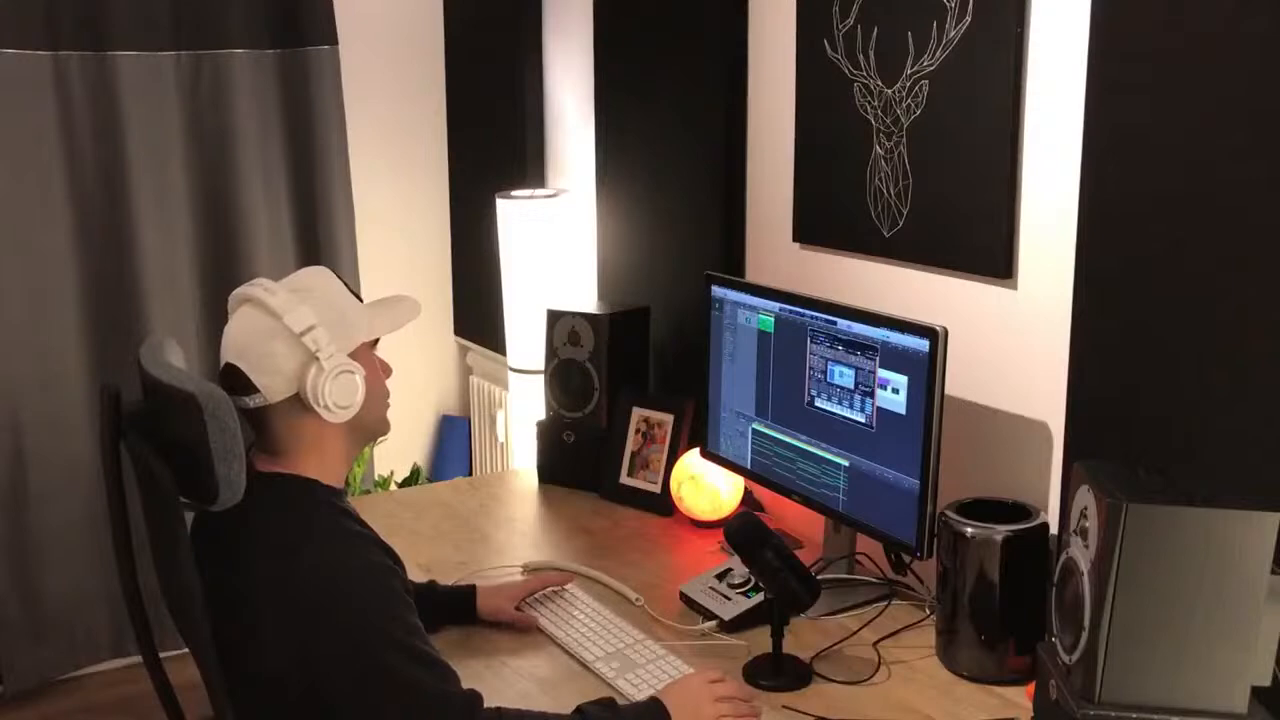
- Record a kick hit at the start of the Kick 1 - Big Room track
key("alt+super+n")
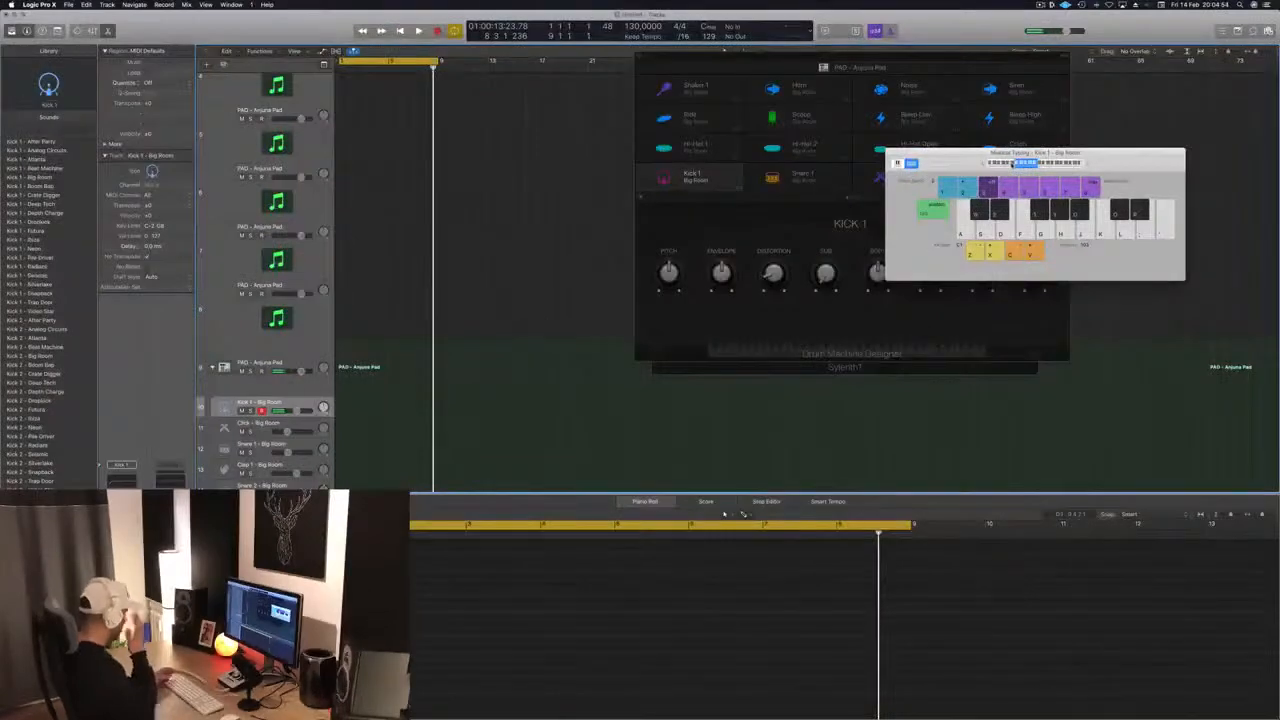
key("r")
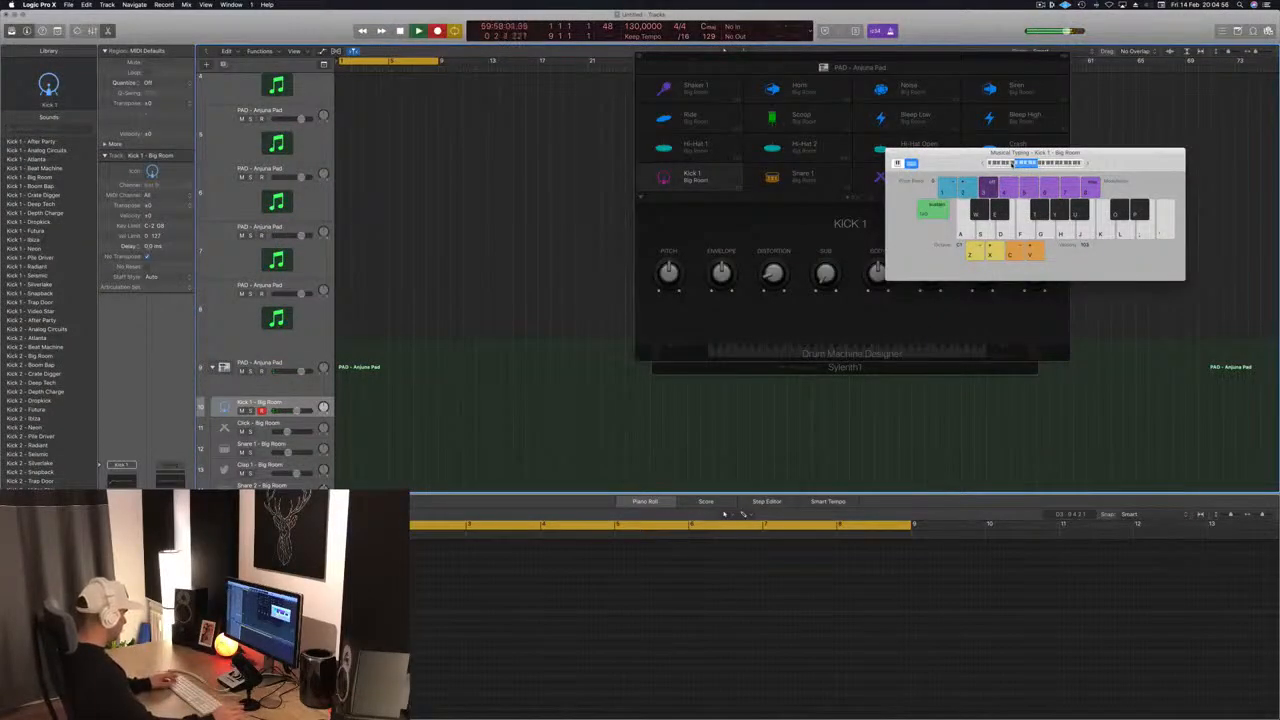
key("a")
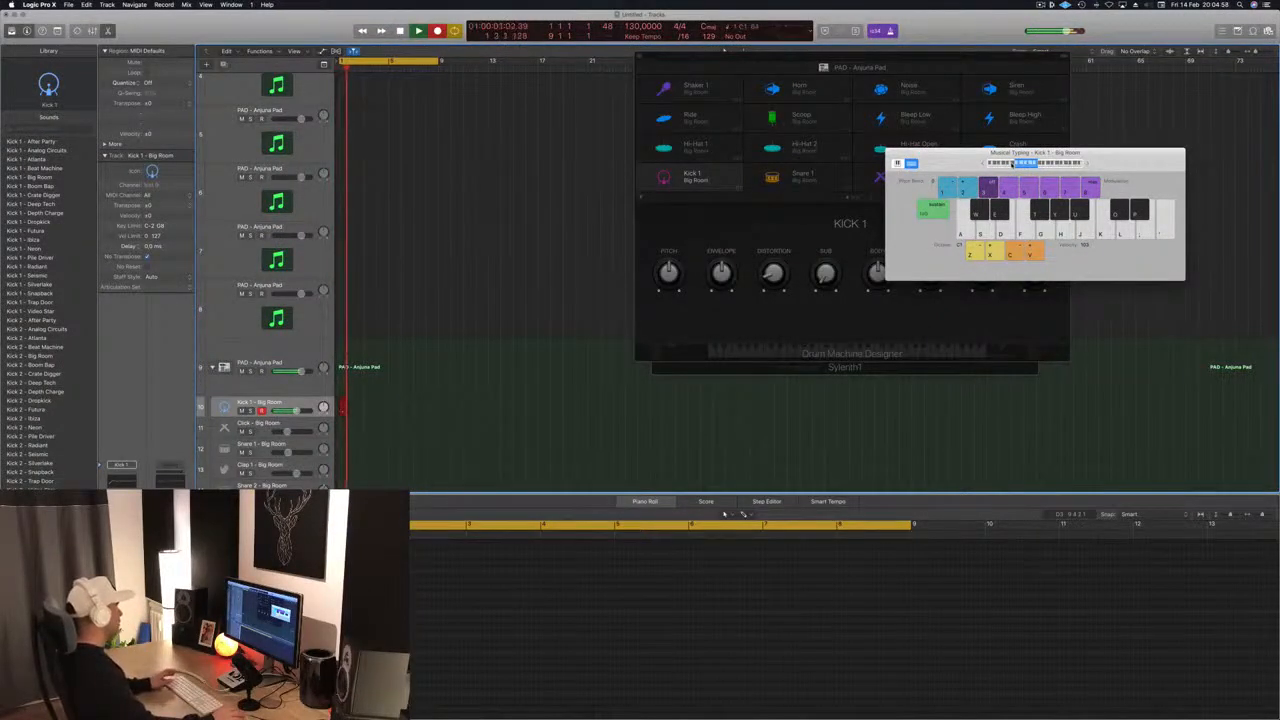
key("space")
scroll(418, 654, "up", 5)
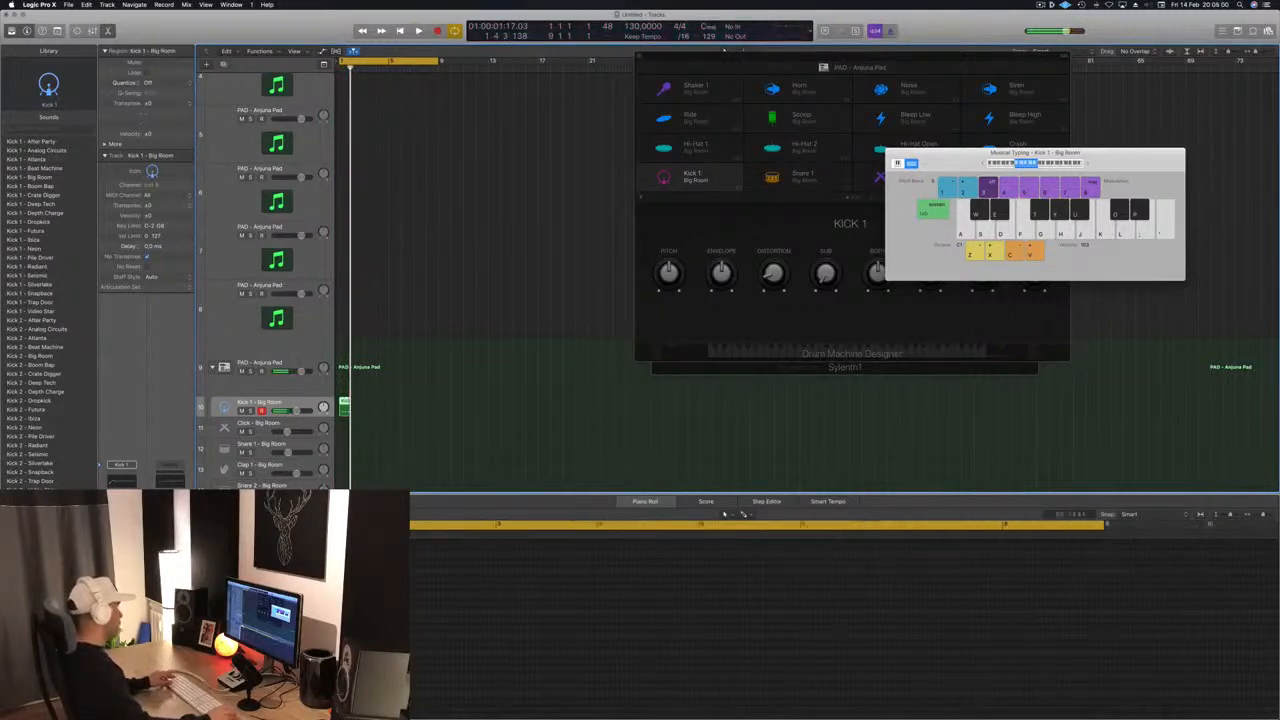
- Complete the bar with a kick on every beat and repeat the kick region across bars 1 to 8
left_click(418, 654)
key("space")
scroll(374, 397, "up", 5)
left_click_drag(347, 403, 457, 409)
scroll(454, 336, "up", 10)
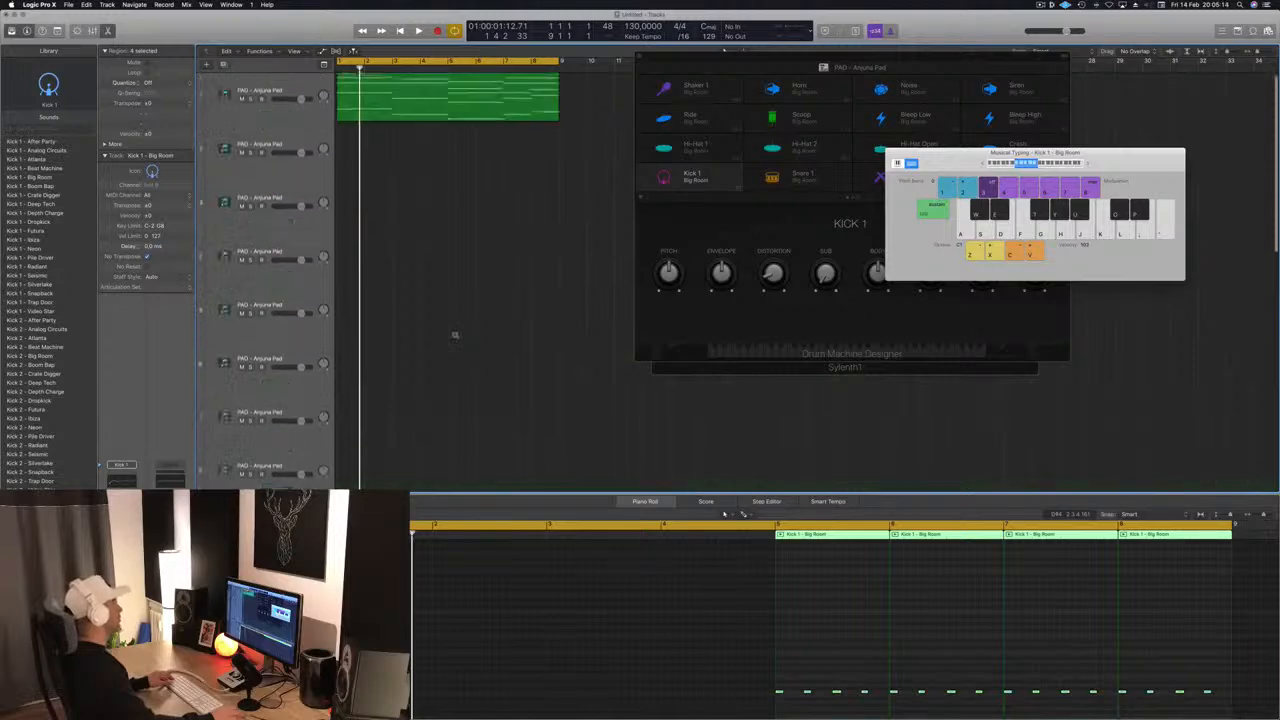
- Lower the volume of the first PAD - Anjuna Pad track that holds the chords and play the mix
left_click(428, 98)
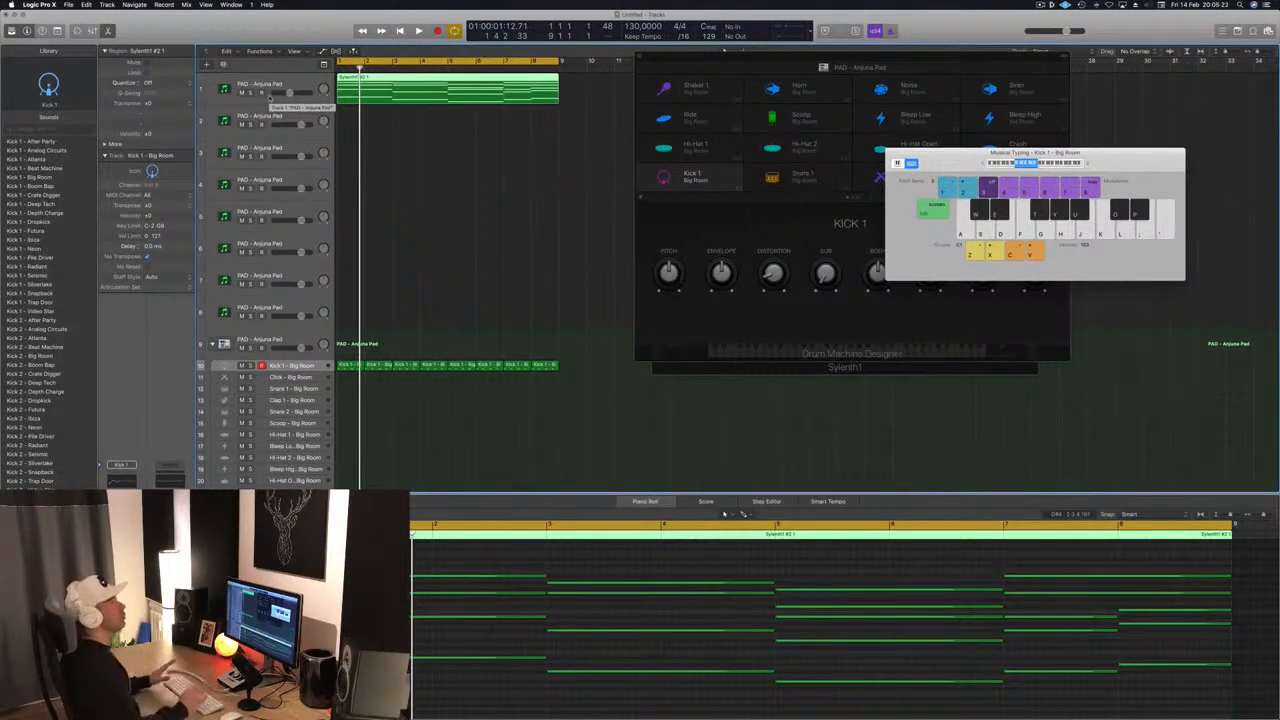
scroll(280, 97, "right", 1)
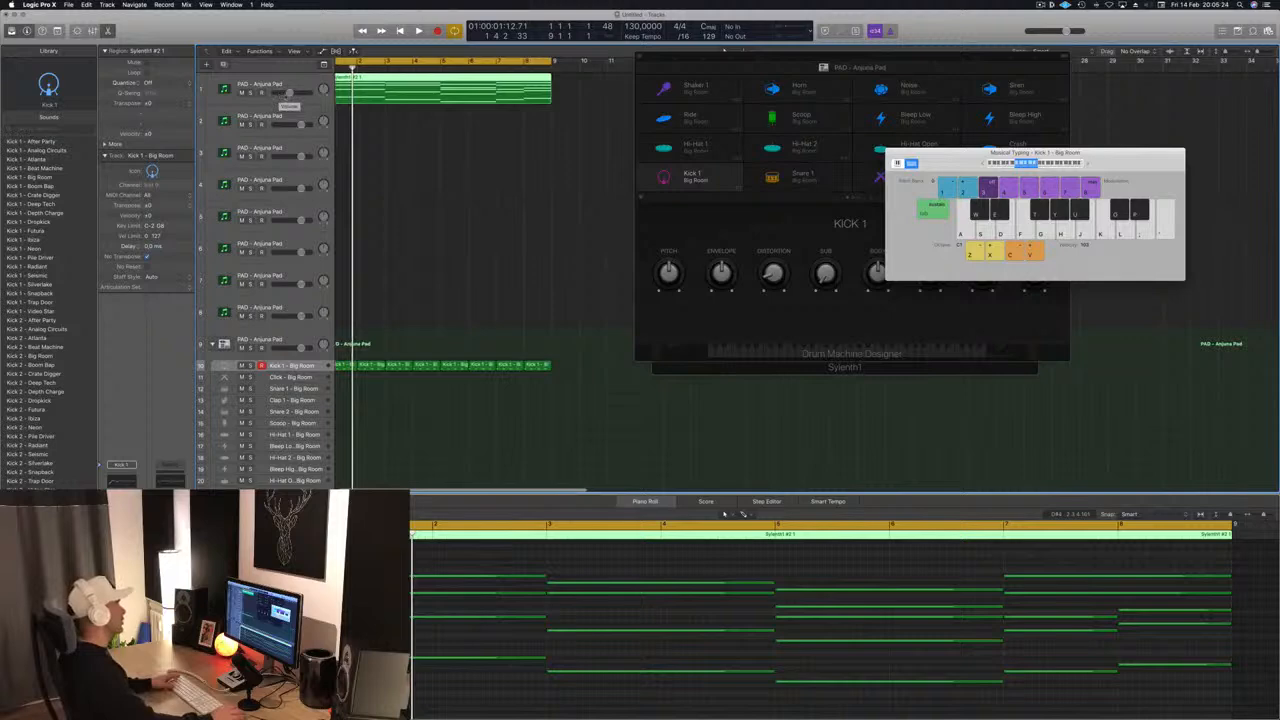
scroll(294, 93, "down", 1)
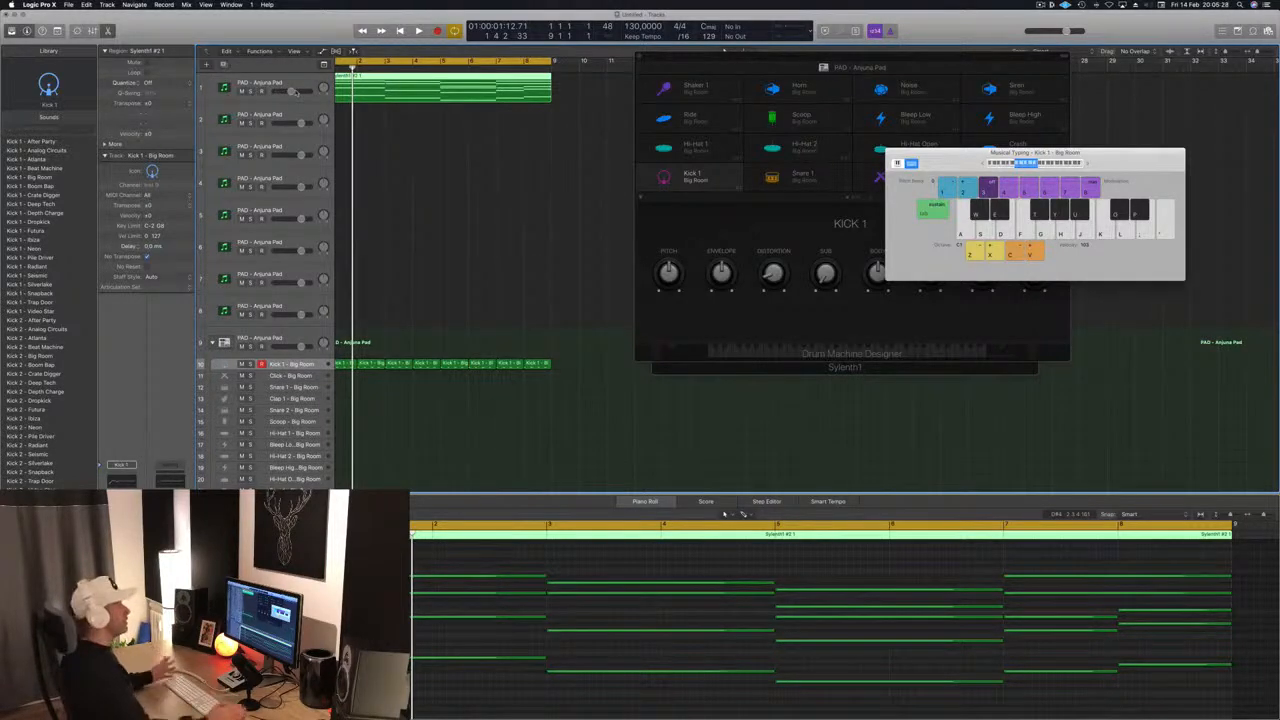
left_click(438, 176)
key("space")
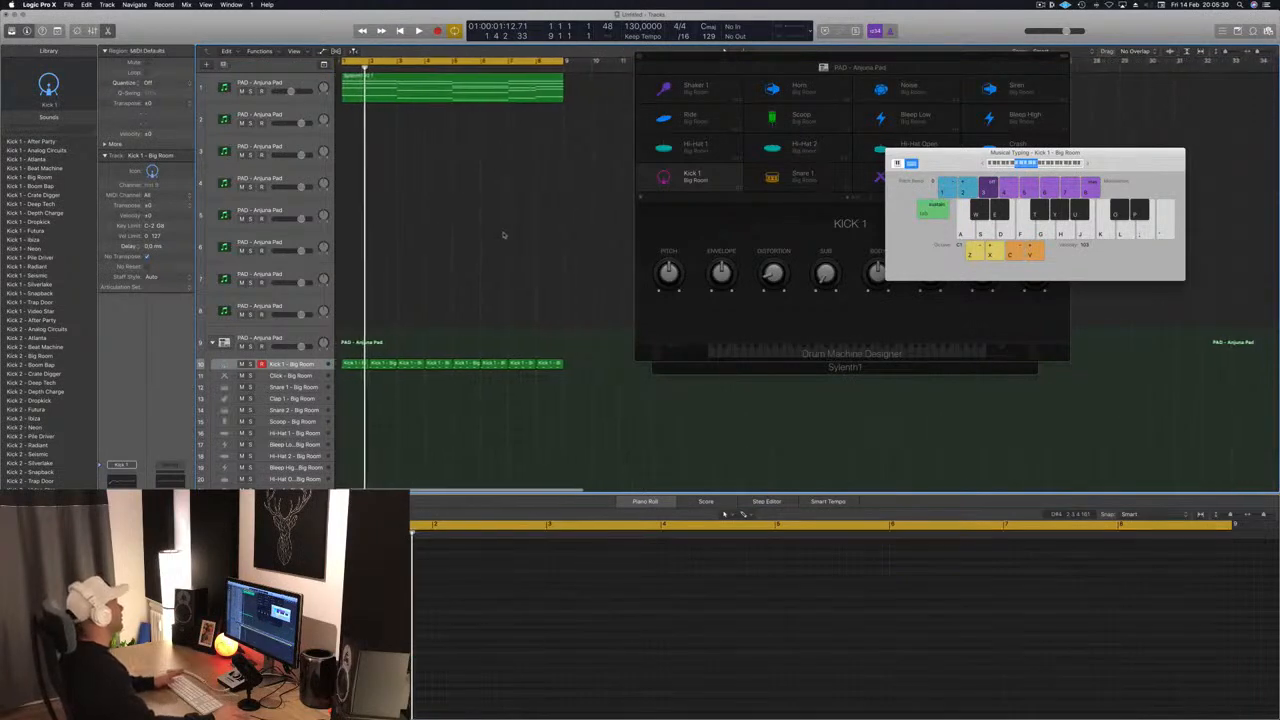
key("space")
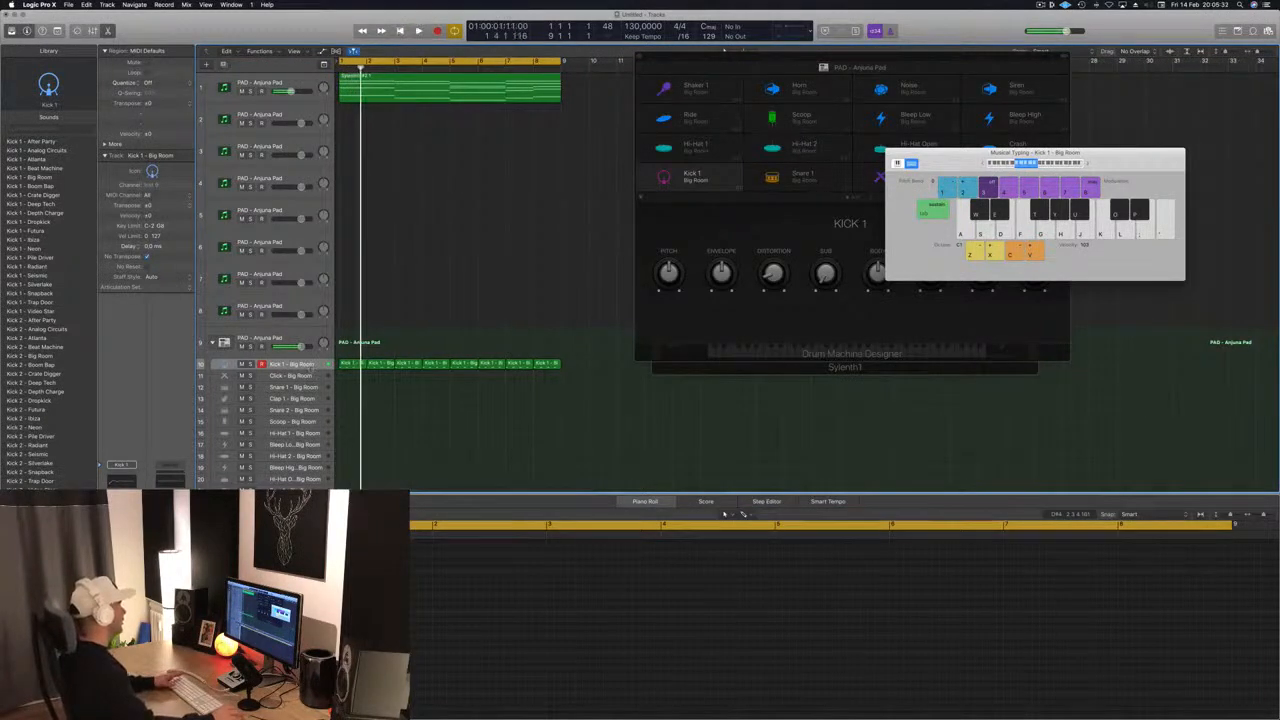
- Increase the Kick 1 track's height and raise its volume slightly while playing it against the chords
left_click_drag(312, 371, 312, 435)
key("space")
left_click(302, 400)
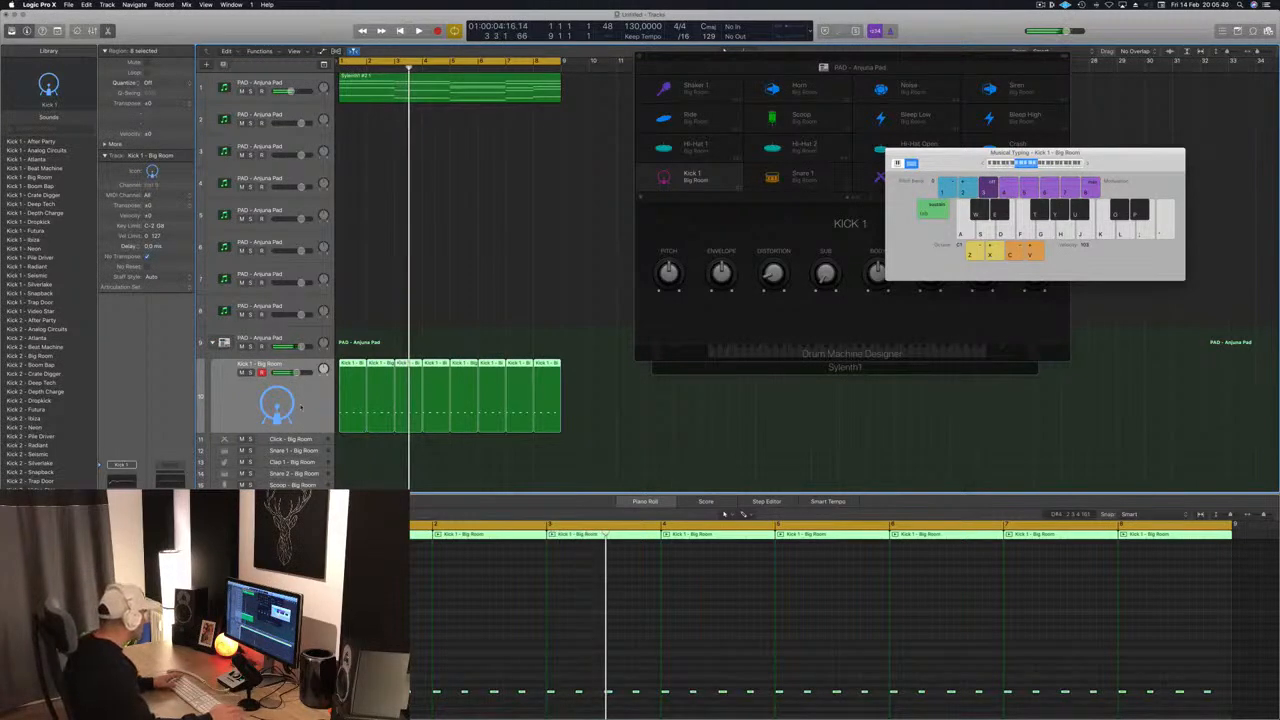
key("space")
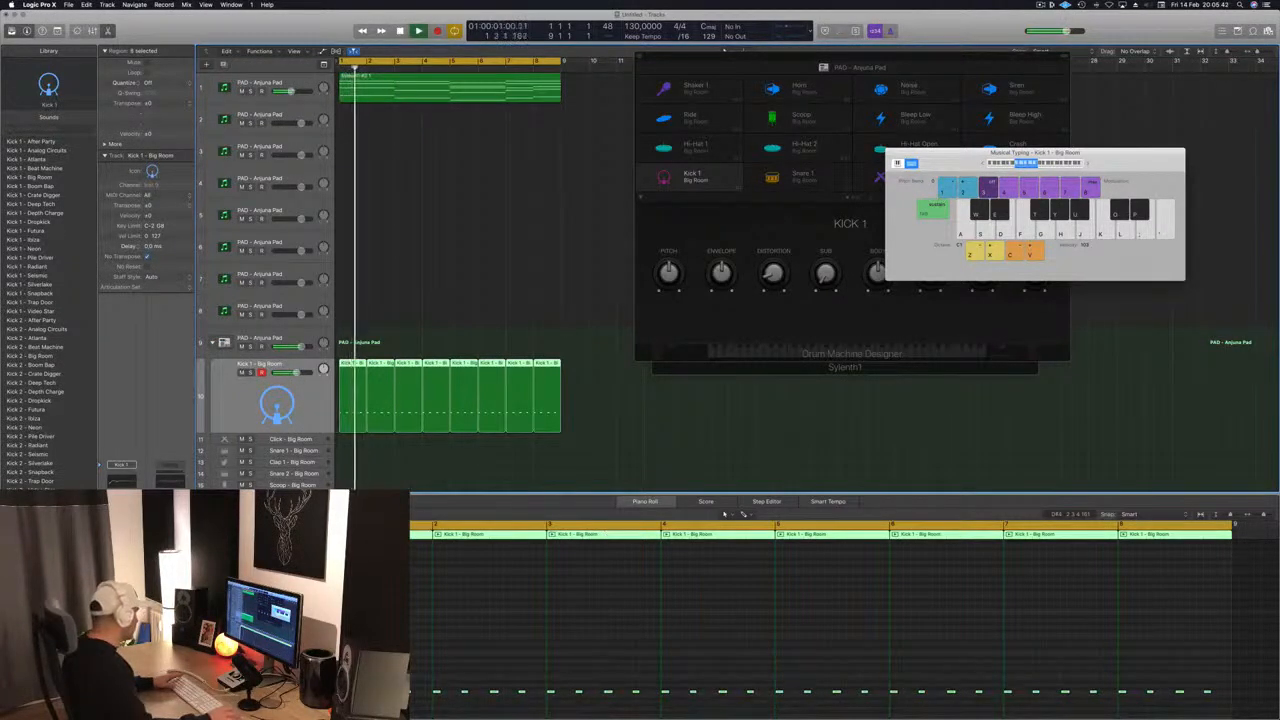
key("space")
key("space")
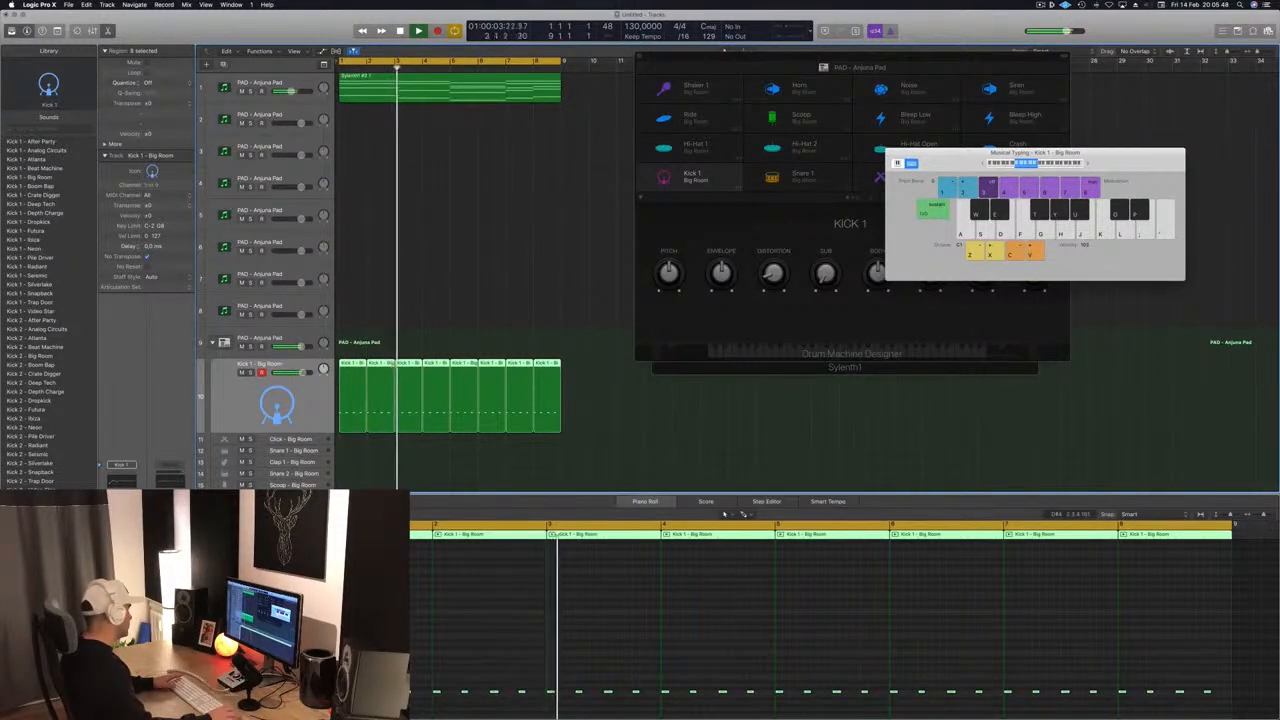
key("space")
- Copy the first kick region onto the Snare 1 - Big Room track and thin out its notes for a snare pattern
scroll(376, 340, "down", 2)
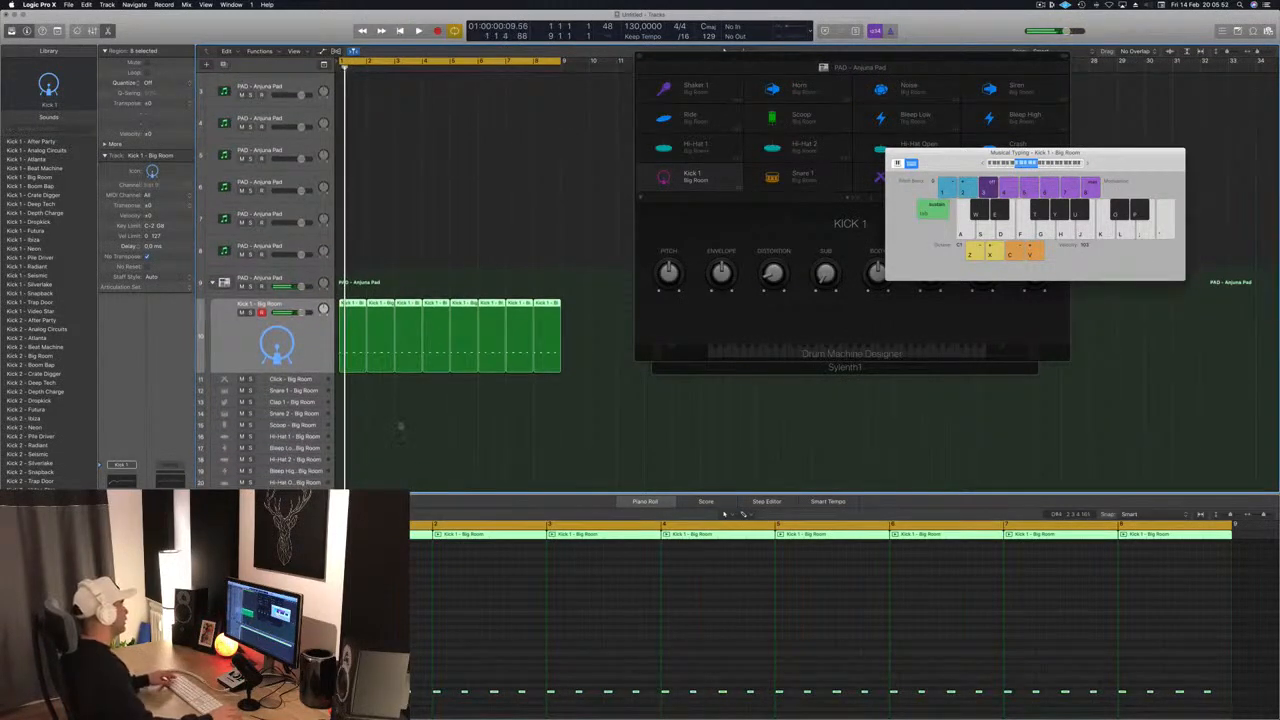
left_click(400, 426)
left_click(354, 303)
left_click_drag(354, 318, 352, 391)
left_click(415, 686)
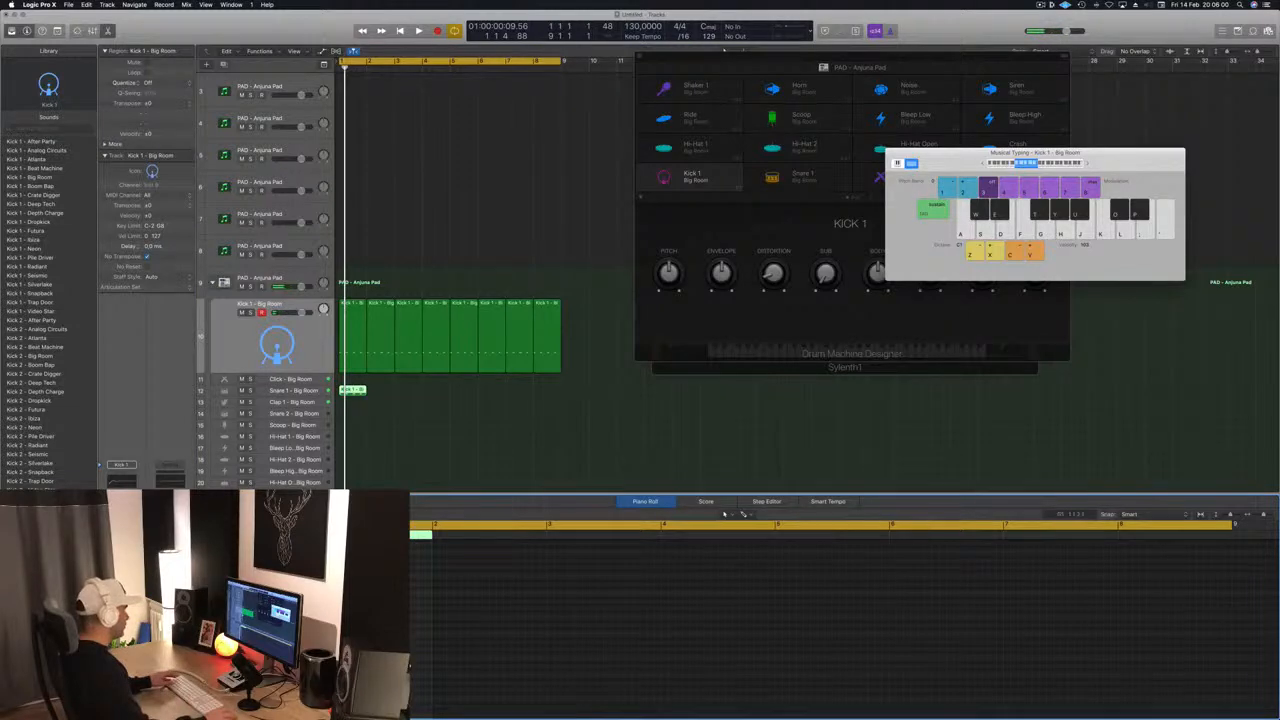
key("space")
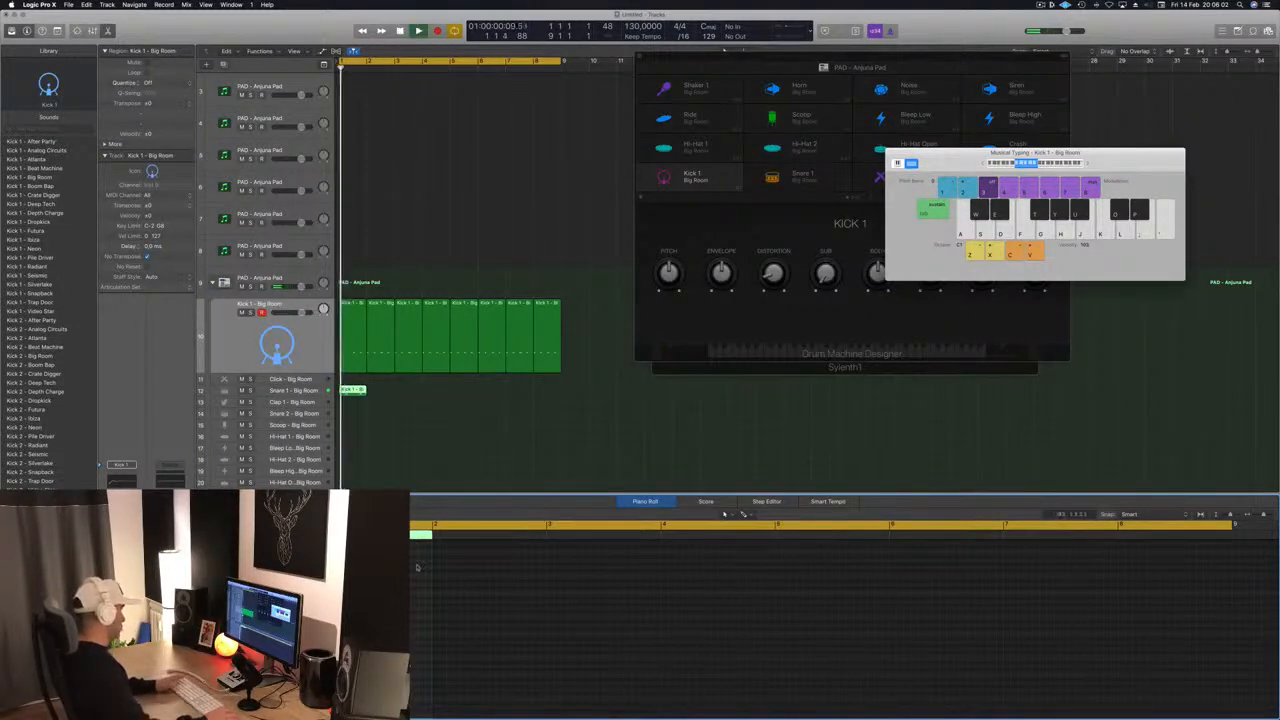
- Repeat the one-bar snare region across all eight bars and play the loop
left_click_drag(366, 391, 416, 398)
left_click_drag(506, 397, 476, 398)
key("space")
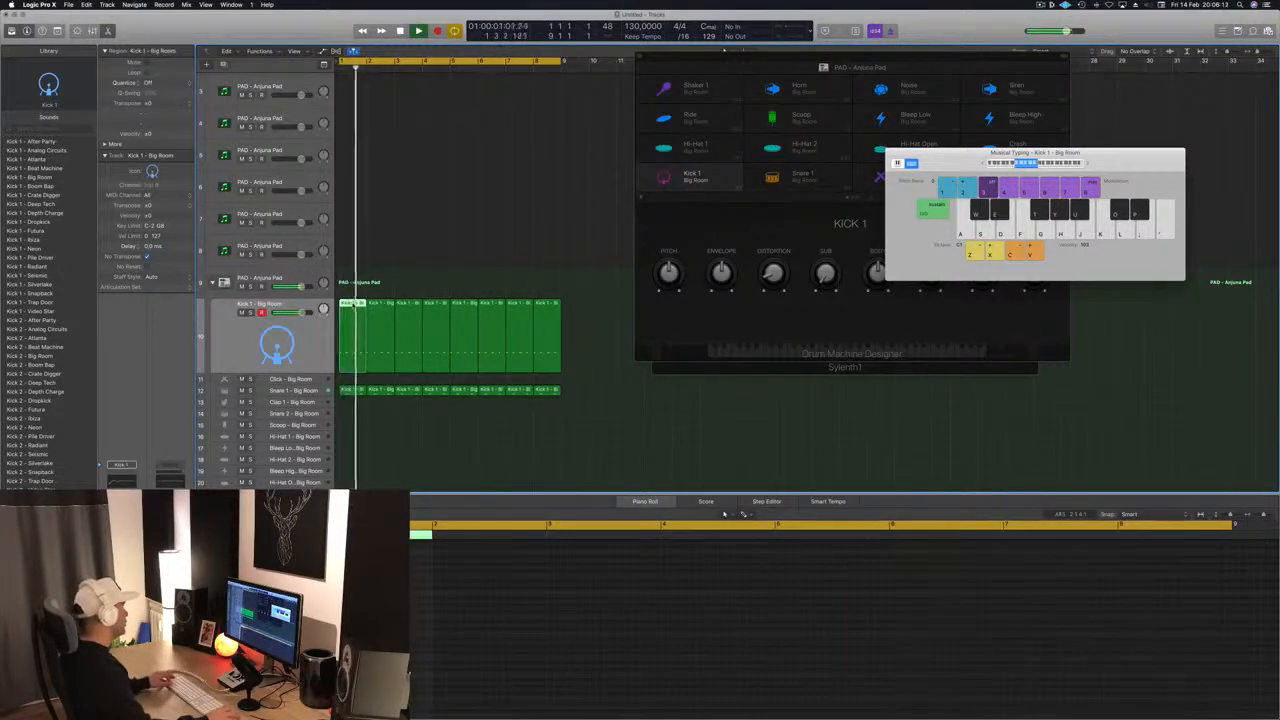
- Copy the first kick region onto the Hi-Hat 1 - Big Room track and shift its notes to the off-beats
mouse_move(351, 322)
left_mouse_down()
mouse_move(351, 486)
mouse_move(351, 347)
left_mouse_up()
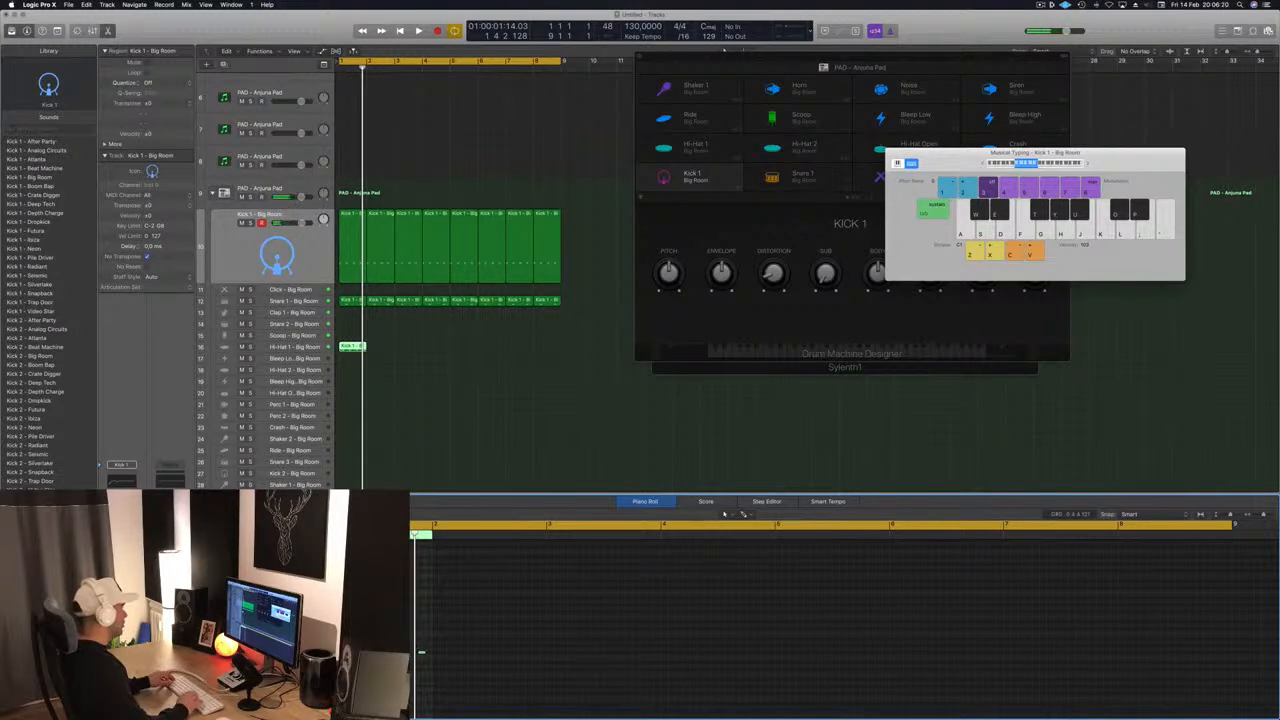
key("space")
key("space")
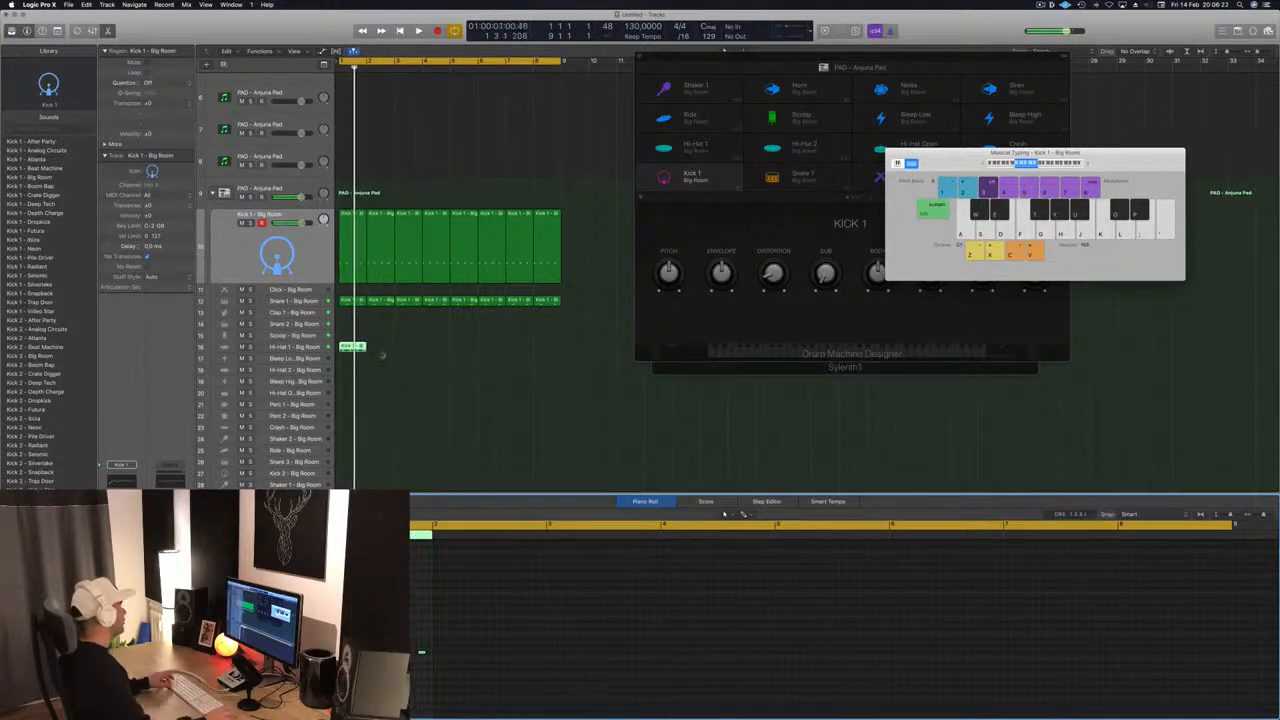
- Repeat the one-bar hi-hat region across all eight bars and play the groove
left_click_drag(354, 347, 502, 350)
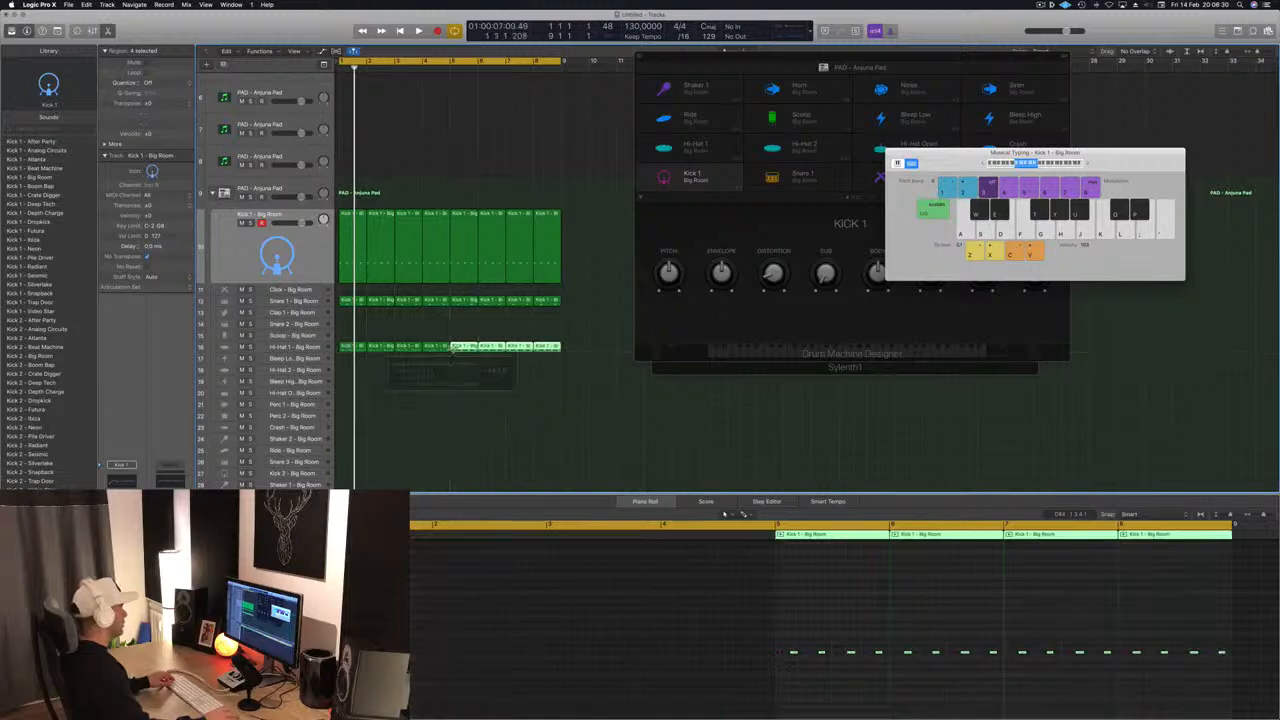
key("space")
scroll(429, 372, "down", 1)
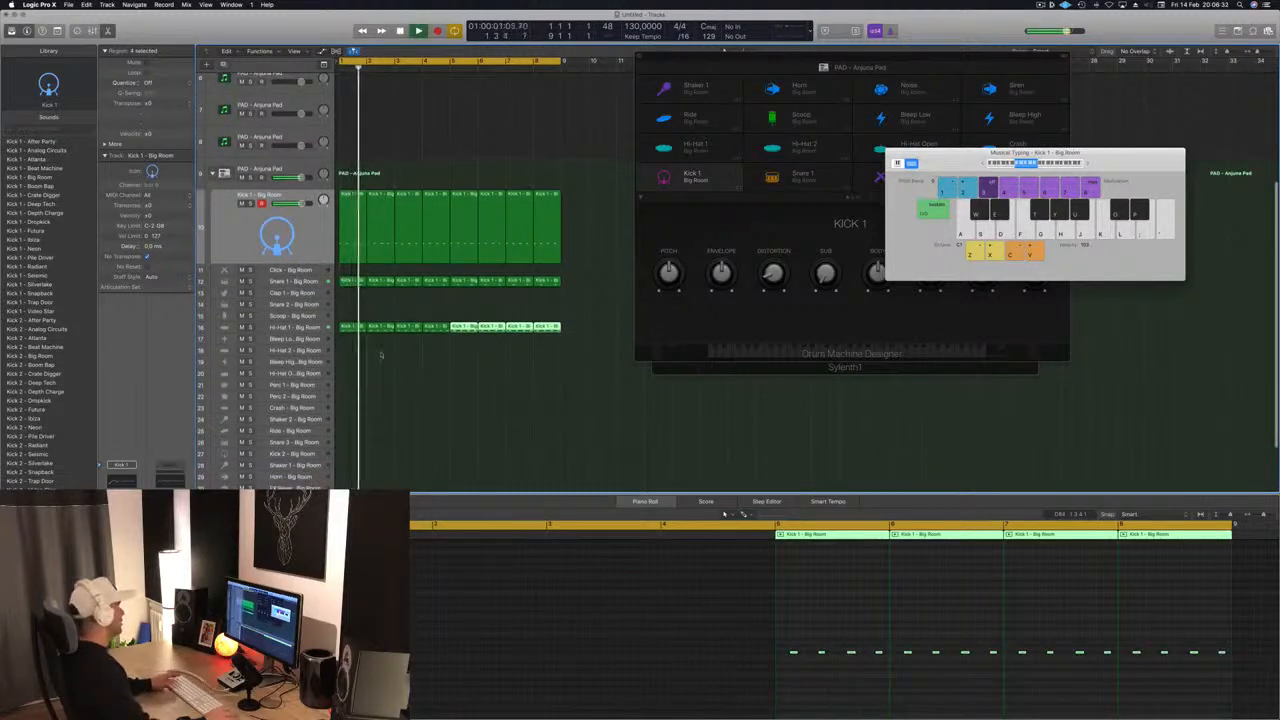
scroll(400, 377, "down", 1)
scroll(390, 362, "down", 1)
key("space")
- Copy the first hi-hat region onto the Perc 1 - Big Room track and rearrange its notes into a percussion pattern
left_click_drag(352, 273, 350, 334)
left_click(364, 652)
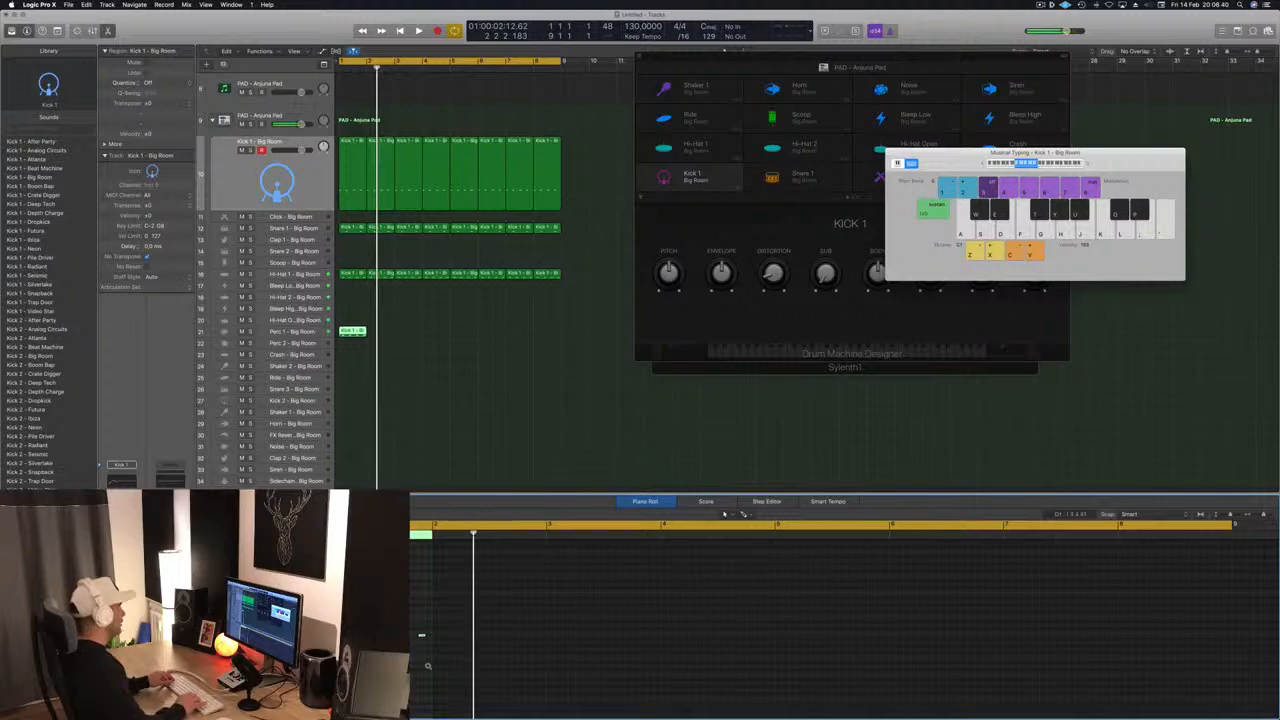
key("space")
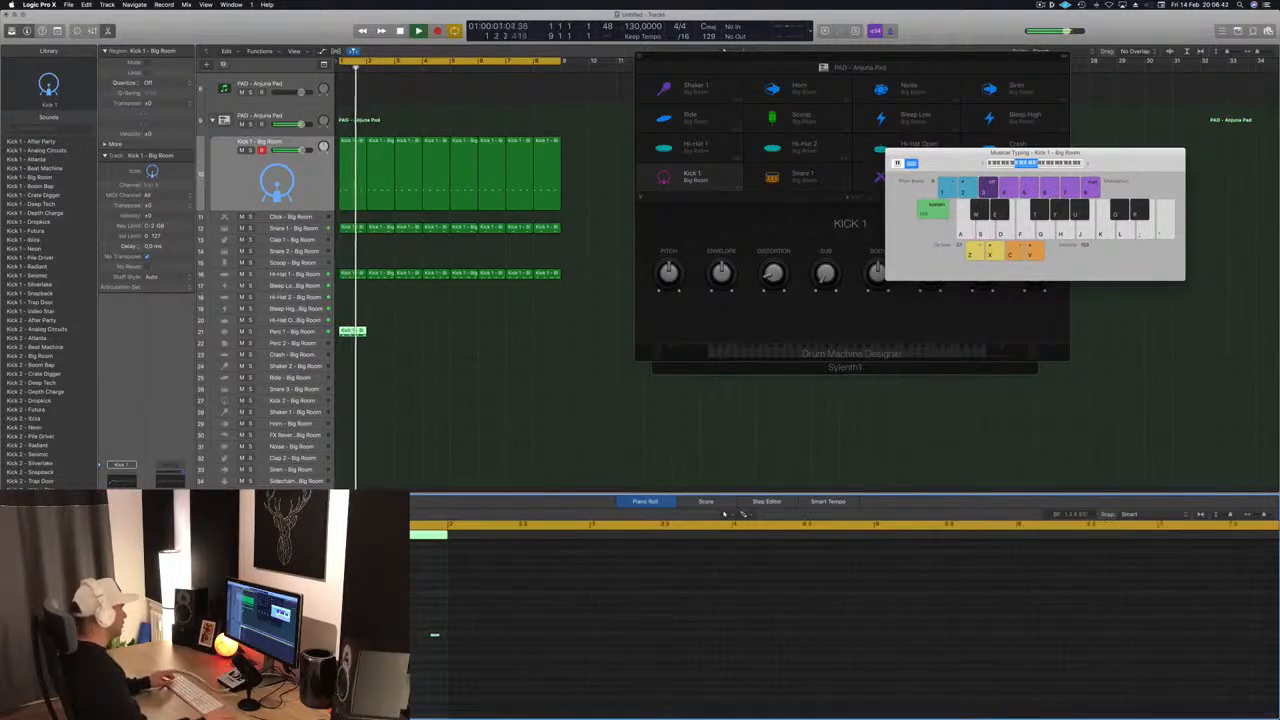
key("space")
key("space")
key("space")
scroll(453, 648, "right", 1)
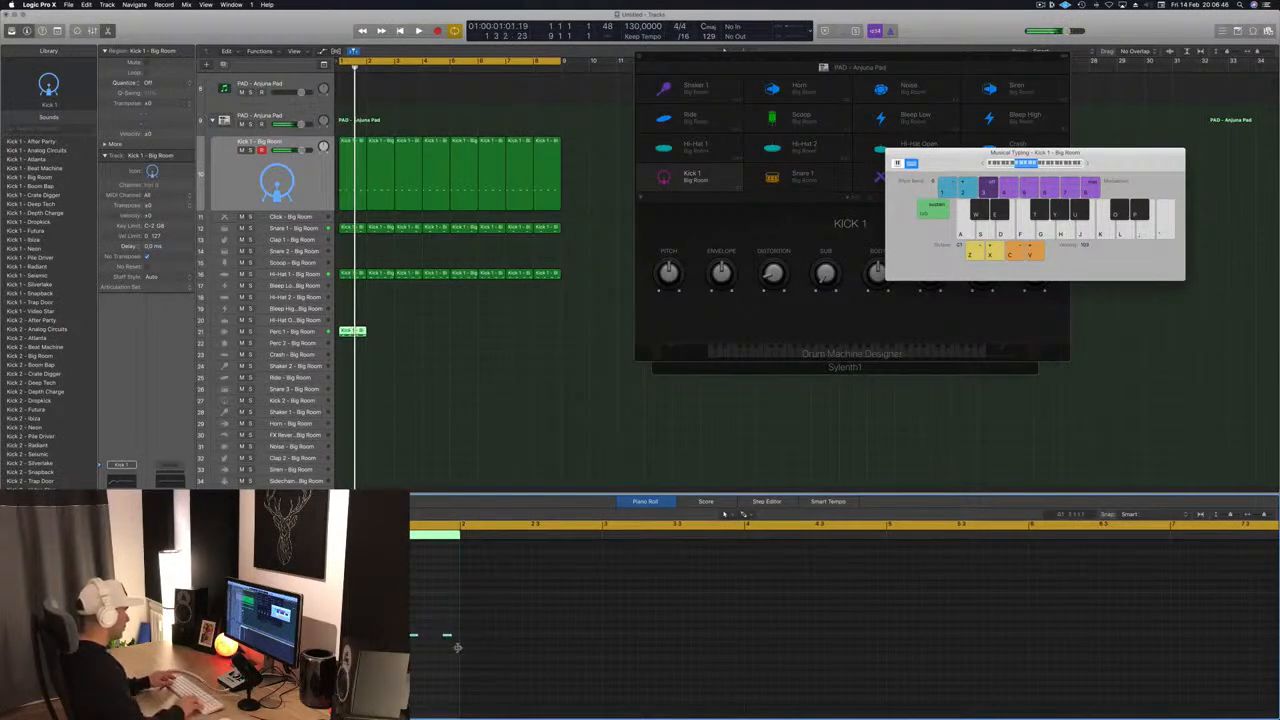
- Retime the Perc 1 notes within the first bar while auditioning the pattern with the drums
key("space")
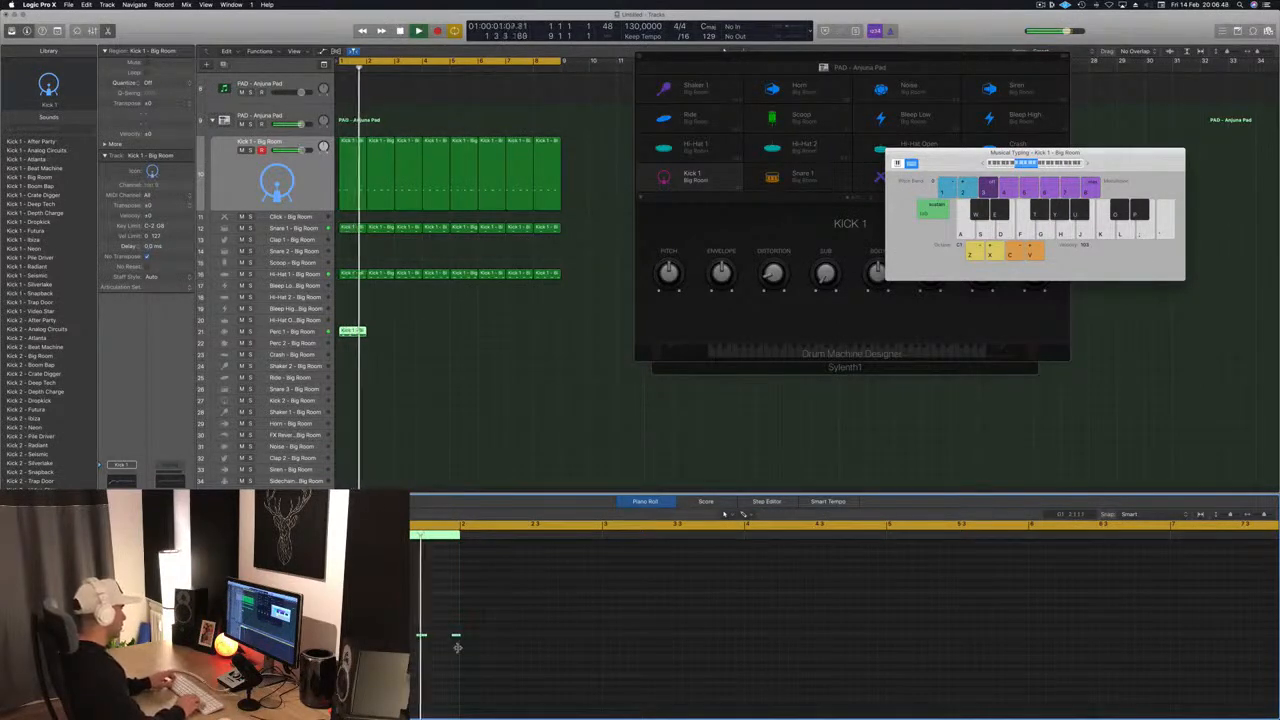
key("space")
key("space")
key("space")
key("space")
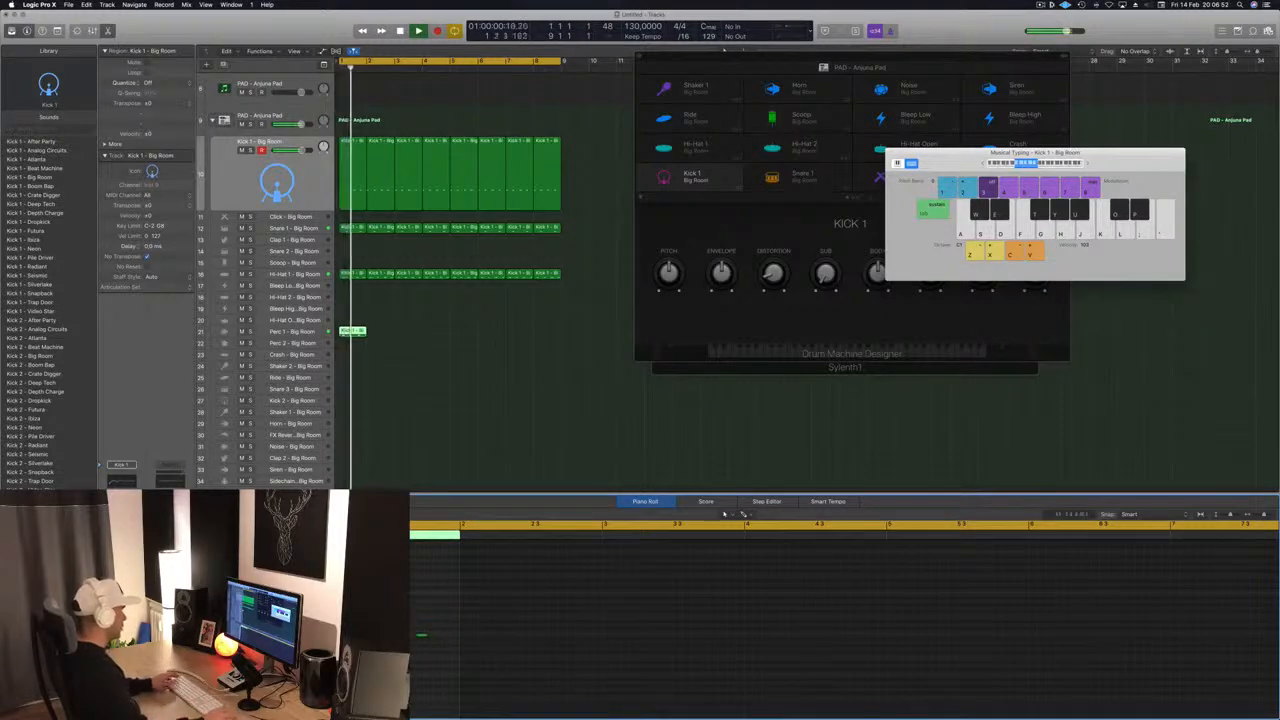
key("space")
key("space")
- Repeat the one-bar Perc 1 region across all eight bars
left_click_drag(350, 331, 369, 335)
left_click_drag(404, 338, 404, 338)
left_click_drag(458, 346, 350, 329)
left_click_drag(374, 331, 481, 331)
left_click(353, 297)
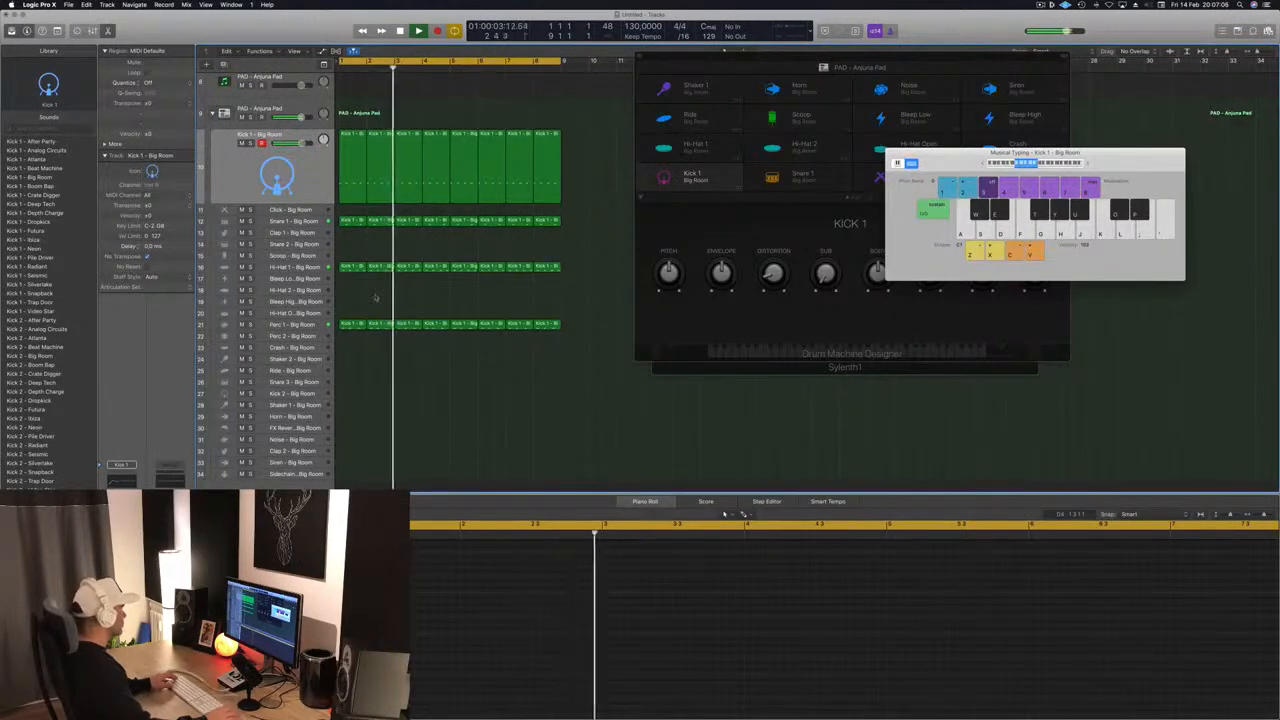
- Copy the first Perc 1 region onto the Perc 2 - Big Room track with adjusted notes and repeat it across all eight bars
left_click_drag(350, 325, 351, 336)
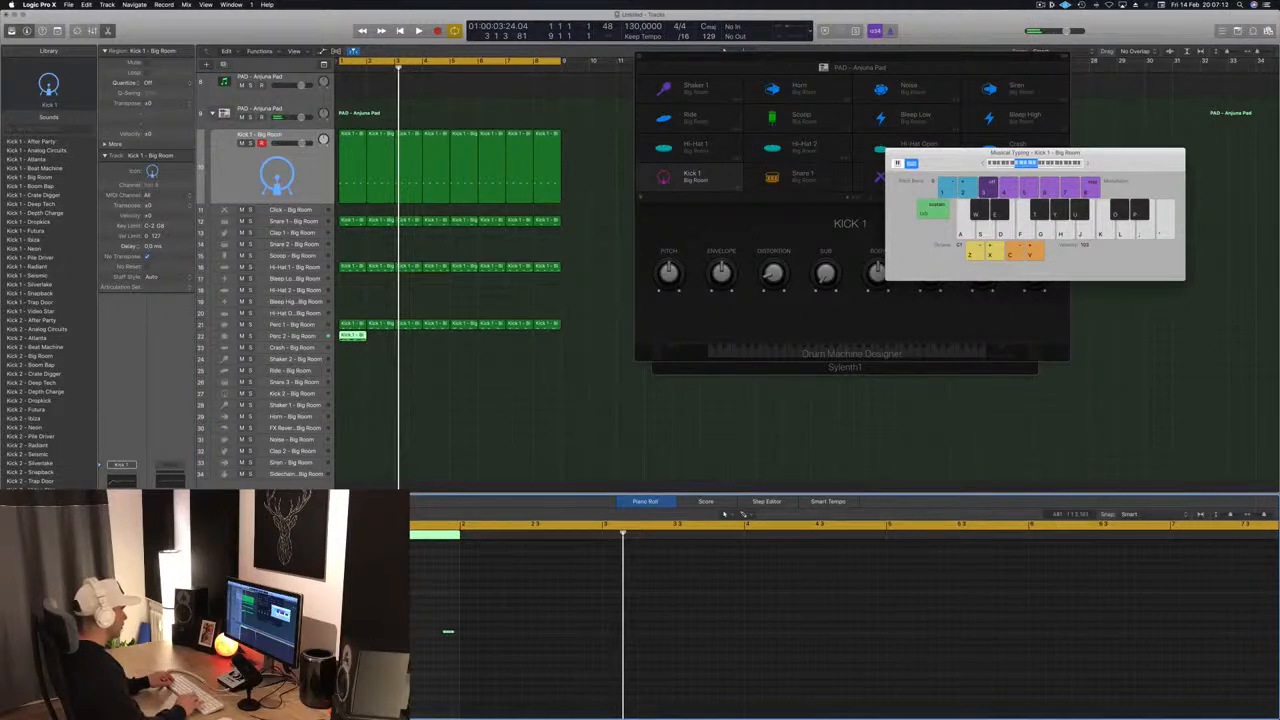
key("Return")
key("space")
key("Return")
key("Return")
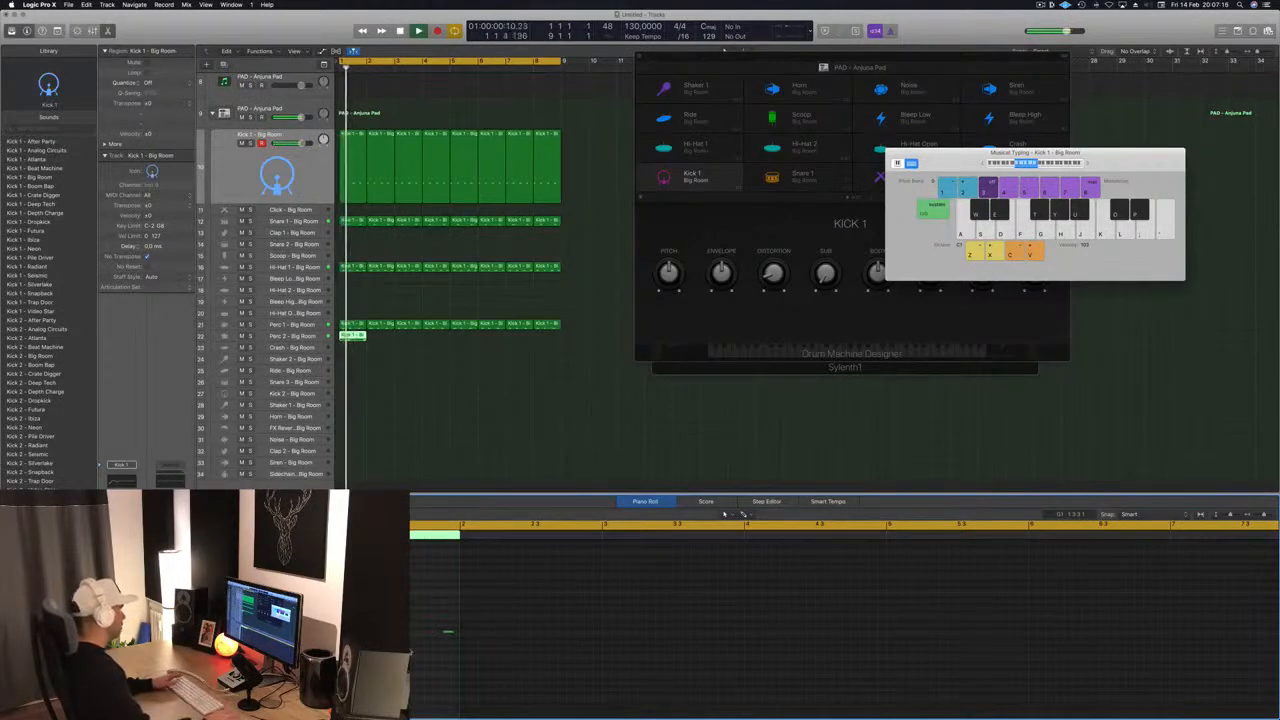
key("Return")
left_click_drag(354, 336, 460, 345)
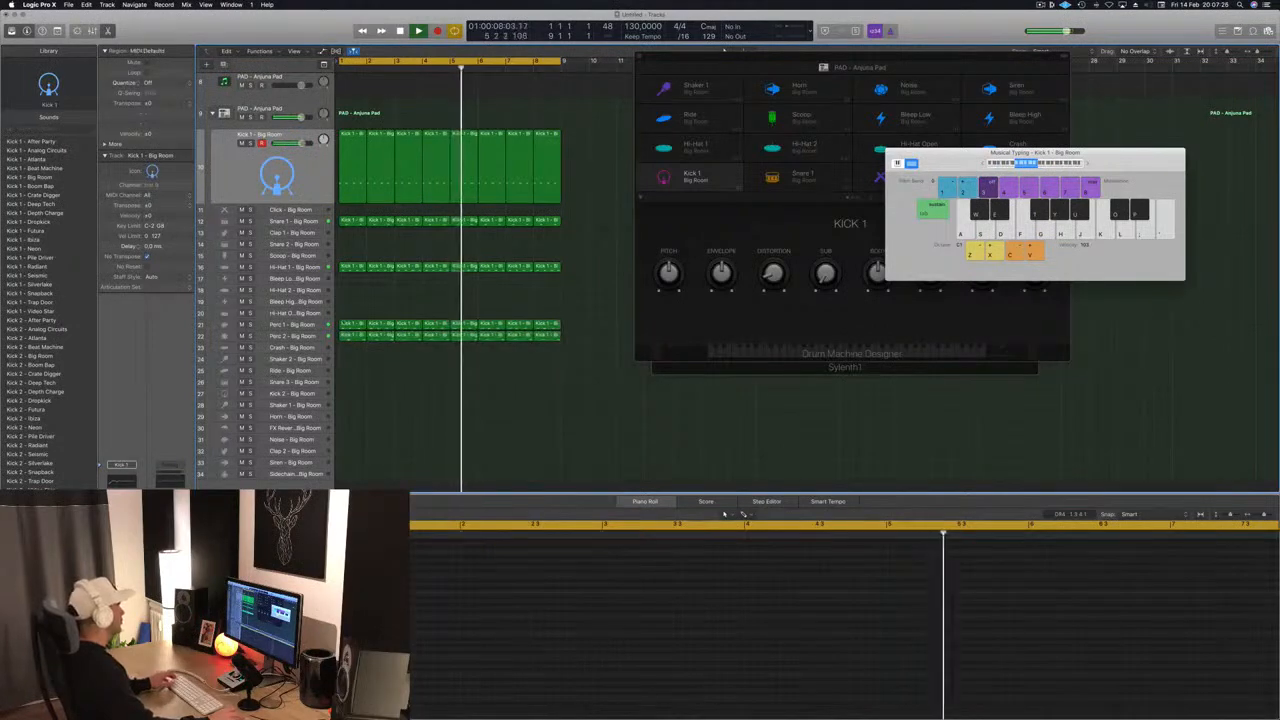
- Audition Conga High - Beat Machine on the Perc 2 track during playback and settle on Conga Low - Beat Machine
left_click(310, 338)
key("space")
key("space")
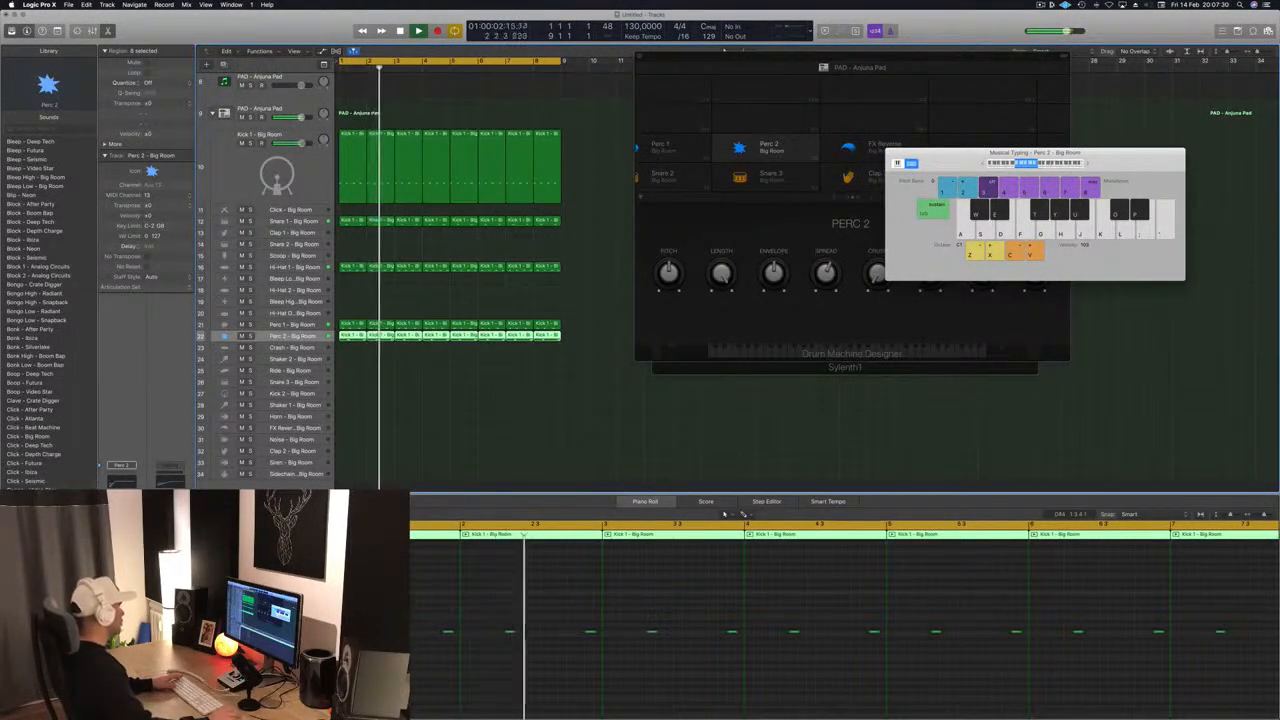
scroll(55, 447, "down", 1)
scroll(55, 447, "down", 2)
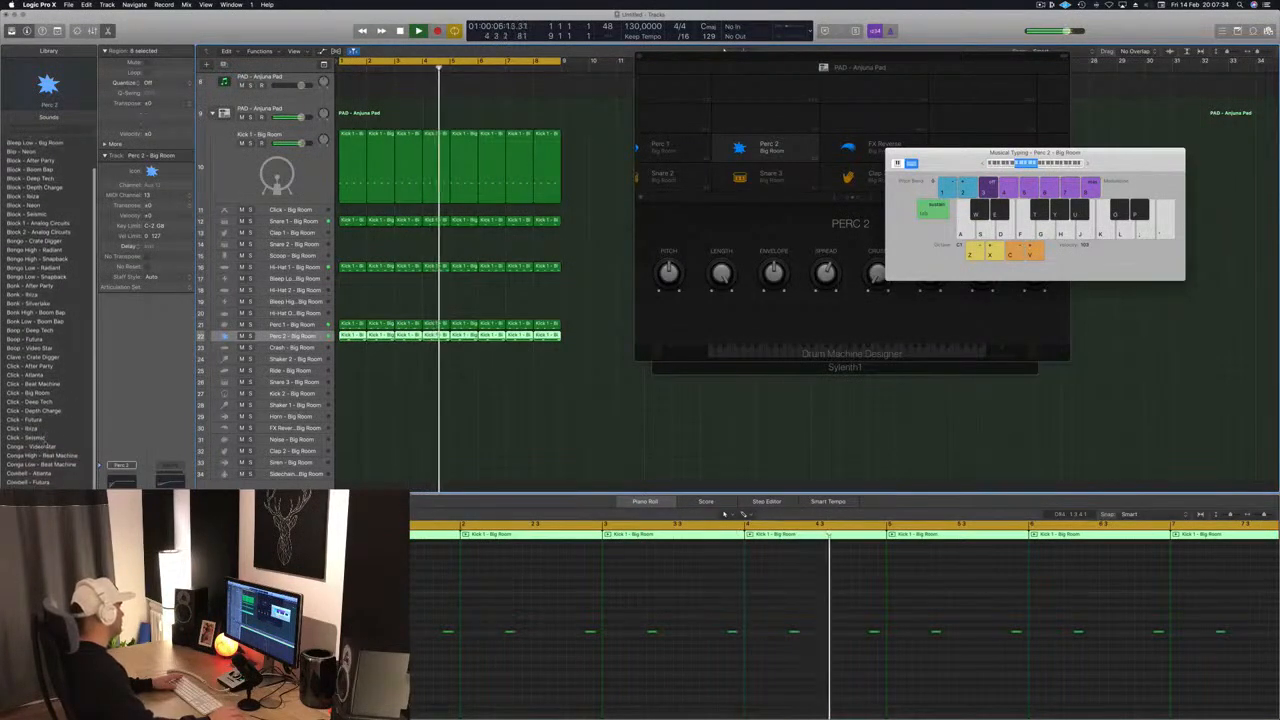
left_click(30, 455)
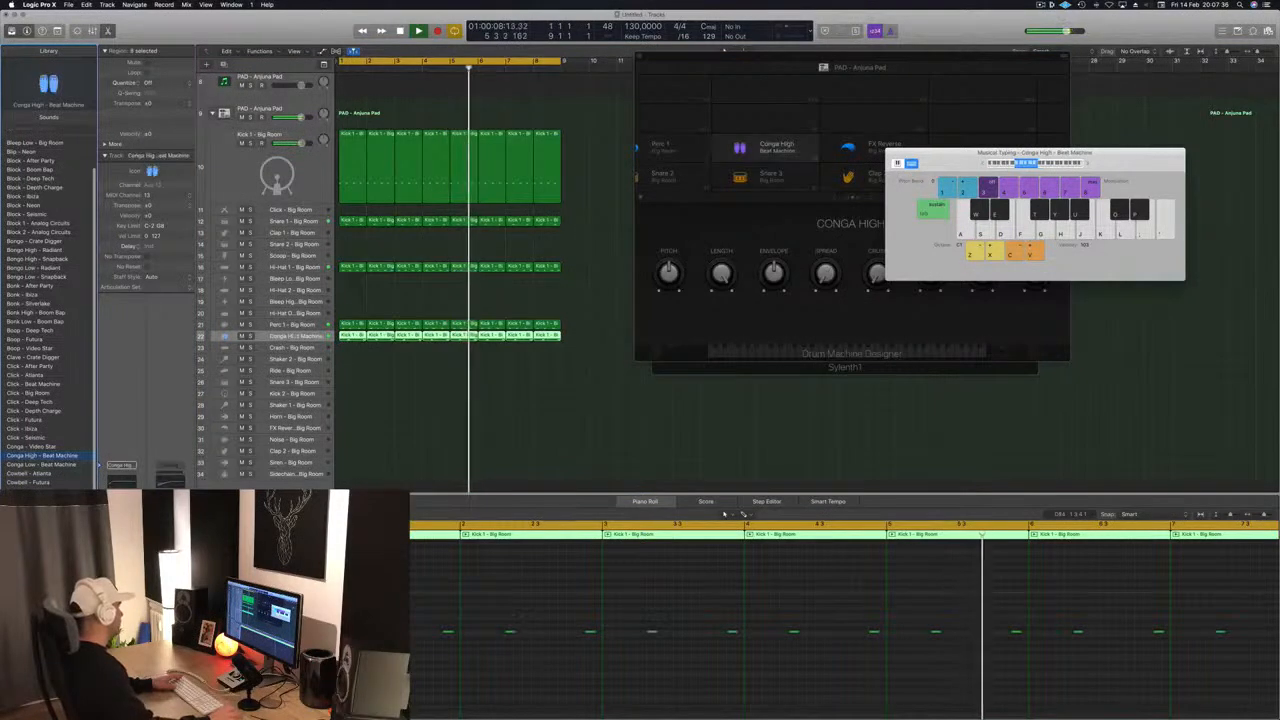
left_click(30, 465)
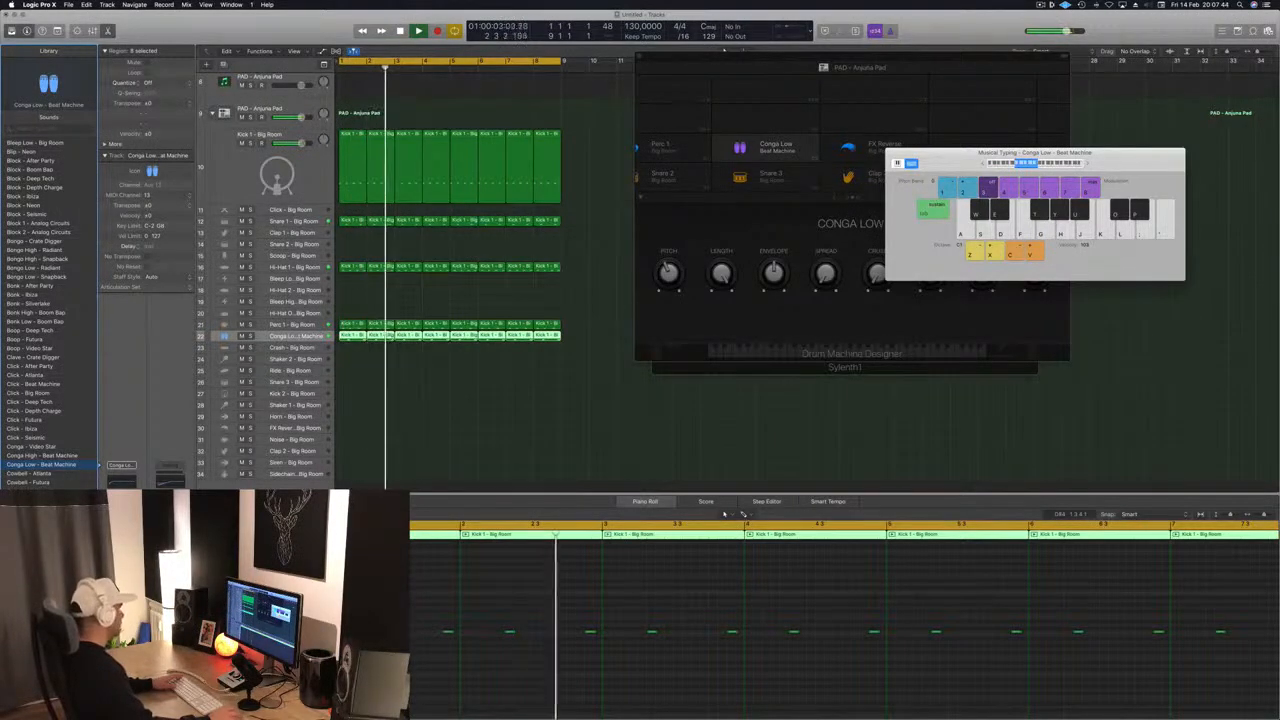
scroll(405, 396, "down", 1)
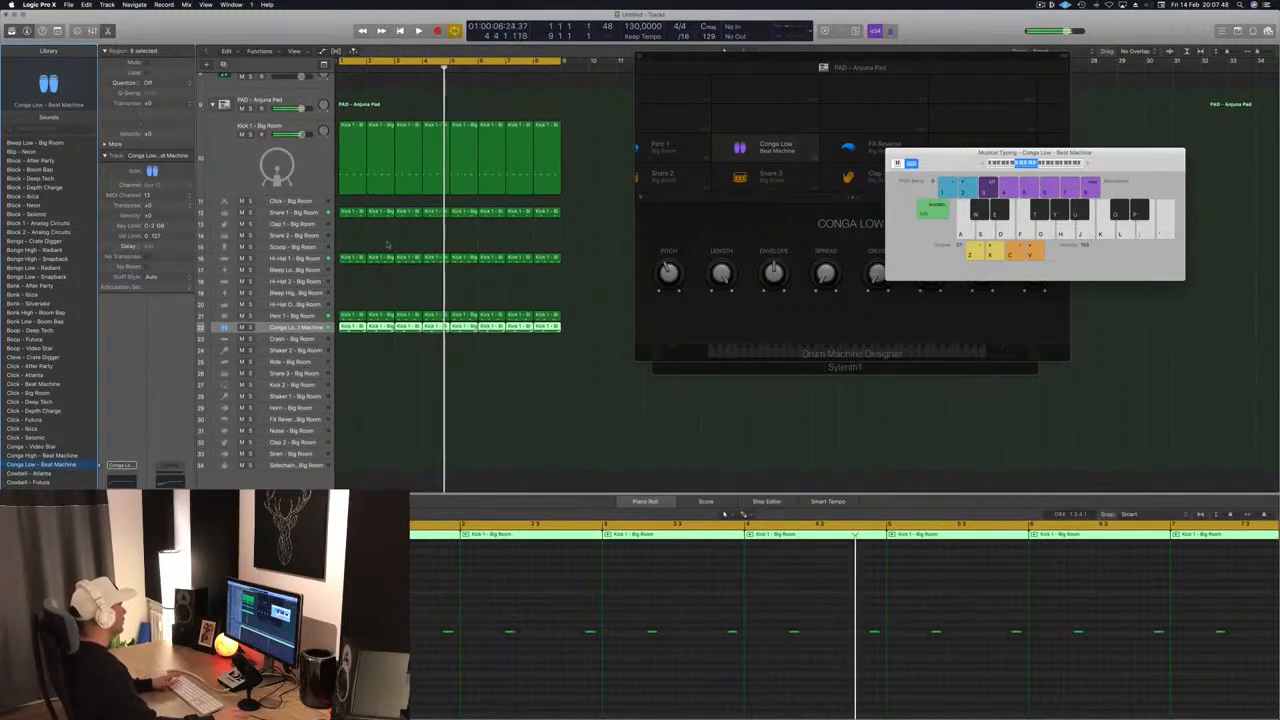
- Copy the one-bar Kick 1 region at bar 1 onto the Ride - Big Room track and audition it
left_click(352, 128)
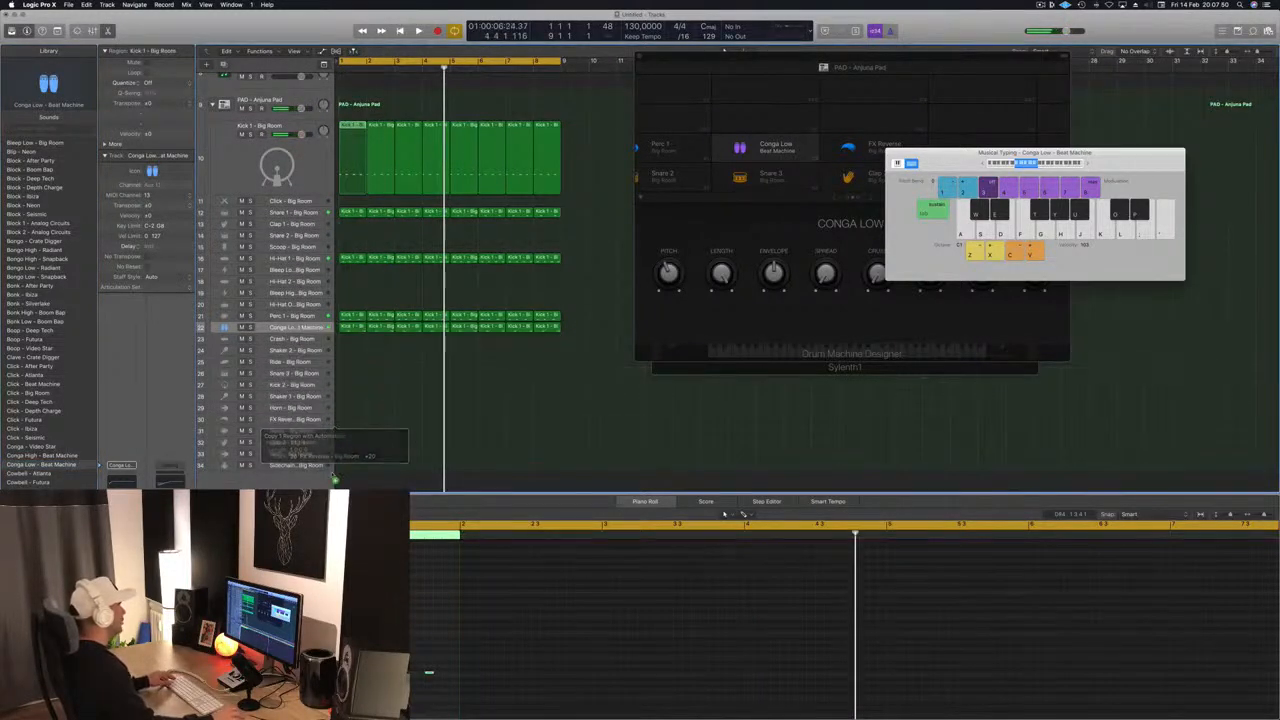
left_click_drag(337, 375, 346, 369)
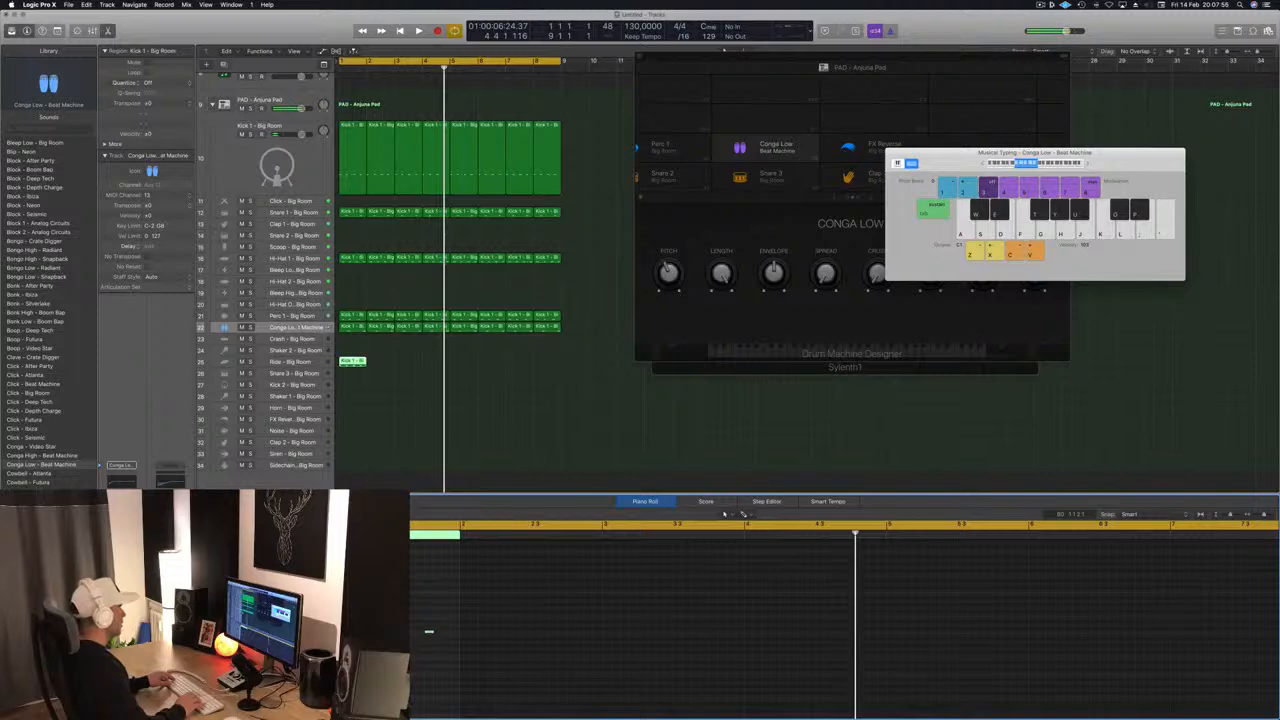
key("Return")
key("space")
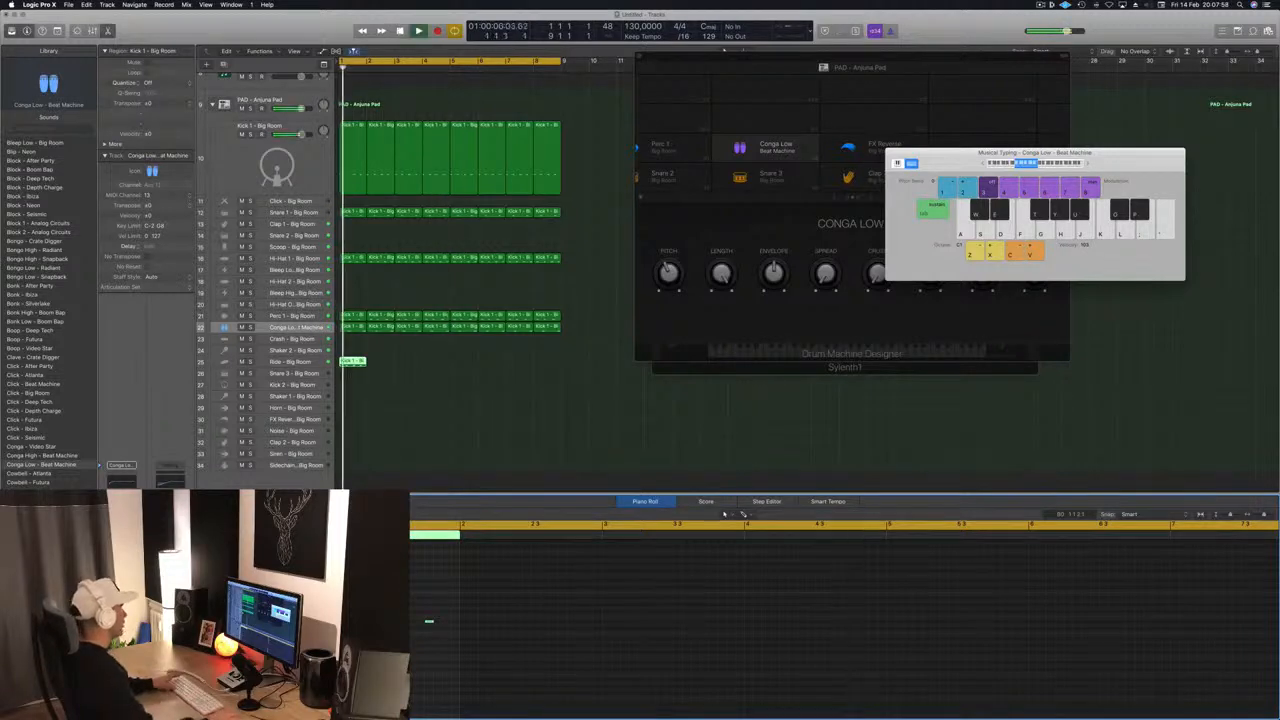
key("Return")
left_click(290, 362)
key("space")
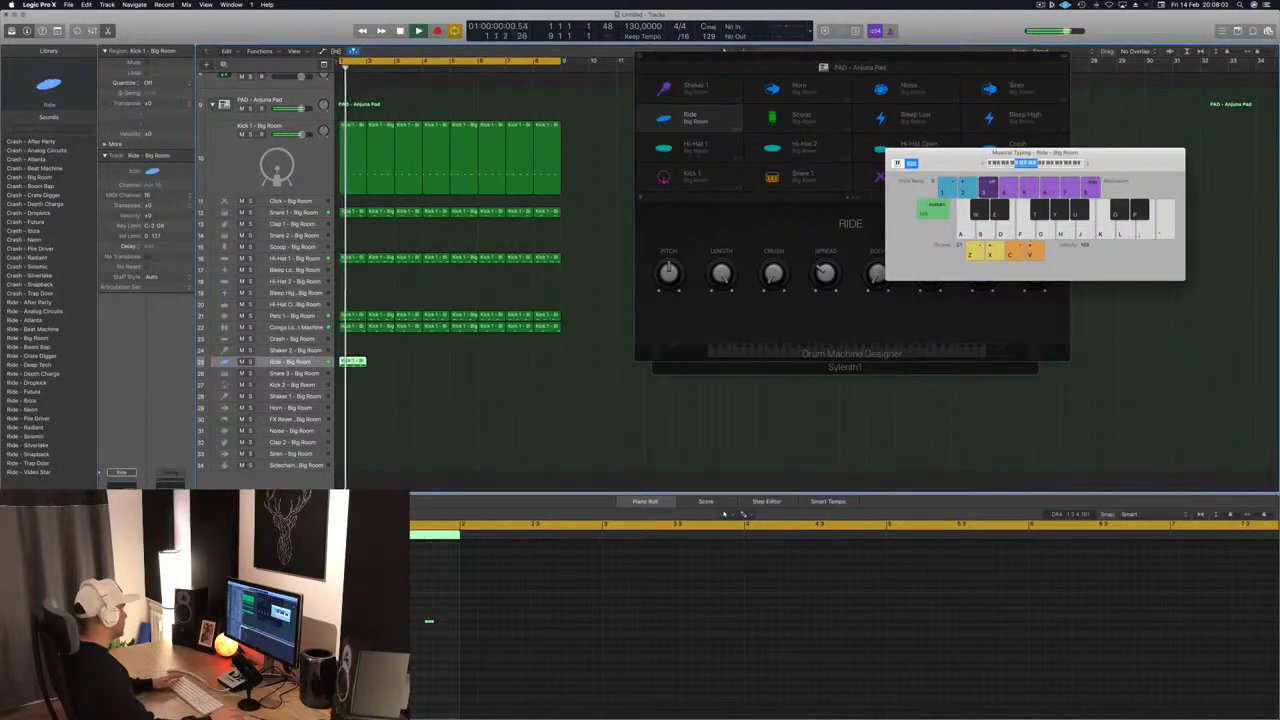
- Repeat the one-bar Ride region across all eight bars and play the full groove
left_click_drag(353, 363, 465, 367)
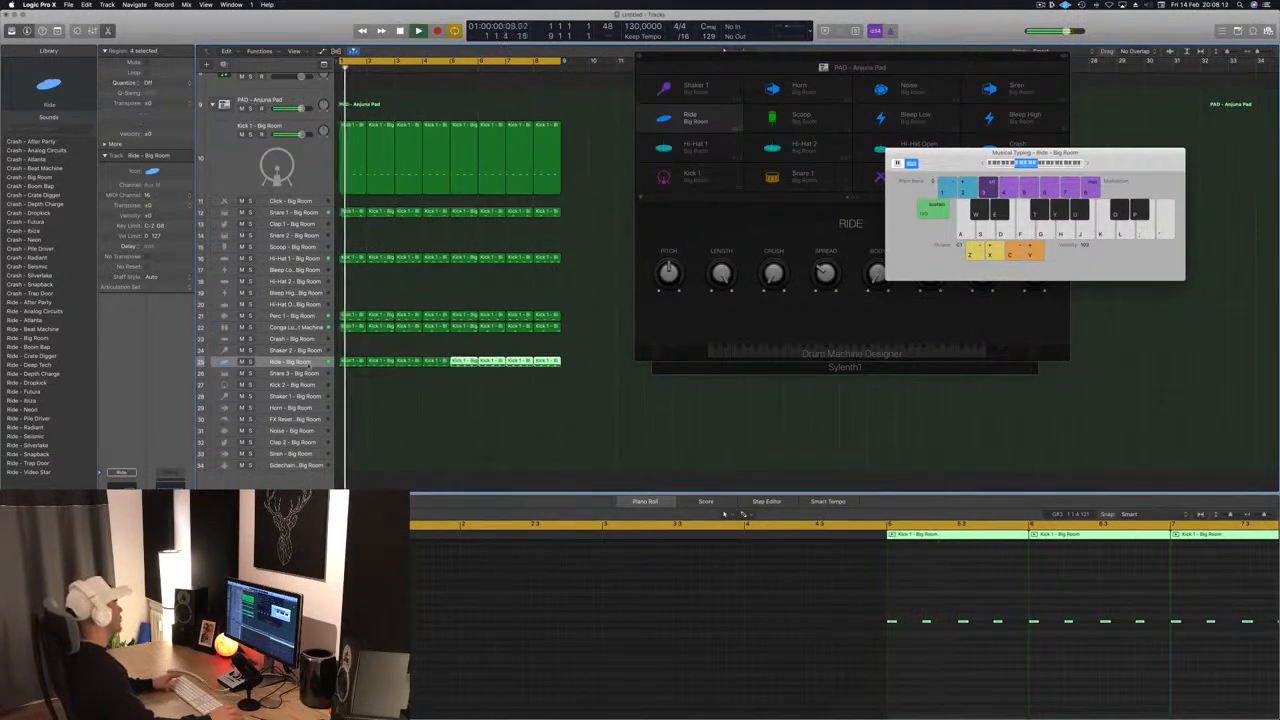
left_click(368, 403)
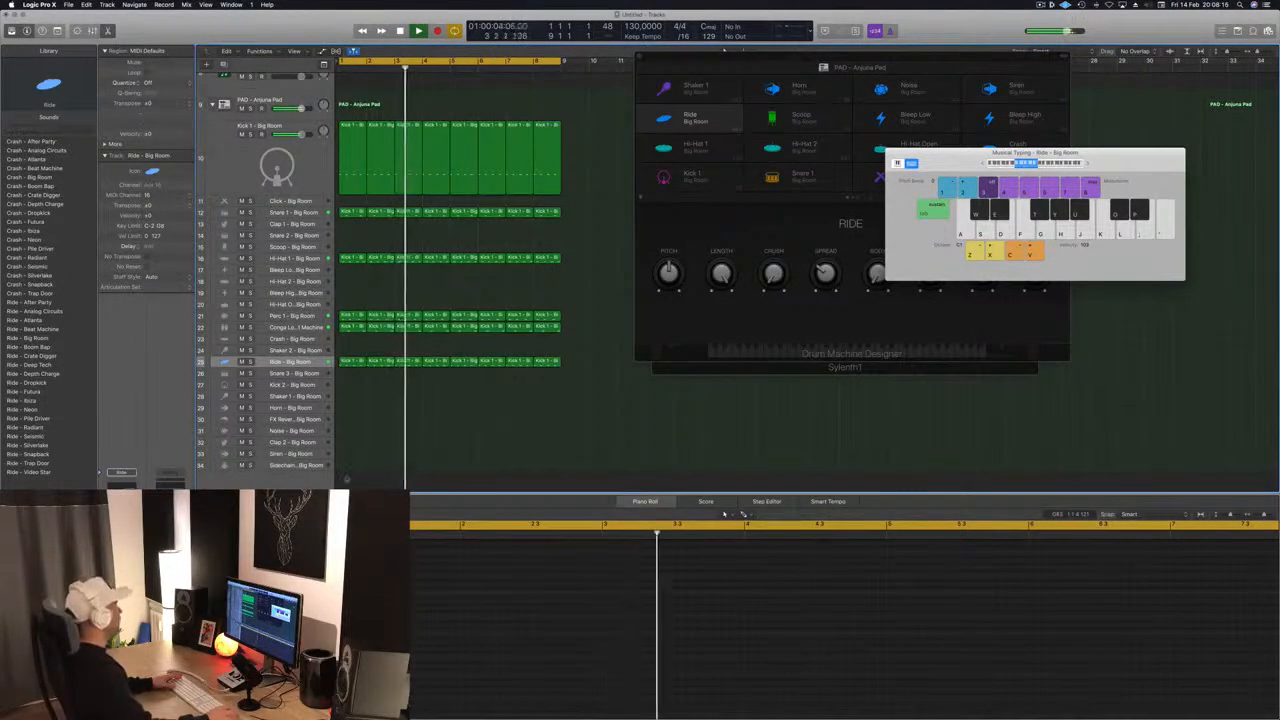
scroll(450, 280, "up", 5)
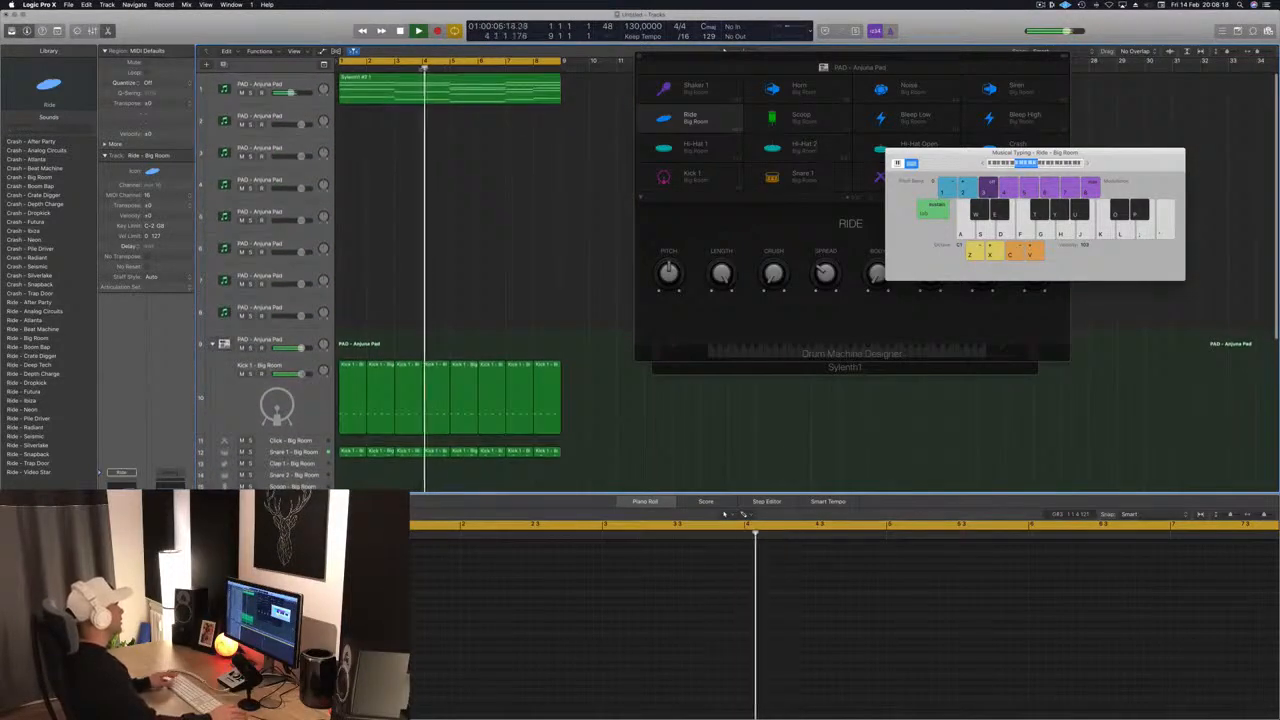
key("space")
- Copy the pad chord region onto track 2, delete everything except the lowest note of each chord, and play it back
left_click_drag(397, 93, 388, 131)
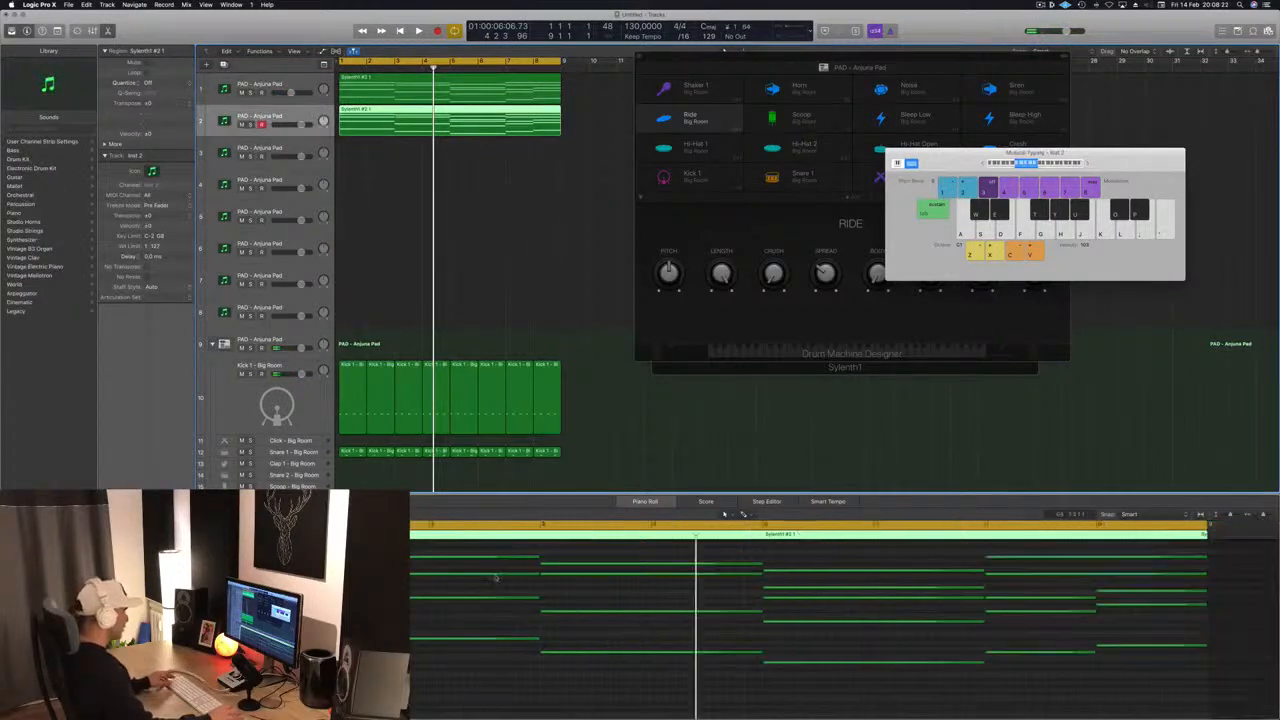
left_click_drag(412, 548, 668, 624)
key("Delete")
key("Return")
key("space")
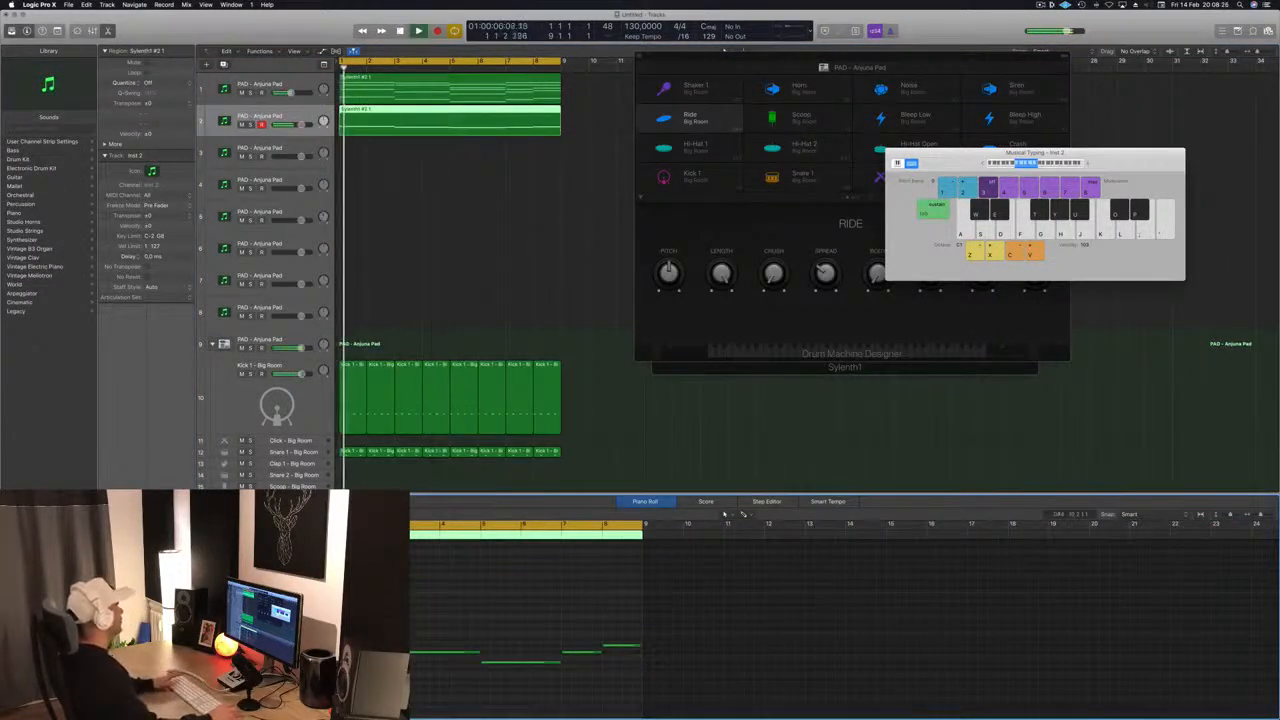
- Shorten the track 2 root notes at bars 1, 3 and 5 to brief stabs
key("space")
key("super+Right")
left_click_drag(302, 613, 554, 666)
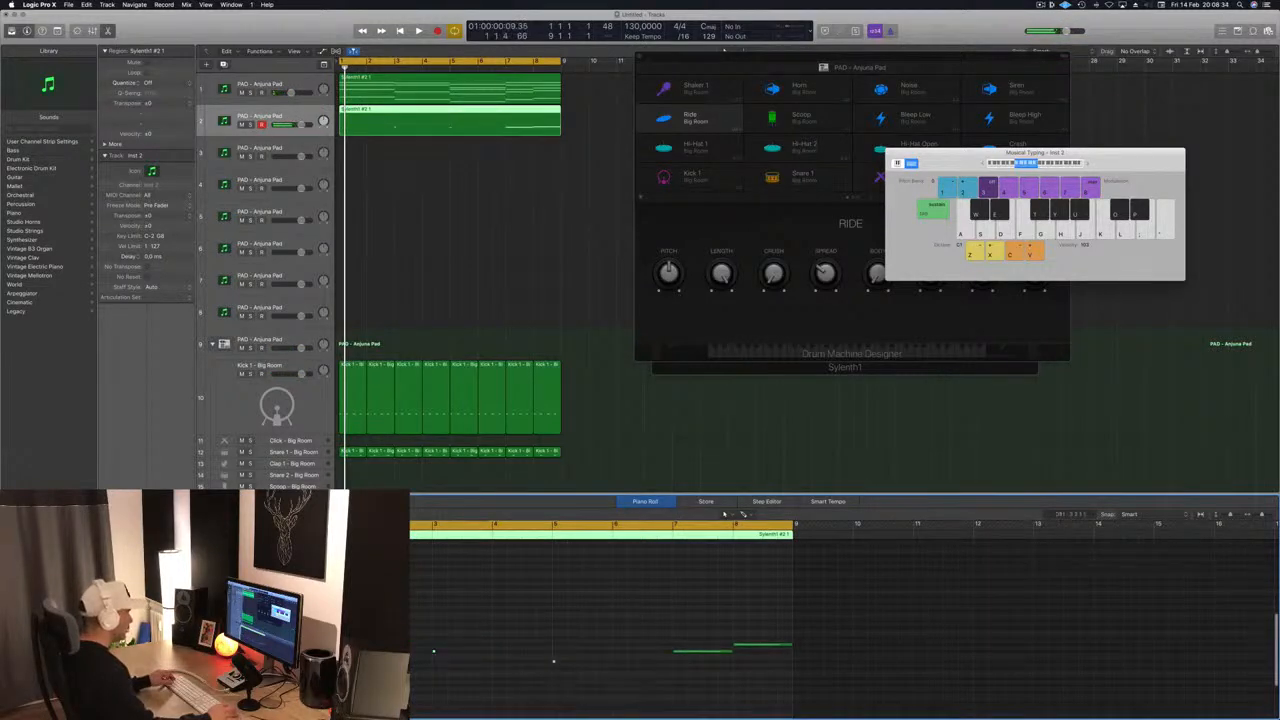
- Duplicate each shortened root note within its bar to form groups of three stabs
key("super+Right")
key("super+Right")
key("super+Right")
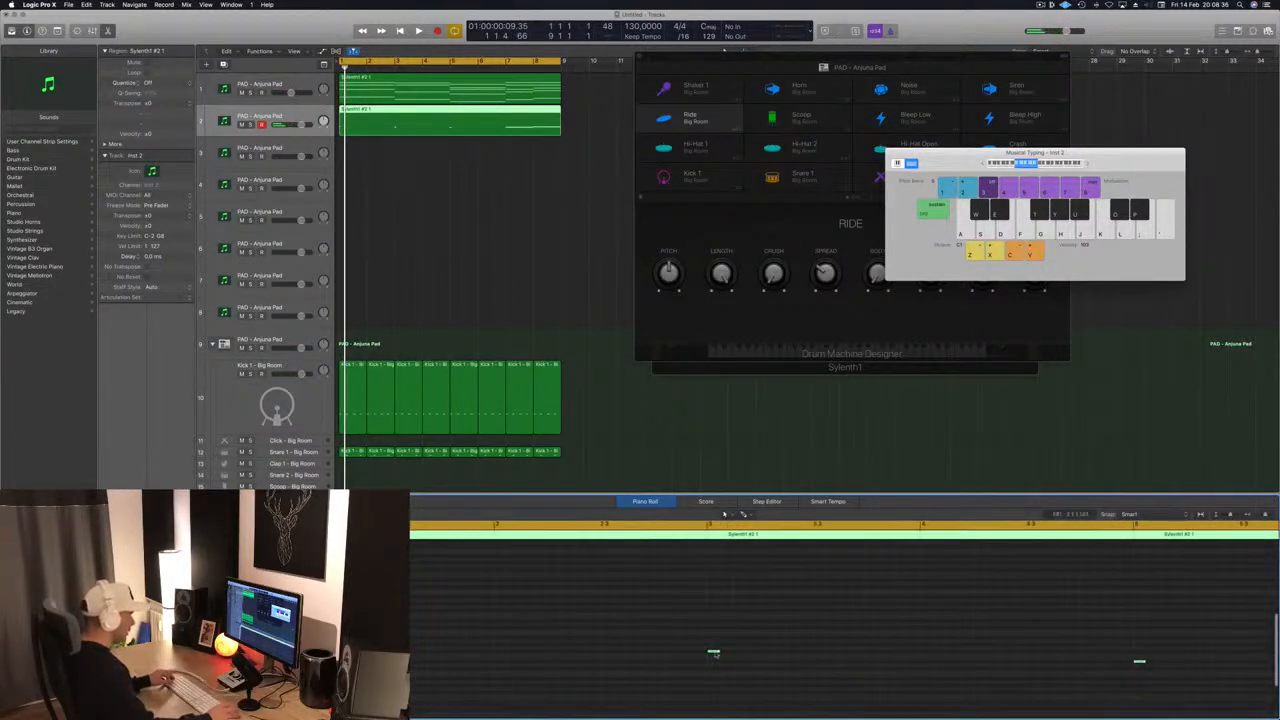
left_click_drag(720, 658, 770, 657)
key("space")
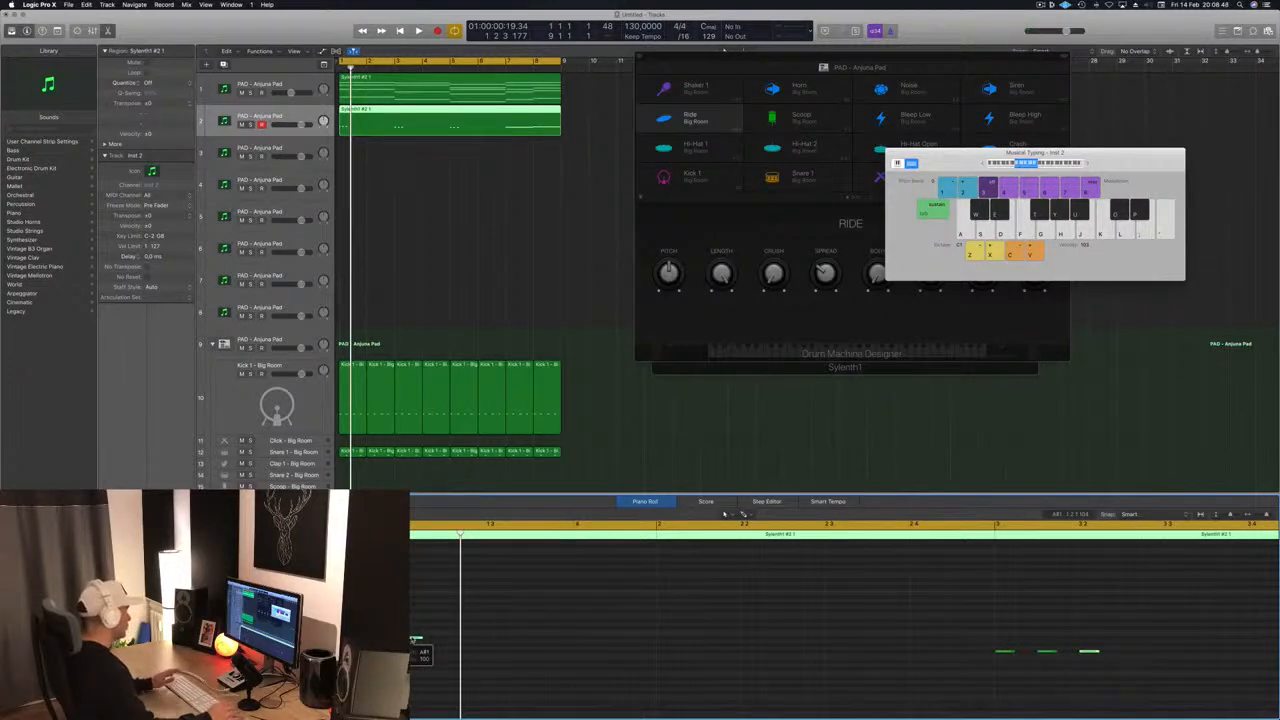
- Move the third note of each group a sixteenth earlier and audition track 2 in solo
left_click_drag(412, 640, 391, 640)
key("space")
key("ctrl+s")
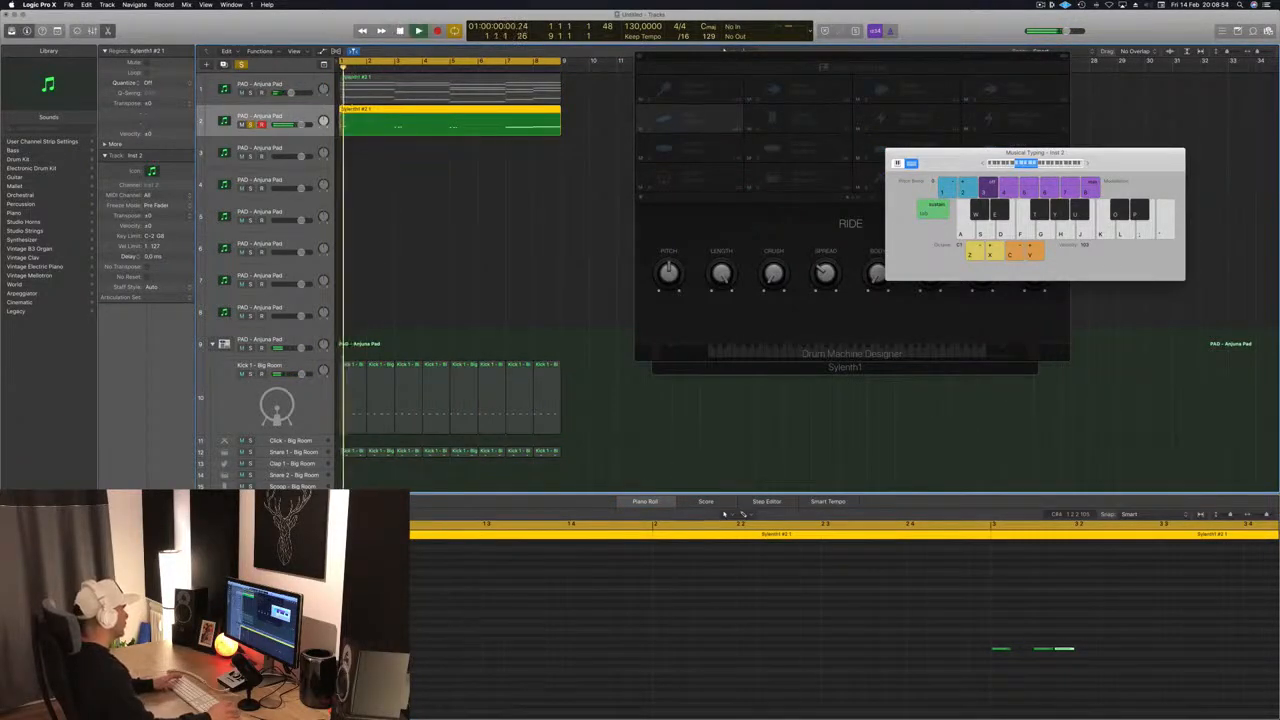
left_click(724, 514)
- Duplicate each three-note group directly after itself to make a six-note bass rhythm
key("space")
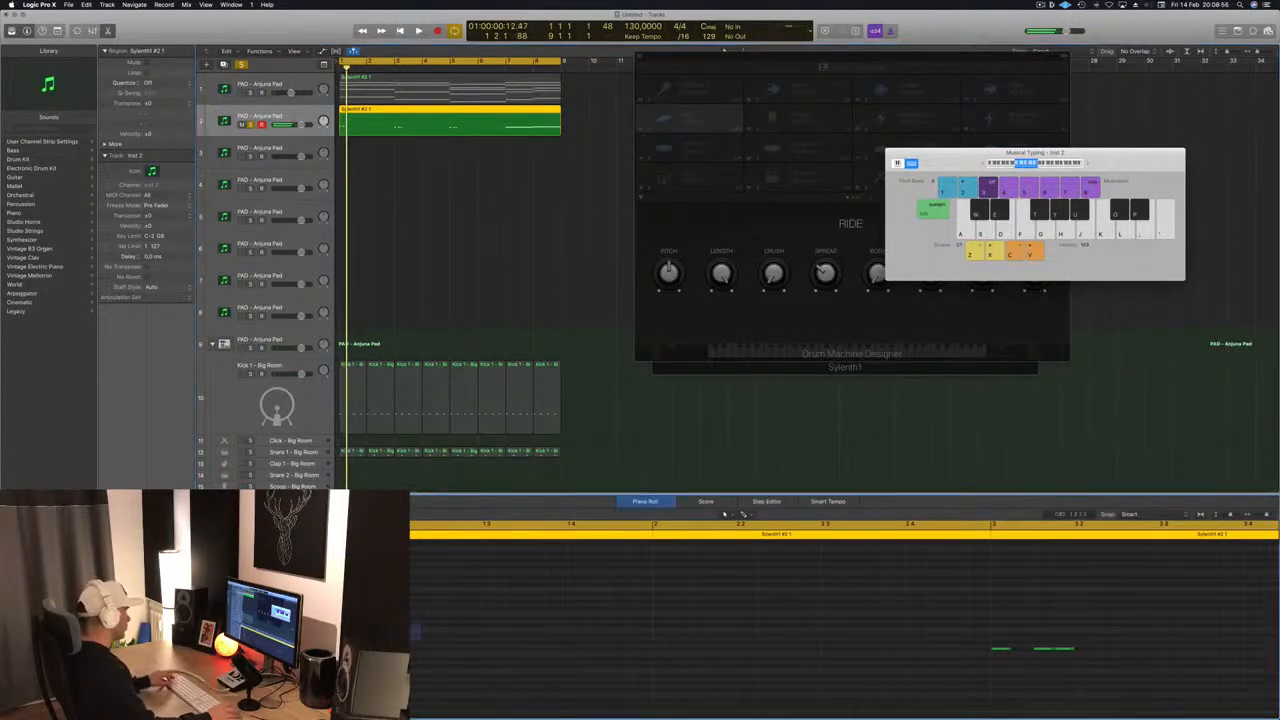
left_click_drag(332, 643, 433, 643)
key("space")
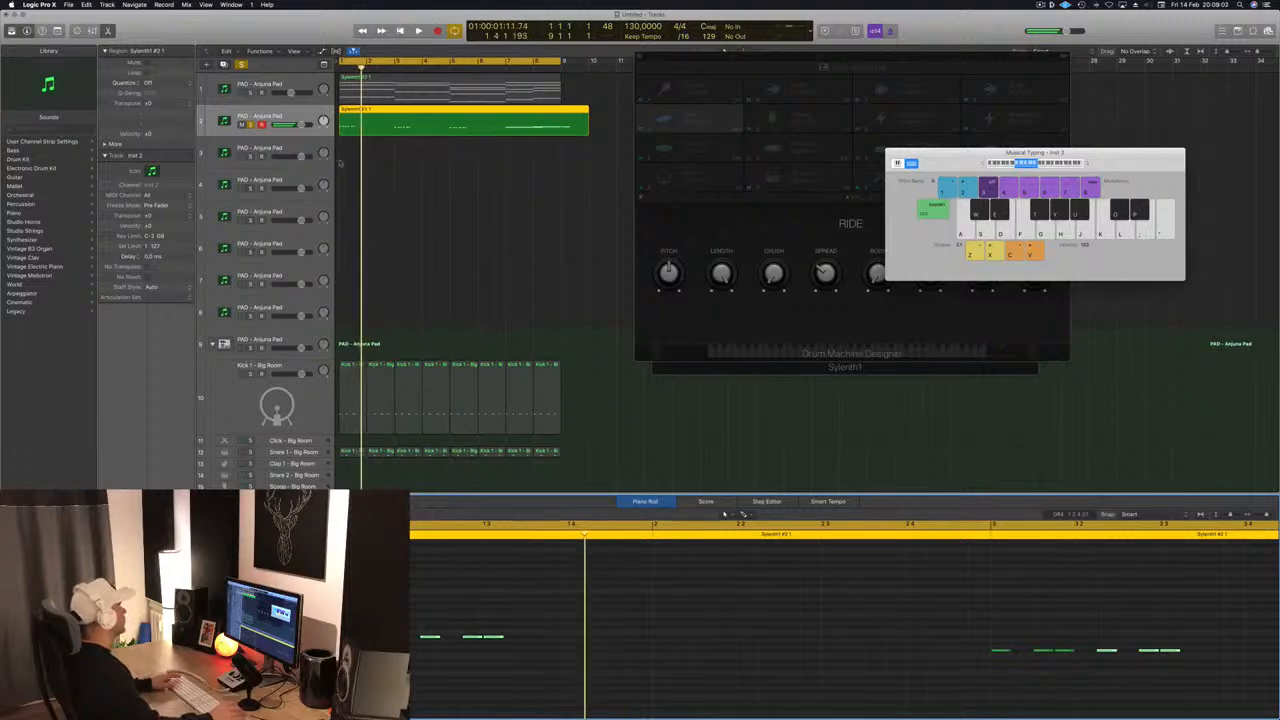
- Trim the final long bass note to end at bar 9 and play the soloed bass line
left_click(287, 115)
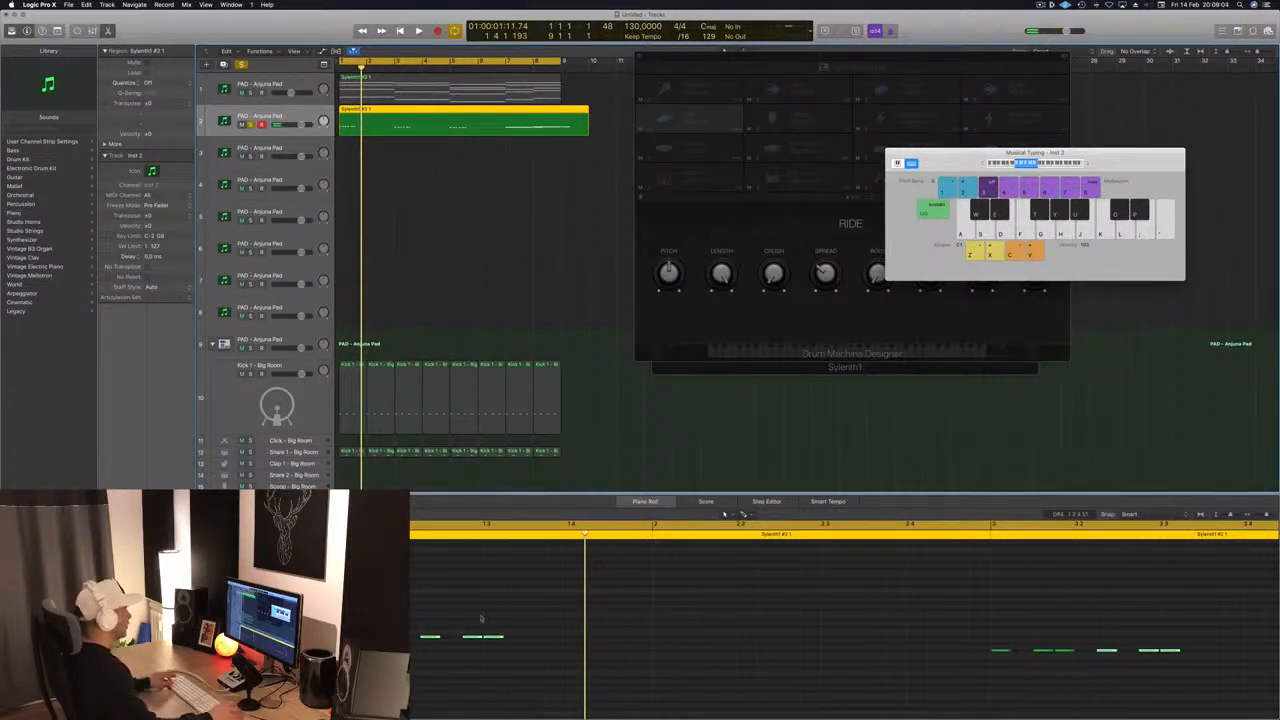
scroll(560, 265, "down", 8)
scroll(777, 666, "down", 8)
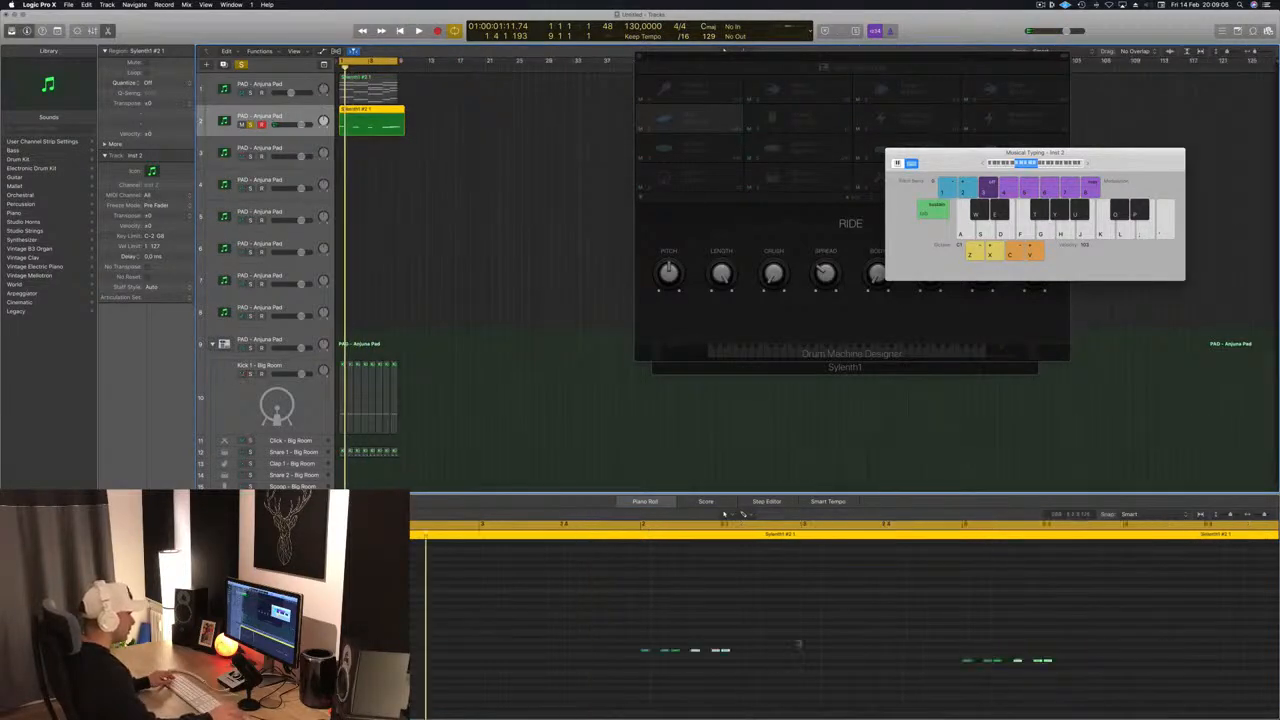
left_click(853, 652)
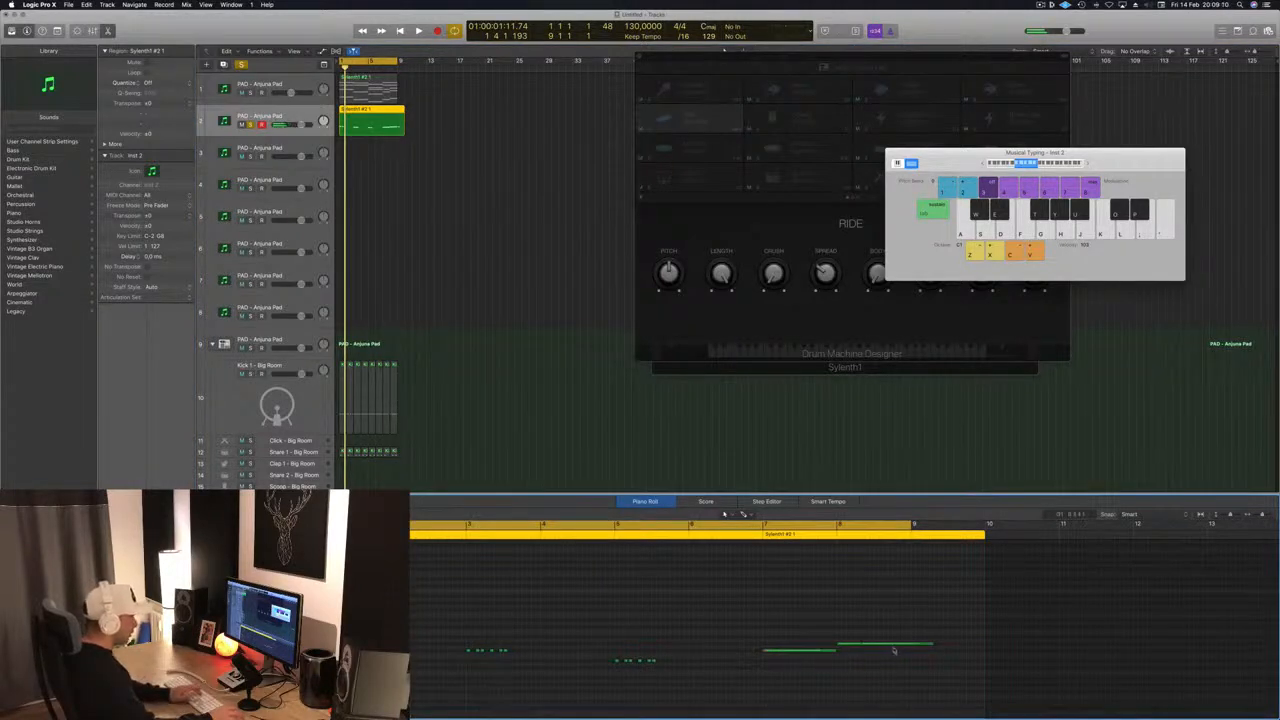
key("space")
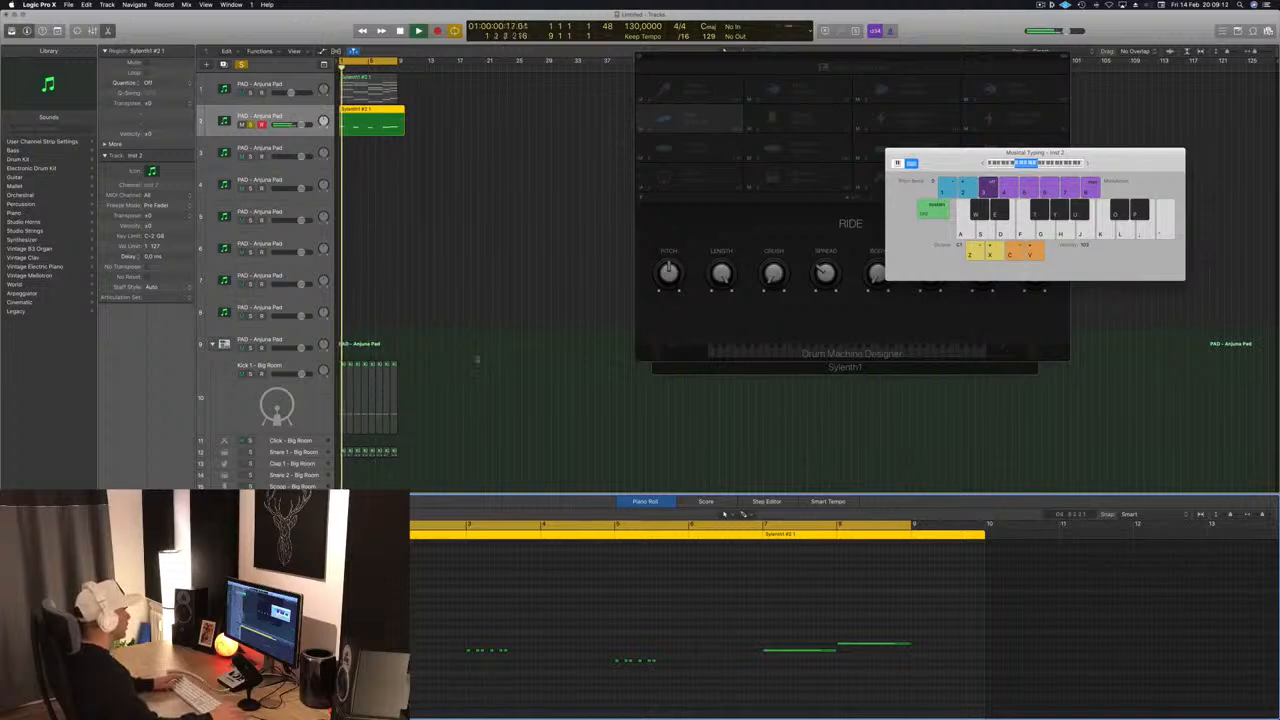
scroll(417, 304, "up", 6)
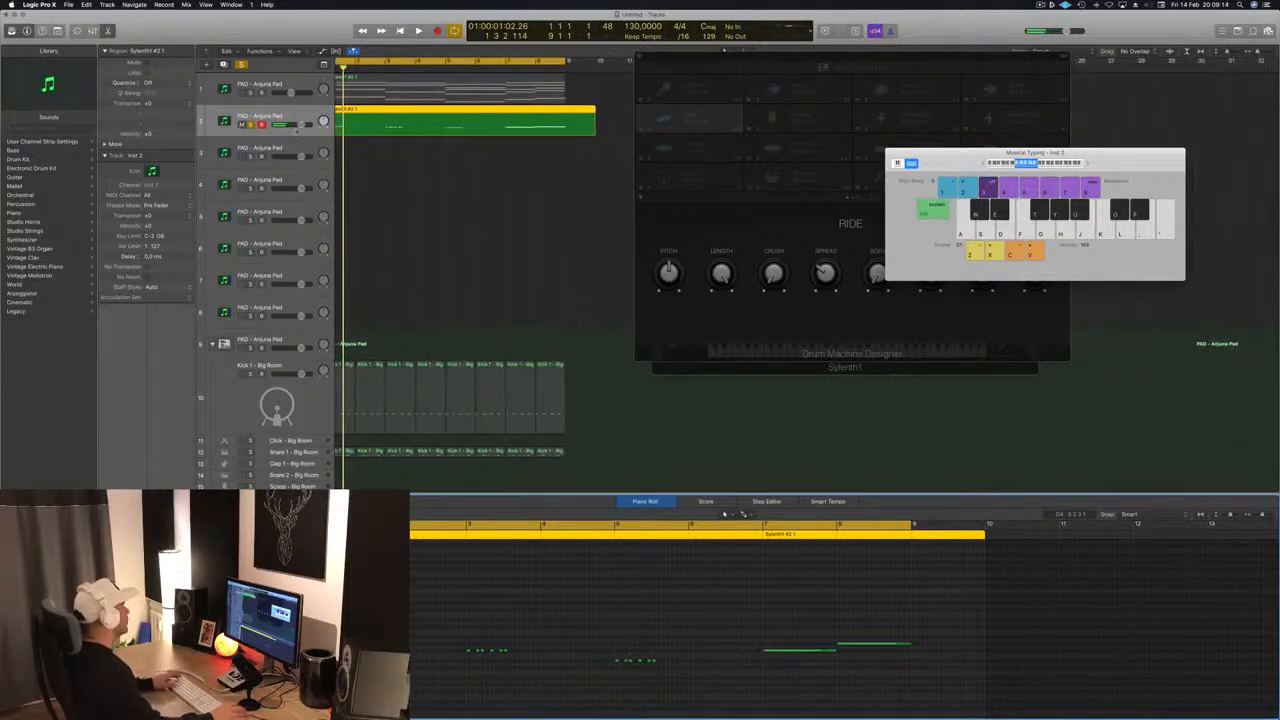
- Open Sylenth1 on track 2 and load the Sylenth1 Definitive Collection bank
double_click(224, 121)
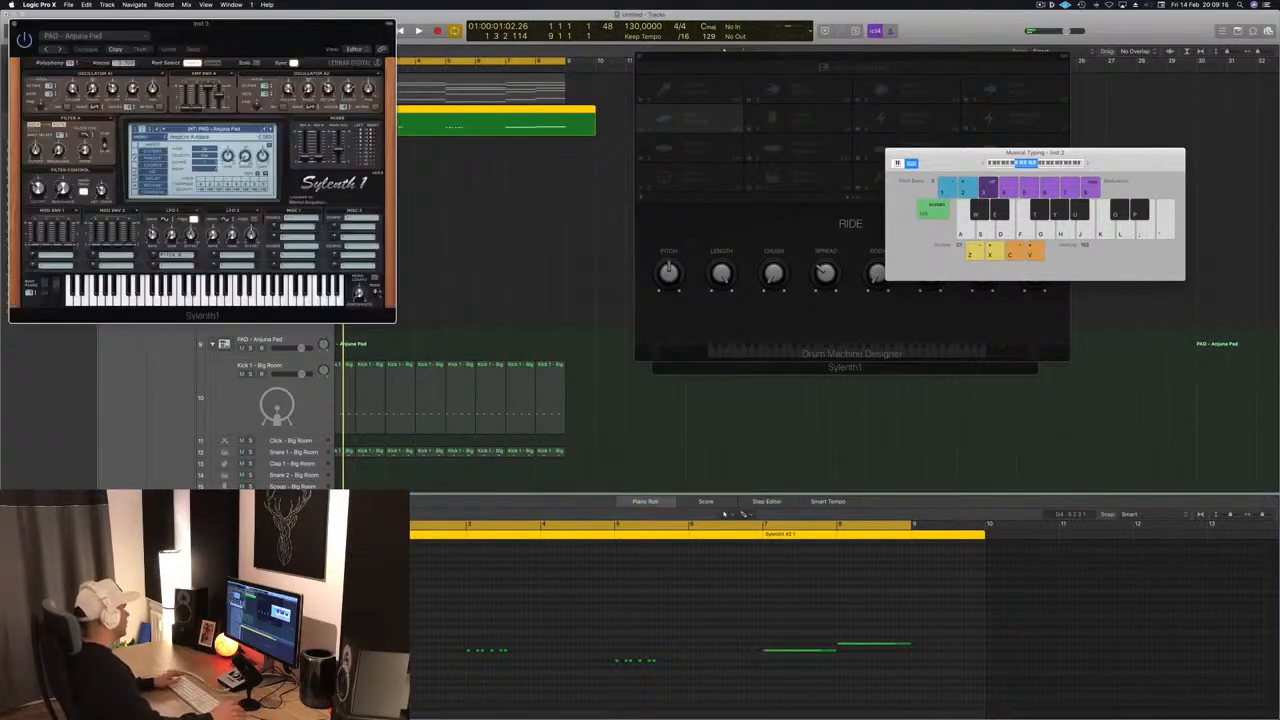
left_click(219, 129)
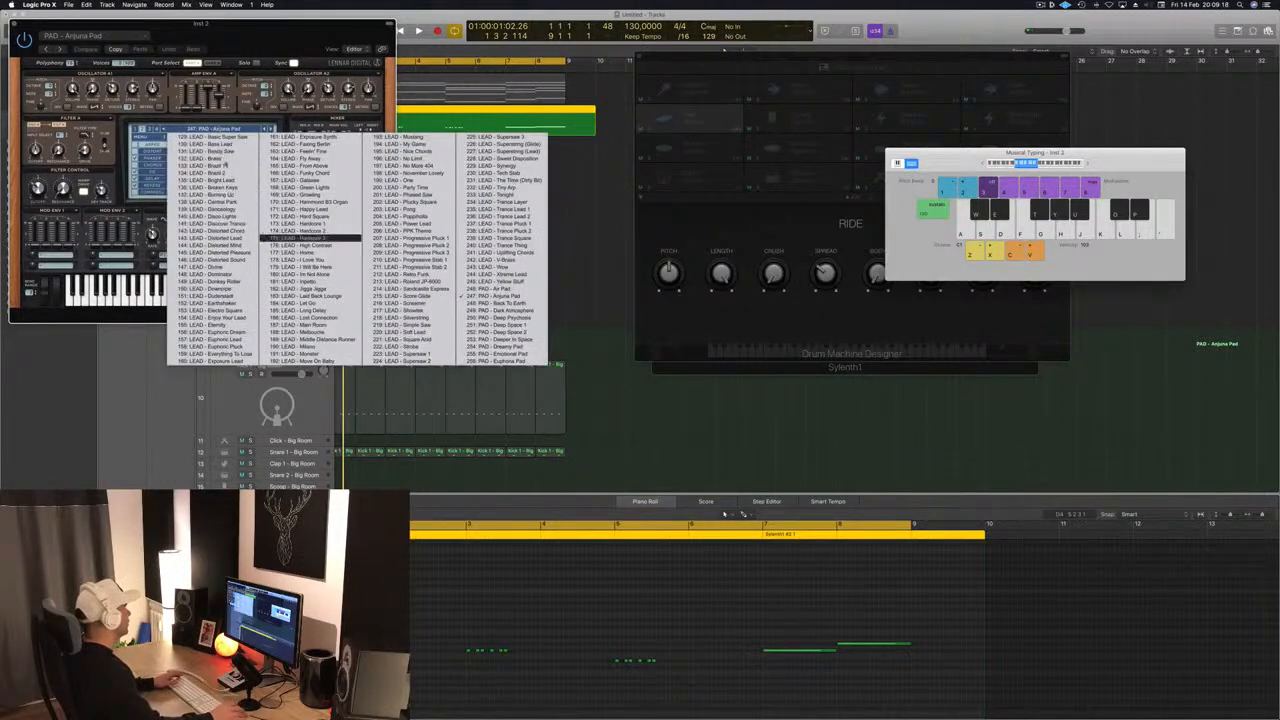
left_click(159, 152)
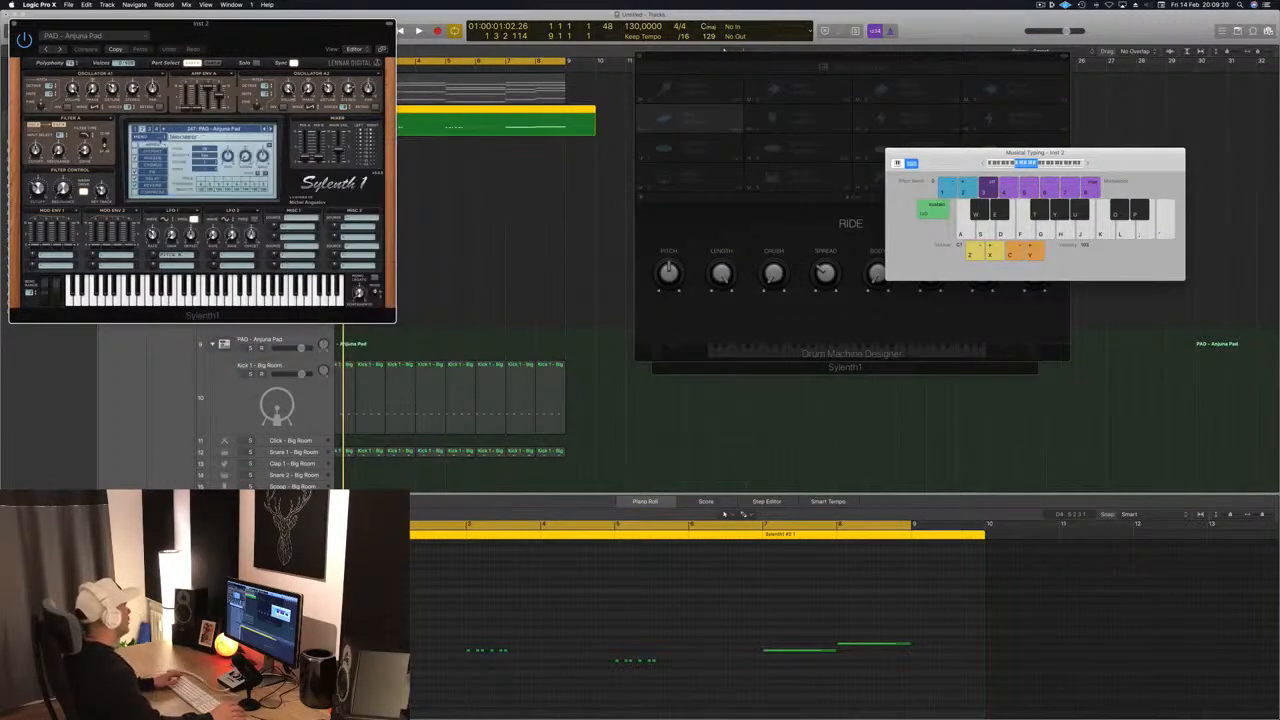
left_click(141, 137)
mouse_move(167, 164)
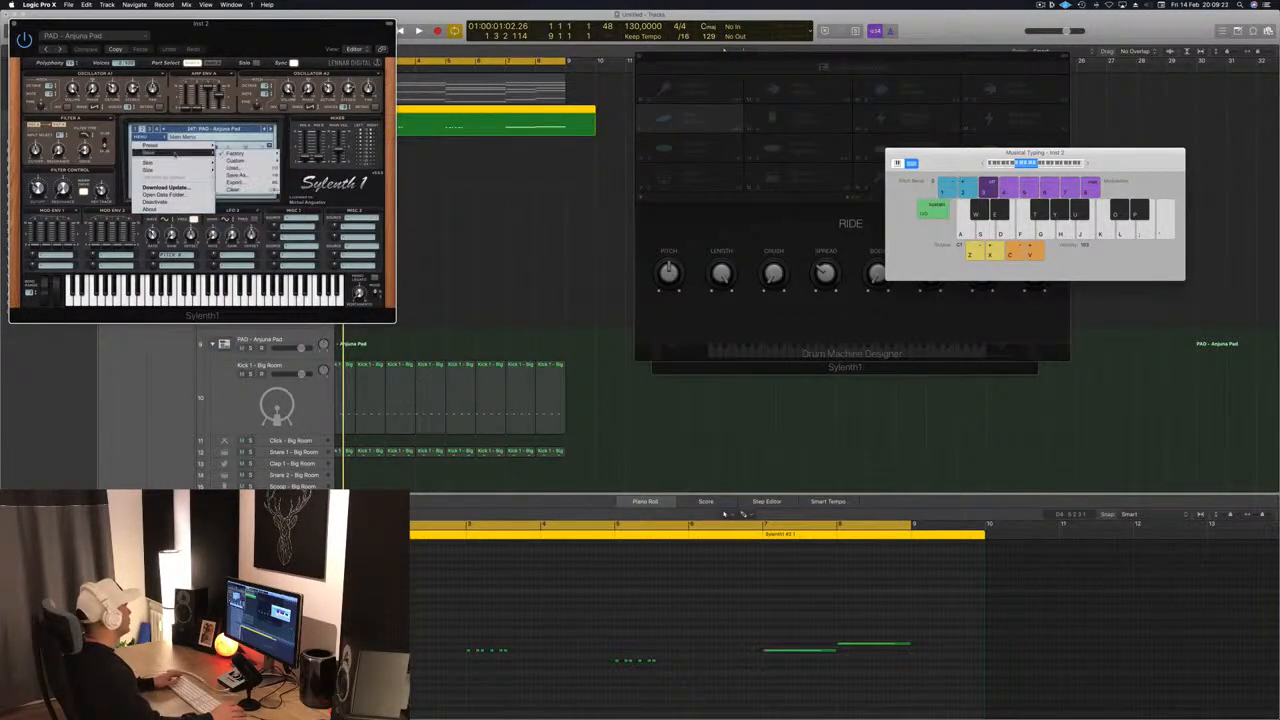
mouse_move(246, 155)
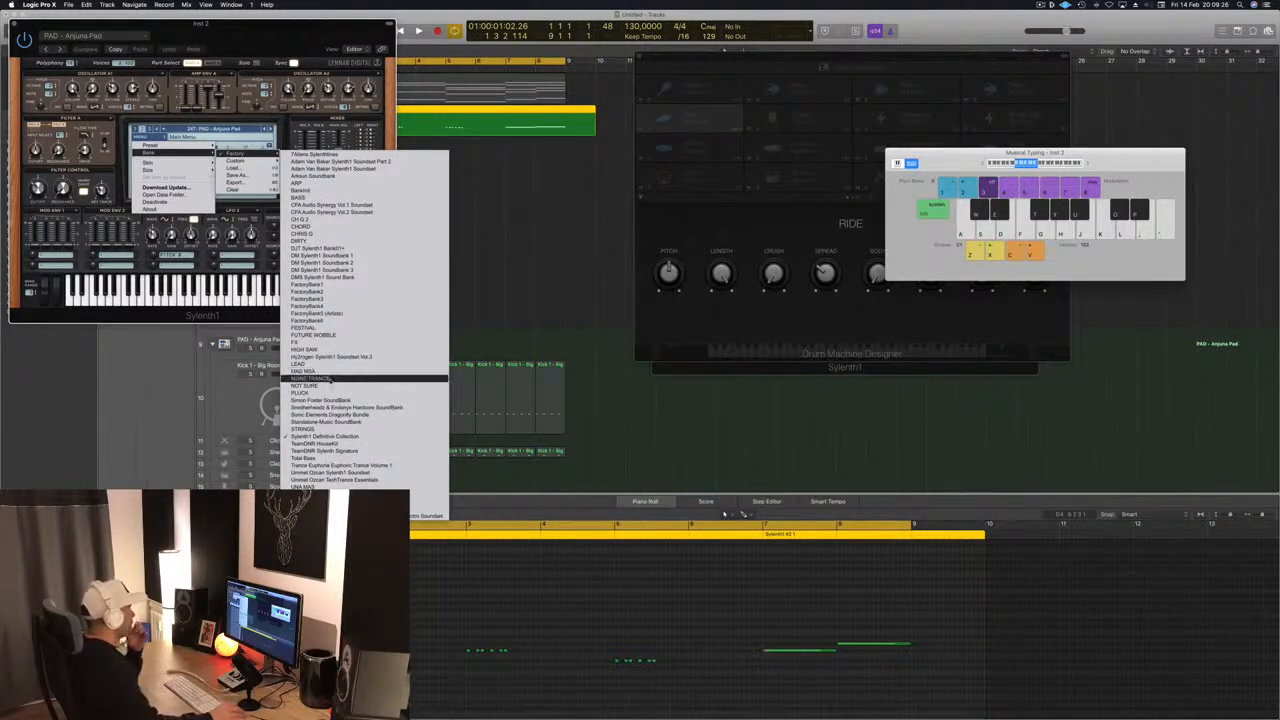
left_click(310, 378)
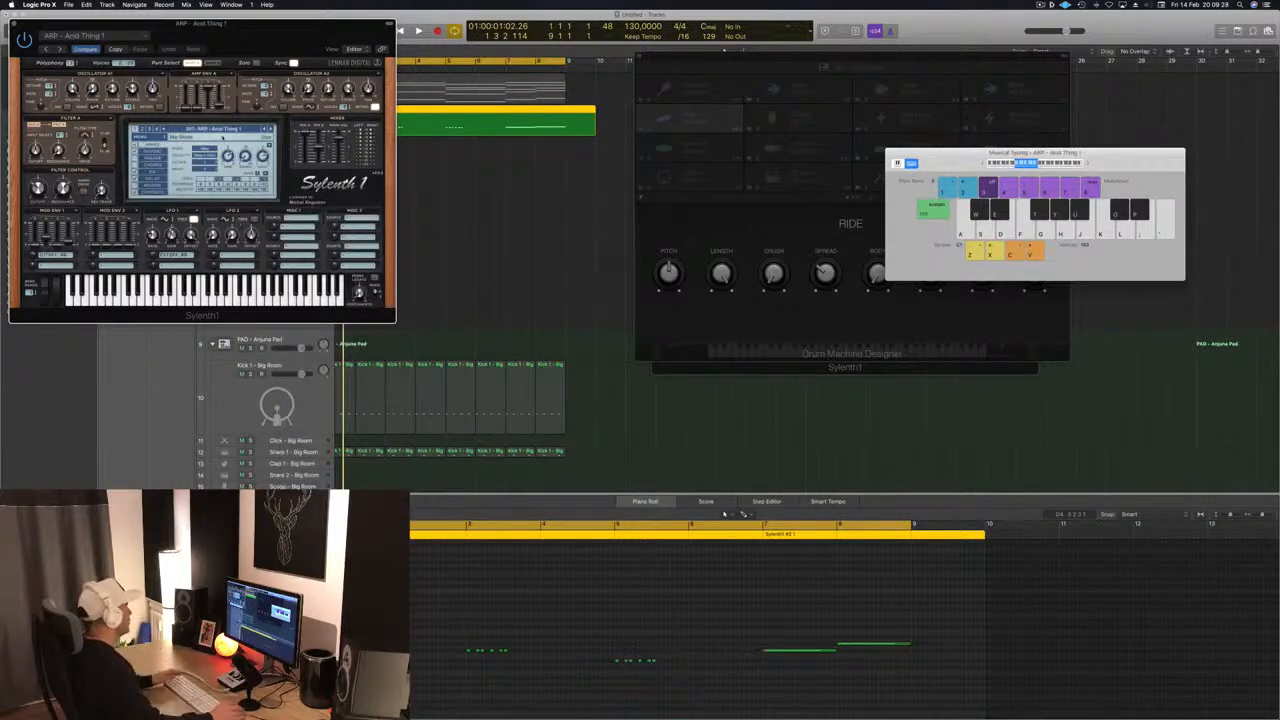
- Load the BASS - Acid Bass preset on track 2 and audition it in solo and with the full mix
left_click(230, 130)
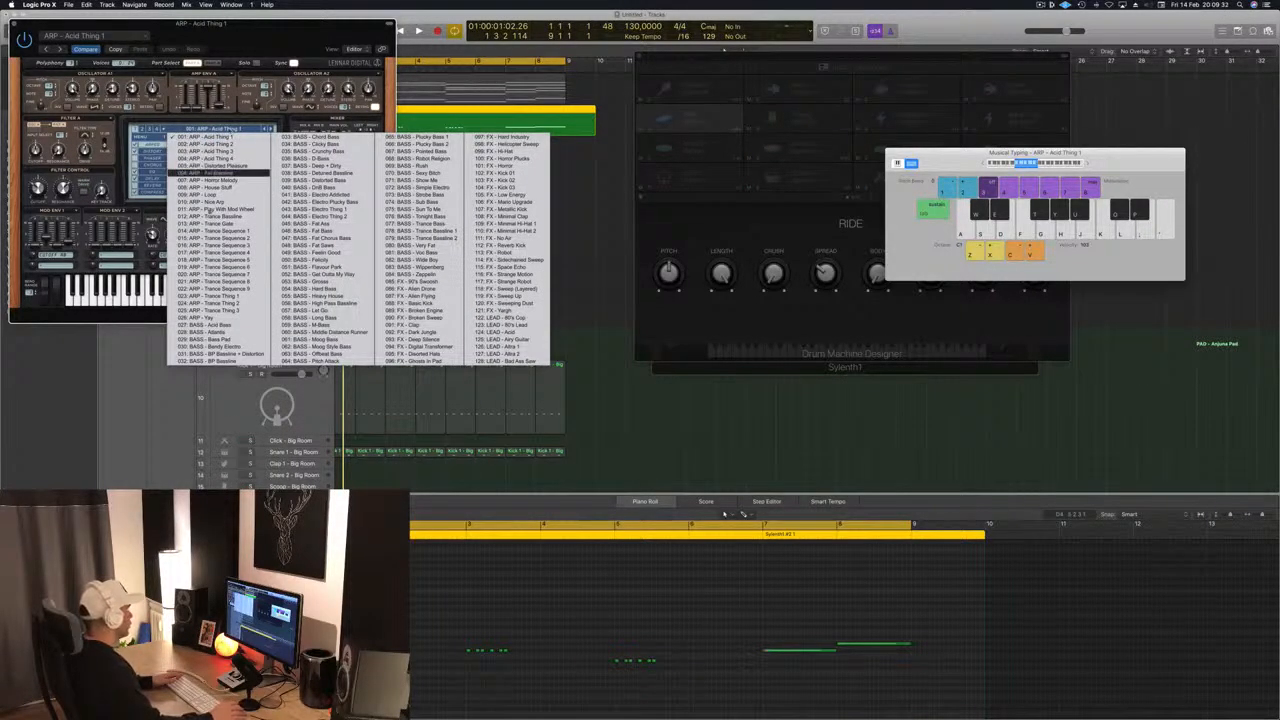
left_click(211, 326)
left_click_drag(271, 40, 856, 89)
key("space")
key("space")
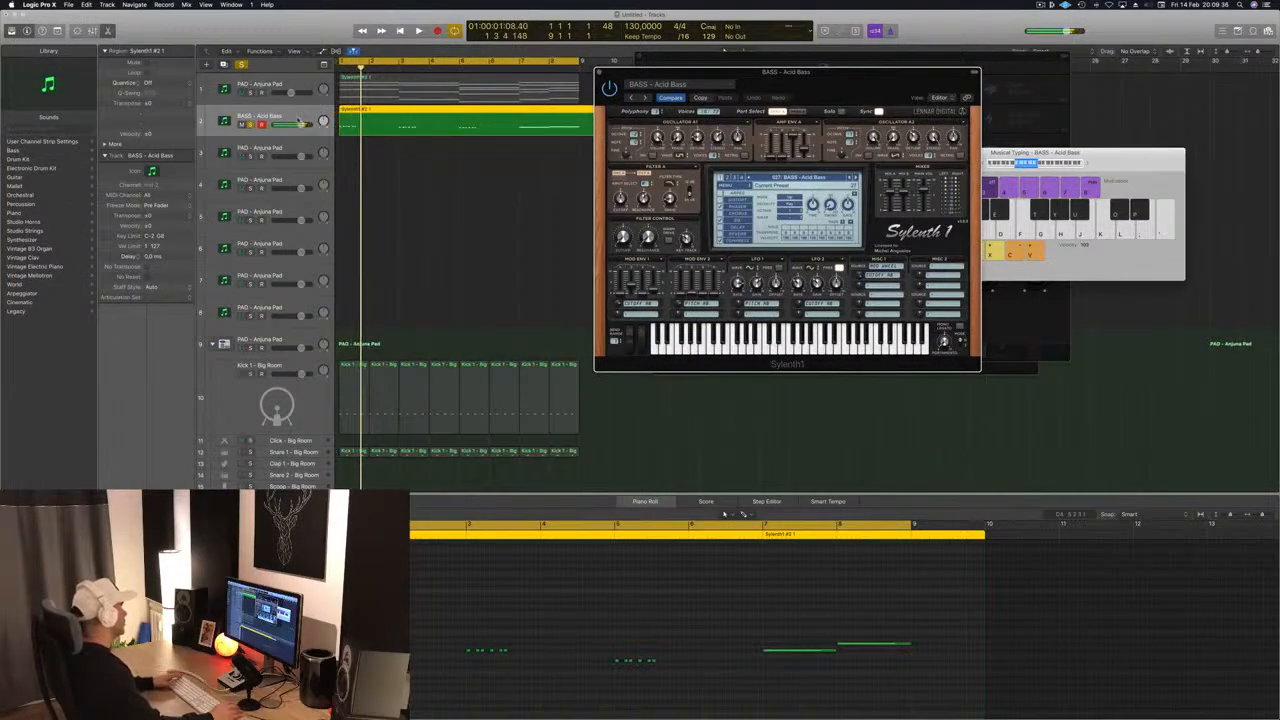
left_click(250, 125)
key("space")
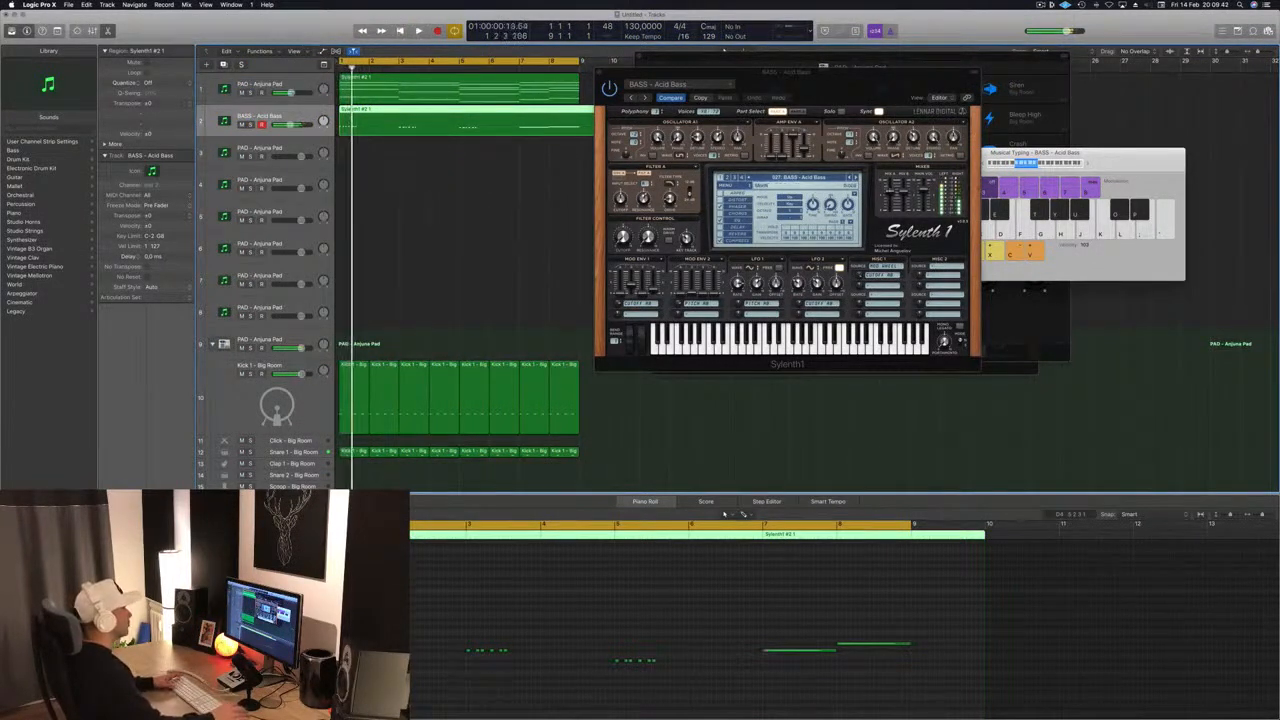
- Step through the following bass presets during playback and settle on BASS - Clicky Bass
key("]")
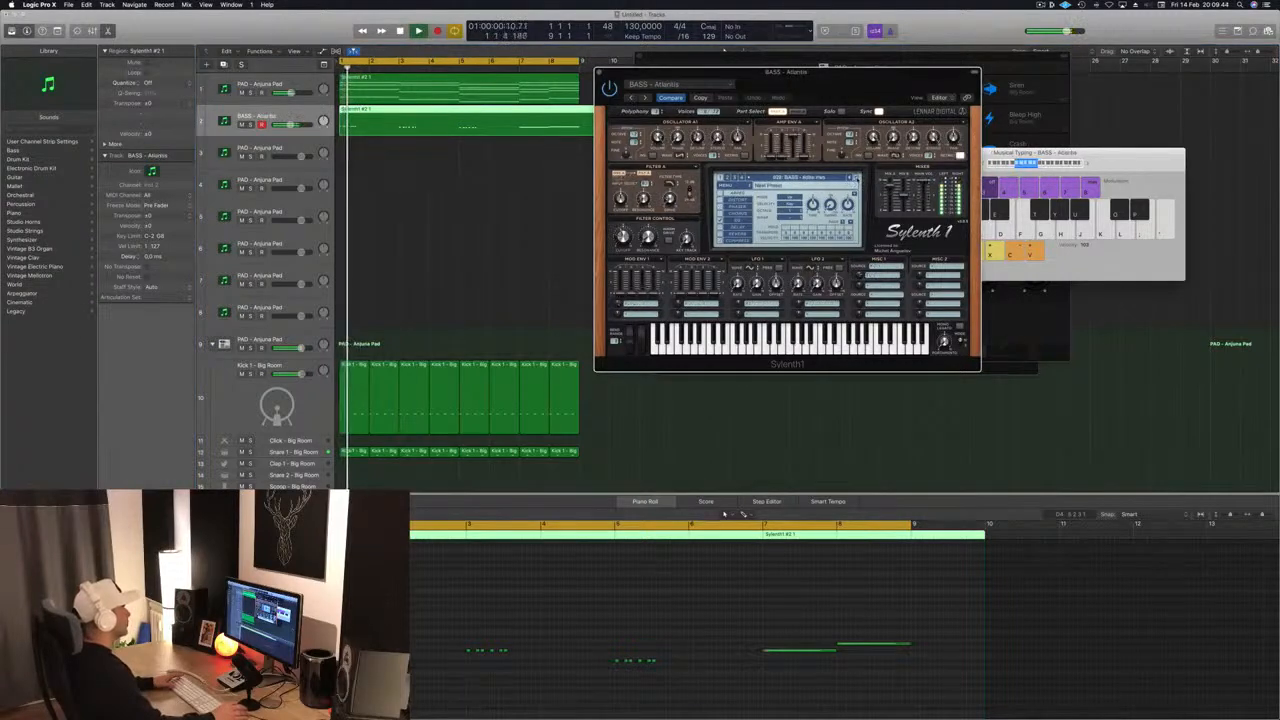
key("]")
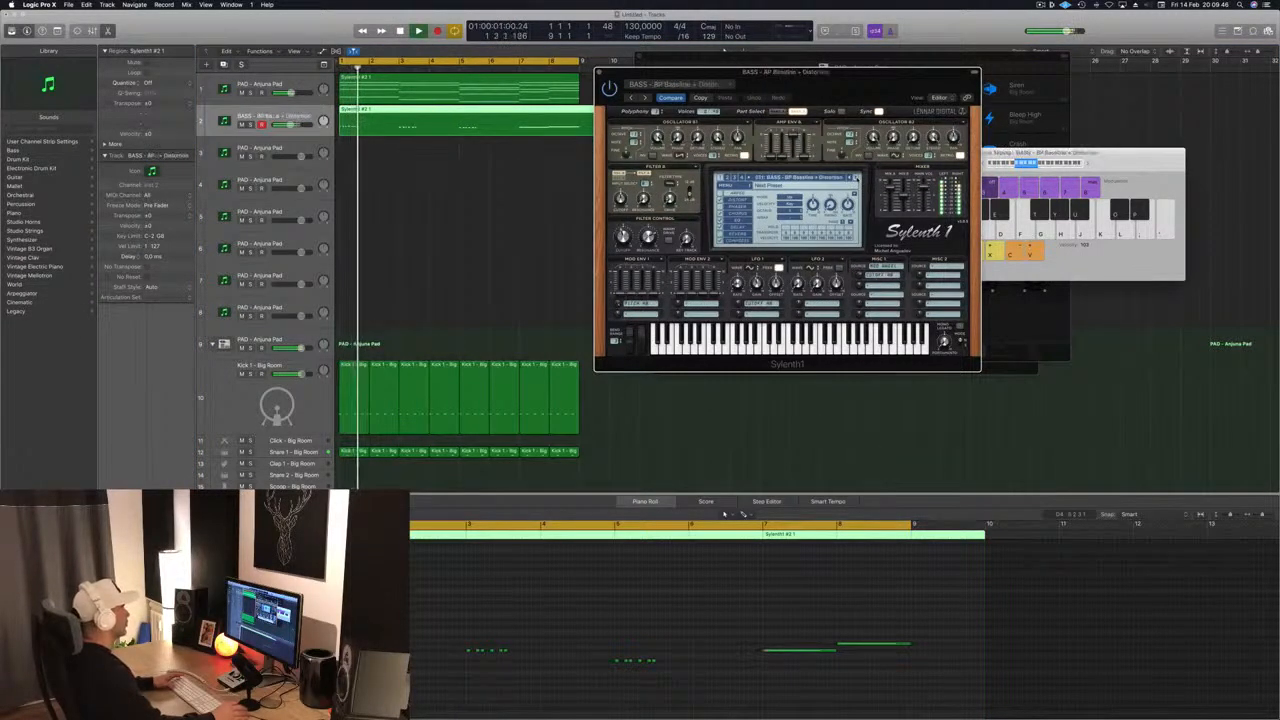
key("space")
key("space")
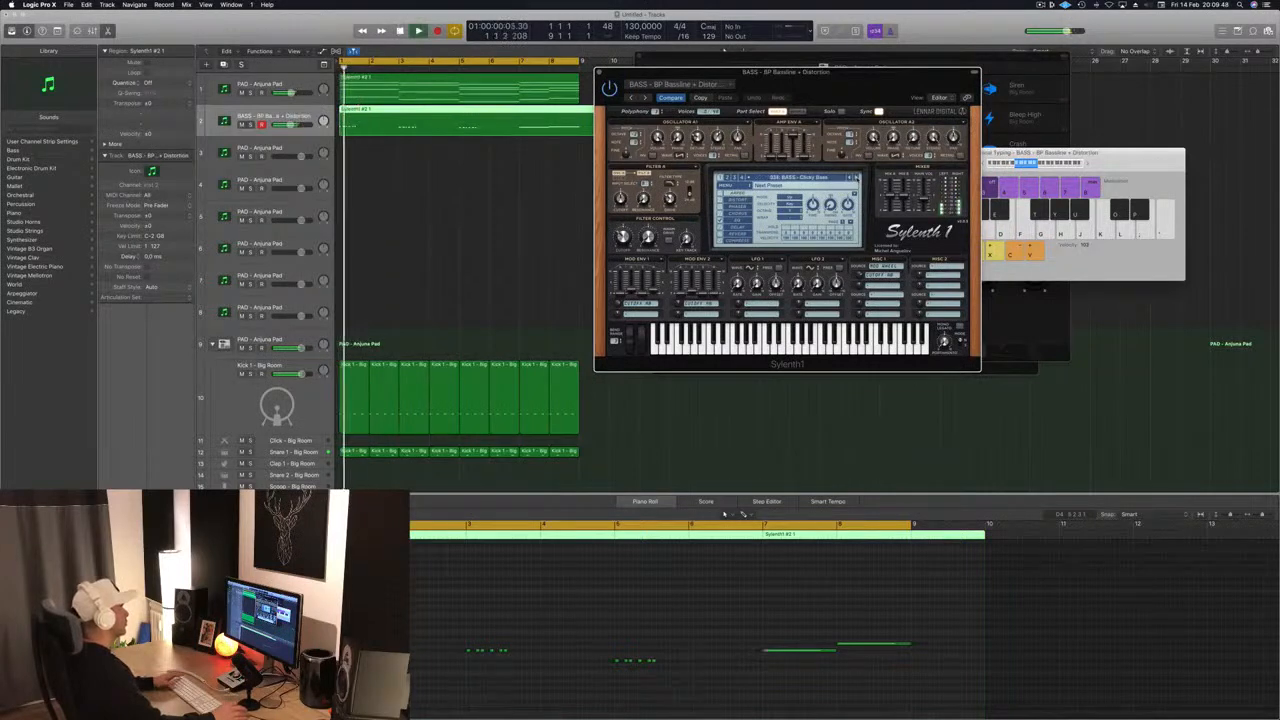
key("]")
key("space")
key("space")
key("space")
key("space")
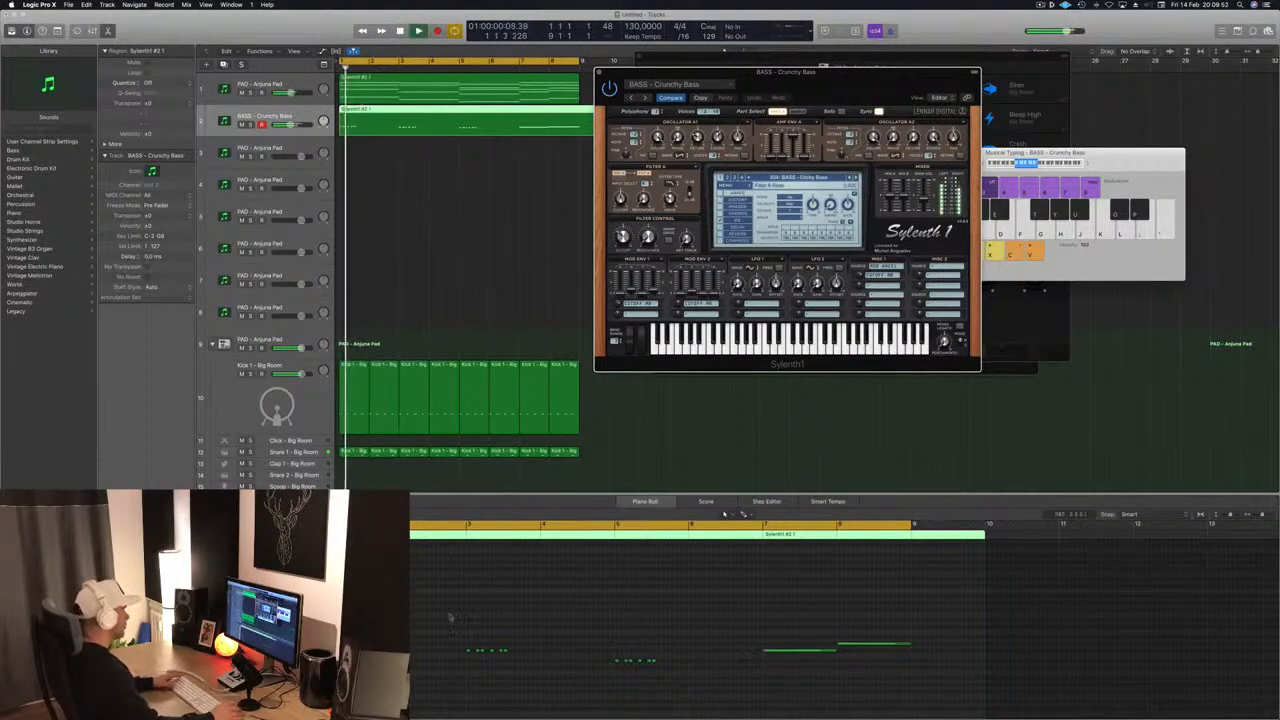
key("]")
key("space")
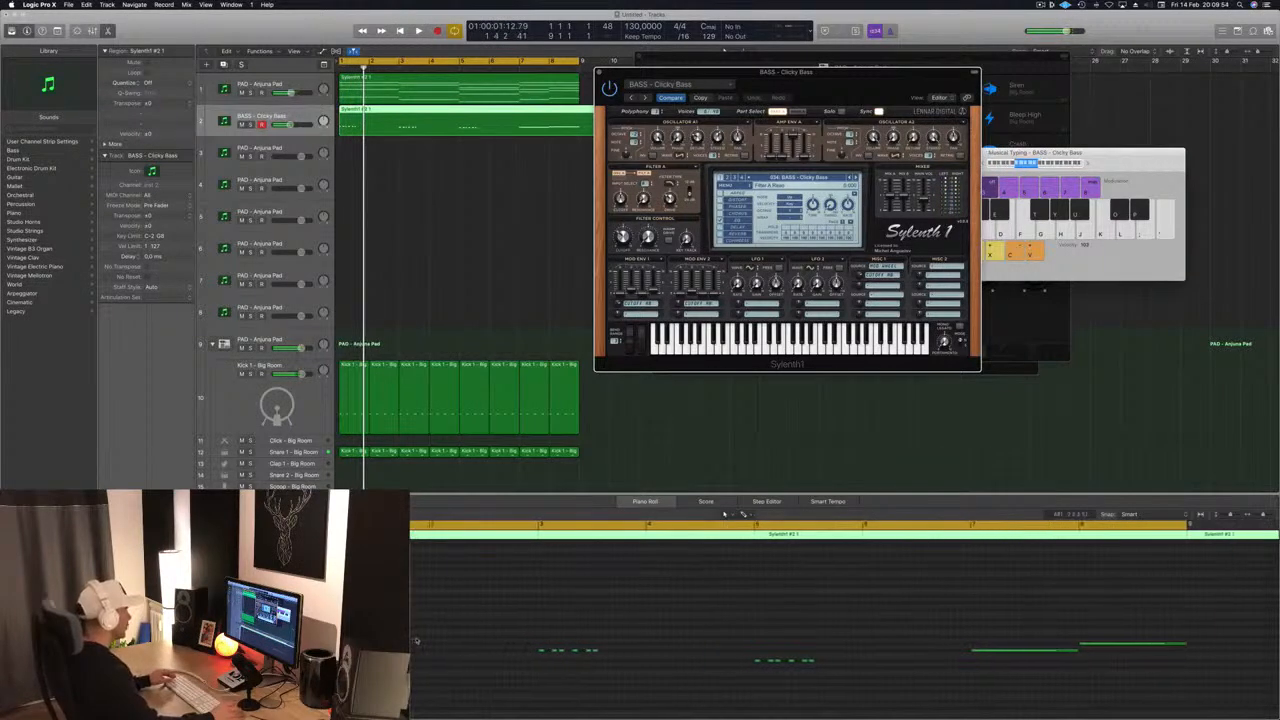
- Copy the short bass notes in bars 1, 3 and 5 half a bar later to fill each bar, and play the result
left_click_drag(866, 628, 412, 692)
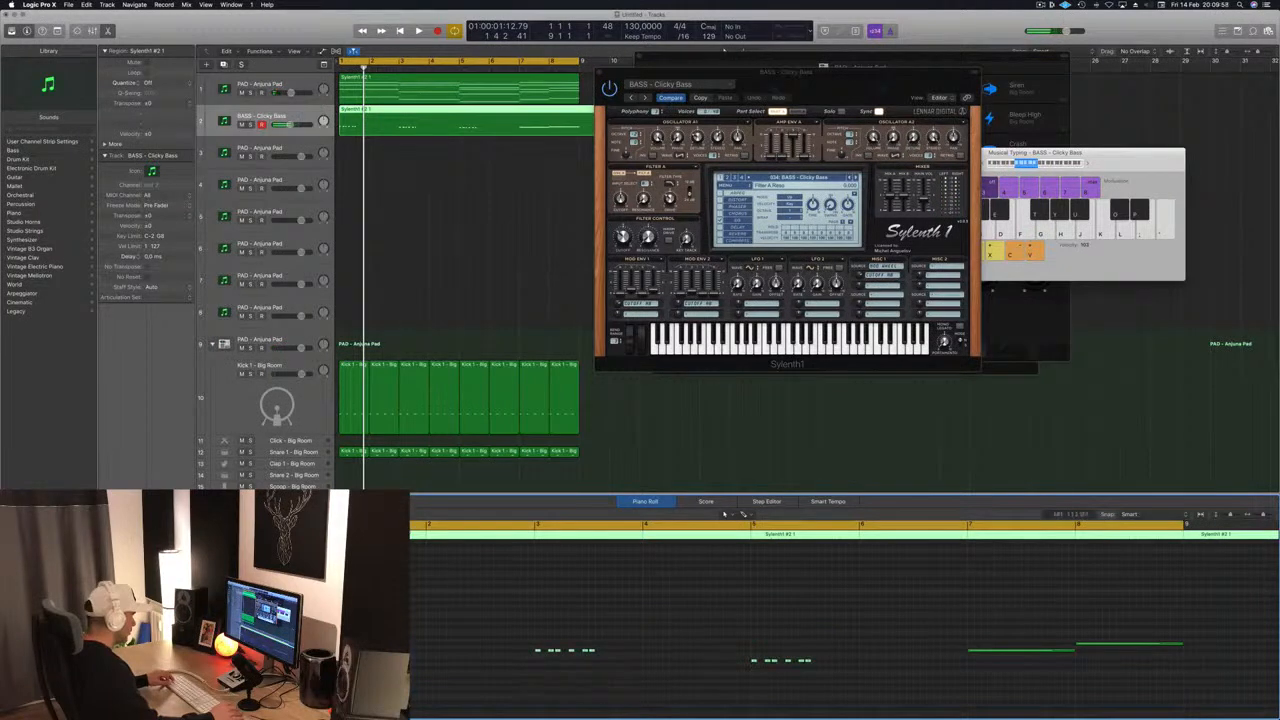
left_click_drag(356, 637, 404, 637)
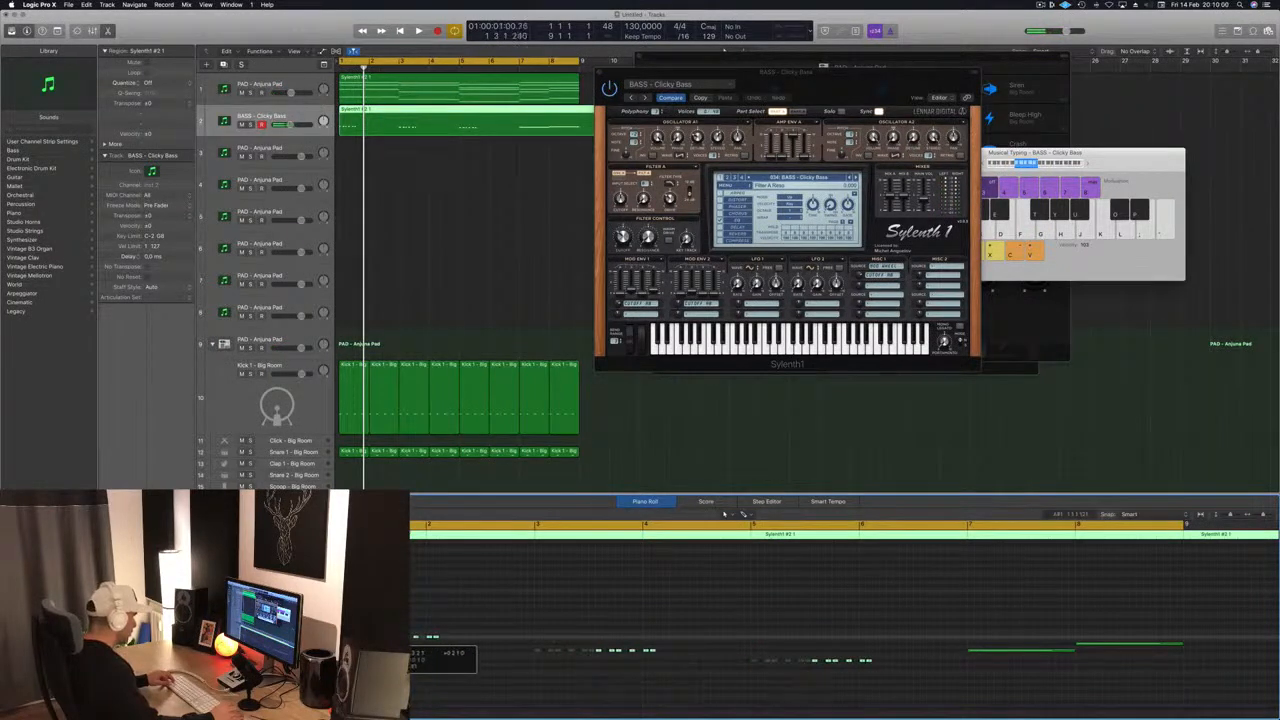
left_click_drag(376, 637, 378, 637)
key("space")
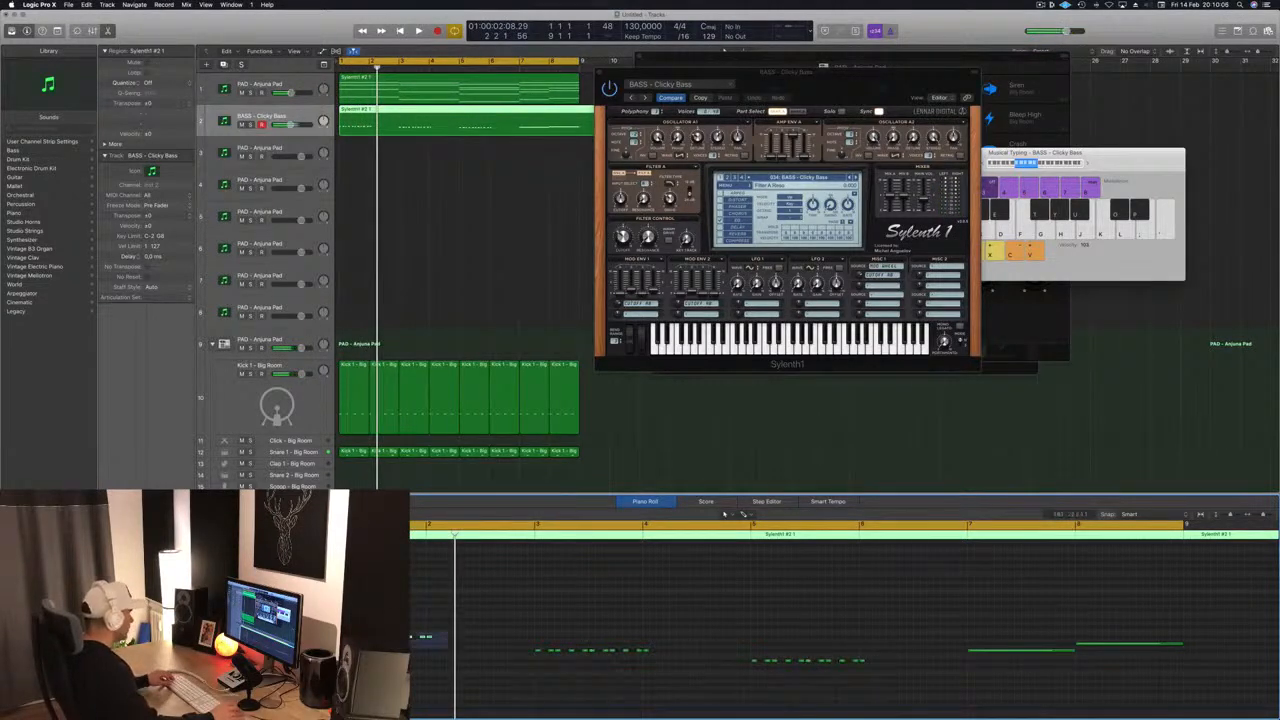
- Copy the three one-bar bass patterns one bar later to fill bars 2, 4 and 6, and start playback
left_click_drag(931, 626, 400, 696)
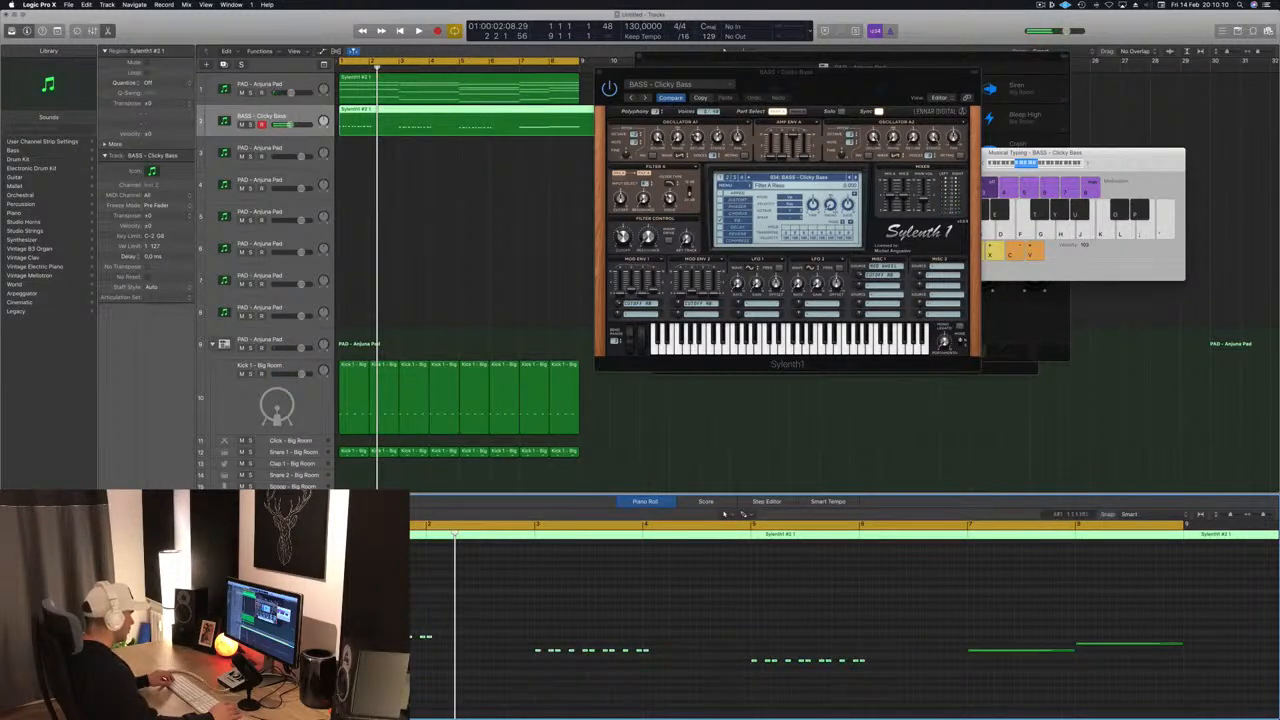
left_click_drag(322, 637, 430, 637)
key("space")
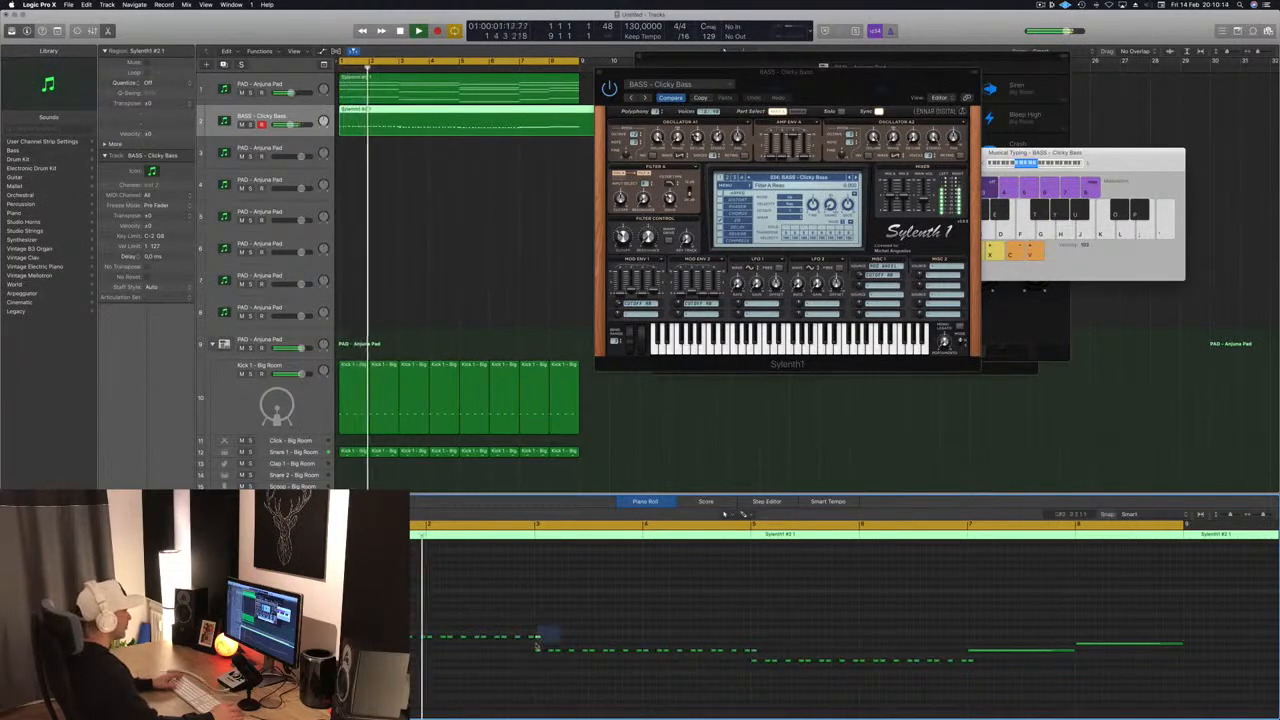
- Replay the extended bass line from the start and check its notes up to bar 9 against the full mix
key("Return")
key("super+Right")
key("super+Right")
key("super+Right")
key("super+Right")
key("super+Right")
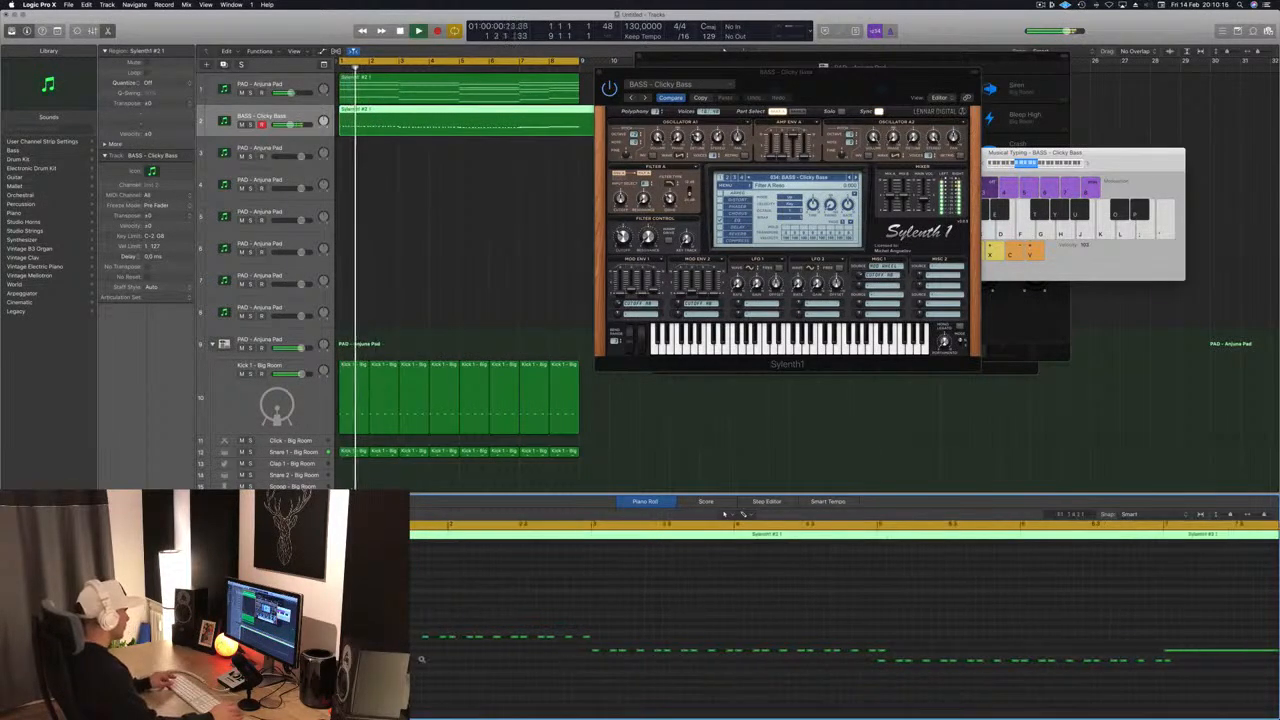
key("Return")
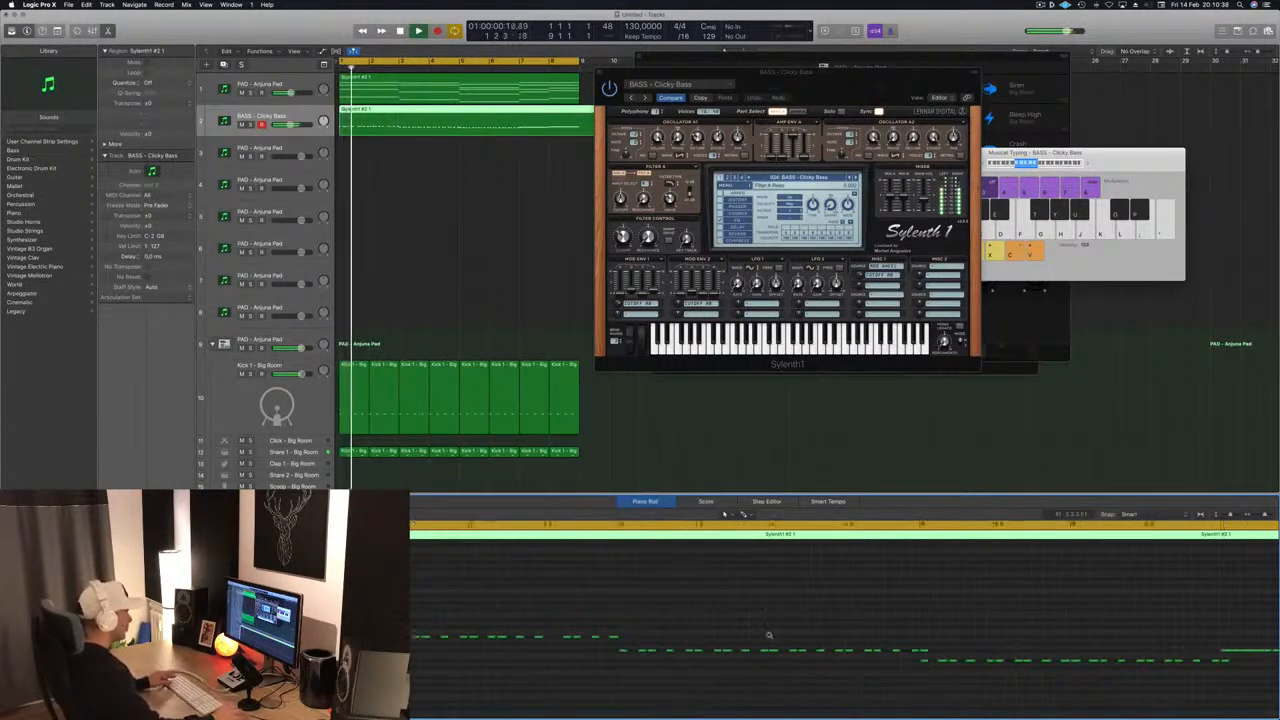
scroll(626, 629, "up", 5)
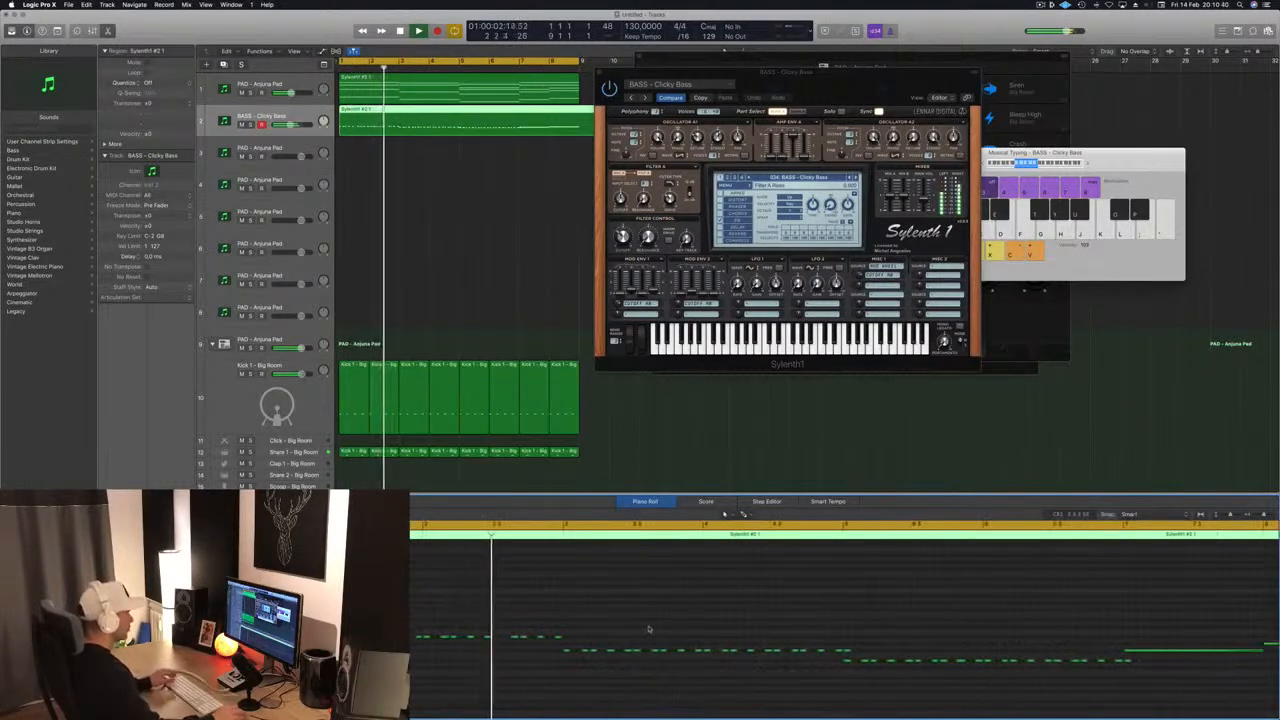
scroll(690, 605, "left", 1)
key("Return")
key("Return")
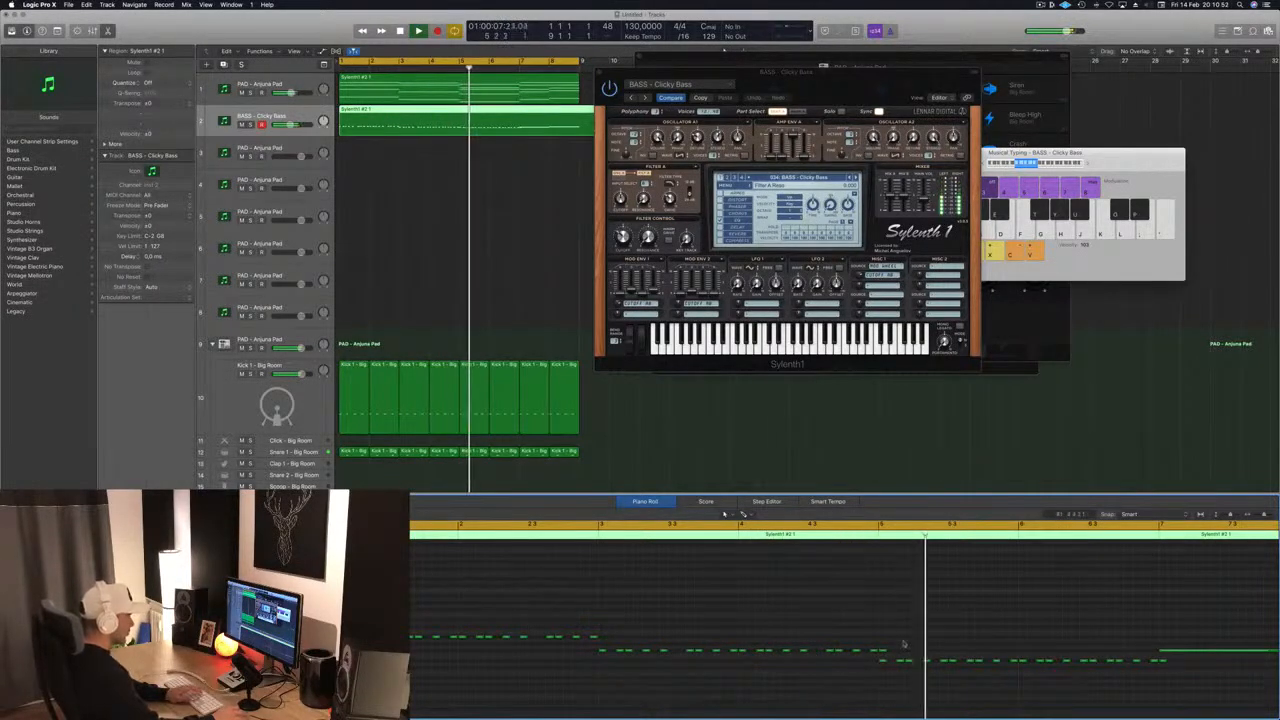
key("Return")
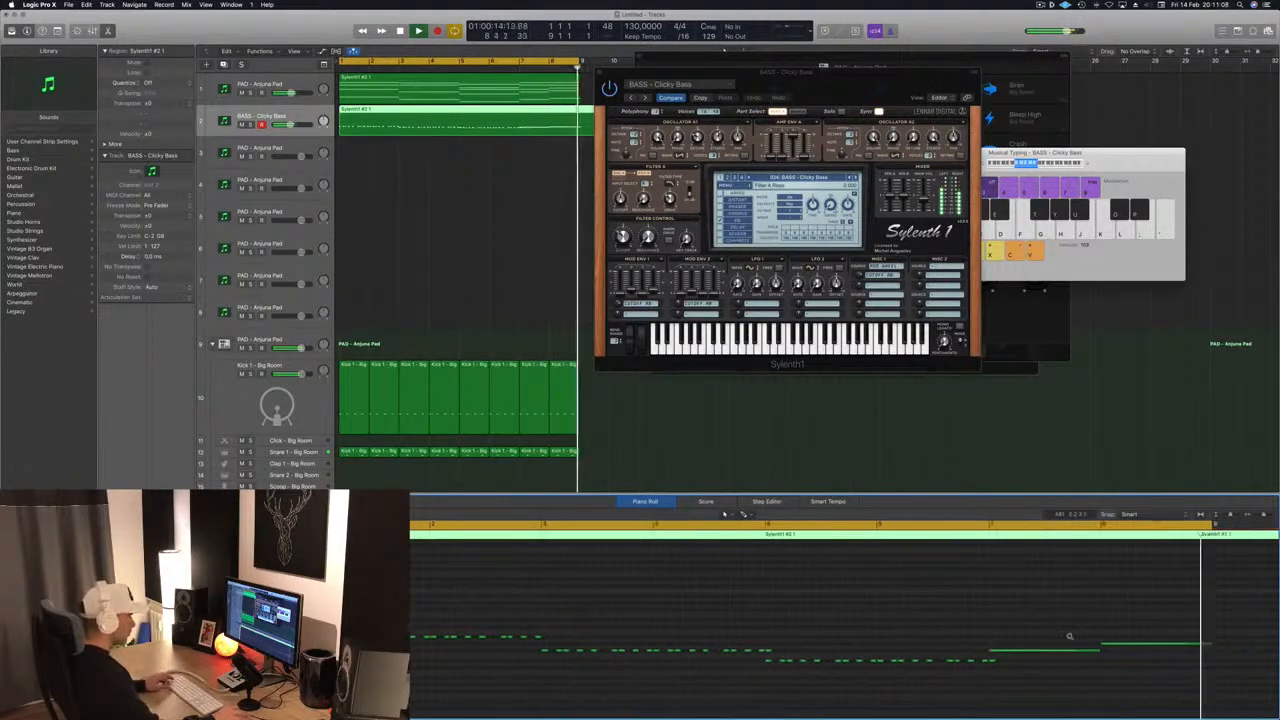
key("space")
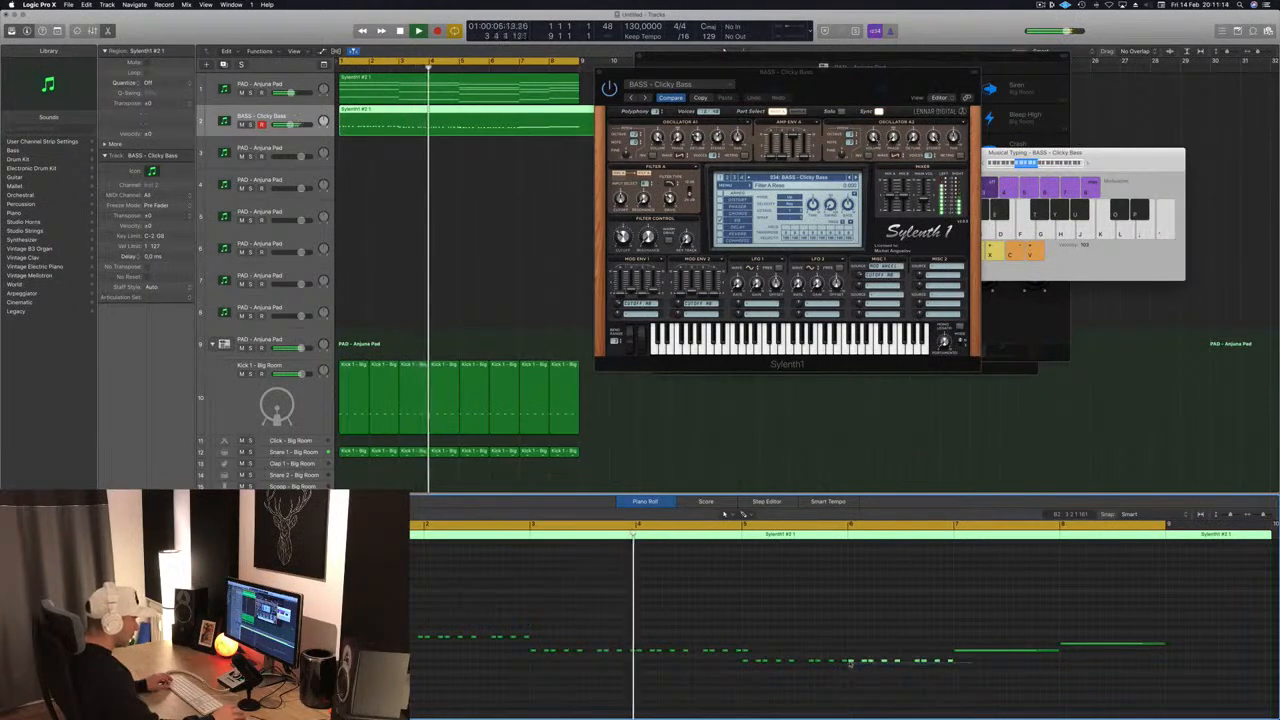
- Copy the bar 6 bass rhythm into bar 7 at the long note's pitch and delete that long note
left_click(958, 660)
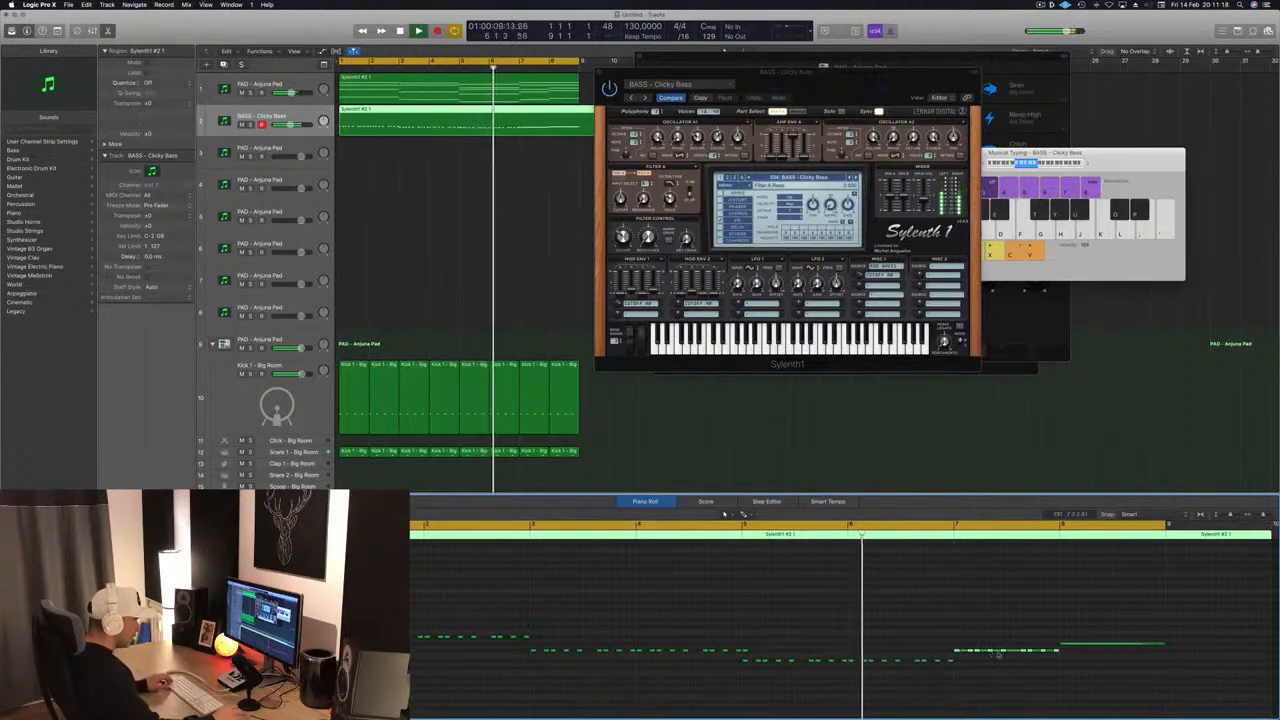
left_click(1051, 656)
left_click(1050, 651)
key("Delete")
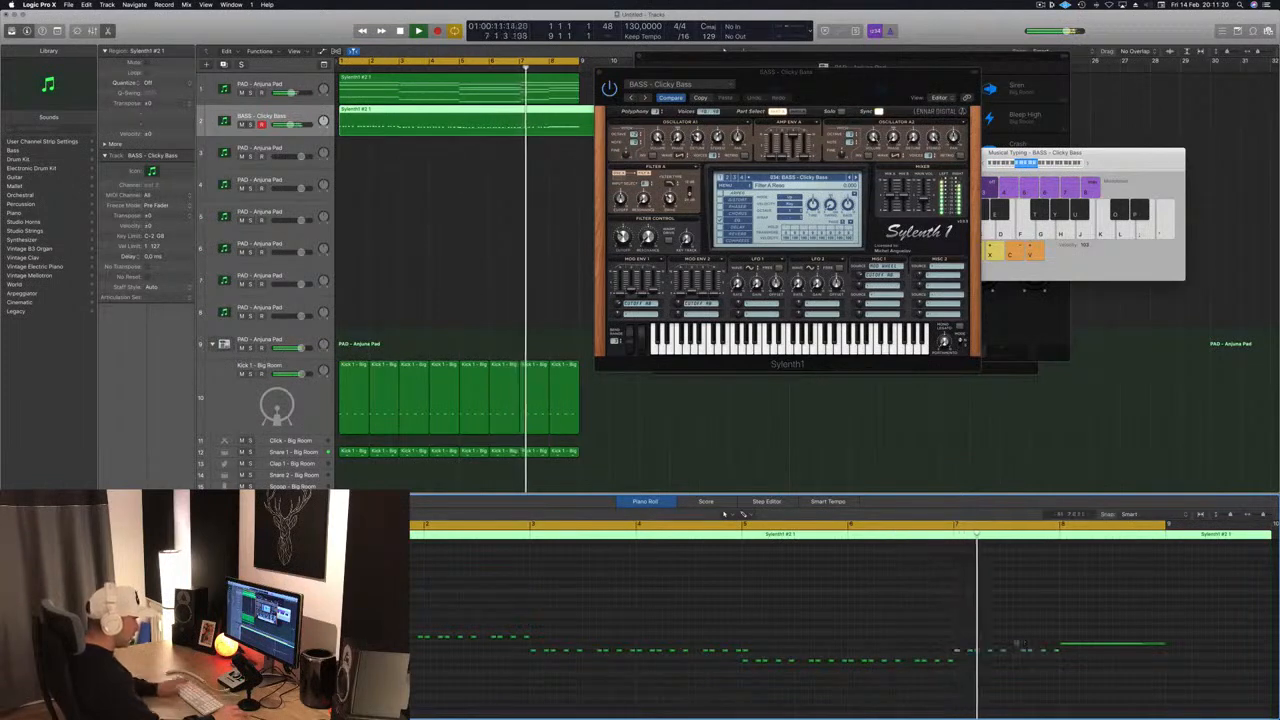
- Copy the bar 7 bass rhythm into bar 8 at the pitch of the final long note, replacing that note
left_click_drag(943, 645, 1059, 658)
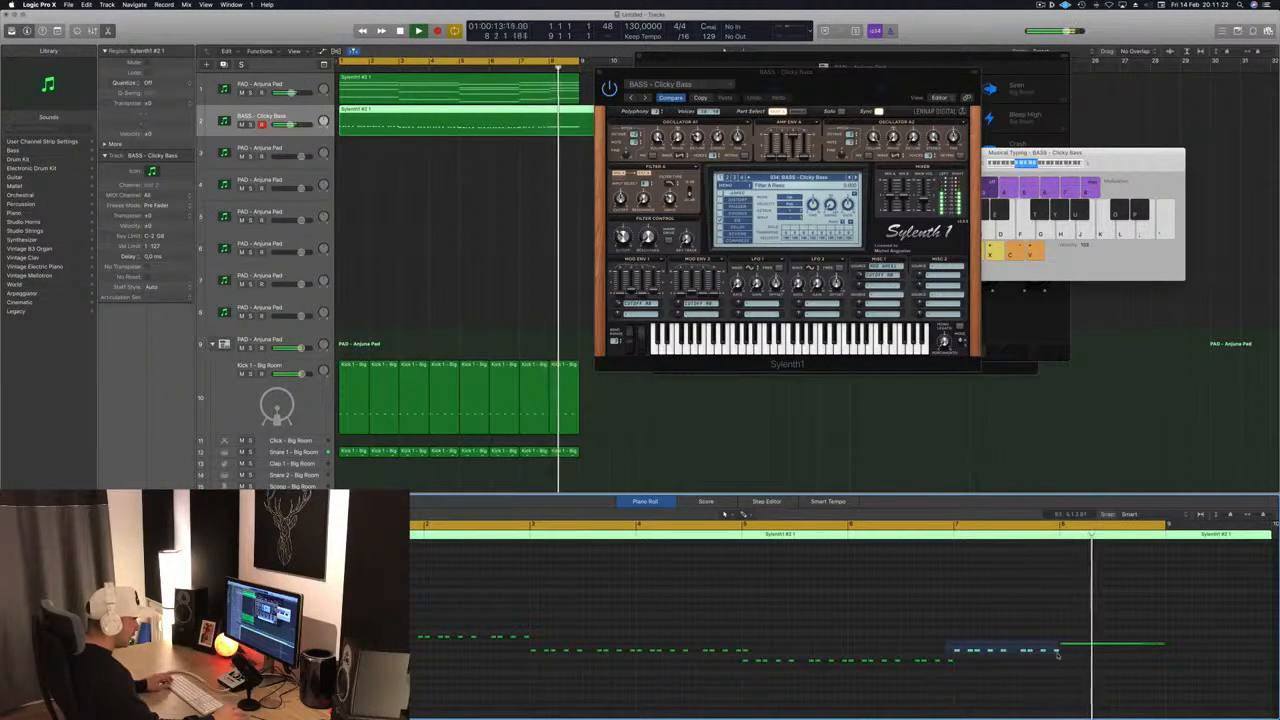
left_click_drag(955, 649, 1066, 651)
left_click(1156, 650)
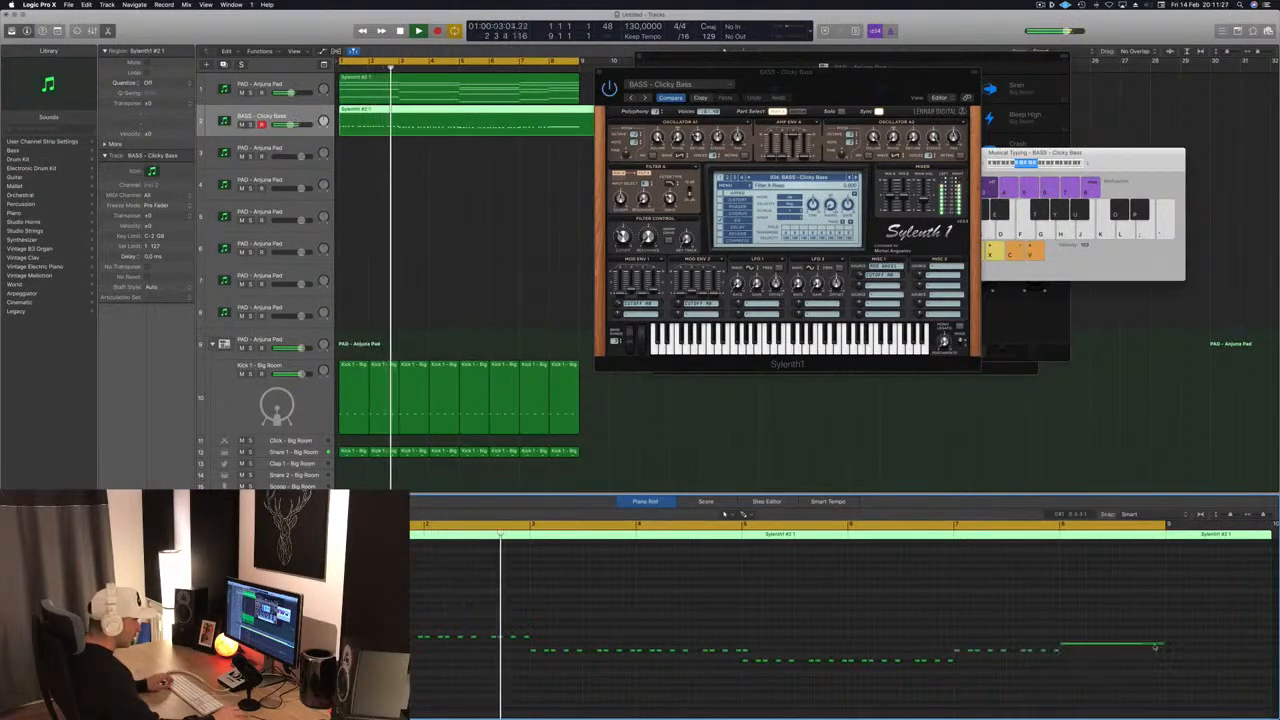
- Trim the track 2 bass region to end at bar 9 and delete the leftover region after it
double_click(579, 116, "super")
left_click(579, 116, "super")
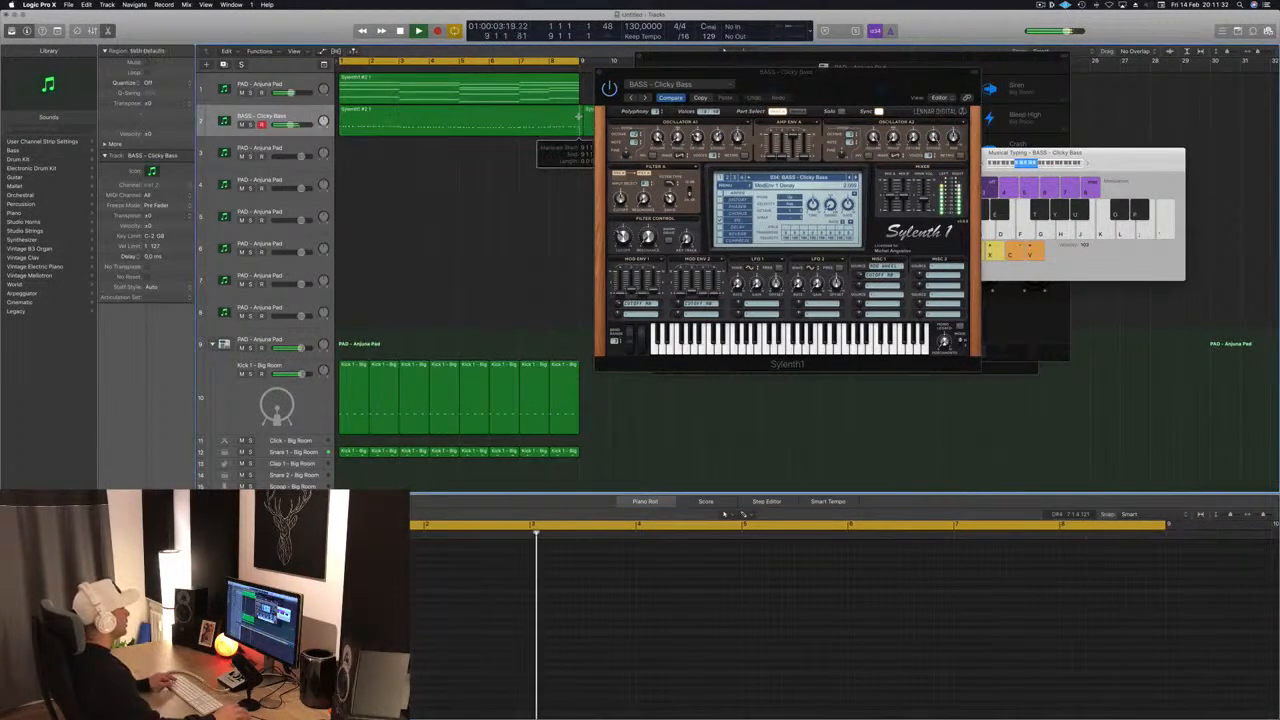
left_click(588, 116)
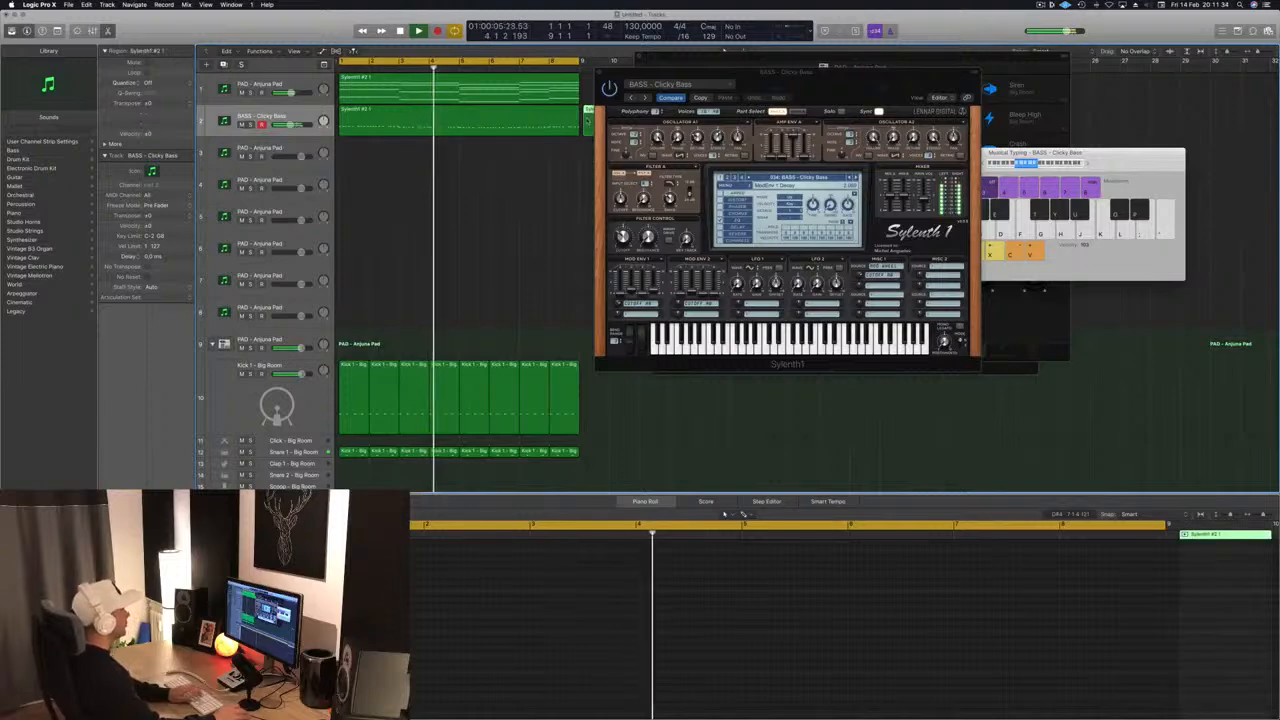
key("BackSpace")
key("Return")
left_click(562, 117)
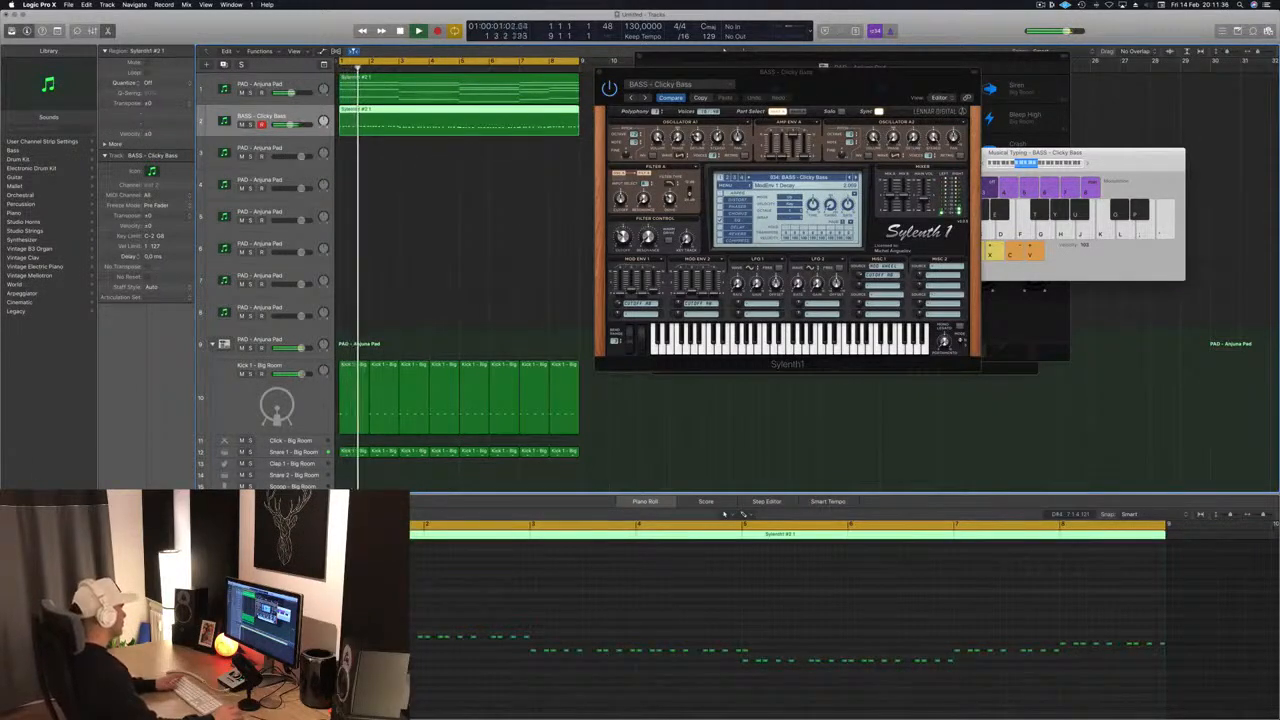
- Play from the start and step through the Sylenth1 bass presets from Clicky Bass to BASS - DnB Bass
key("Return")
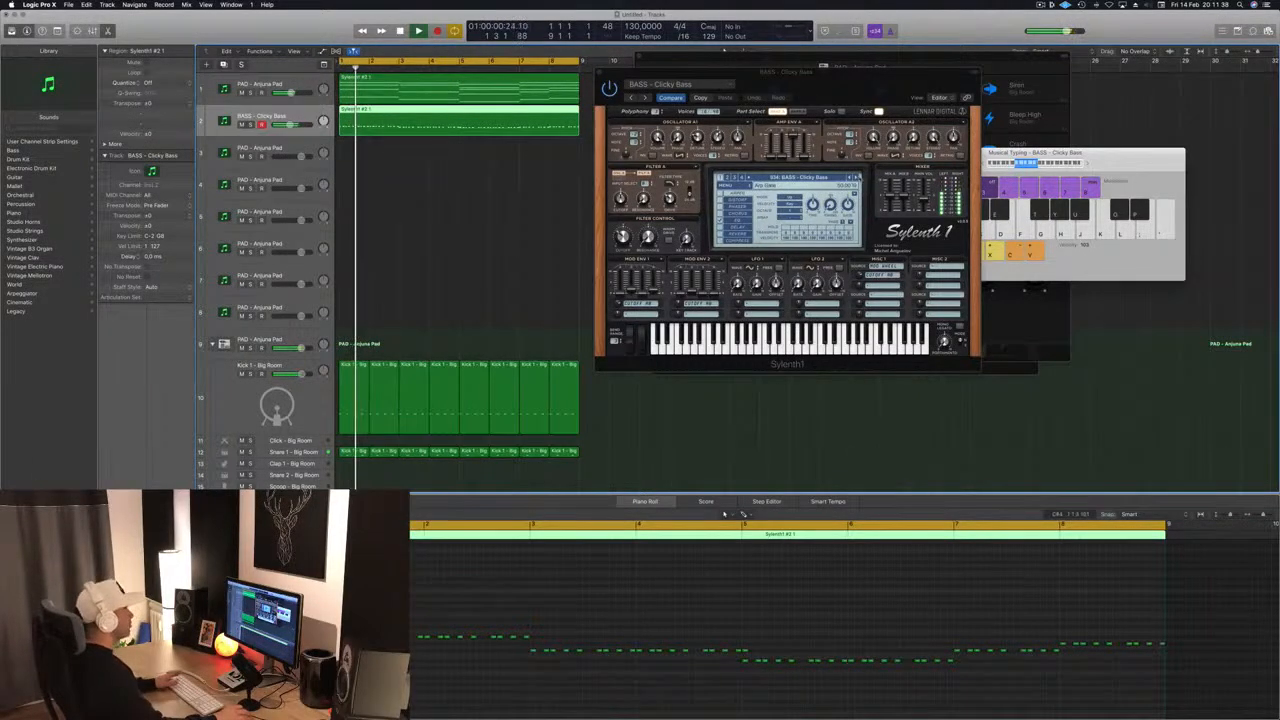
left_click(856, 178)
left_click(856, 178)
key("Return")
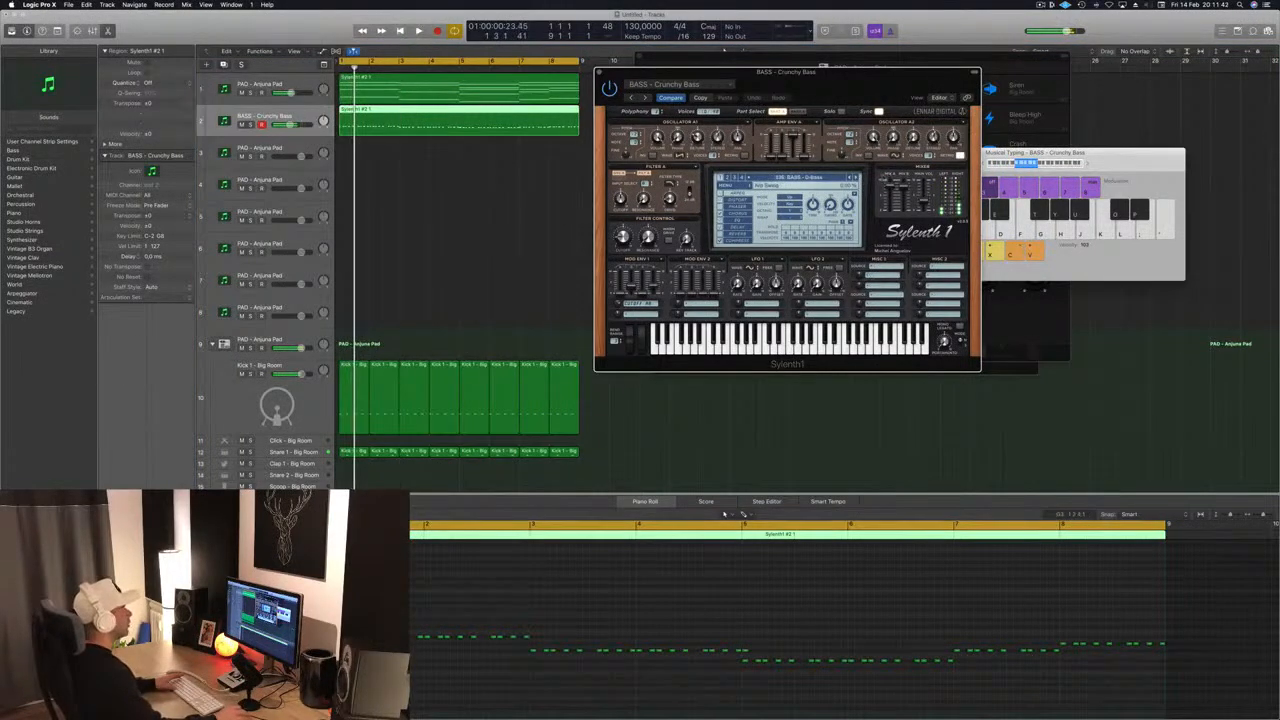
left_click(856, 178)
left_click(856, 178)
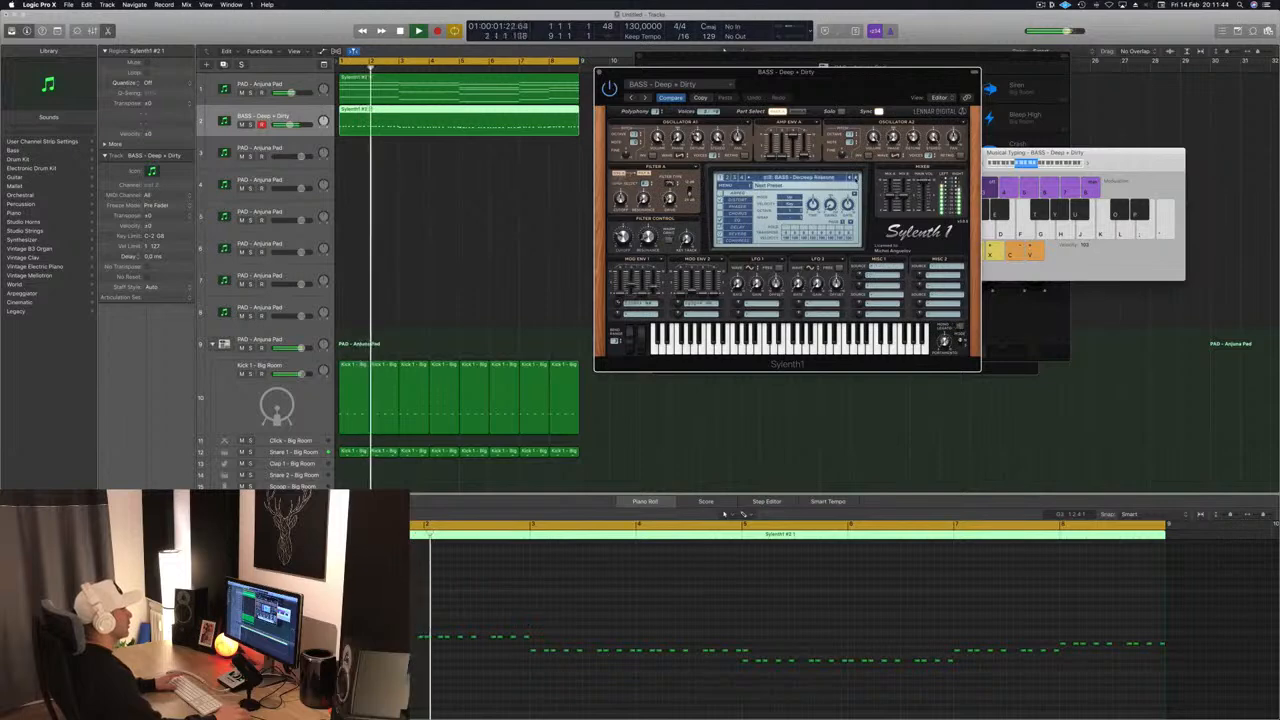
left_click(856, 178)
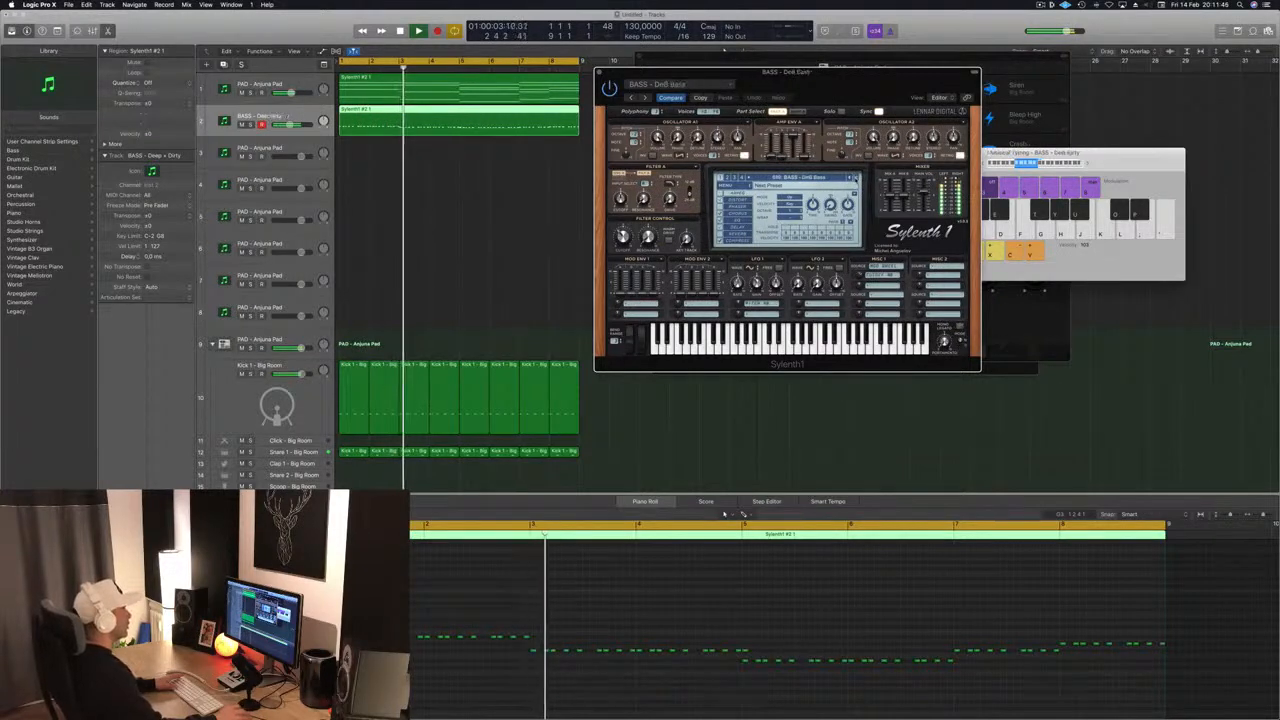
- Continue through the following bass presets during playback and stop at BASS - Feelin Good
left_click(856, 178)
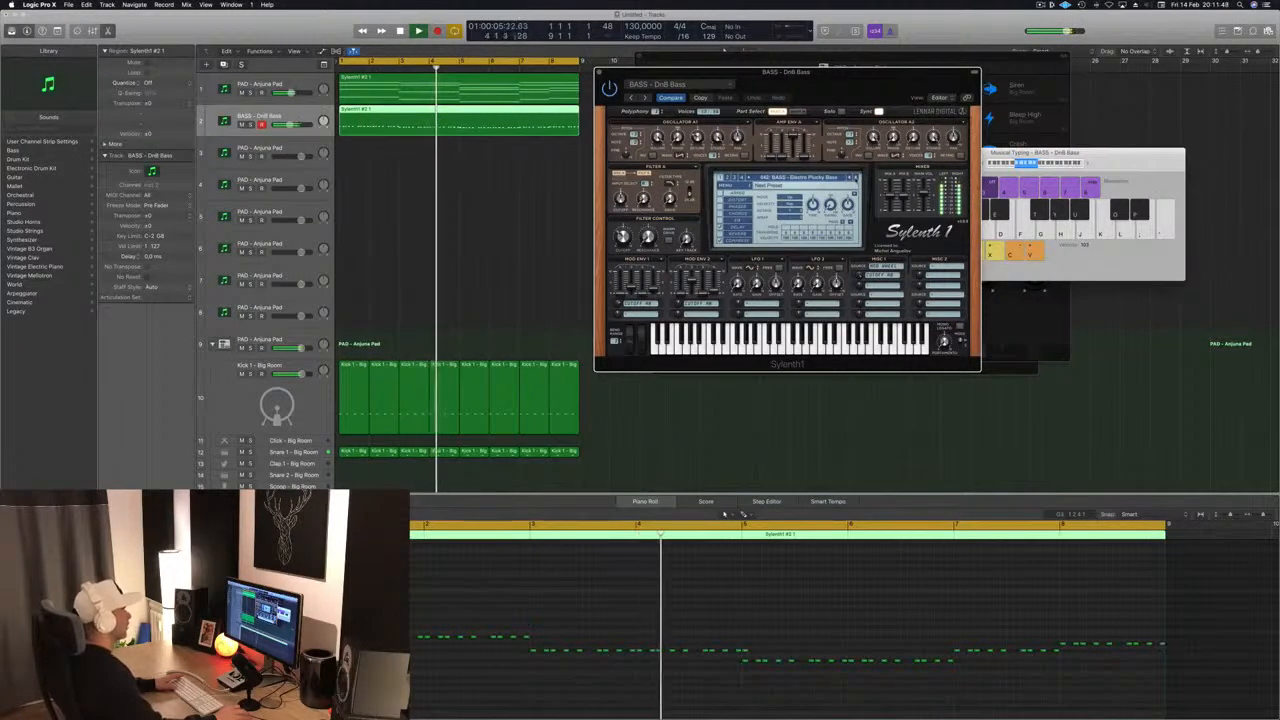
left_click(856, 178)
left_click(856, 178)
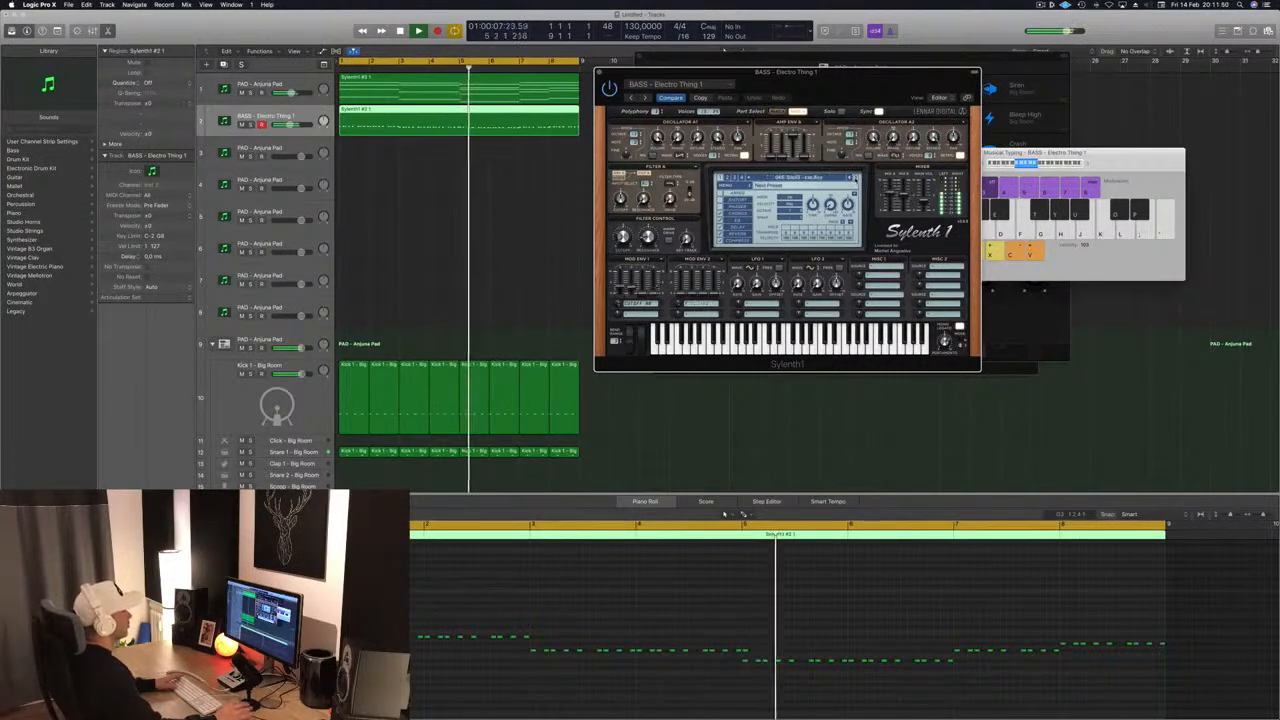
left_click(856, 178)
left_click(856, 178)
left_click(856, 178)
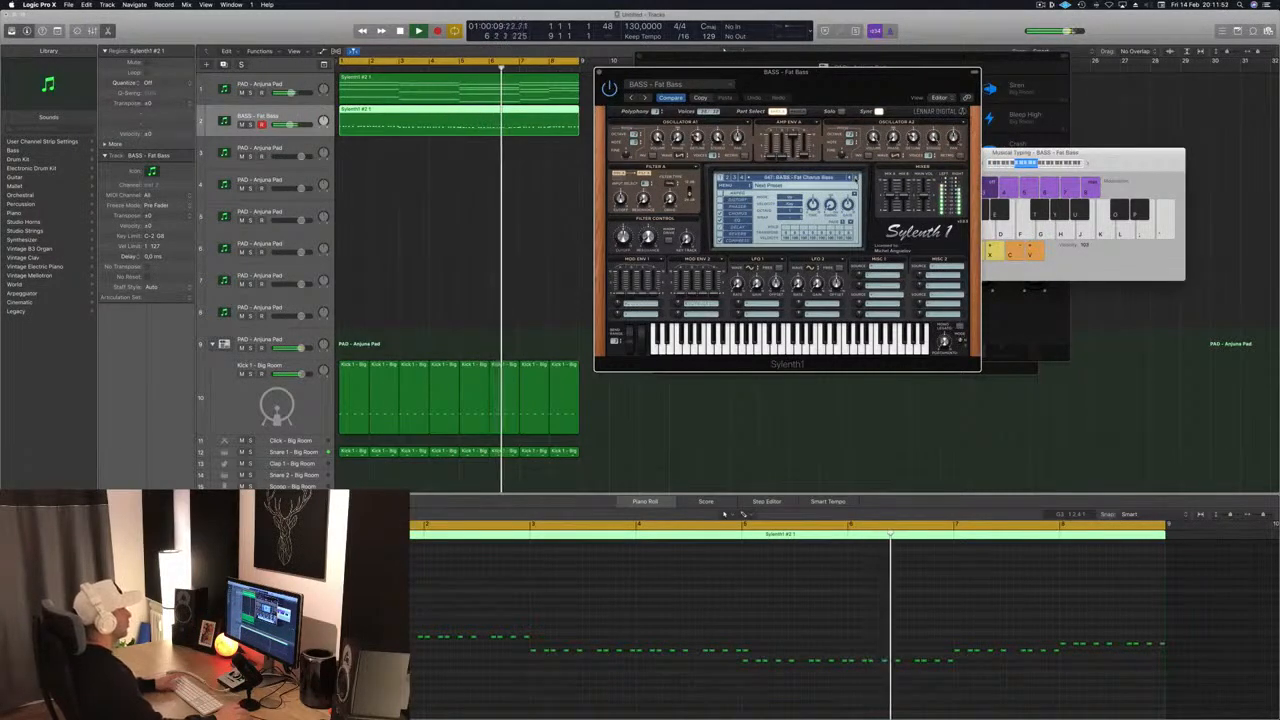
left_click(856, 178)
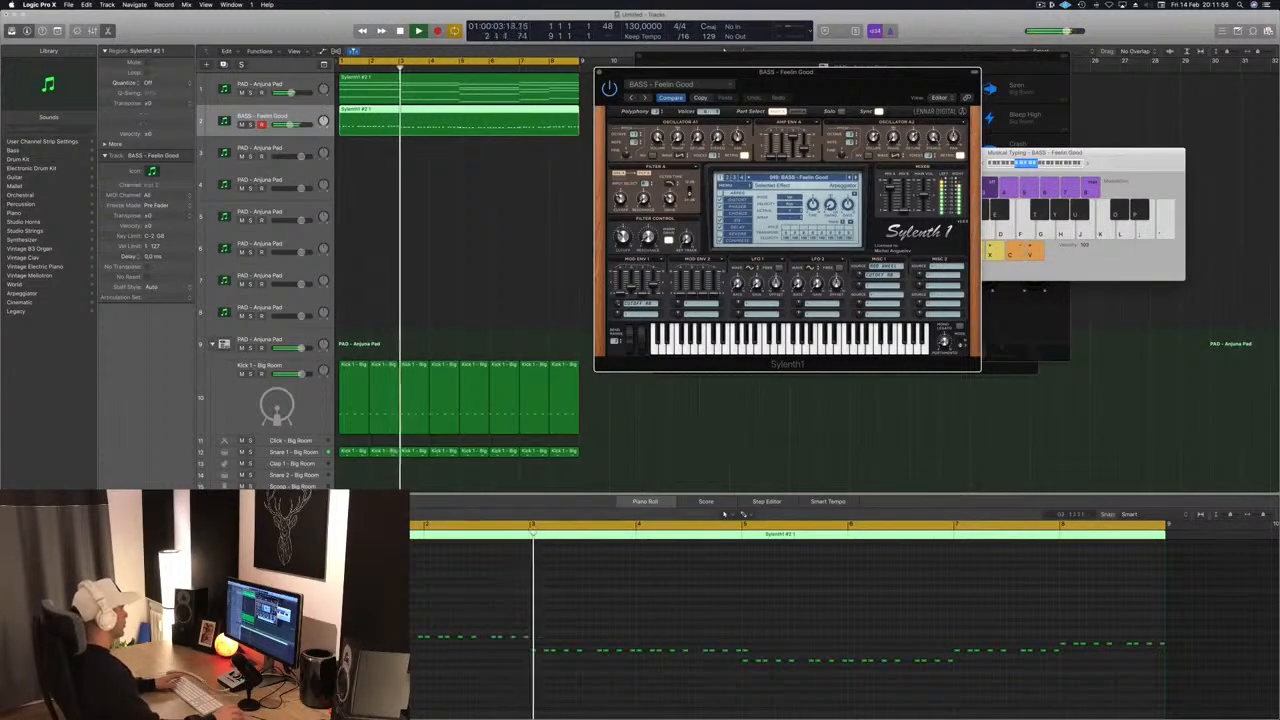
- Lower the track 2 volume slightly and adjust the filter cutoff of the BASS - Feelin Good preset
left_click_drag(290, 125, 286, 125)
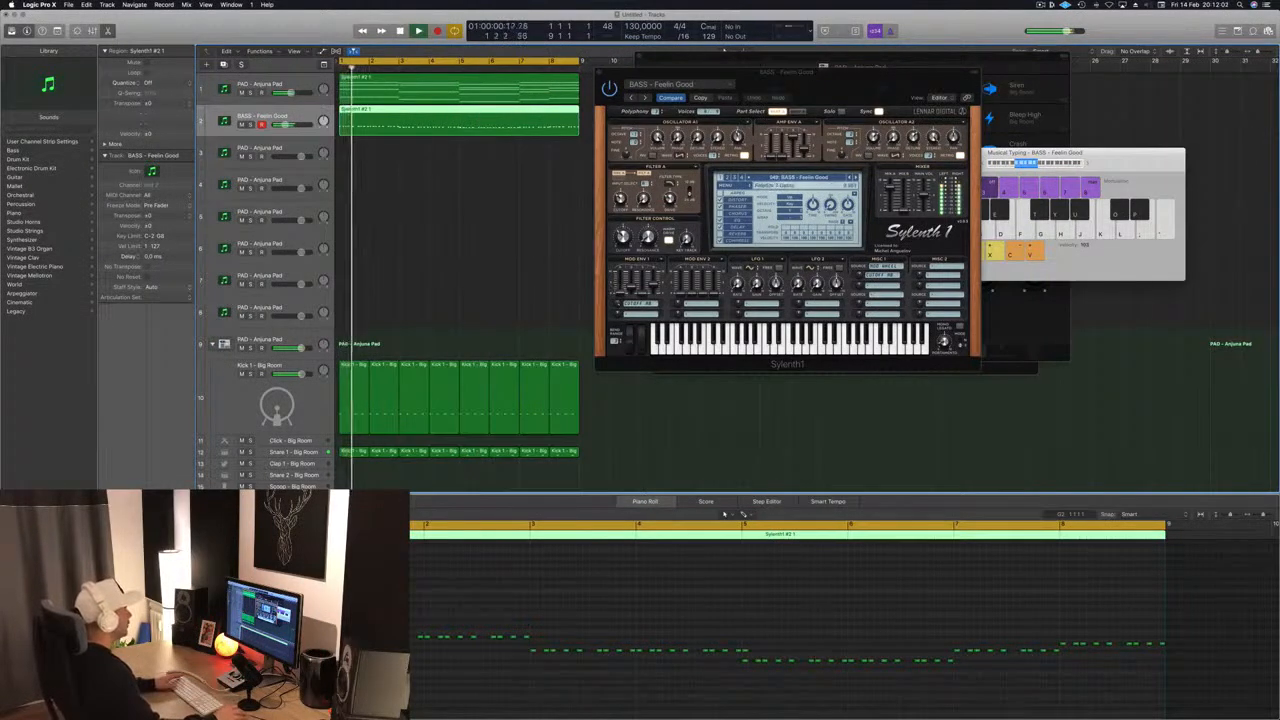
left_click(624, 239)
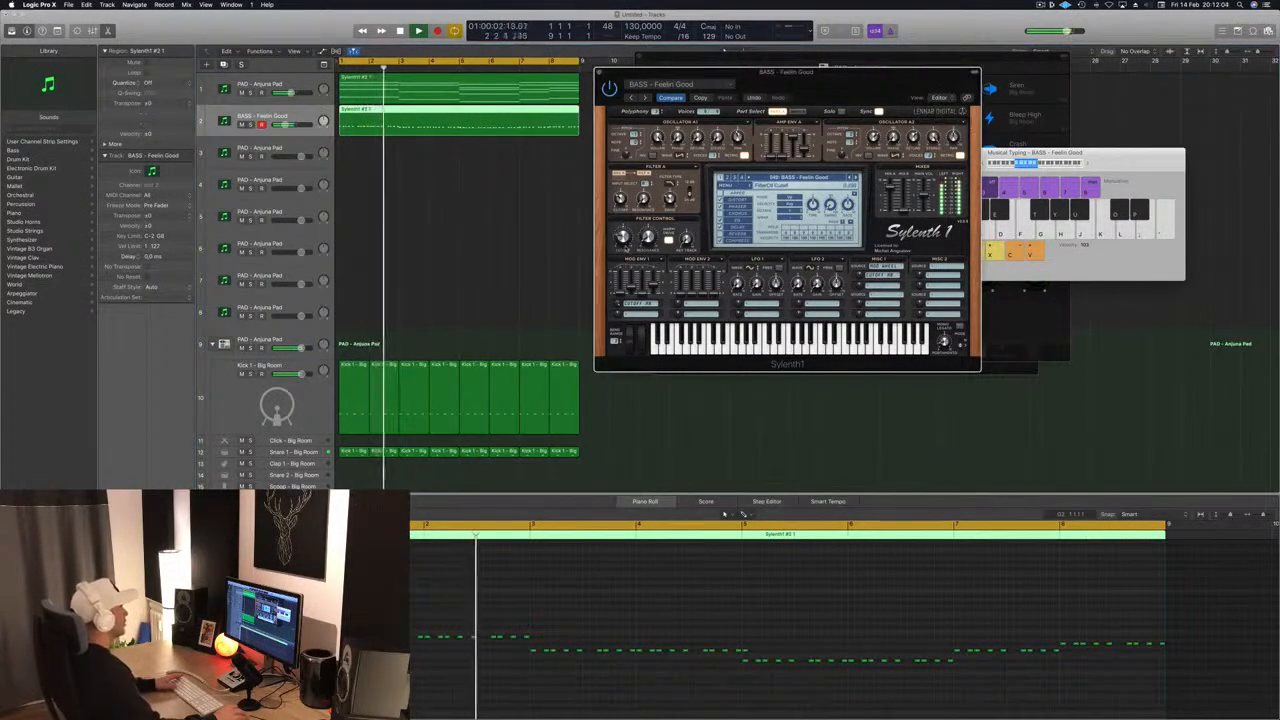
left_click_drag(624, 238, 624, 230)
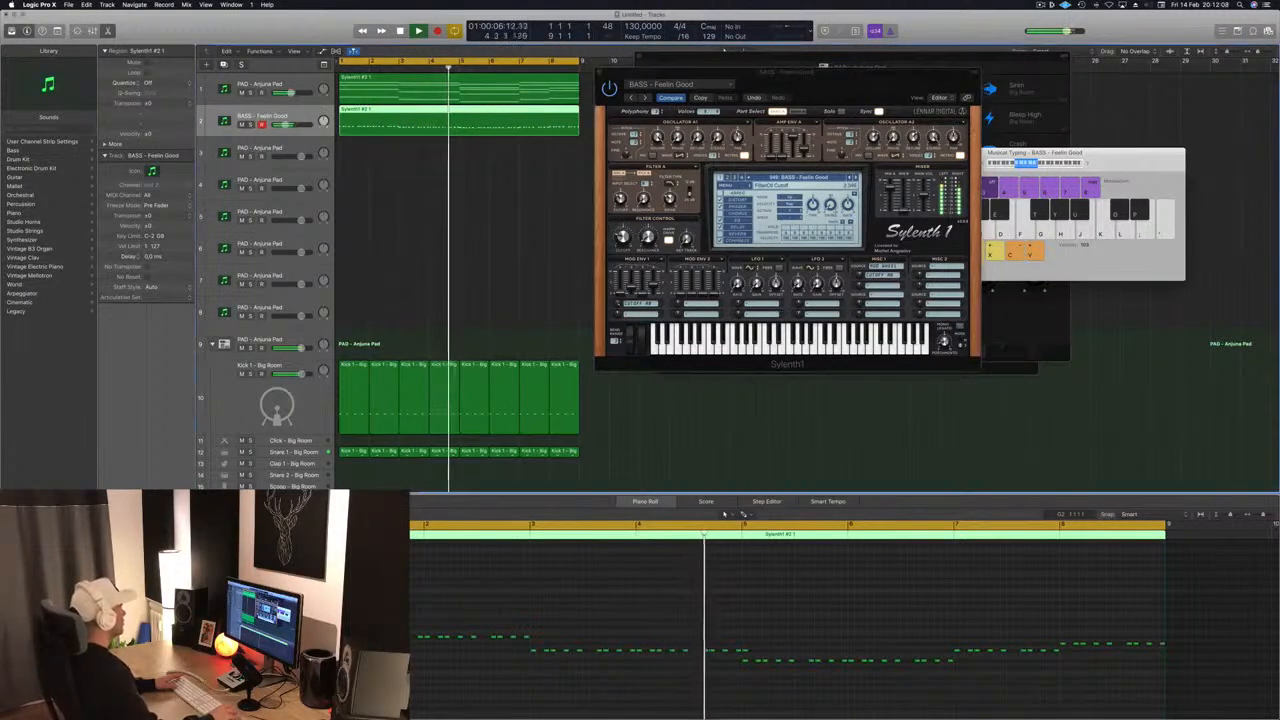
- Step through the presets following BASS - Feelin Good and audition BASS - Get Outta My Way with the full mix
left_click_drag(780, 73, 725, 74)
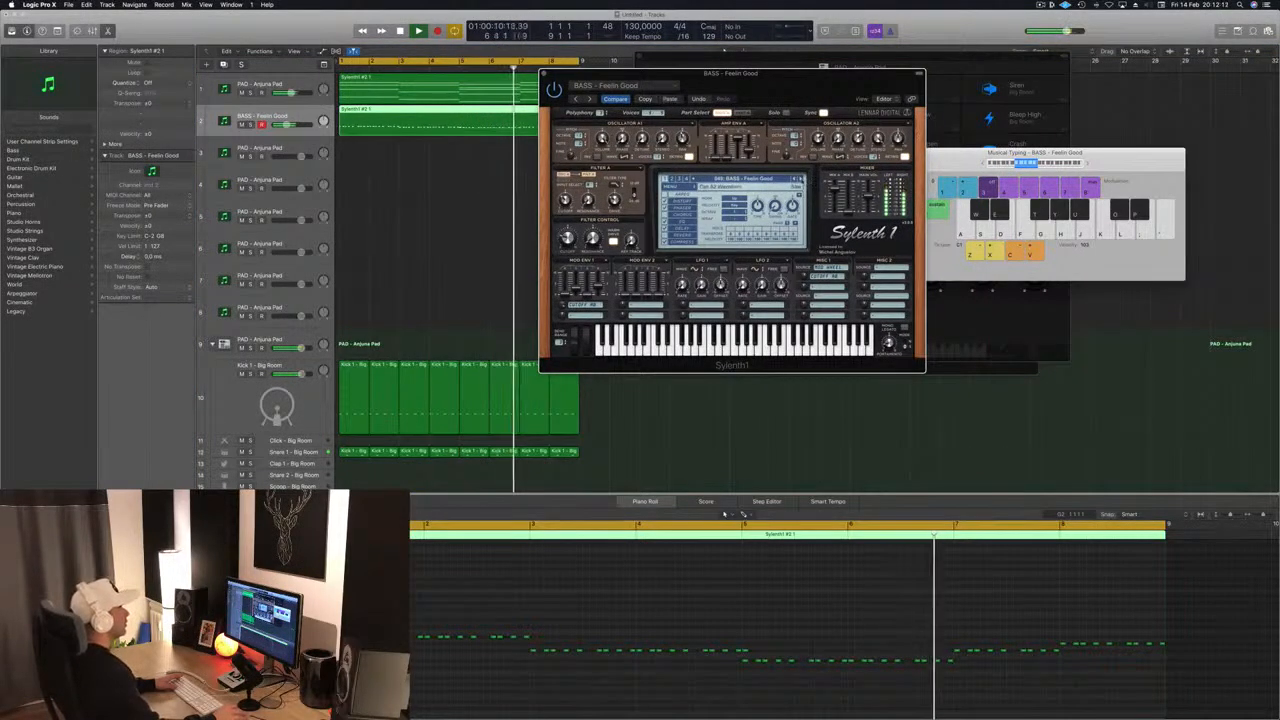
left_click(800, 179)
left_click(800, 179)
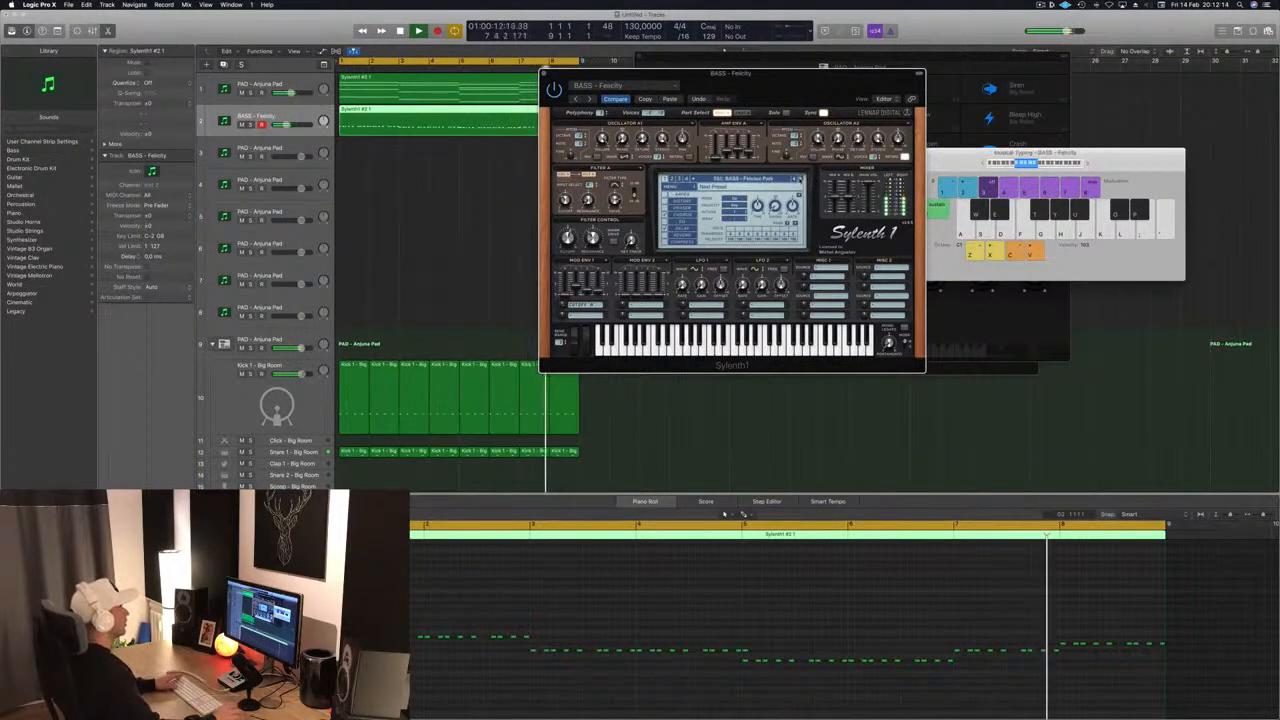
left_click(800, 179)
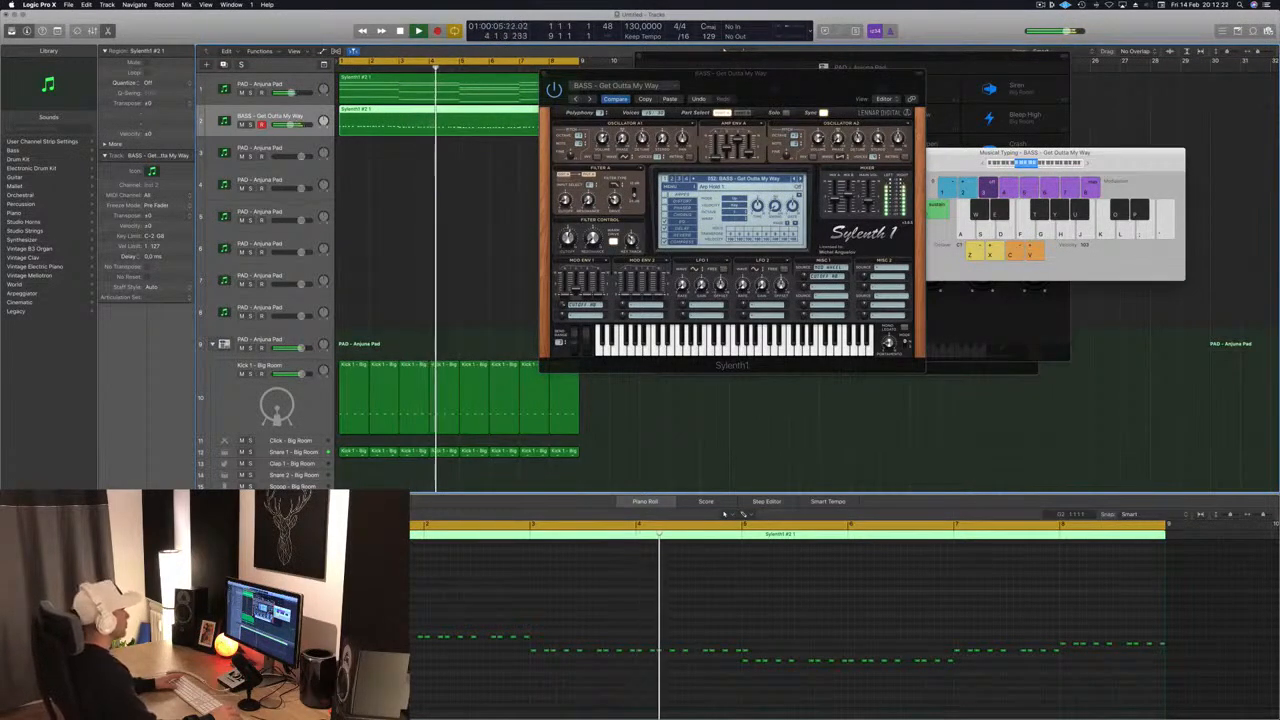
- Step through the Sylenth1 bass presets following BASS - Get Outta My Way during playback, up to BASS - M-Bass
left_click(754, 83)
left_click_drag(754, 83, 841, 128)
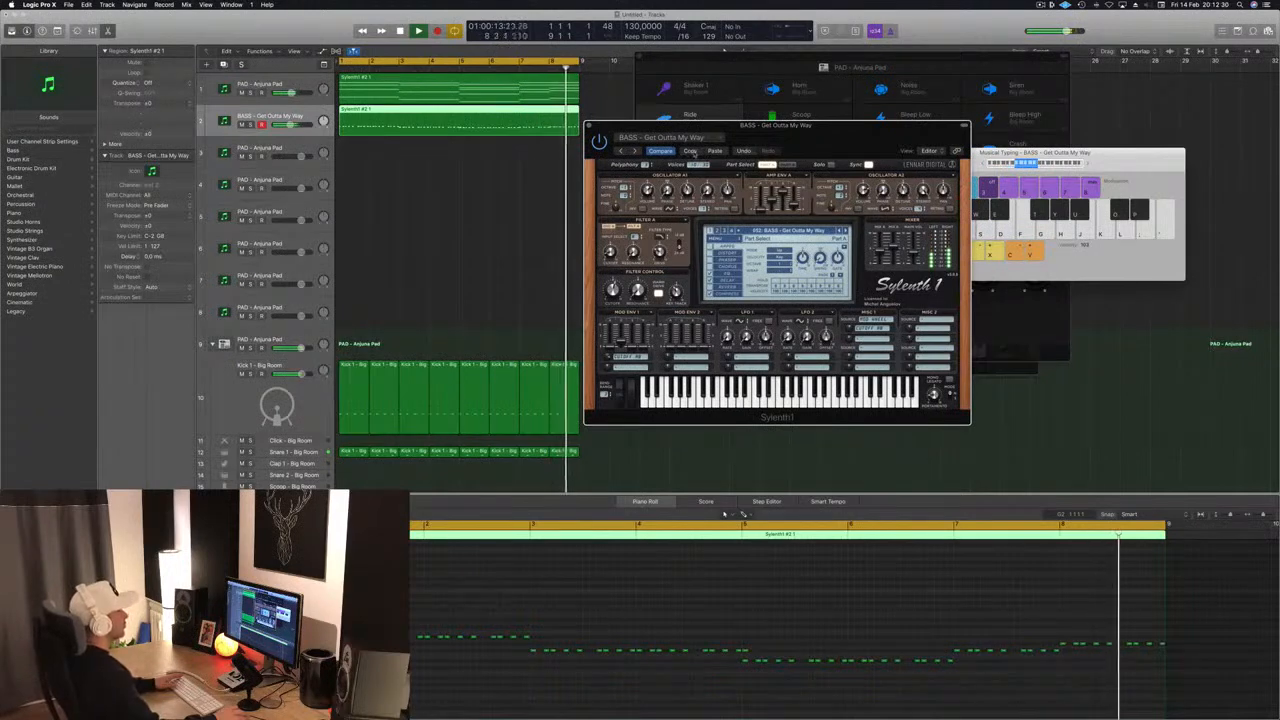
left_click(847, 231)
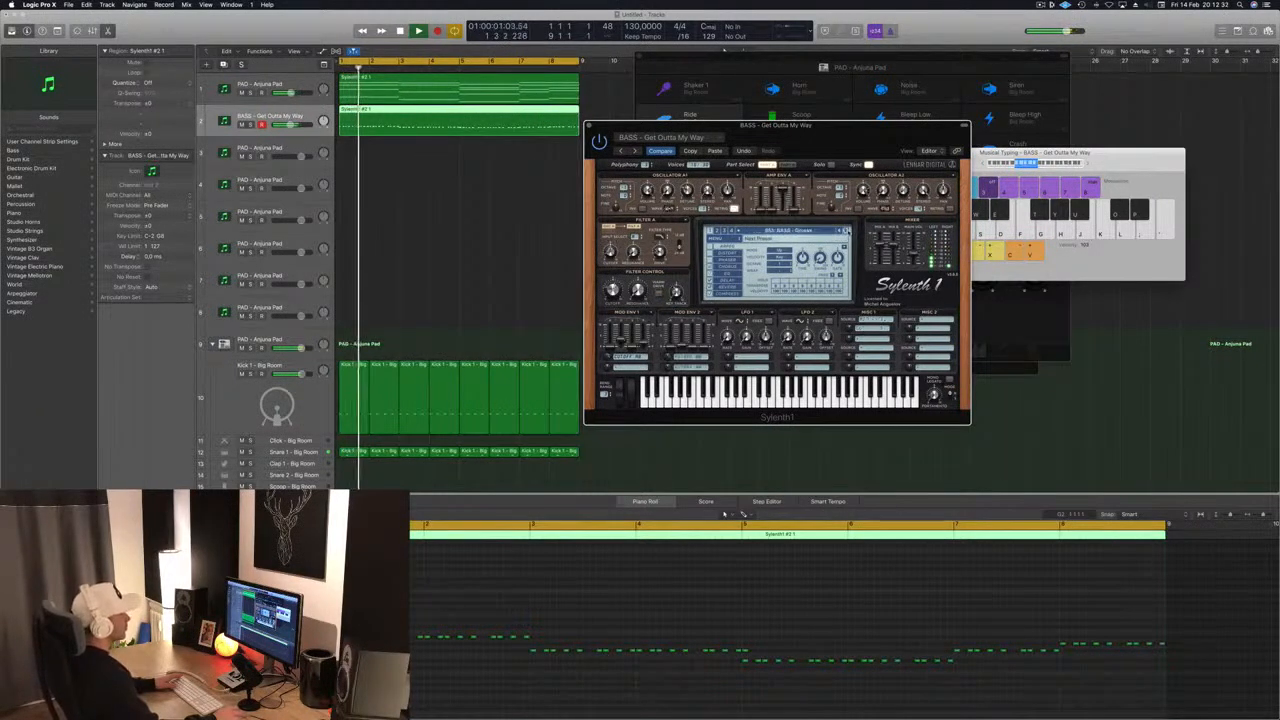
left_click(847, 231)
left_click(847, 231)
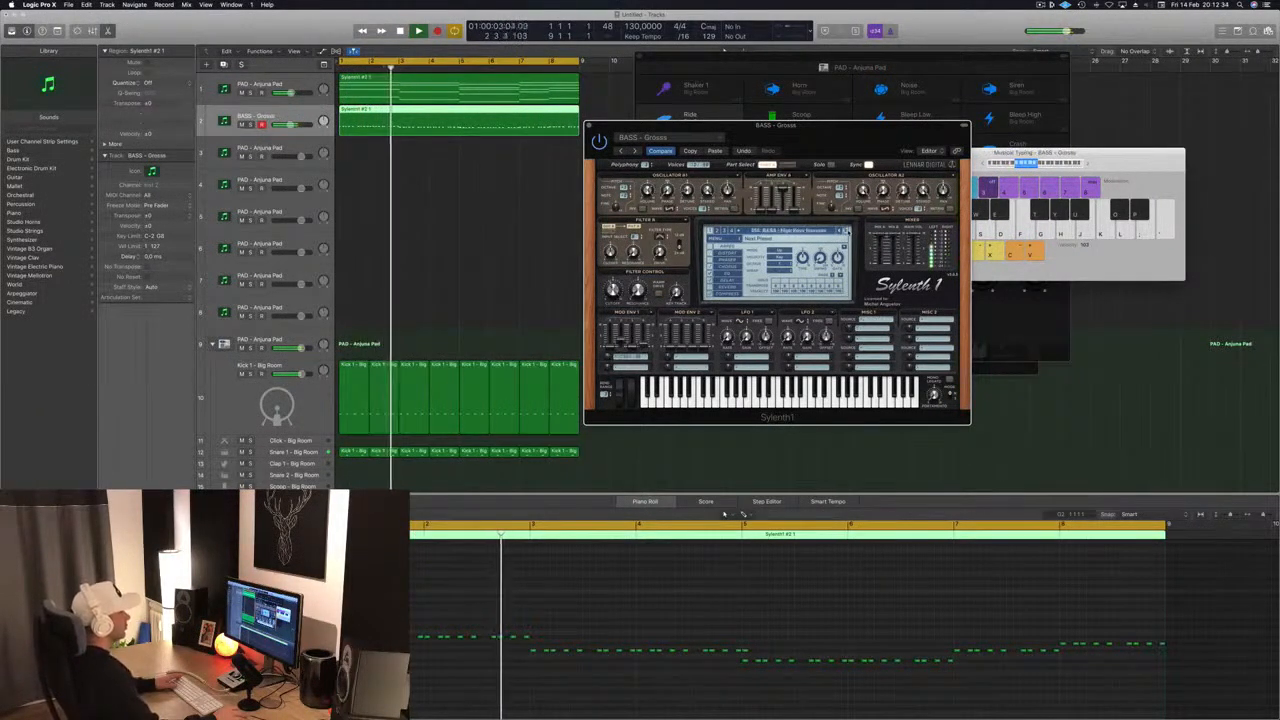
left_click(847, 231)
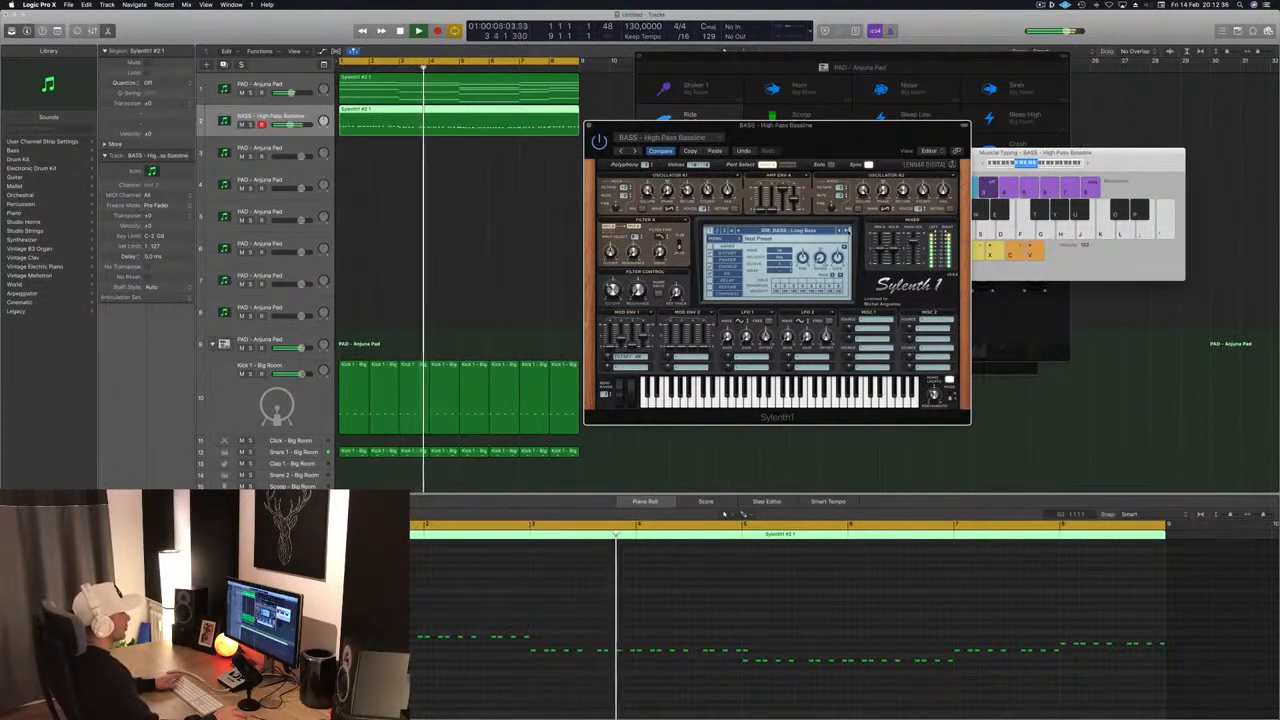
left_click(847, 231)
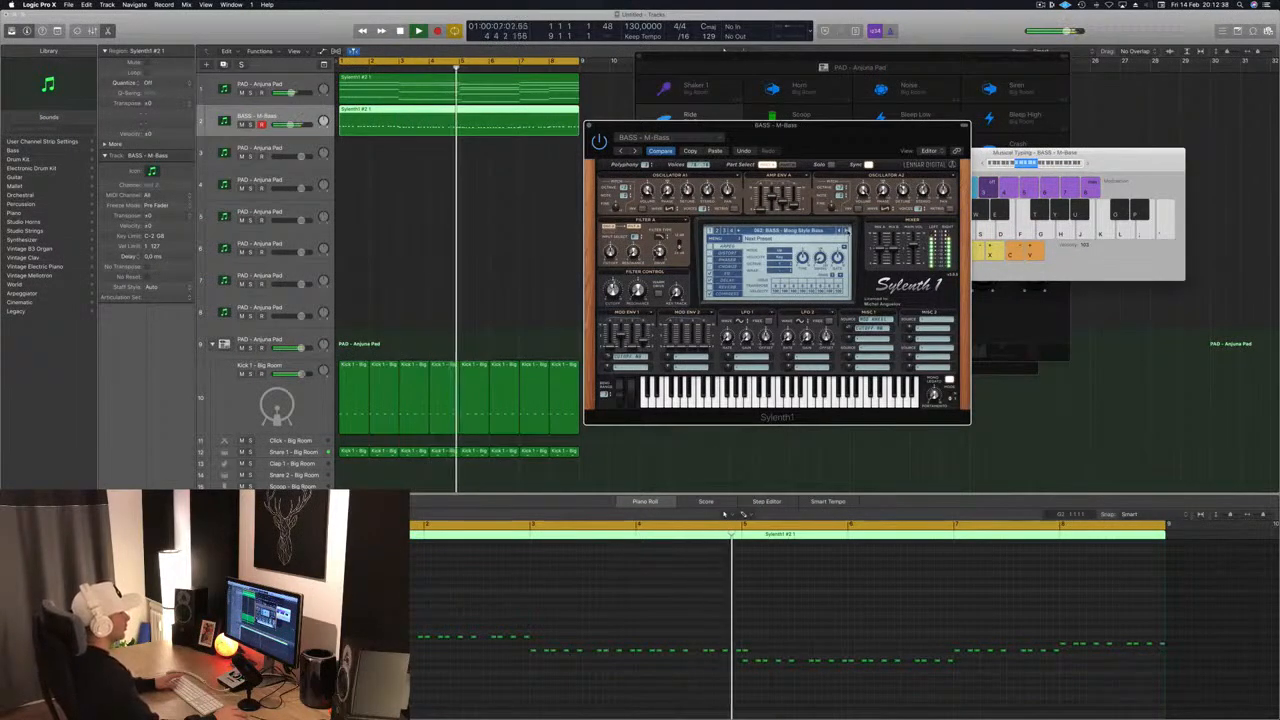
- Continue through the following bass presets, settle on BASS - Rush, and close Sylenth1 after auditioning it
left_click(847, 231)
left_click(847, 231)
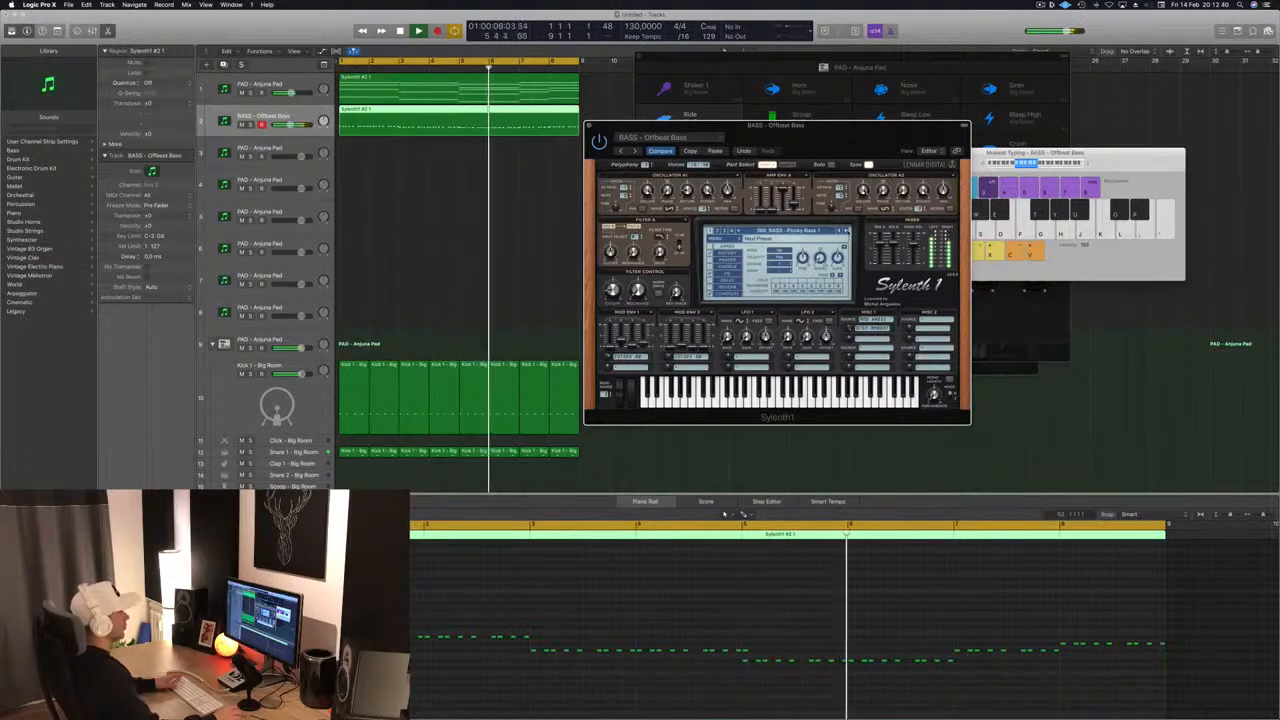
left_click(847, 231)
left_click(847, 231)
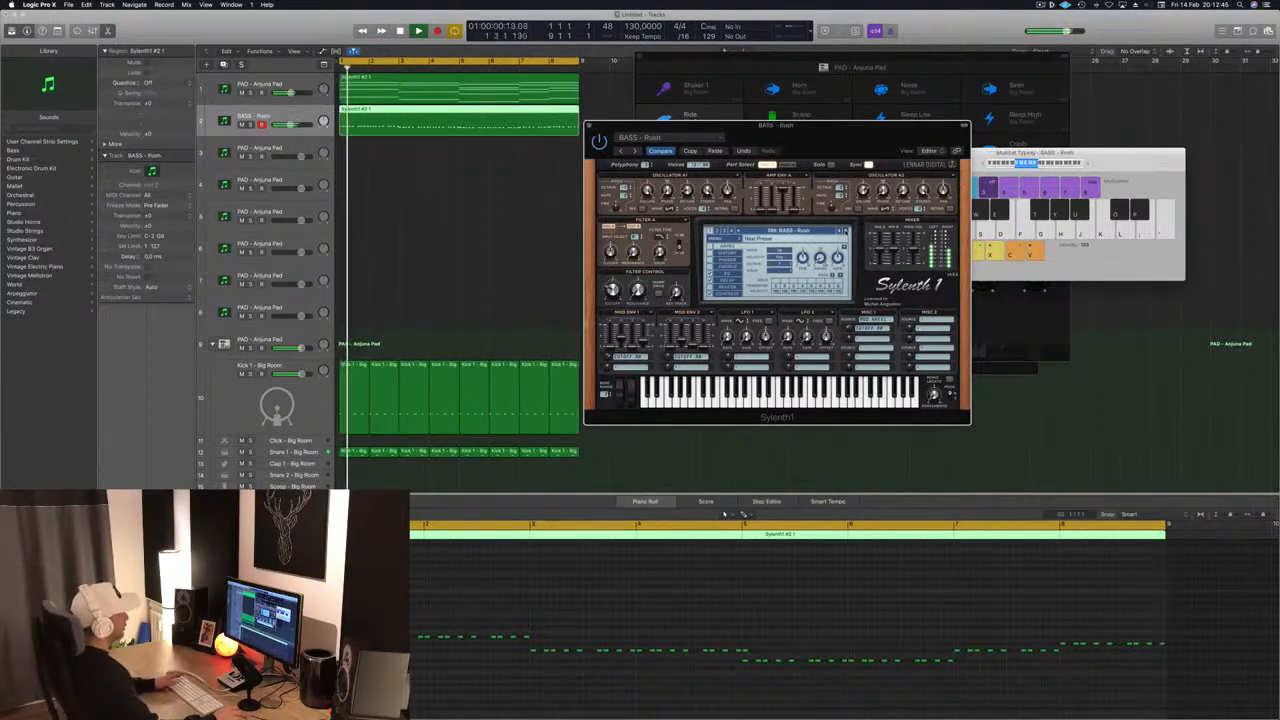
left_click(780, 455)
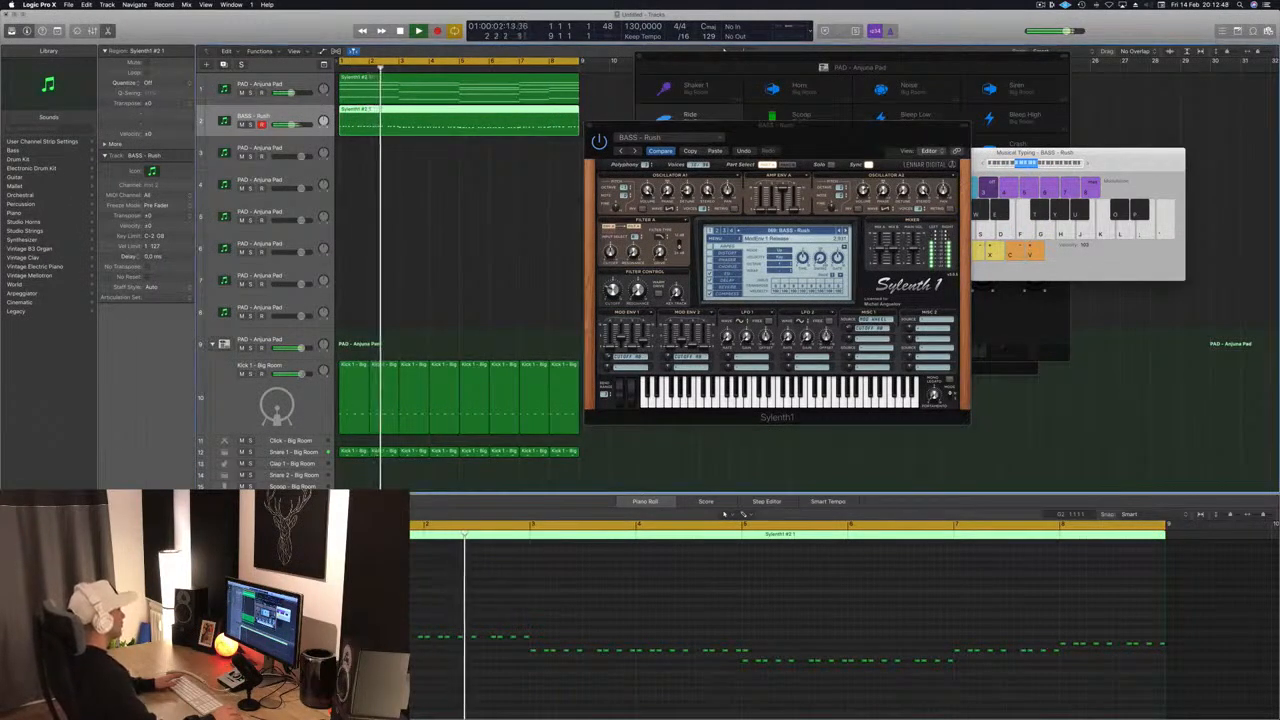
left_click_drag(837, 139, 751, 149)
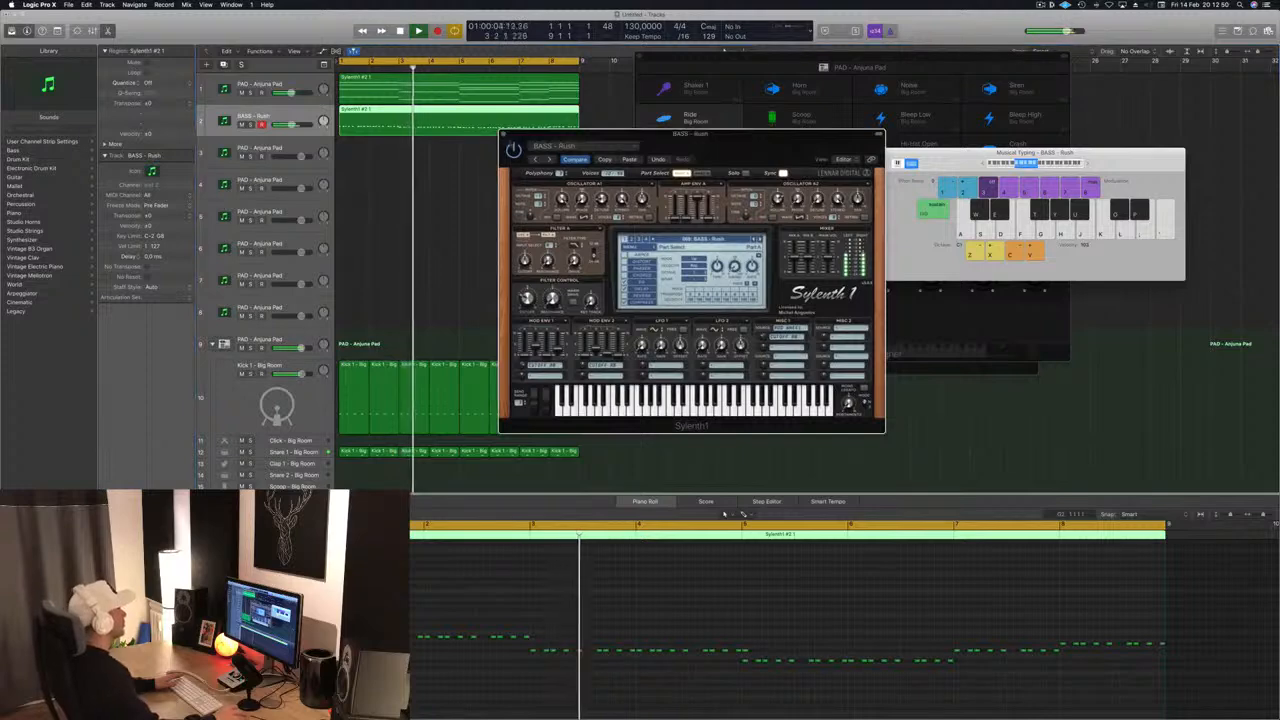
left_click(504, 135)
- Cut the low frequencies of the track 1 pad with Channel EQ and listen to the full mix
key("Up")
key("Return")
left_click(120, 510)
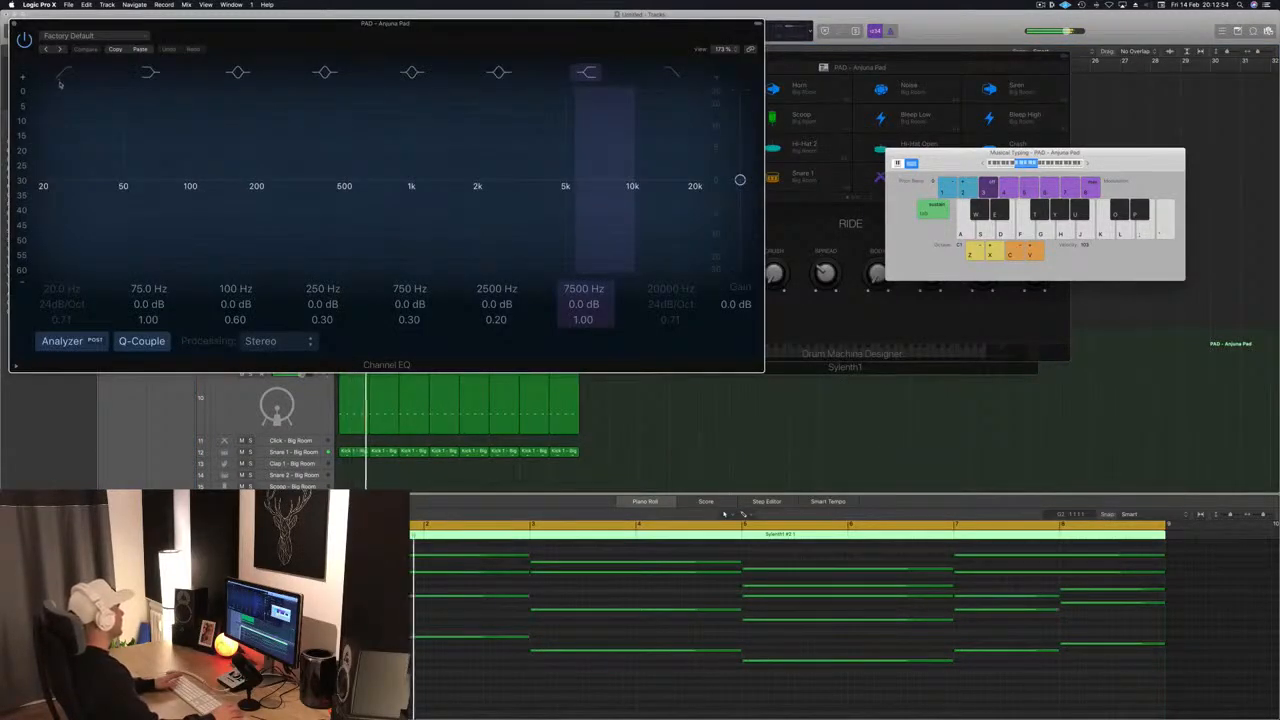
left_click_drag(35, 201, 219, 200)
left_click(14, 24)
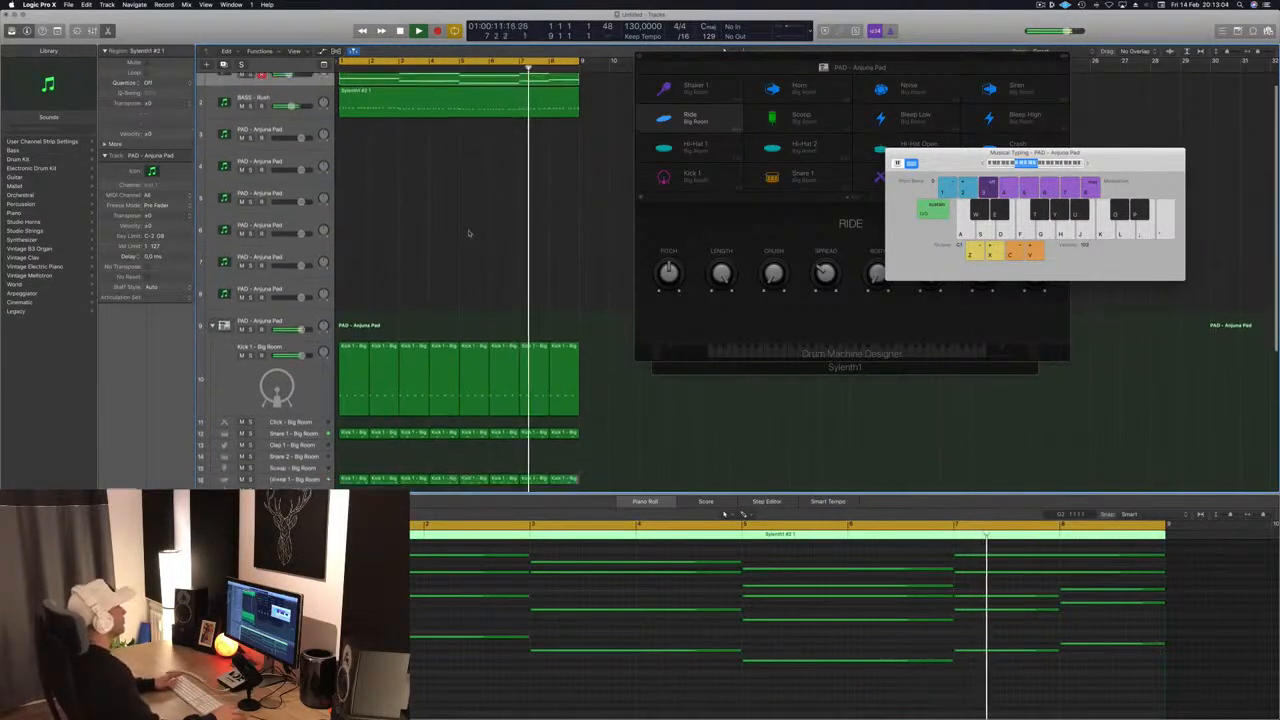
scroll(530, 193, "down", 5)
scroll(481, 214, "down", 3)
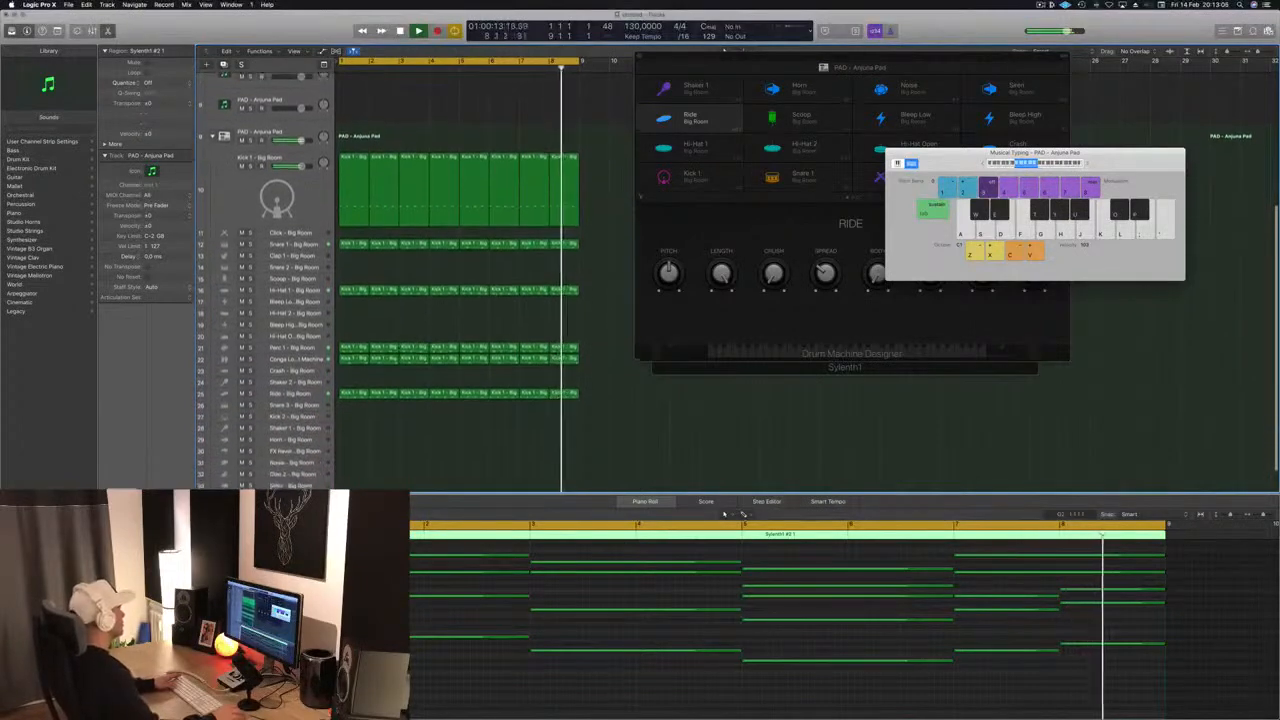
scroll(436, 323, "up", 8)
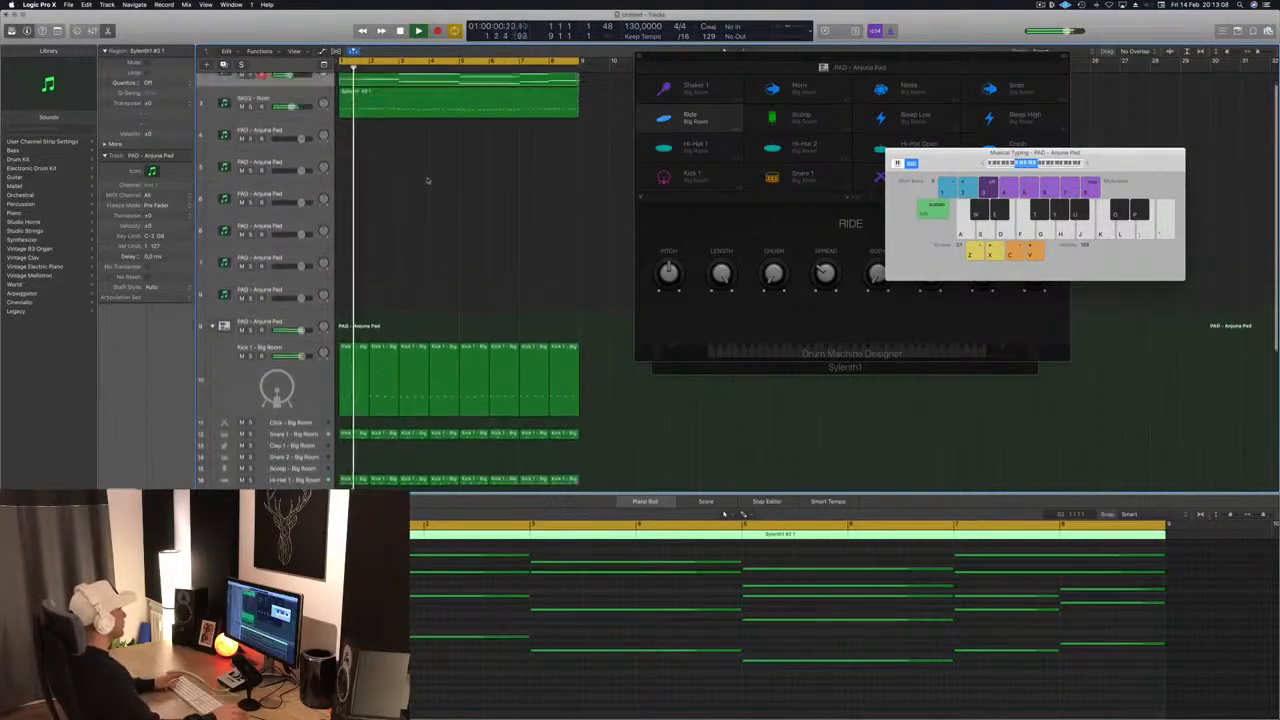
key("space")
left_click(406, 117)
left_click_drag(406, 117, 407, 150)
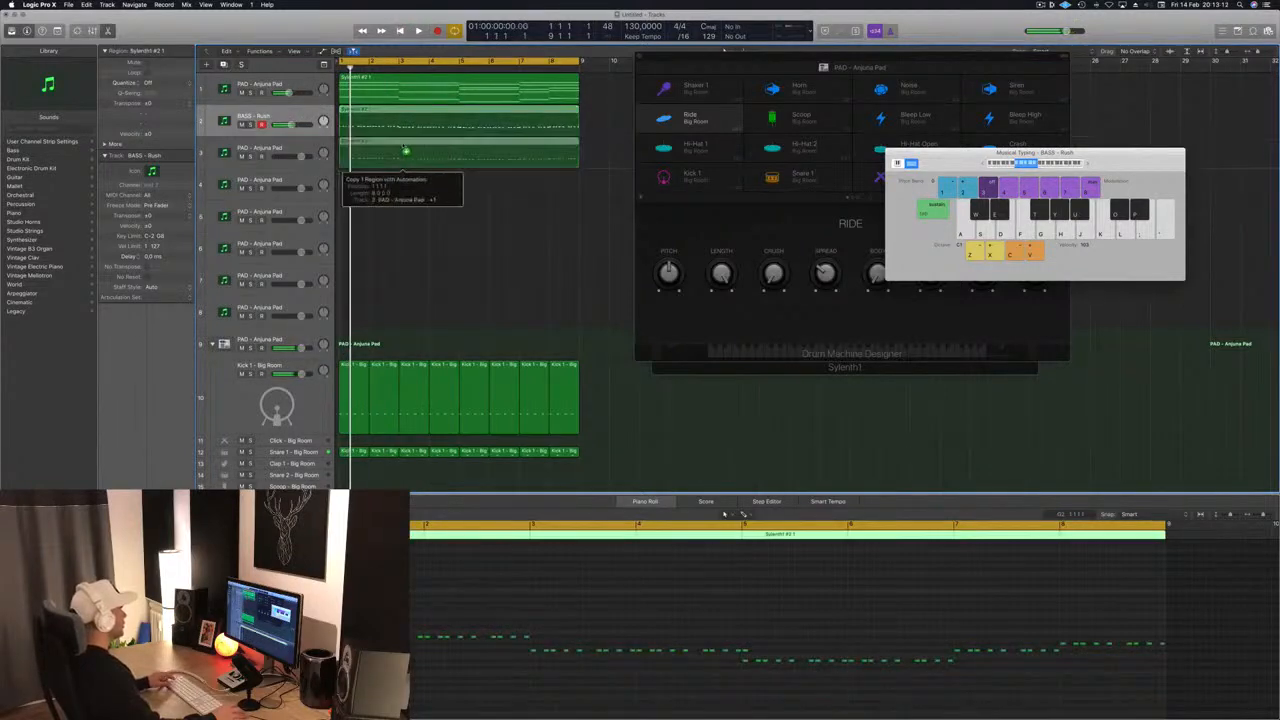
scroll(458, 624, "down", 2)
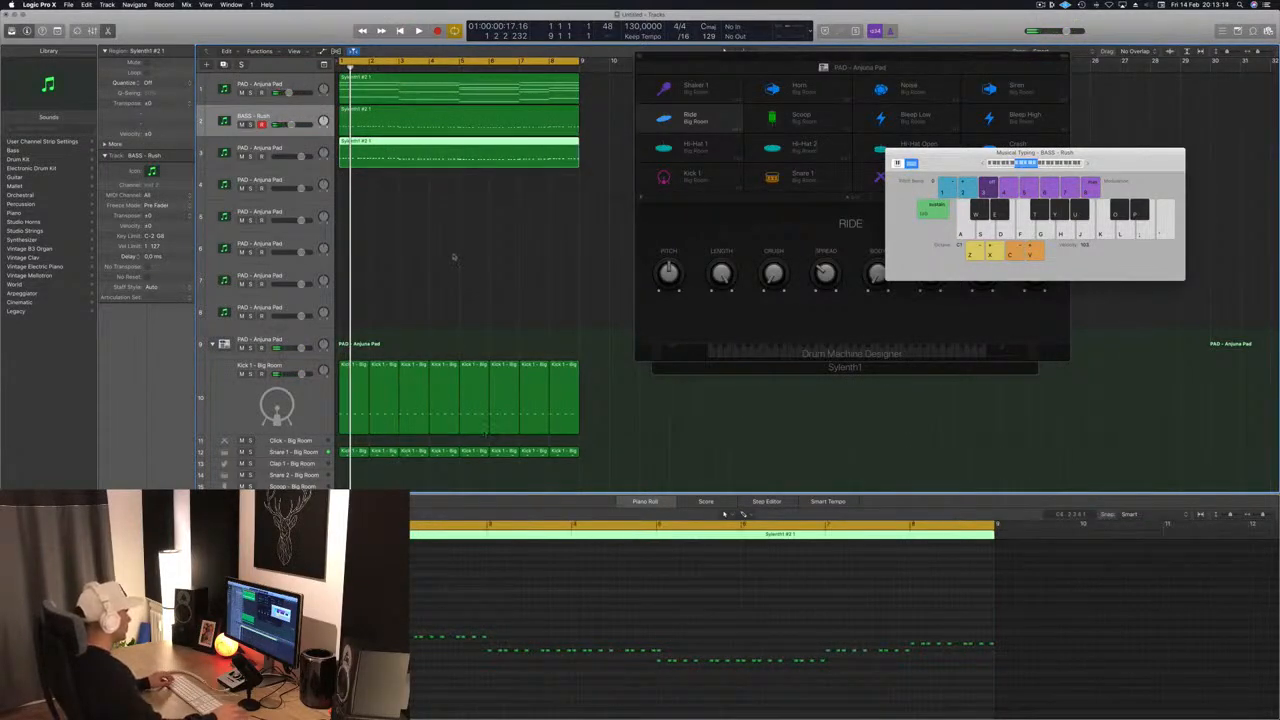
key("Delete")
- Copy the pad chord region from track 1 to track 3 and delete the lower notes in the copy
left_click(460, 121)
left_click_drag(461, 90, 461, 151)
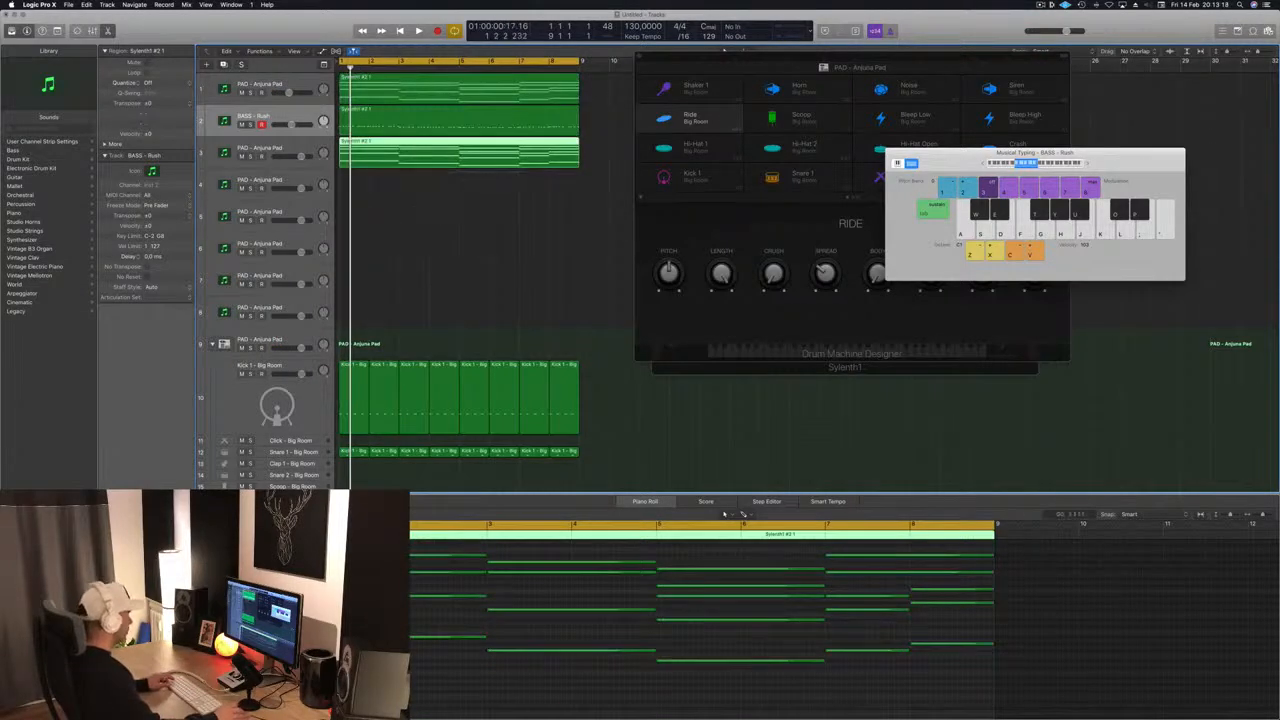
left_click_drag(318, 589, 867, 680)
key("Delete")
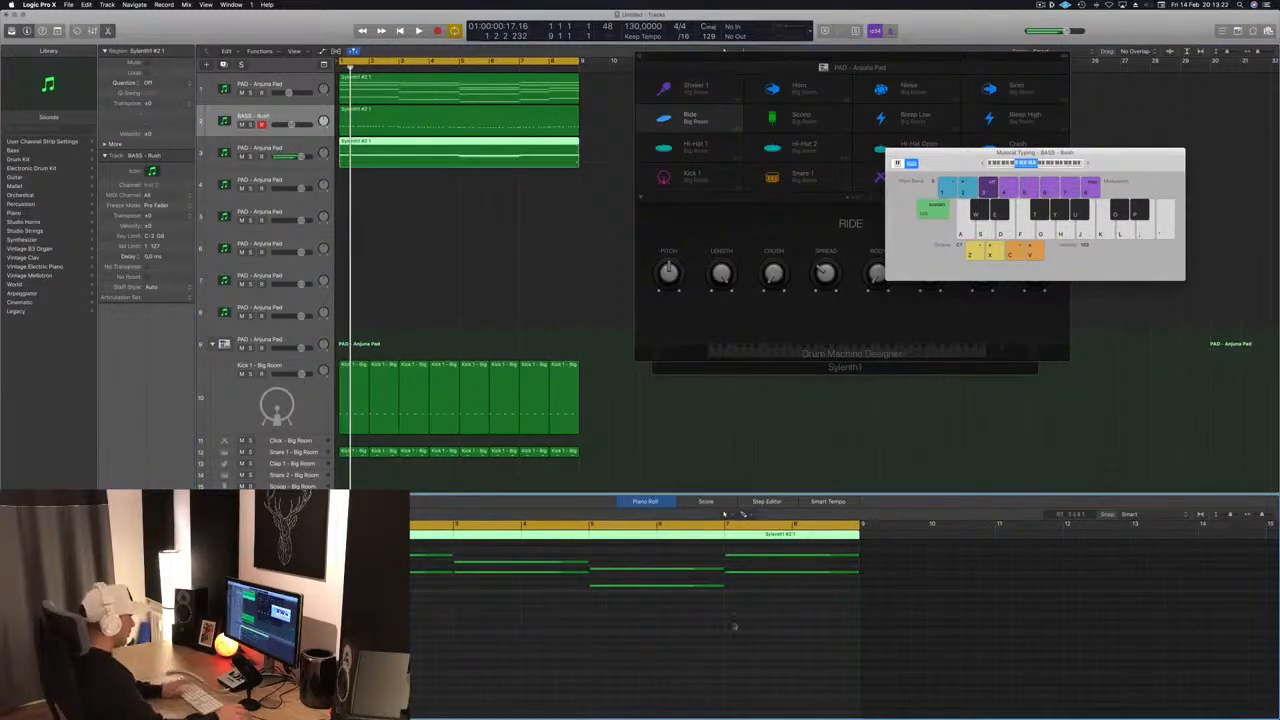
- Transpose the remaining upper notes on track 3 down one octave and audition them with track 1 muted
key("space")
key("Down")
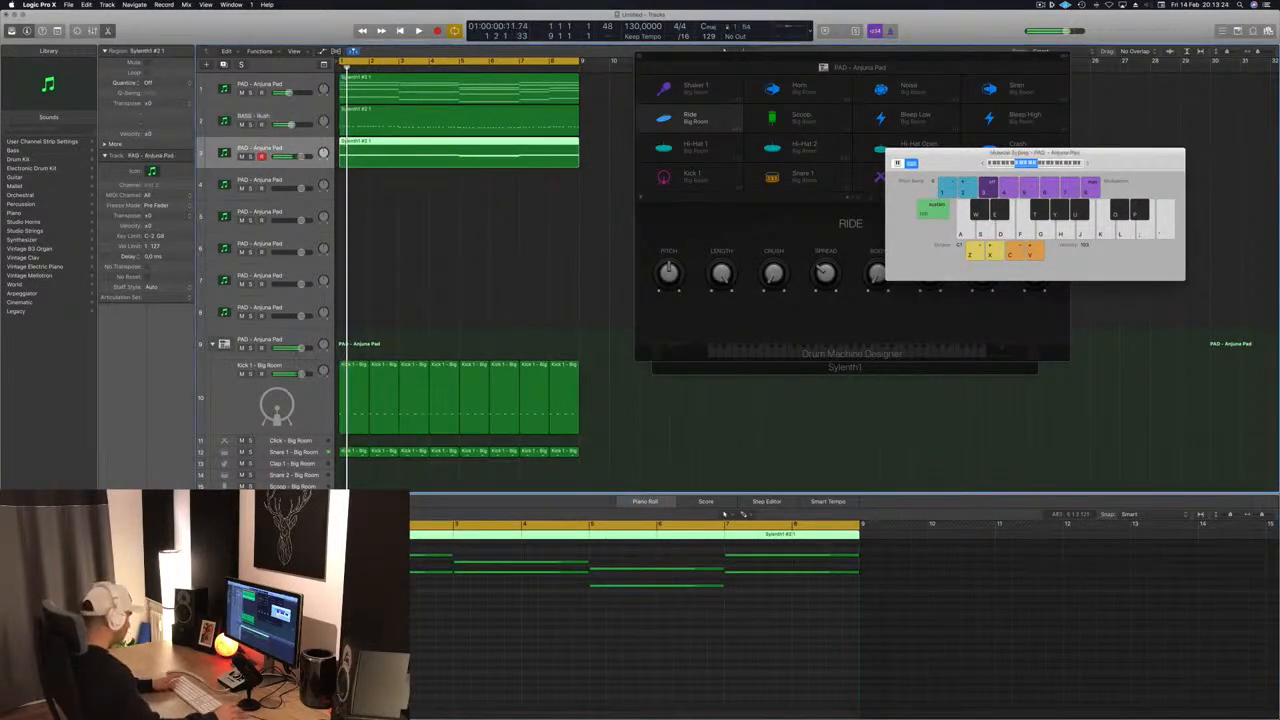
left_click(549, 700)
key("super+a")
key("alt+shift+Down")
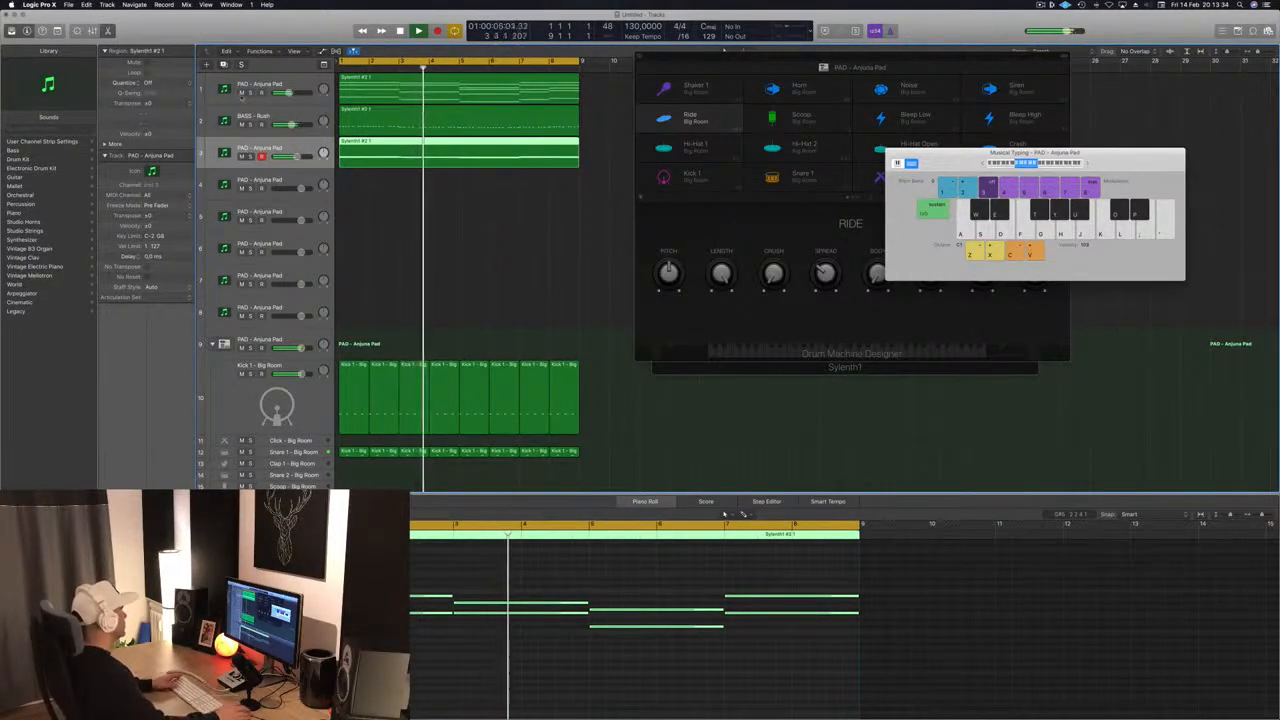
left_click(241, 92)
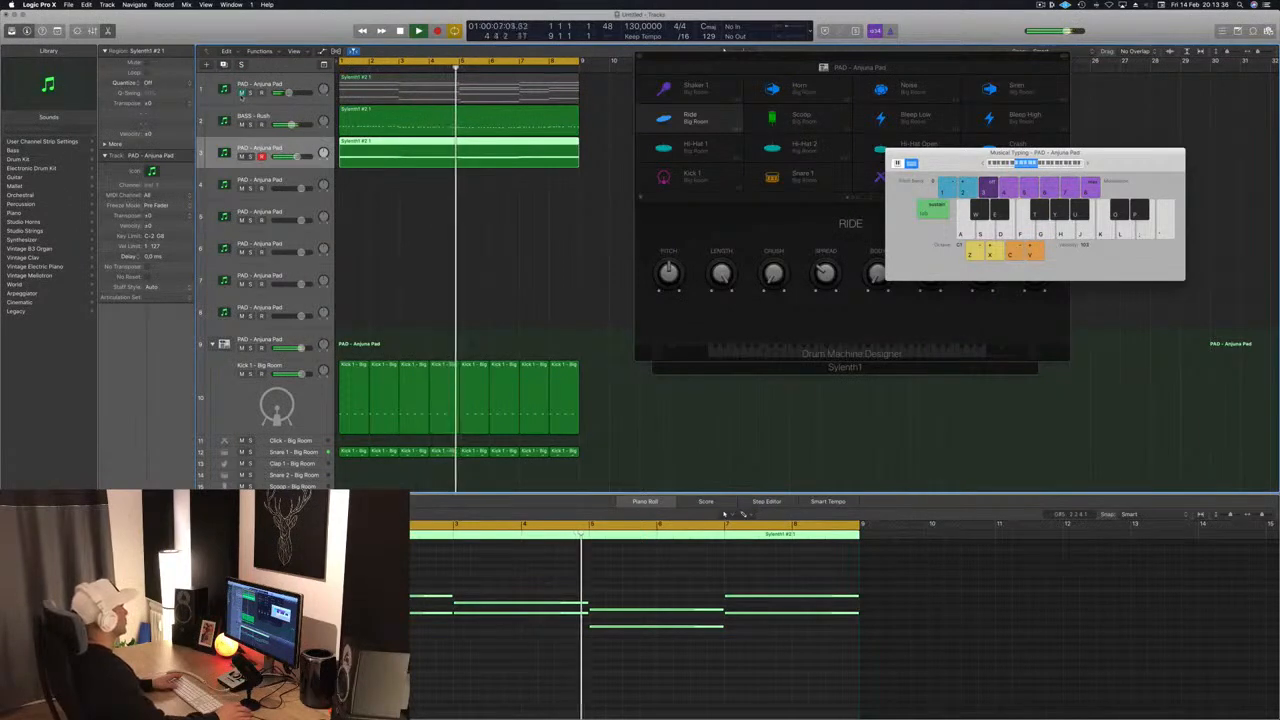
key("space")
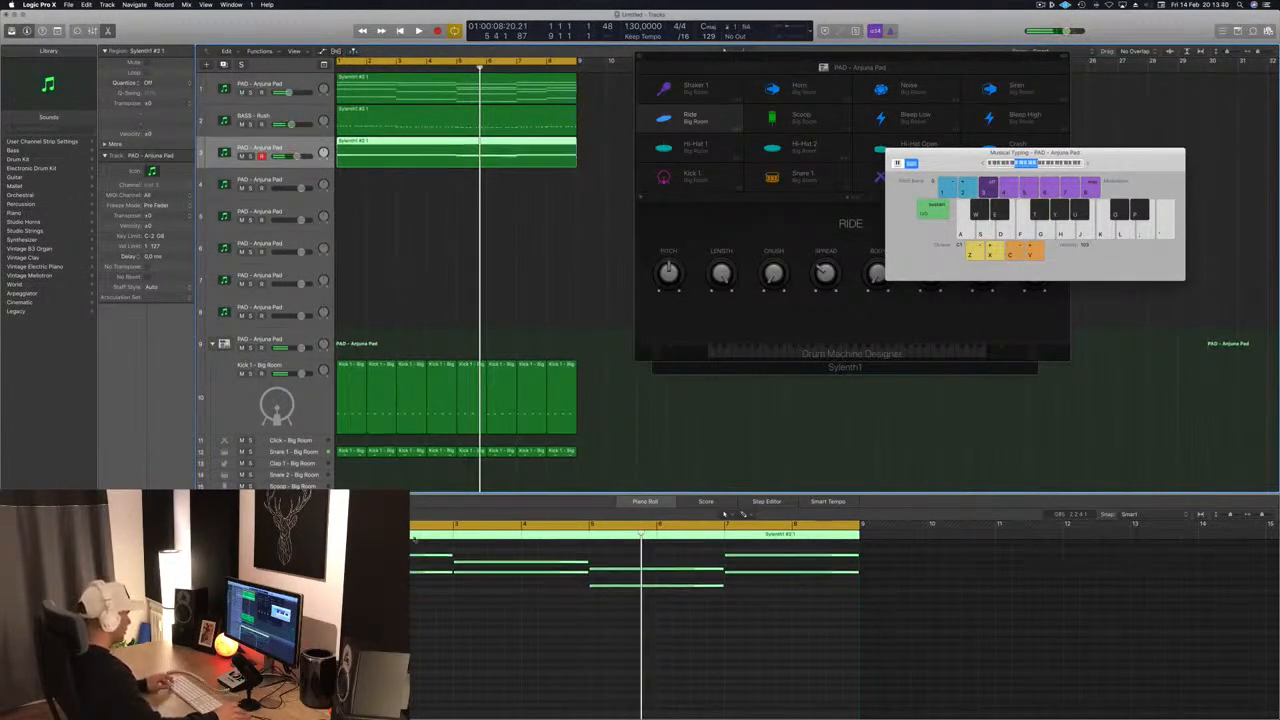
- Audition the upper-note region on track 3 and undo the deletion of its lower notes
left_click(452, 635)
key("space")
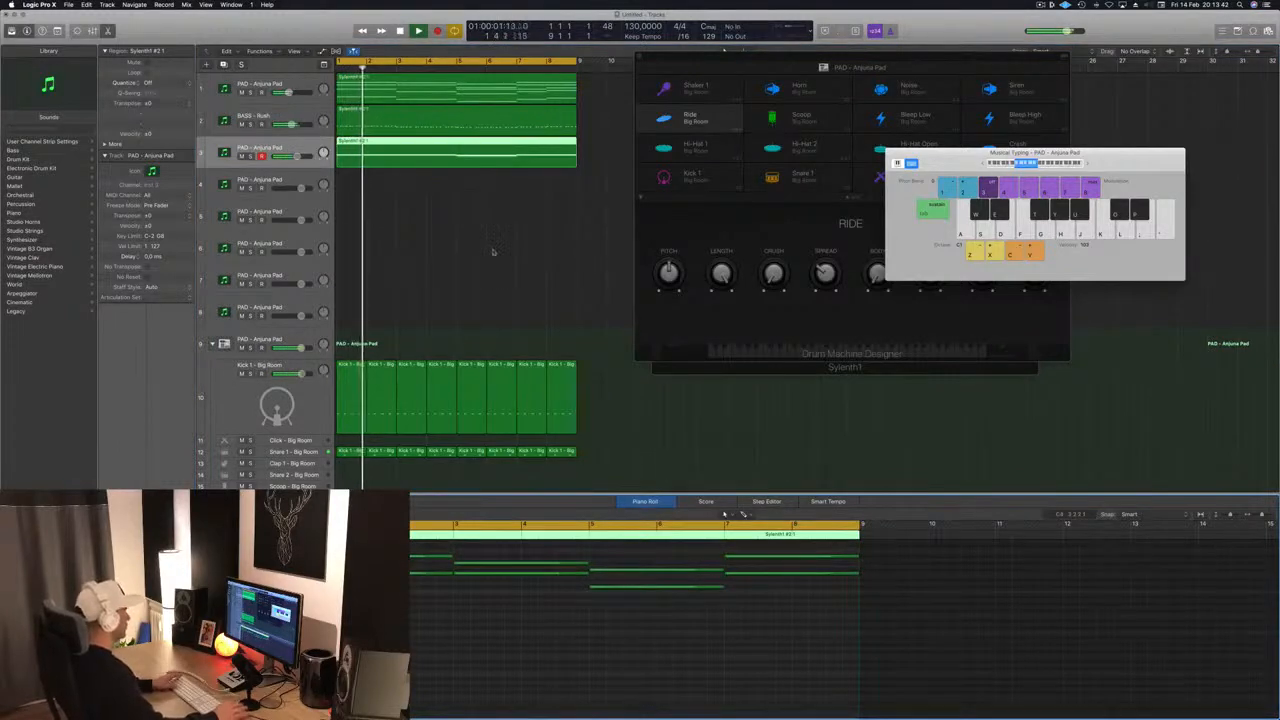
left_click(435, 253)
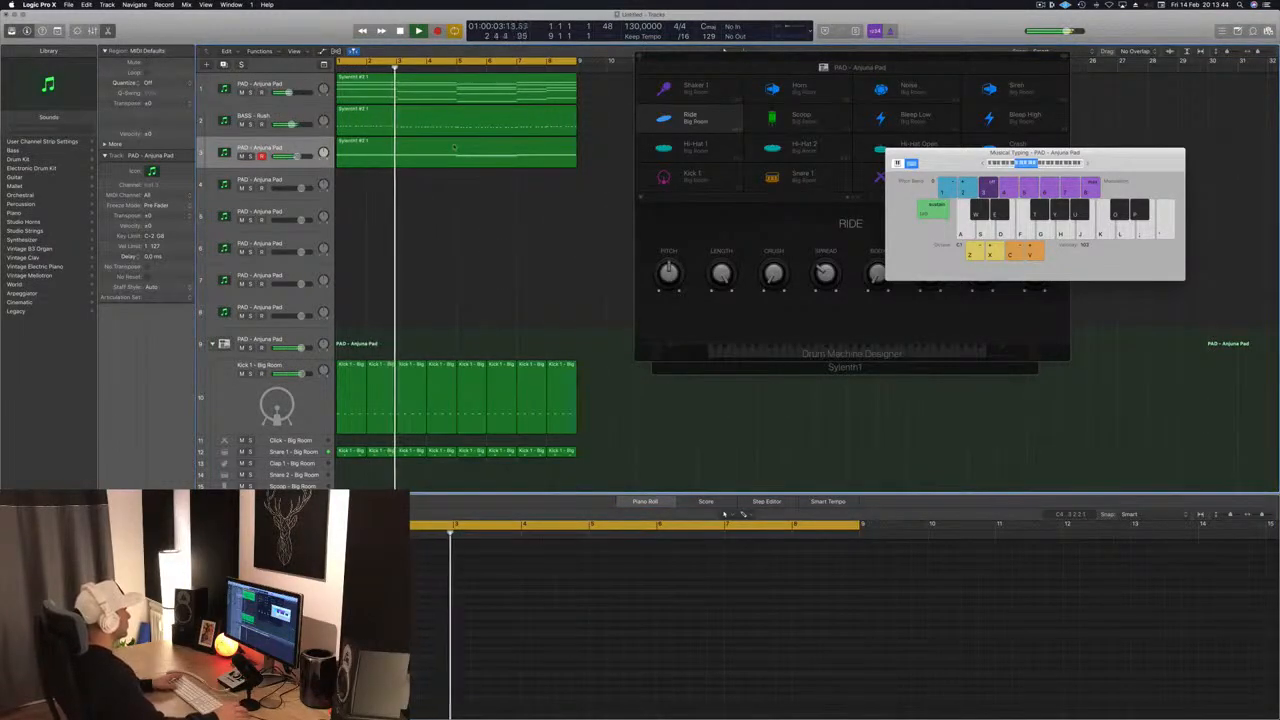
left_click(506, 154)
left_click(521, 680)
key("space")
key("space")
key("super+z")
scroll(522, 681, "right", 10)
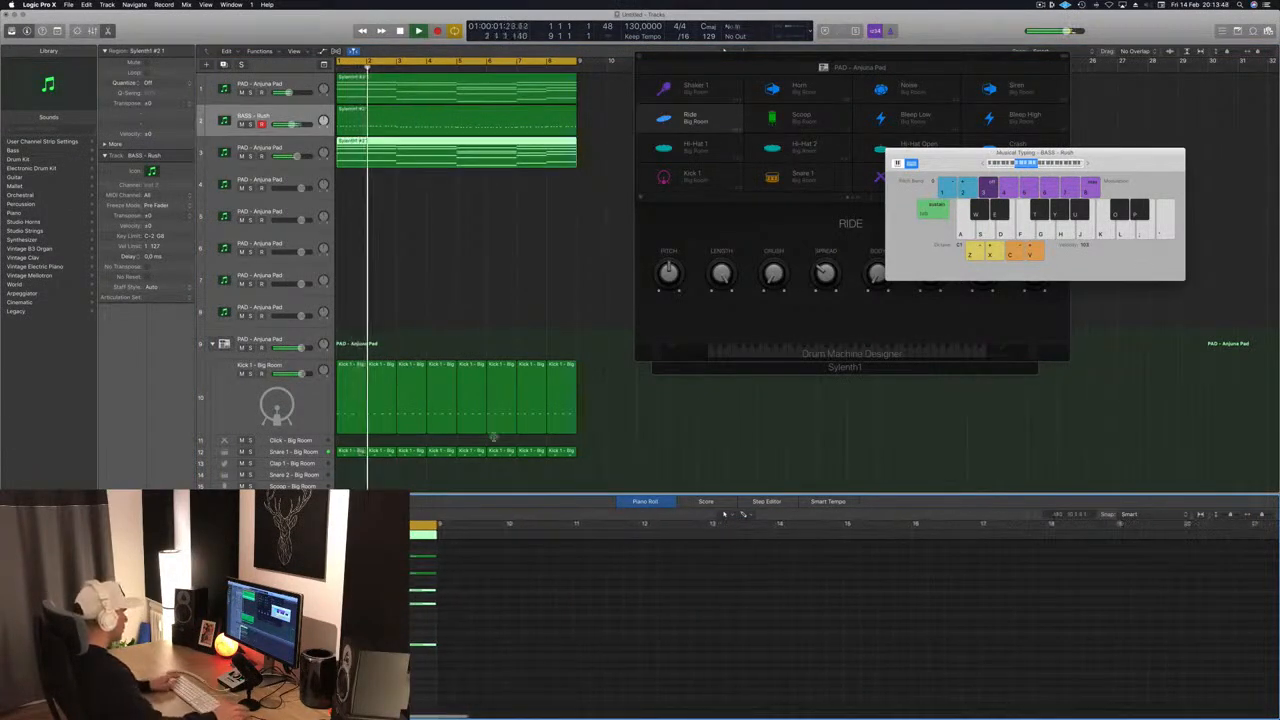
key("space")
key("space")
scroll(484, 602, "left", 3)
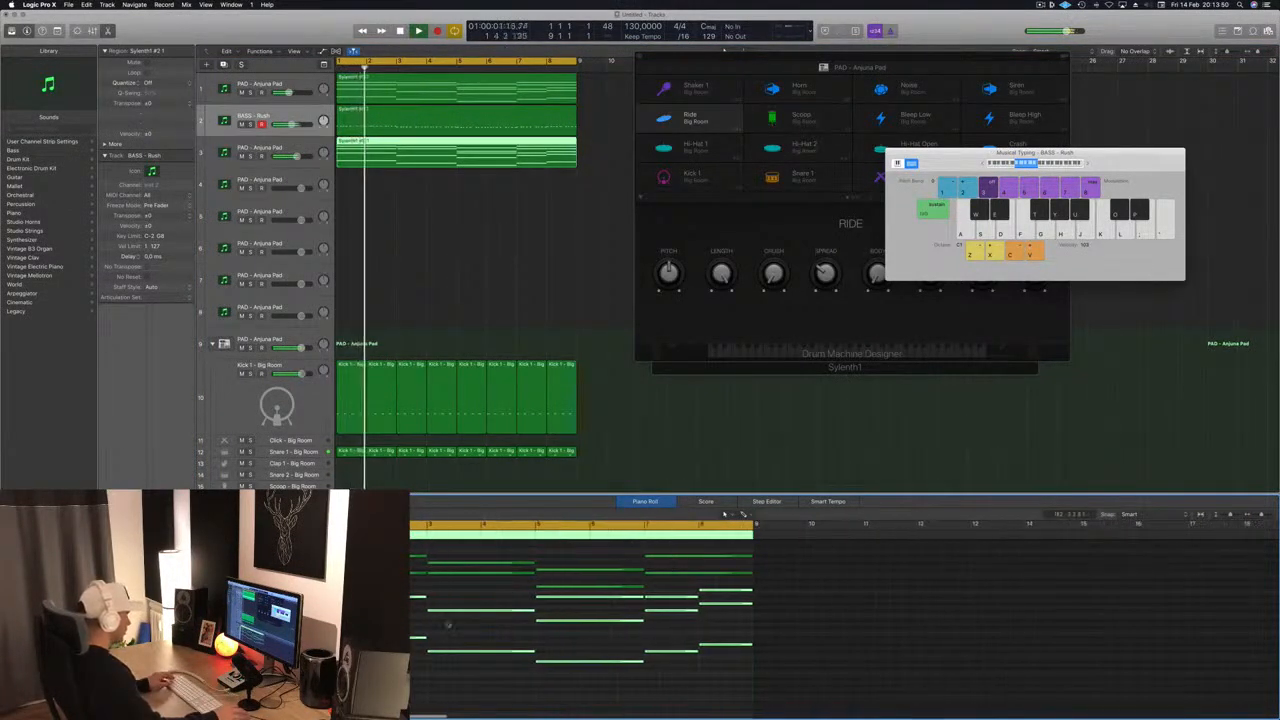
- Transpose all chord notes in the track 3 region down one octave and audition the result
key("super+a")
key("alt+shift+Down")
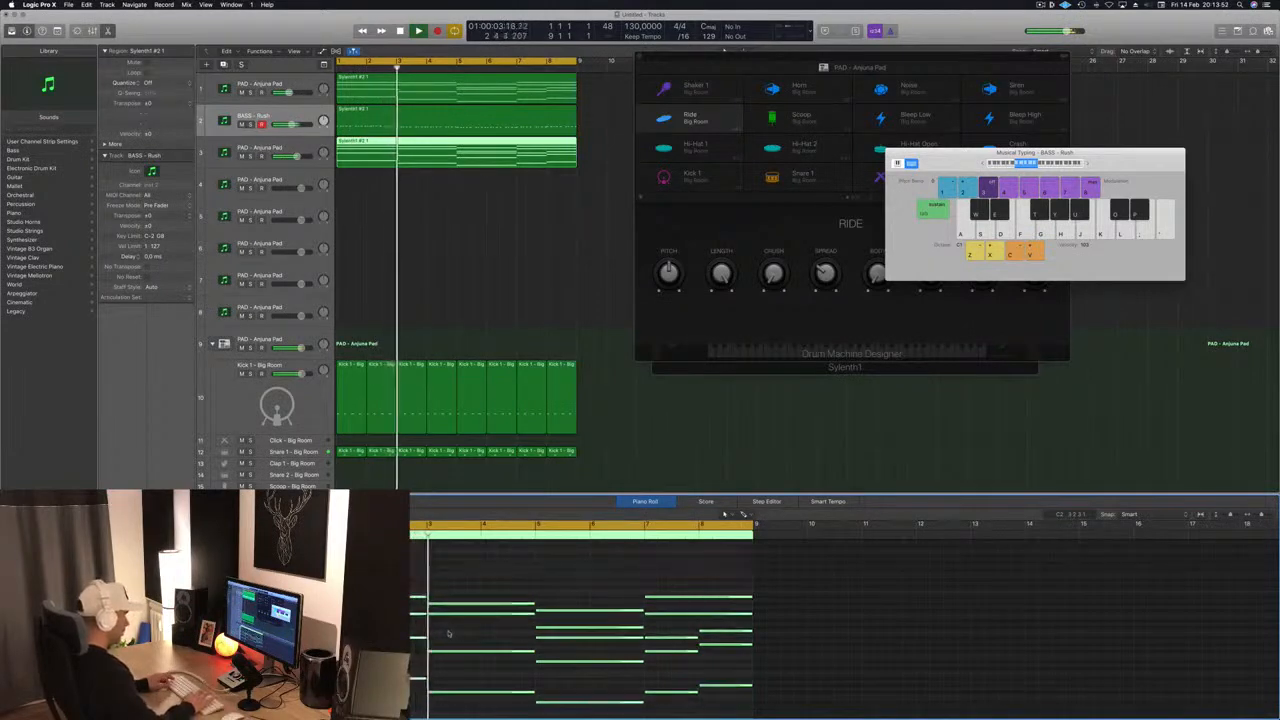
key("space")
key("space")
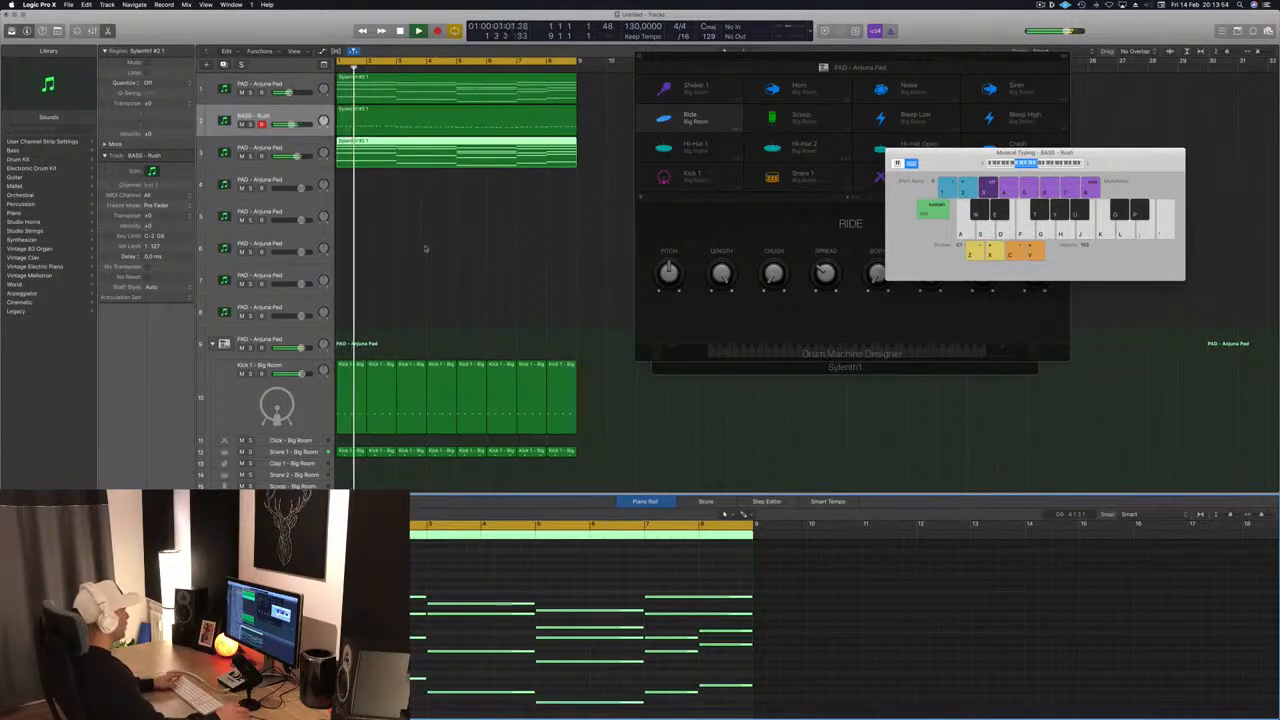
left_click(430, 248)
left_click(445, 151)
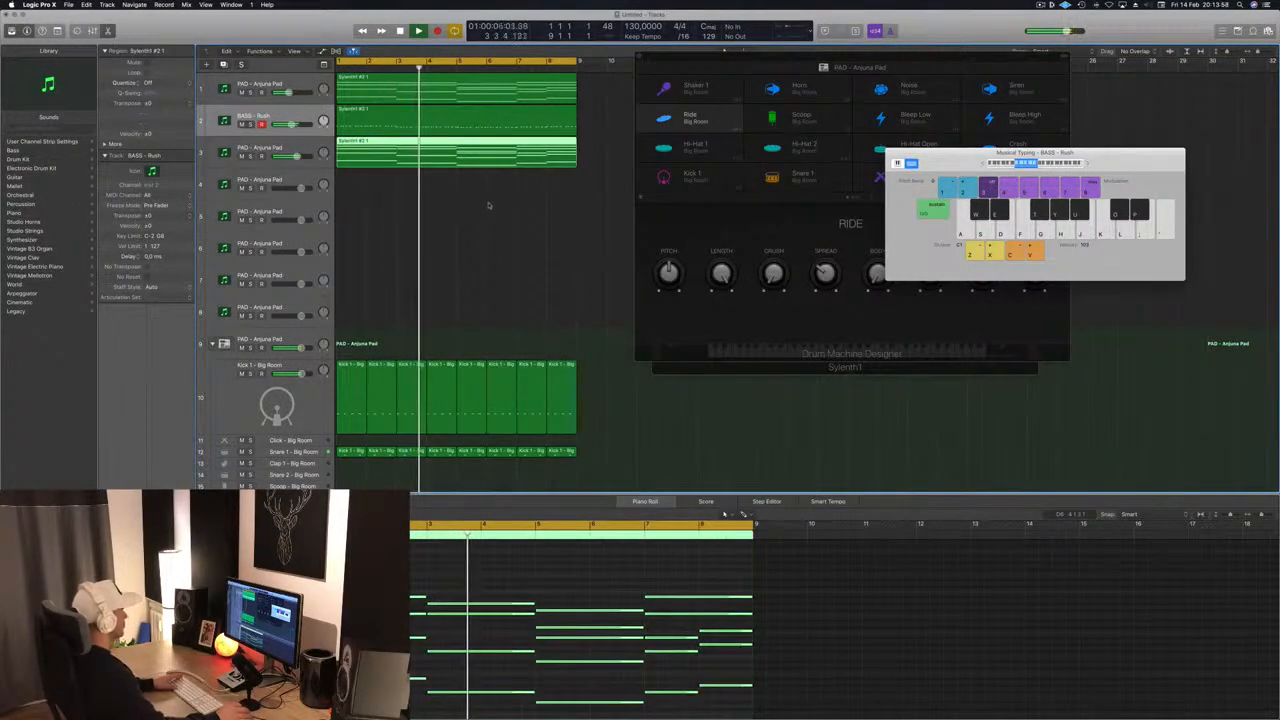
key("space")
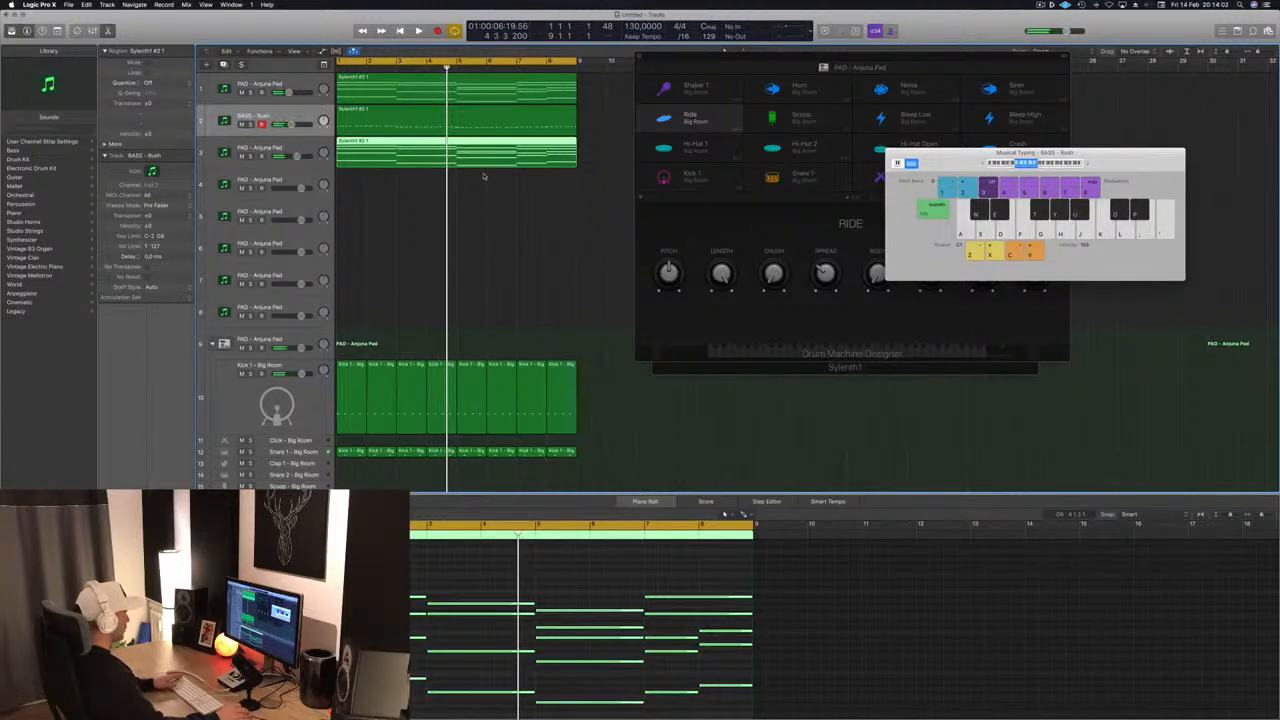
- Delete the copied region from track 3 and compare the pad and bass notes together in the Piano Roll
key("Delete")
key("Return")
key("space")
left_click(474, 133)
left_click_drag(602, 89, 532, 139)
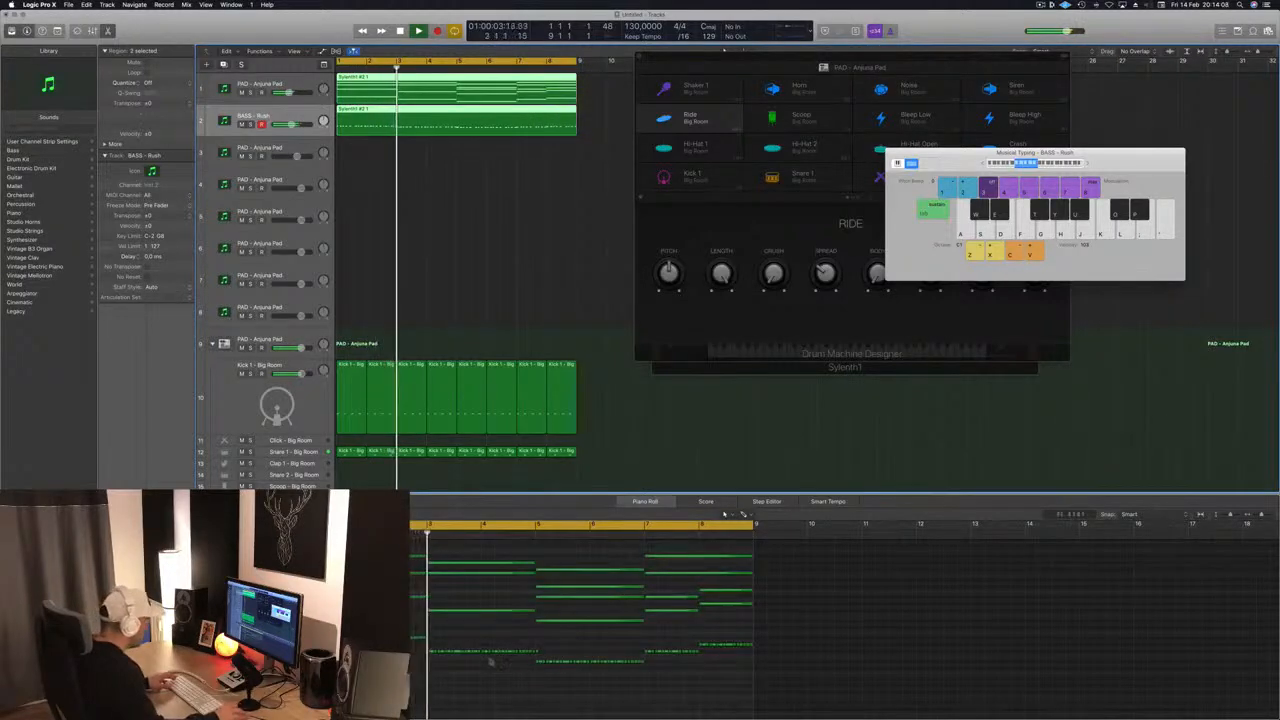
left_click(455, 190)
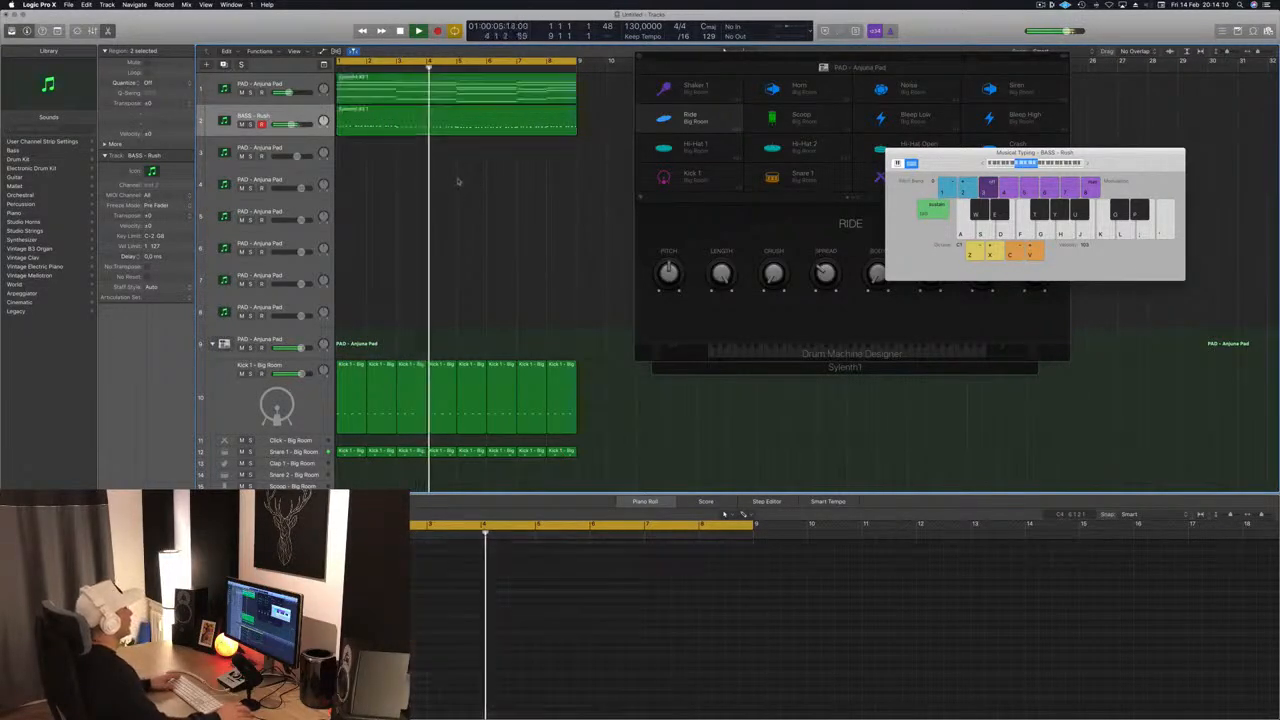
- Copy the pad region from track 1 to track 3, keep only its lowest notes, and play from the start
left_click_drag(462, 86, 463, 146)
left_click_drag(315, 546, 715, 626)
key("Delete")
key("space")
key("space")
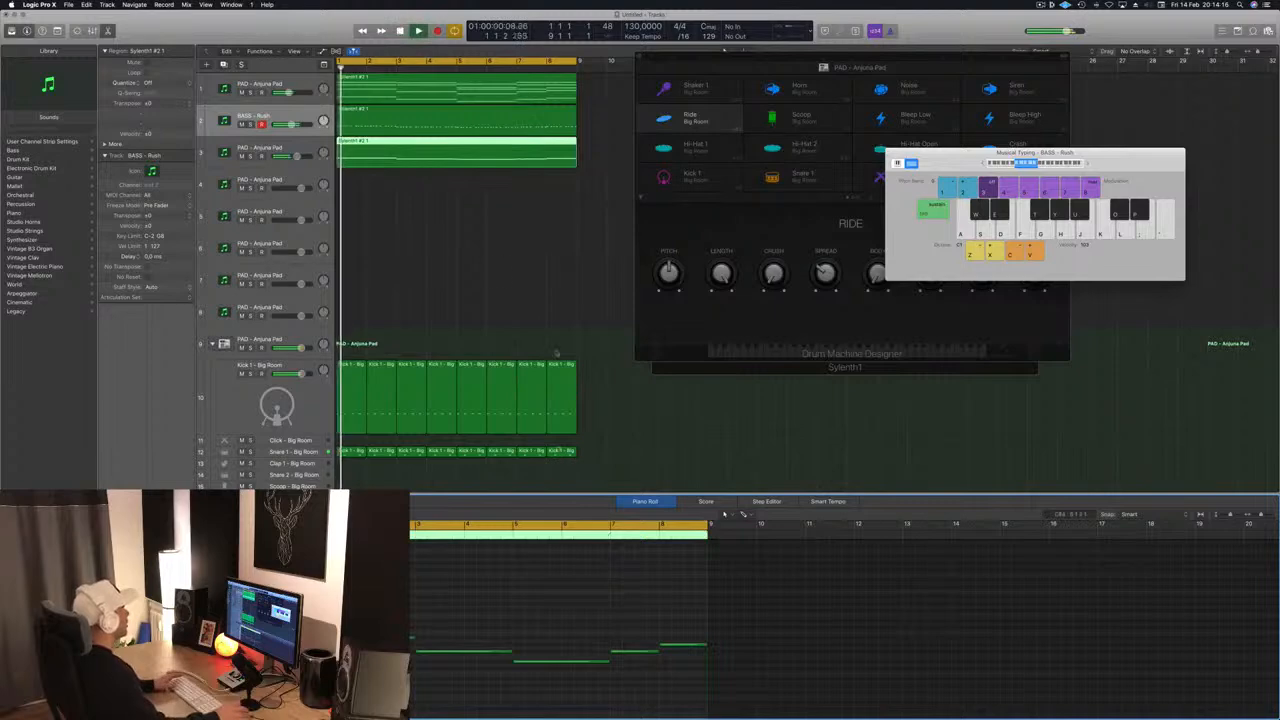
- Solo track 3 briefly to audition its low notes, return to the full mix, and stop playback
left_click(273, 145)
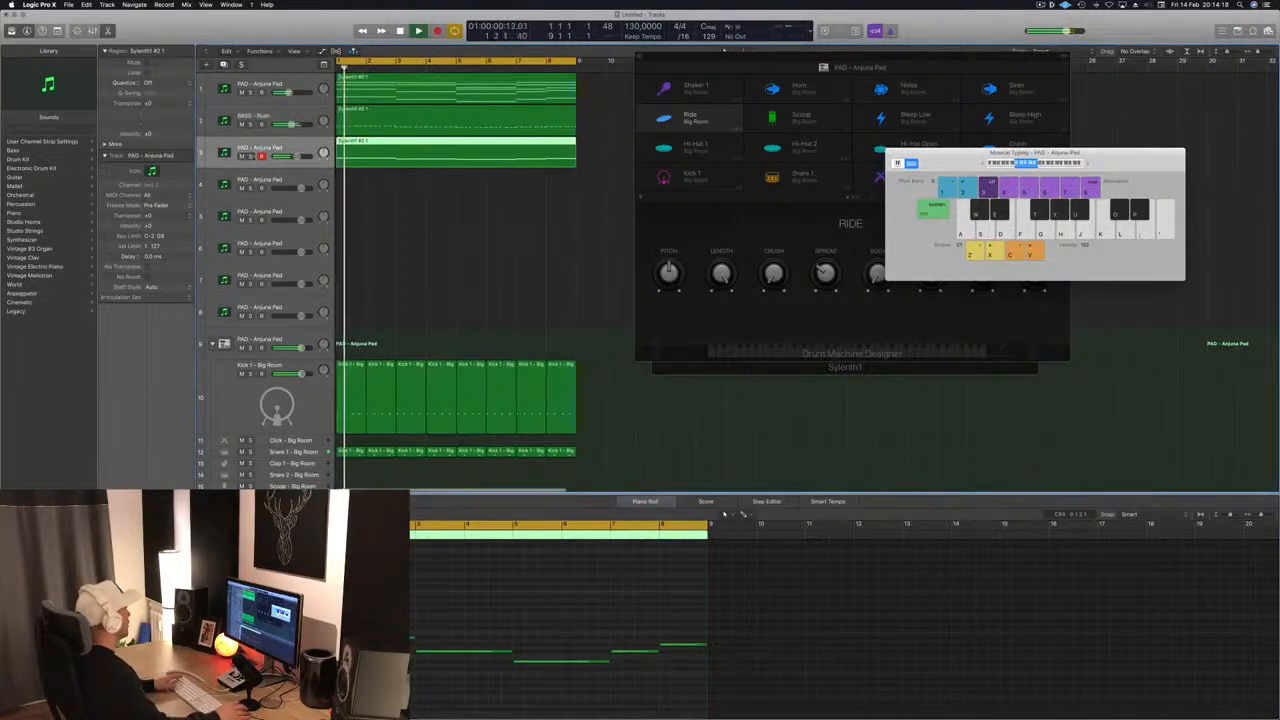
key("s")
key("s")
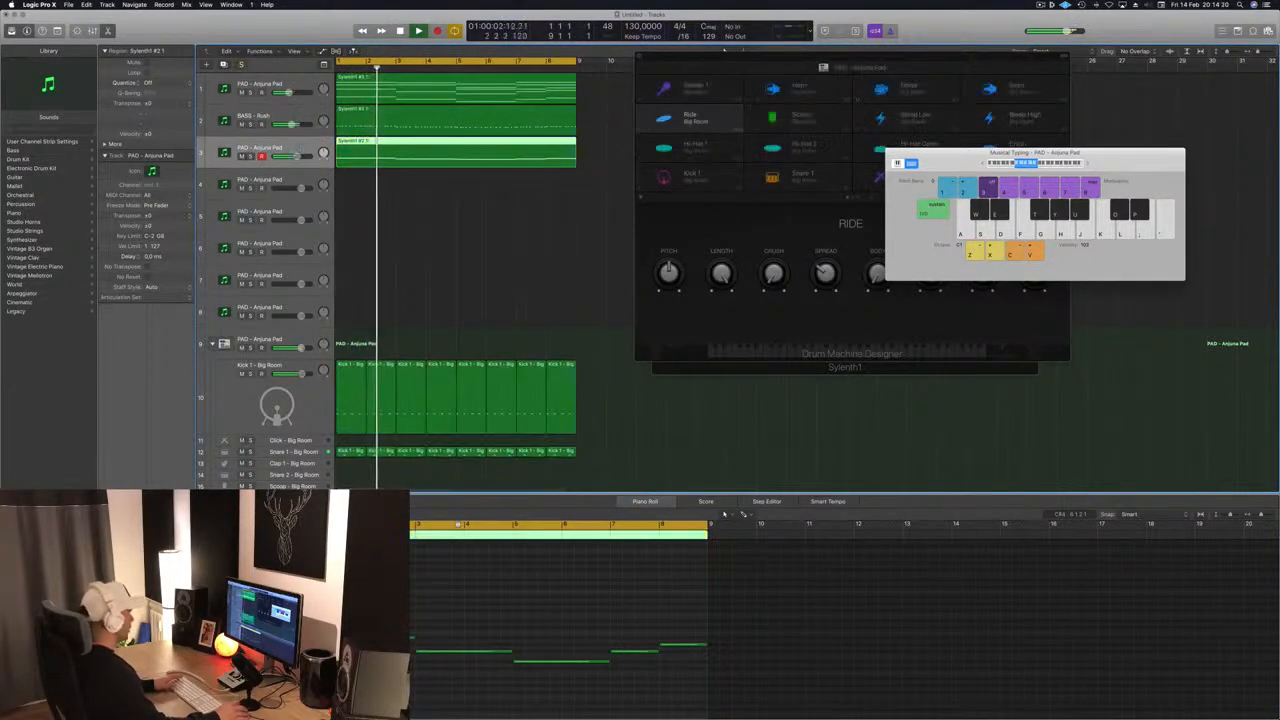
key("Return")
key("space")
- Open Sylenth1 on track 3 and load the BASS - Bass Pad preset
key("v")
left_click_drag(298, 36, 975, 130)
left_click(906, 223)
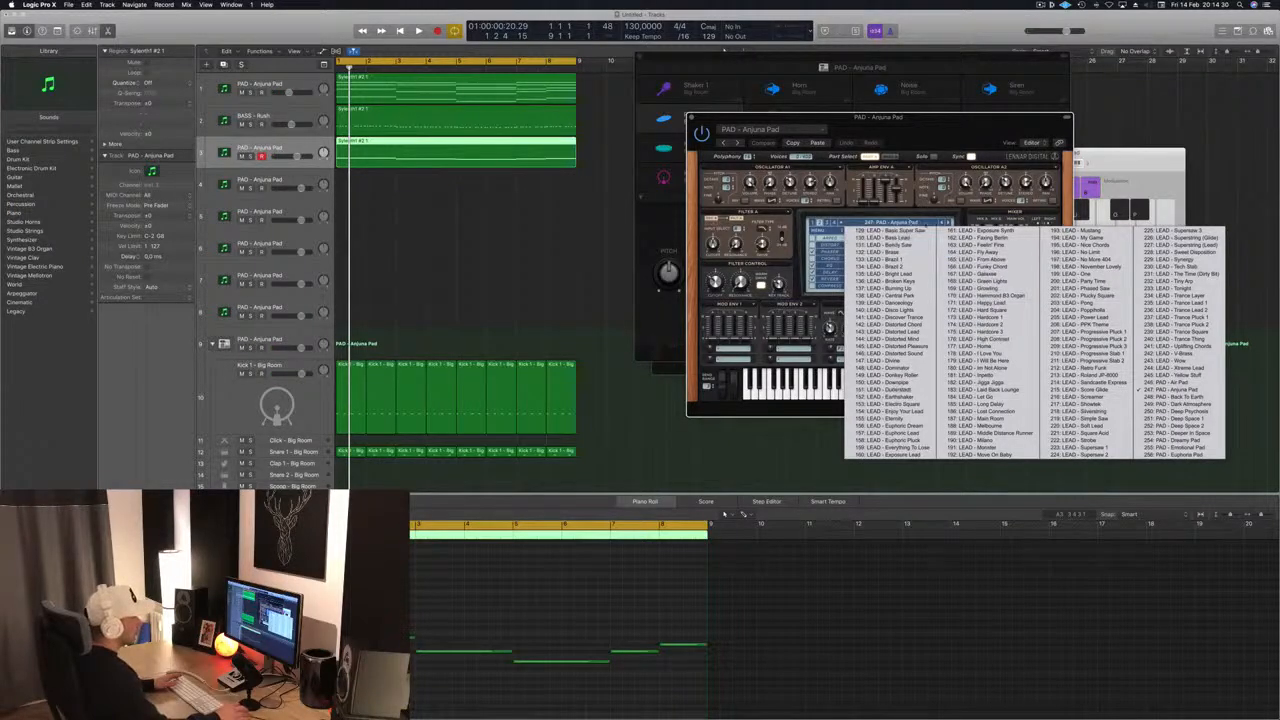
left_click(813, 222)
left_click(890, 222)
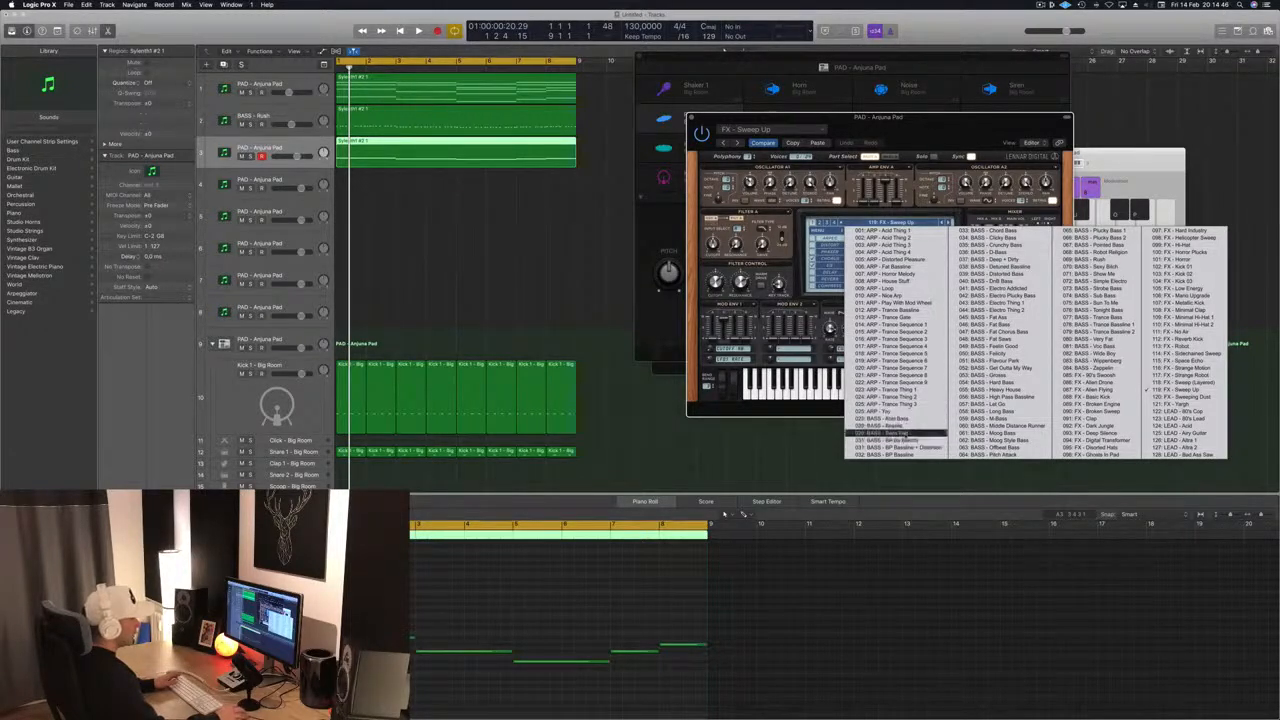
left_click(890, 433)
left_click_drag(945, 119, 843, 65)
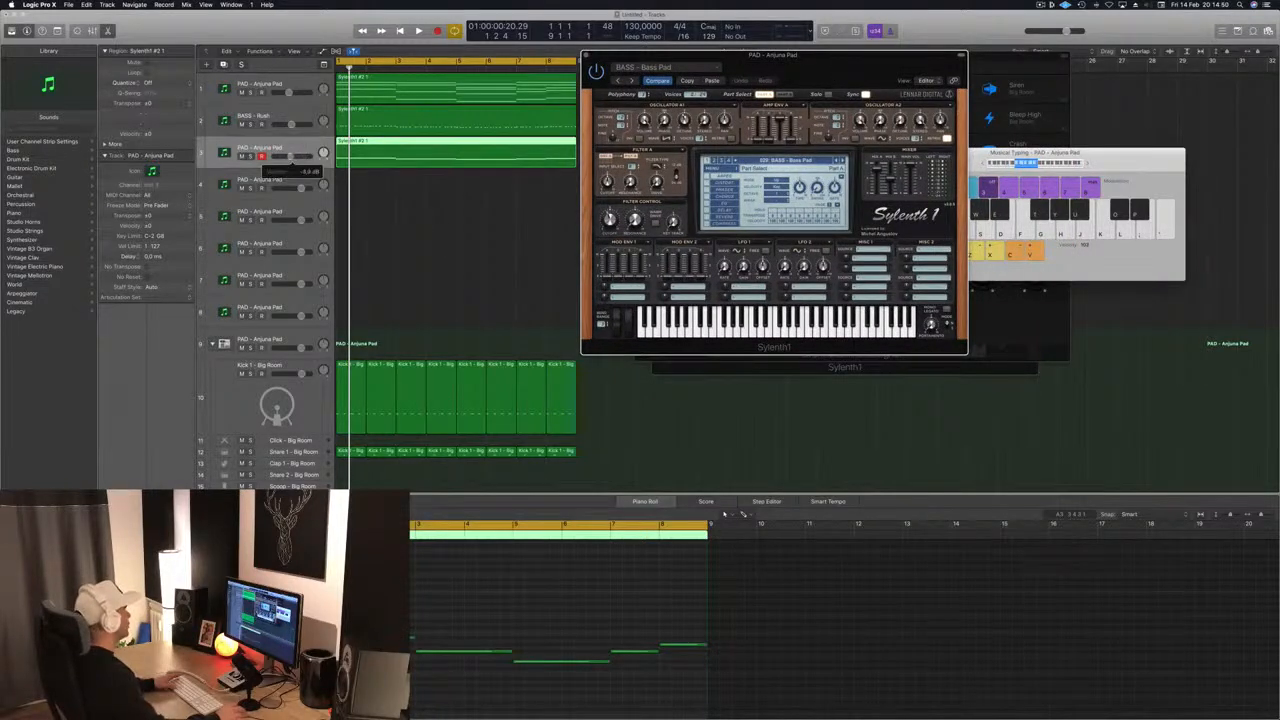
- Solo track 3, transpose all its notes up two octaves in the Piano Roll, and replay it in the full mix
key("space")
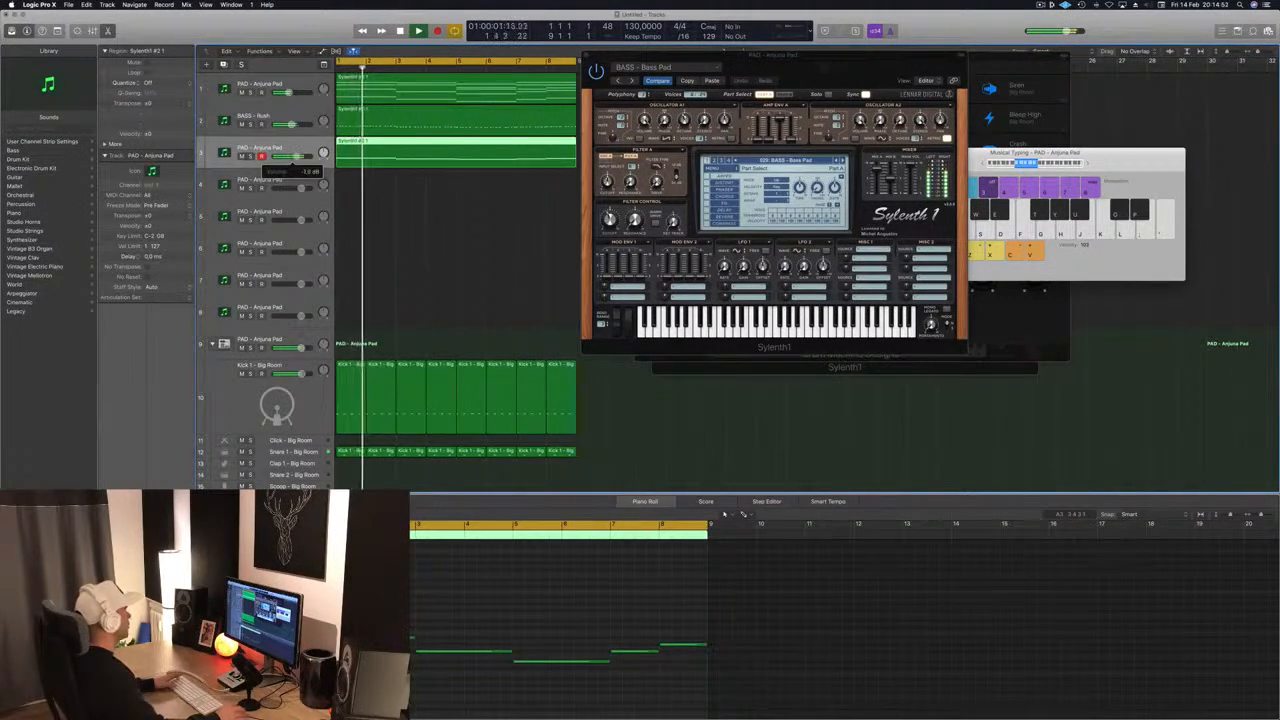
left_click(251, 157)
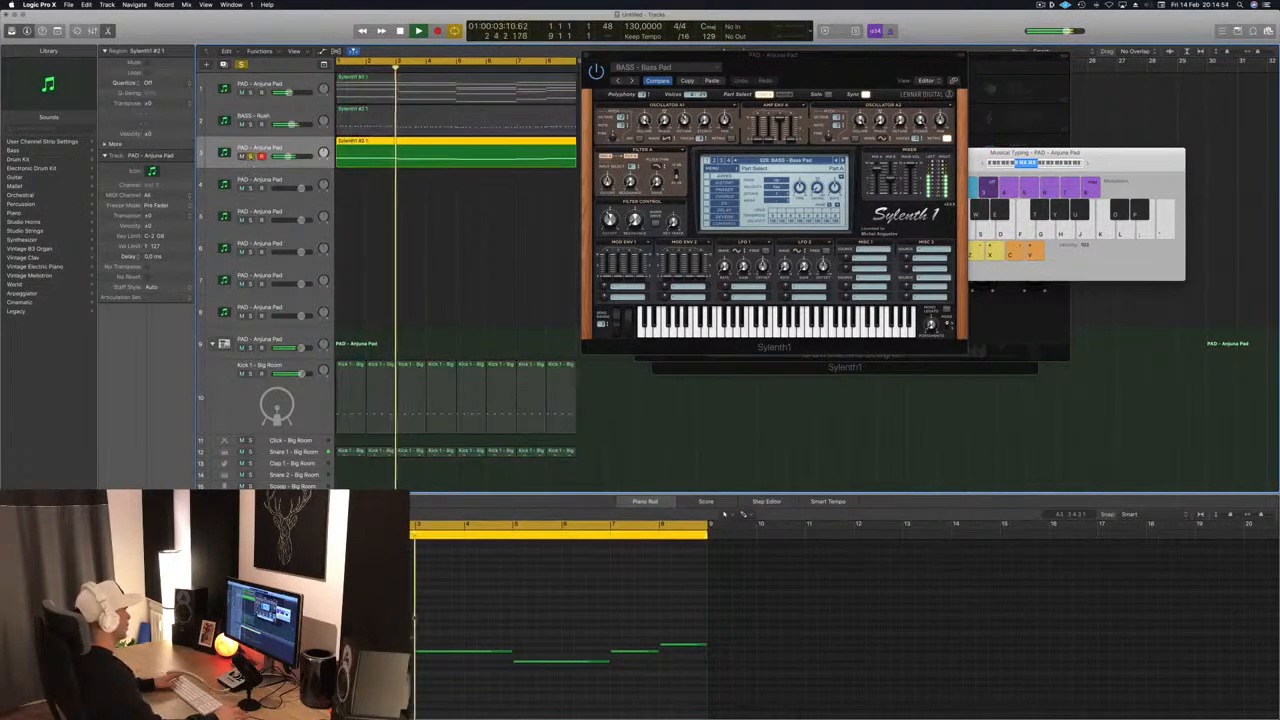
left_click(478, 631)
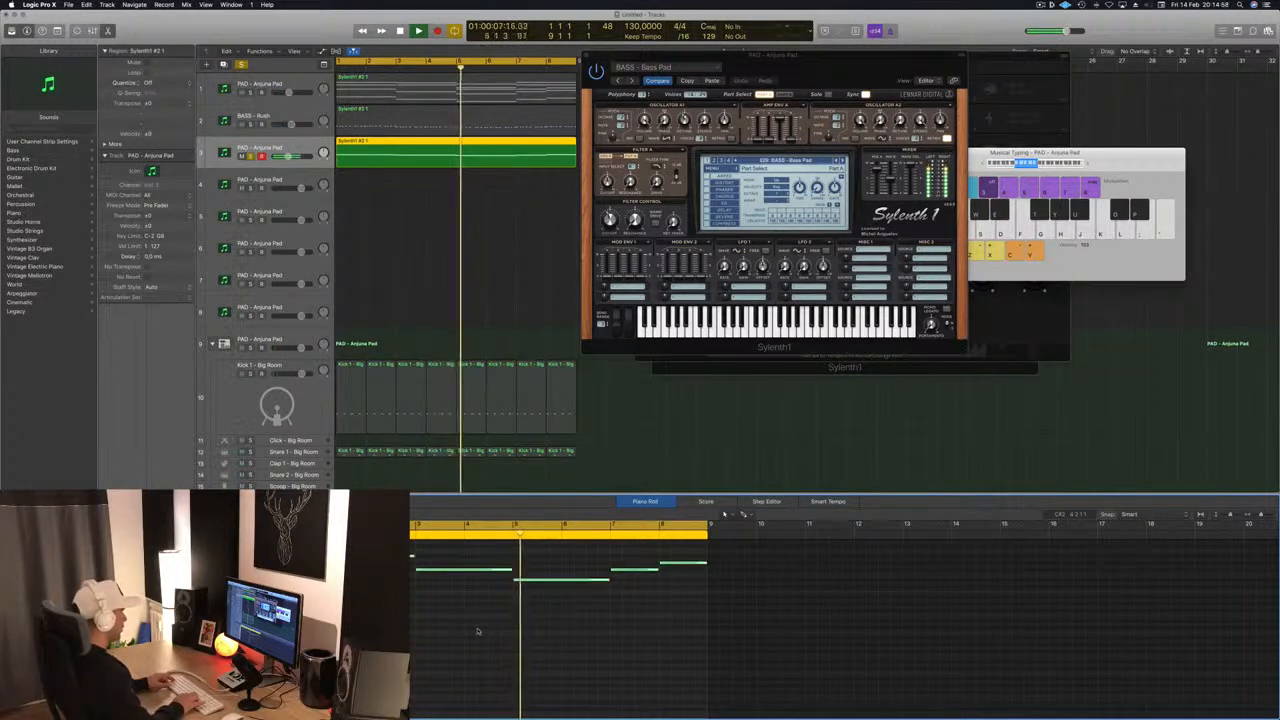
key("space")
key("space")
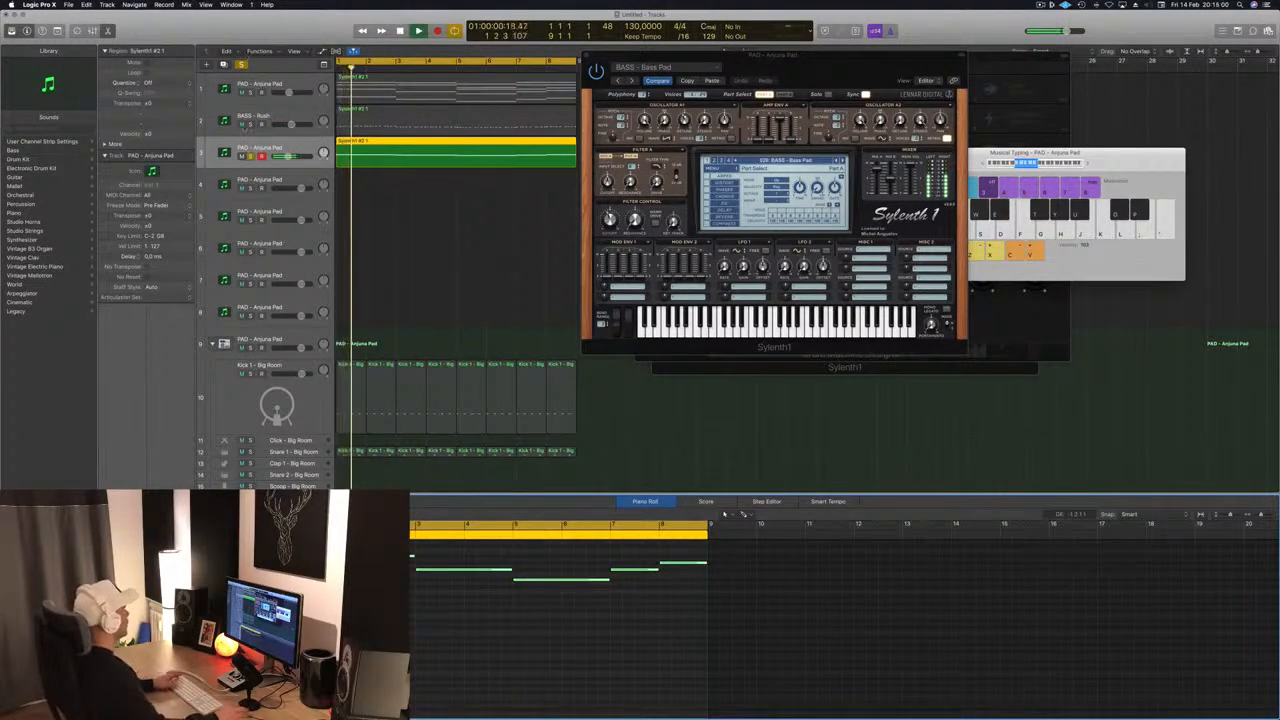
key("super+a")
key("space")
key("space")
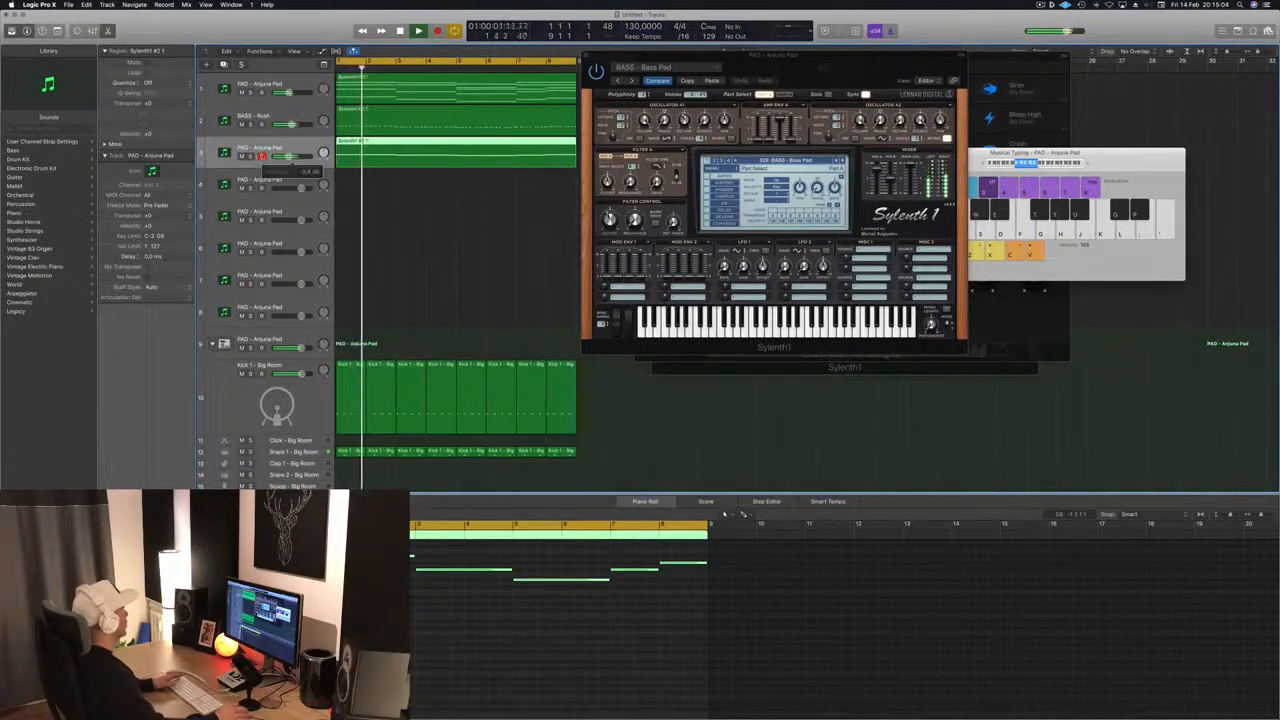
- Toggle solo and mute on track 3 during playback to compare the mix with and without it
left_click(251, 156)
left_click(251, 156)
left_click(242, 156)
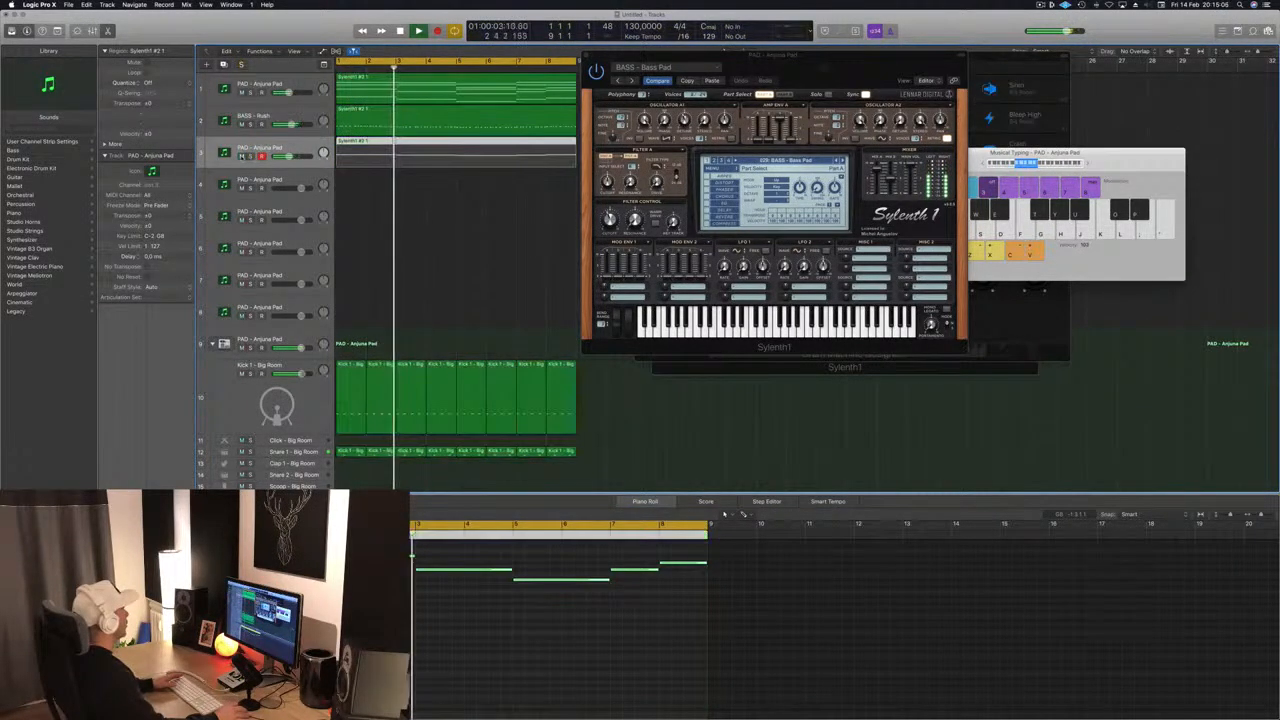
left_click(242, 156)
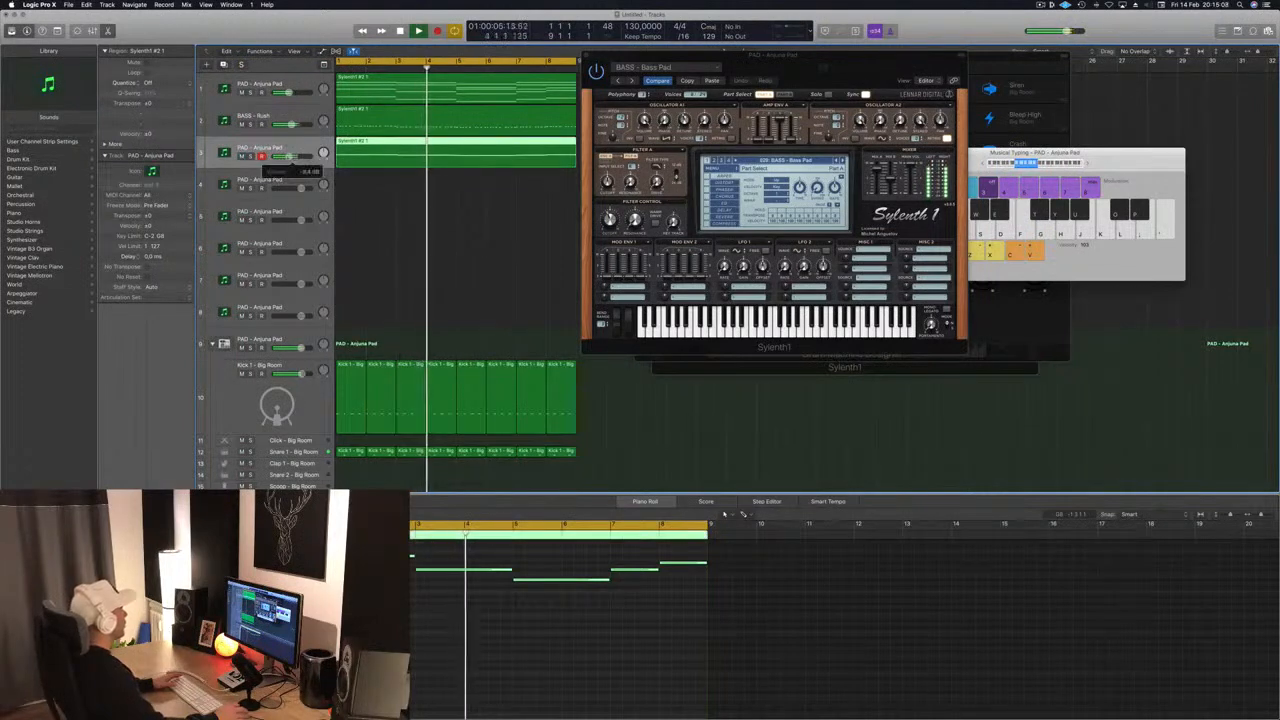
- Close track 3's Sylenth1 window and mute the pad on track 1
left_click_drag(737, 63, 711, 88)
left_click(562, 81)
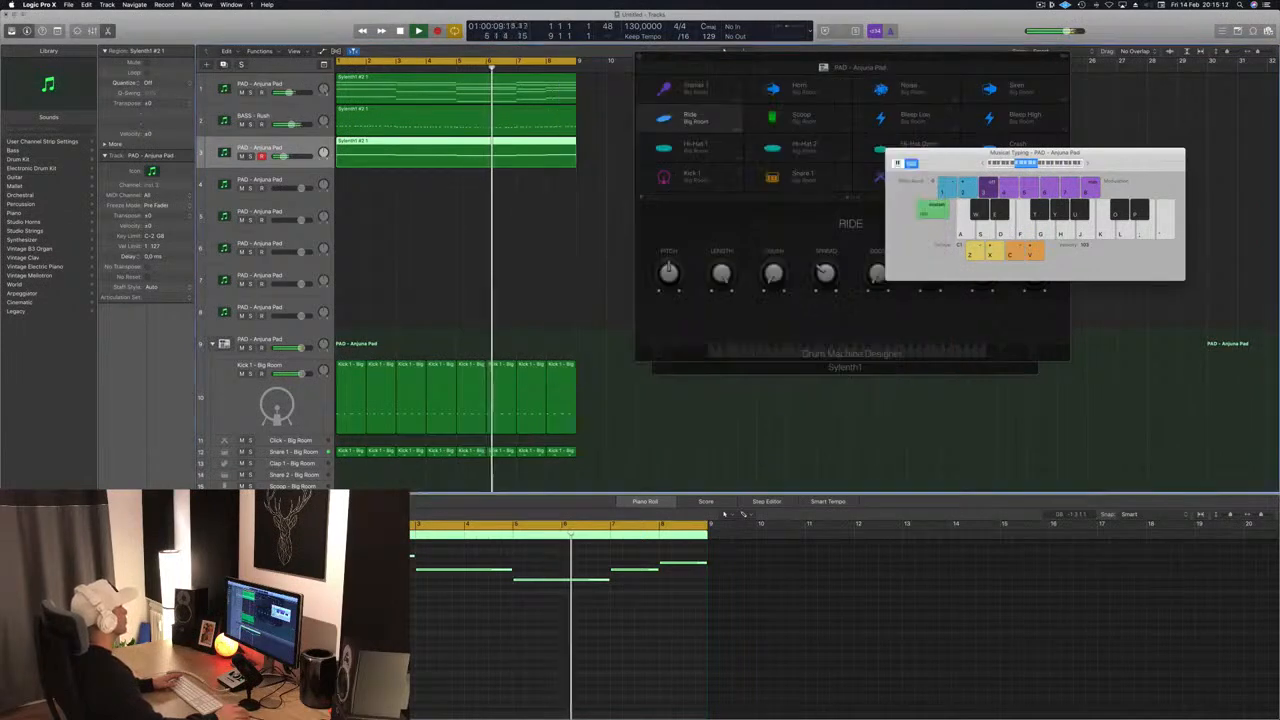
left_click(241, 92)
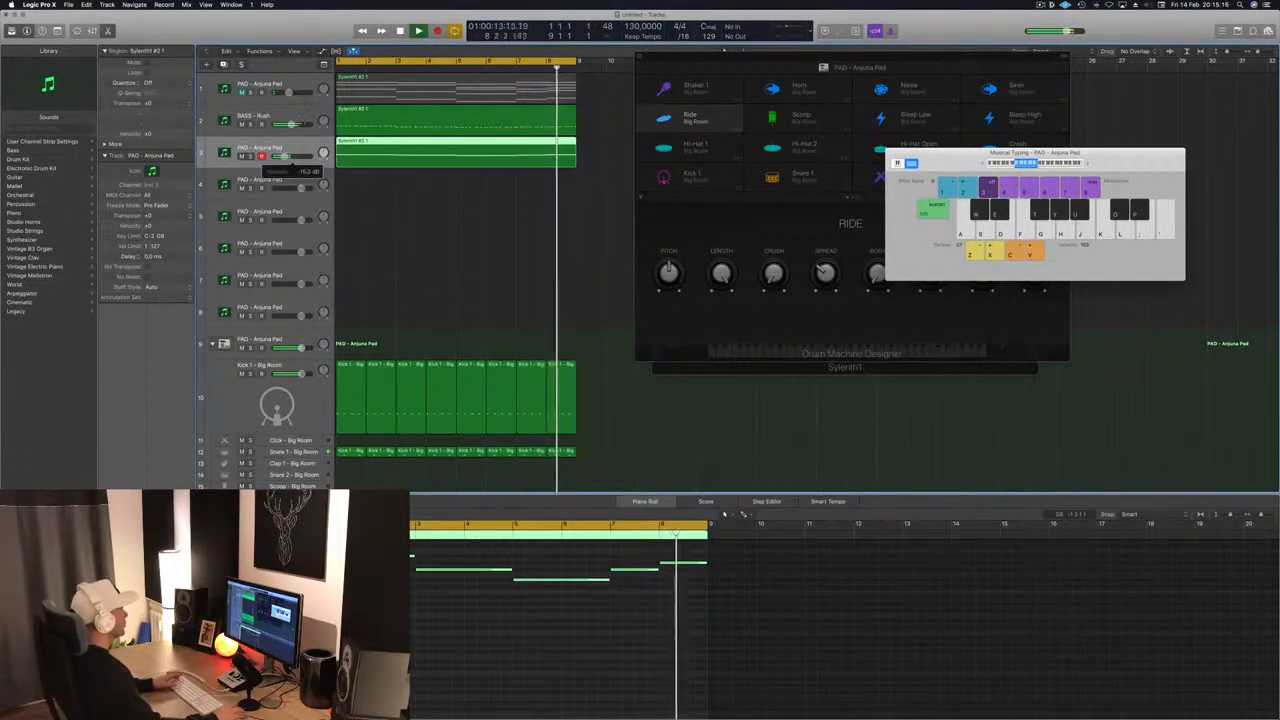
- Copy the pad chord region to track 4, shorten the chords in bars 1 to 6 into stabs, and duplicate them three beats later
left_click_drag(427, 152, 427, 183)
left_click_drag(325, 549, 593, 679)
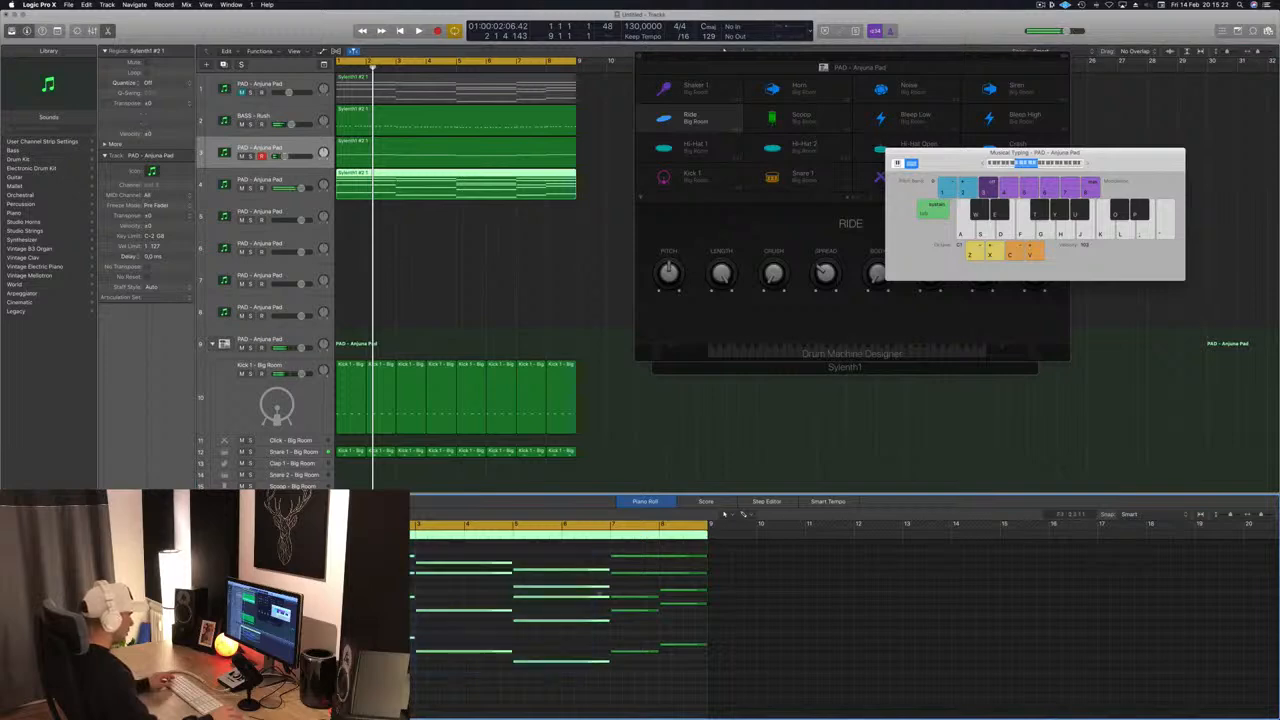
left_click_drag(412, 556, 348, 557)
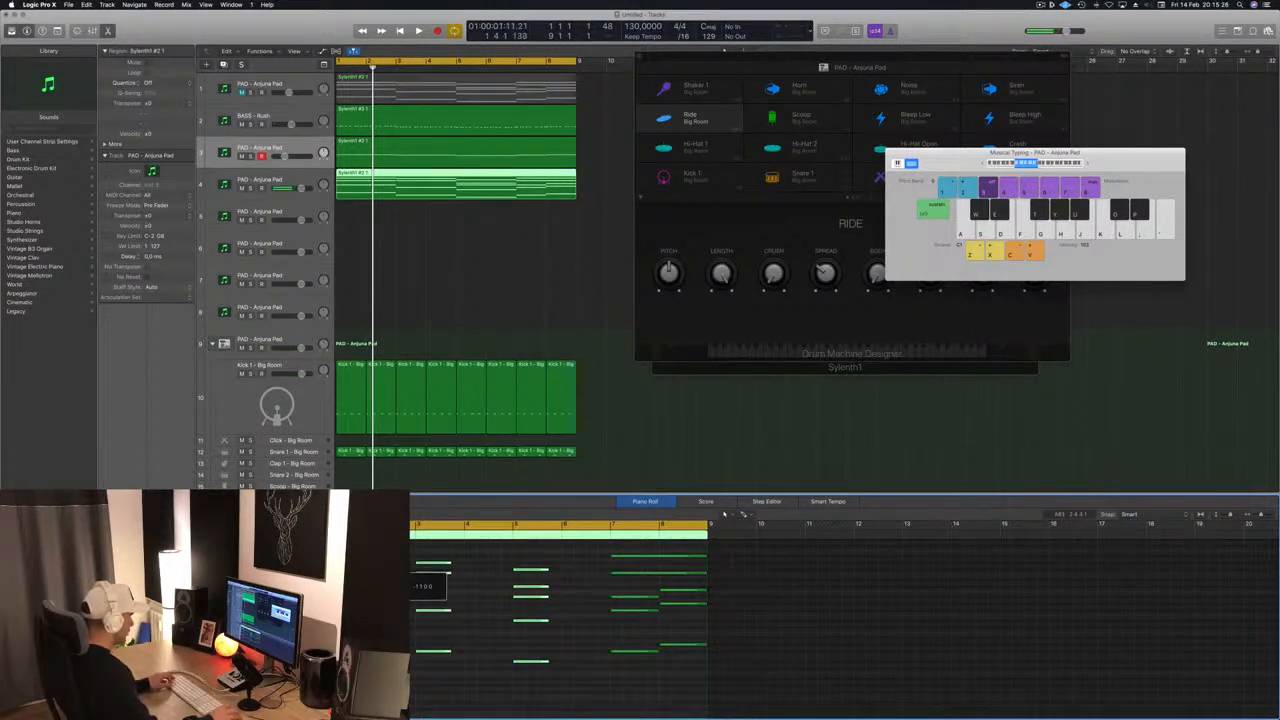
left_click_drag(326, 556, 363, 556)
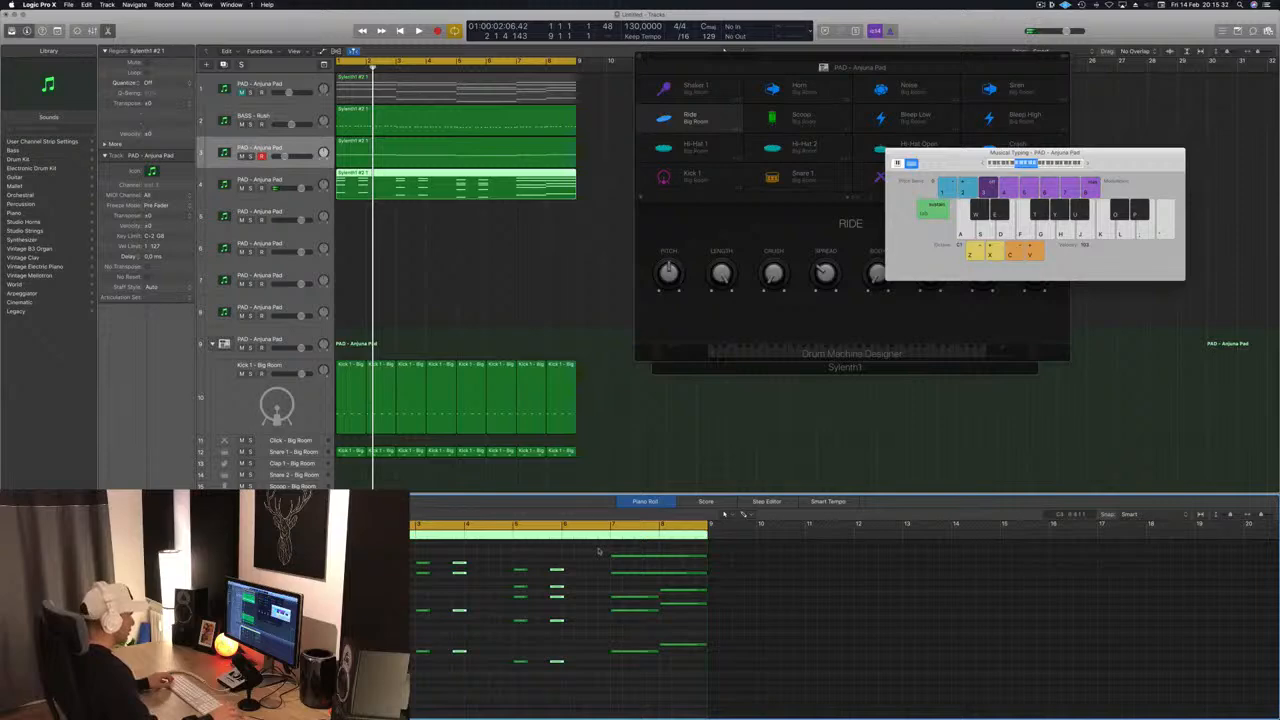
- Shorten the bar 7 chord notes in the track 4 region into a stab and duplicate it half a bar later
left_click_drag(706, 556, 637, 570)
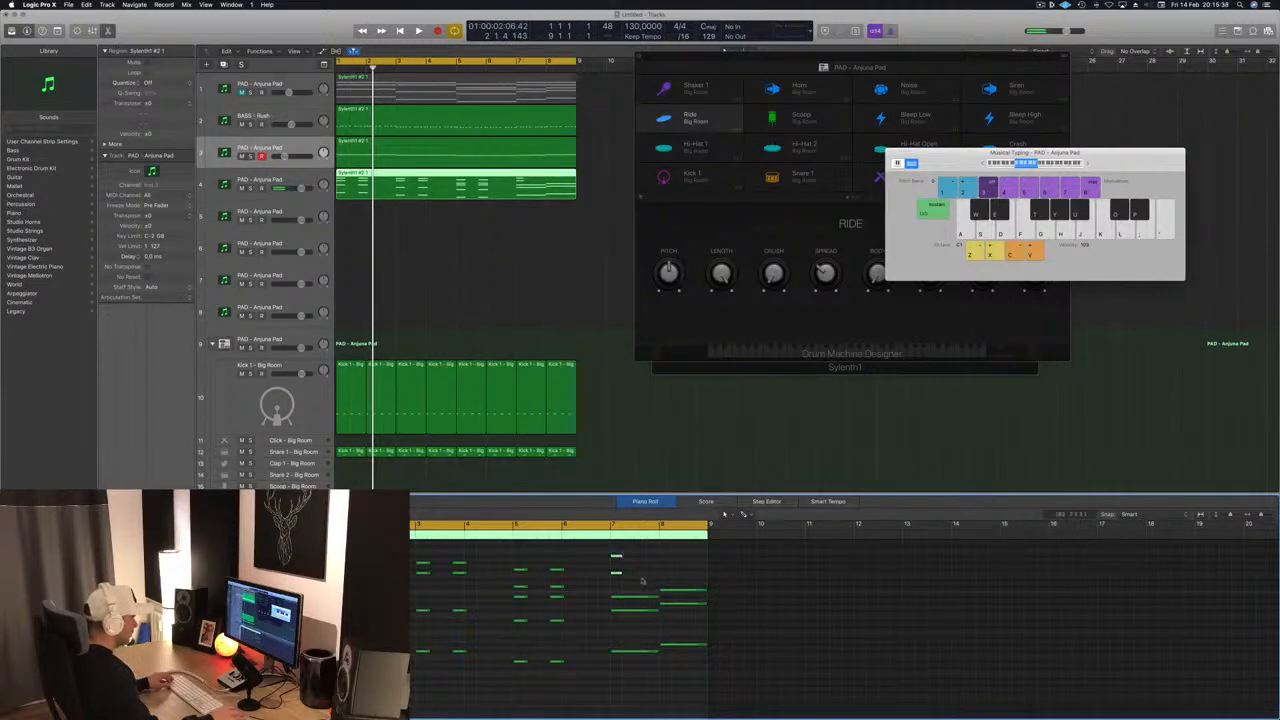
left_click_drag(658, 597, 621, 600)
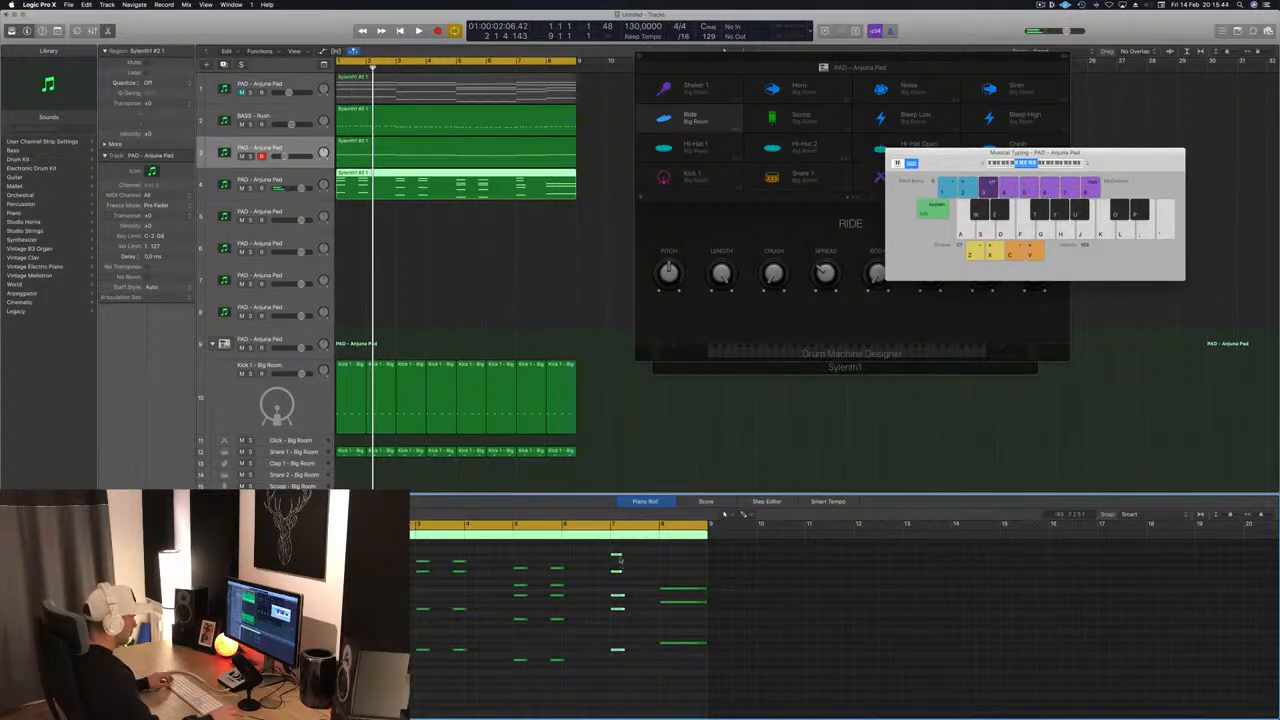
left_click_drag(643, 557, 626, 557)
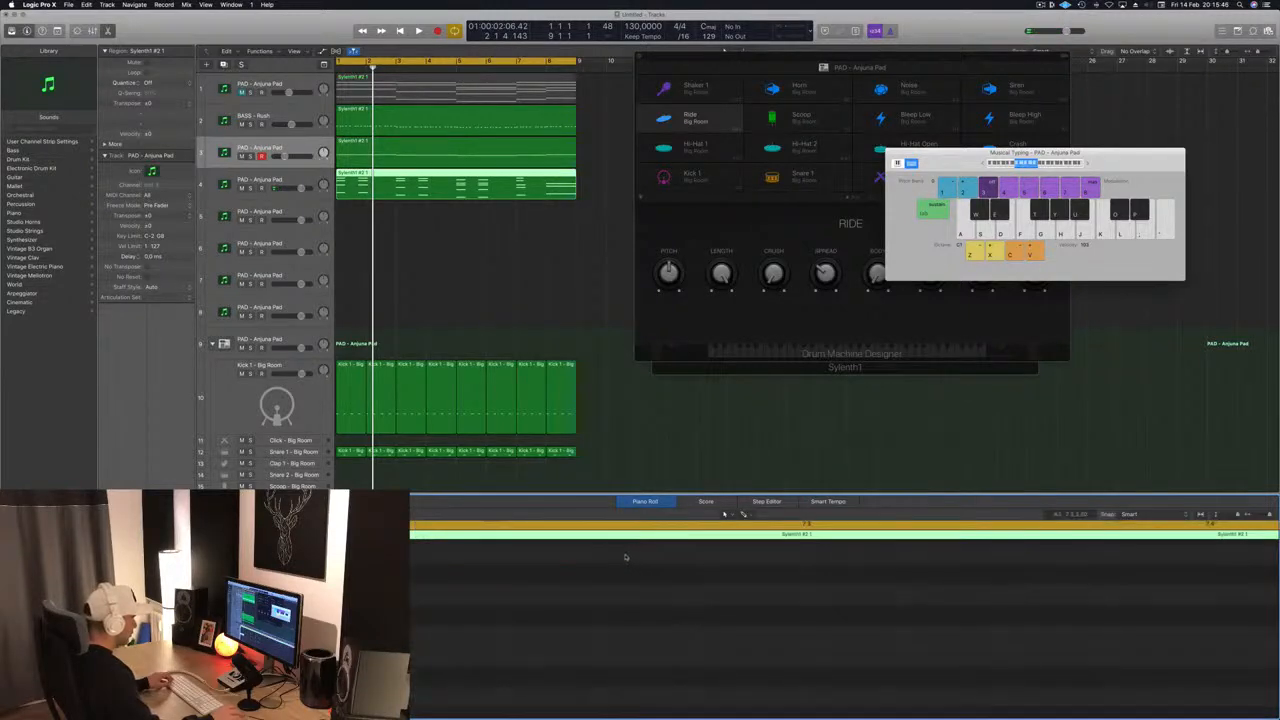
left_click(547, 577, "ctrl+alt")
scroll(495, 601, "left", 6)
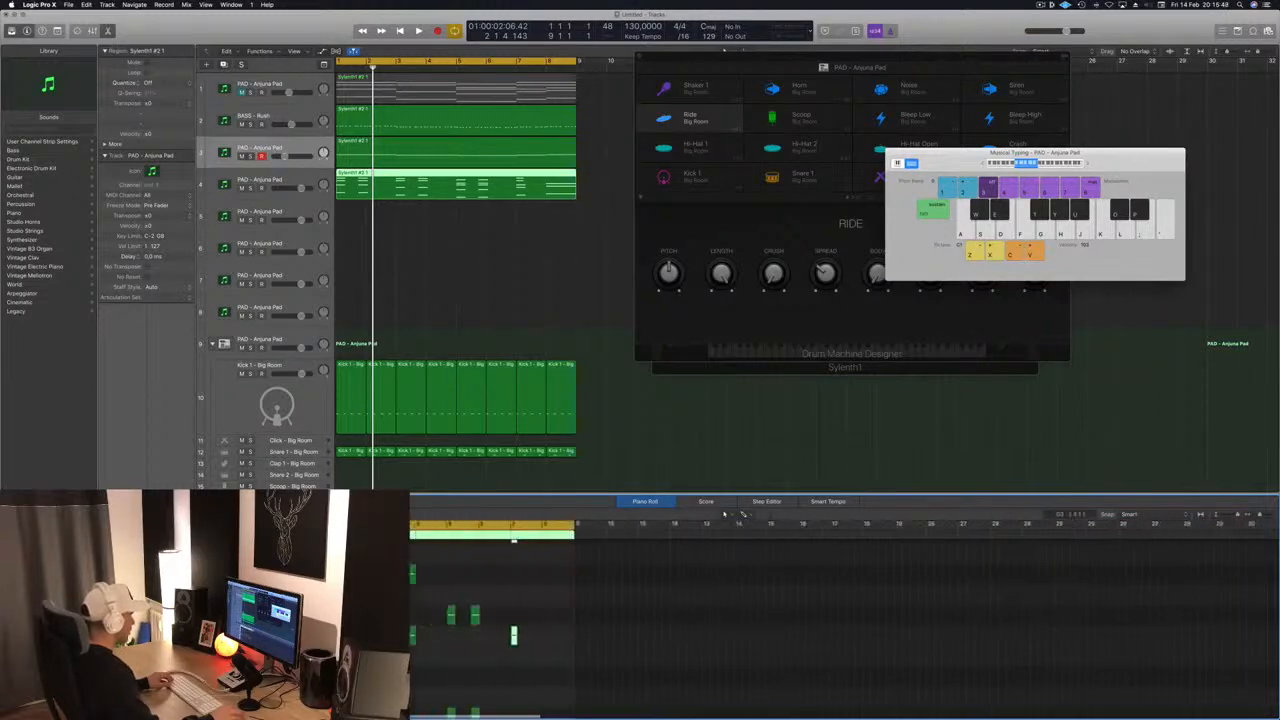
scroll(495, 601, "down", 3)
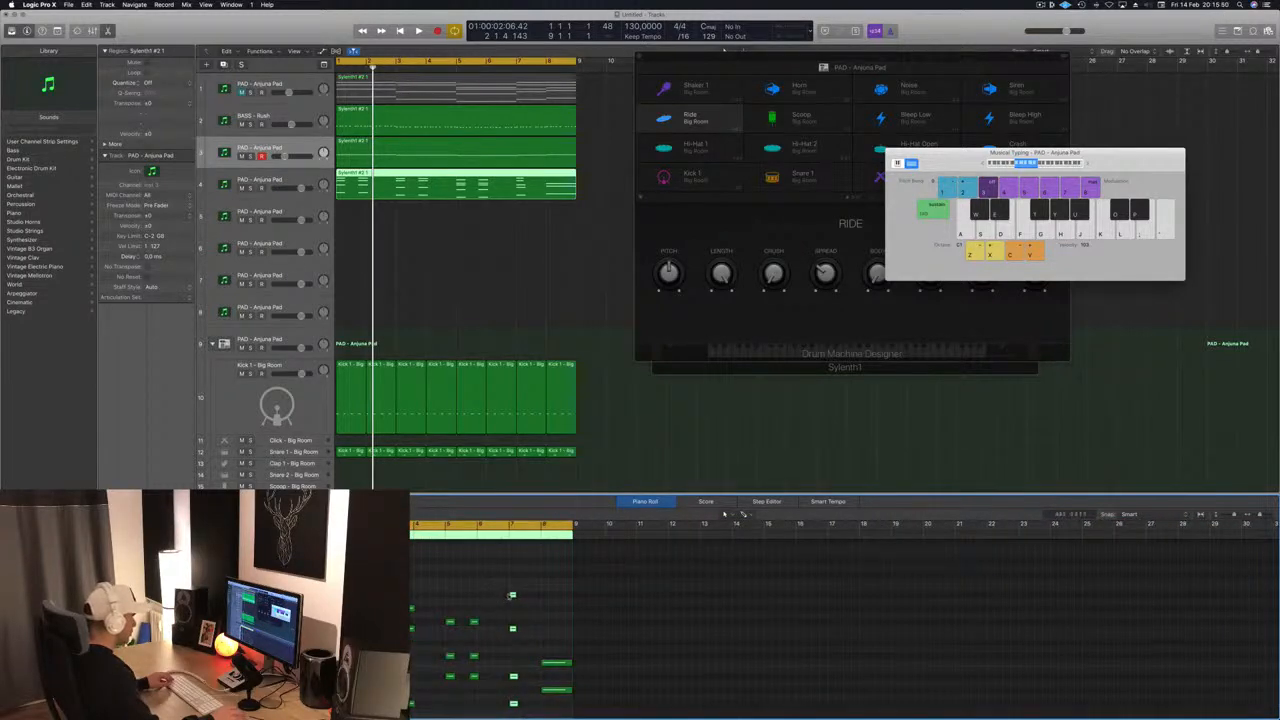
left_click_drag(512, 595, 529, 597)
- Shorten the bar 8 chord in the track 4 region into a stab and duplicate it half a bar later
left_click_drag(556, 640, 571, 714)
scroll(556, 613, "down", 4)
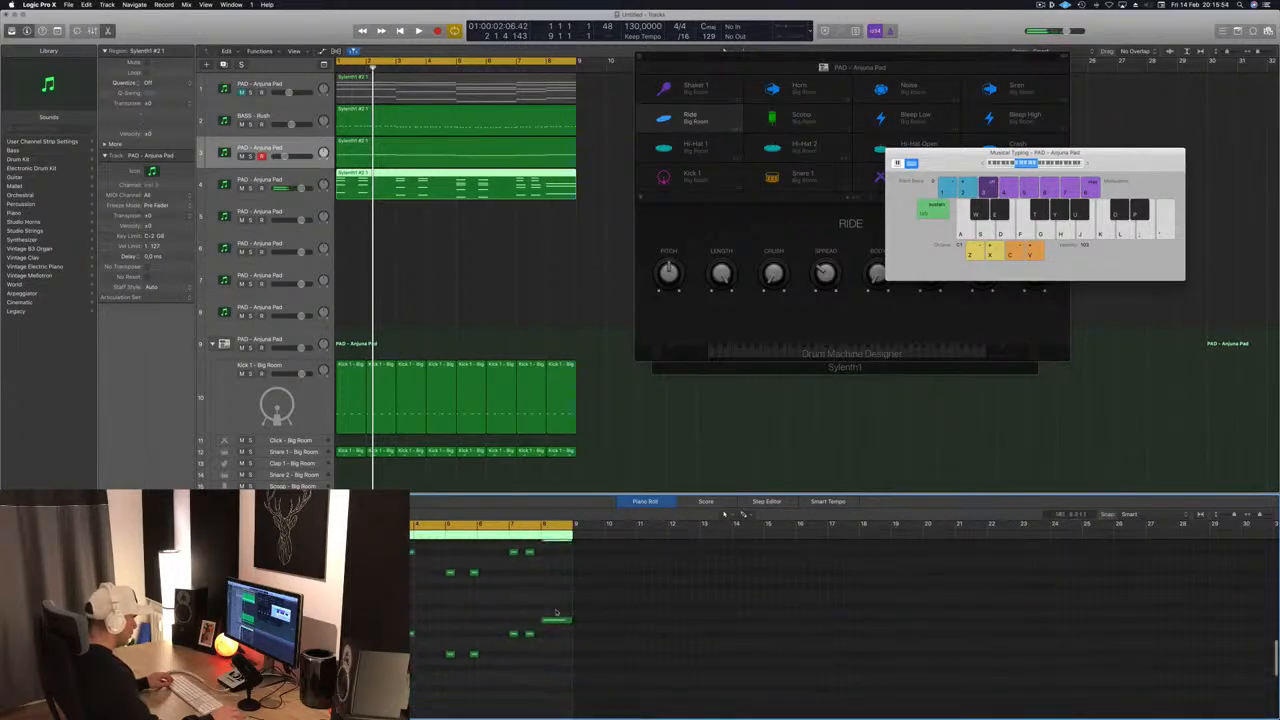
scroll(556, 611, "down", 3)
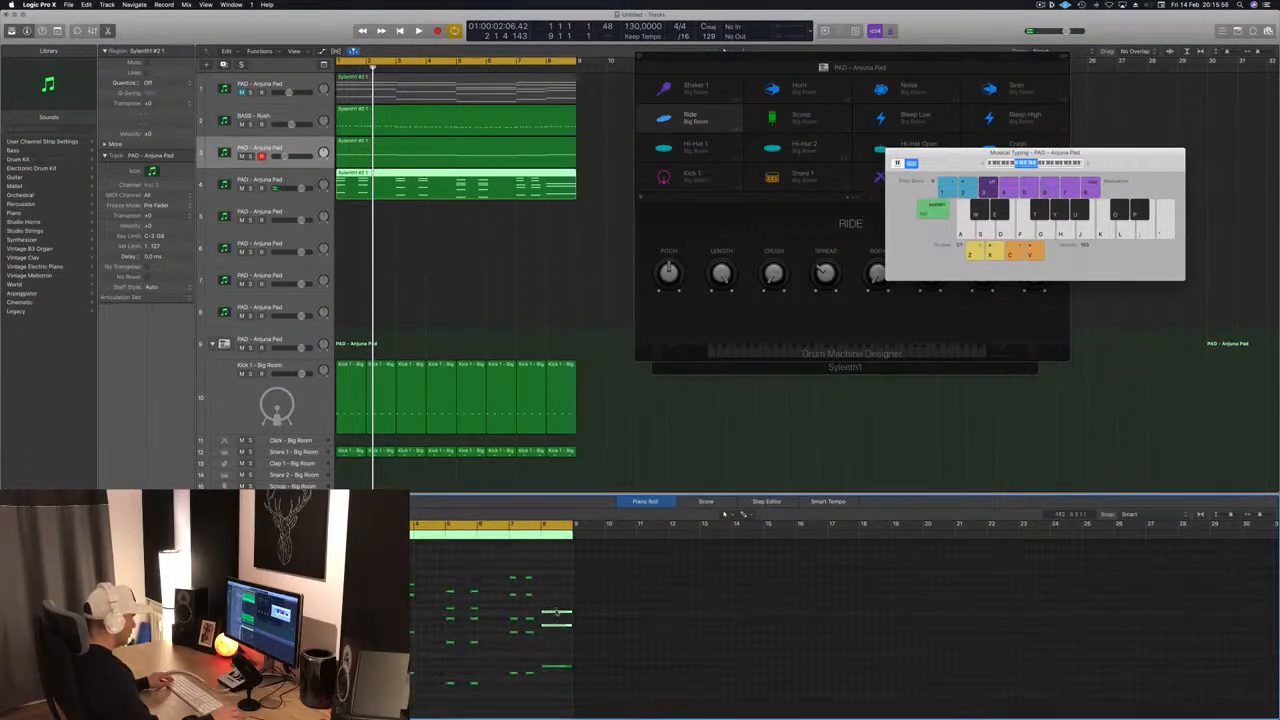
left_click(566, 95)
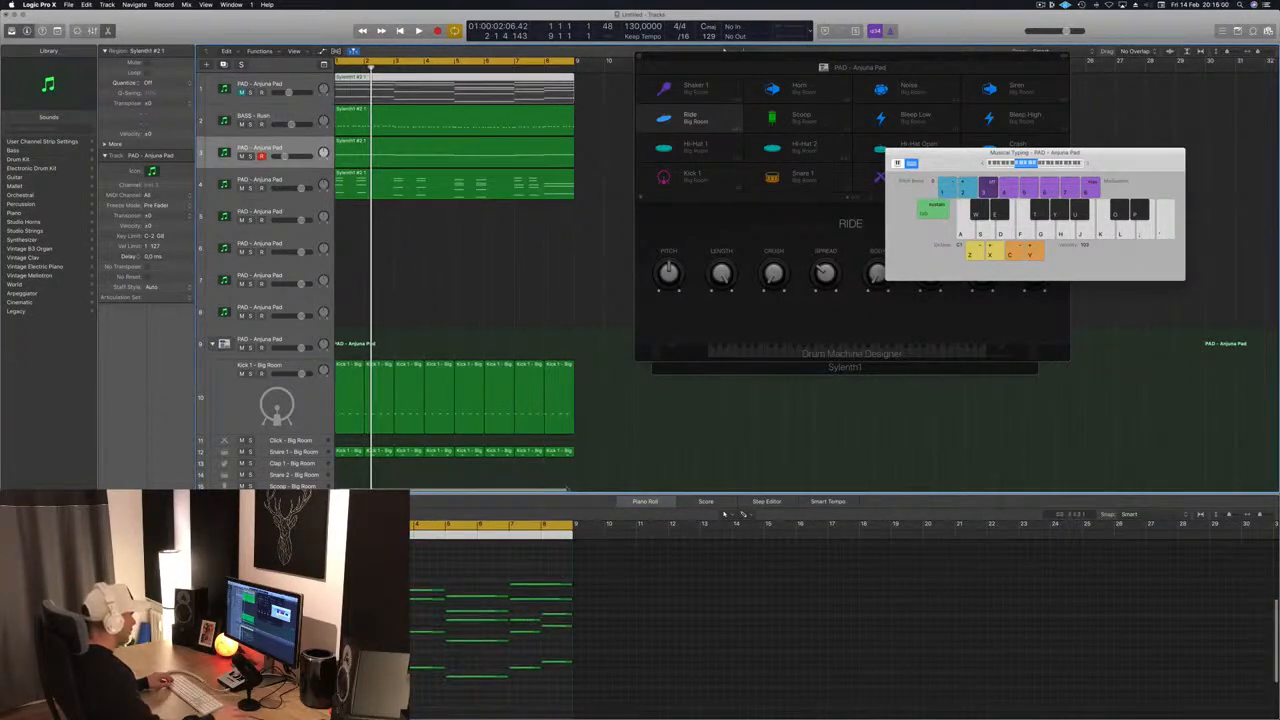
left_click(545, 190)
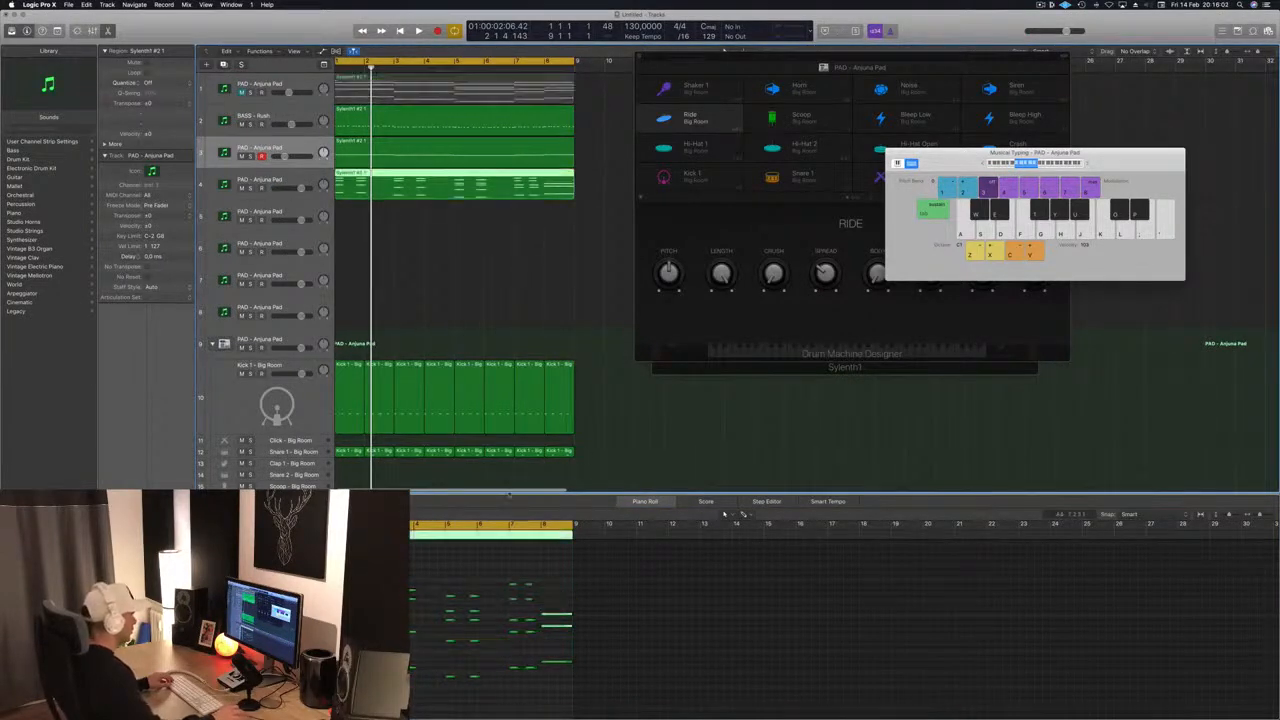
left_click_drag(540, 578, 560, 610)
scroll(555, 615, "down", 1)
- Select track 4 and audition the chord stabs with the mix from the start
left_click(299, 182)
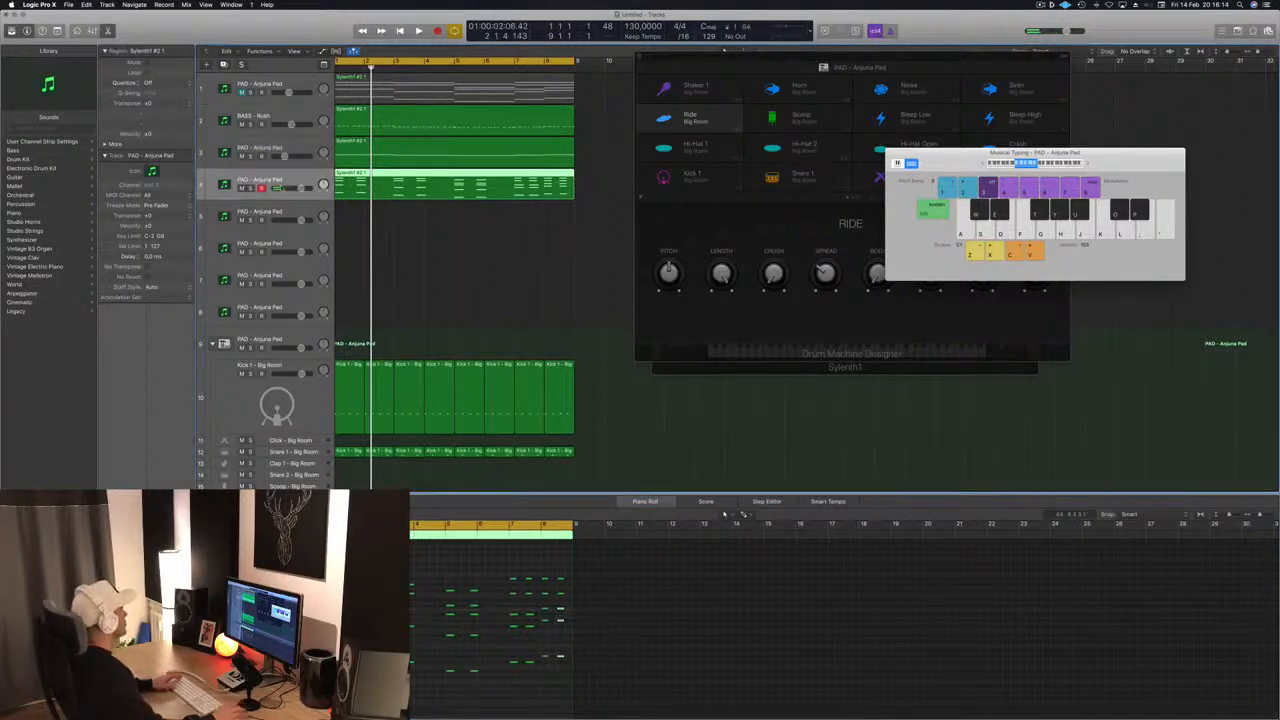
key("Return")
key("space")
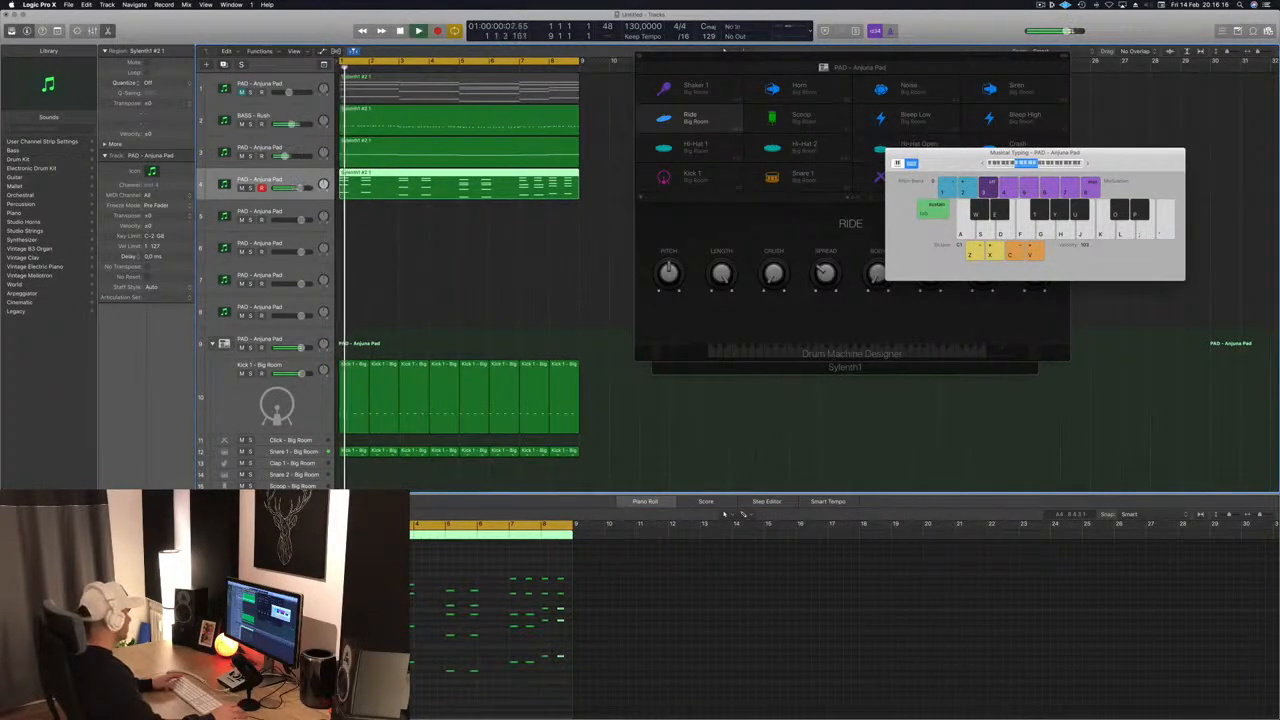
left_click(125, 536)
key("space")
- Open Sylenth1 on track 4, load the LEAD - Basic Super Saw preset, and play the groove with it
left_click_drag(262, 47, 802, 165)
left_click(783, 243)
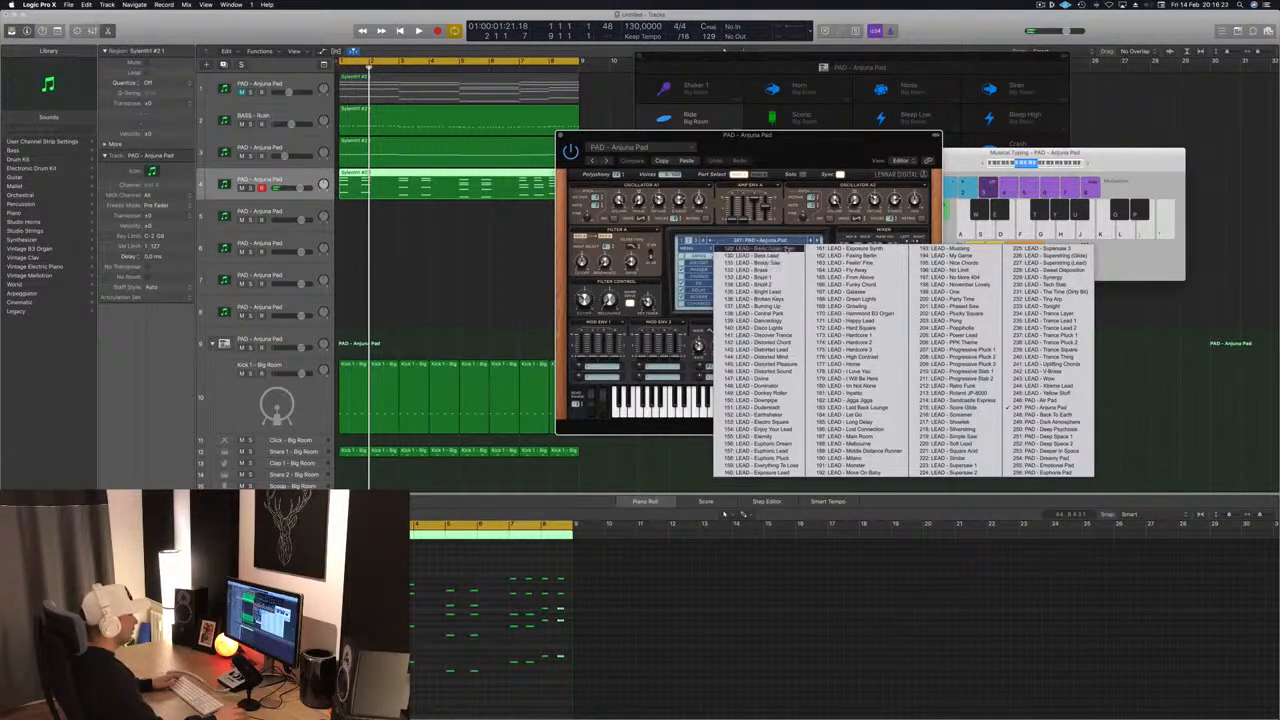
left_click(788, 249)
key("space")
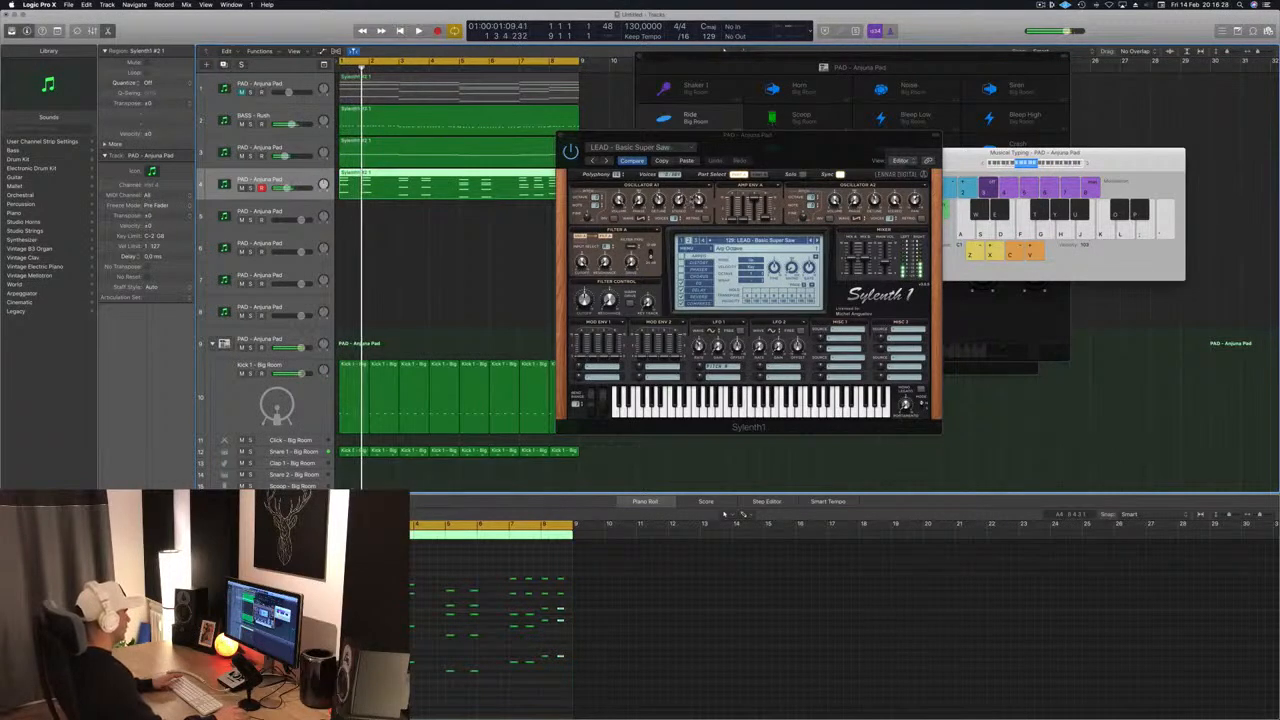
left_click_drag(817, 147, 775, 160)
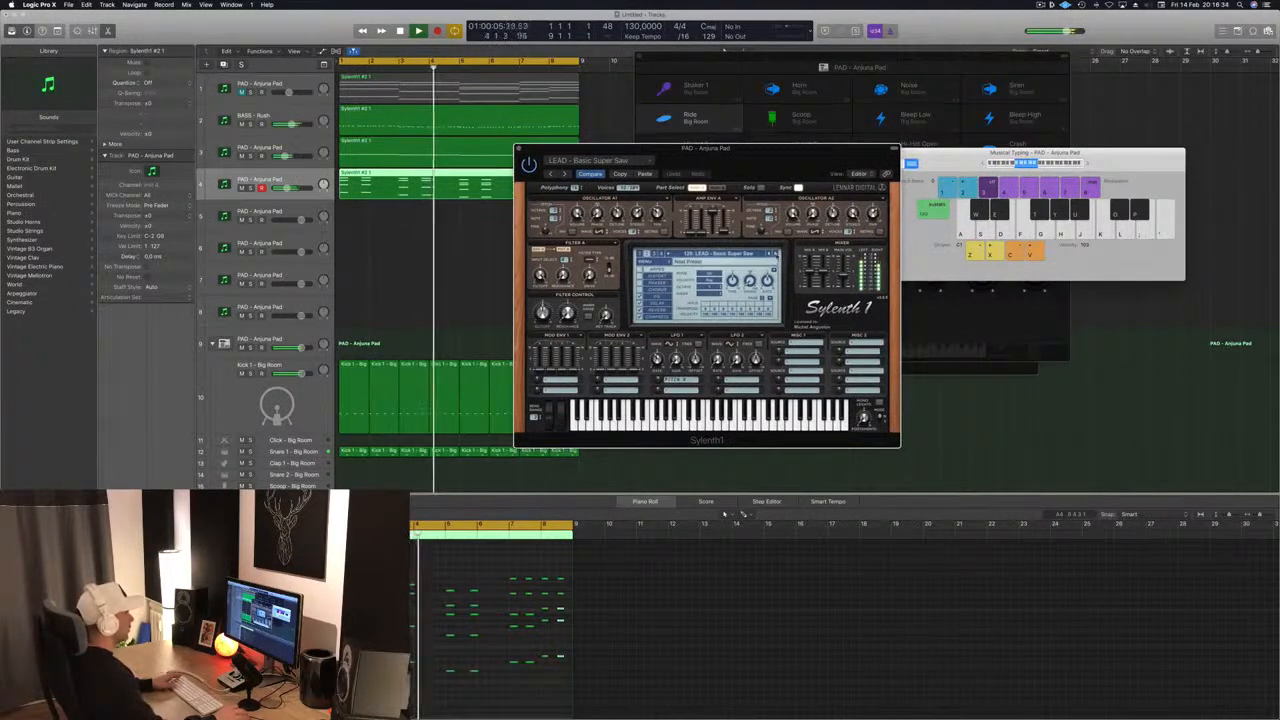
- Step through the following LEAD presets during playback and settle on LEAD - Brass for track 4
left_click(776, 254)
left_click(776, 254)
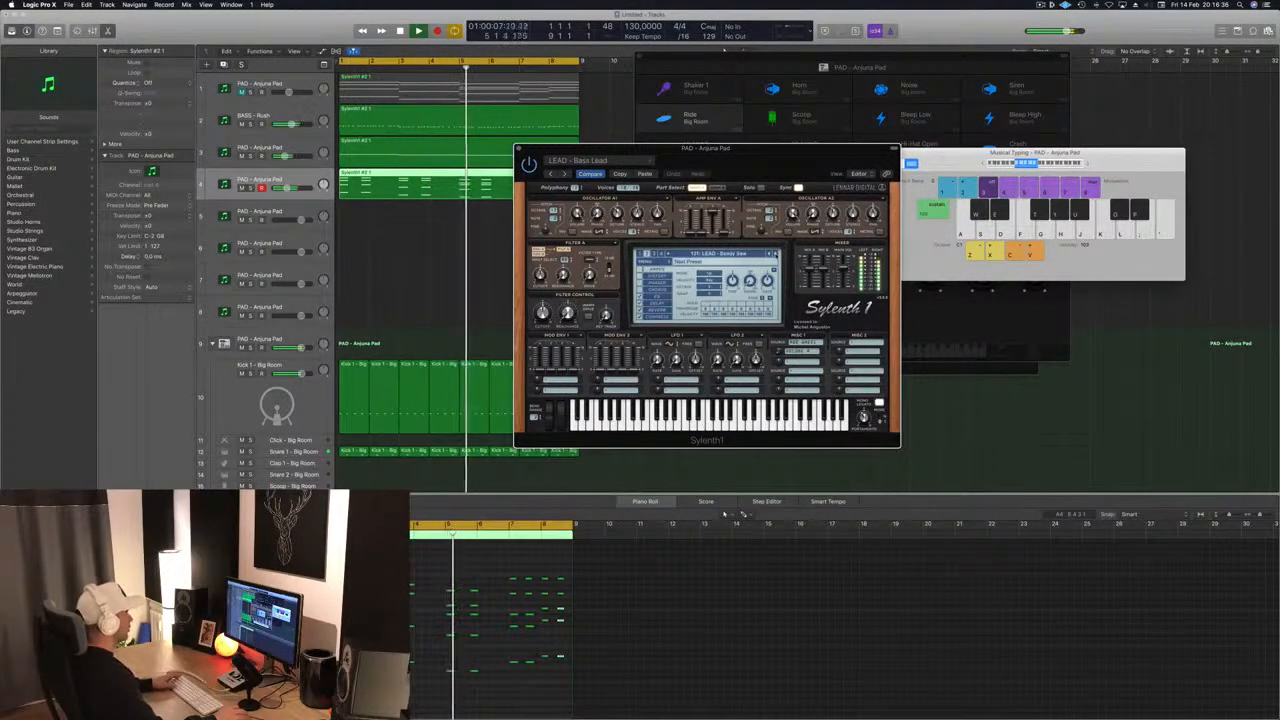
left_click(776, 254)
left_click(776, 254)
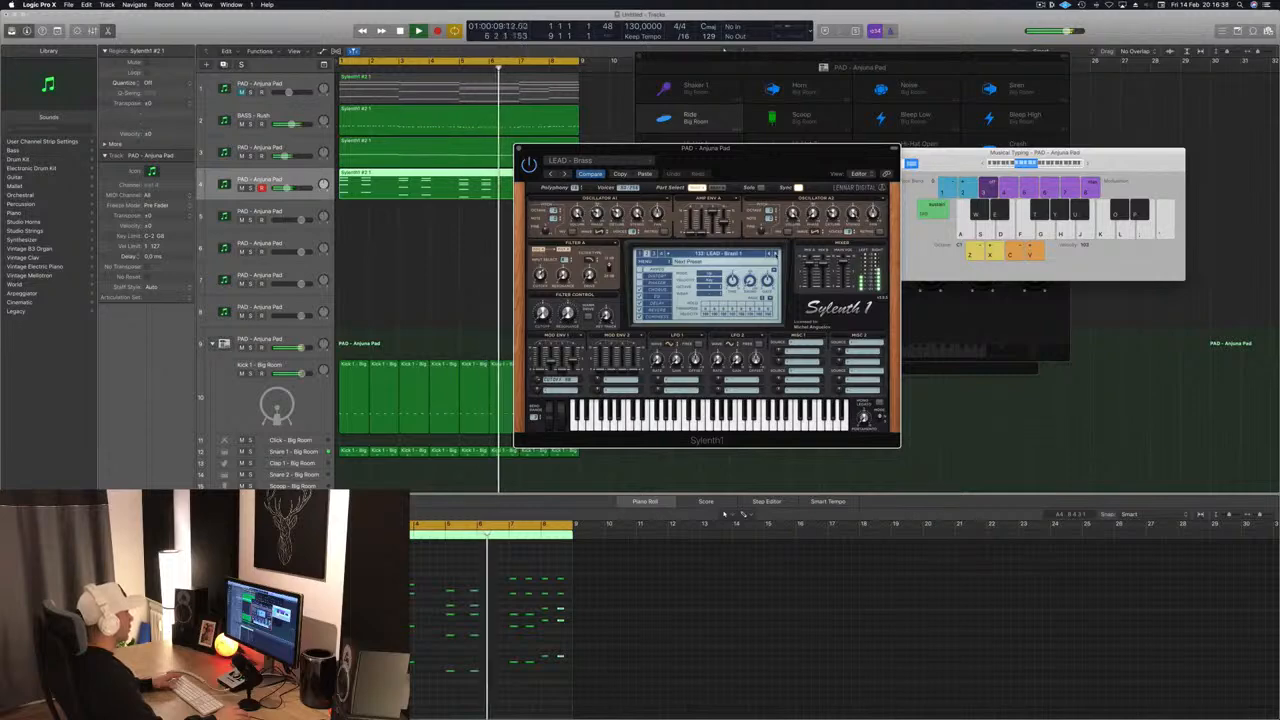
left_click(770, 254)
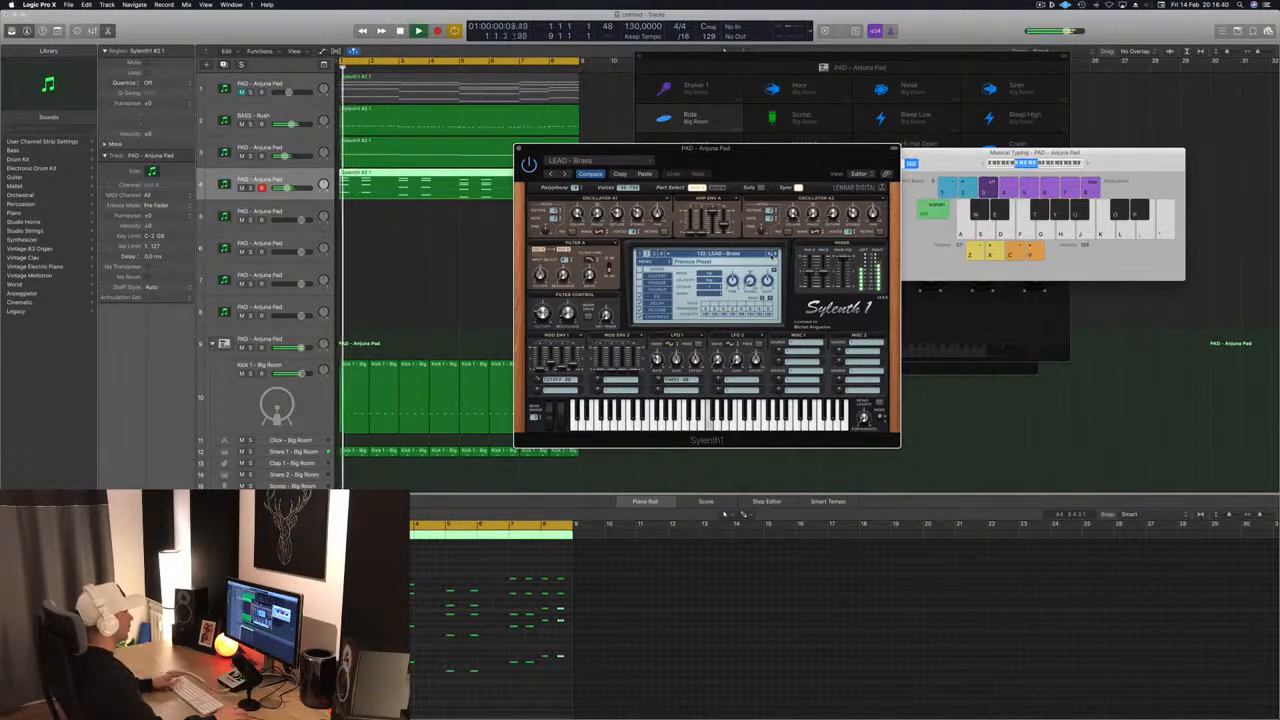
left_click(520, 512)
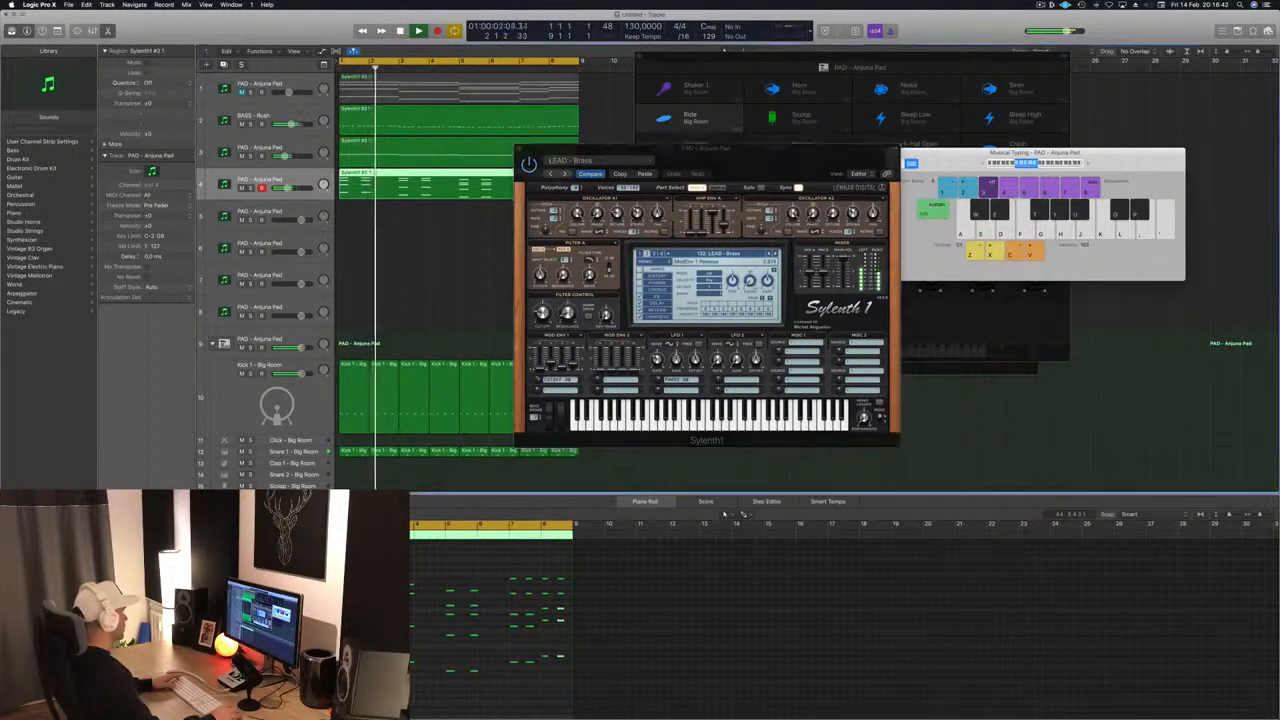
- Lengthen all chord stab notes in the track 4 region and audition the track soloed
key("space")
left_click_drag(342, 564, 570, 702)
left_click_drag(476, 591, 490, 591)
key("space")
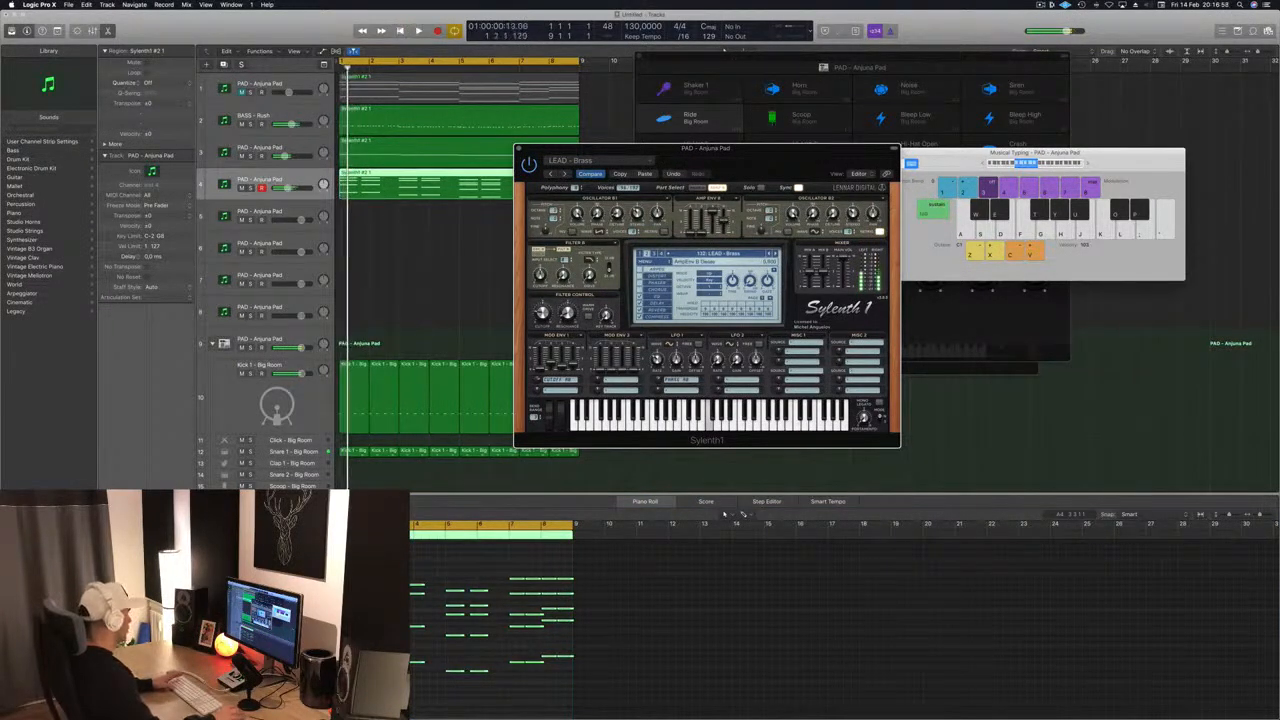
key("ctrl+s")
key("space")
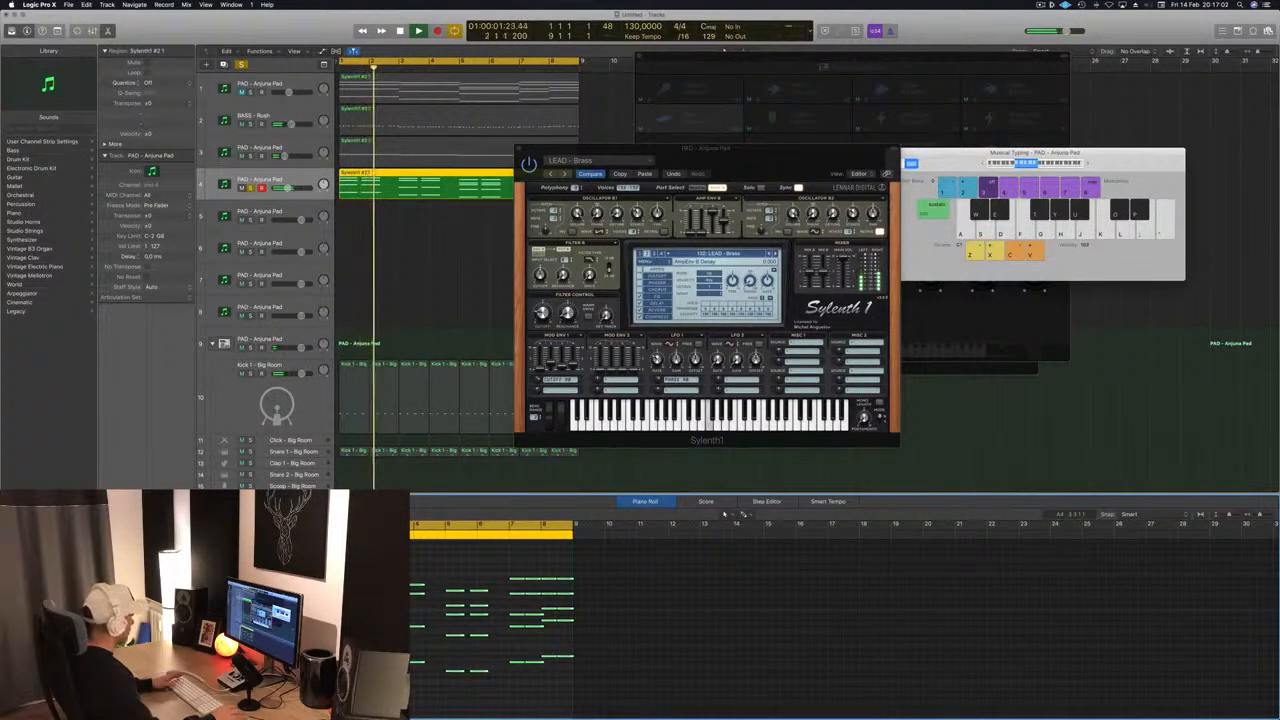
- Unsolo track 4 and audition the LEAD presets after Brass with the full mix, up to LEAD - Distorted Chord
key("ctrl+s")
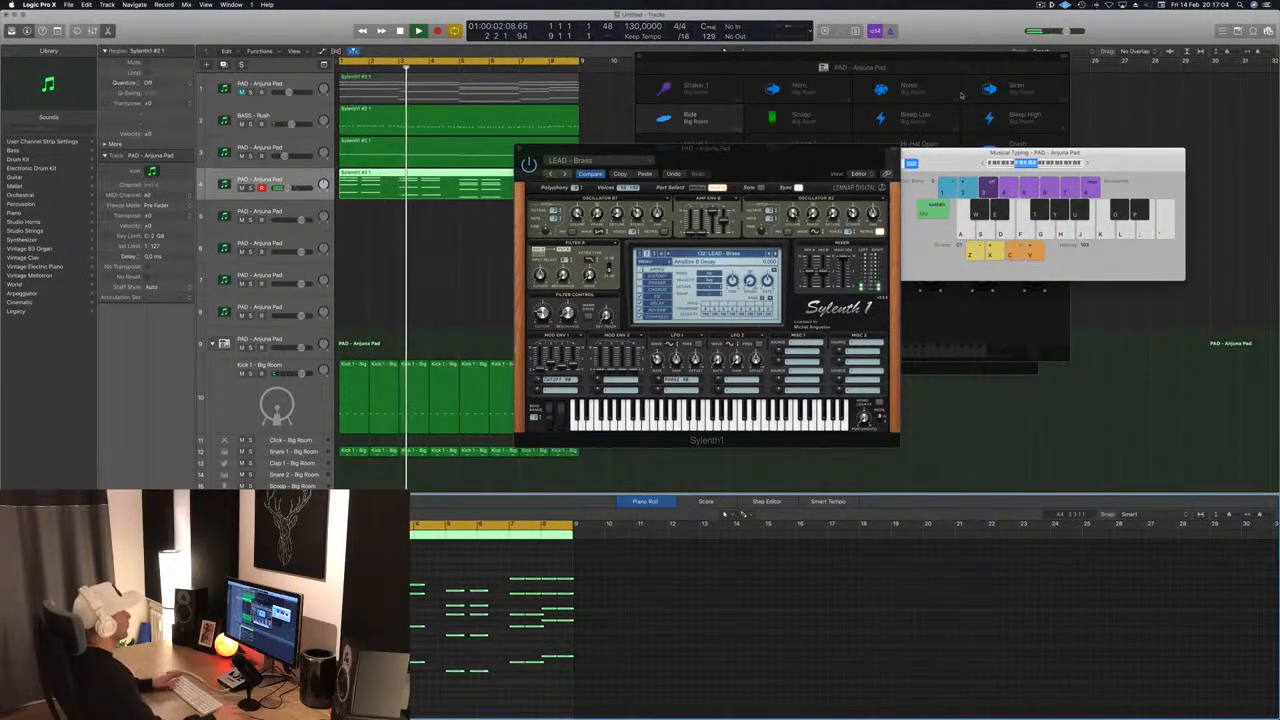
left_click_drag(795, 152, 731, 97)
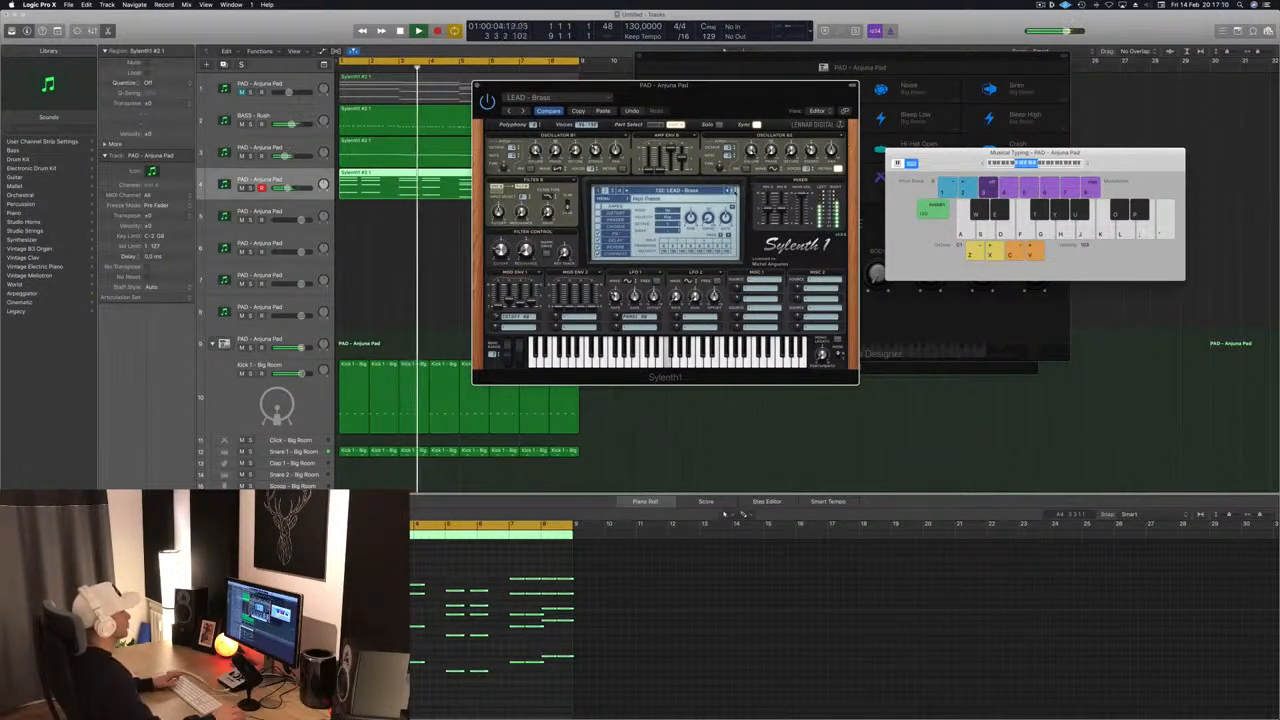
key("Return")
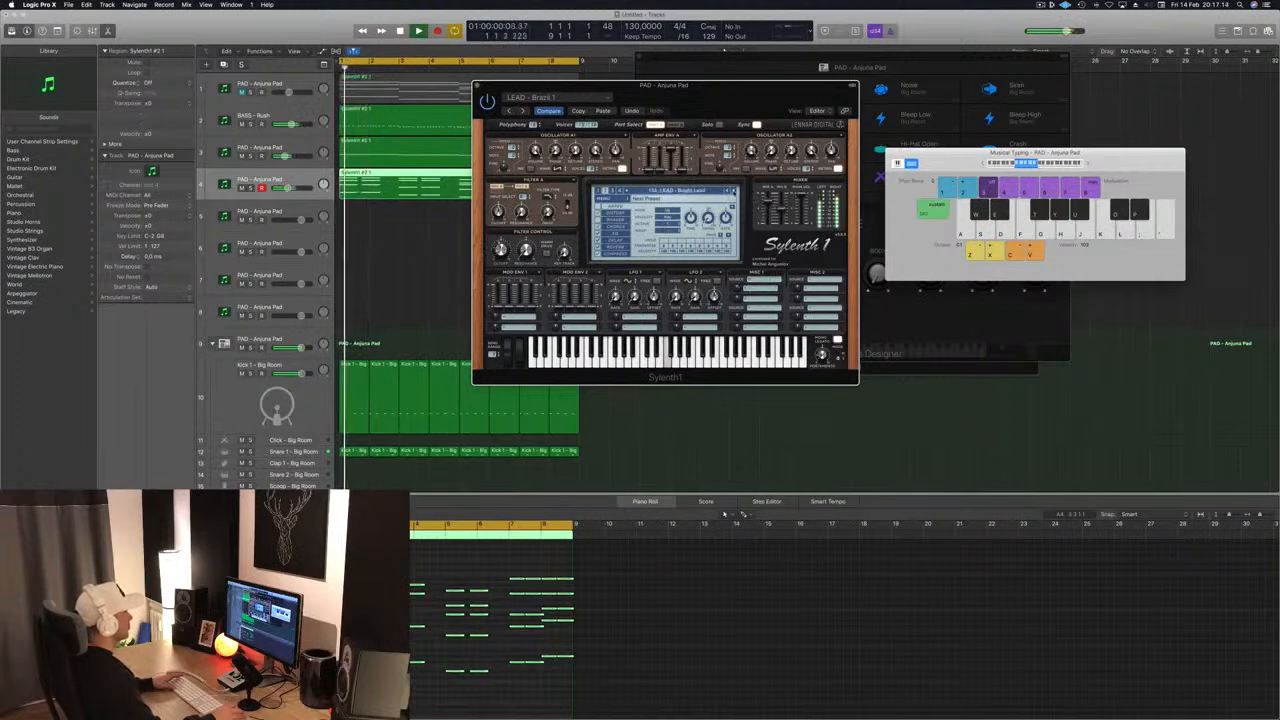
left_click(734, 191)
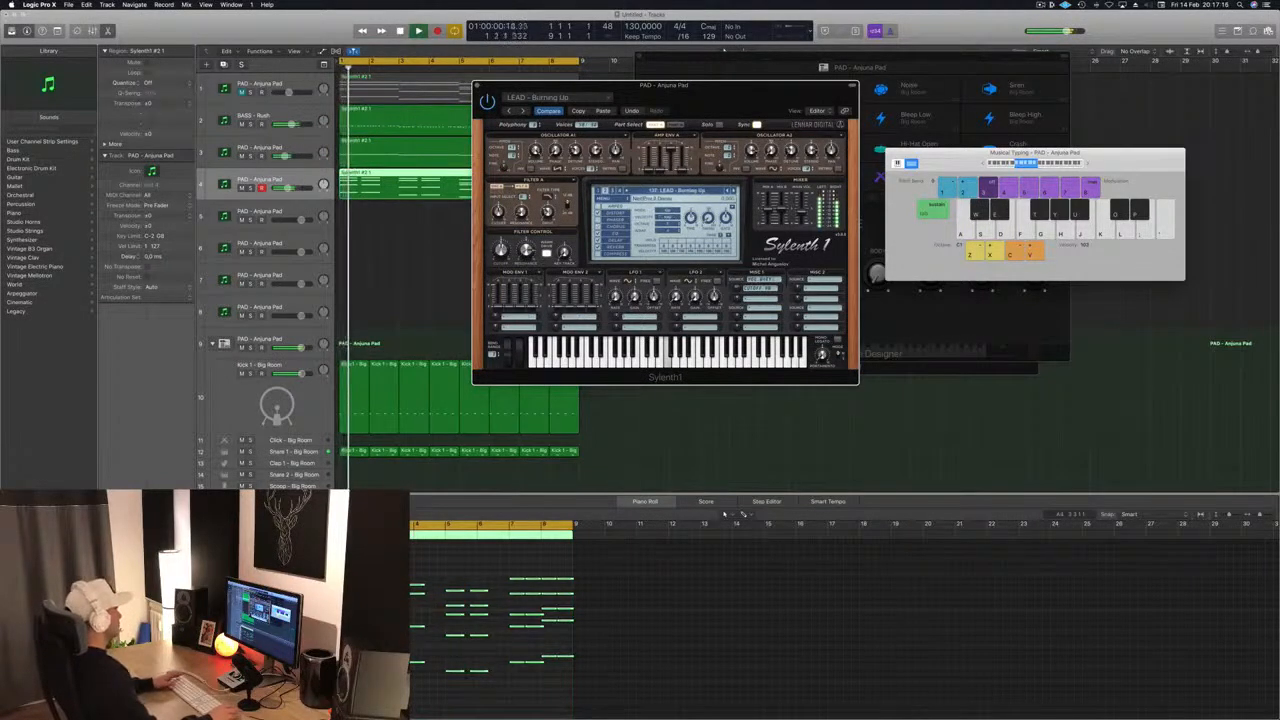
left_click(640, 560)
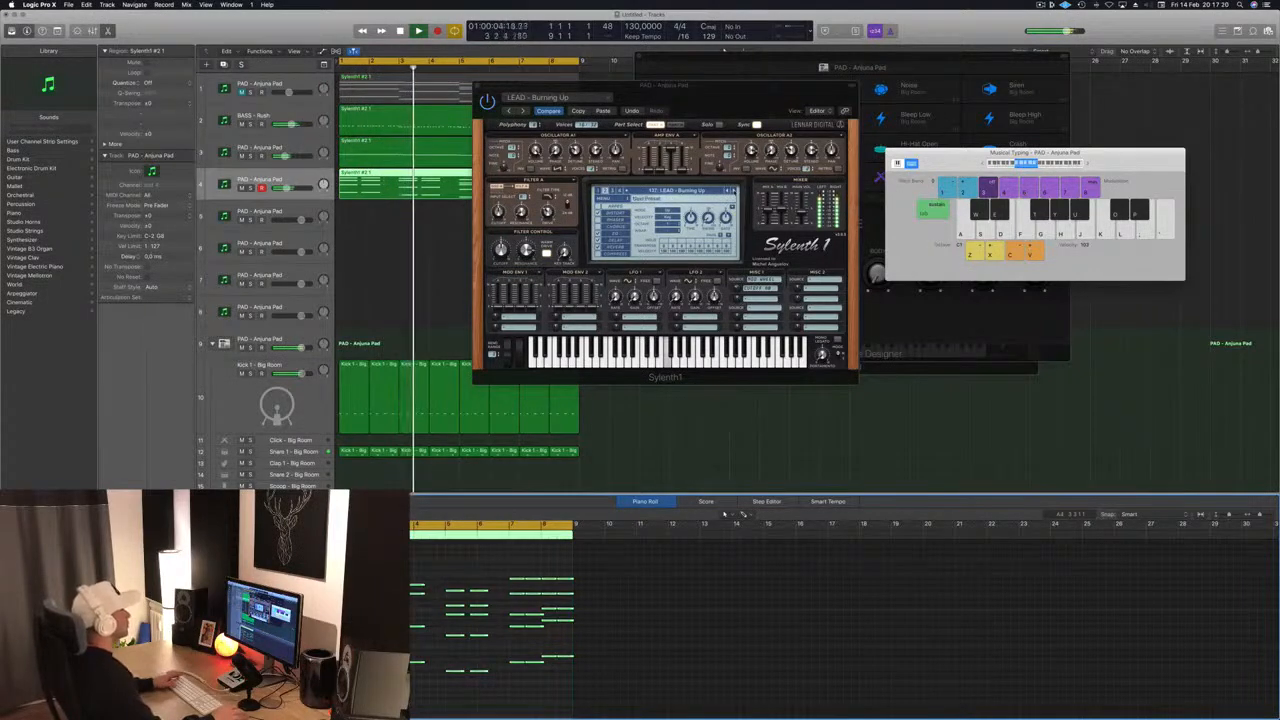
left_click(734, 191)
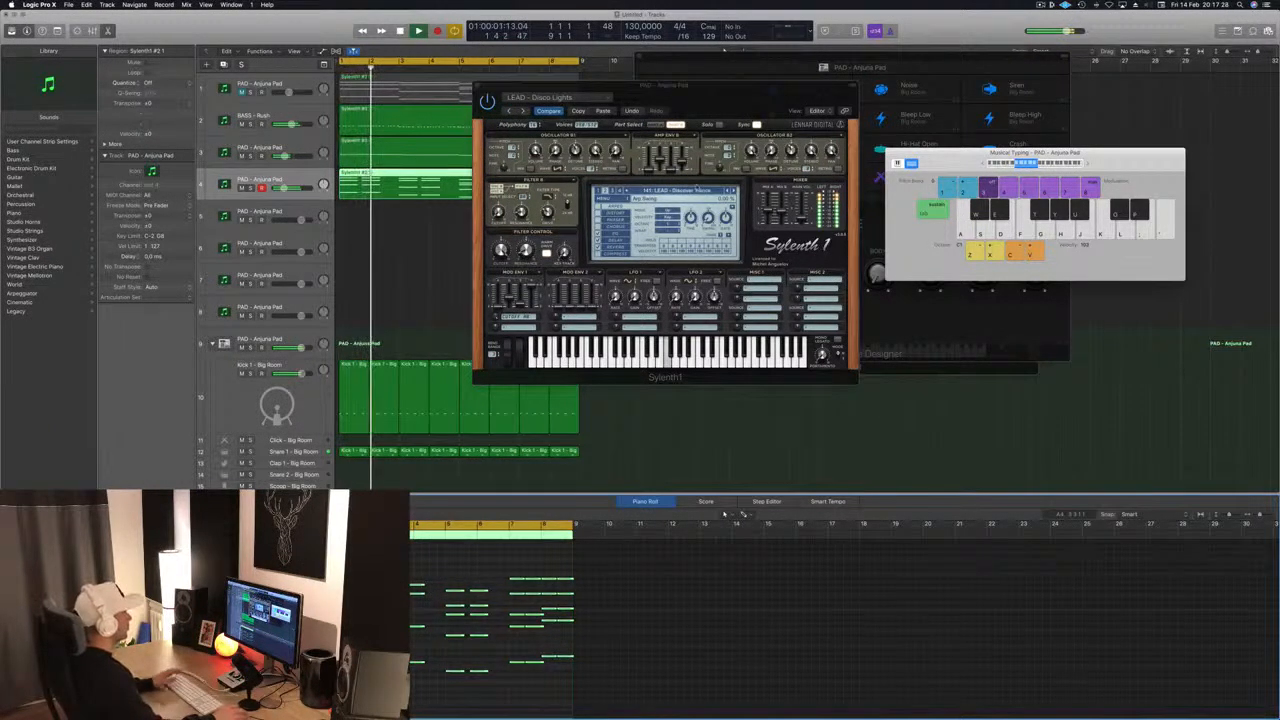
left_click_drag(708, 98, 723, 147)
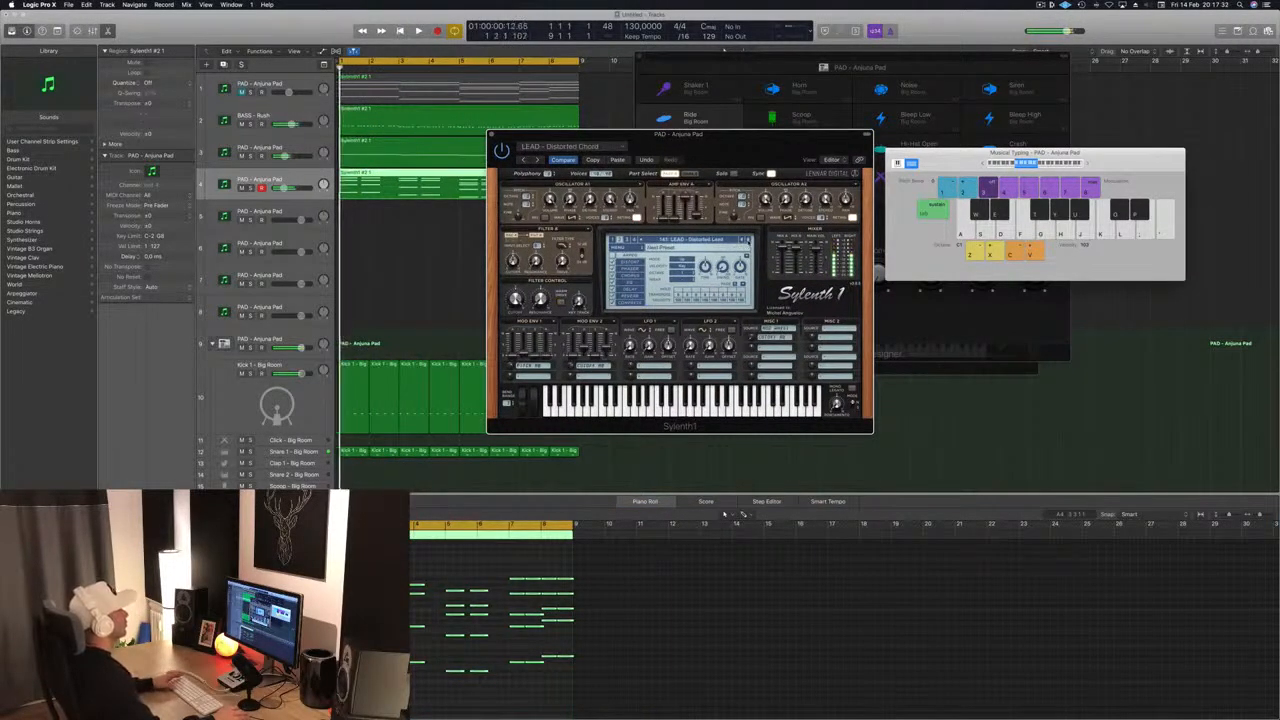
- Step on through the LEAD presets on track 4 to LEAD - Divine, restarting playback between presets
key("space")
left_click(748, 240)
key("space")
key("space")
left_click(748, 240)
key("space")
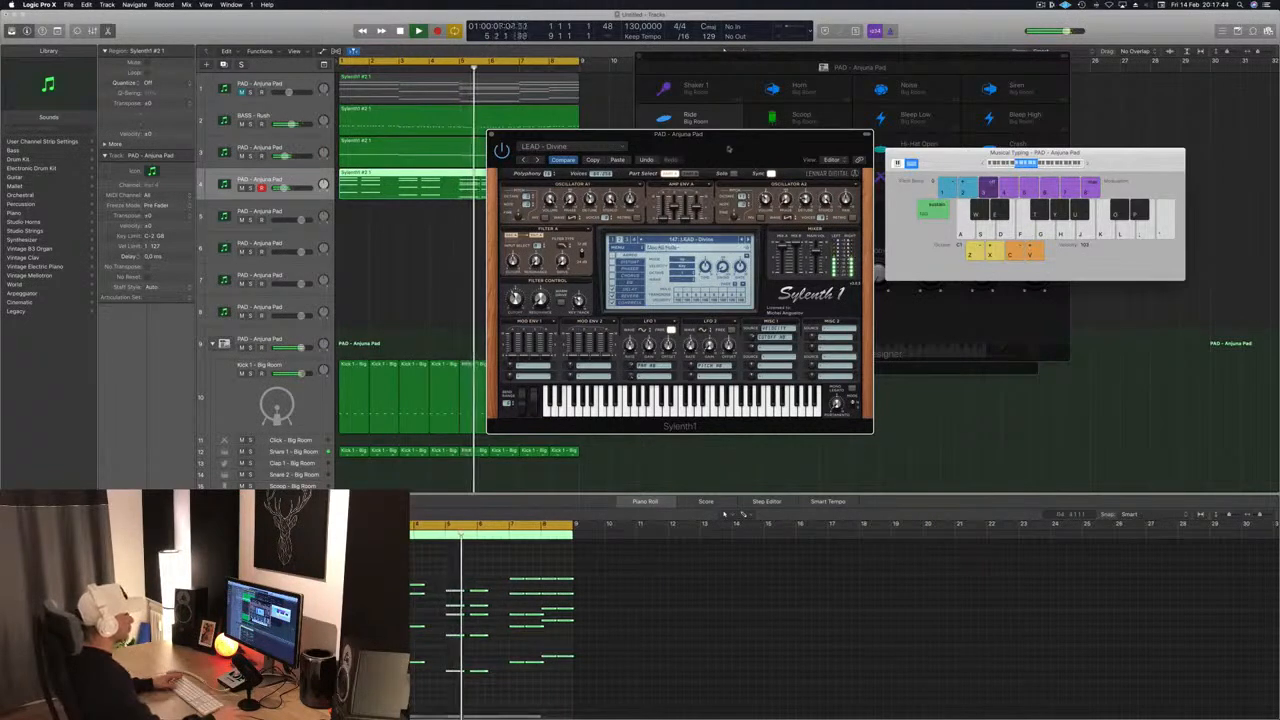
- Move the Sylenth1 window aside and audition the presets from LEAD - Divine to LEAD - From Above
left_click_drag(680, 134, 854, 111)
key("Return")
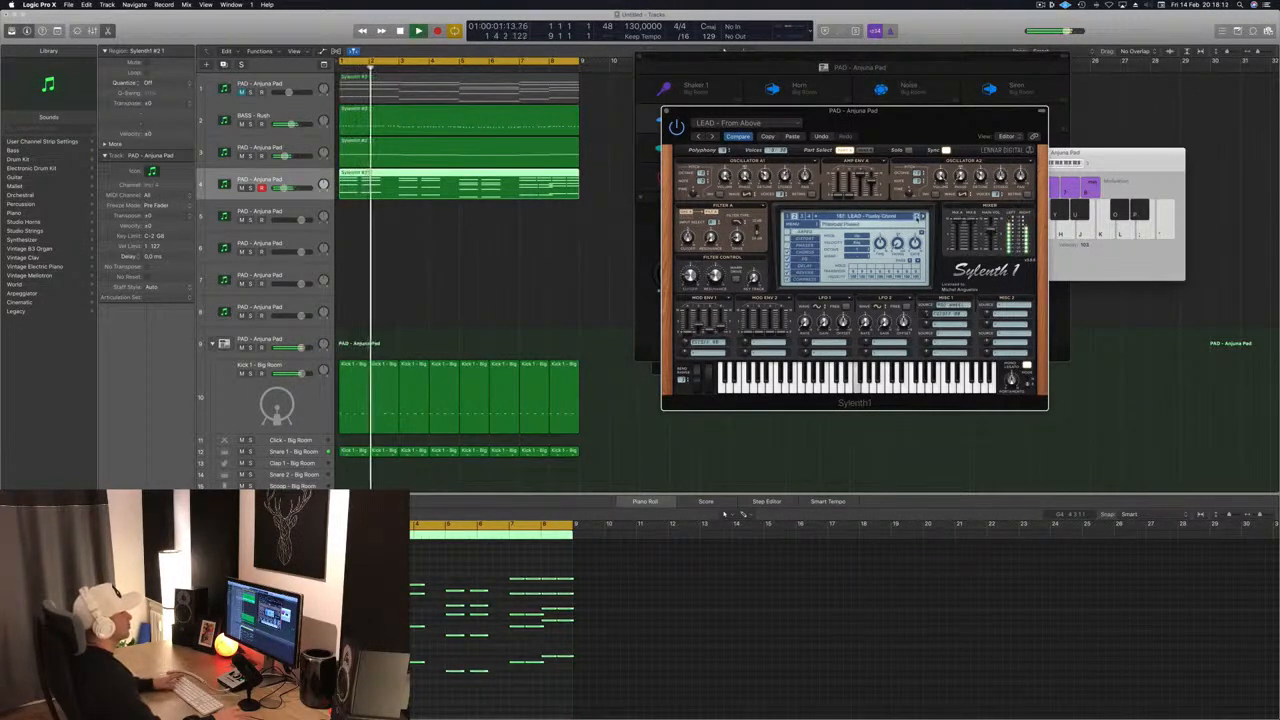
key("space")
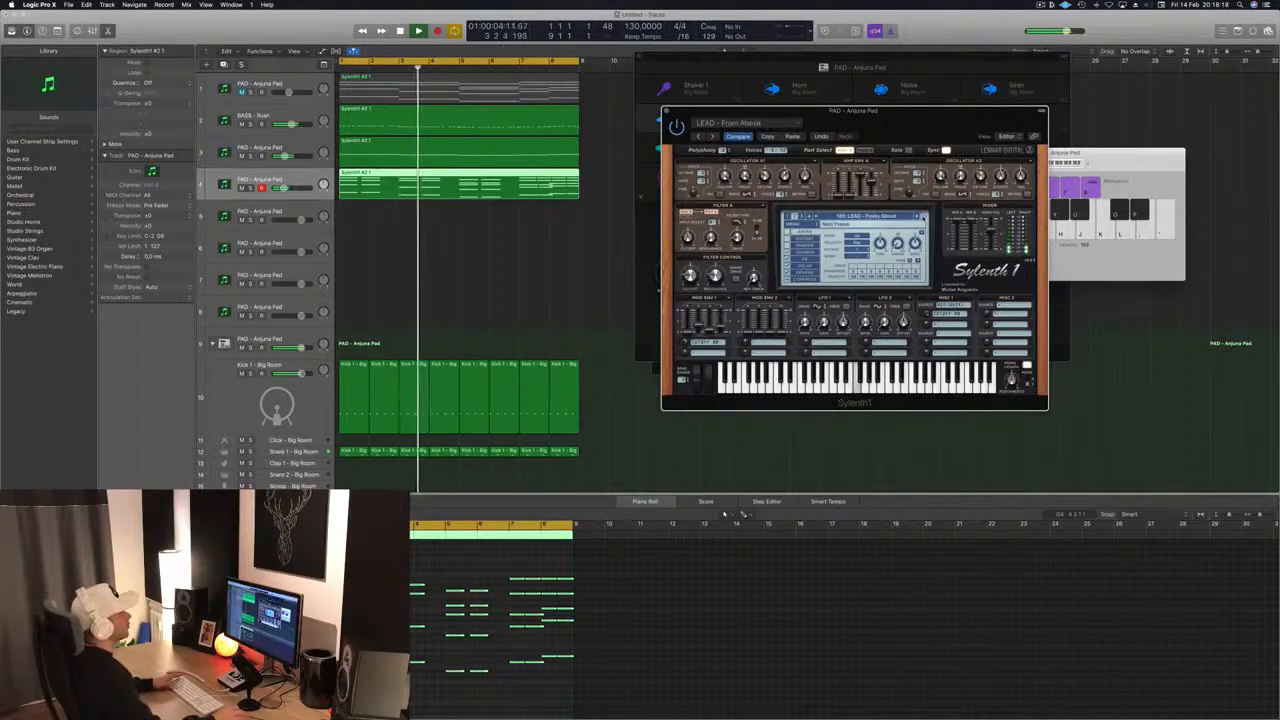
- Step through the presets after LEAD - From Above up to LEAD - Im Not Alone, restarting playback to compare them
key("space")
key("space")
left_click(923, 217)
left_click(923, 217)
left_click(923, 217)
key("space")
key("space")
left_click(923, 217)
key("space")
key("space")
key("space")
key("space")
left_click(923, 217)
key("space")
key("space")
left_click(923, 217)
key("space")
key("space")
left_click(923, 217)
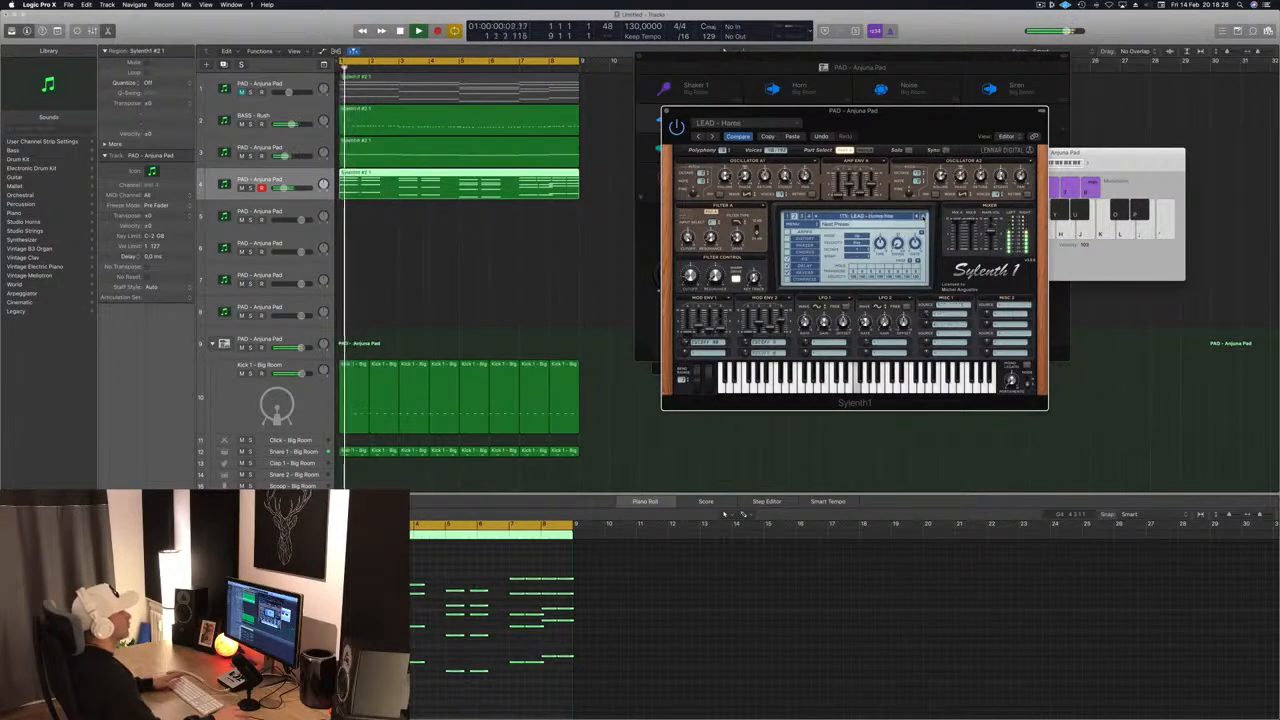
left_click(923, 217)
key("space")
key("space")
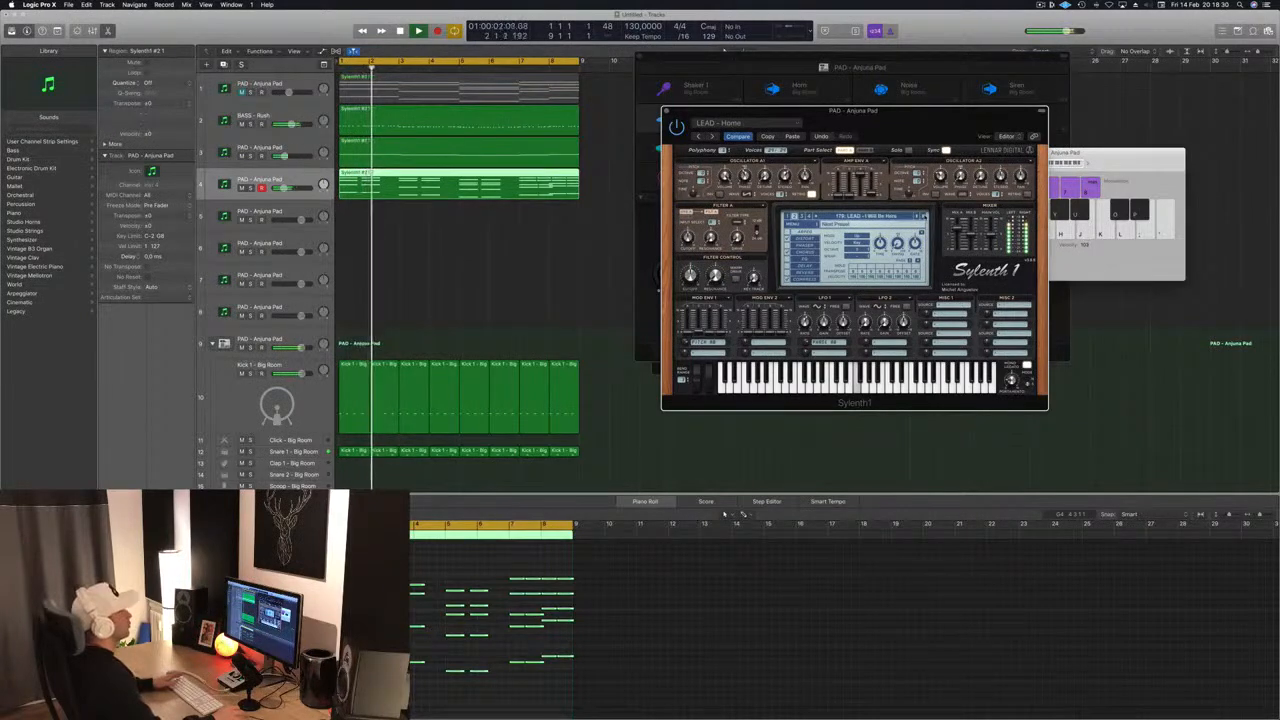
left_click(924, 217)
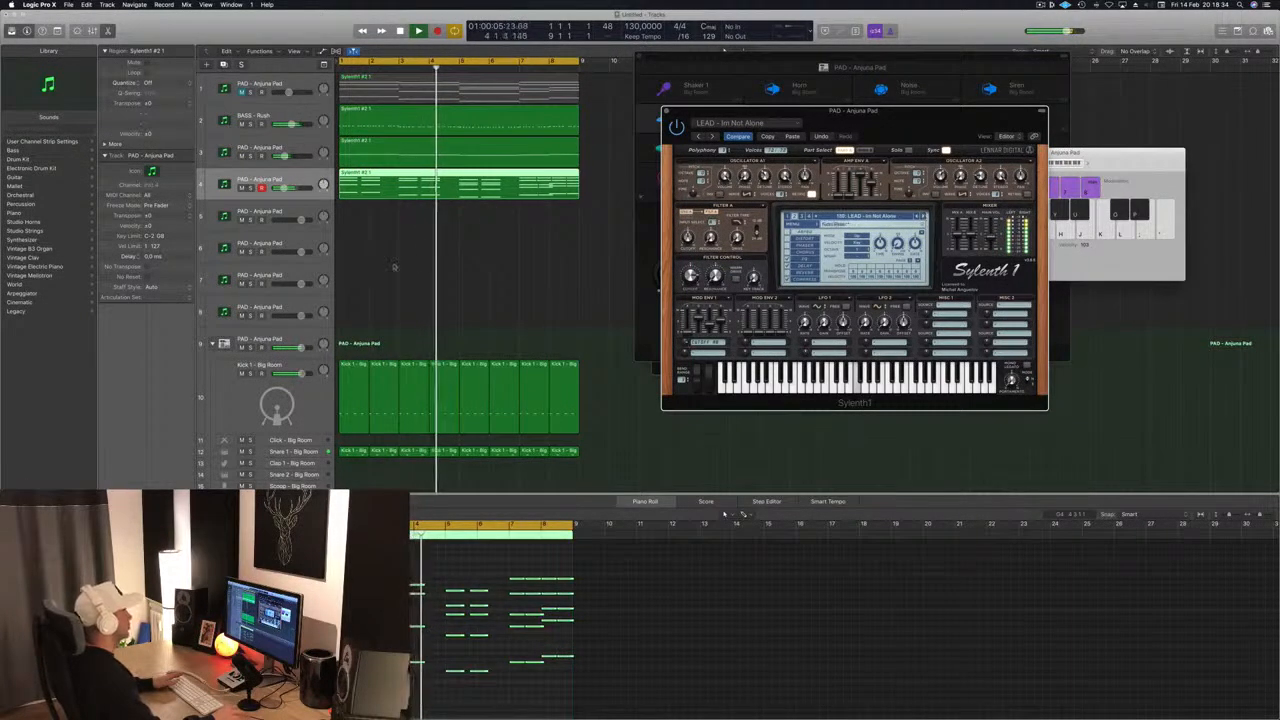
- Audition LEAD - Im Not Alone with the mix from the start while viewing the chord stabs in the Piano Roll
key("Return")
key("super+Right")
key("super+Right")
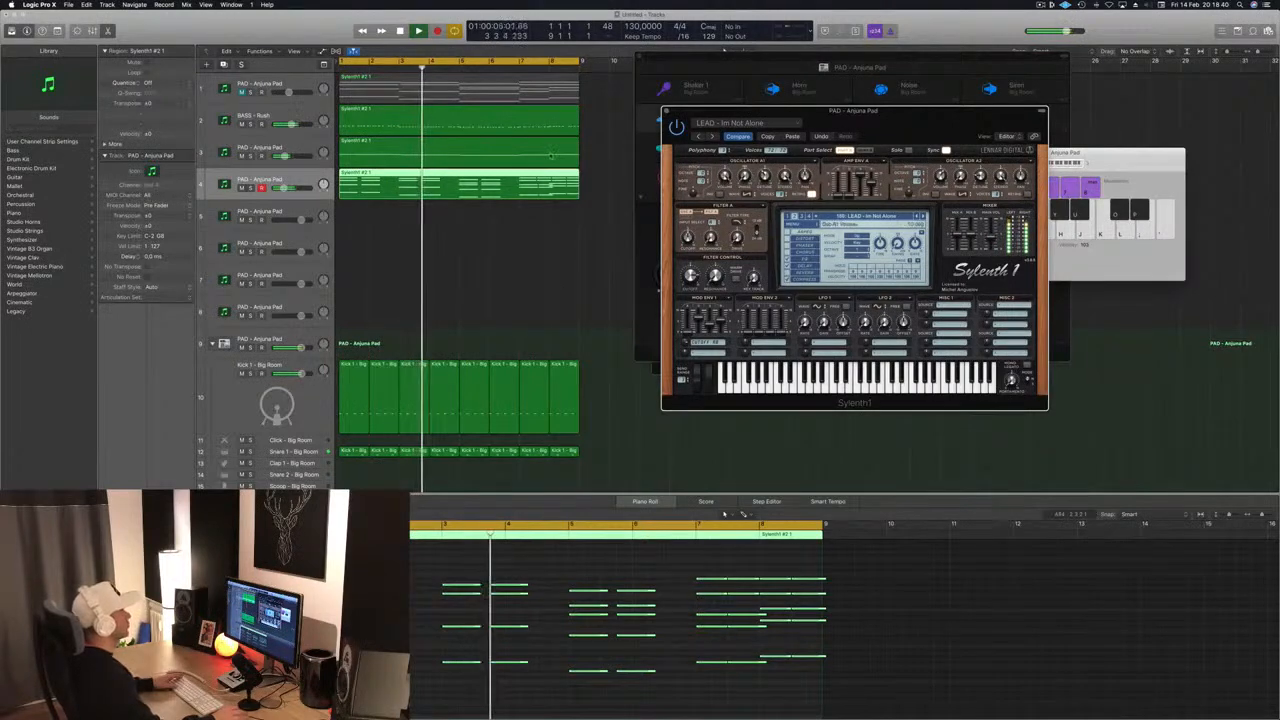
key("Return")
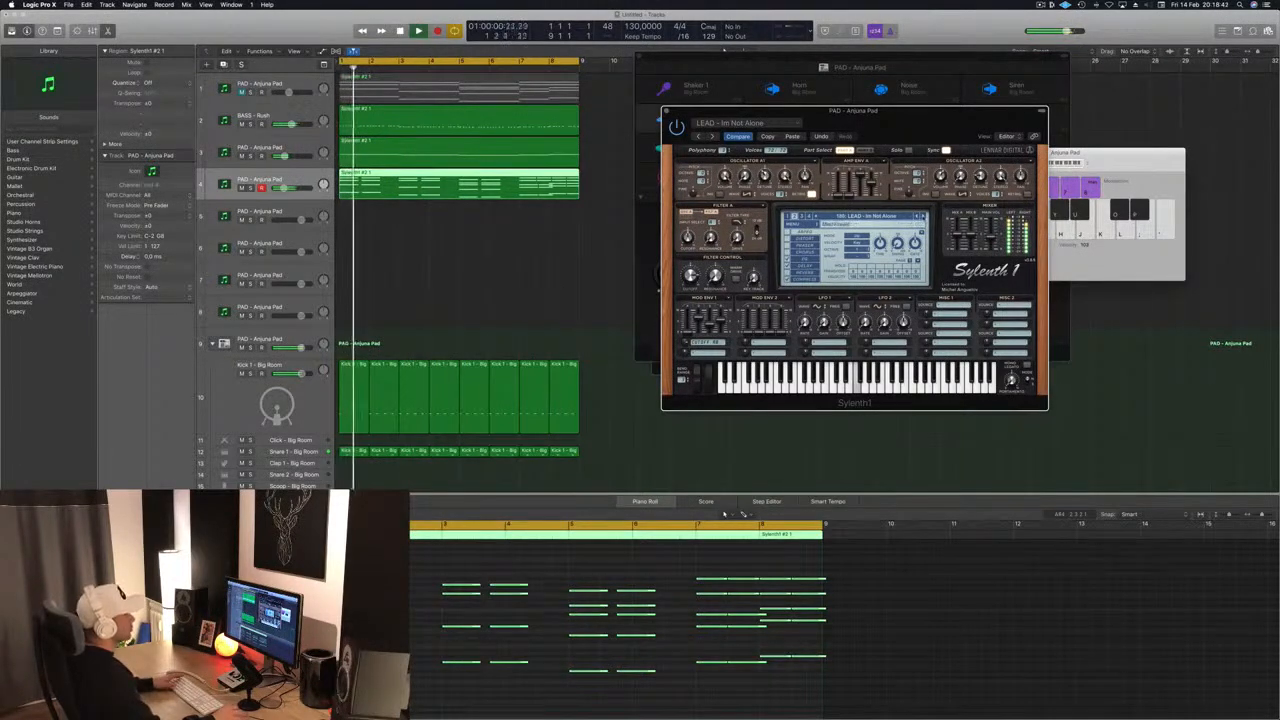
- Step on through the LEAD presets, settle on LEAD - Let Go for track 4, and close the Sylenth1 window
key("Return")
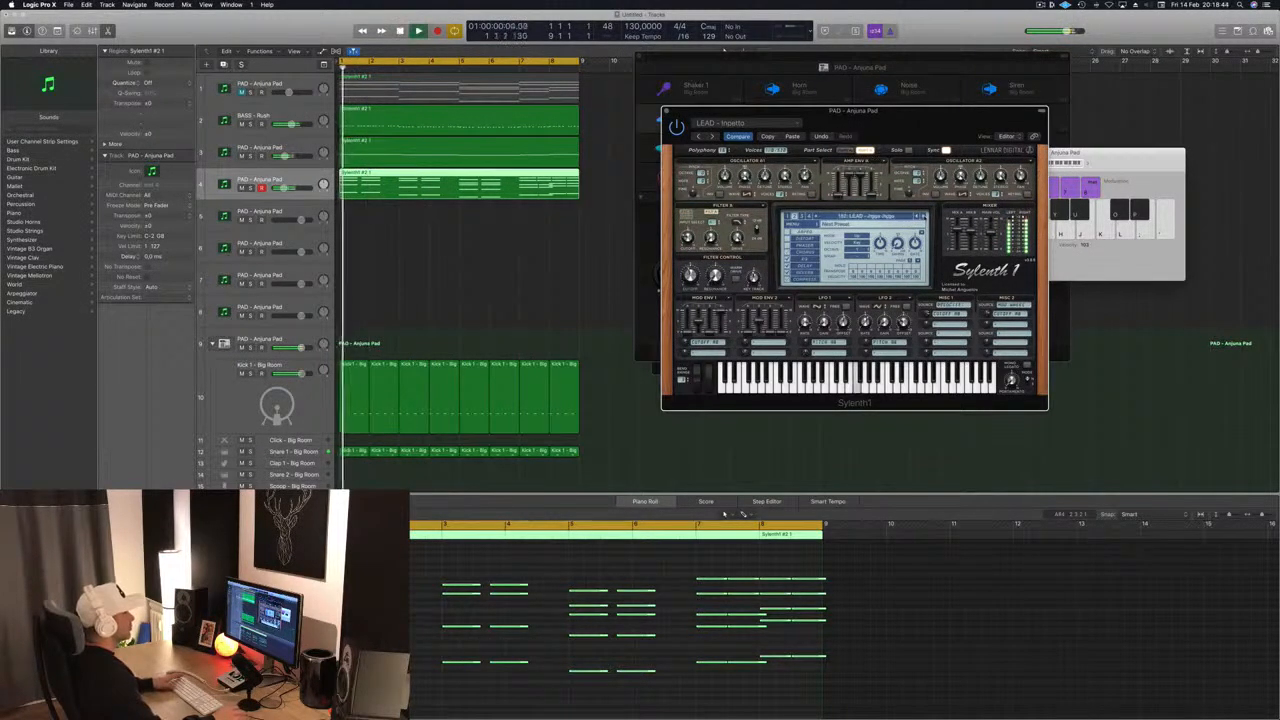
left_click(923, 217)
key("Return")
left_click(923, 217)
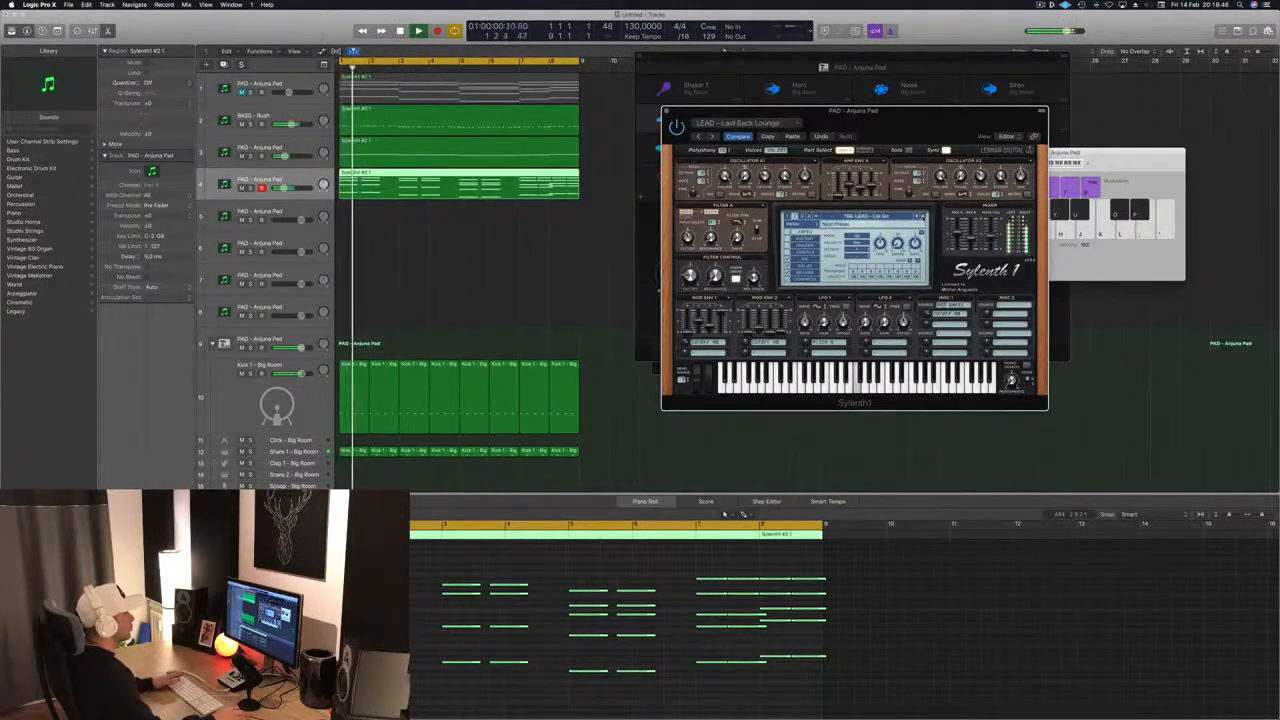
key("Return")
mouse_move(946, 116)
left_mouse_down()
mouse_move(986, 91)
mouse_move(952, 96)
left_mouse_up()
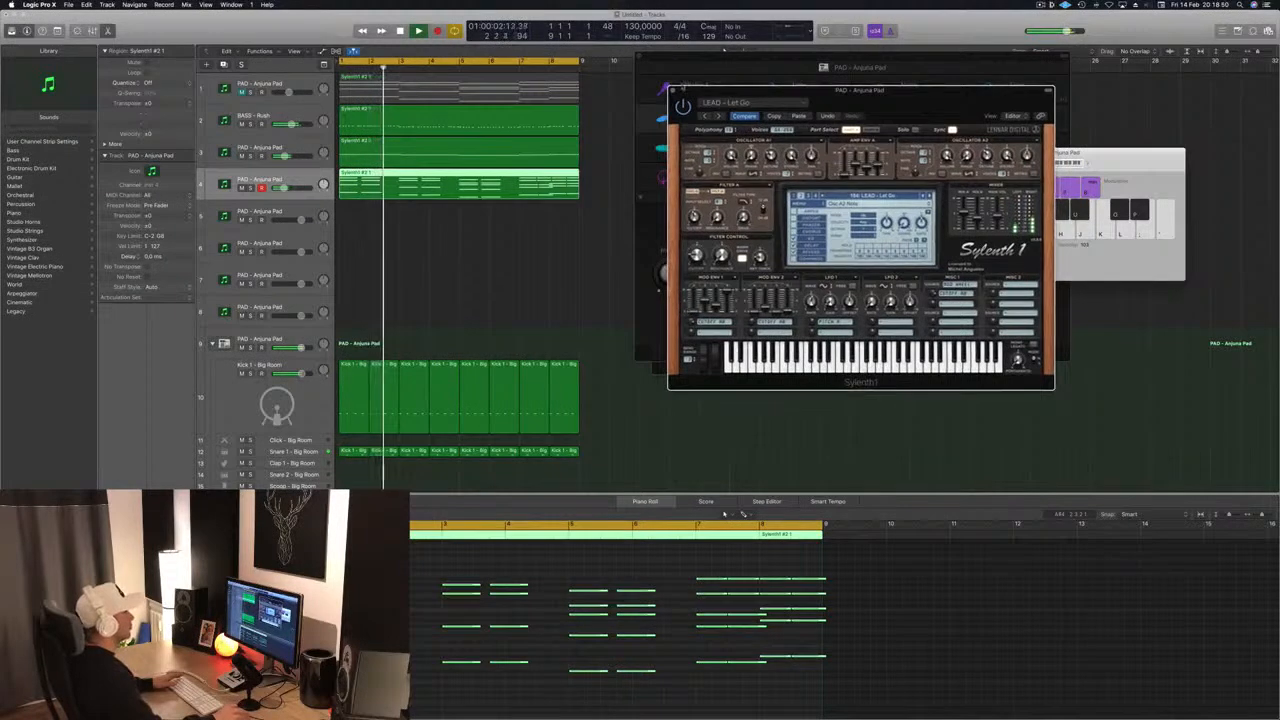
left_click(674, 91)
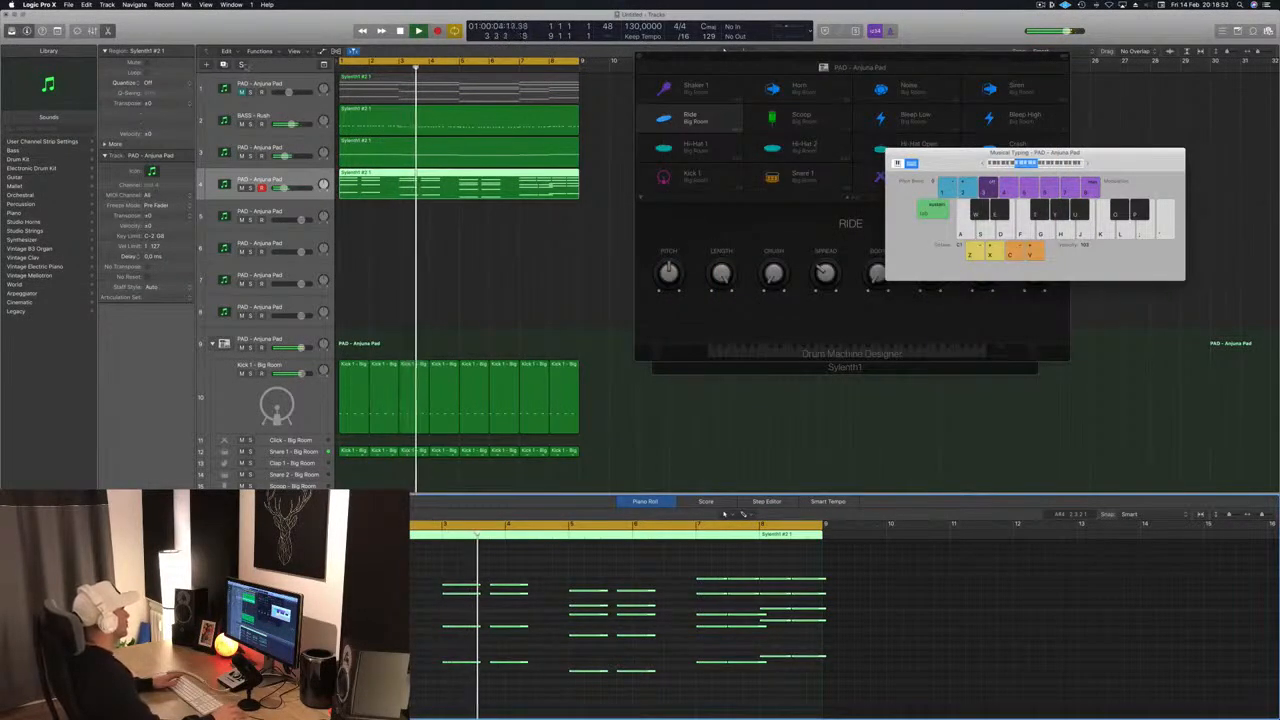
- Unmute the pad on track 1, move the Drum Machine Designer window aside, and show the track 4 region's notes for editing
left_click(241, 92)
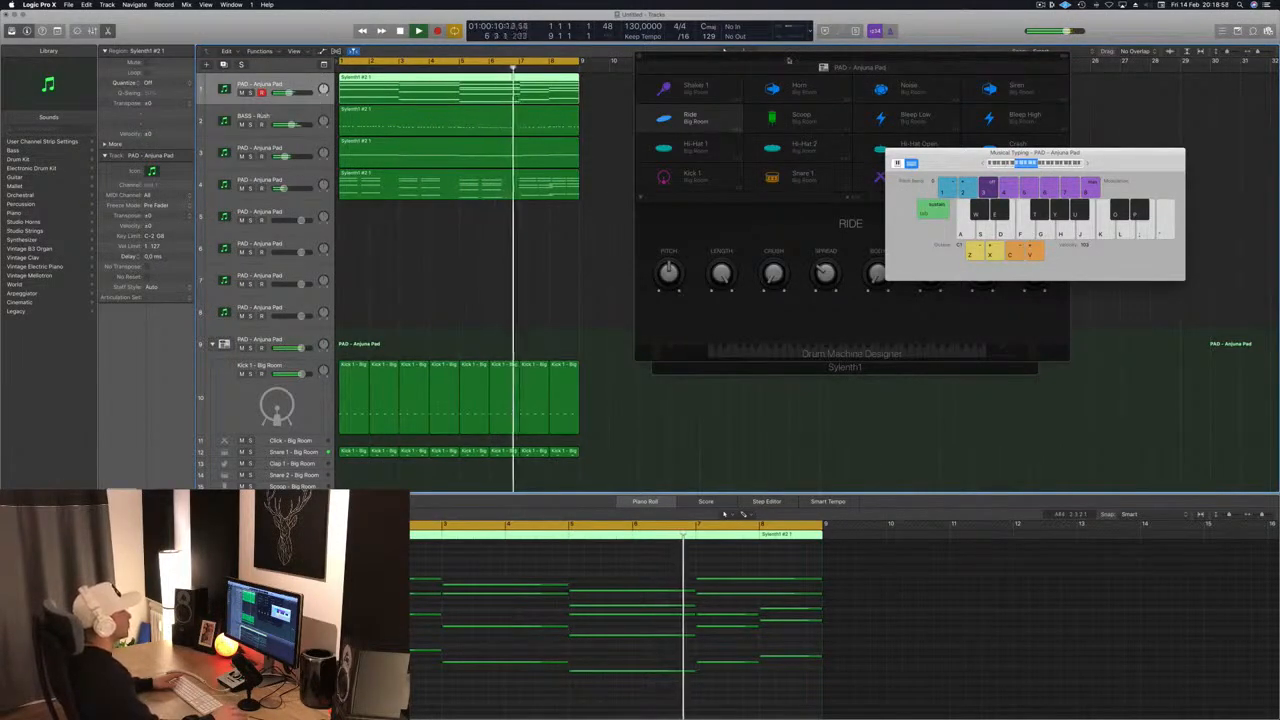
left_click_drag(789, 59, 1022, 81)
left_click(268, 341)
left_click(440, 186)
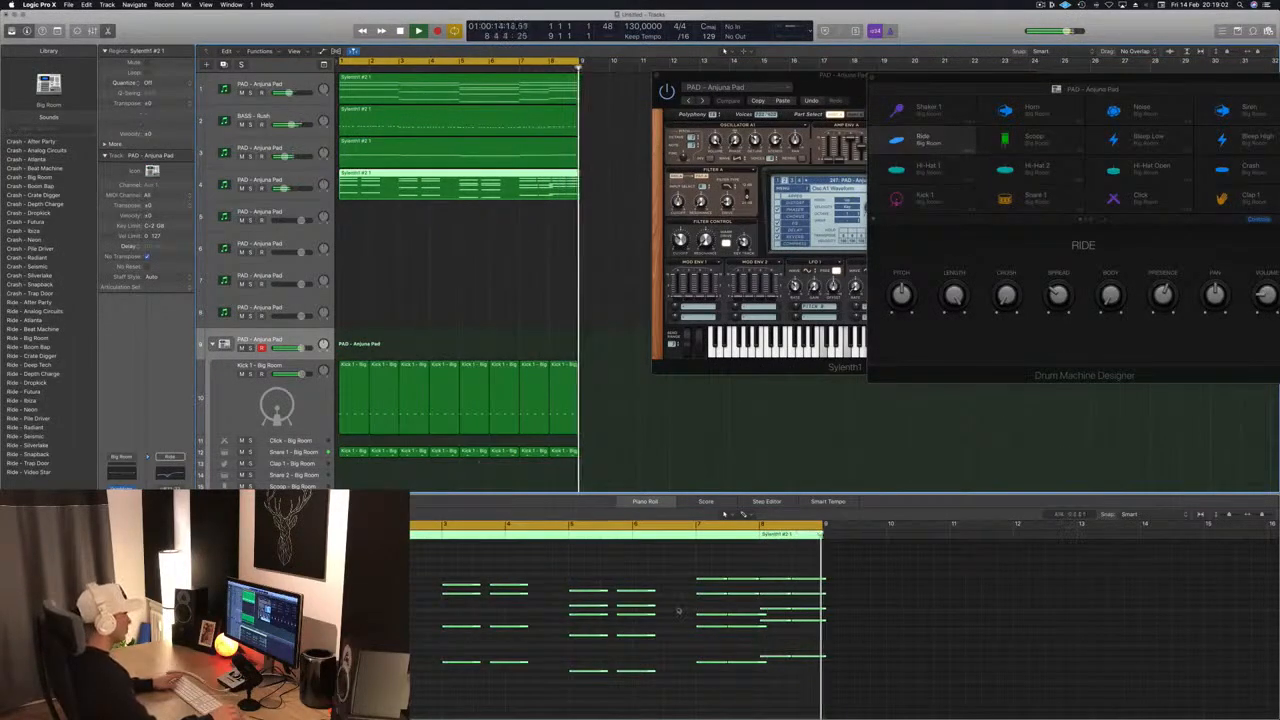
- Shorten the chord stabs in bars 1 to 6 of the track 4 region and place a copy directly after each one
left_click(434, 637)
key("z")
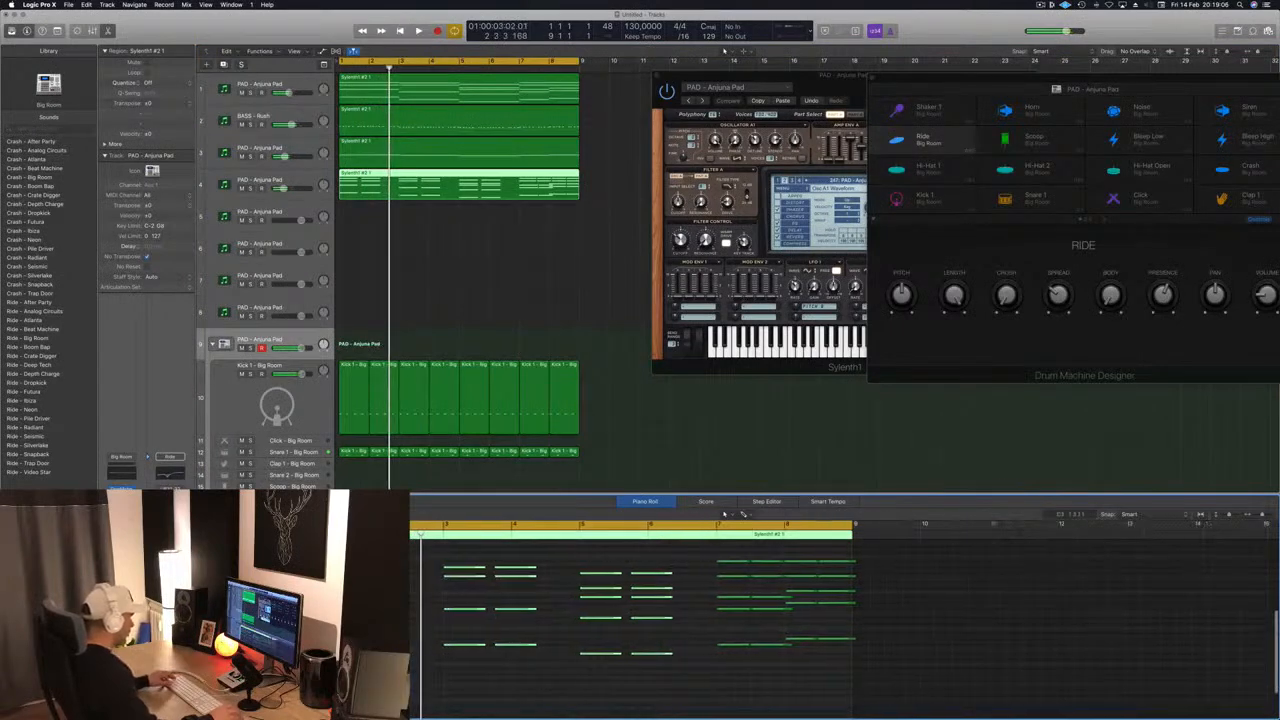
scroll(790, 600, "left", 5)
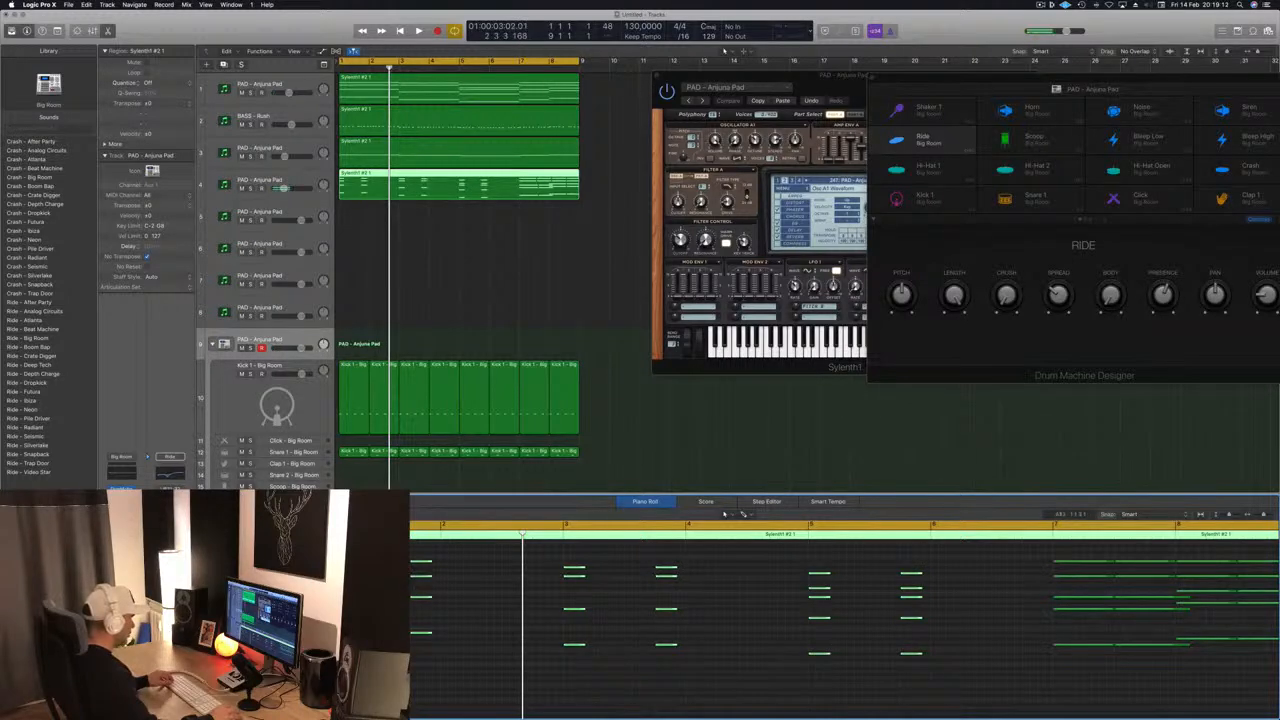
left_click_drag(333, 561, 353, 561)
left_click_drag(450, 582, 452, 583)
key("space")
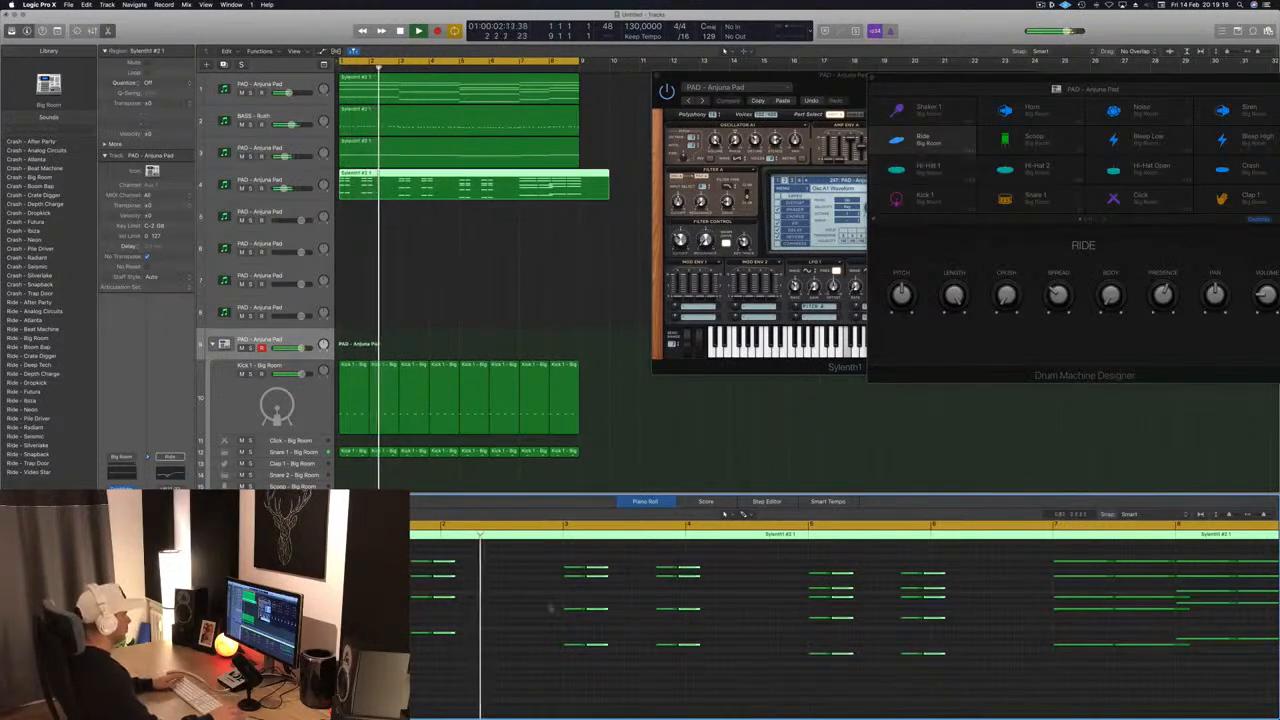
- Add a third copy of each short chord stab in bars 1 to 6 after a small gap and audition the rhythm
key("Return")
left_click_drag(352, 562, 383, 562)
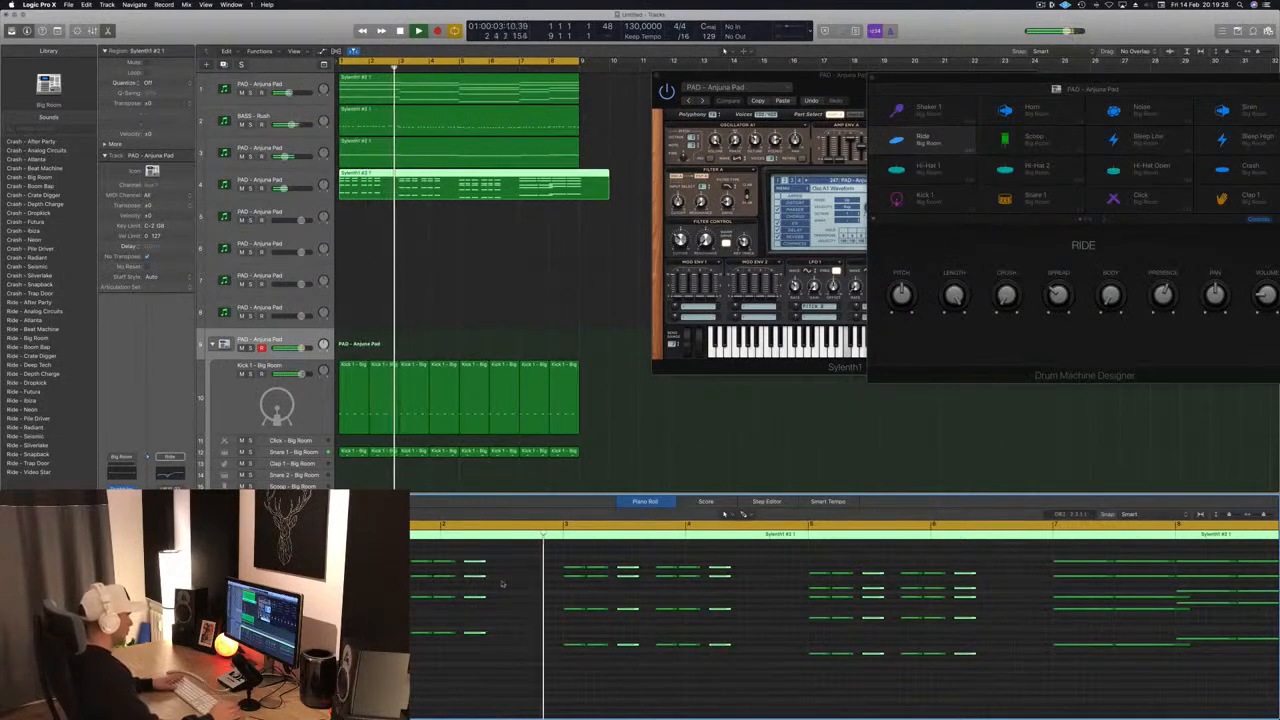
scroll(510, 592, "down", 3)
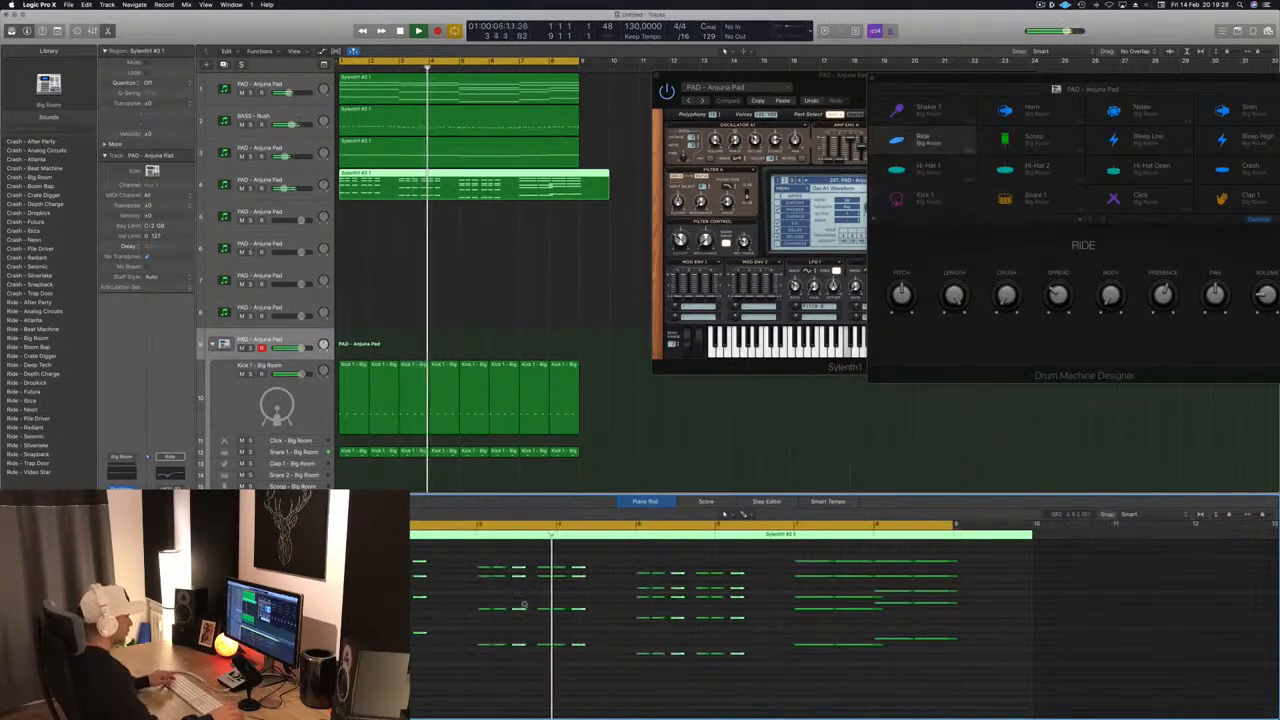
scroll(523, 604, "down", 1)
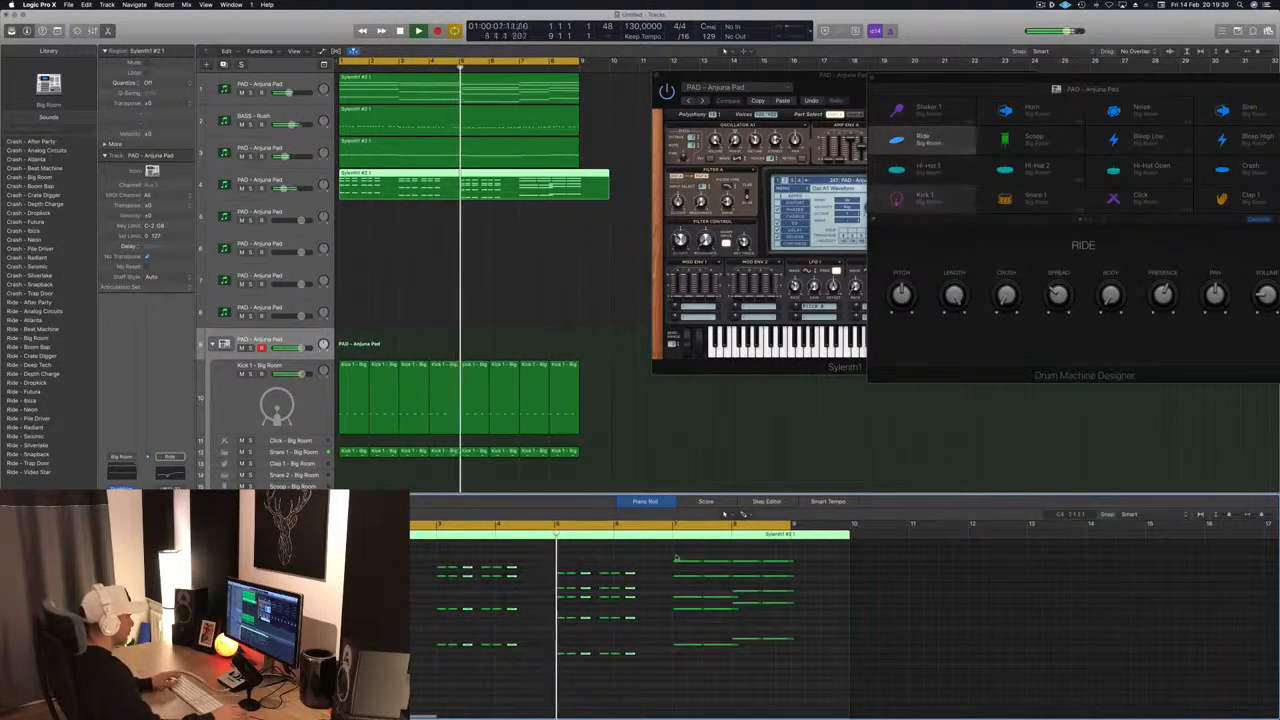
key("Return")
scroll(348, 582, "up", 5)
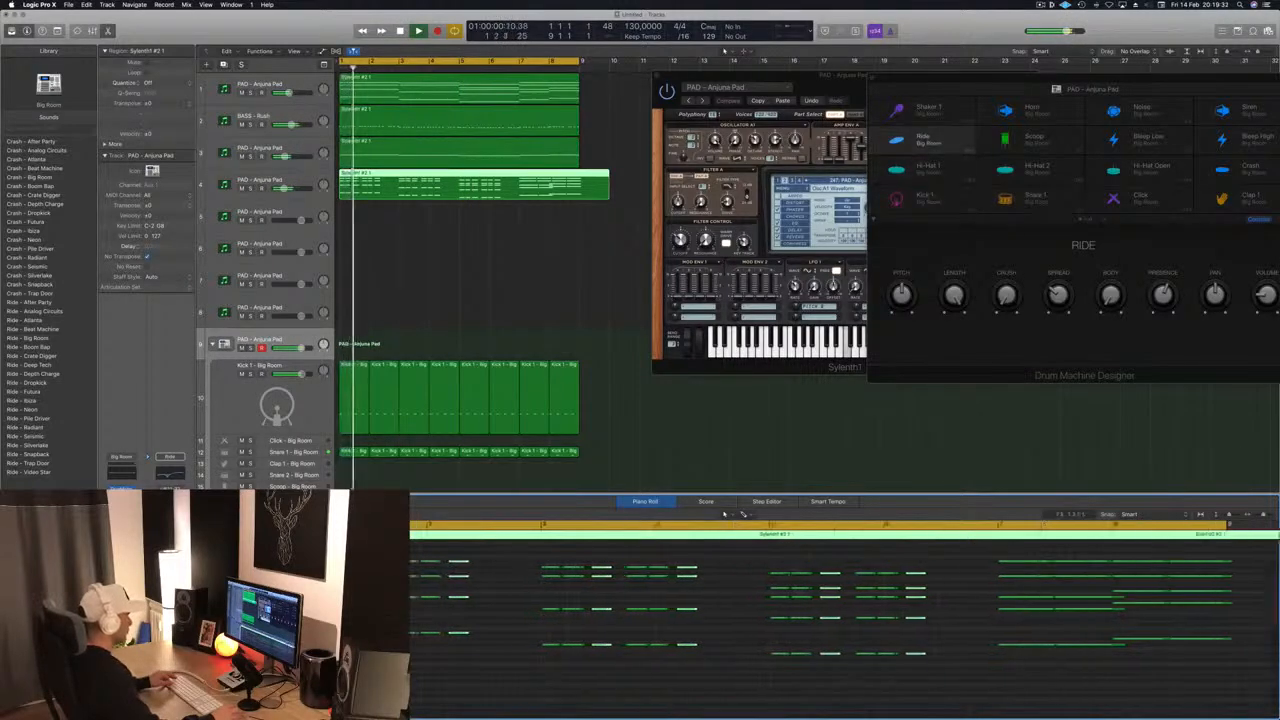
scroll(430, 575, "up", 1)
- Add a fourth copy of each chord stab slightly after the third and replay the groove from the start
scroll(440, 576, "down", 4)
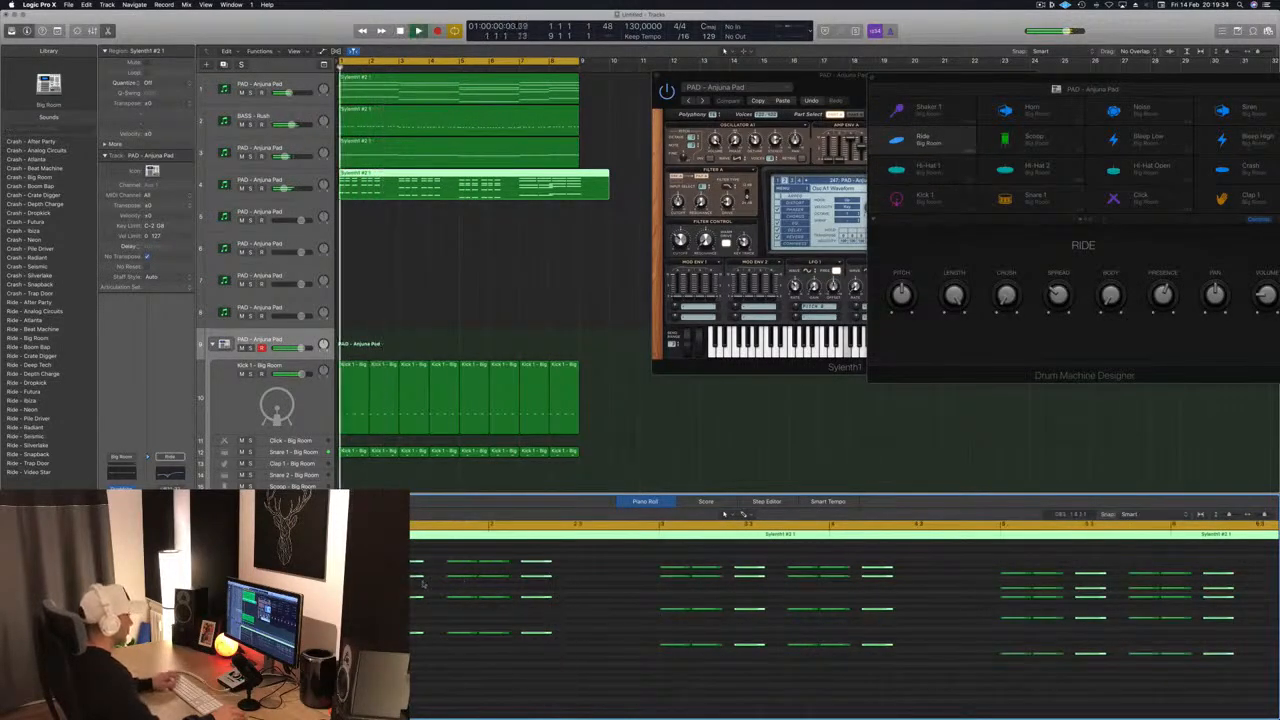
key("Return")
left_click_drag(422, 562, 437, 566)
key("space")
key("space")
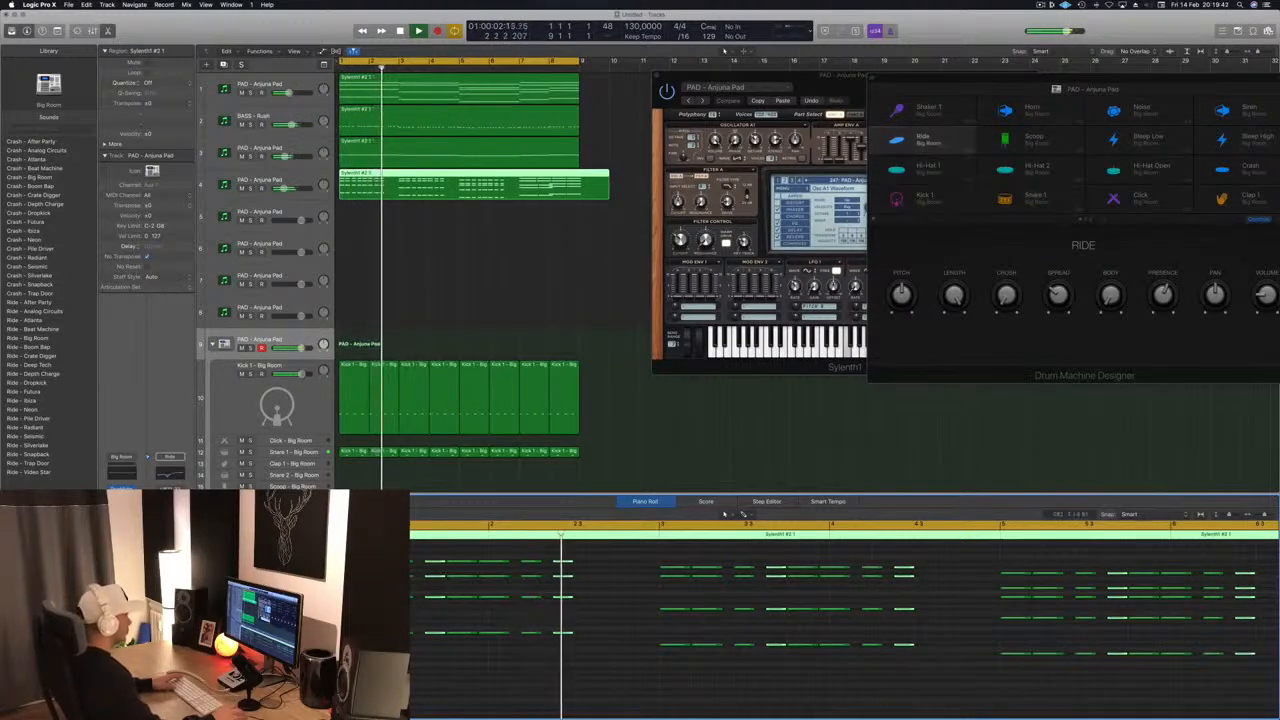
key("space")
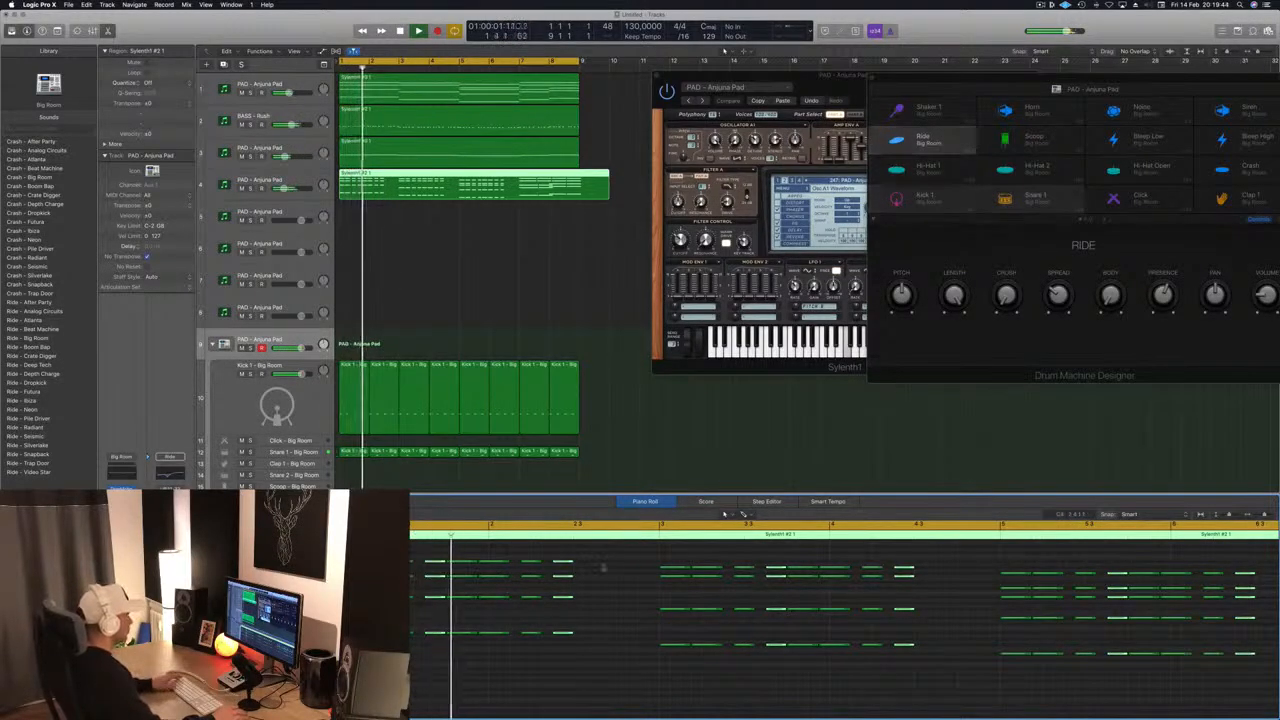
- Replace the stabs in bar 2 with a copy of the bar 1 stab pattern and play the result
key("super+Left")
key("super+Left")
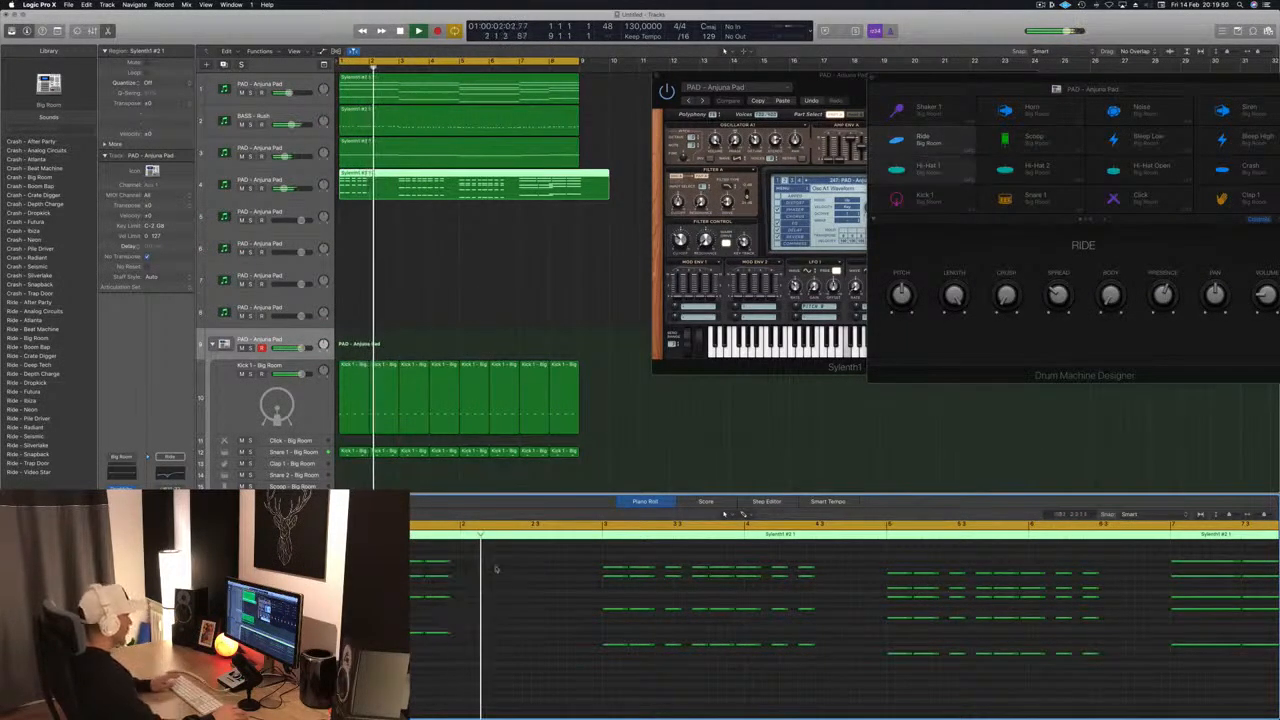
left_click_drag(350, 632, 345, 659)
key("space")
left_click_drag(330, 570, 473, 570)
key("space")
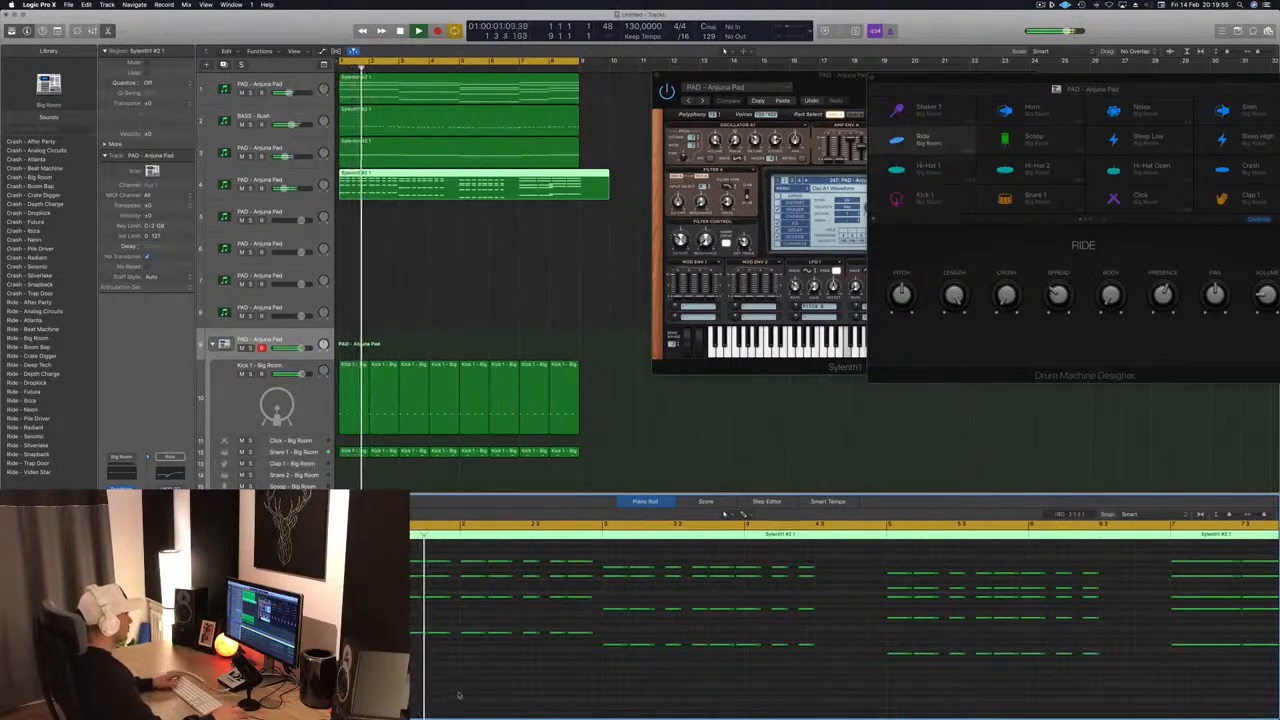
- Replace the stabs in bar 4 with a copy of the bar 3 stab pattern and replay from the start
scroll(461, 695, "down", 5)
scroll(503, 692, "up", 1)
scroll(572, 695, "up", 2)
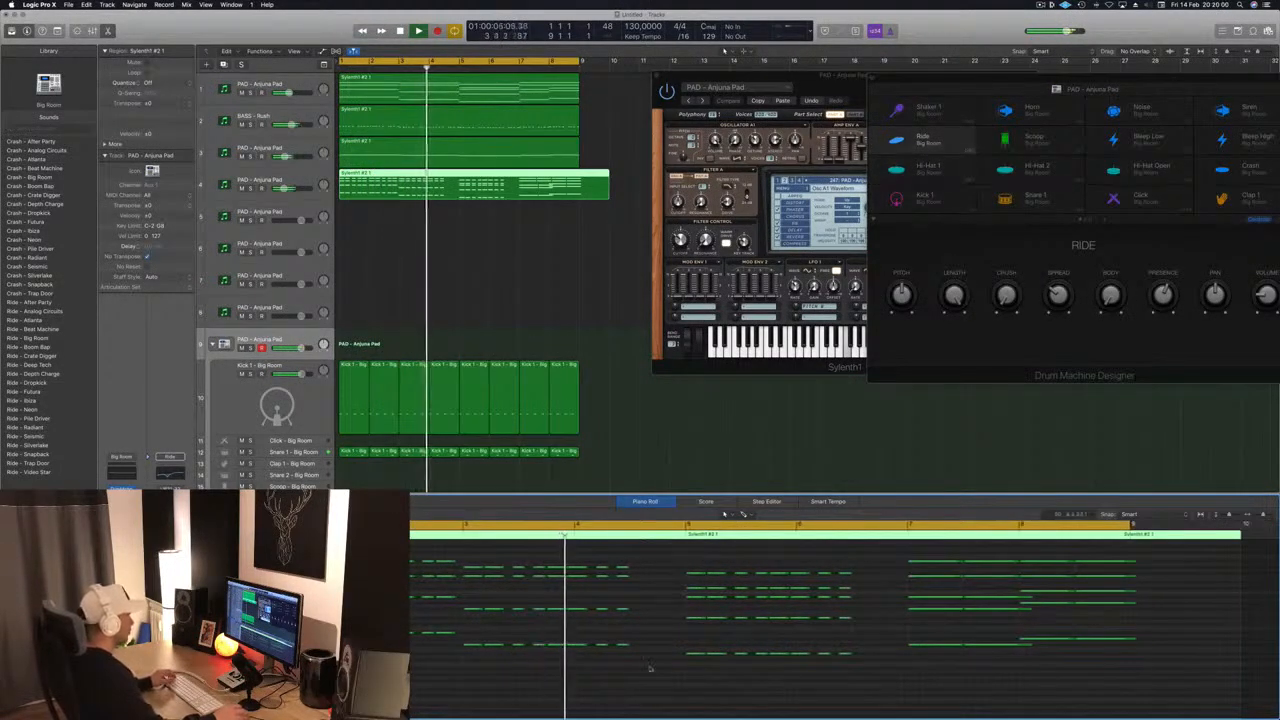
scroll(657, 627, "down", 2)
scroll(660, 620, "left", 1)
left_click_drag(673, 555, 609, 650)
key("space")
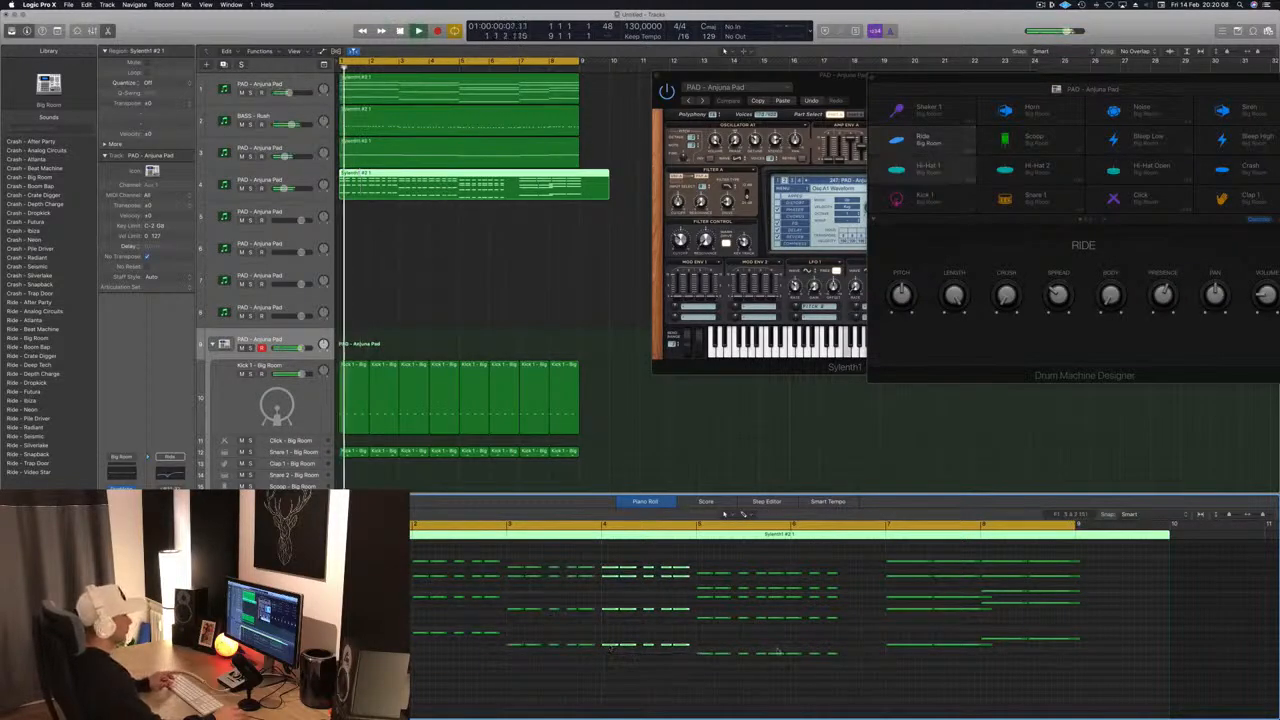
- Replace the stabs in bar 6 with a copy of the bar 5 stab pattern and replay from the start
scroll(680, 572, "down", 6)
scroll(603, 588, "up", 3)
scroll(643, 594, "up", 2)
left_click_drag(669, 569, 620, 678)
key("Delete")
left_click_drag(643, 569, 653, 662)
key("Return")
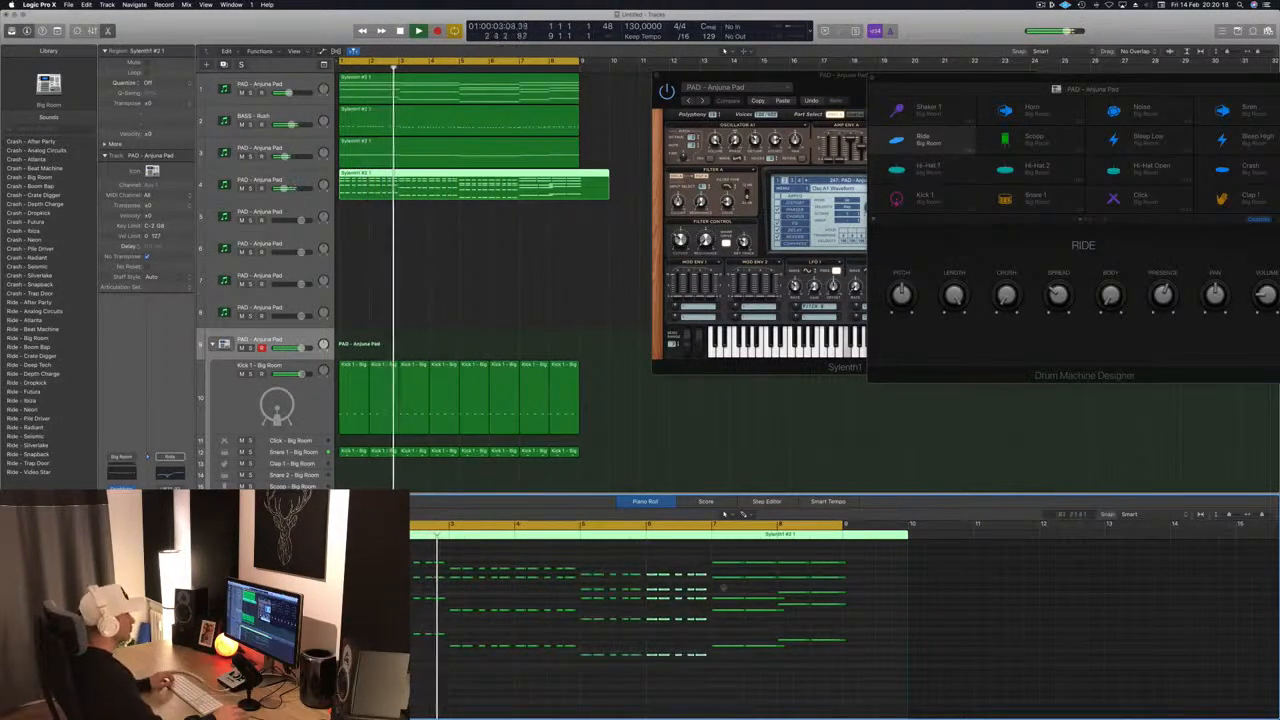
- Shorten the sustained bar 7 chord to a short stab and copy it to beat 3 of the bar
scroll(732, 553, "up", 4)
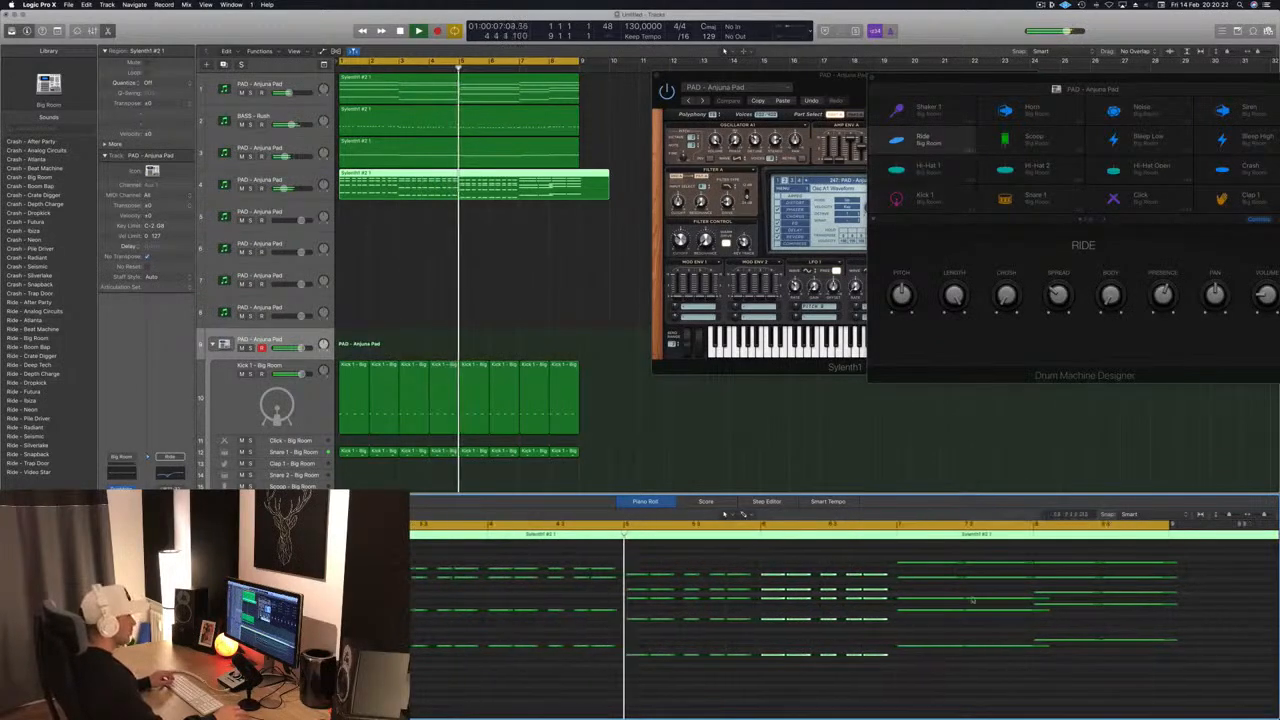
scroll(694, 548, "down", 4)
left_click_drag(691, 547, 755, 681)
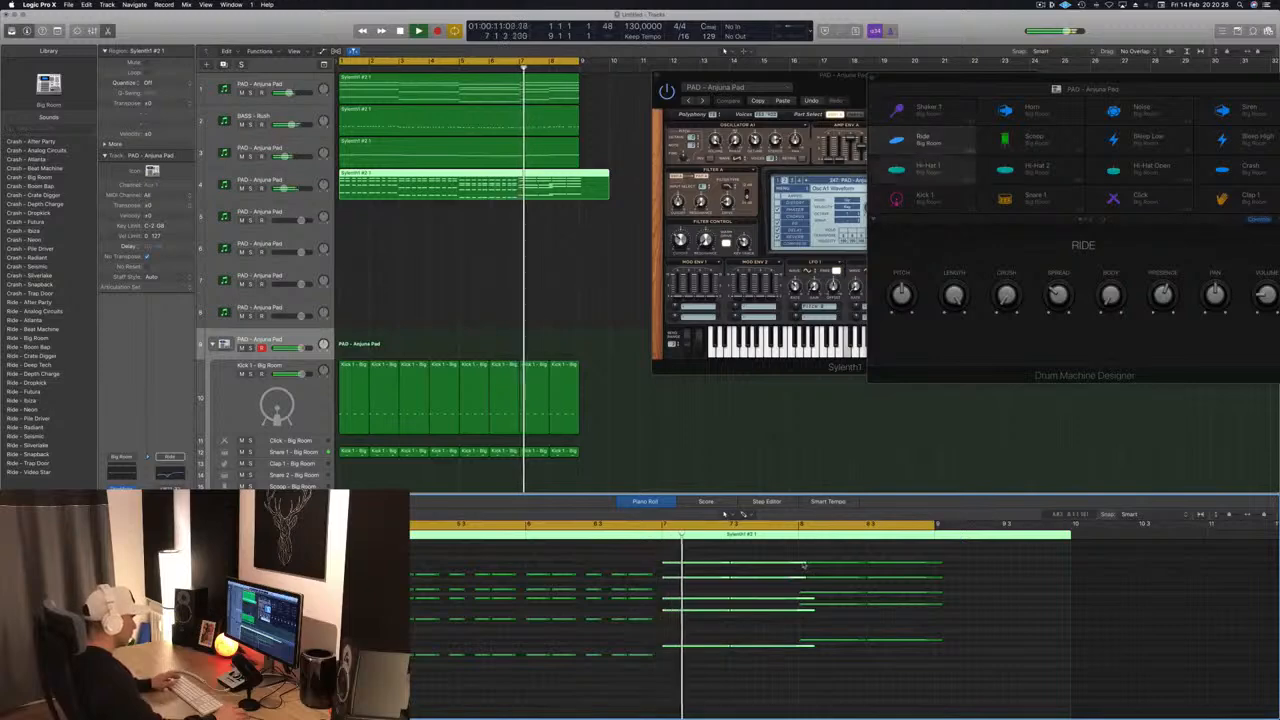
left_click_drag(801, 566, 745, 565)
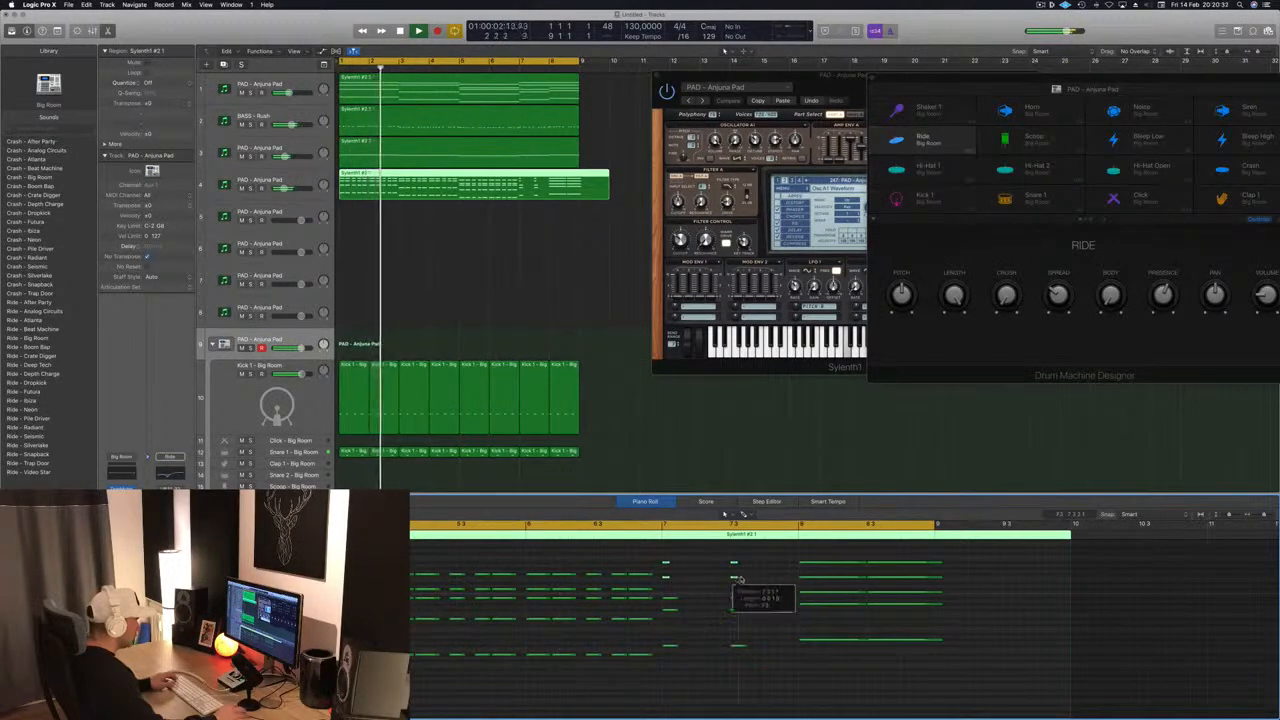
- Fill bar 7 with second and third copies of both stabs and play the groove from the start
left_click_drag(662, 553, 750, 660)
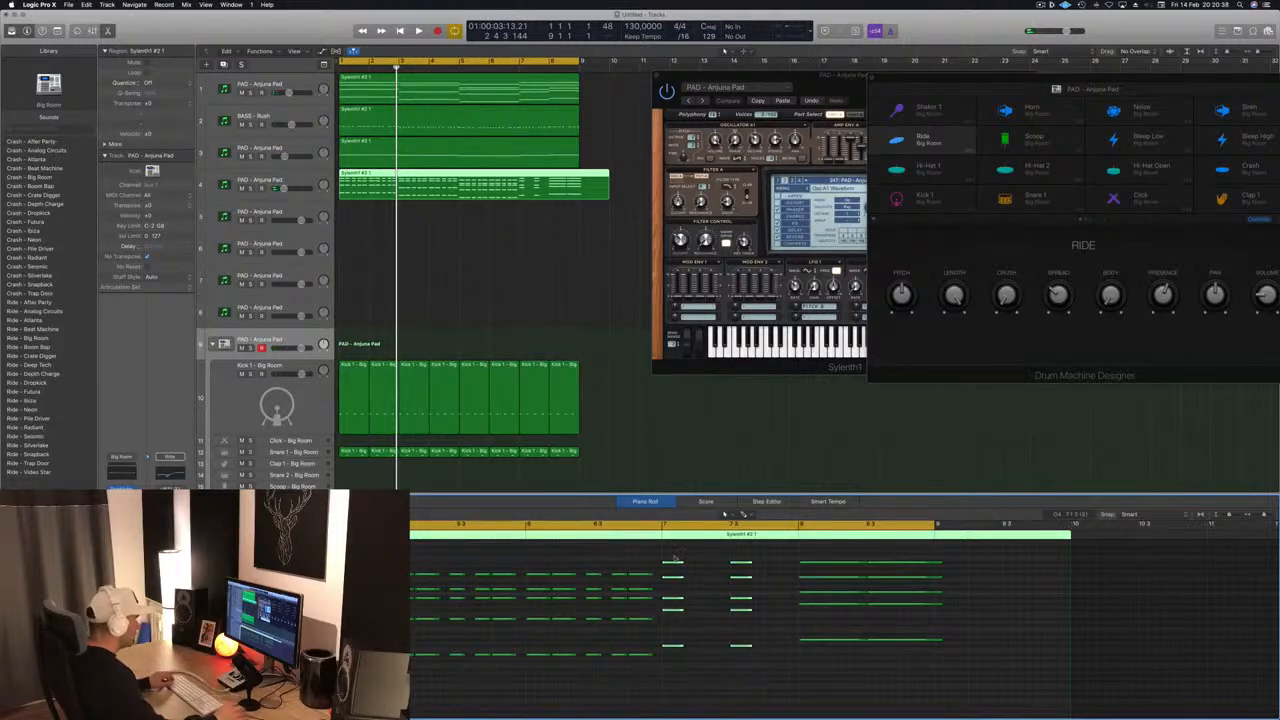
left_click_drag(686, 570, 701, 567)
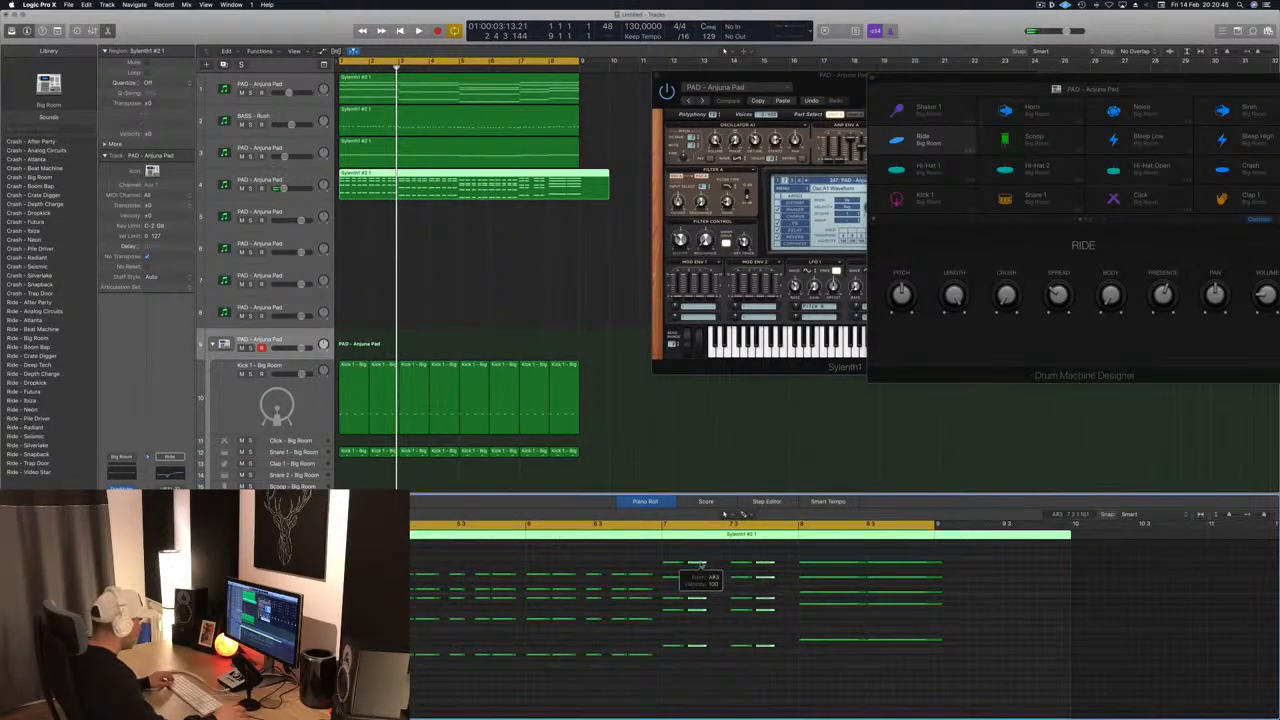
left_click_drag(700, 567, 730, 564)
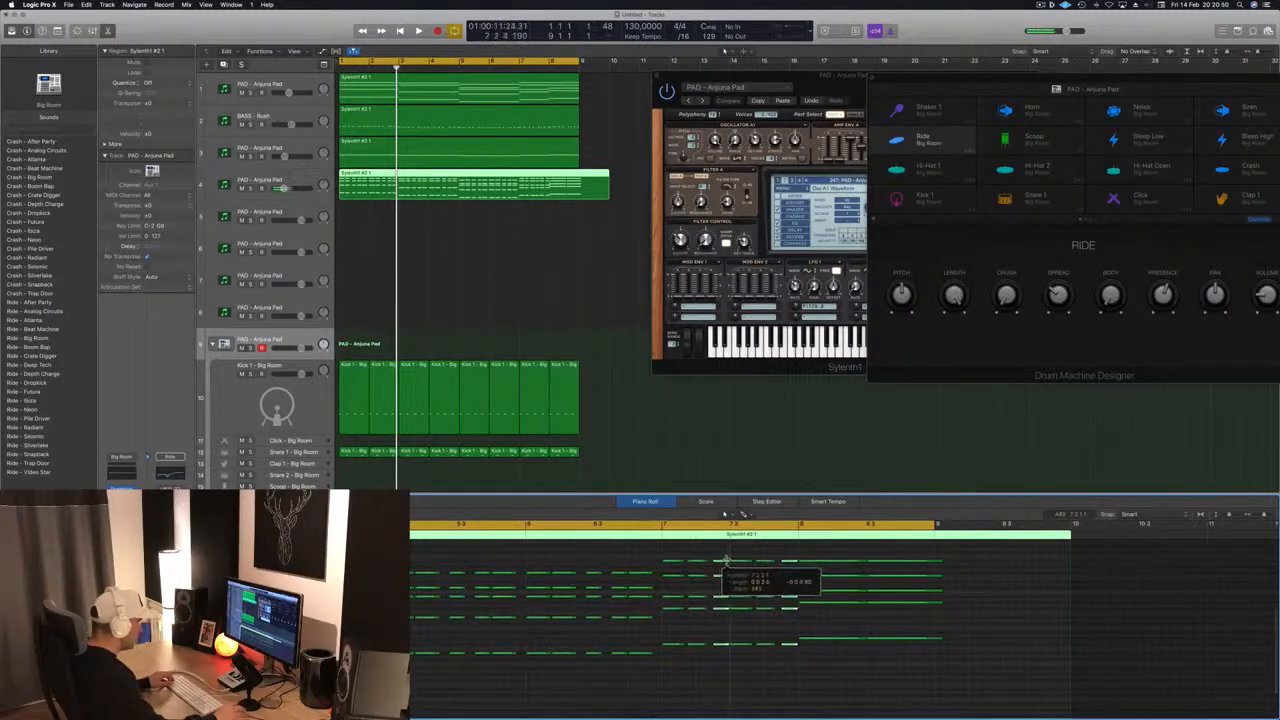
key("space")
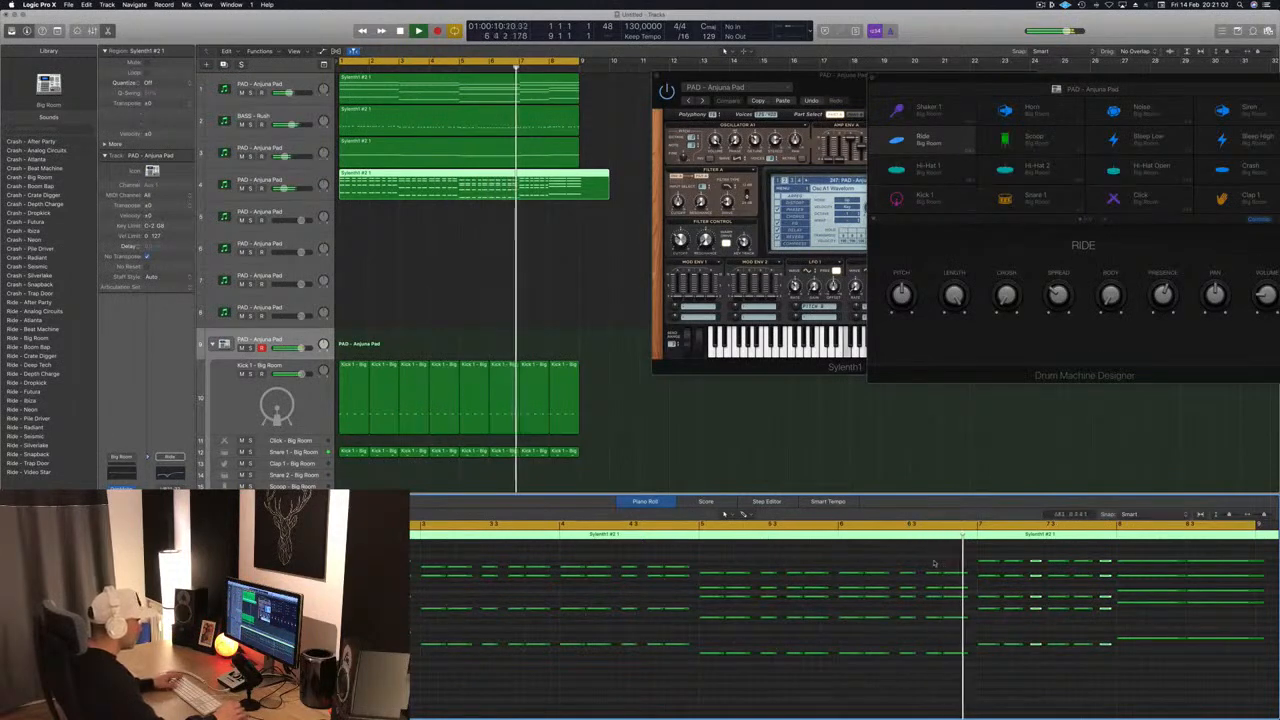
key("space")
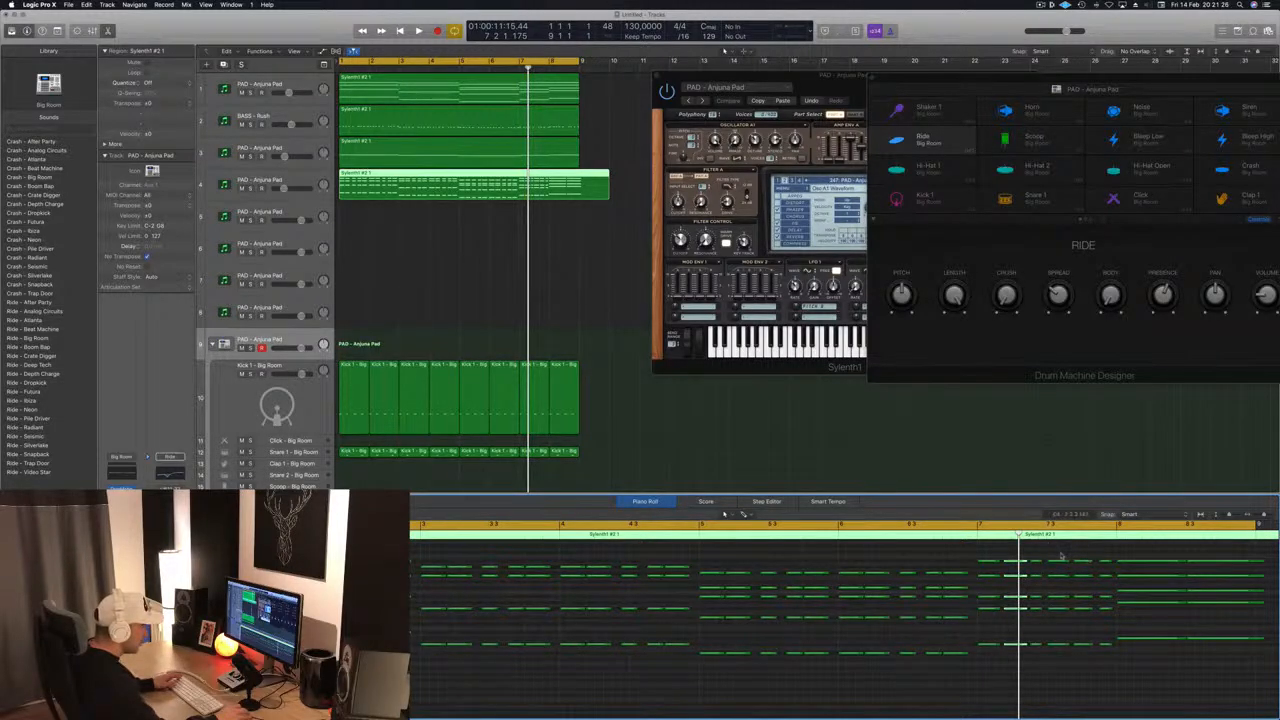
key("Return")
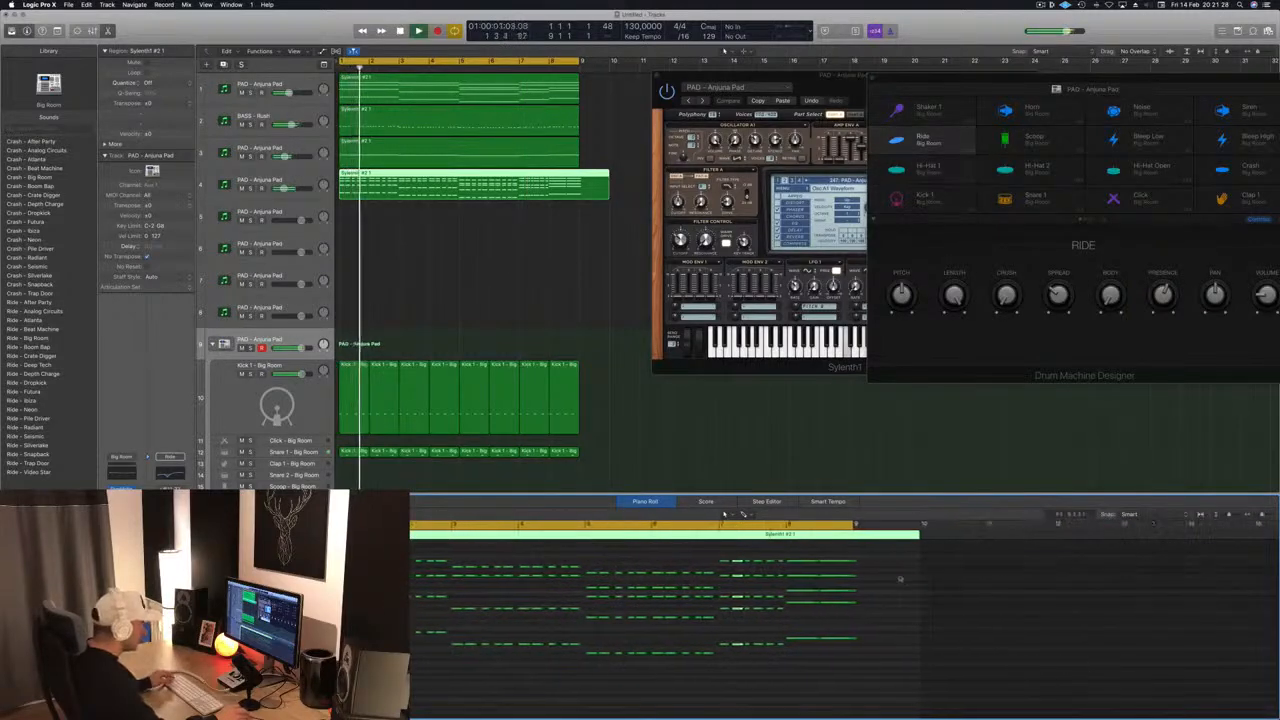
- Shorten the sustained bar 8 chord to a short stab and place a copy on beat 3
scroll(766, 596, "up", 4)
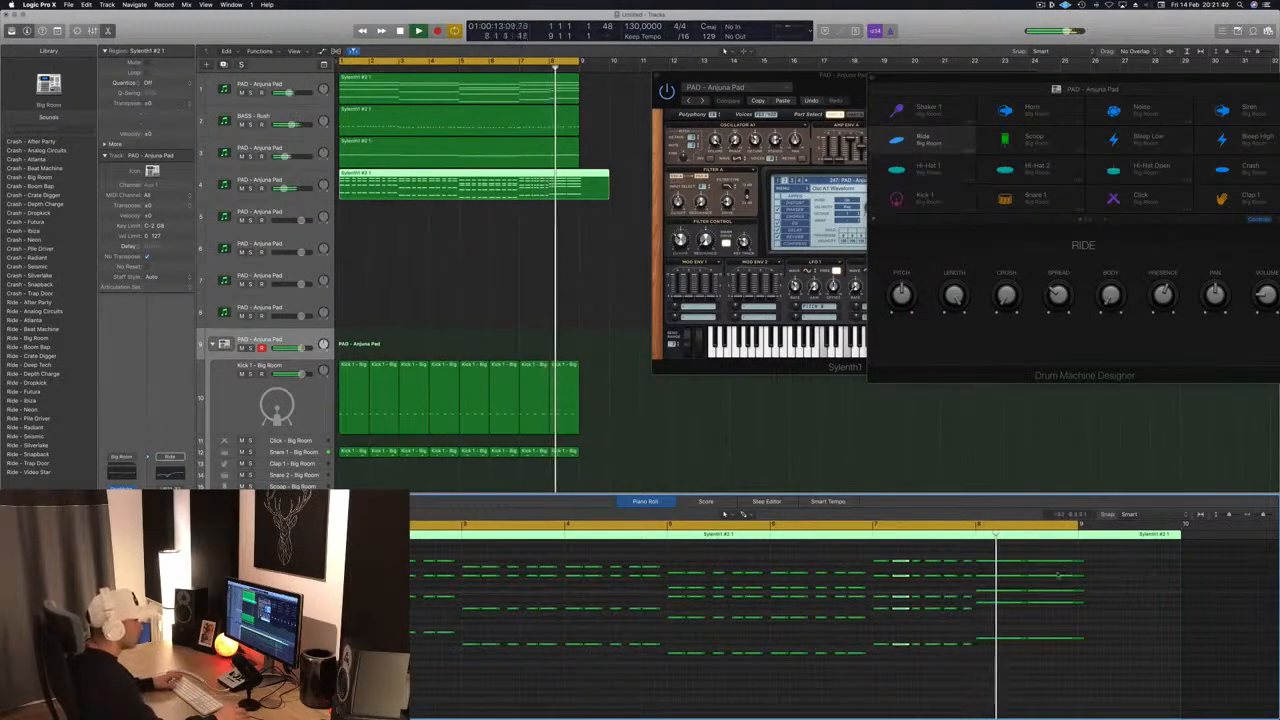
left_click_drag(1003, 554, 1045, 651)
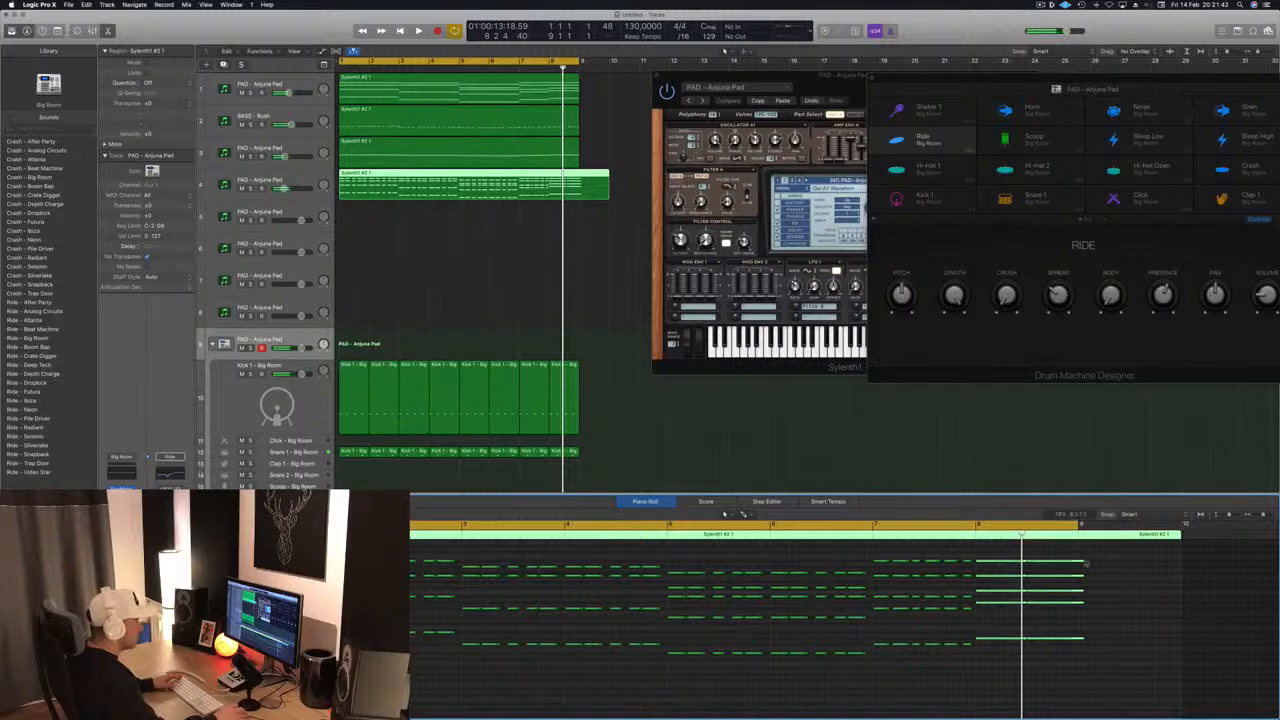
left_click_drag(1066, 561, 1034, 566)
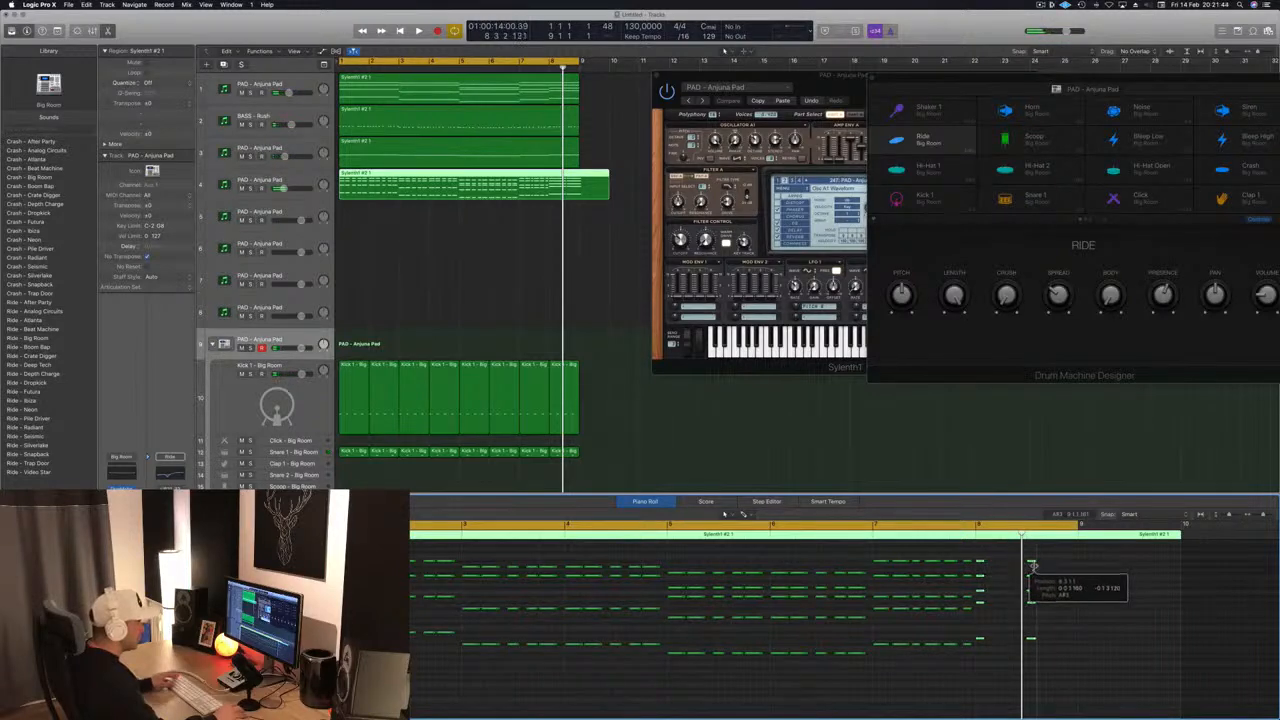
scroll(1005, 572, "right", 2)
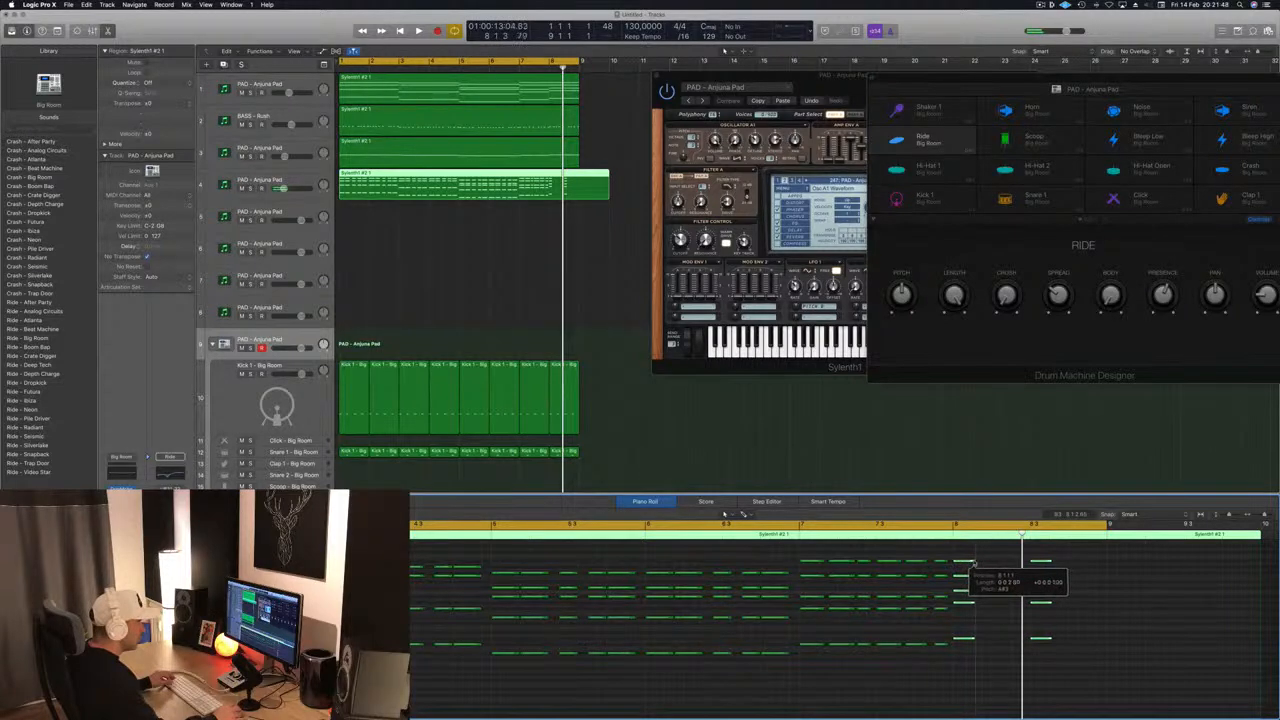
- Add second and third copies of both bar 8 stabs, audition them and shift the third copies slightly later
left_click_drag(985, 563, 1009, 569)
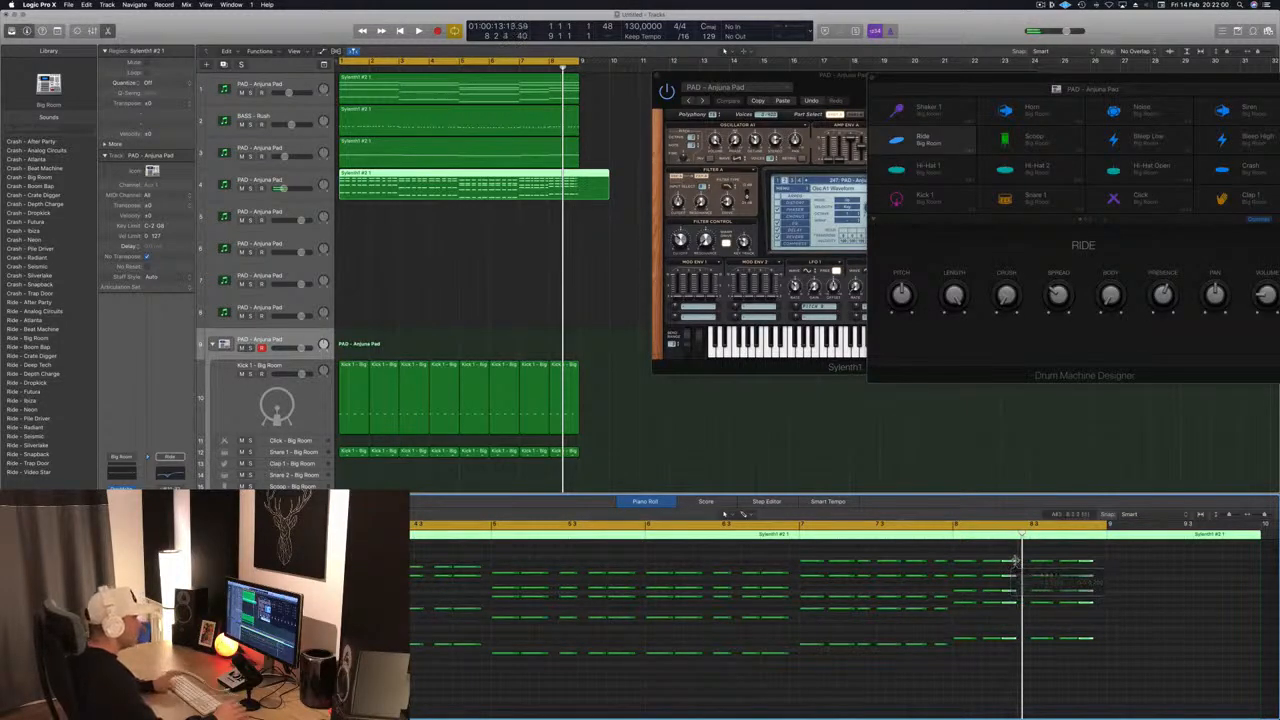
key("space")
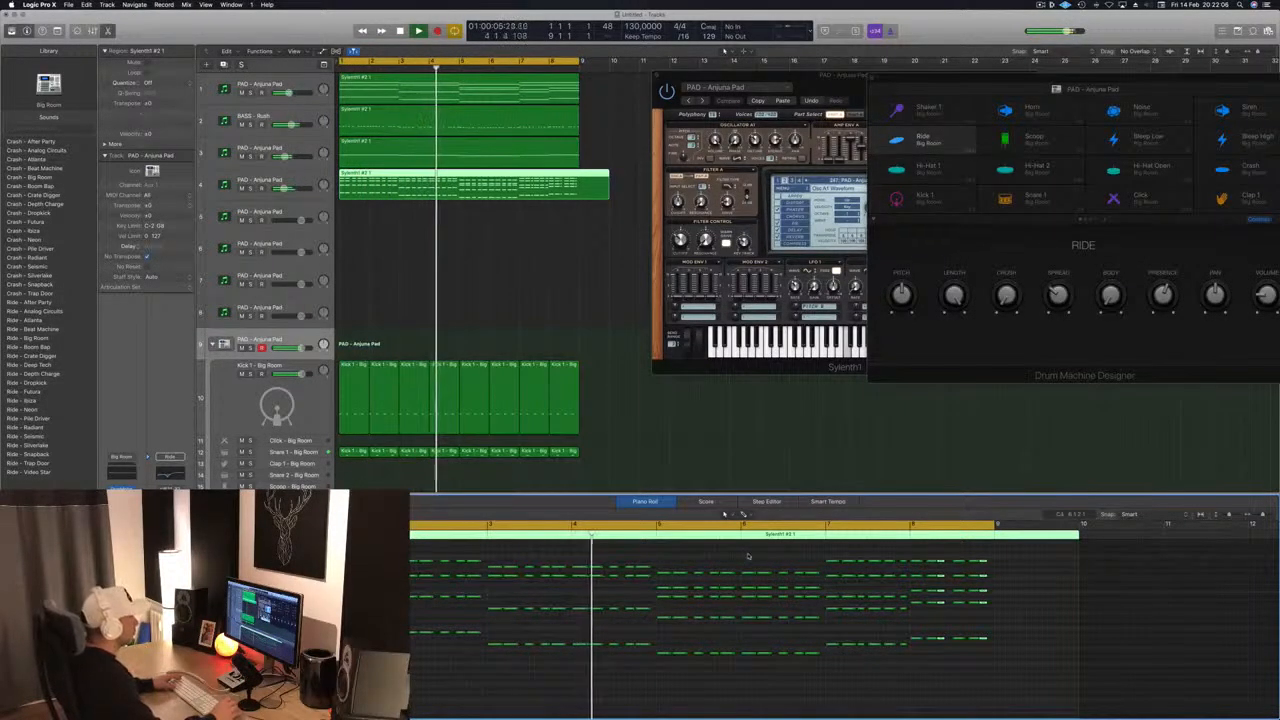
key("super+Right")
key("super+Right")
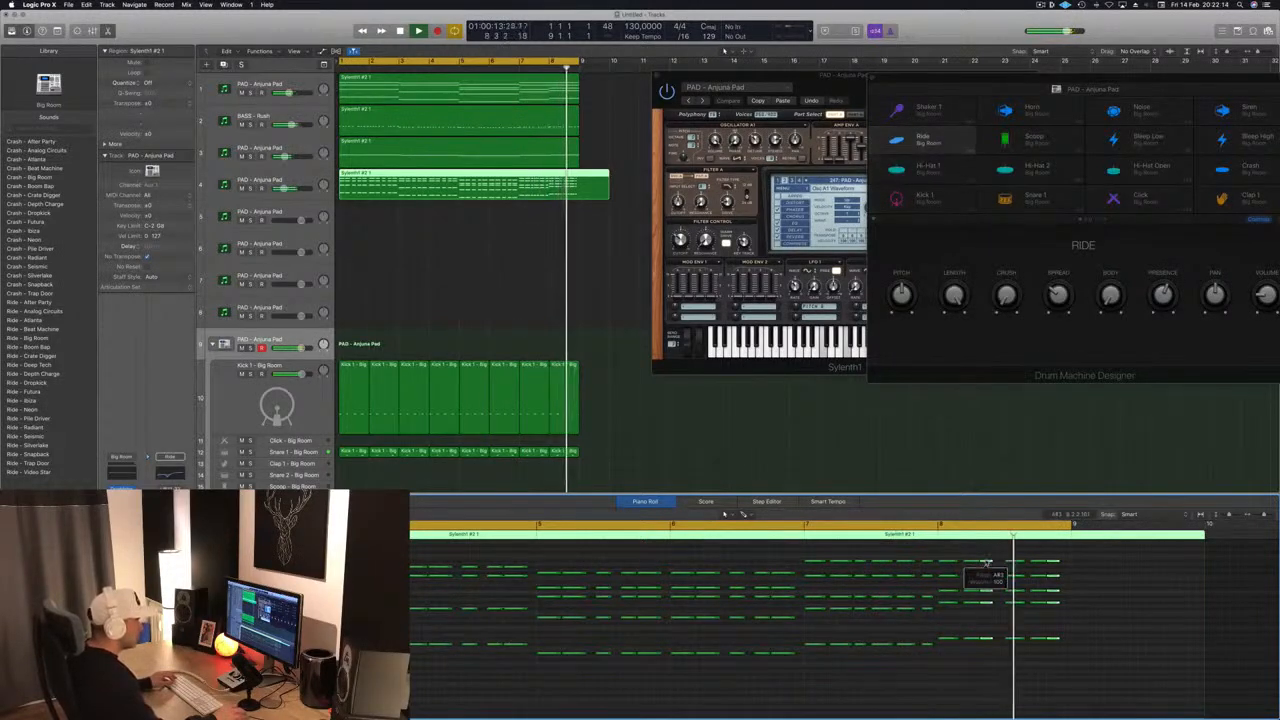
left_click_drag(987, 562, 995, 563)
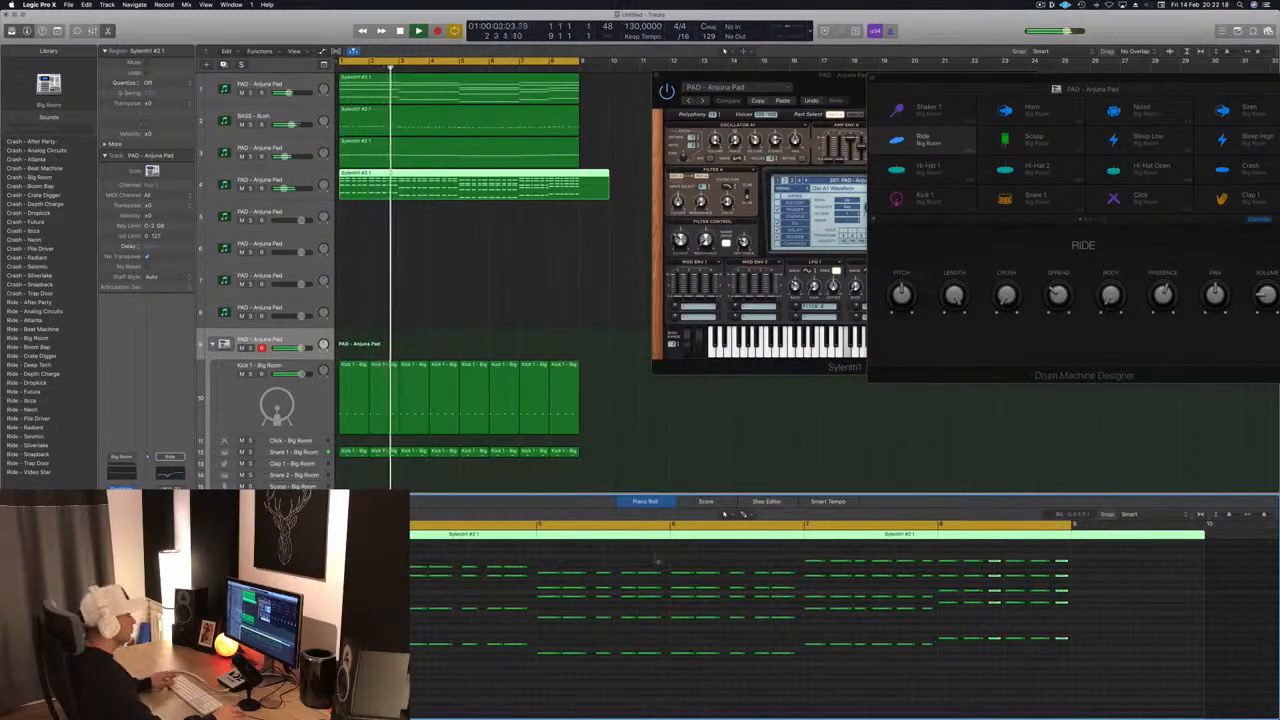
scroll(659, 555, "left", 2)
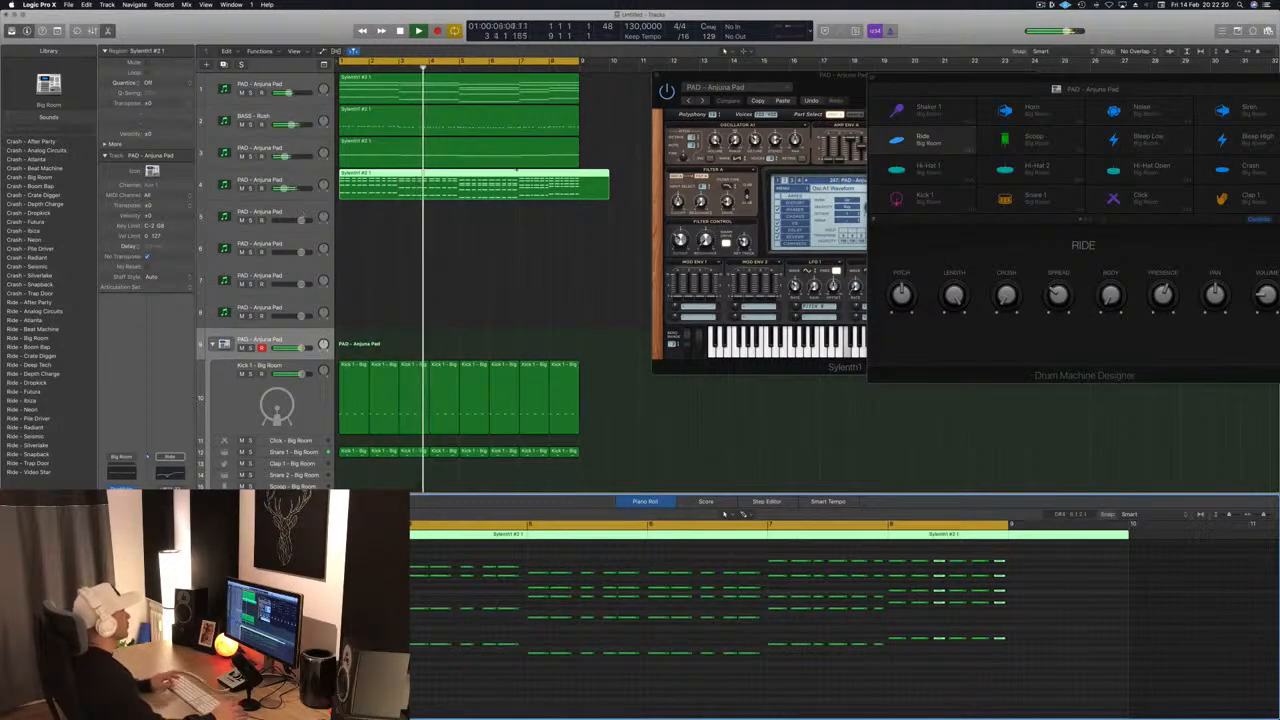
- Remove the excess part of the track 4 stab region beyond the start of bar 9
left_click_drag(582, 187, 608, 187)
left_click(605, 181)
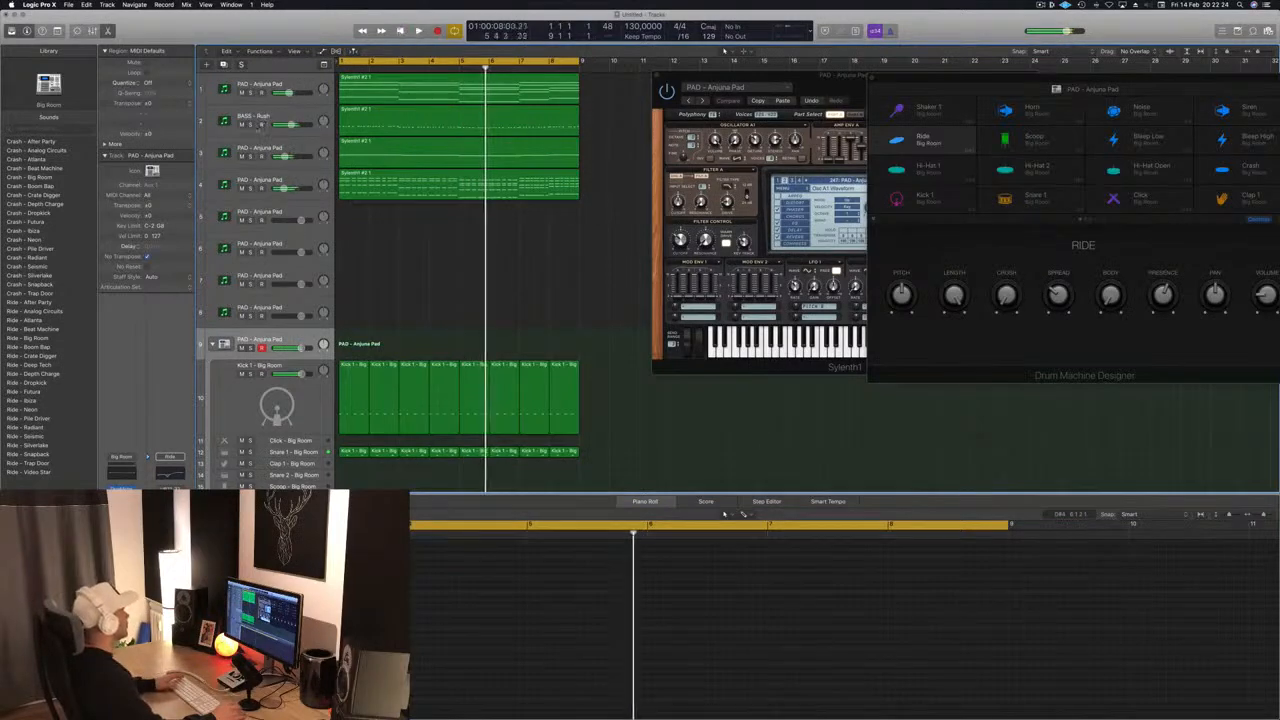
key("Delete")
- Audition the groove from the start with the bass soloed and track 3 muted, and select the stab track 4
key("Return")
left_click(250, 124)
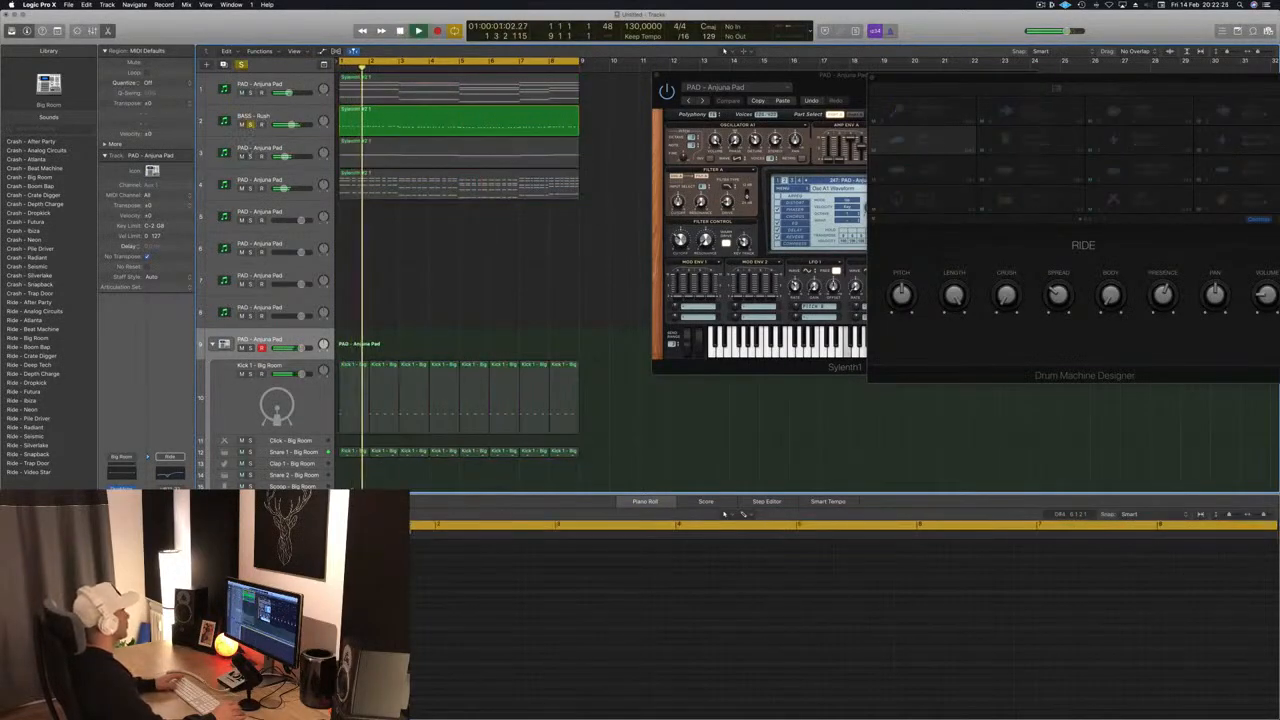
left_click(241, 157)
key("Return")
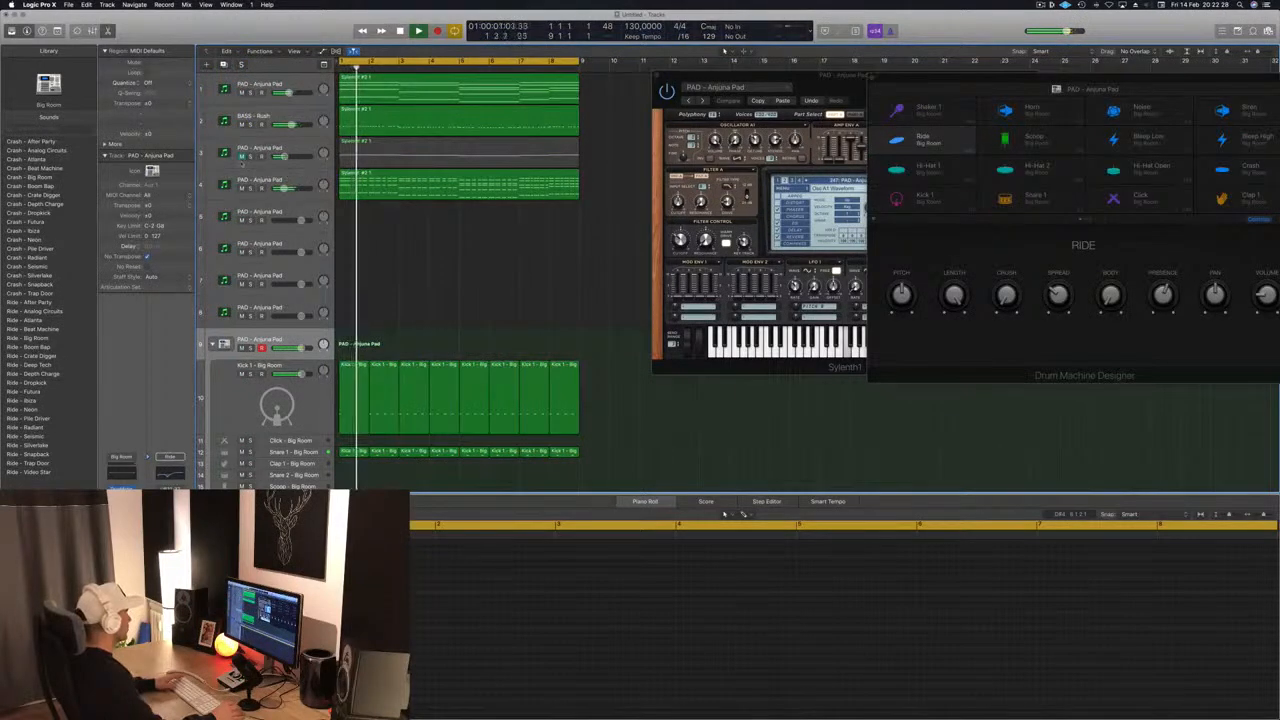
left_click(296, 181)
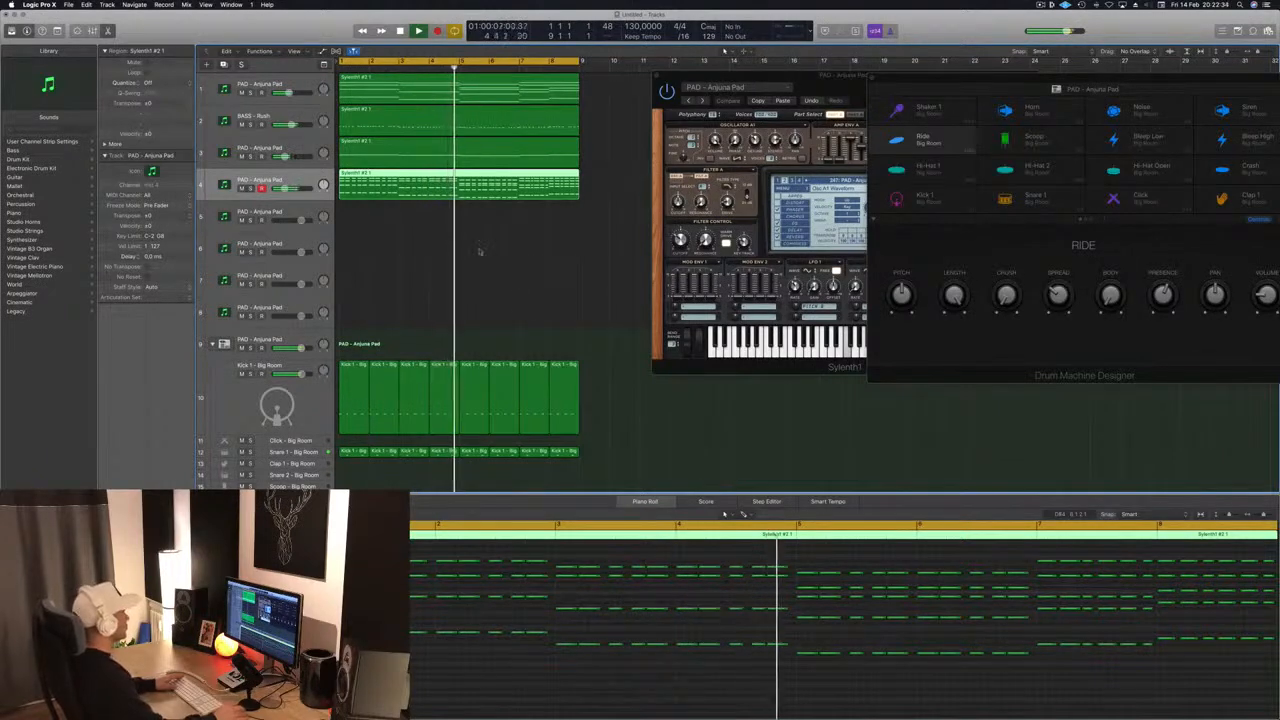
- Copy the track 1 chord region to track 5, arrange its Sylenth1 and Arpeggiator windows, and play the result
left_click(374, 90)
left_click_drag(374, 90, 376, 220)
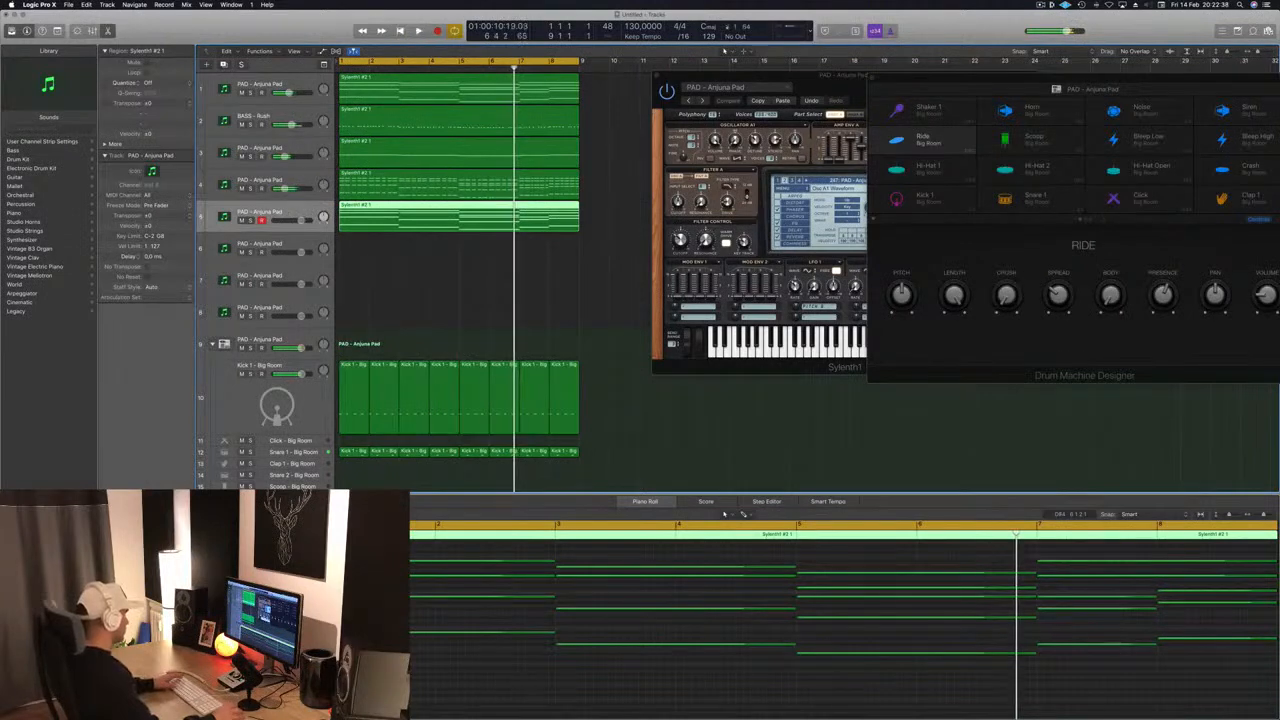
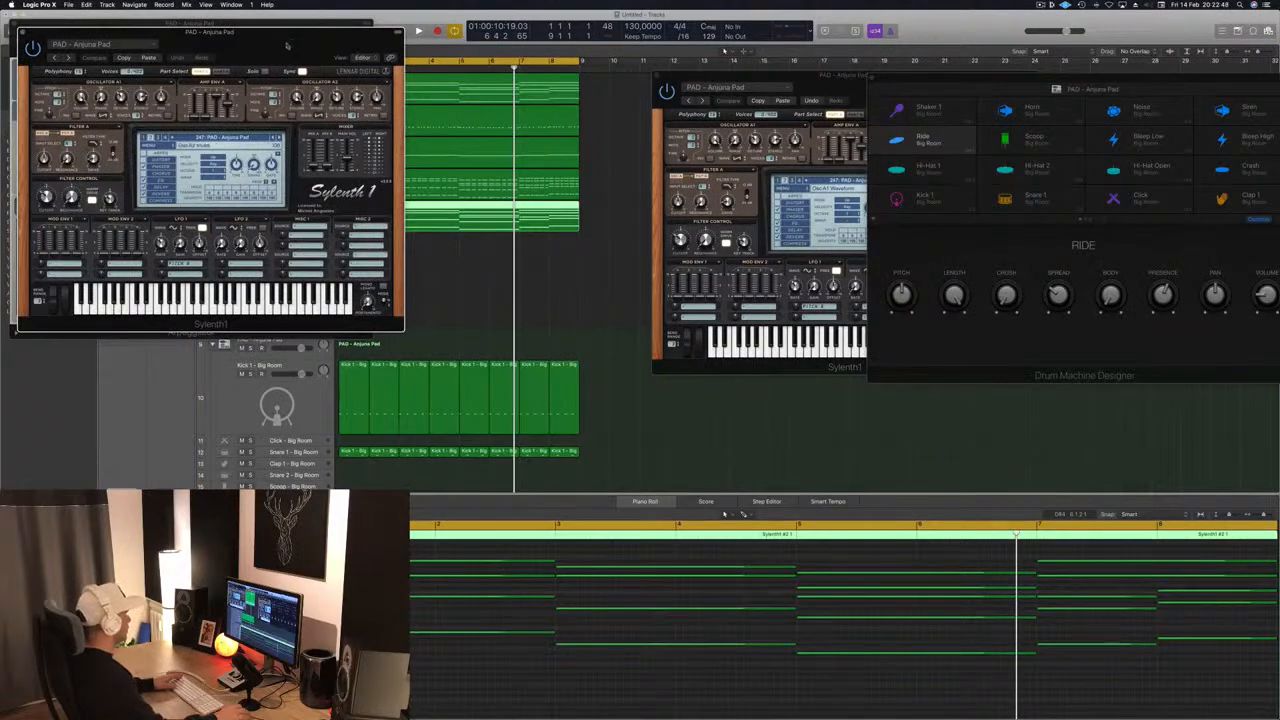
left_click_drag(287, 45, 879, 165)
left_click_drag(277, 29, 1227, 280)
key("space")
left_click_drag(895, 154, 810, 142)
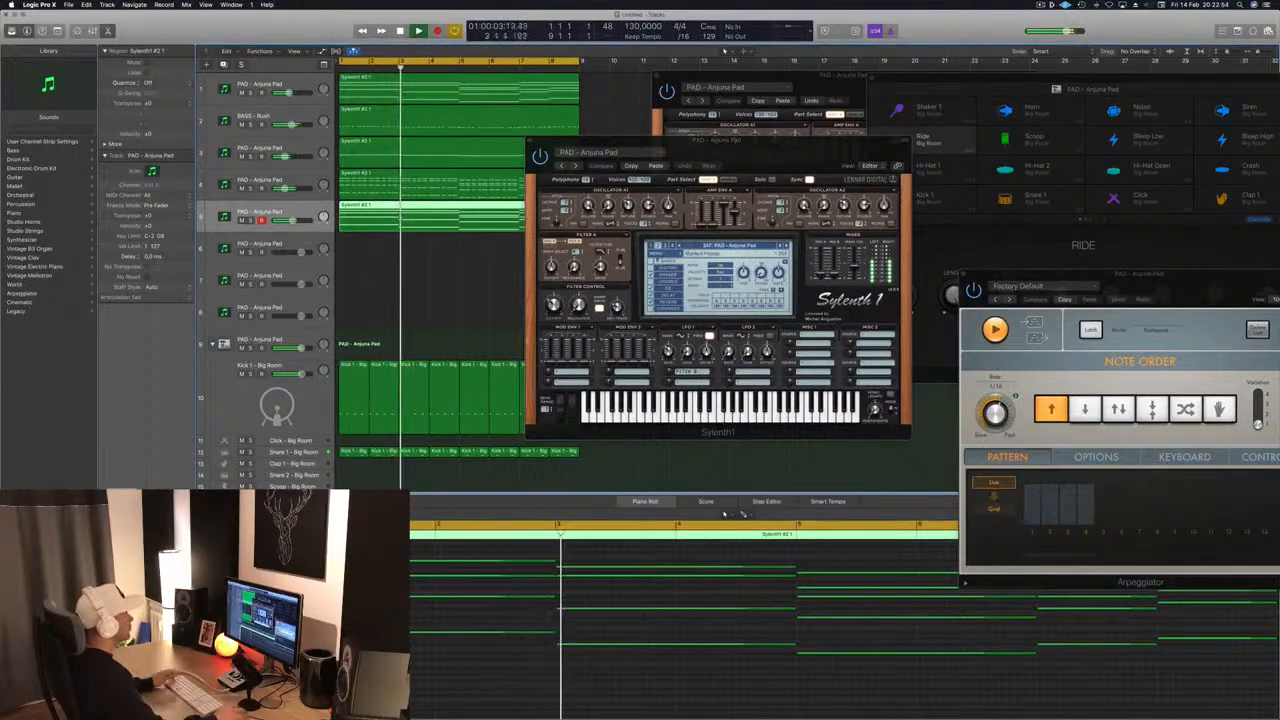
- Adjust the Filter Control cutoff in track 5's Sylenth1 pad and replay the groove
left_click_drag(554, 306, 554, 302)
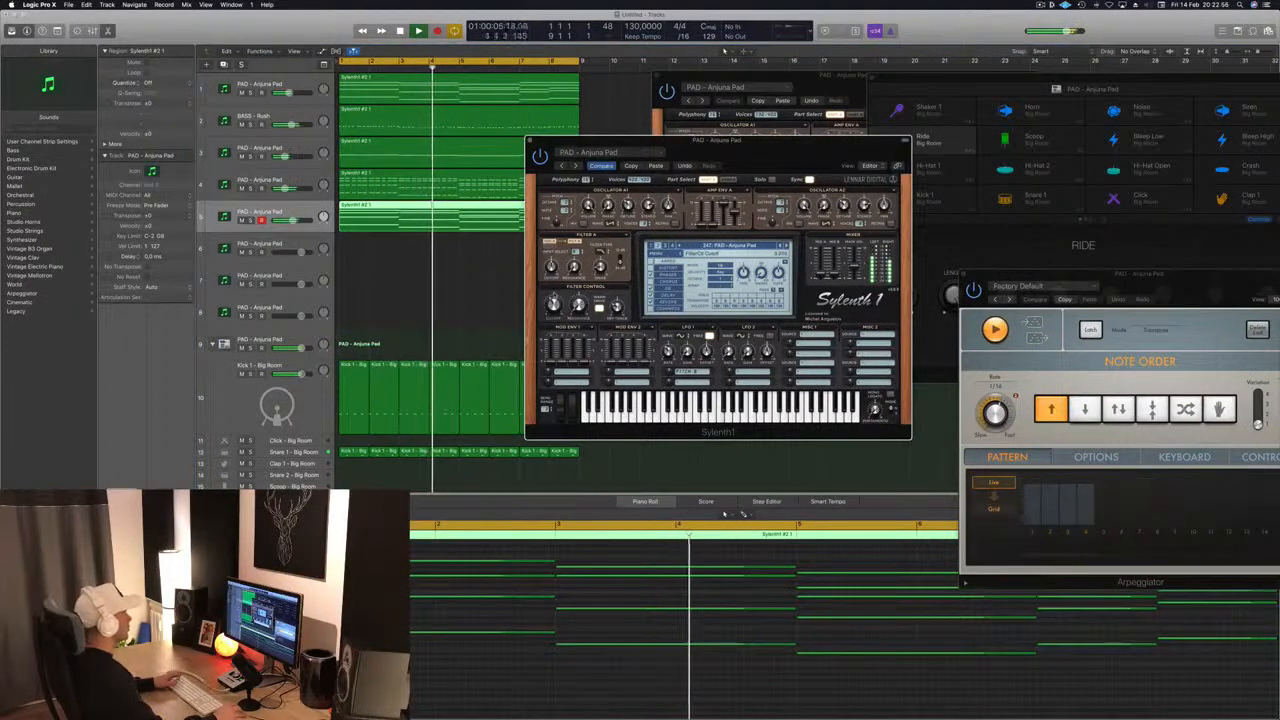
left_click_drag(735, 140, 818, 153)
key("space")
key("space")
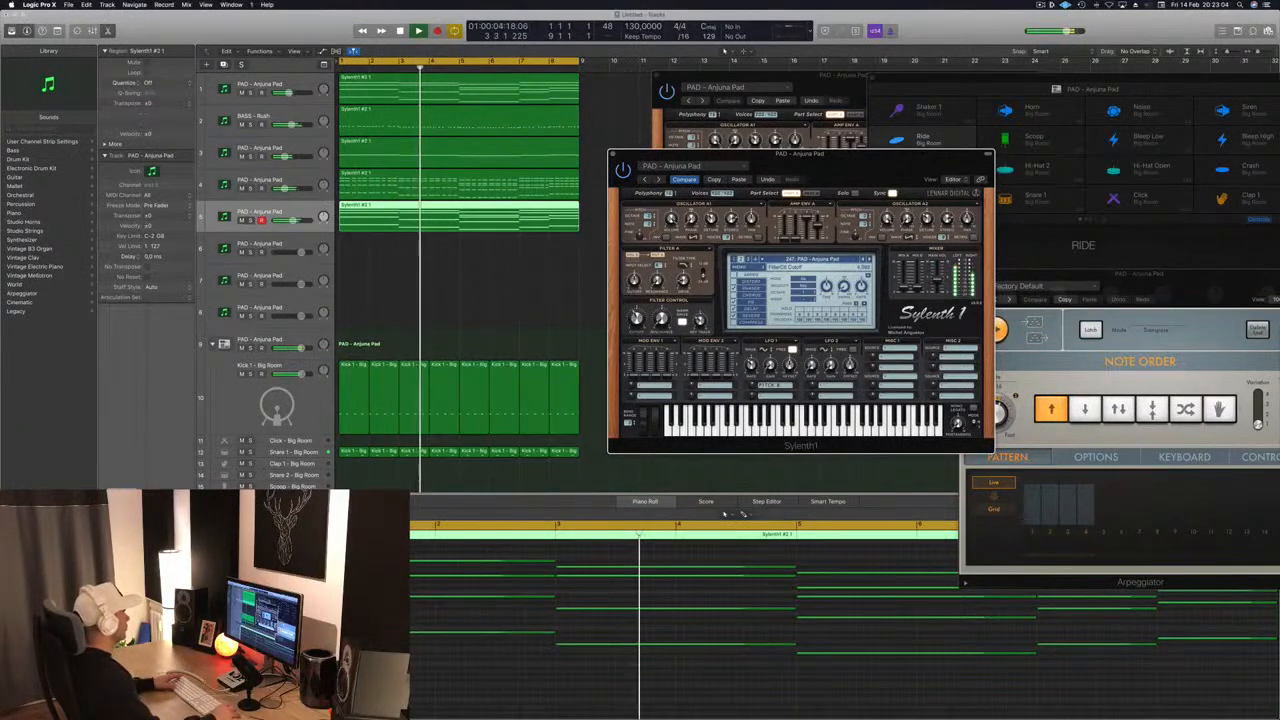
- Open the Channel EQ on track 5 and set its low cut to 300 Hz at 24 dB/Oct
left_click(124, 515)
left_click_drag(79, 185, 333, 190)
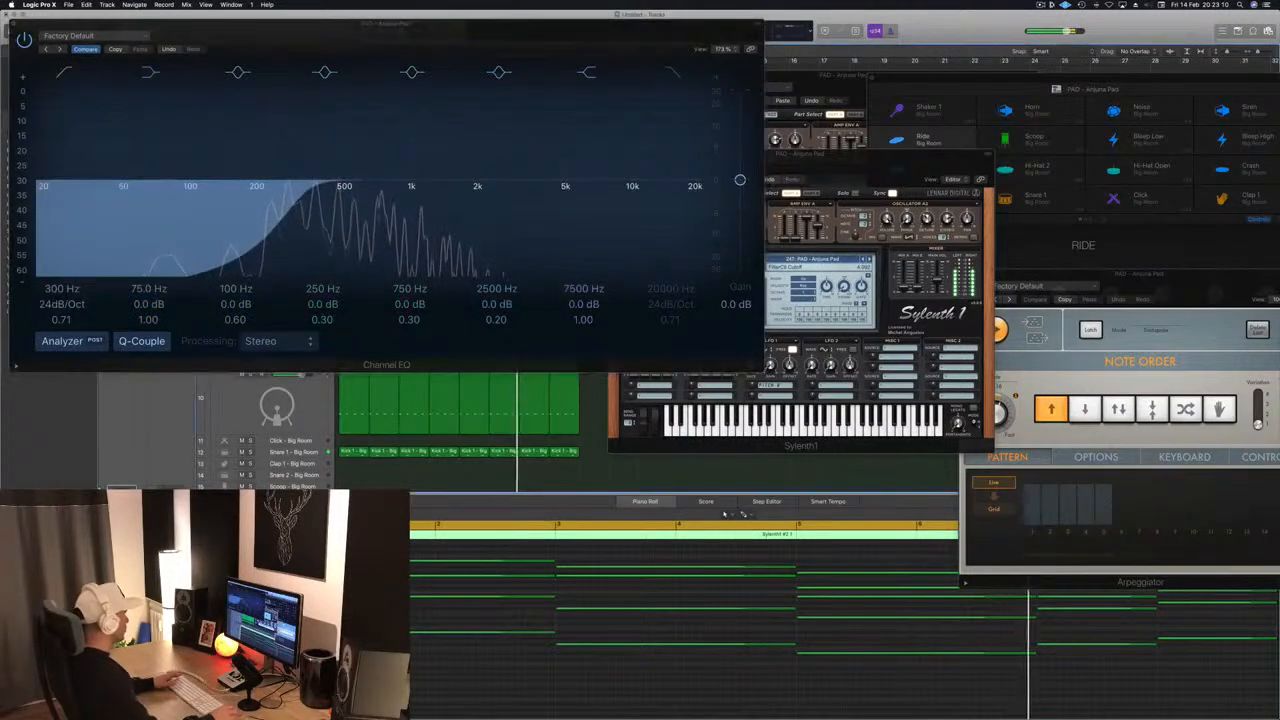
- Adjust the Filter Control cutoff for Part B of track 5's Sylenth1 and close the Channel EQ window
left_click(906, 150)
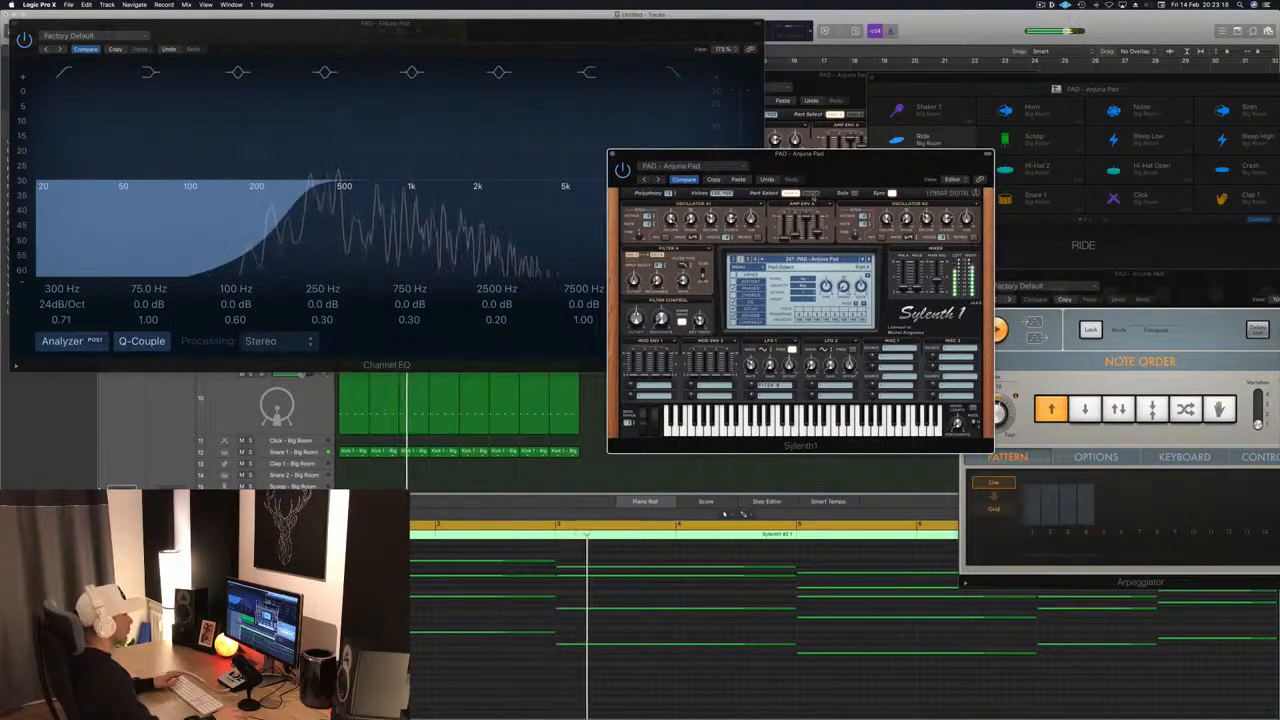
left_click_drag(890, 162, 1048, 149)
left_click_drag(491, 40, 609, 244)
left_click_drag(1014, 144, 951, 134)
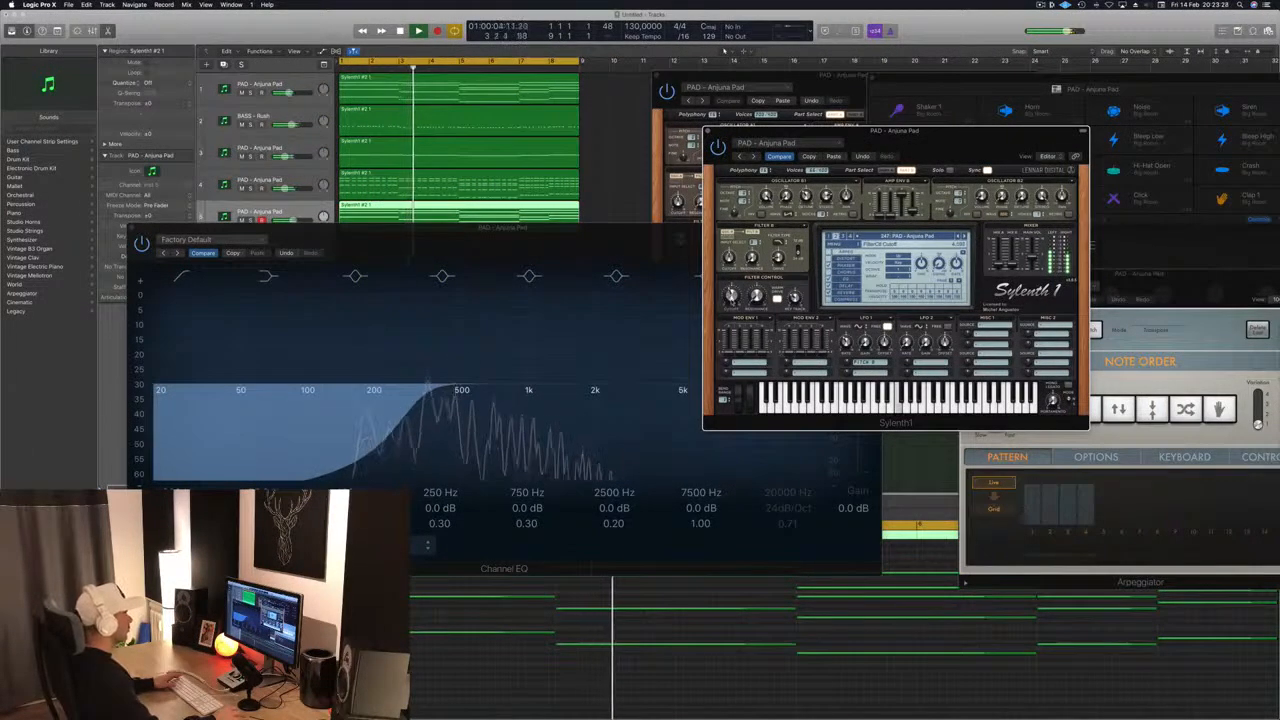
left_click_drag(608, 230, 828, 225)
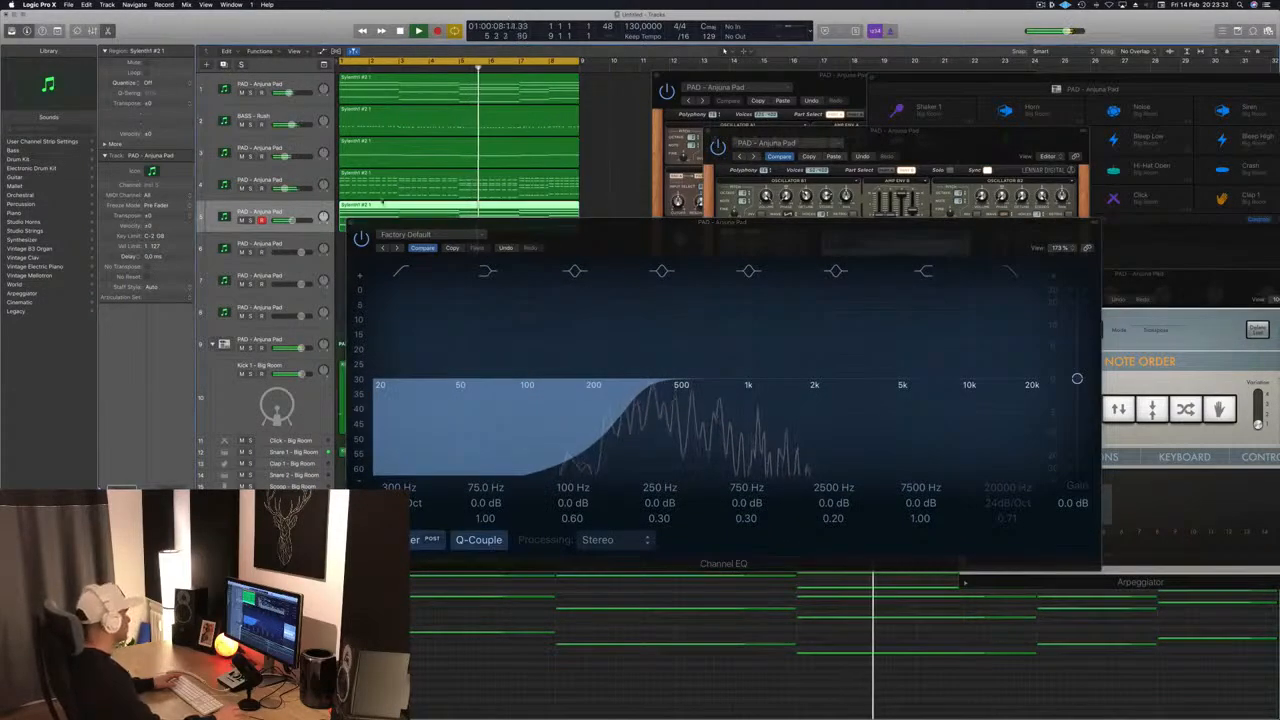
key("super+w")
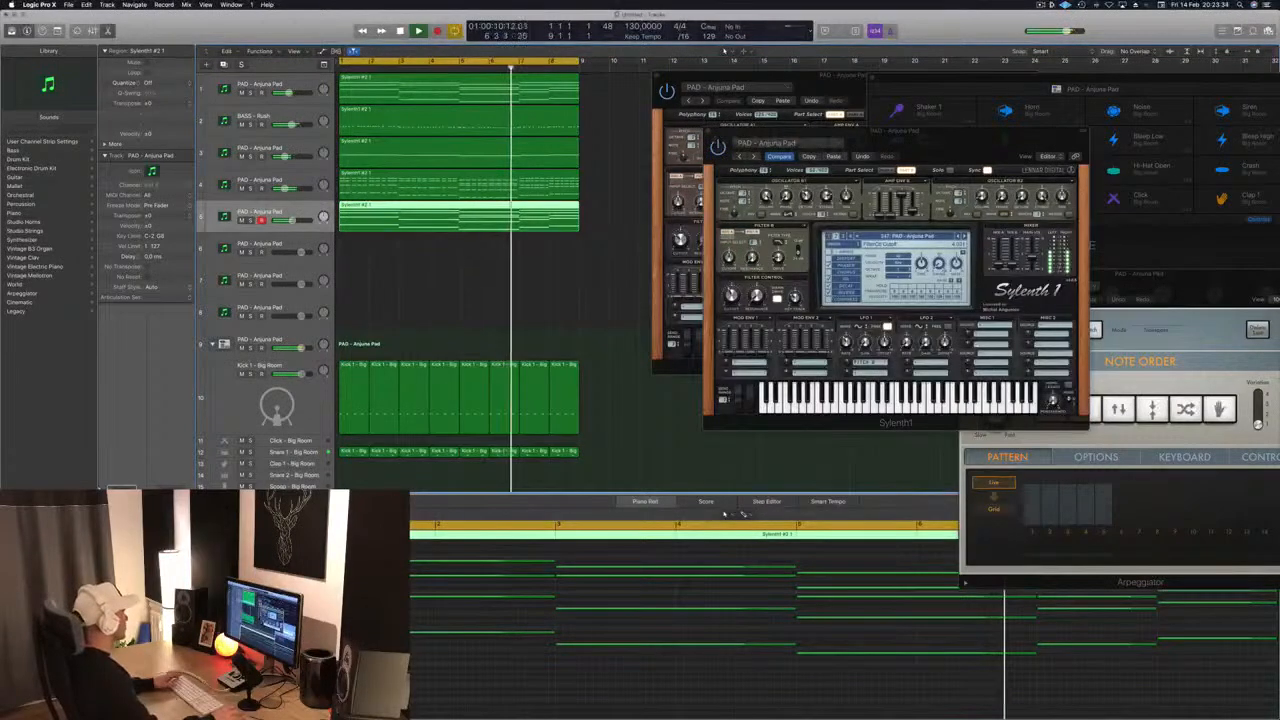
- Select the Snare 1 track and close the open Sylenth1 pad windows
scroll(297, 426, "down", 2)
left_click(304, 427)
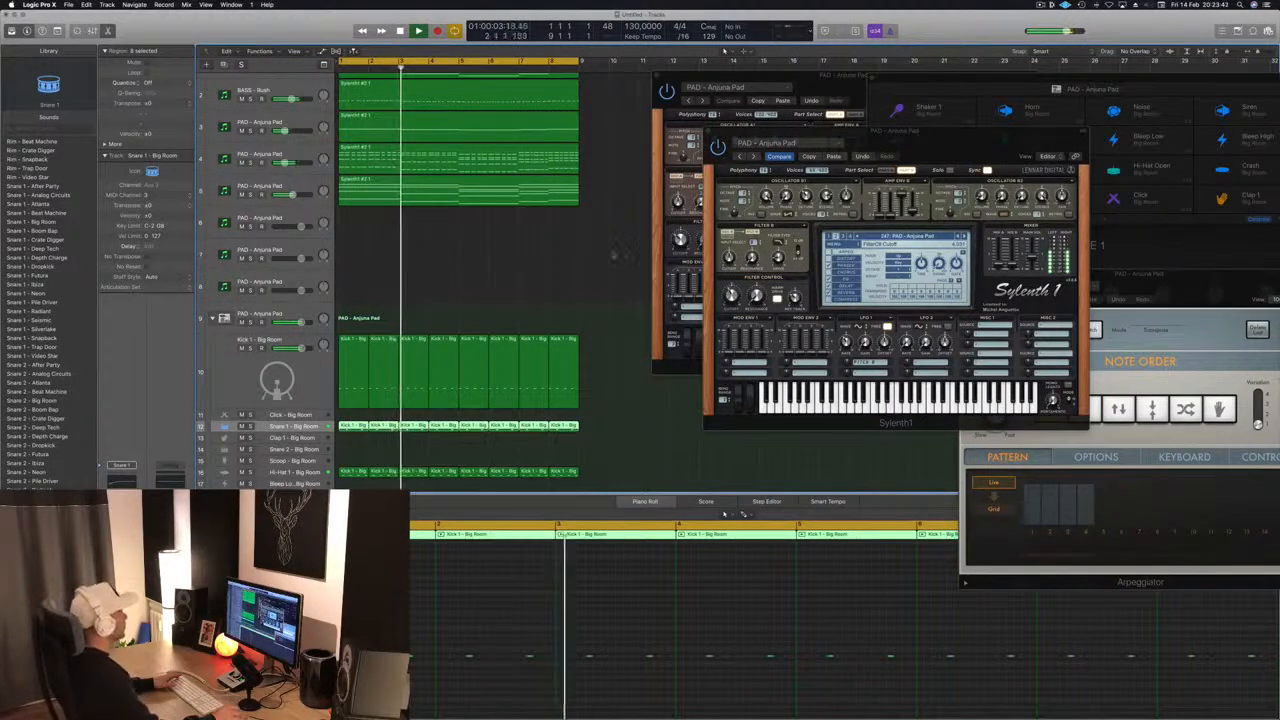
left_click_drag(798, 133, 720, 127)
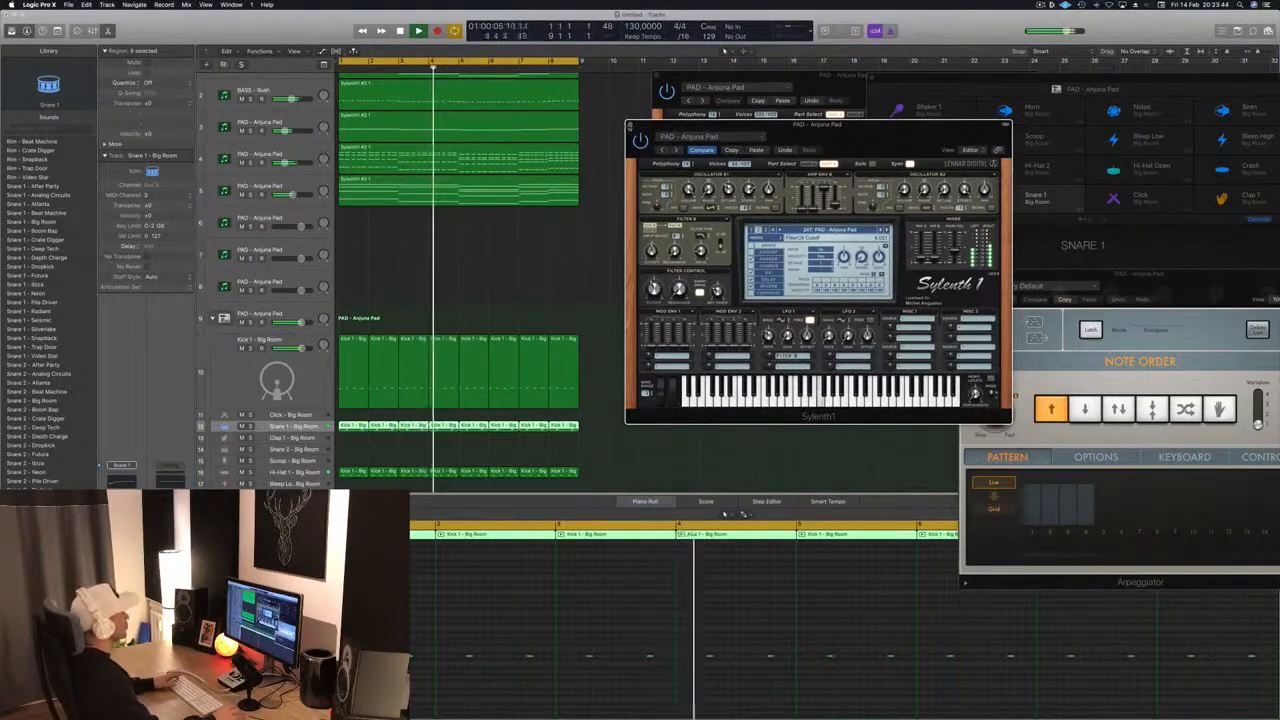
left_click(631, 125)
left_click(655, 77)
left_click(654, 77)
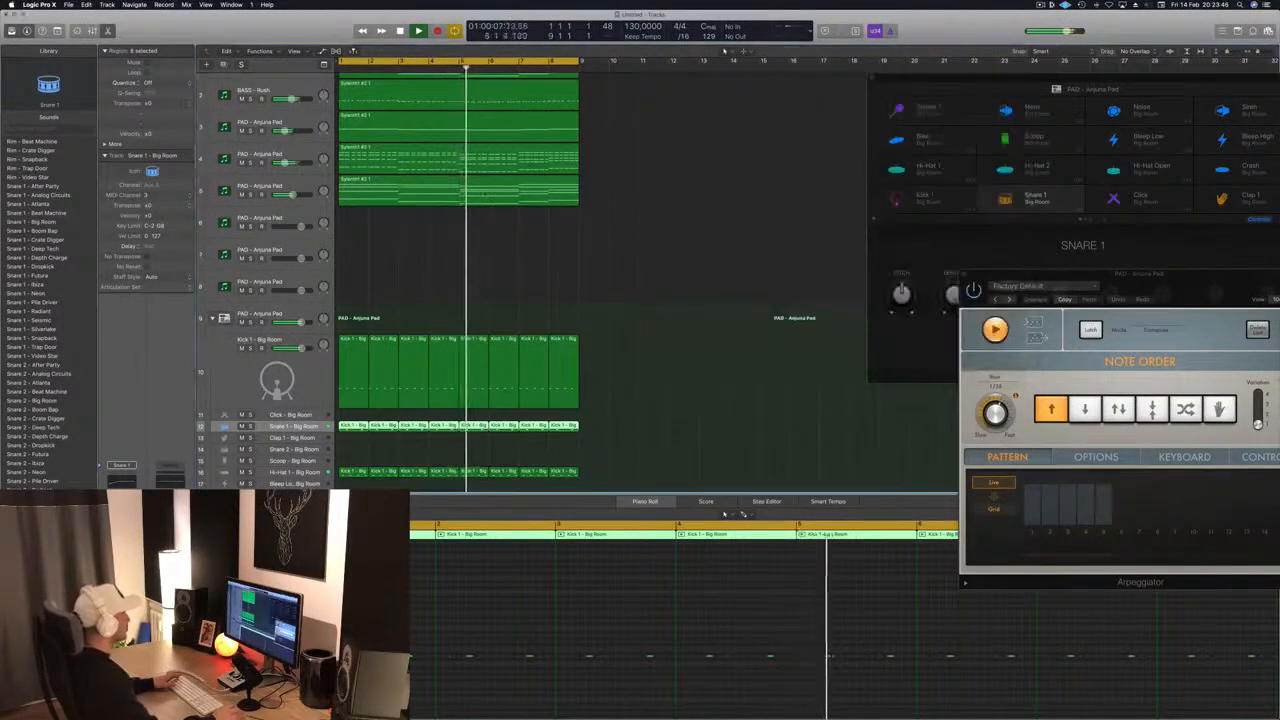
- Audition the pad layers on tracks 5 and 4 one at a time in solo, and clear the region selection
left_click(508, 190)
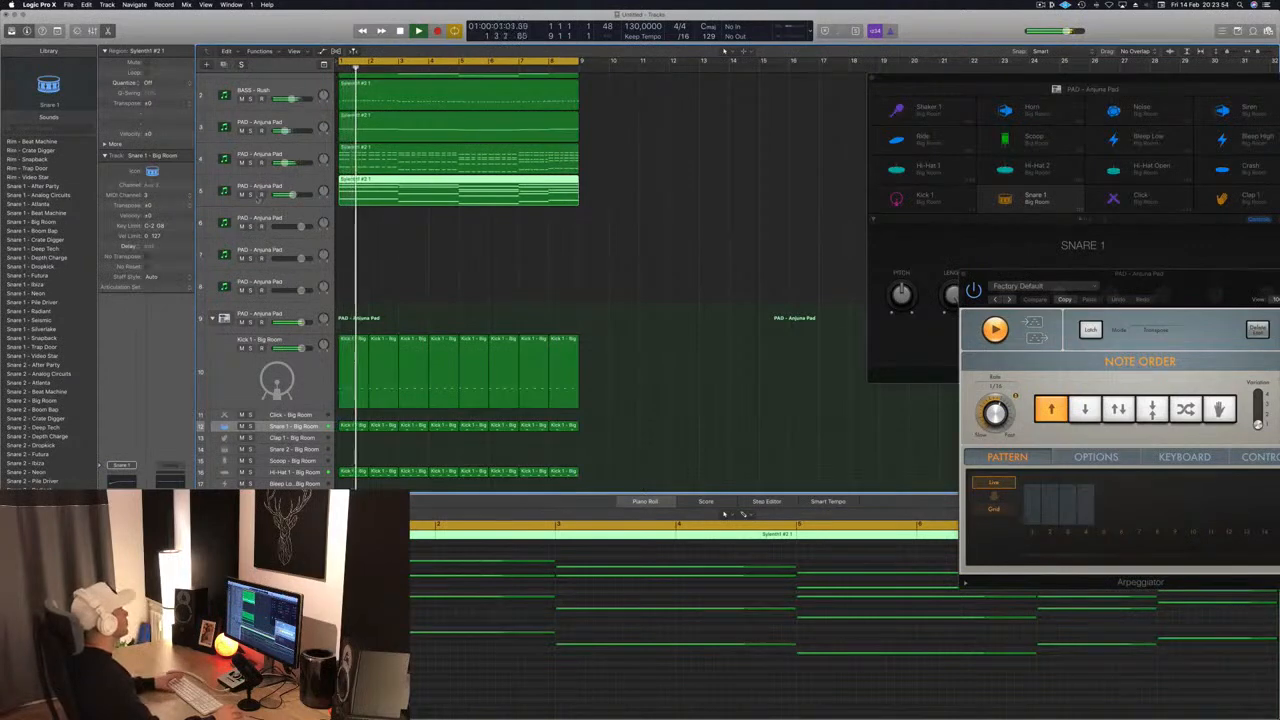
left_click(250, 196)
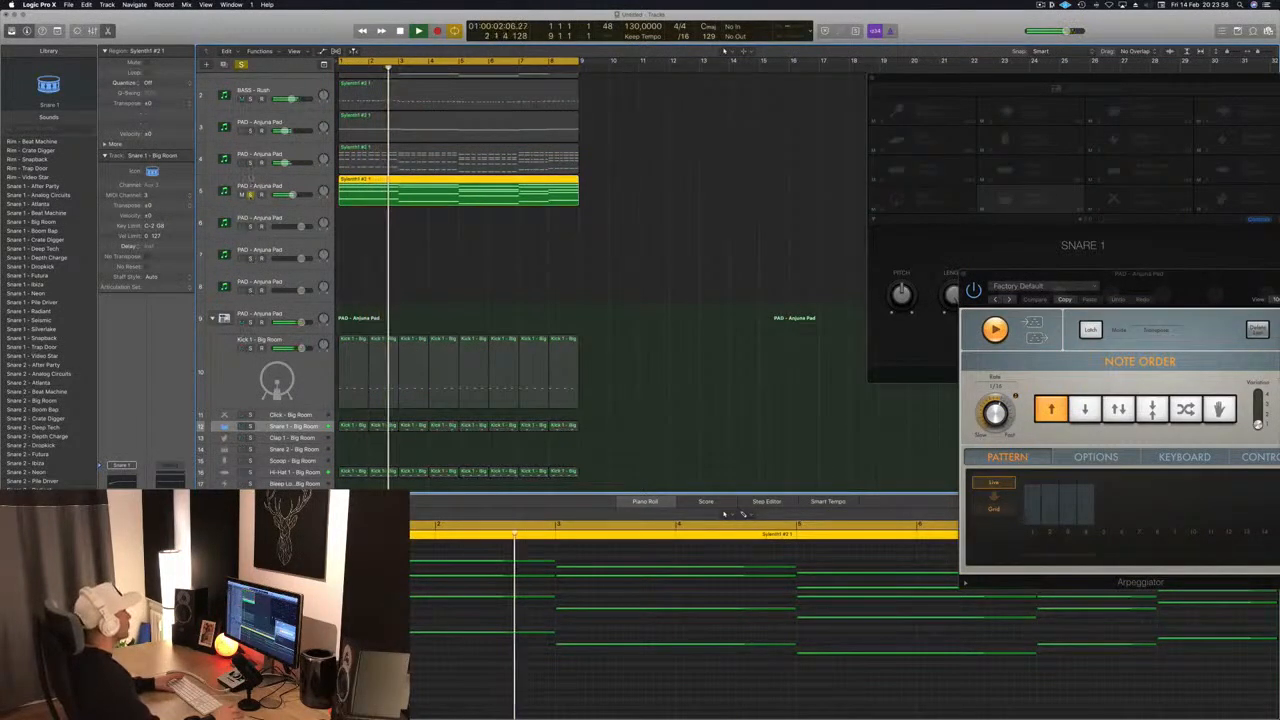
left_click(250, 196)
left_click(250, 162)
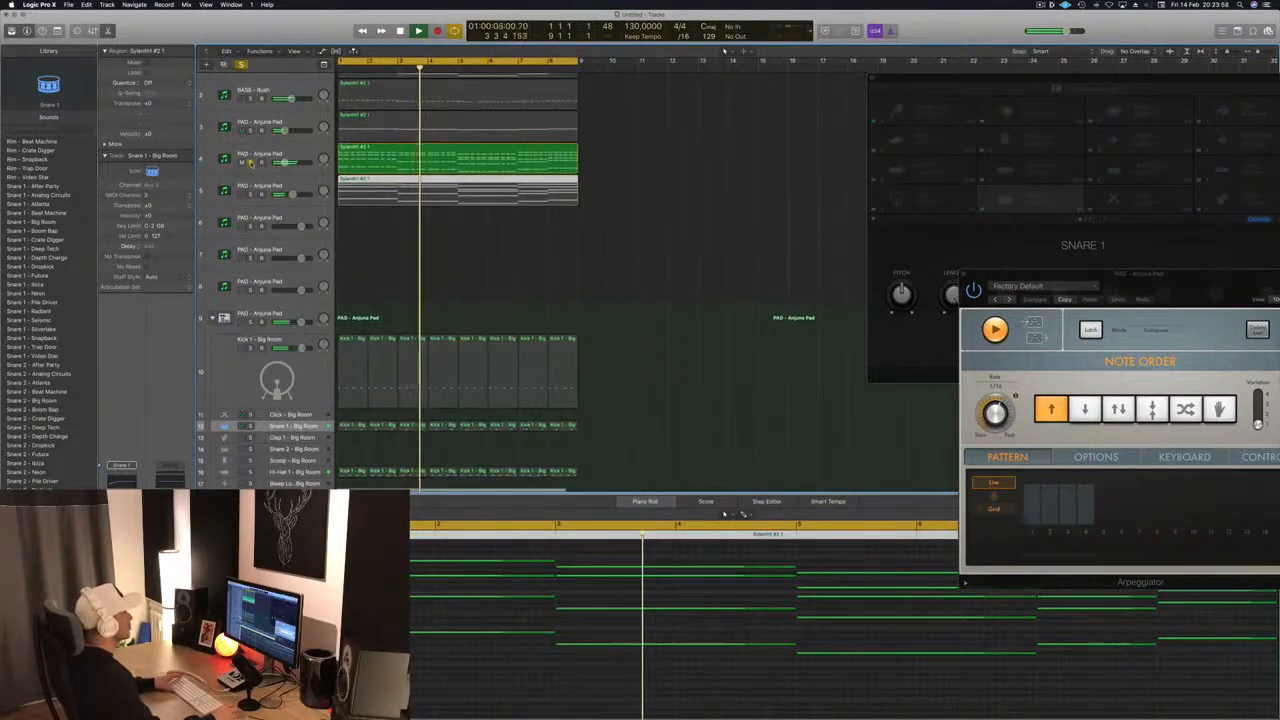
left_click(250, 162)
left_click(1040, 5)
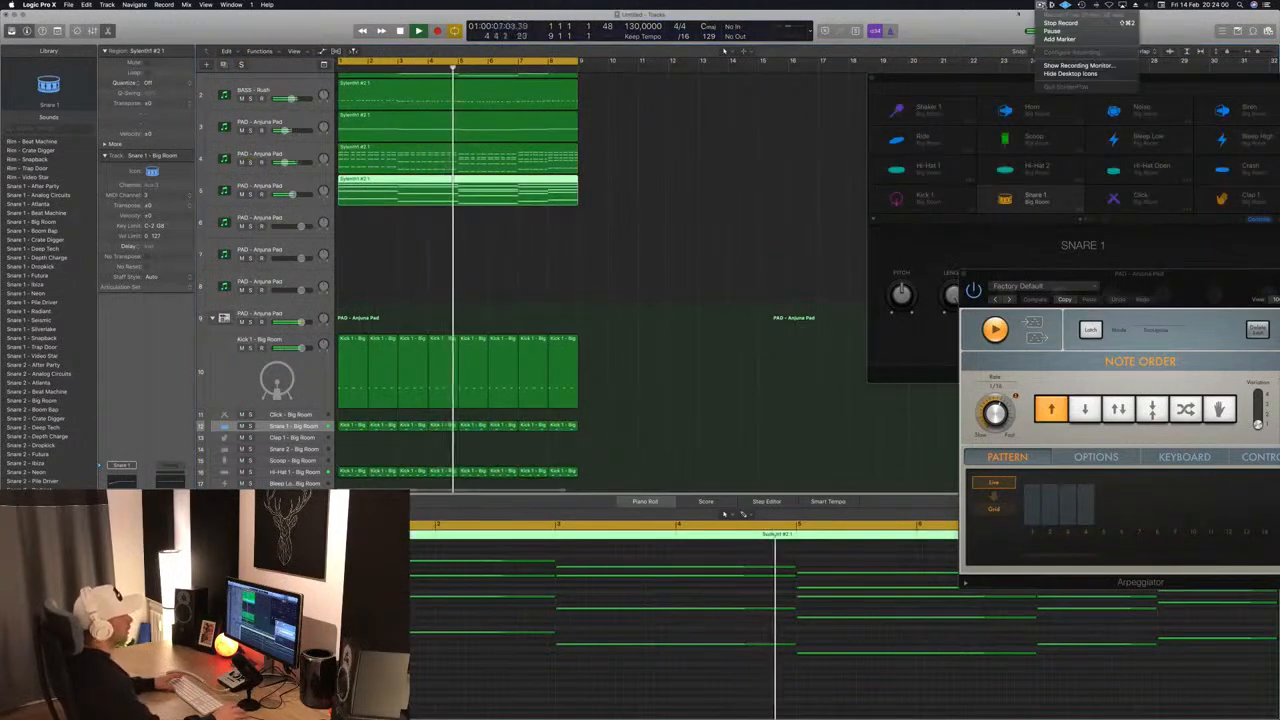
left_click(976, 25)
left_click(643, 209)
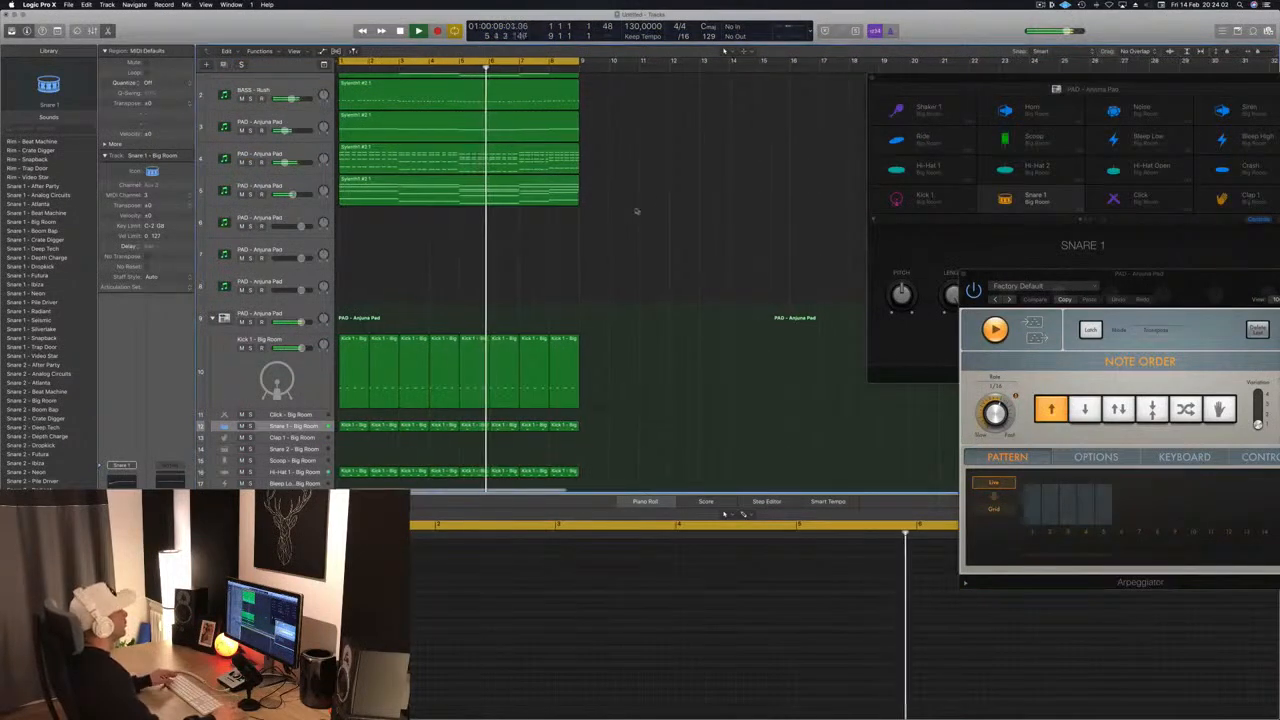
- Select the Perc 1 track, audition the Conga Low track in solo, select it, and stop playback
scroll(634, 209, "down", 6)
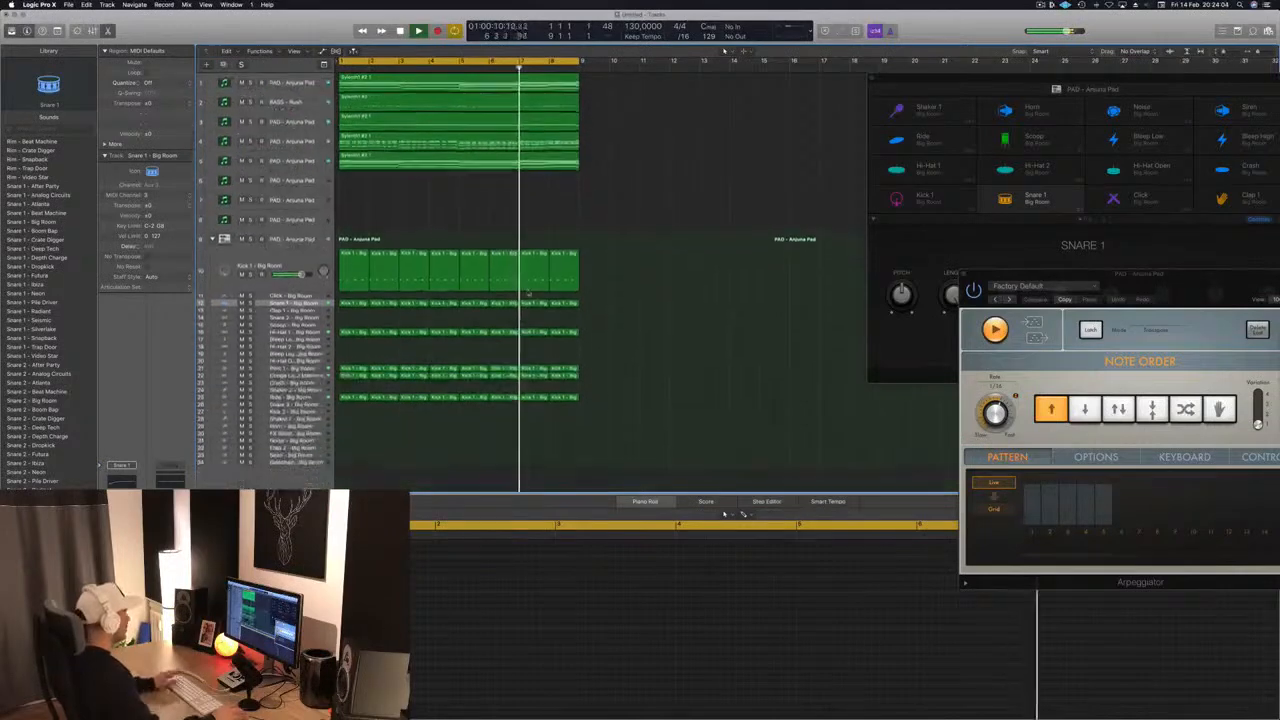
scroll(414, 299, "down", 1)
left_click(318, 350)
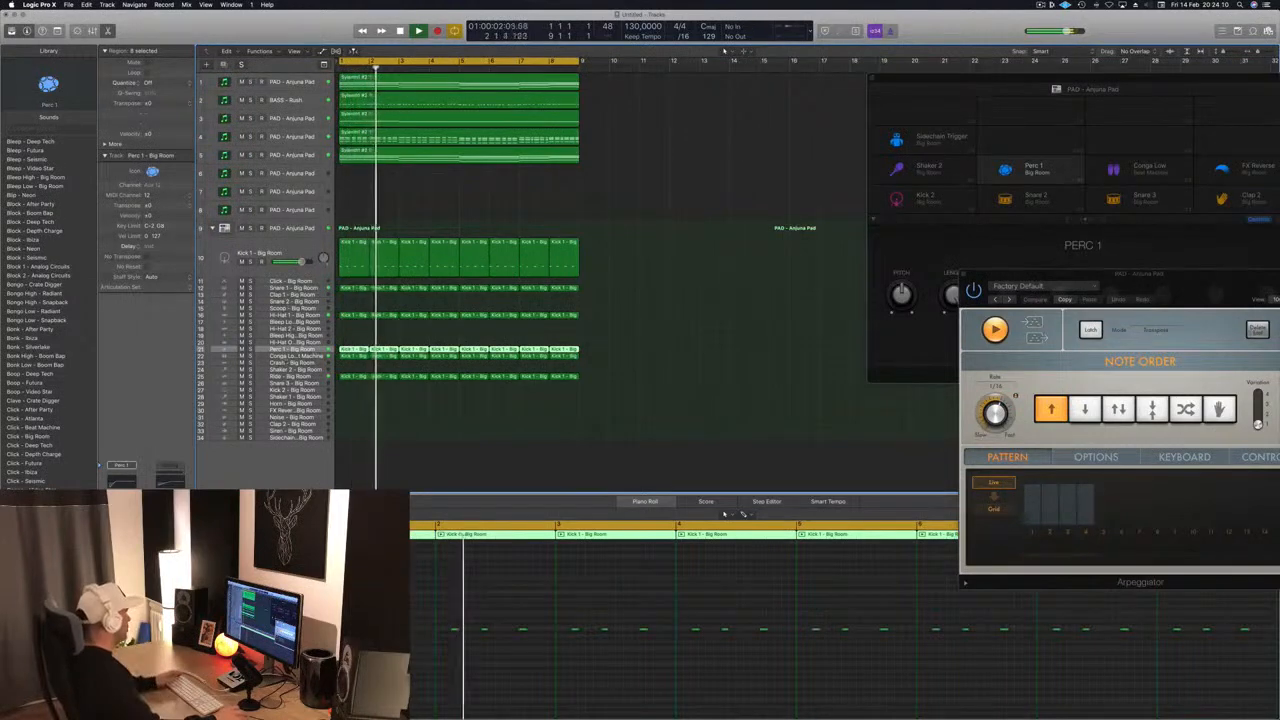
left_click(250, 357)
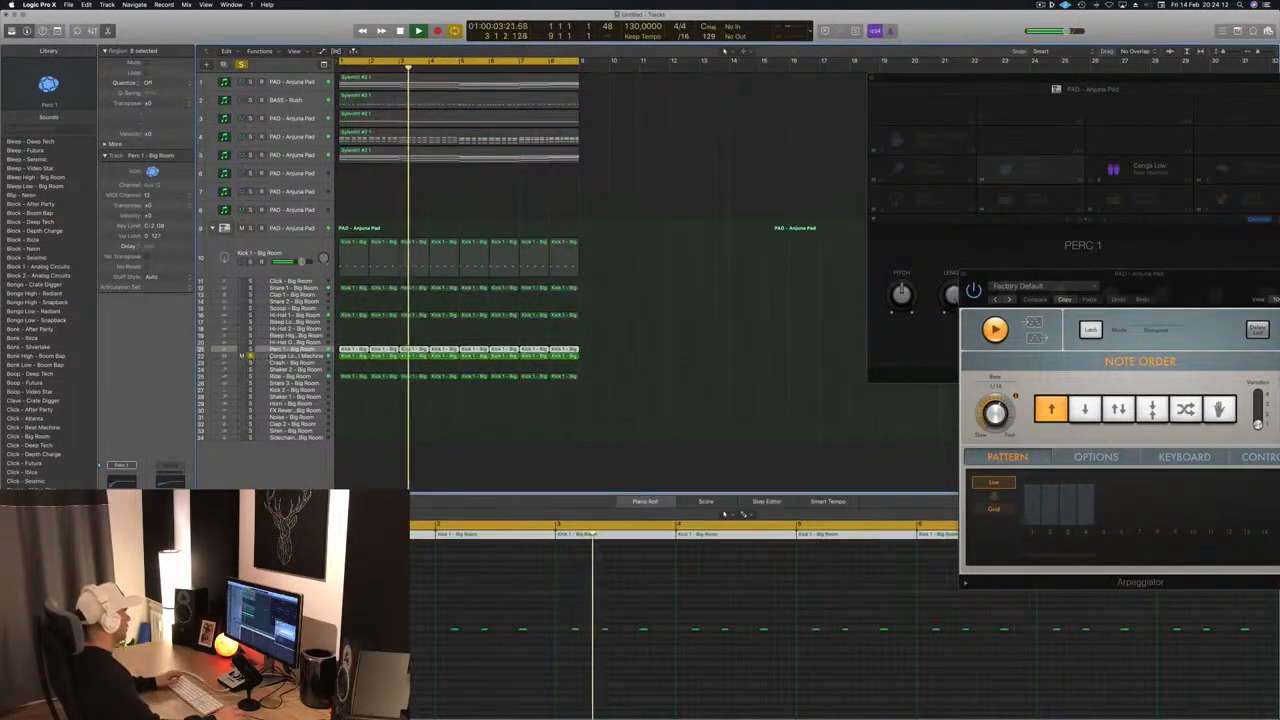
left_click(250, 357)
left_click(316, 357)
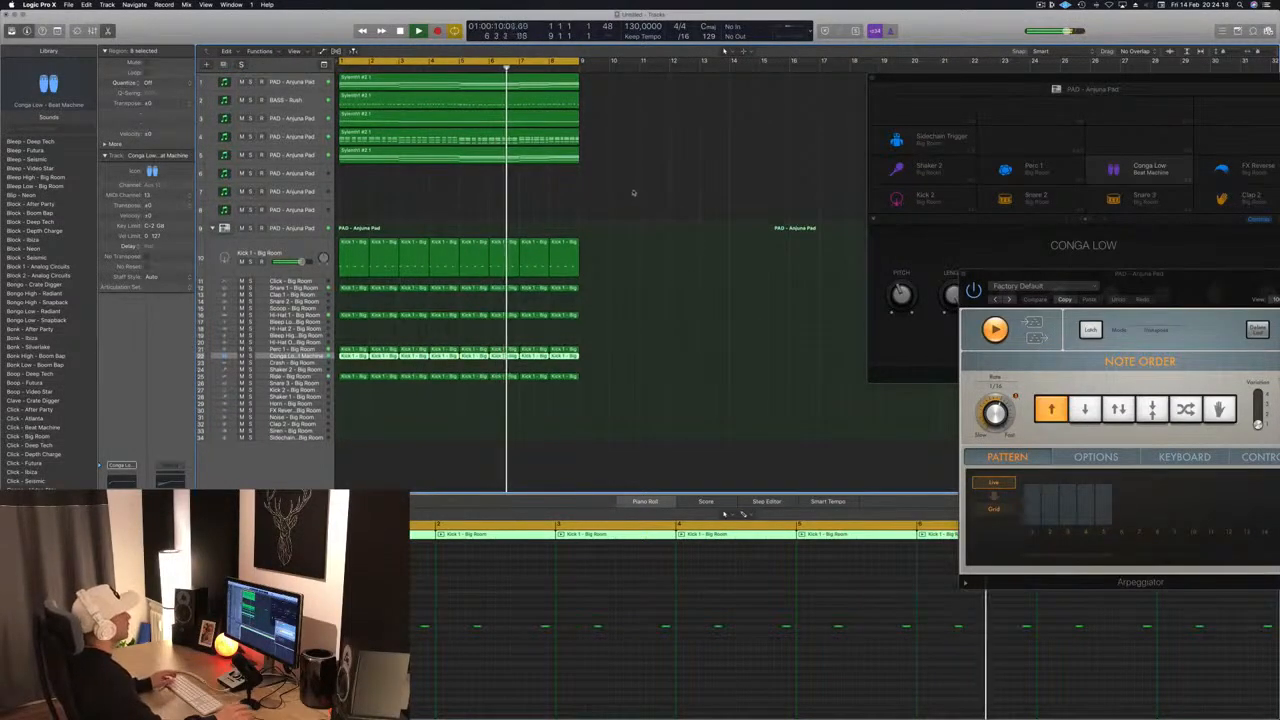
key("space")
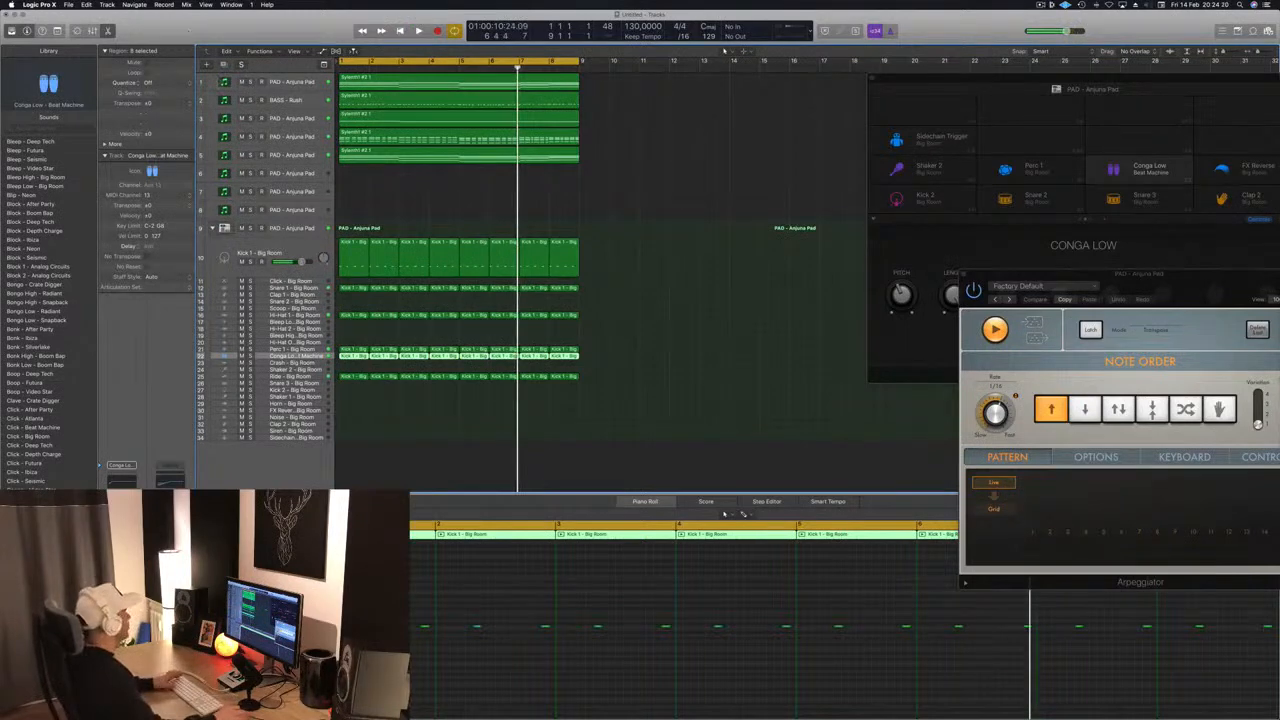
- Audition the track 1 pad in solo, and replay the full groove from the start
left_click(250, 82)
key("space")
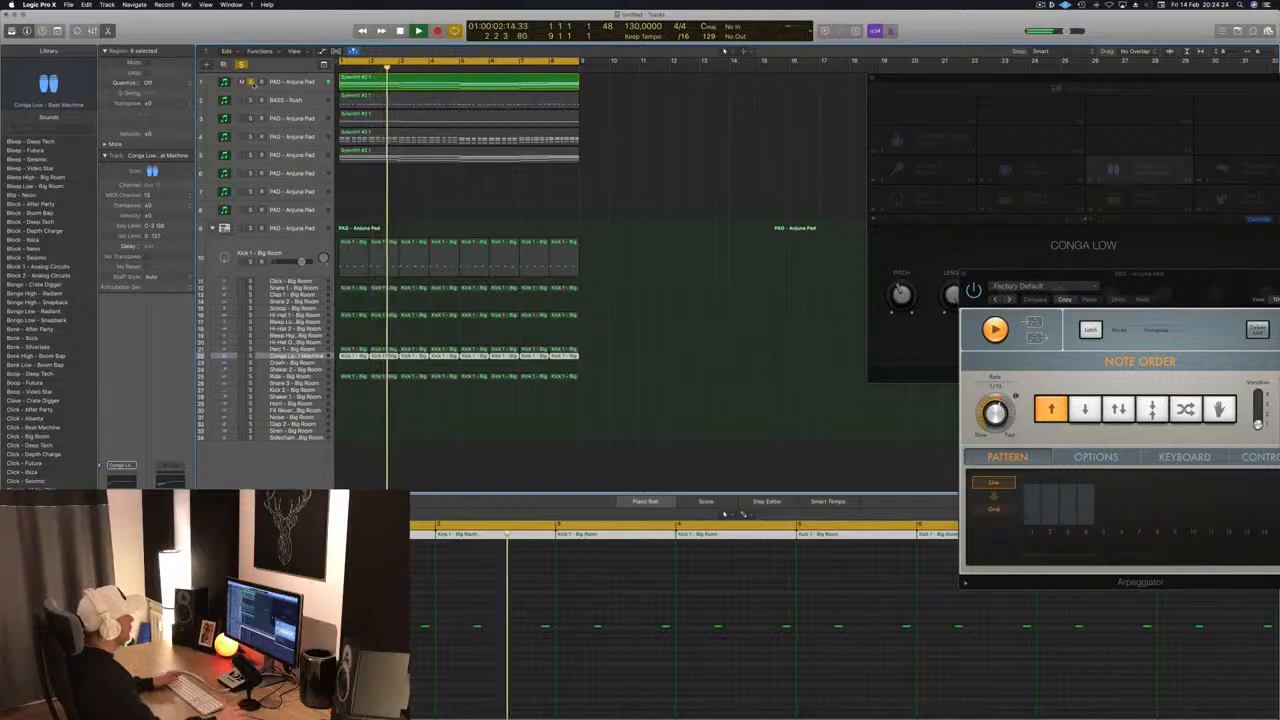
left_click(250, 82)
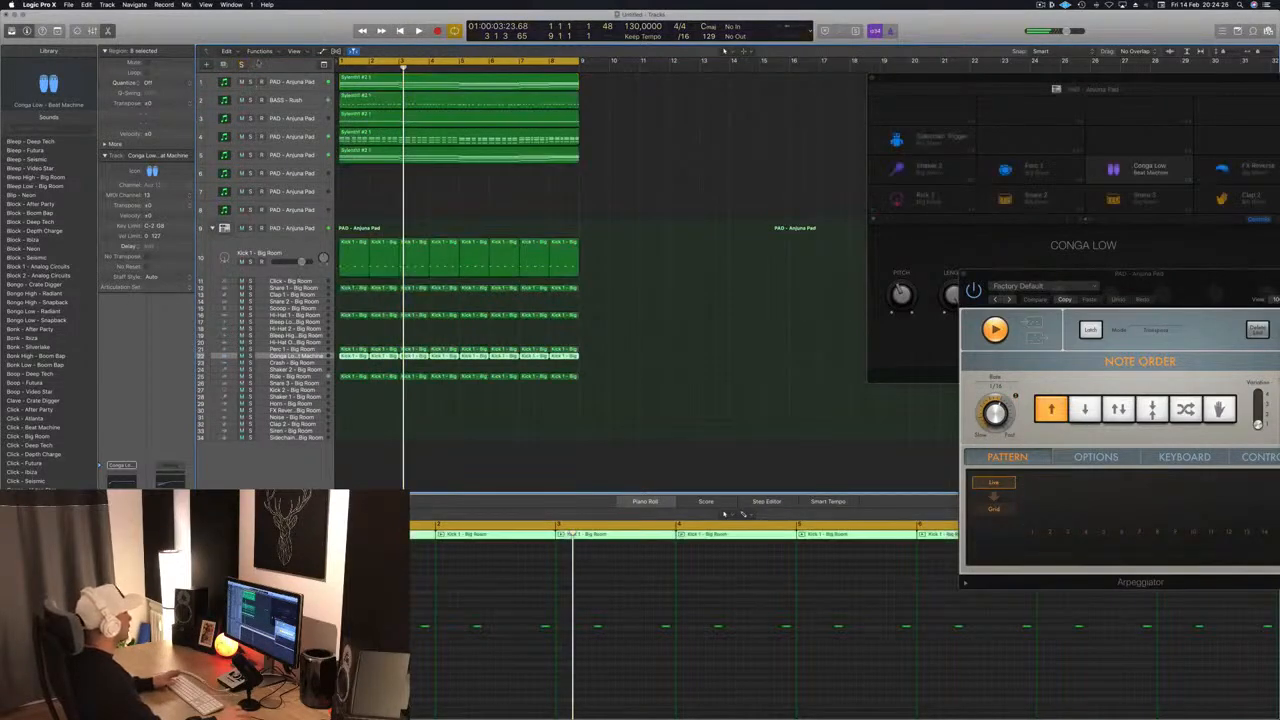
key("Return")
scroll(431, 185, "up", 5)
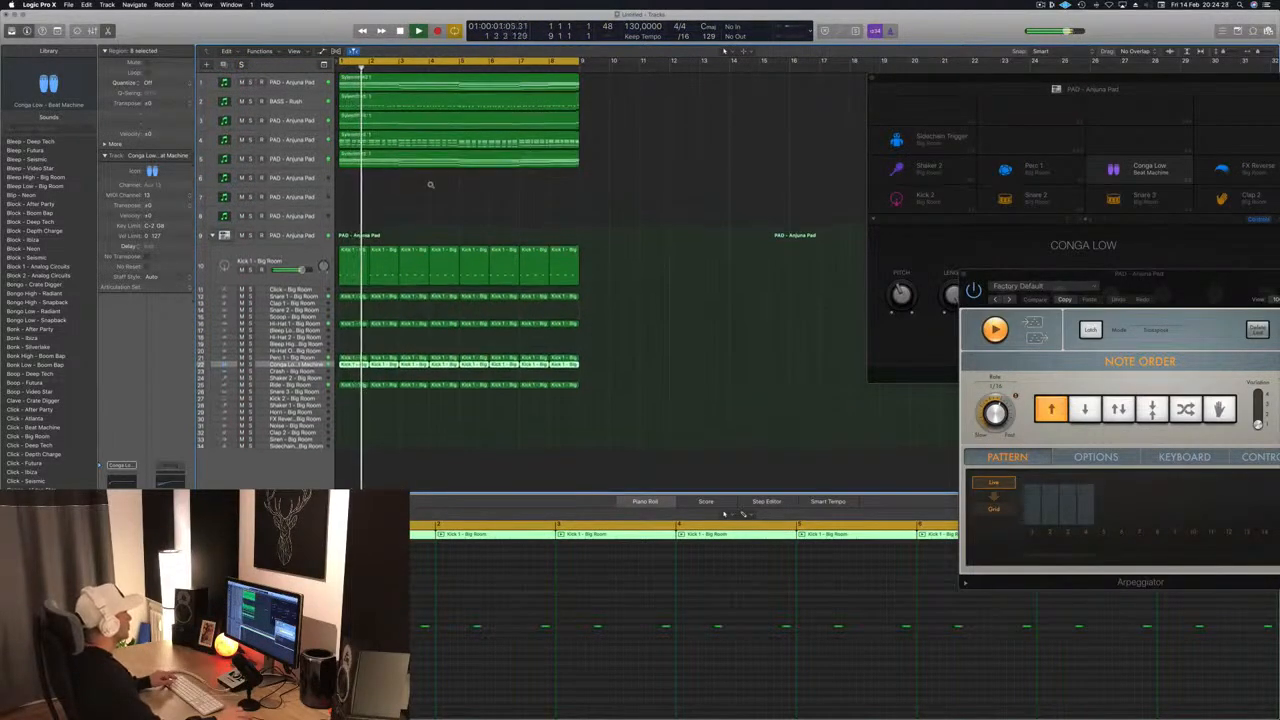
scroll(392, 156, "up", 1)
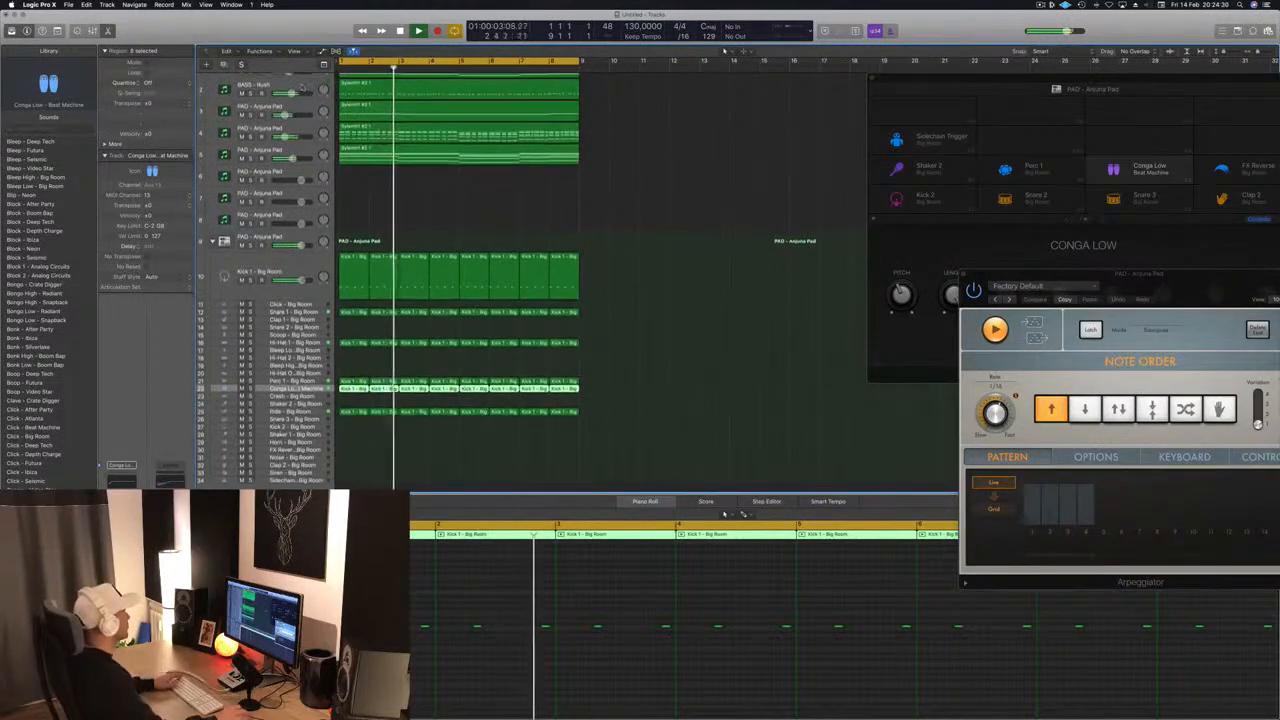
- Raise the BASS - Rush track's volume slightly while replaying the groove, and close its Sylenth1 window
left_click(264, 85)
key("space")
key("space")
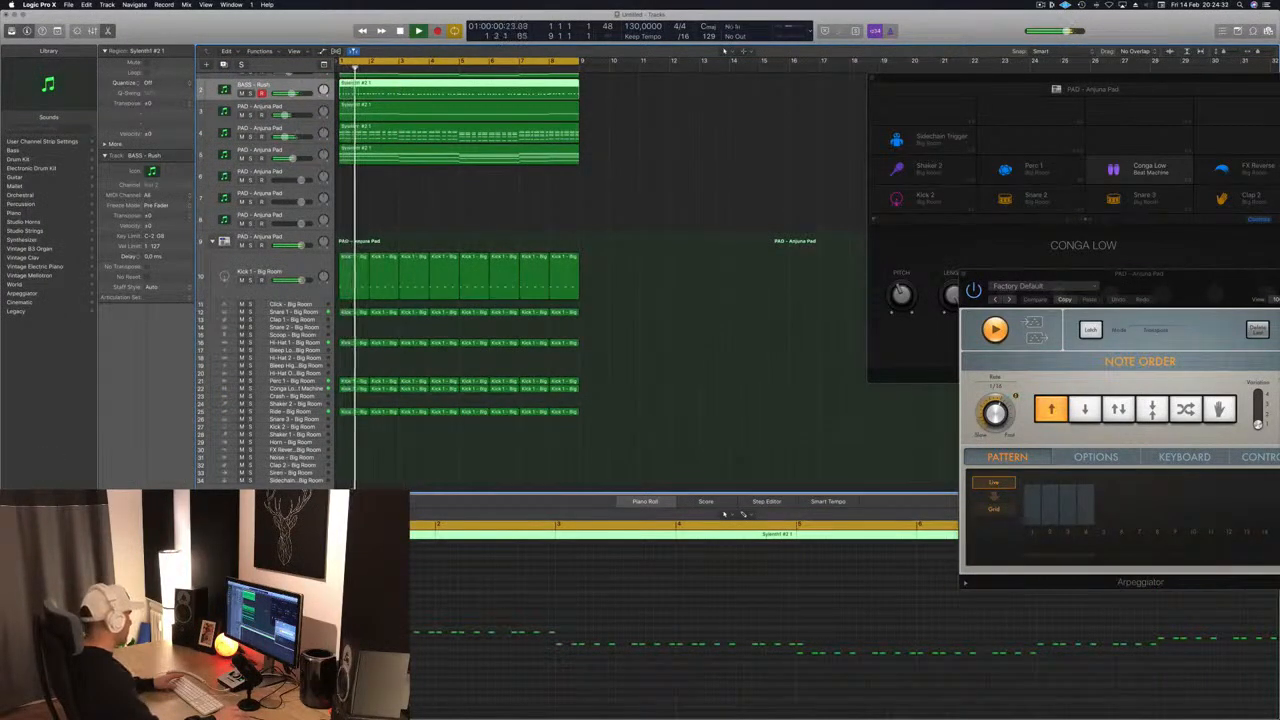
key("v")
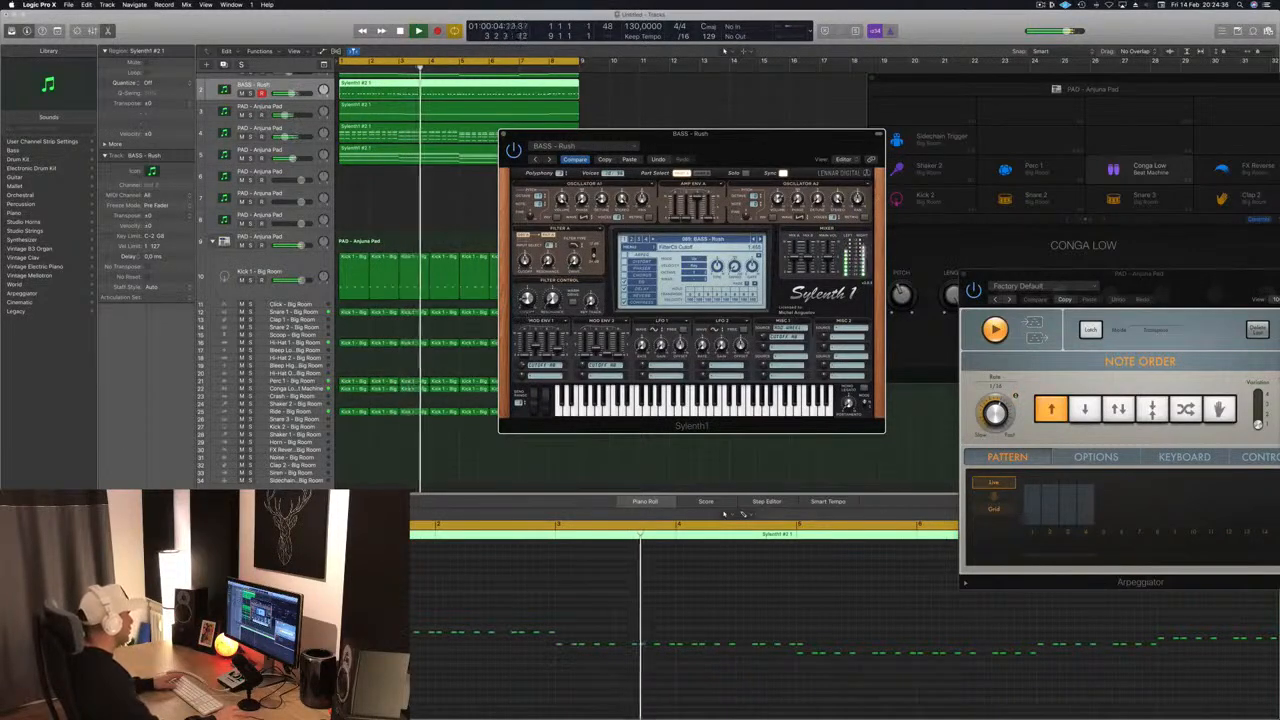
key("space")
key("space")
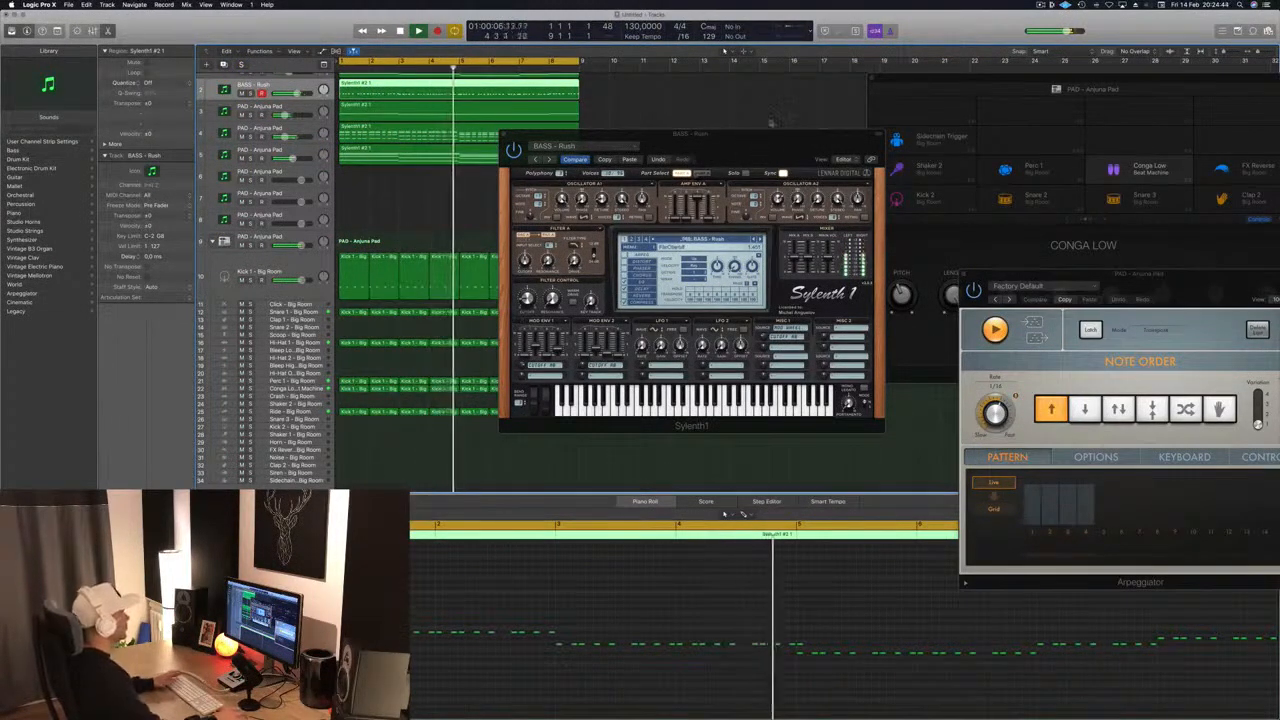
left_click_drag(754, 145, 643, 172)
left_click(393, 162)
scroll(646, 189, "up", 2)
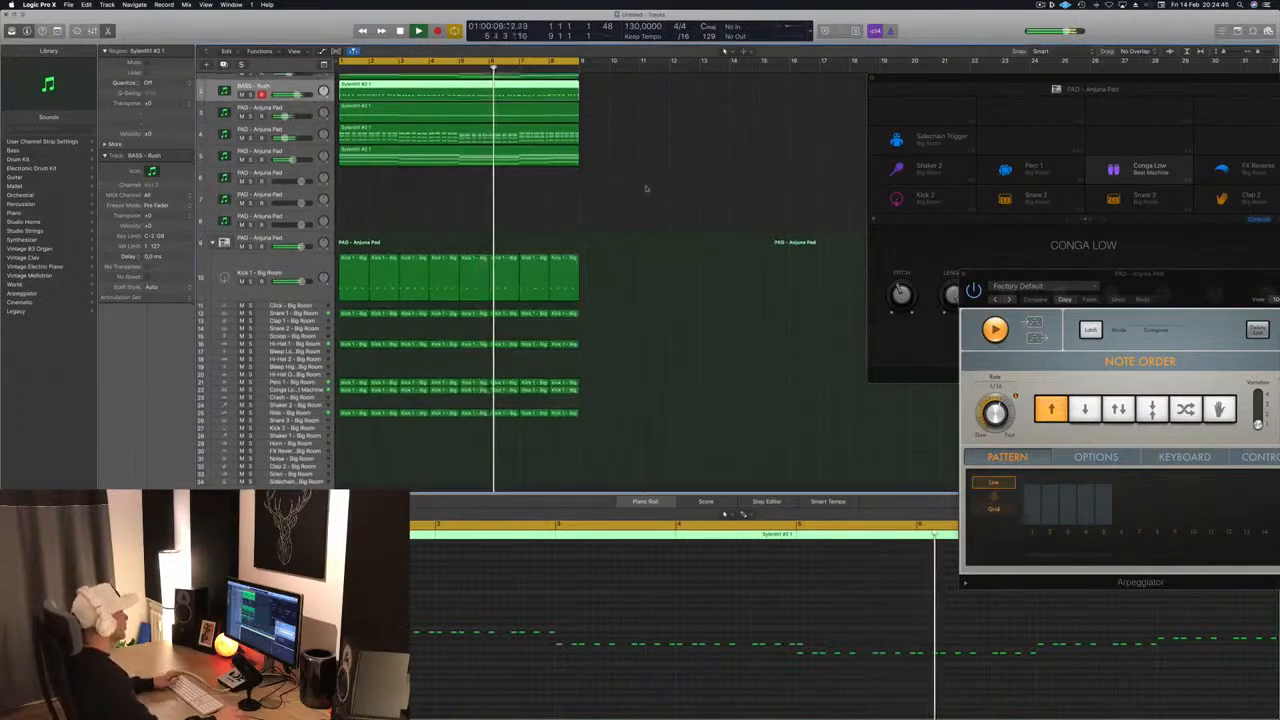
- Audition the low layer on track 3 in solo, select the track, and replay the groove
left_click(250, 131)
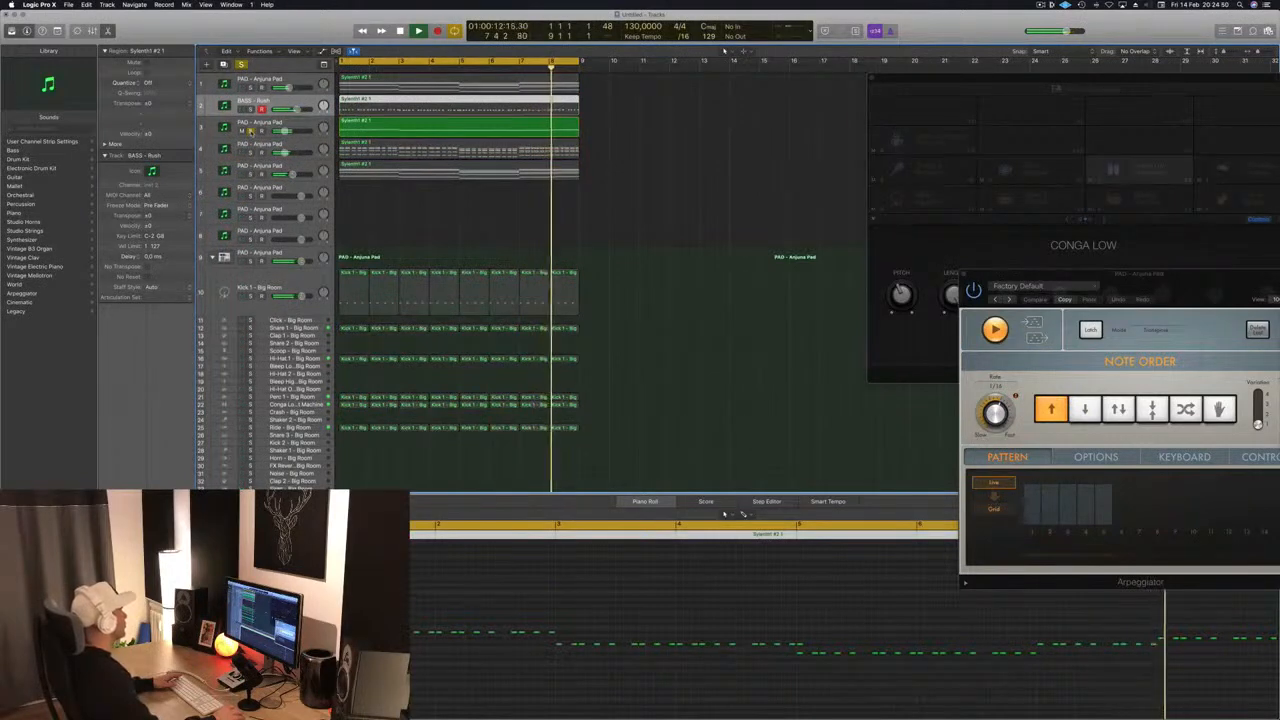
left_click(250, 131)
left_click(242, 124)
key("space")
key("space")
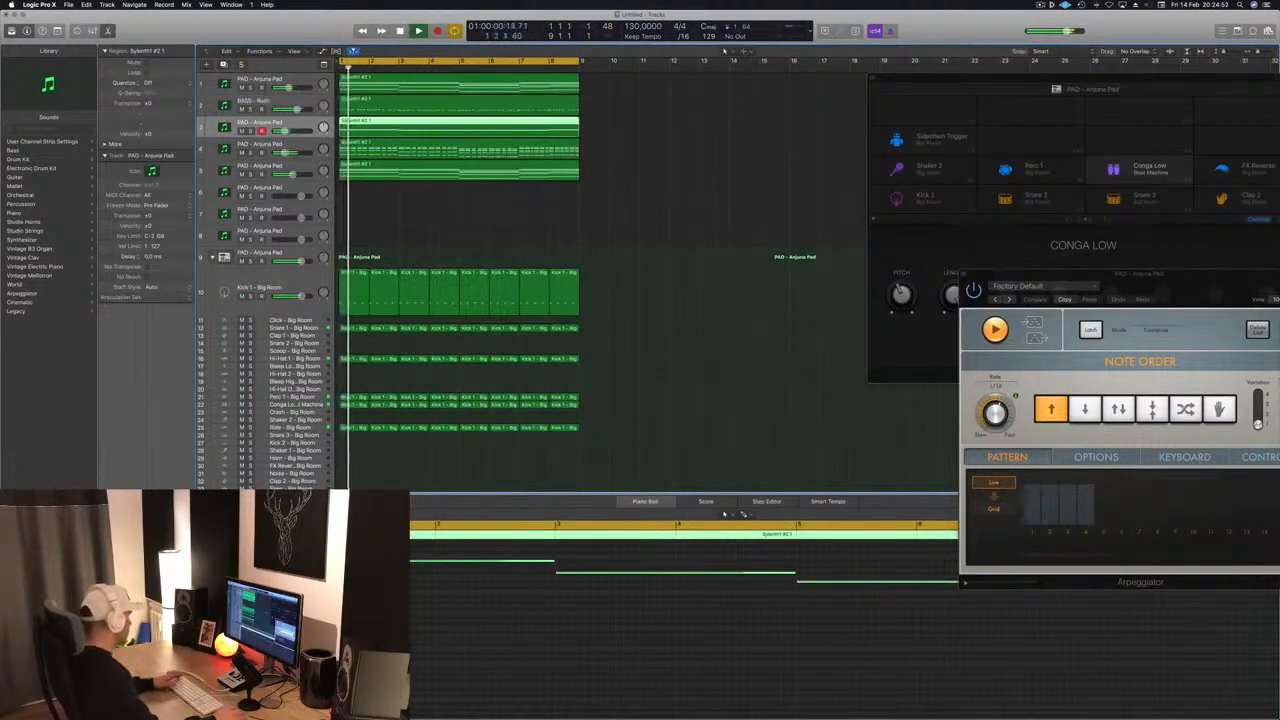
- Set track 3's Channel EQ low cut to 122 Hz at 24 dB/Oct, check it in solo, and close the EQ
left_click(133, 488)
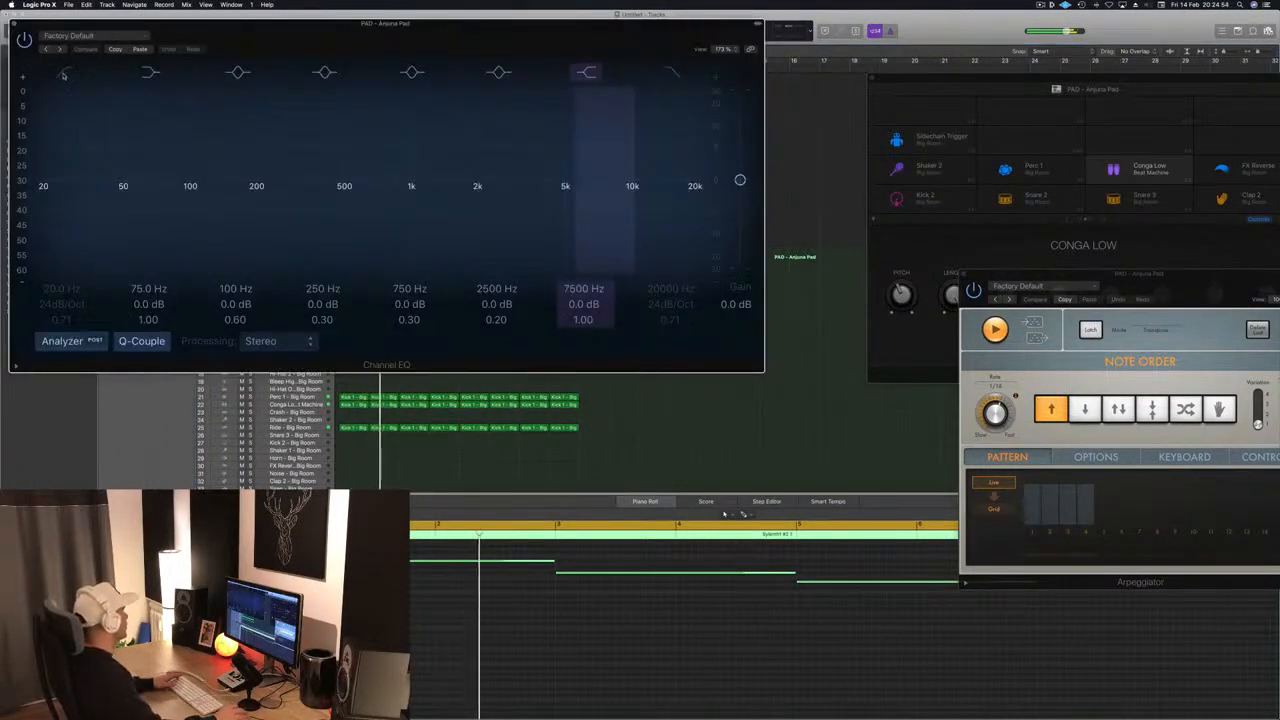
left_click(64, 74)
left_click_drag(88, 188, 257, 188)
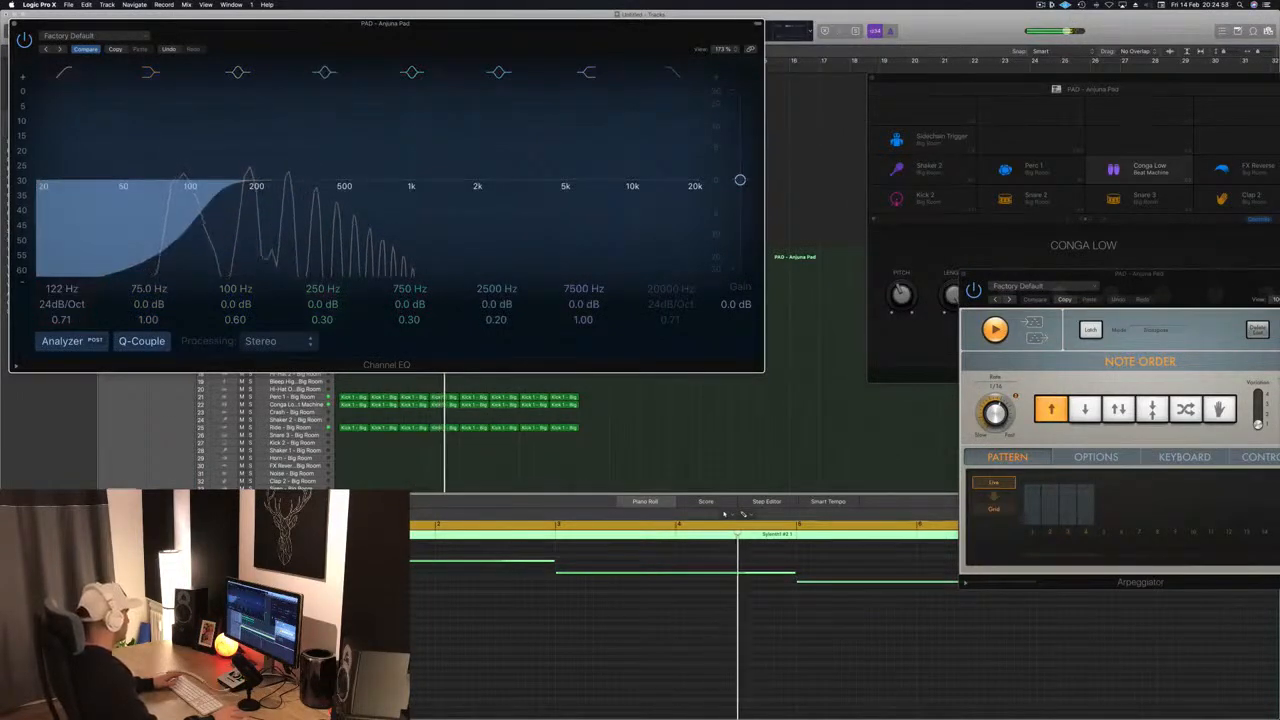
left_click(600, 630)
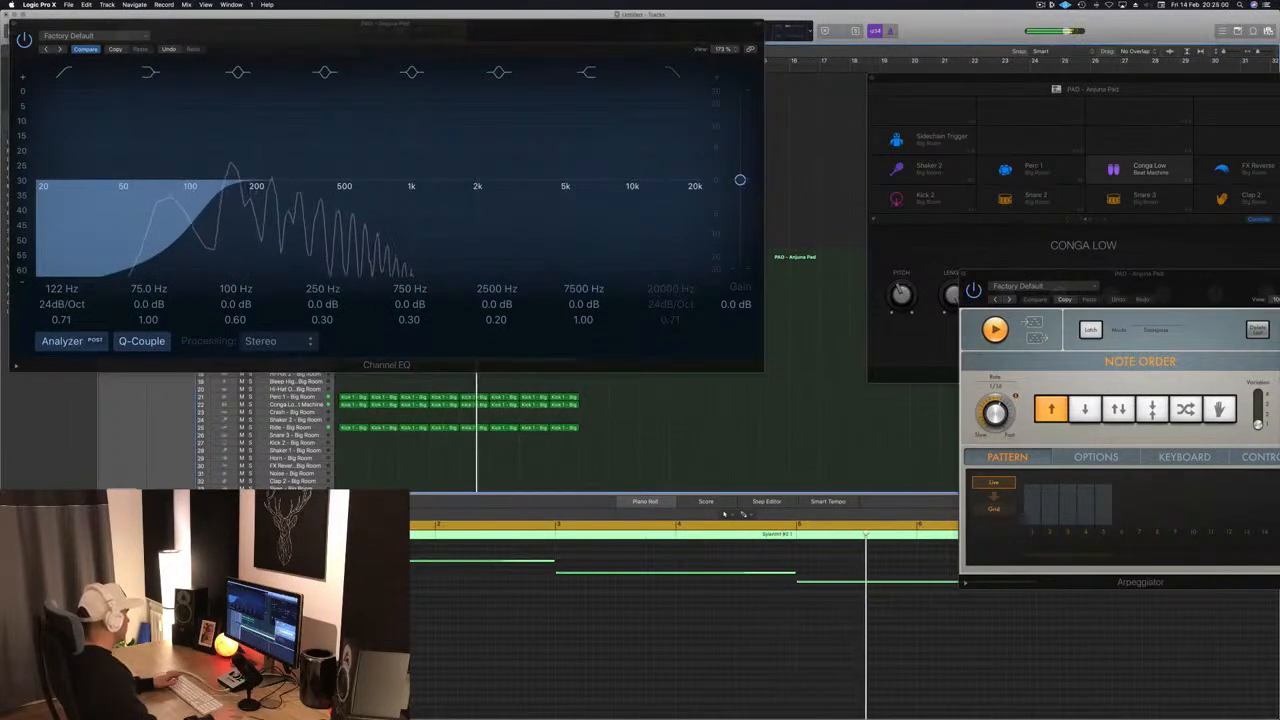
key("s")
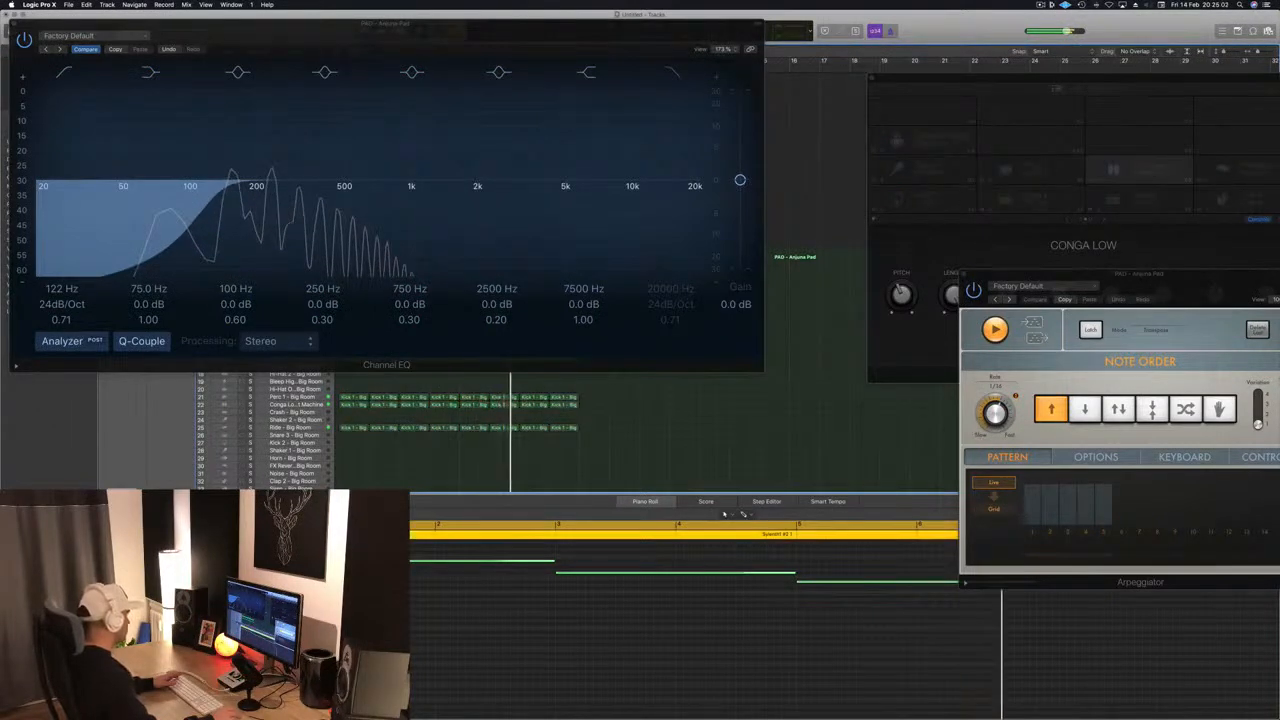
key("s")
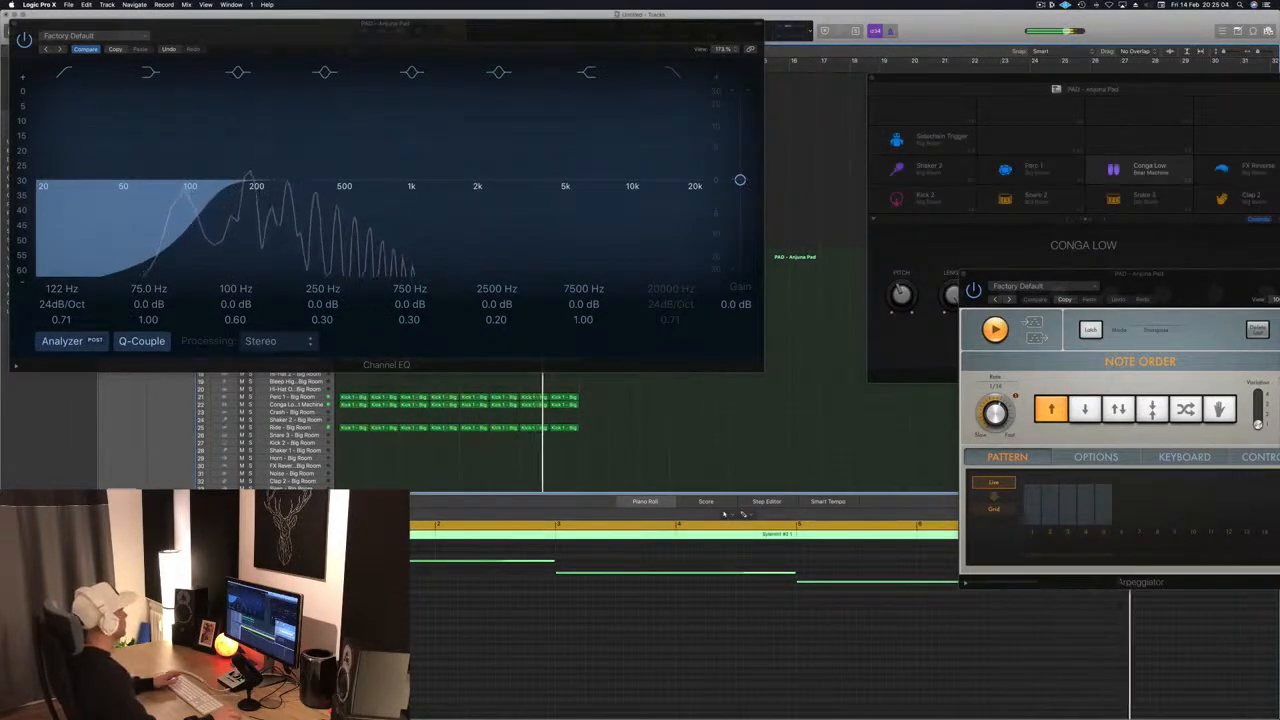
left_click(14, 23)
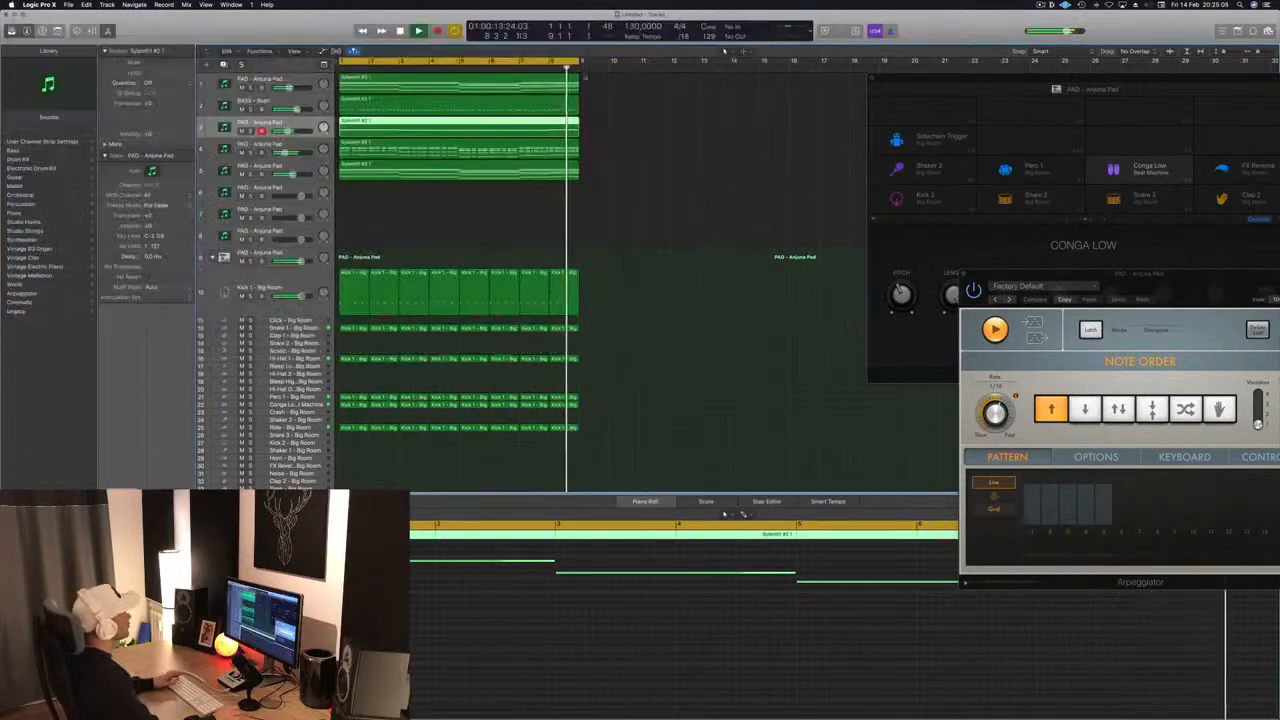
- Listen to the whole groove again from the start, and stop playback
left_click(675, 142)
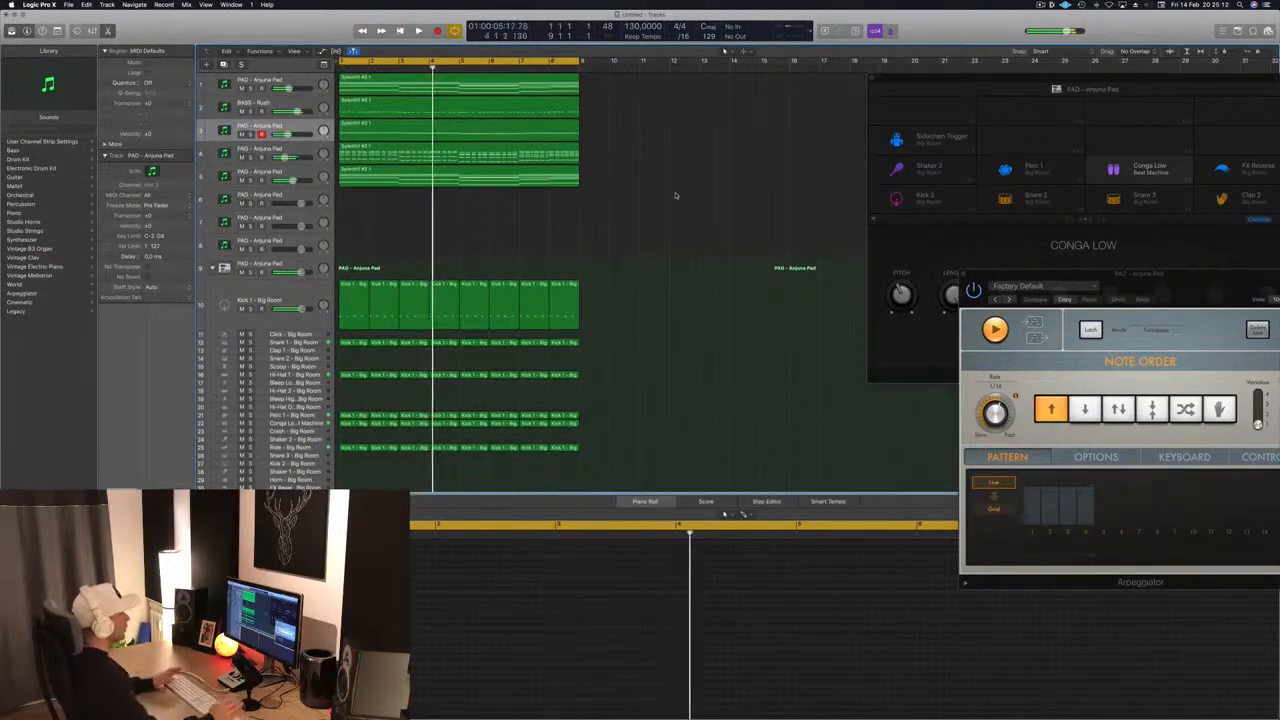
key("space")
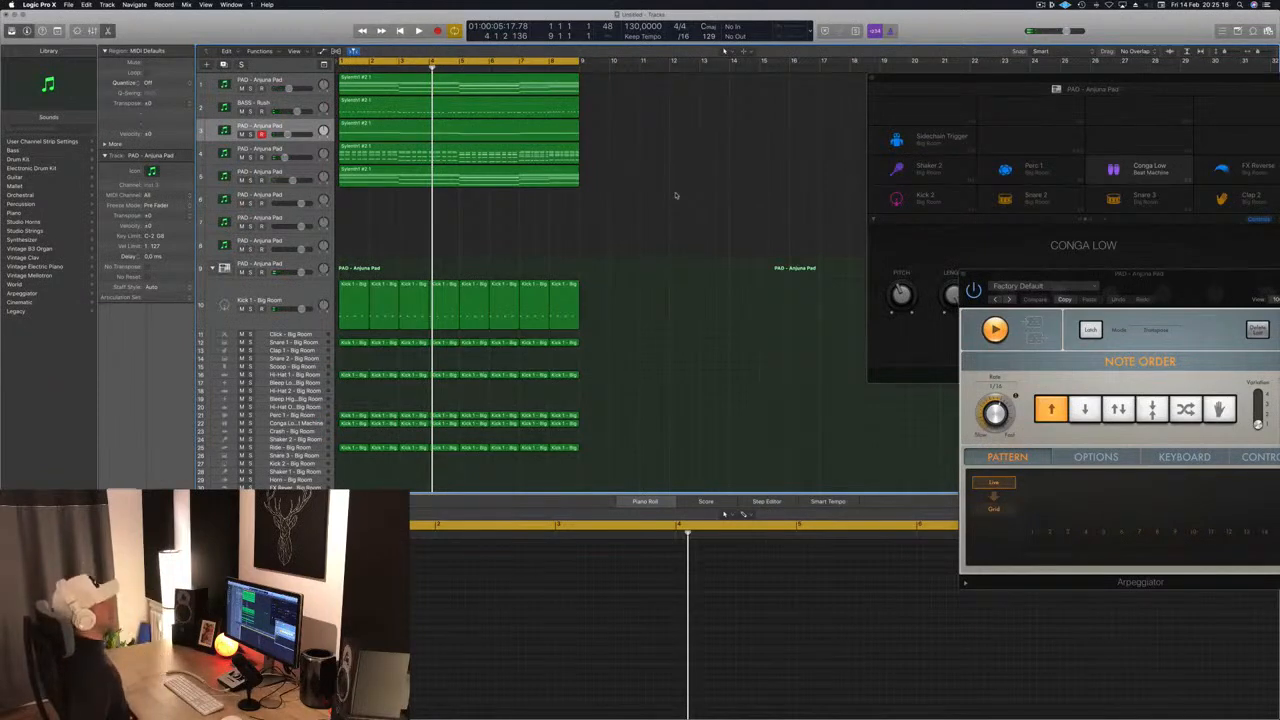
key("space")
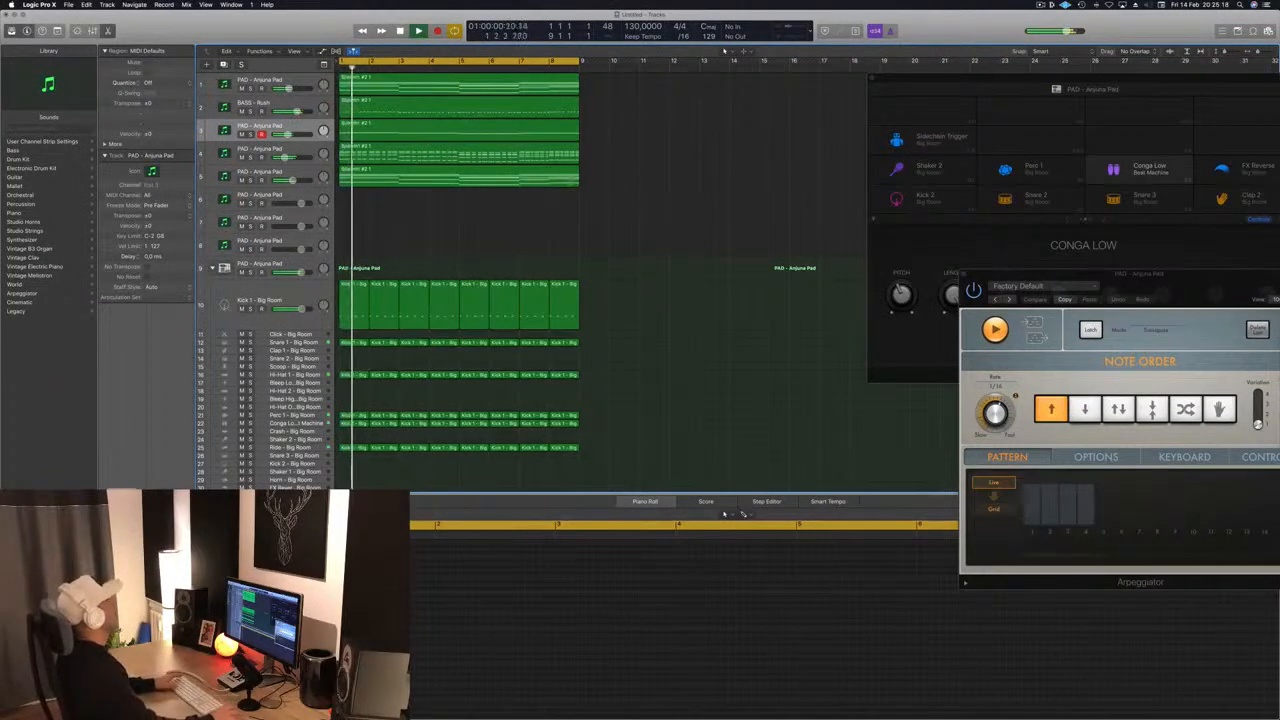
left_click(466, 171)
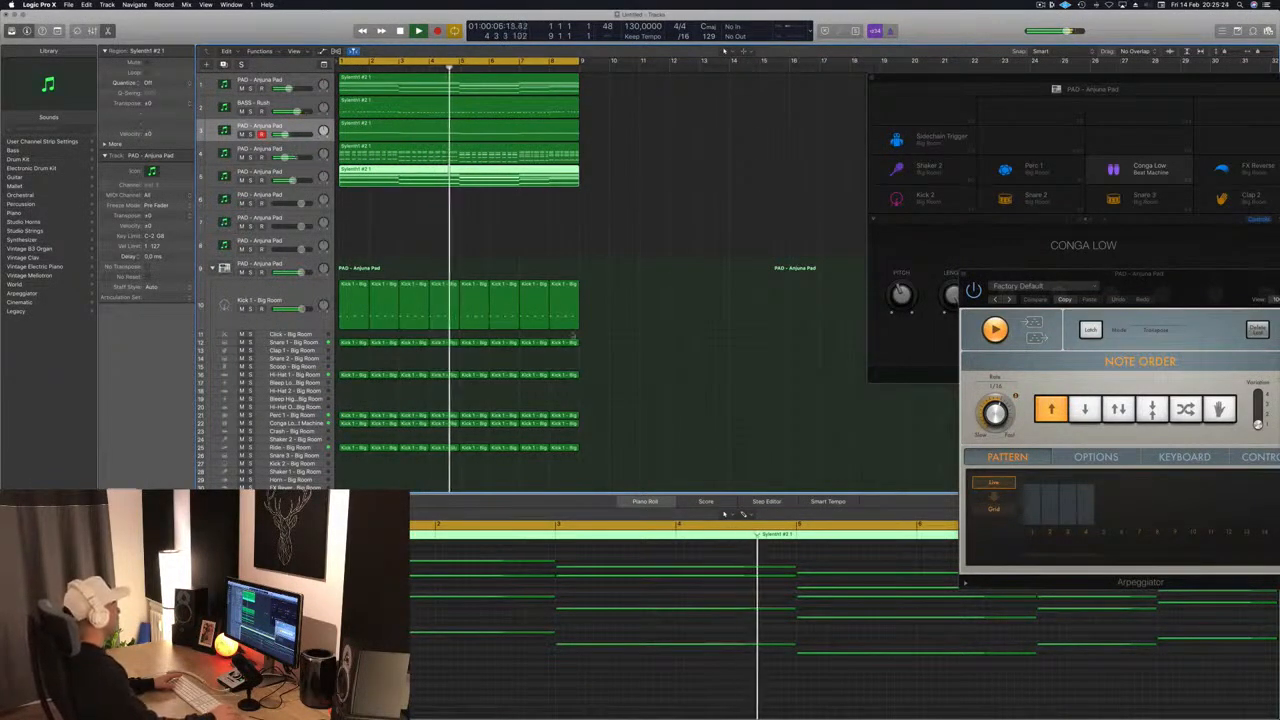
left_click(749, 151)
key("space")
- Copy the track 5 chord region to track 6 and open track 6's Sylenth1 pad
left_click(450, 179)
left_click_drag(450, 179, 450, 201)
scroll(465, 542, "left", 5)
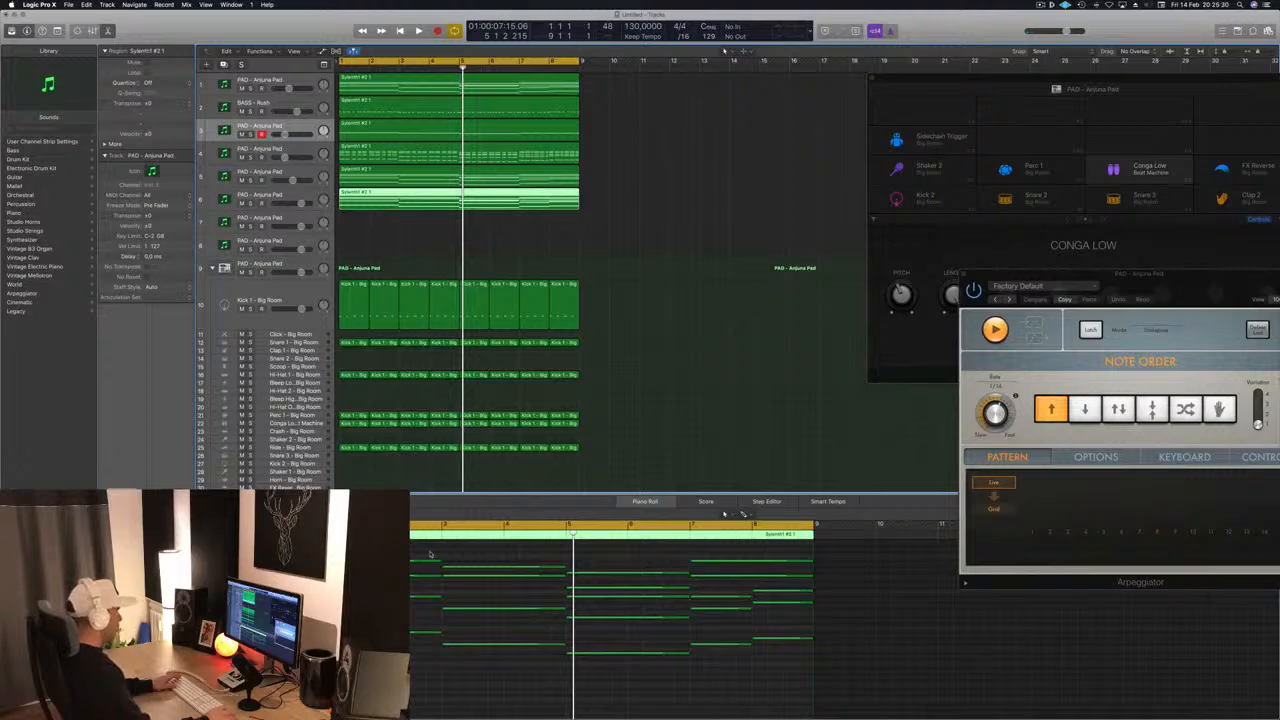
key("Return")
left_click(305, 195)
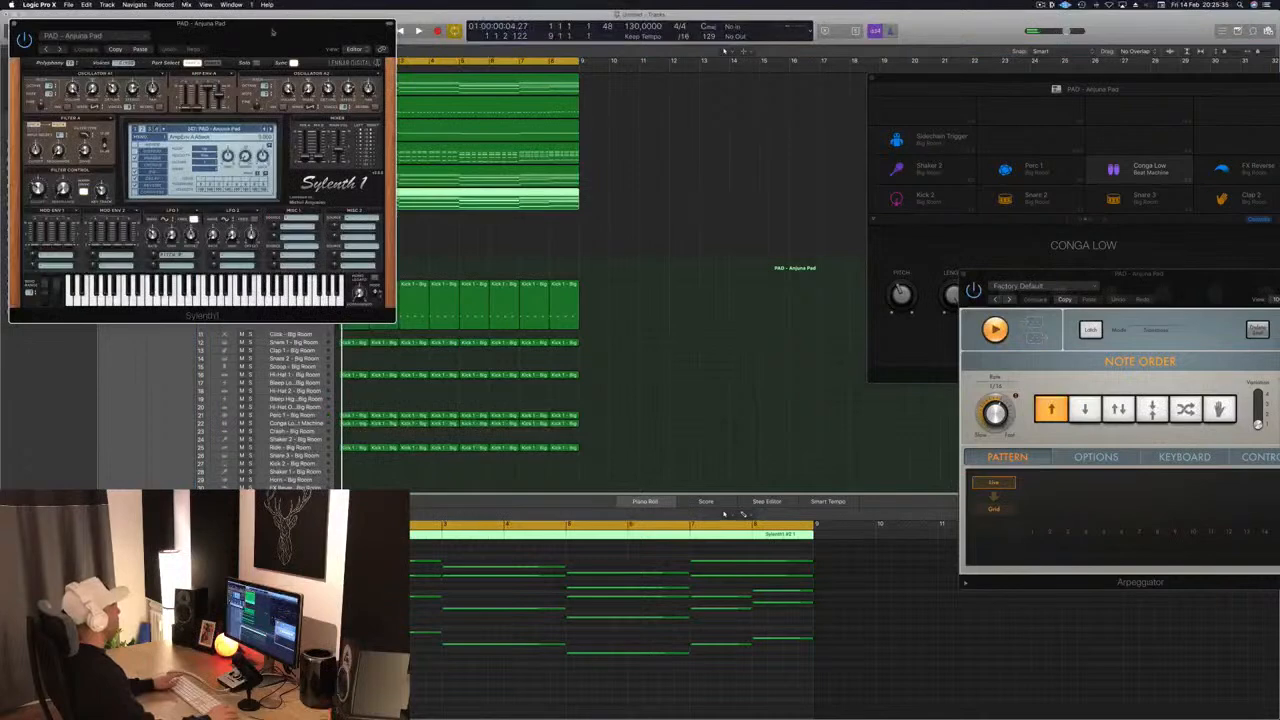
- Load the PLUCK - 4AM preset in track 6's Sylenth1 and play the groove
left_click_drag(272, 32, 890, 112)
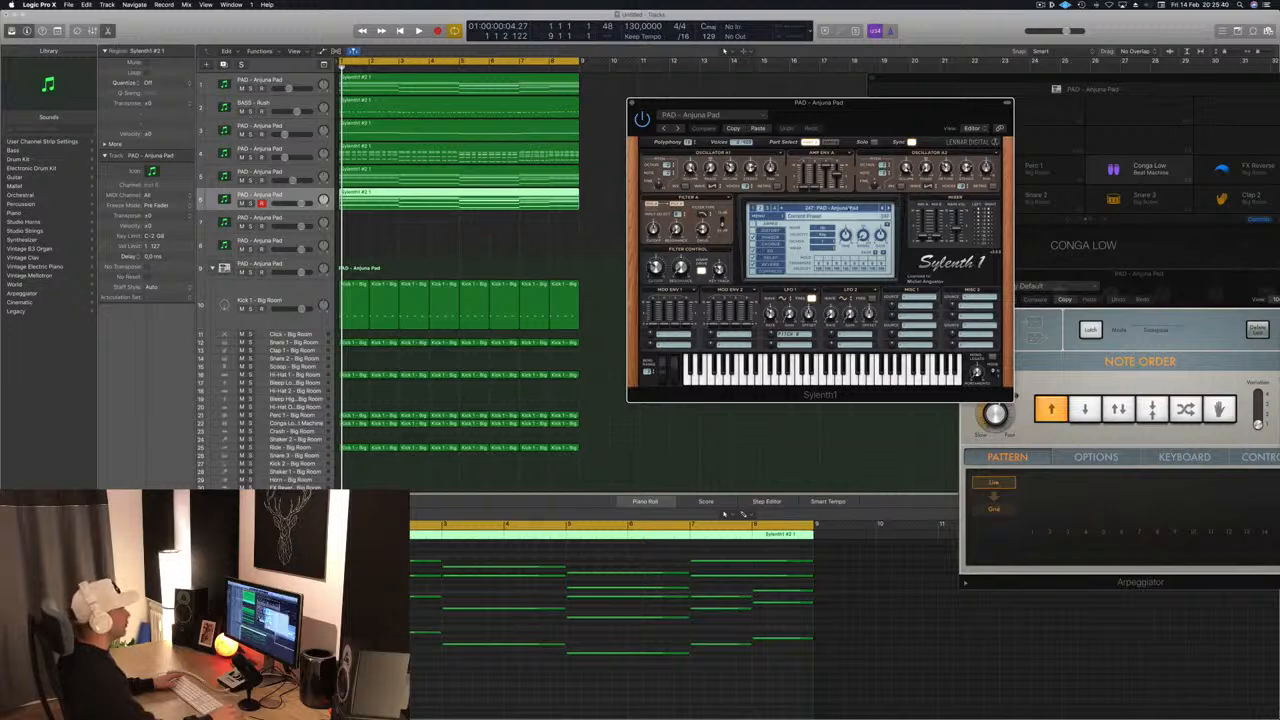
left_click(849, 208)
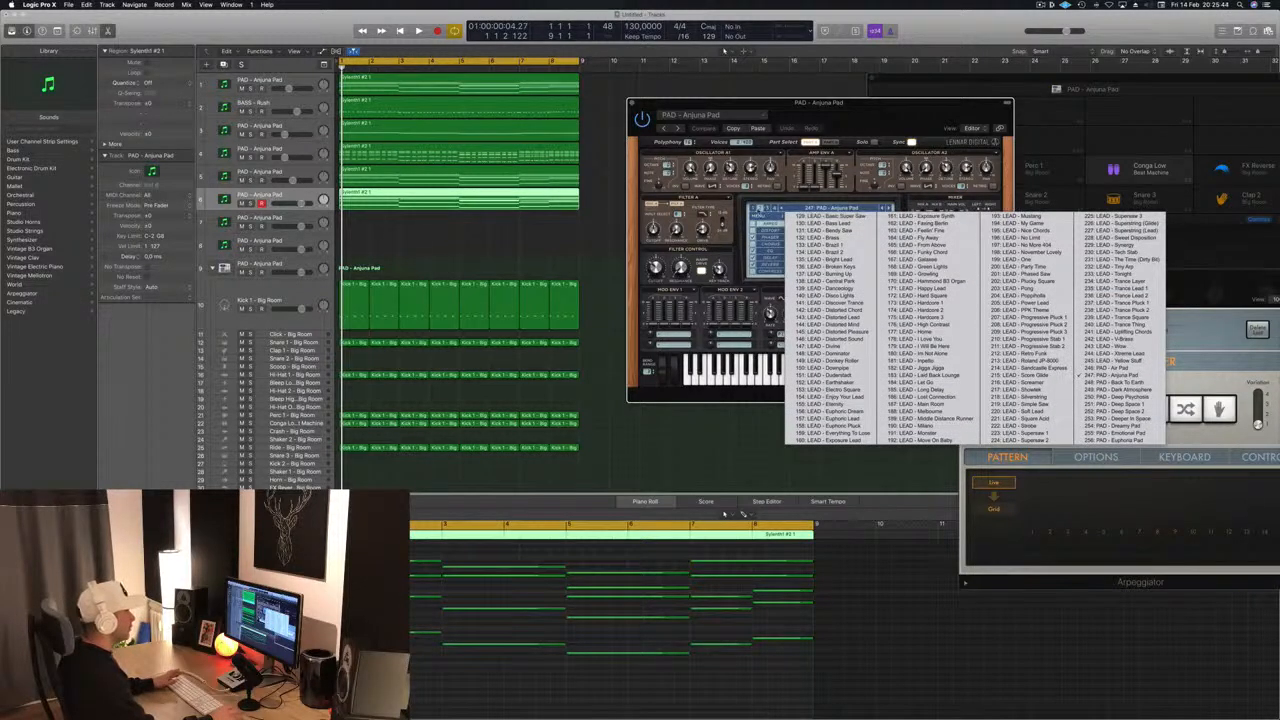
left_click(765, 209)
left_click(815, 208)
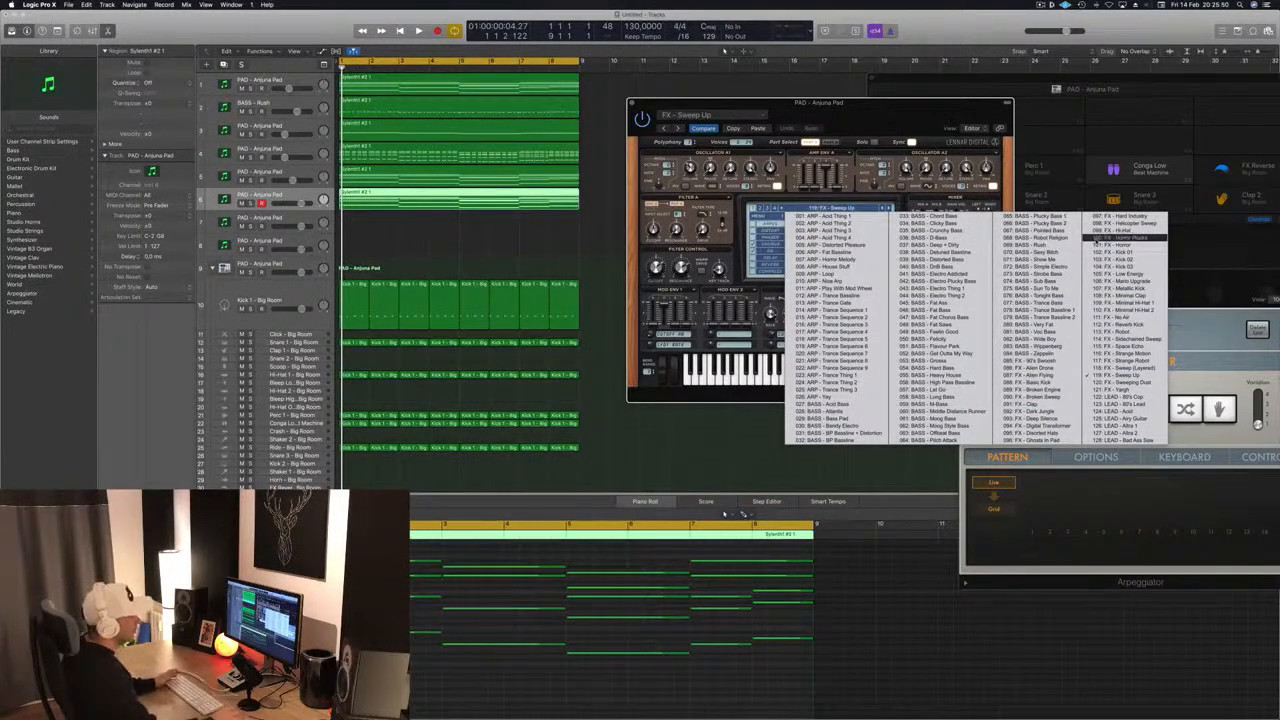
left_click(830, 127)
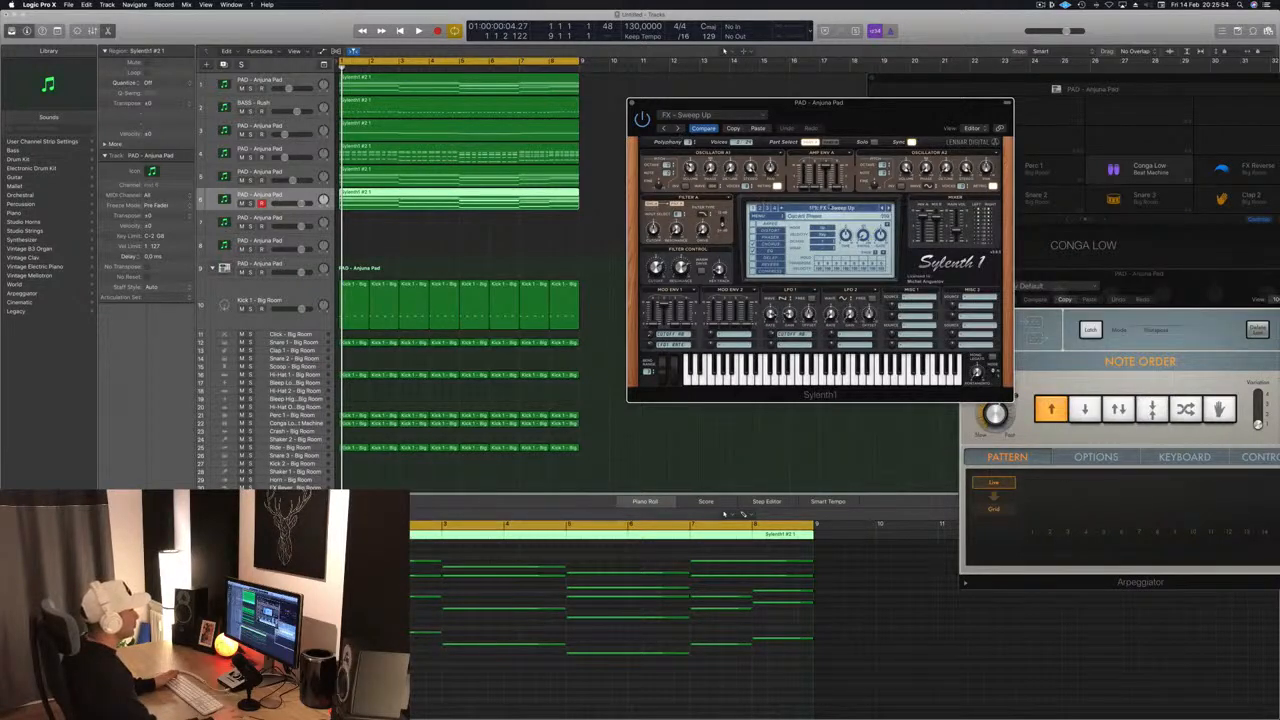
left_click(829, 208)
left_click(766, 208)
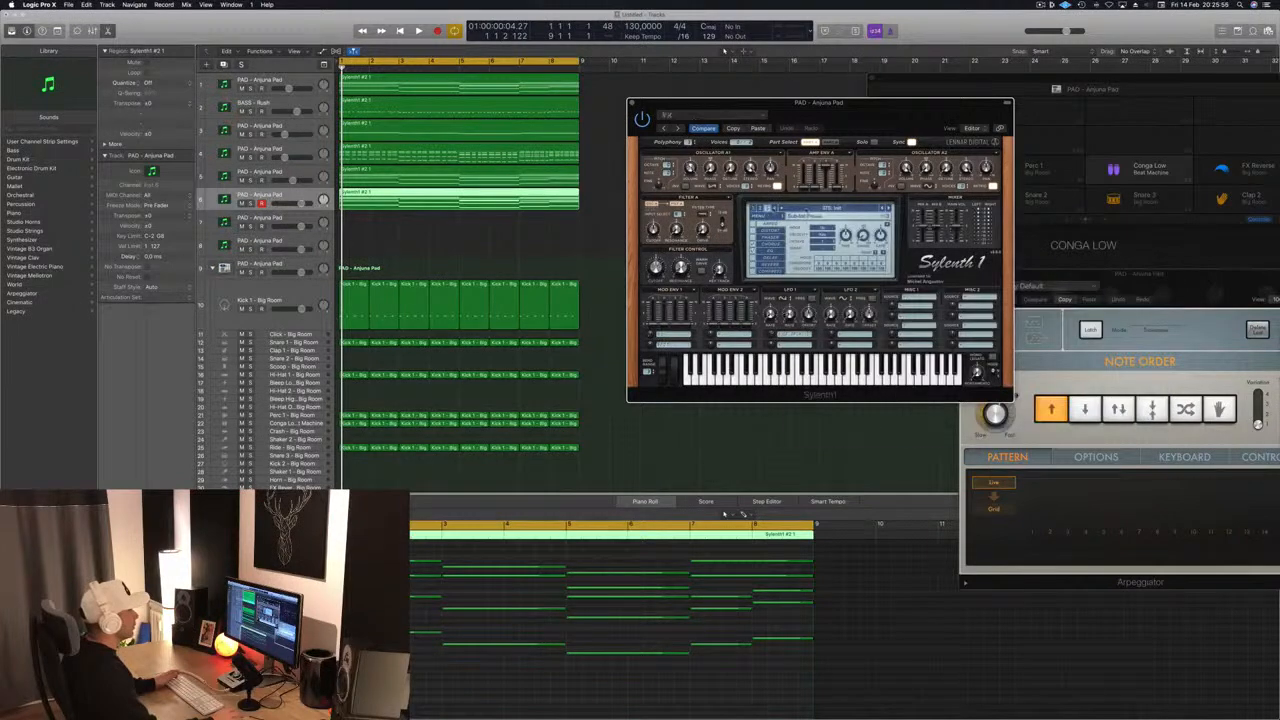
left_click(829, 208)
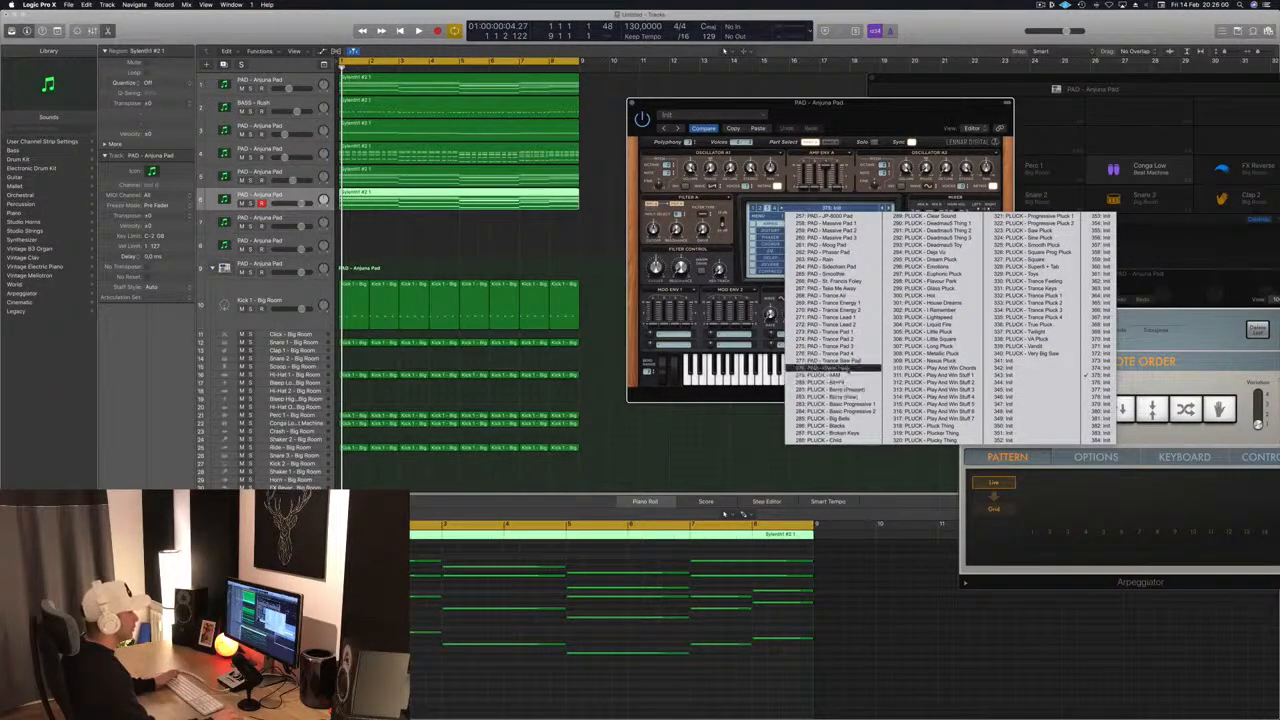
left_click(845, 376)
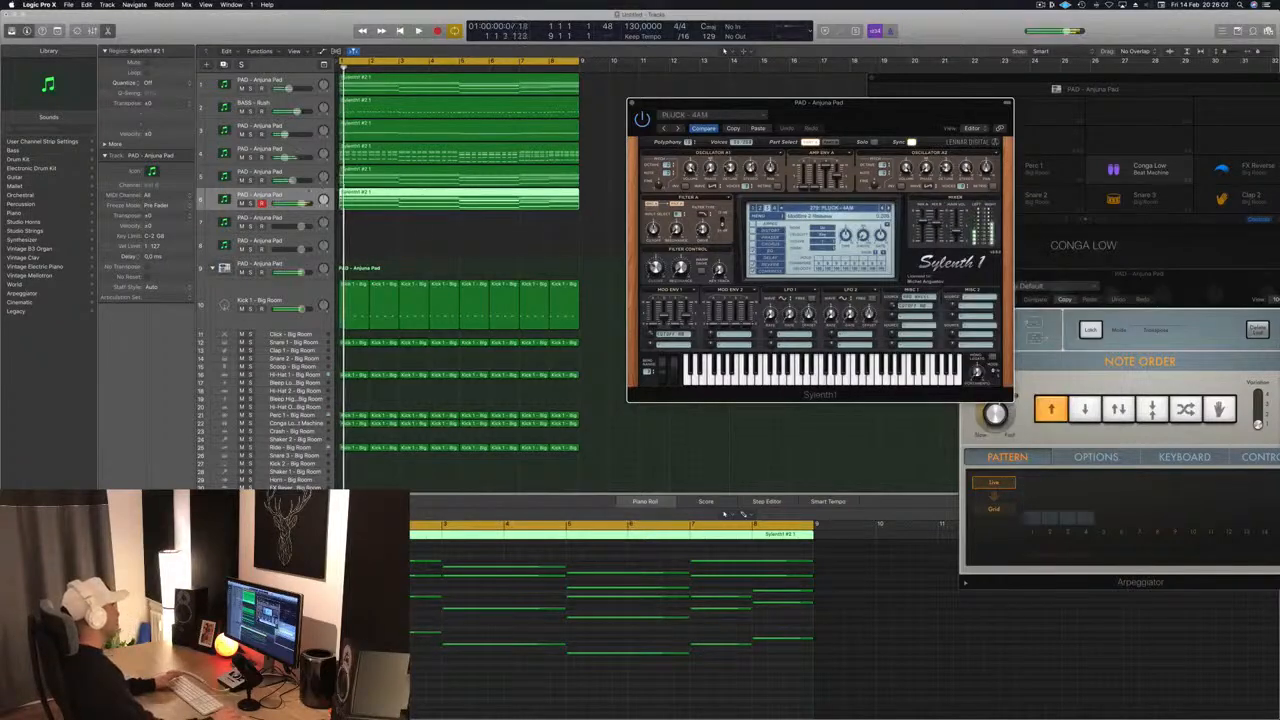
left_click(724, 513)
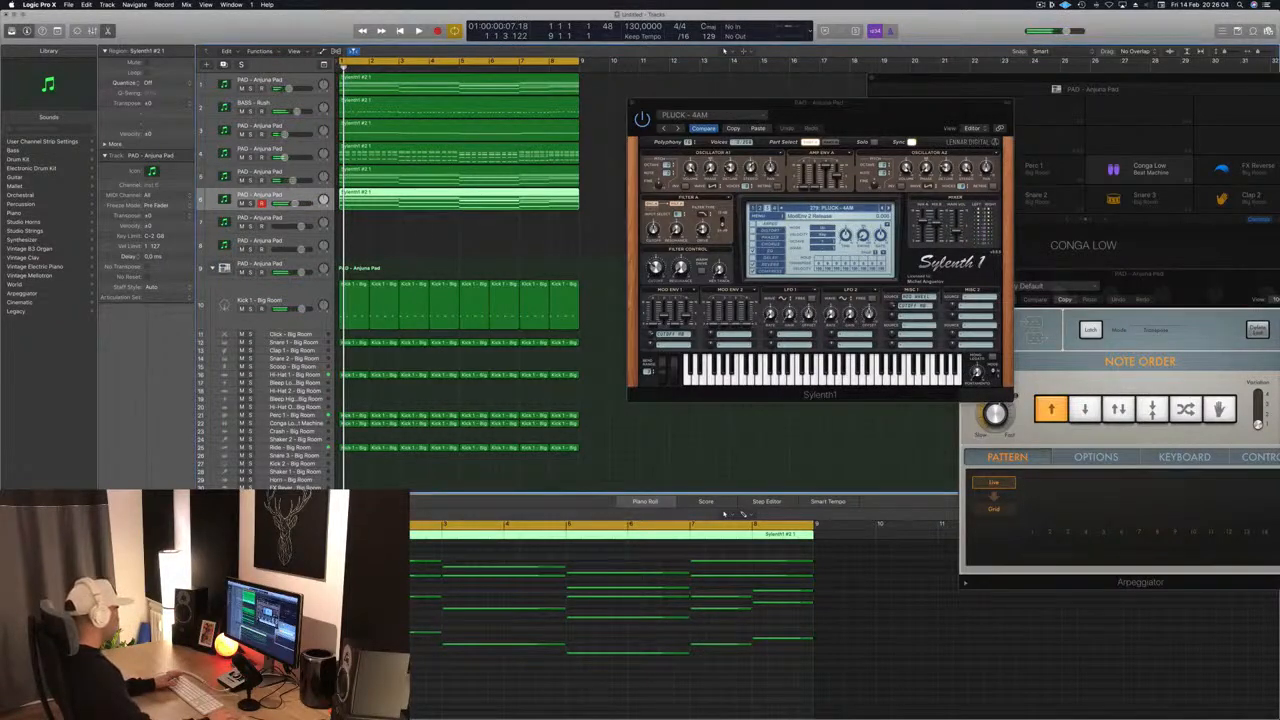
key("space")
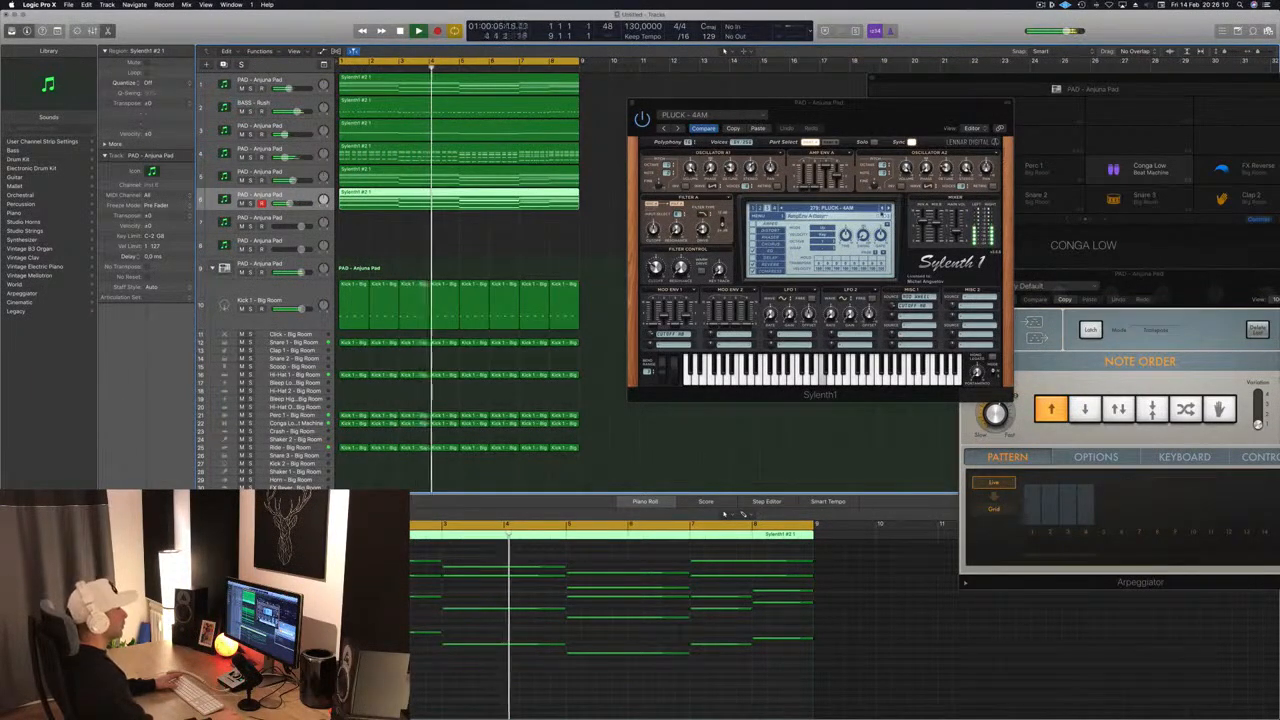
- Audition the pluck presets after PLUCK - 4AM on track 6 against the groove, up to PLUCK - Basic Progressive 1
left_click(887, 209)
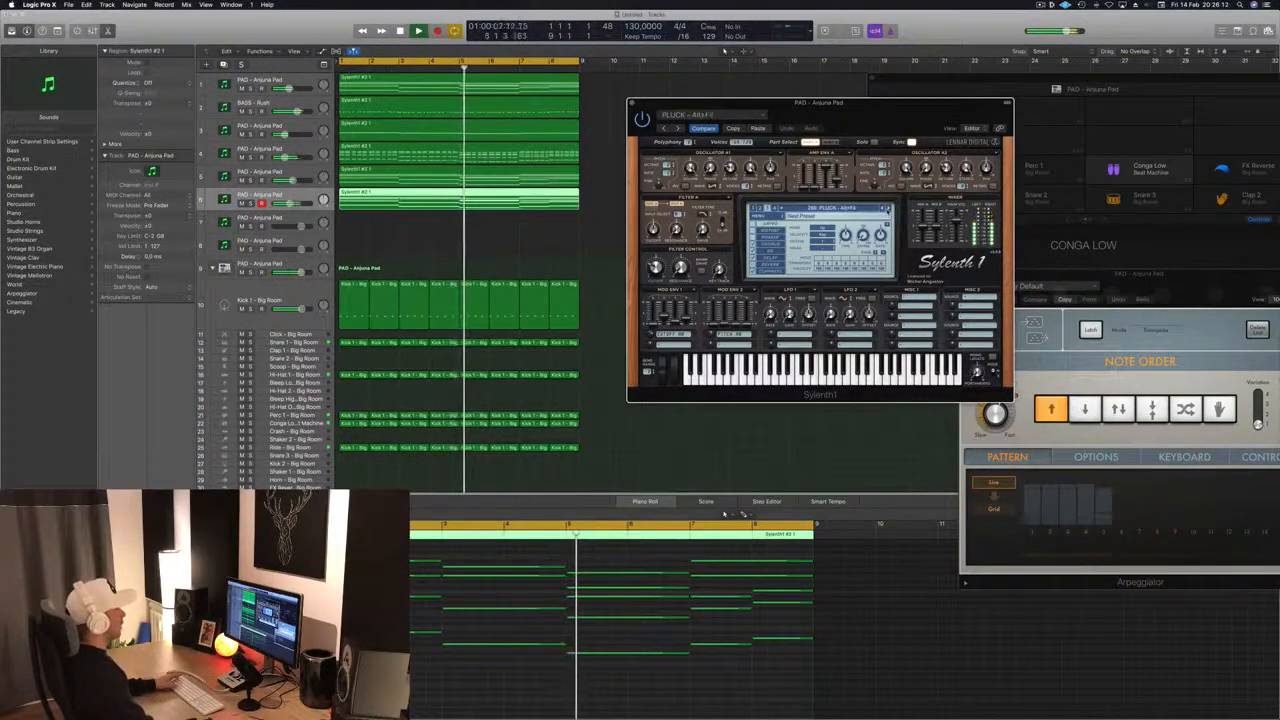
left_click(887, 209)
key("space")
key("Return")
key("space")
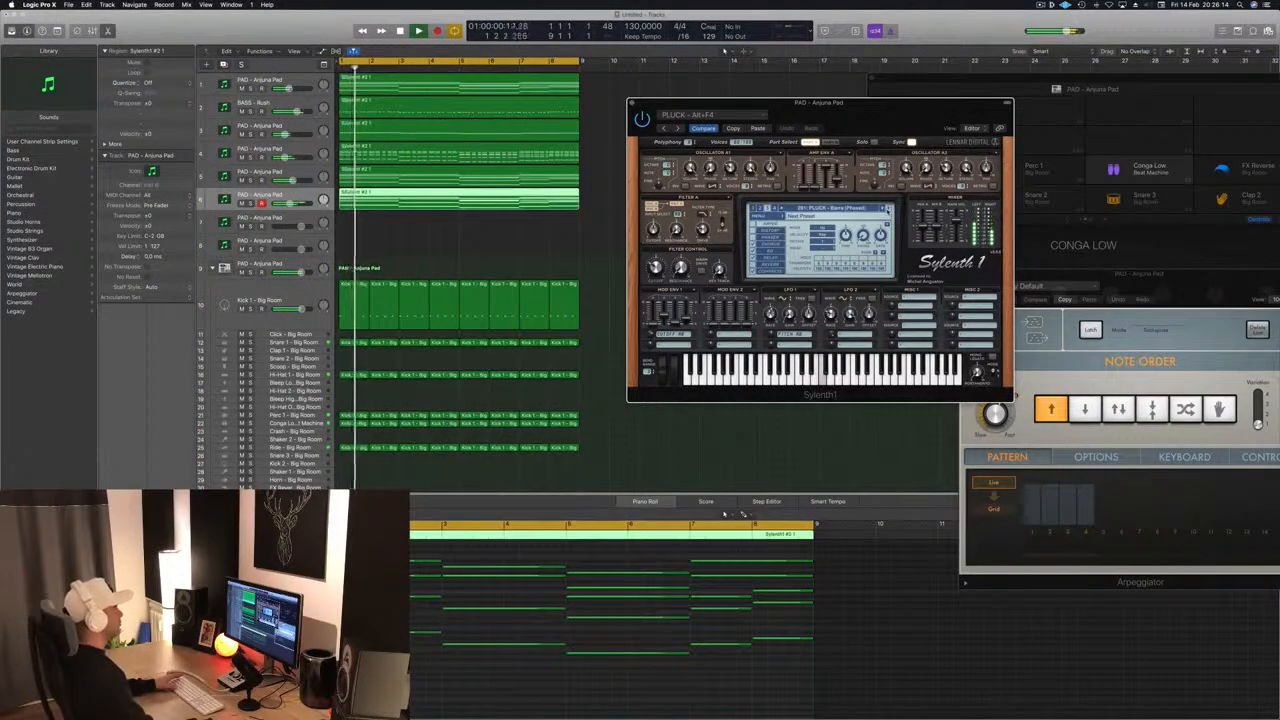
left_click(887, 209)
key("space")
key("space")
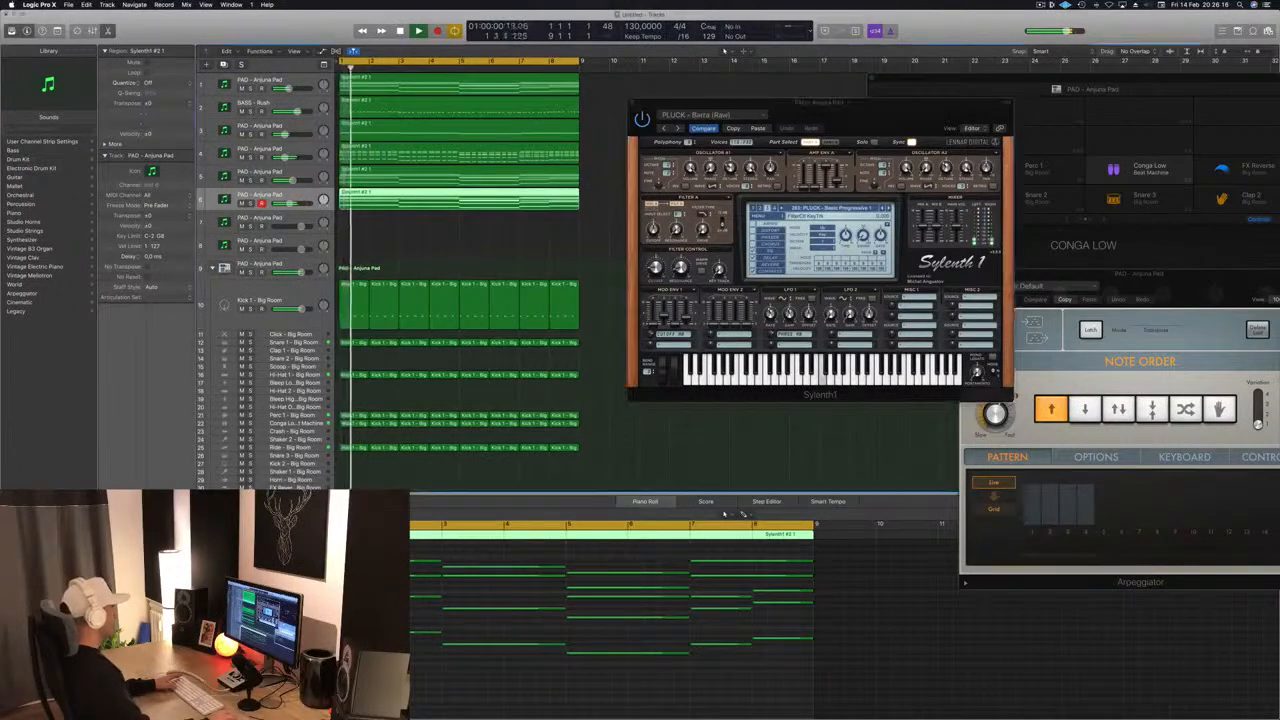
key("space")
key("space")
- Continue through the pluck presets on track 6 to PLUCK - Blacks, replaying the groove from the start
left_click(889, 209)
key("space")
key("space")
key("space")
key("space")
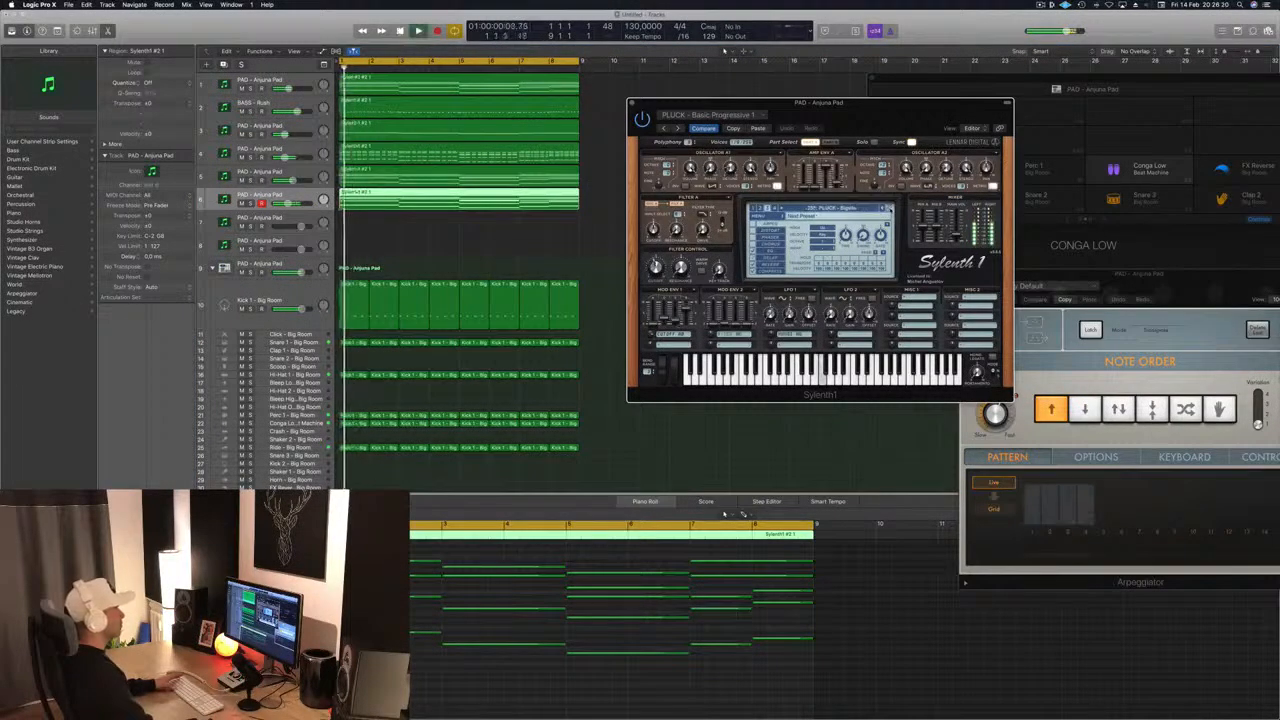
key("space")
key("space")
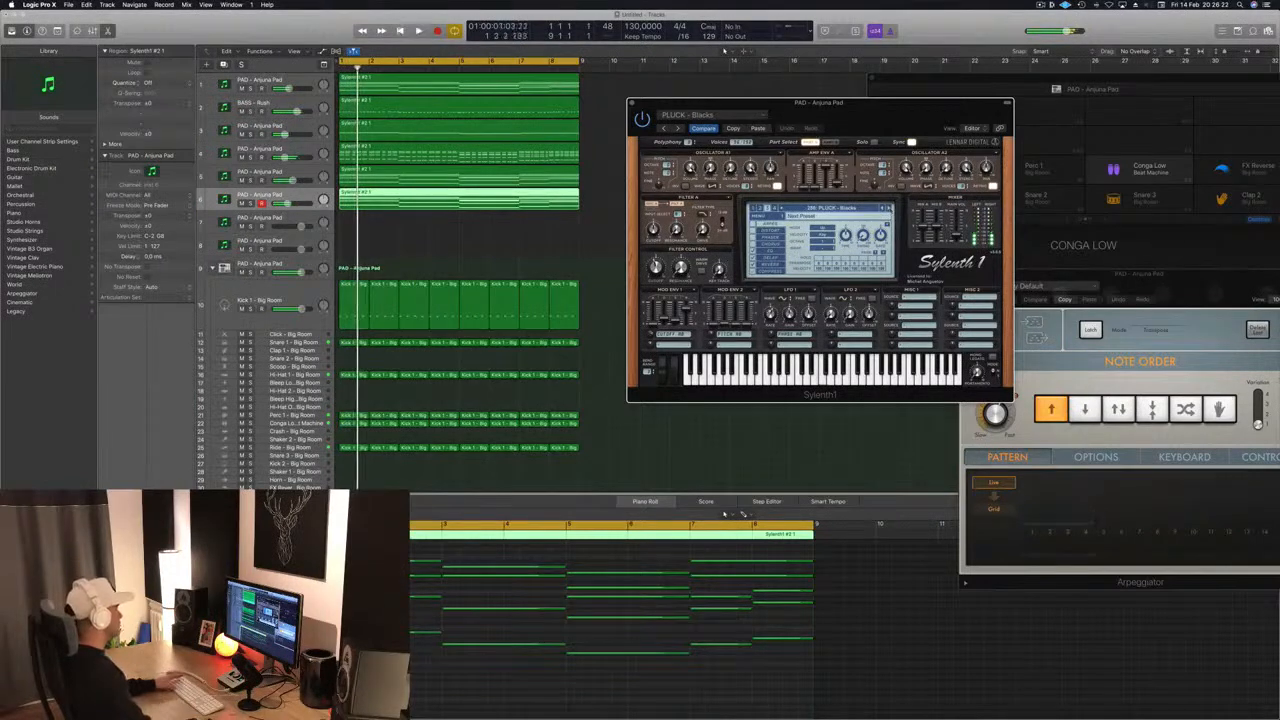
key("space")
key("space")
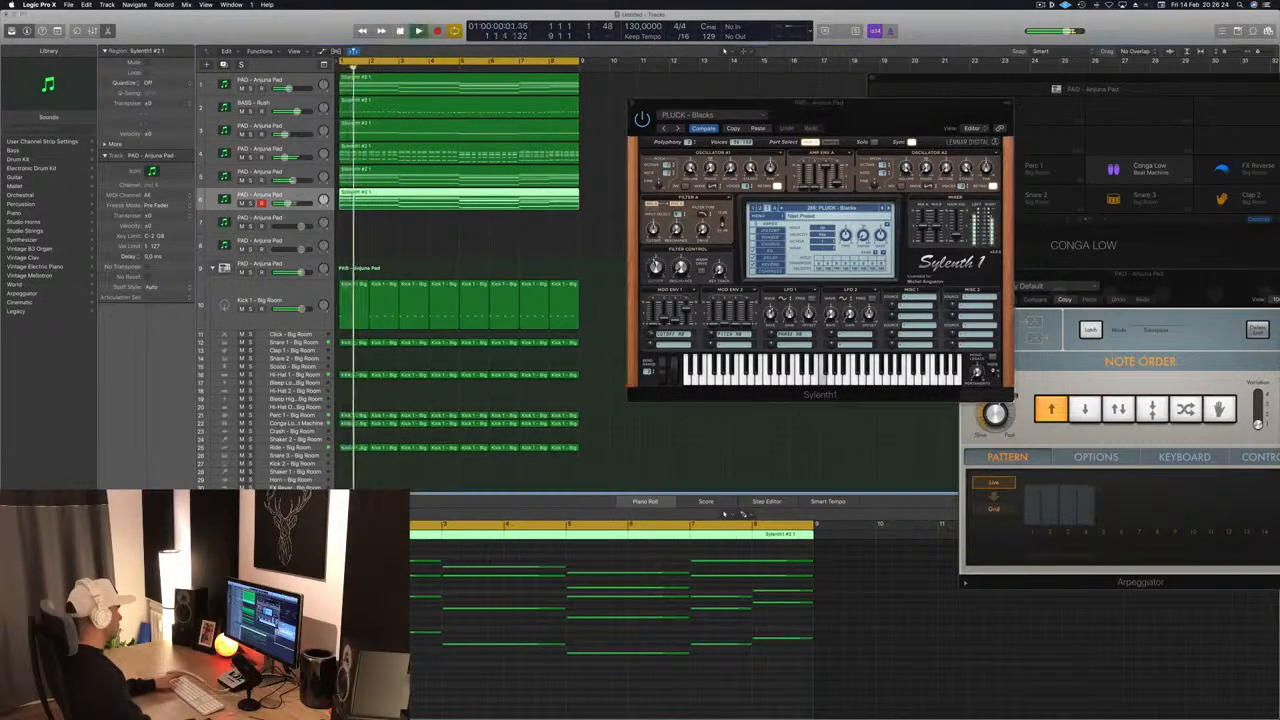
- Solo track 6 and shorten its held chords up to bar 5 to short stabs
key("ctrl+s")
key("space")
key("space")
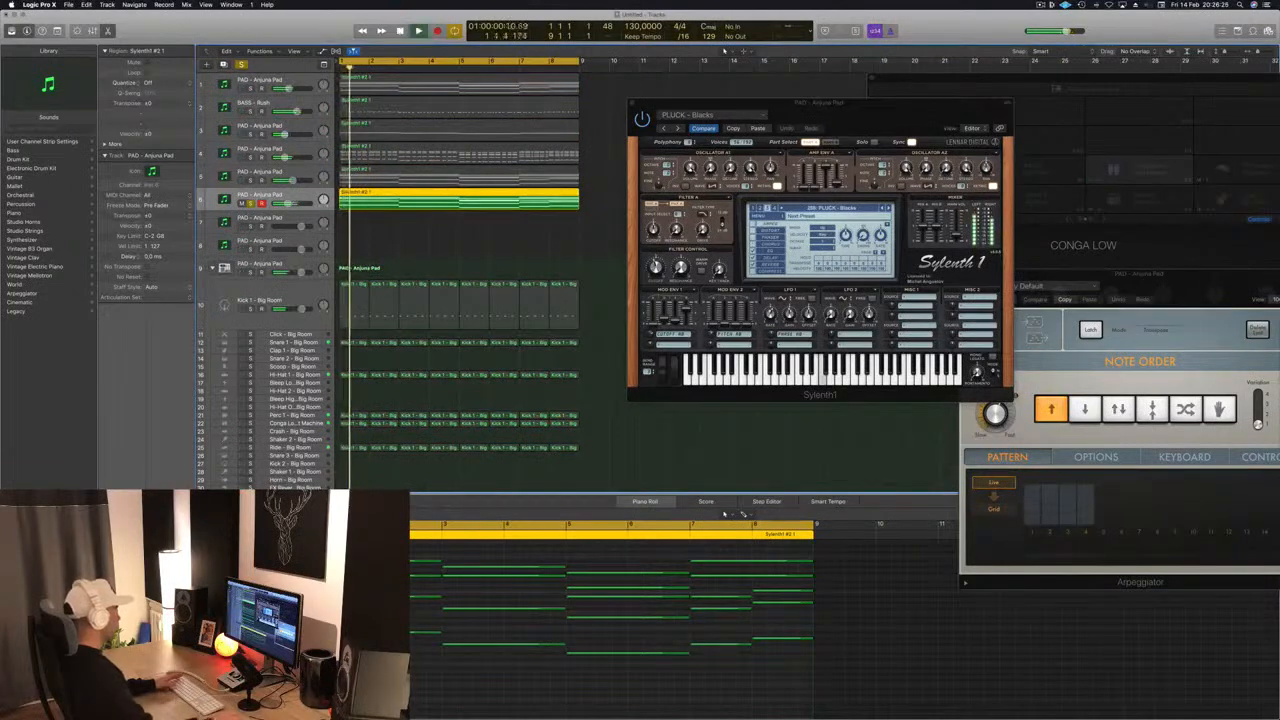
left_click_drag(312, 552, 648, 678)
left_click_drag(688, 572, 592, 583)
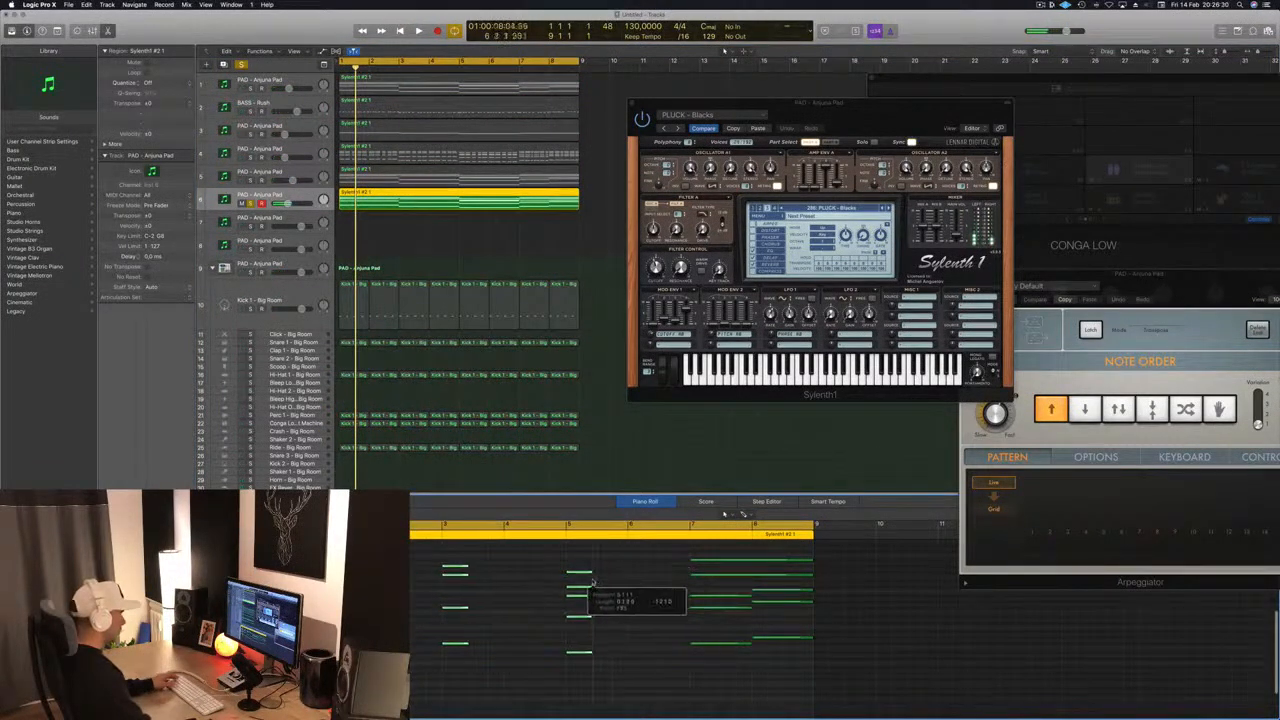
- Shorten the bar 7 chord to 0 0 3 0, copy its two highest notes to bar 8, and shorten the bar 8 notes to match
left_click_drag(706, 612, 741, 689)
left_click_drag(763, 558, 705, 563)
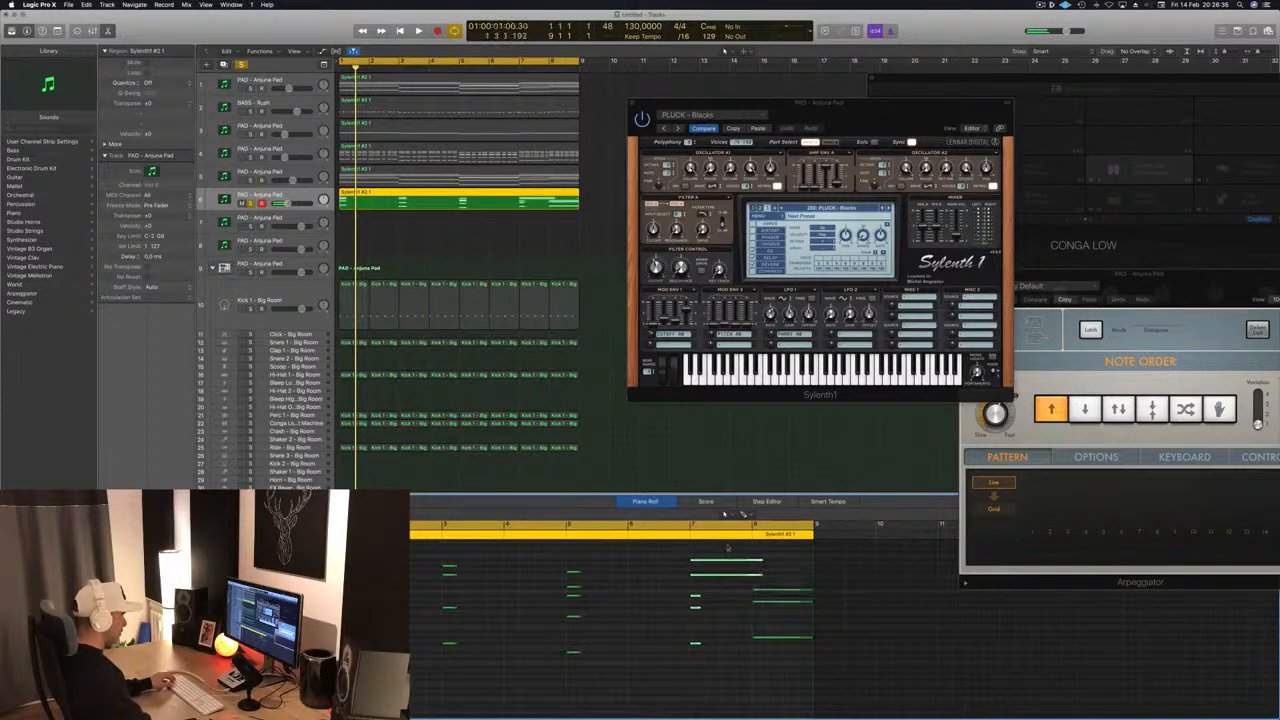
left_click_drag(762, 562, 712, 563)
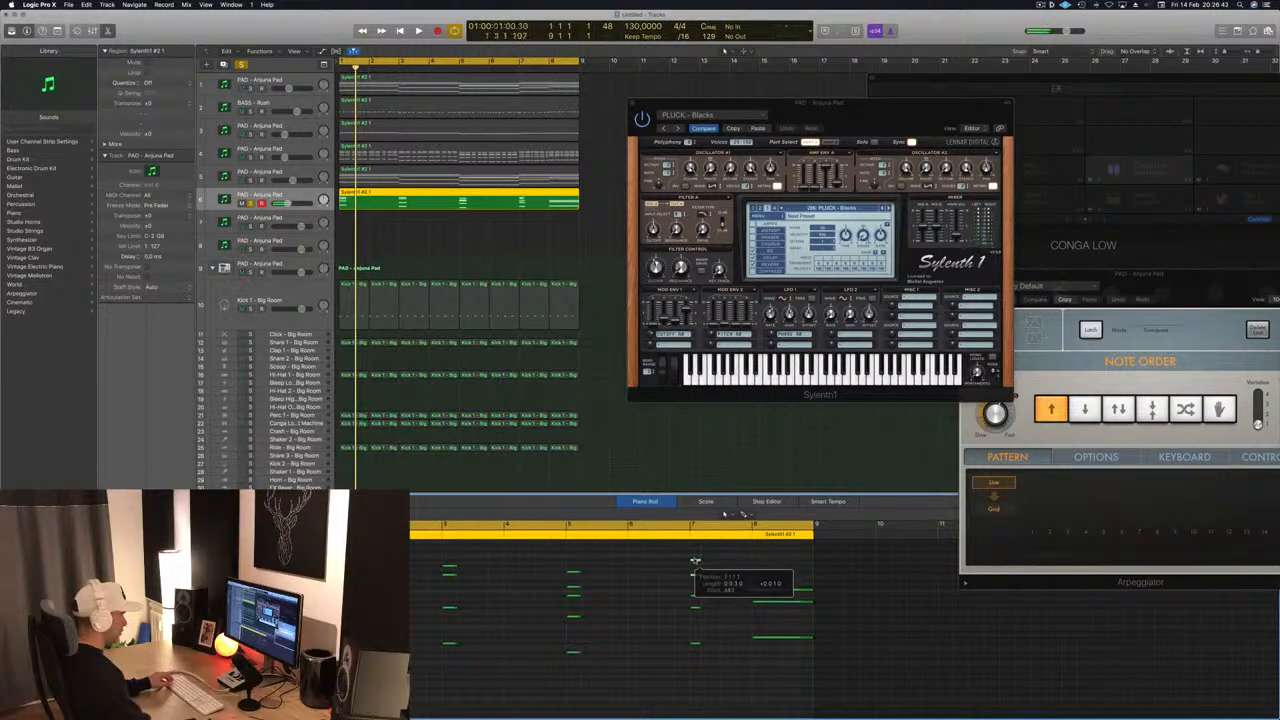
left_click_drag(695, 562, 760, 565)
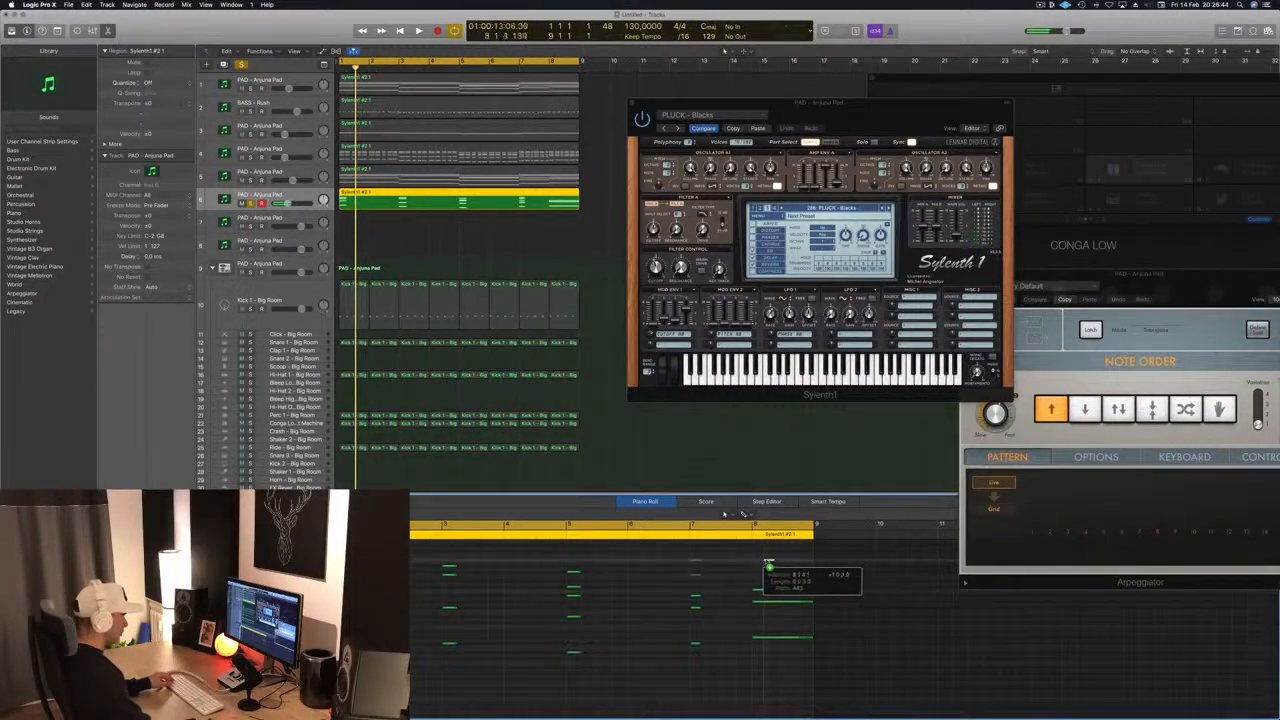
left_click(791, 590)
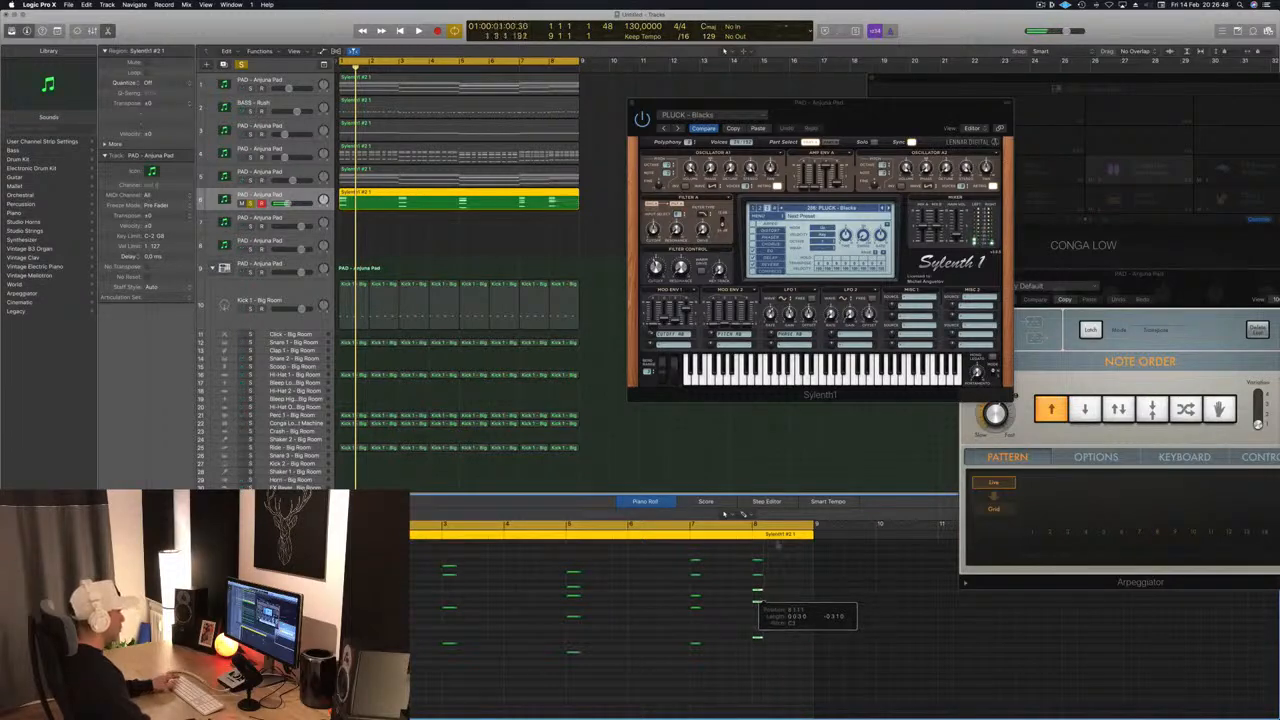
- Audition track 6's shortened stabs in solo, unsolo the track, and play the whole groove
key("space")
key("space")
key("space")
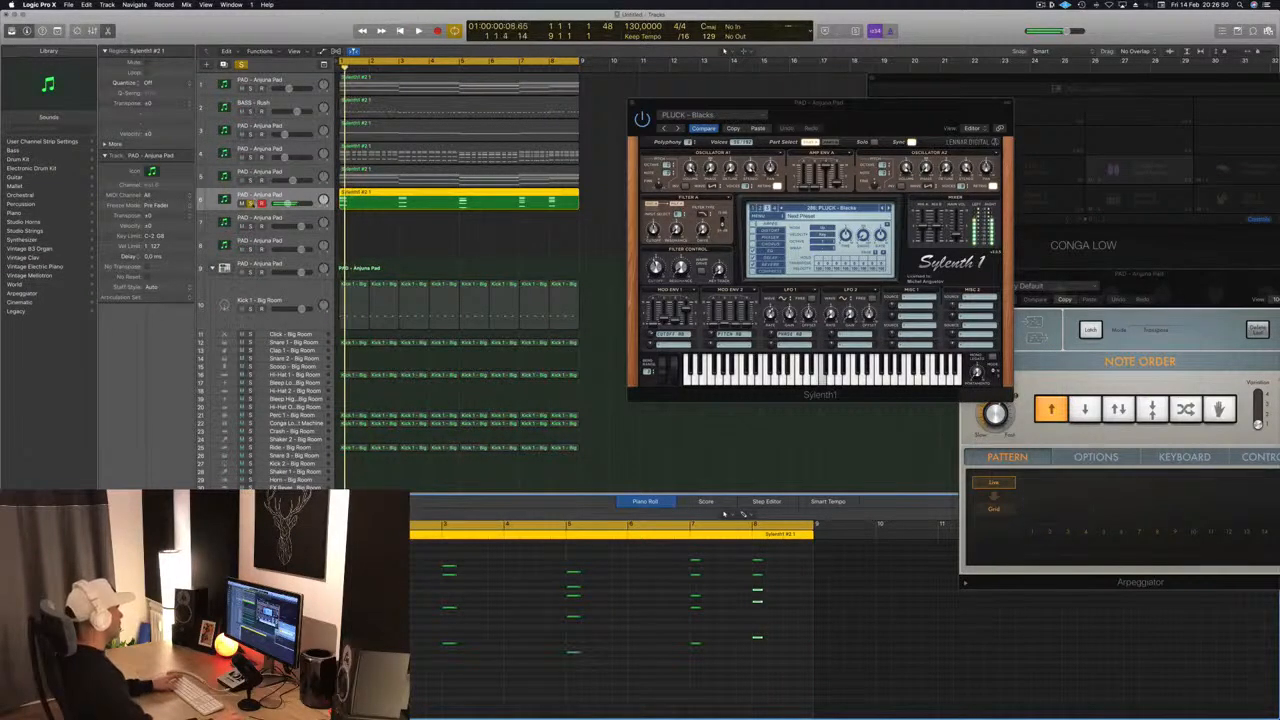
left_click(251, 204)
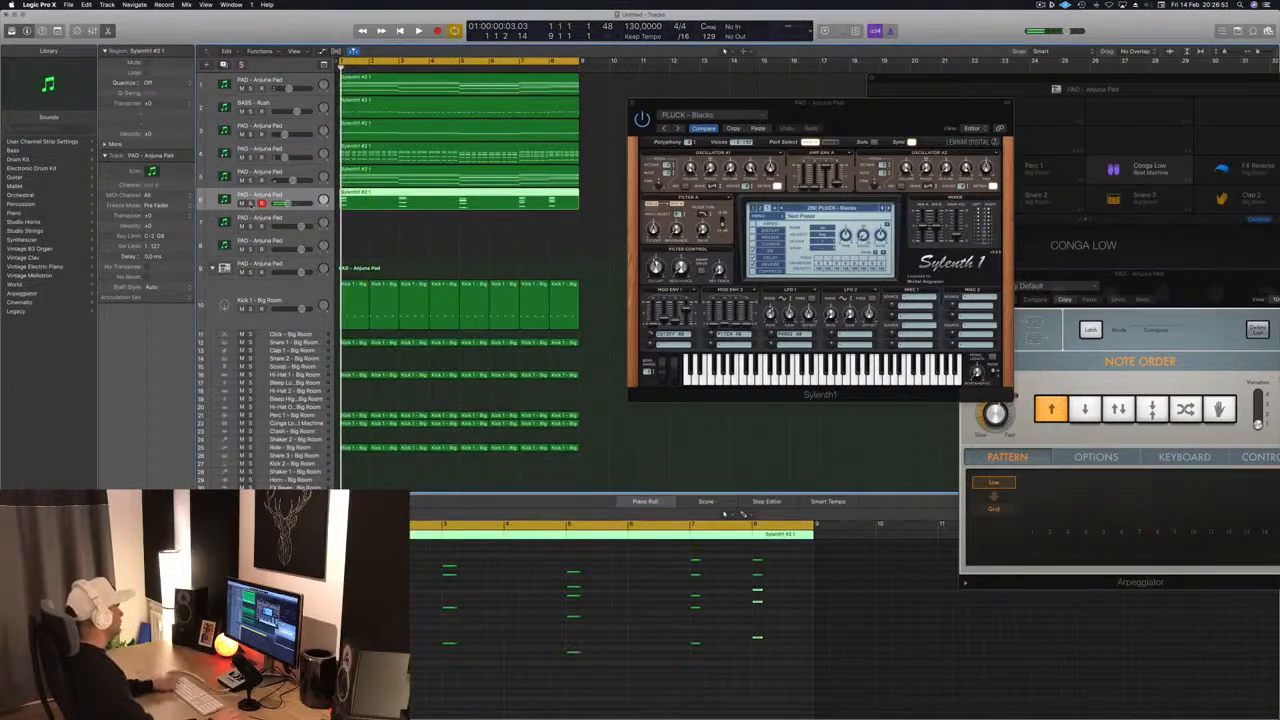
key("space")
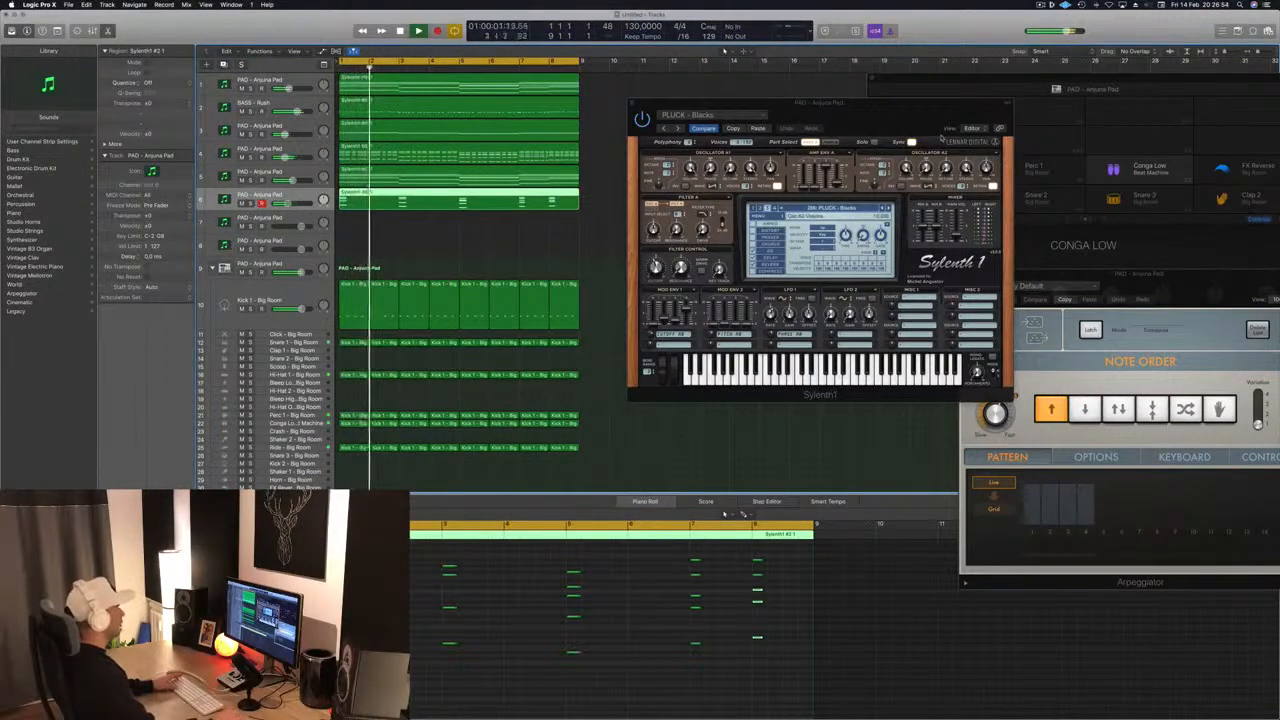
- Try the PLUCK - Broken Keys preset on track 6, both in the full groove and in solo
left_click_drag(892, 113, 812, 164)
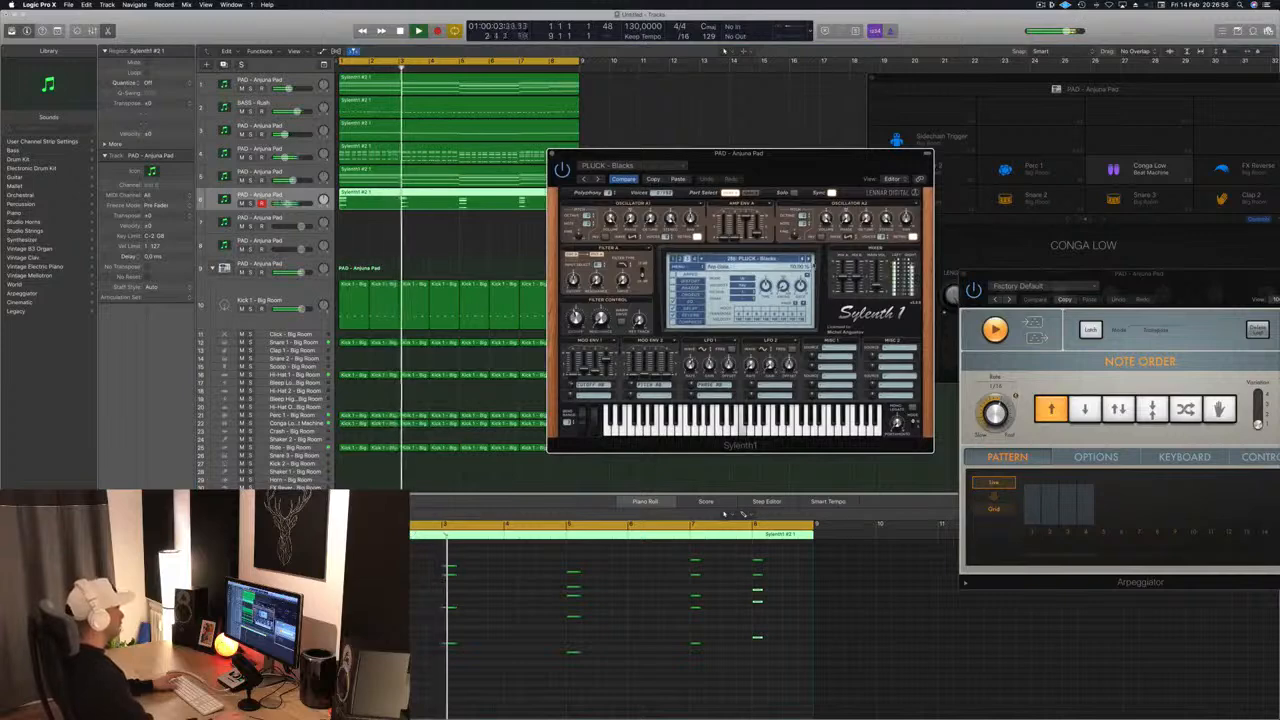
left_click(808, 260)
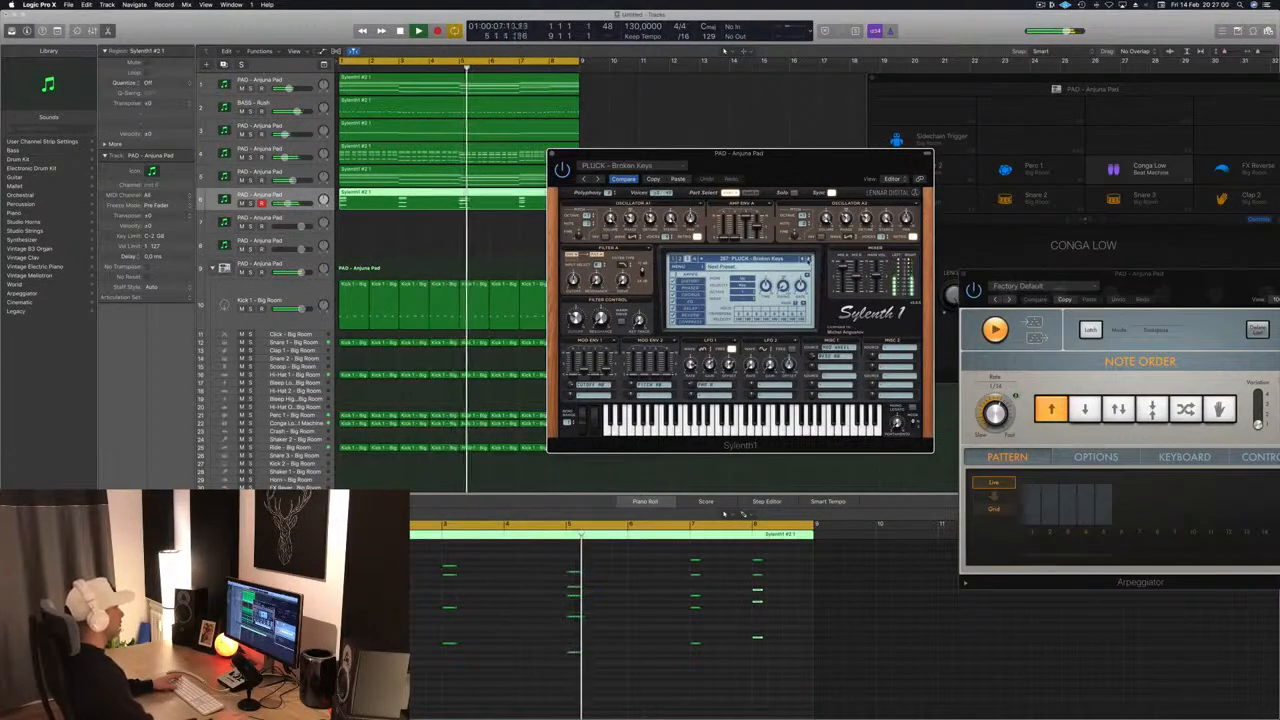
key("space")
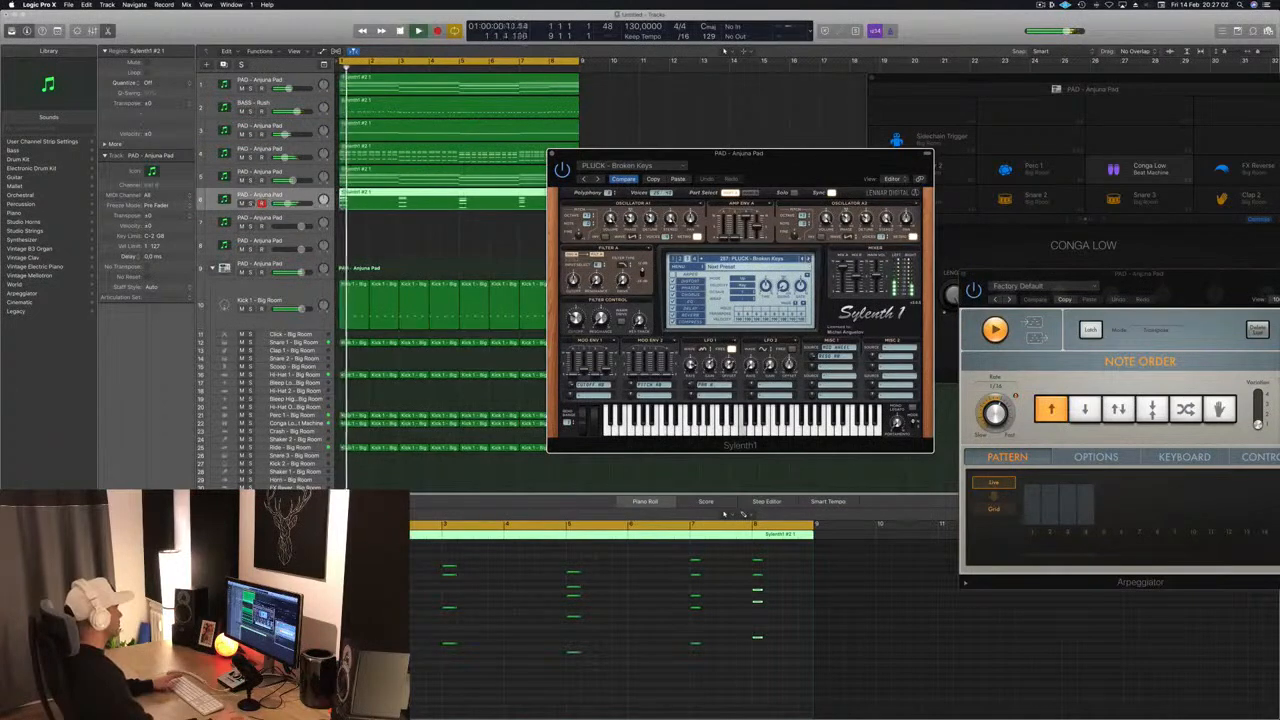
key("ctrl+s")
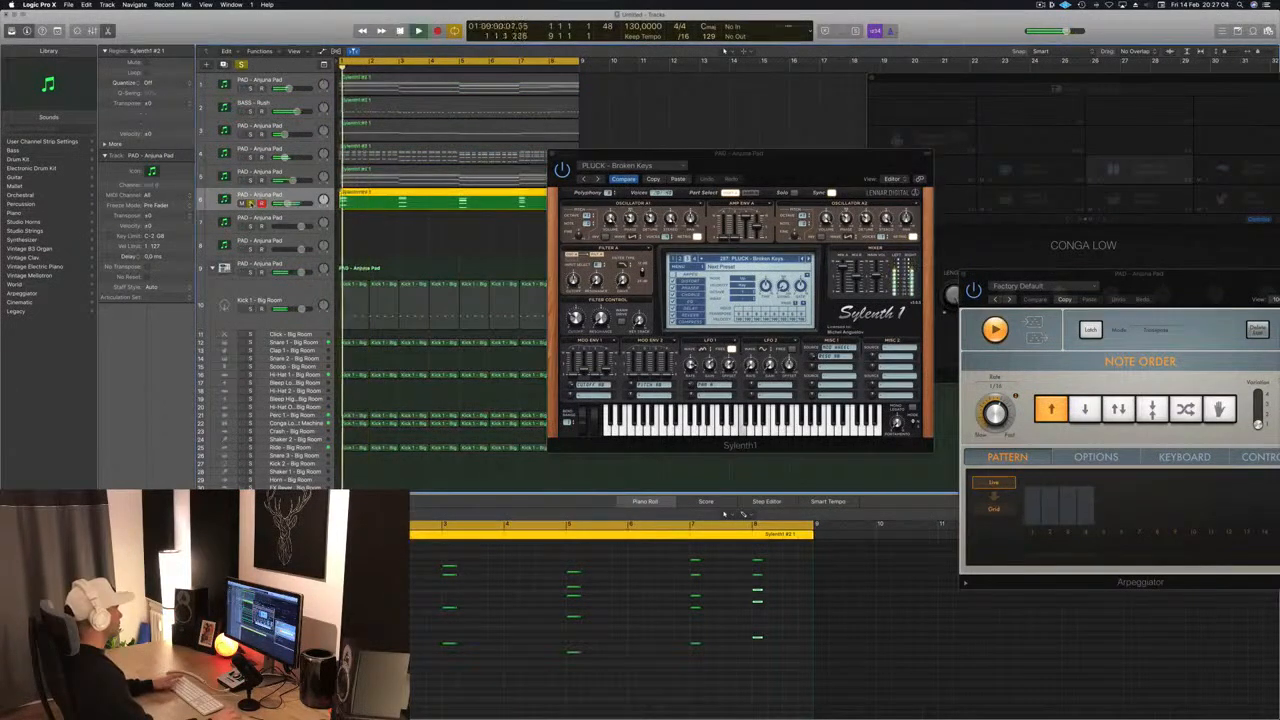
key("s")
key("space")
- Load the PLUCK - Clear Sound preset on track 6, play it with the groove, and close Sylenth1
left_click(808, 260)
key("space")
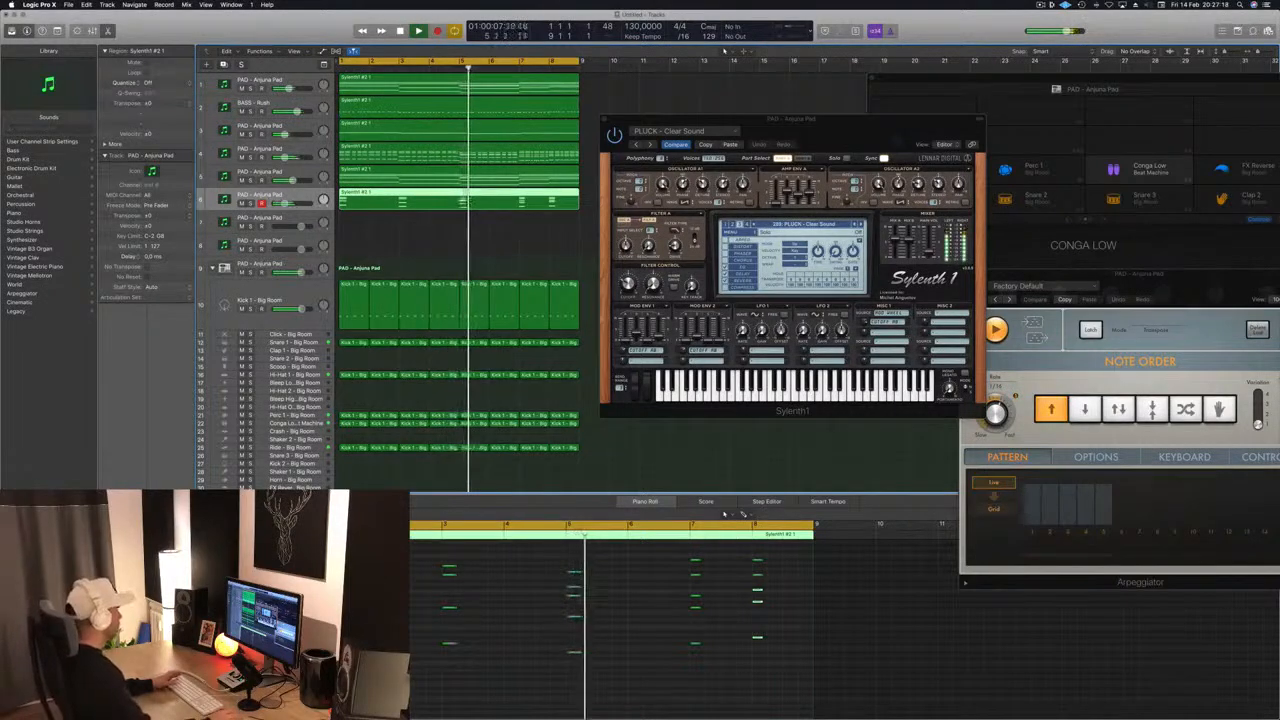
left_click_drag(903, 131, 880, 130)
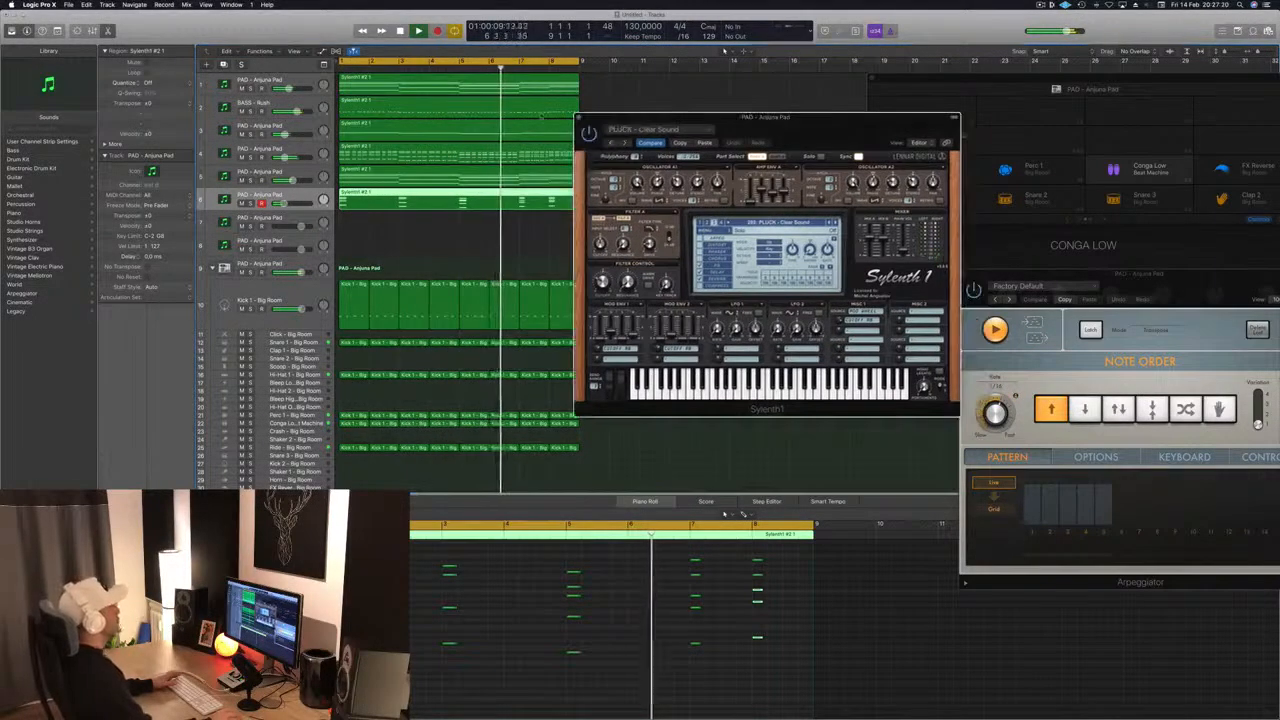
left_click(581, 119)
key("super+Left")
key("super+Left")
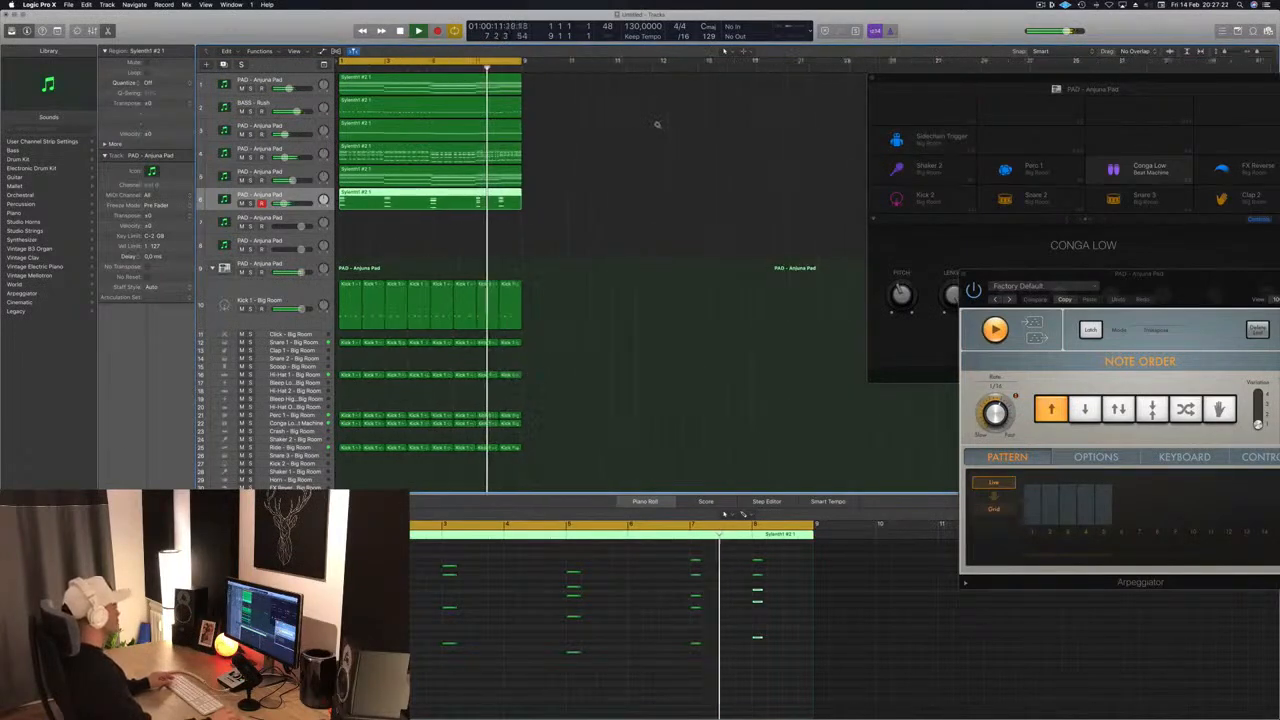
- Repeat all regions so the arrangement fills 32 bars, and extend the cycle range to bar 33
key("super+a")
key("super+r")
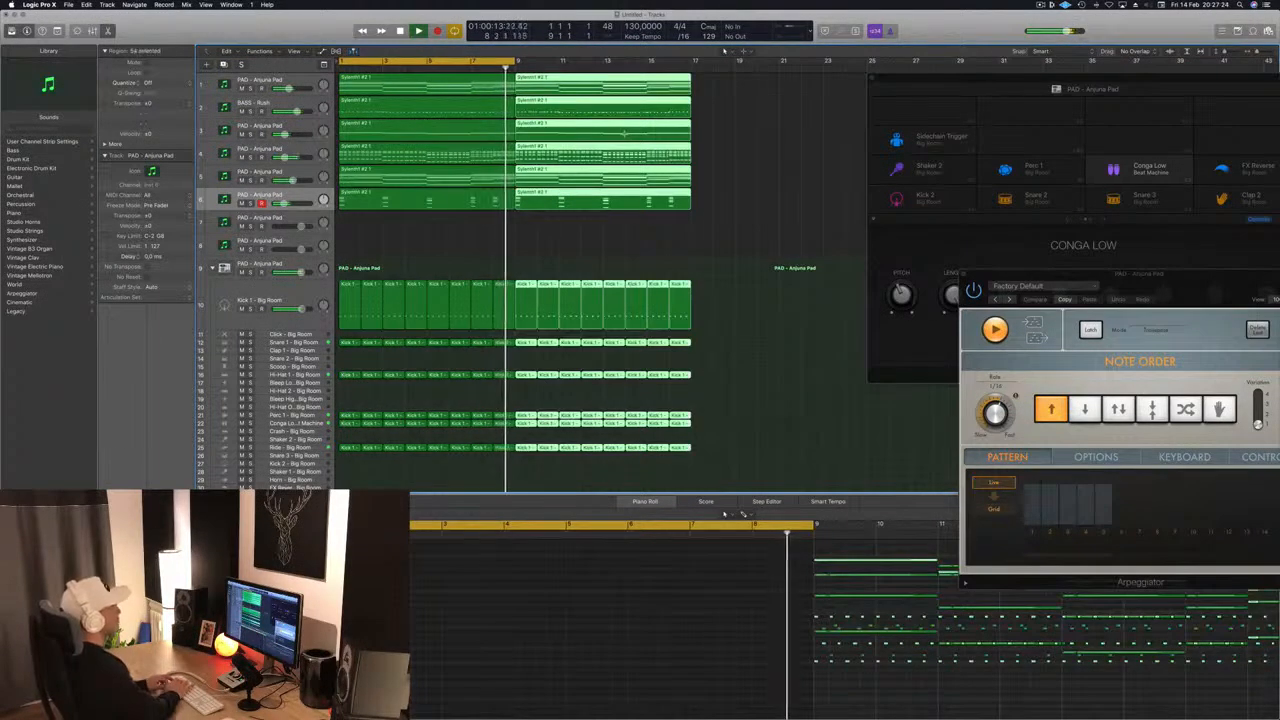
key("super+r")
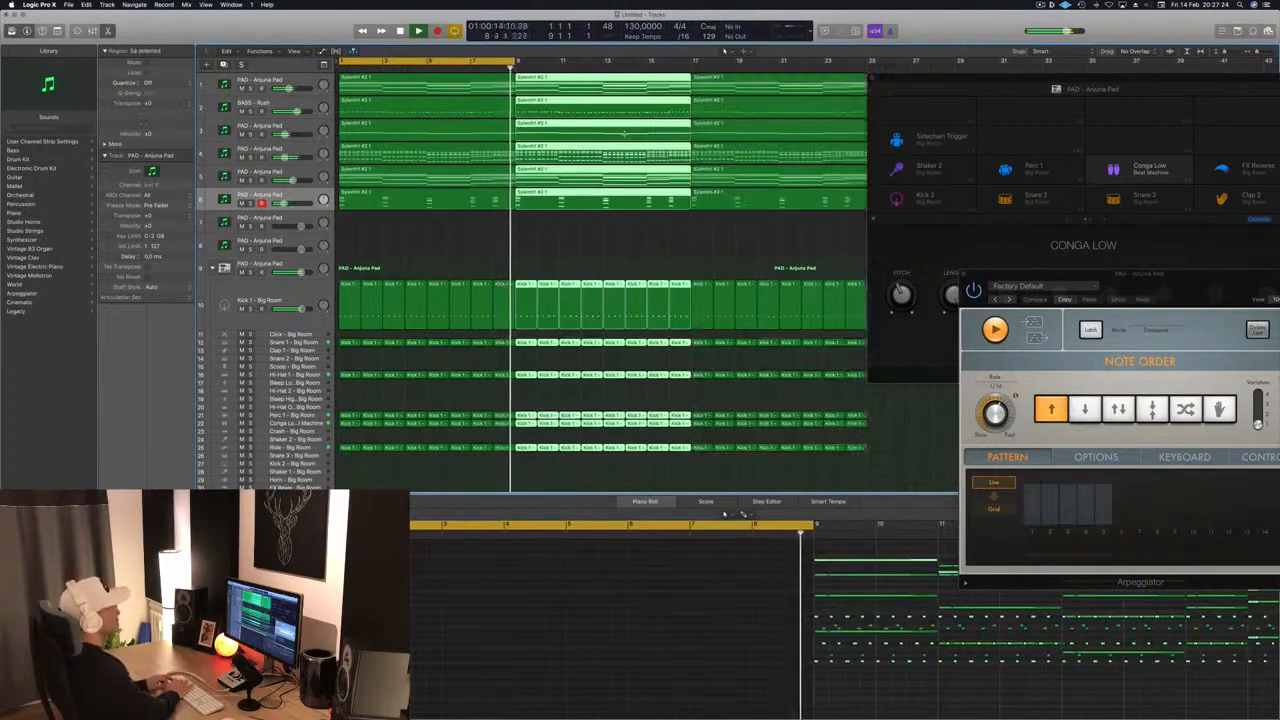
left_click(872, 79)
left_click_drag(514, 62, 1047, 62)
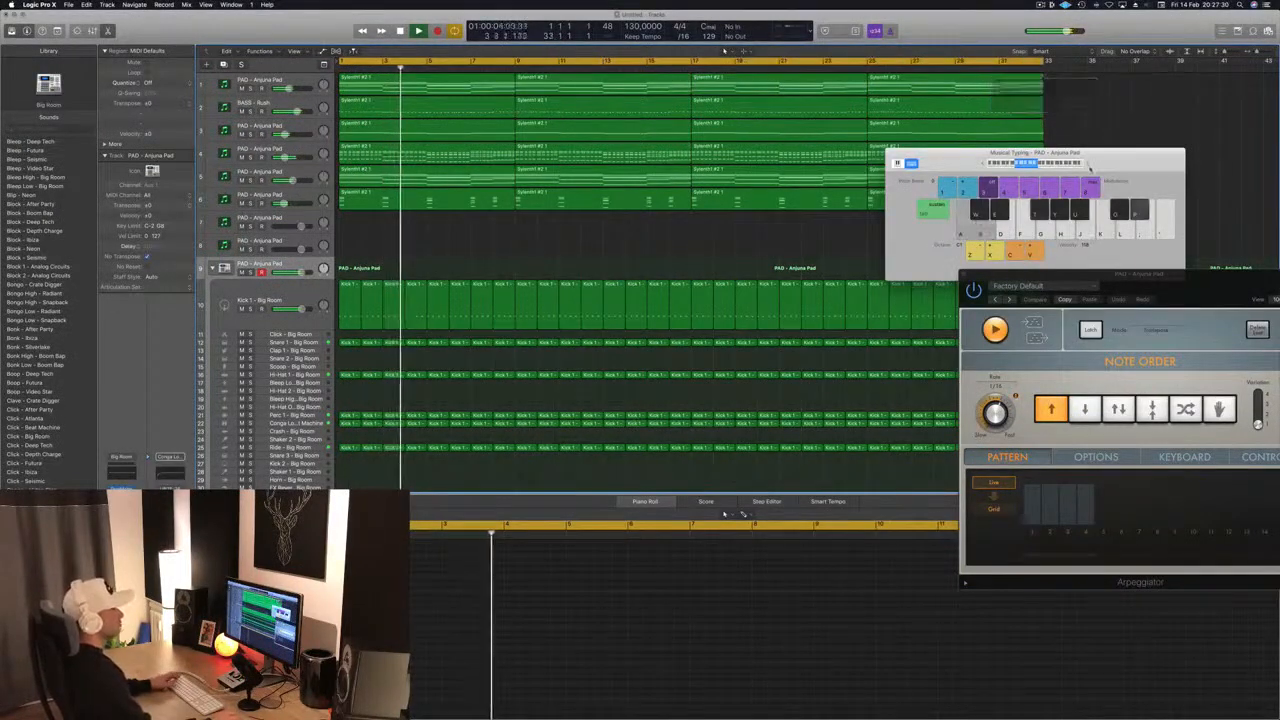
- Close the Musical Typing and Arpeggiator windows and stop playback
left_click_drag(1112, 157, 1055, 161)
left_click(861, 151)
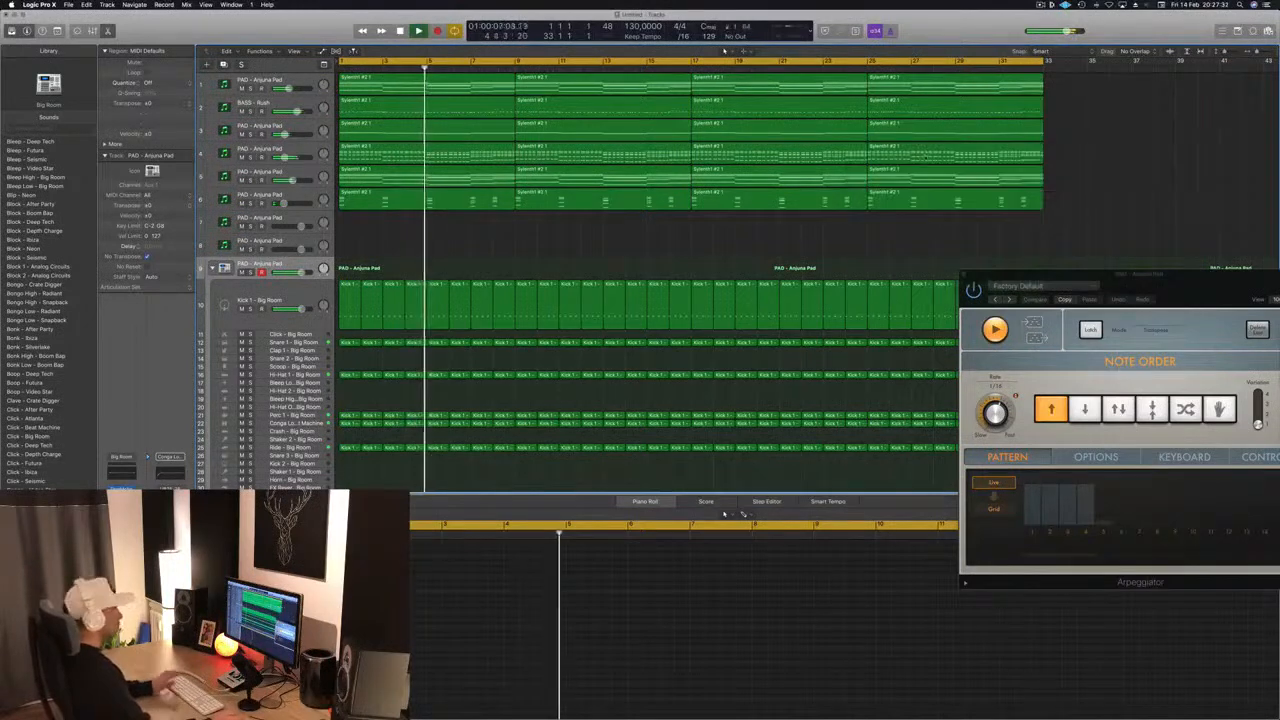
left_click_drag(1112, 294, 709, 186)
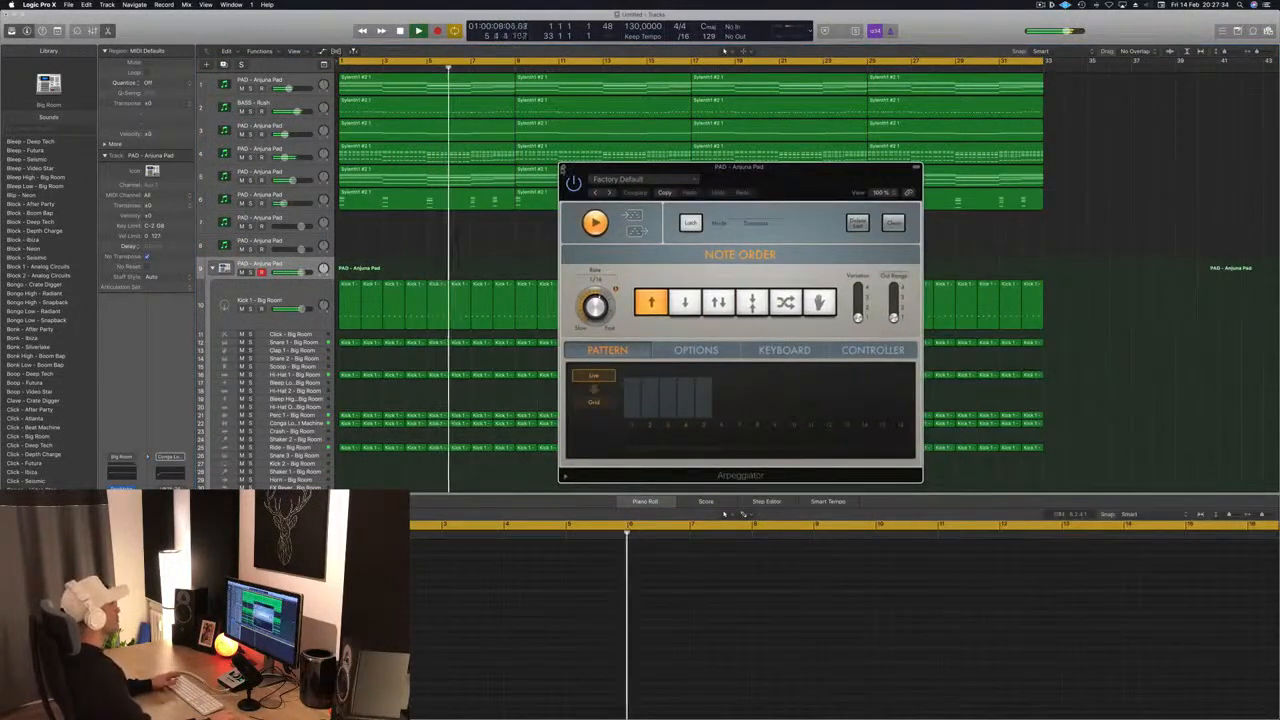
left_click(562, 166)
key("space")
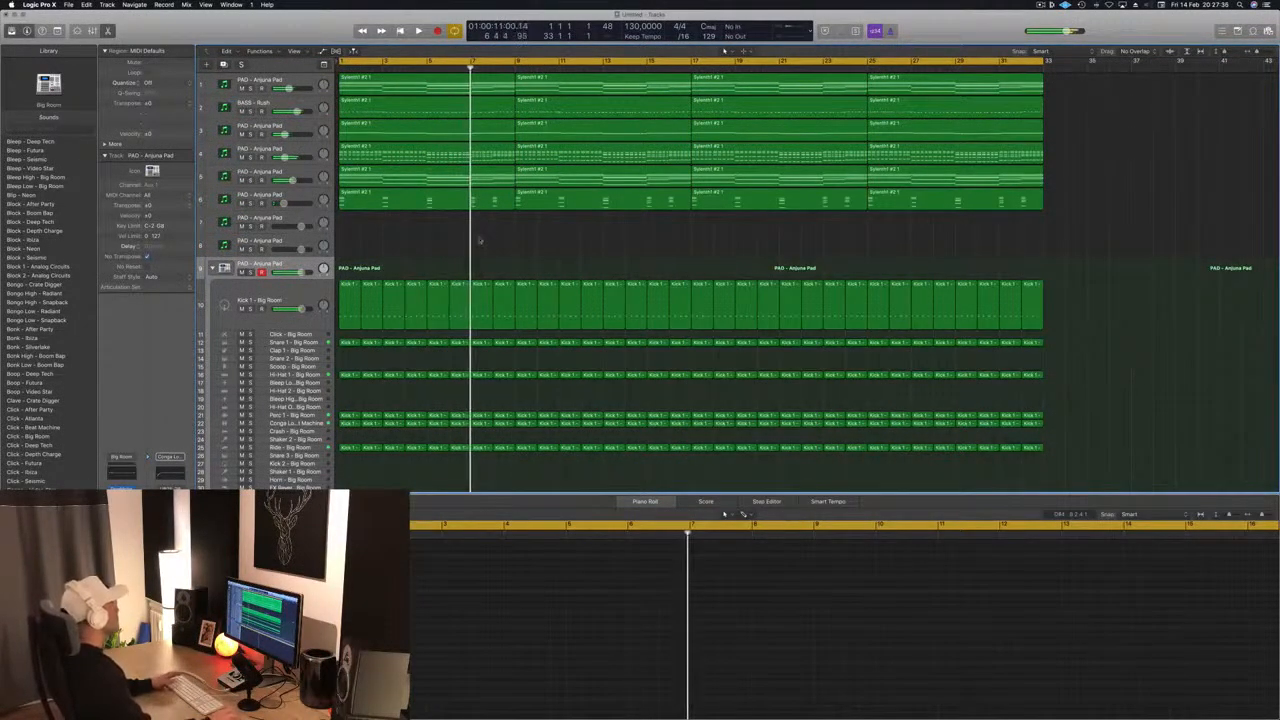
- Listen to the arrangement from the start while checking the Kick 1 track and the sixth track's pad regions
key("Return")
key("space")
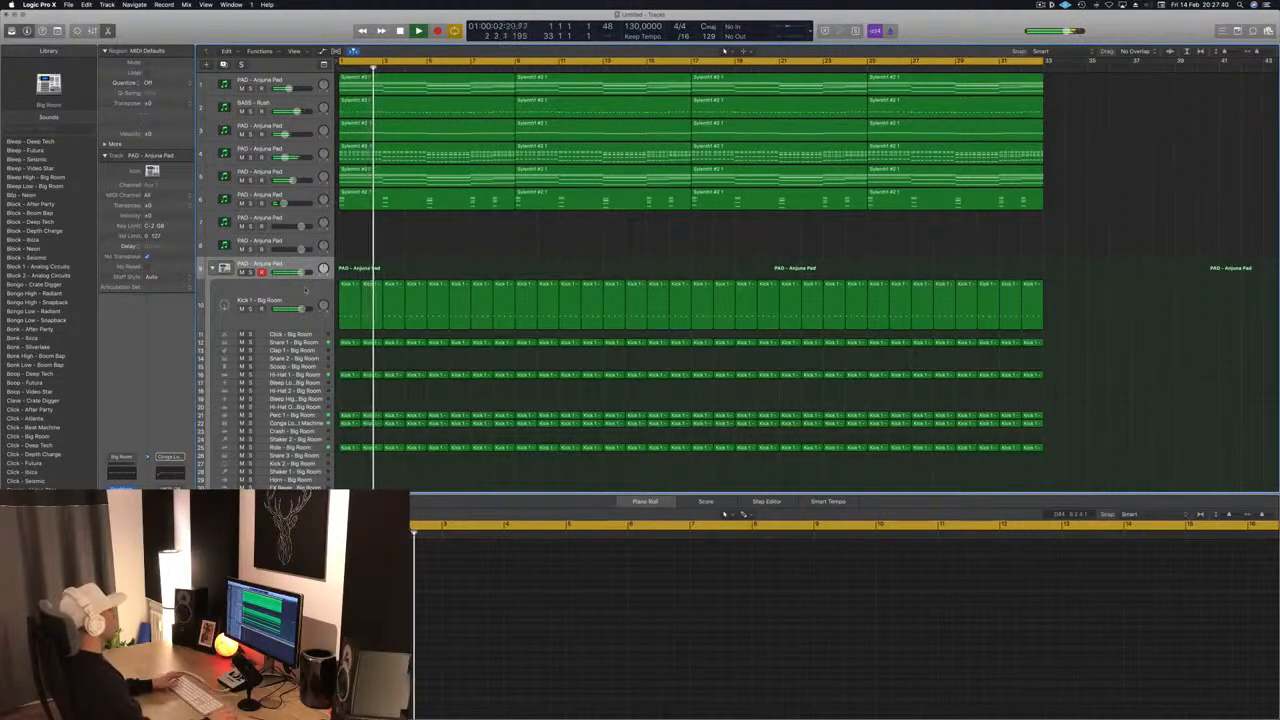
key("Down")
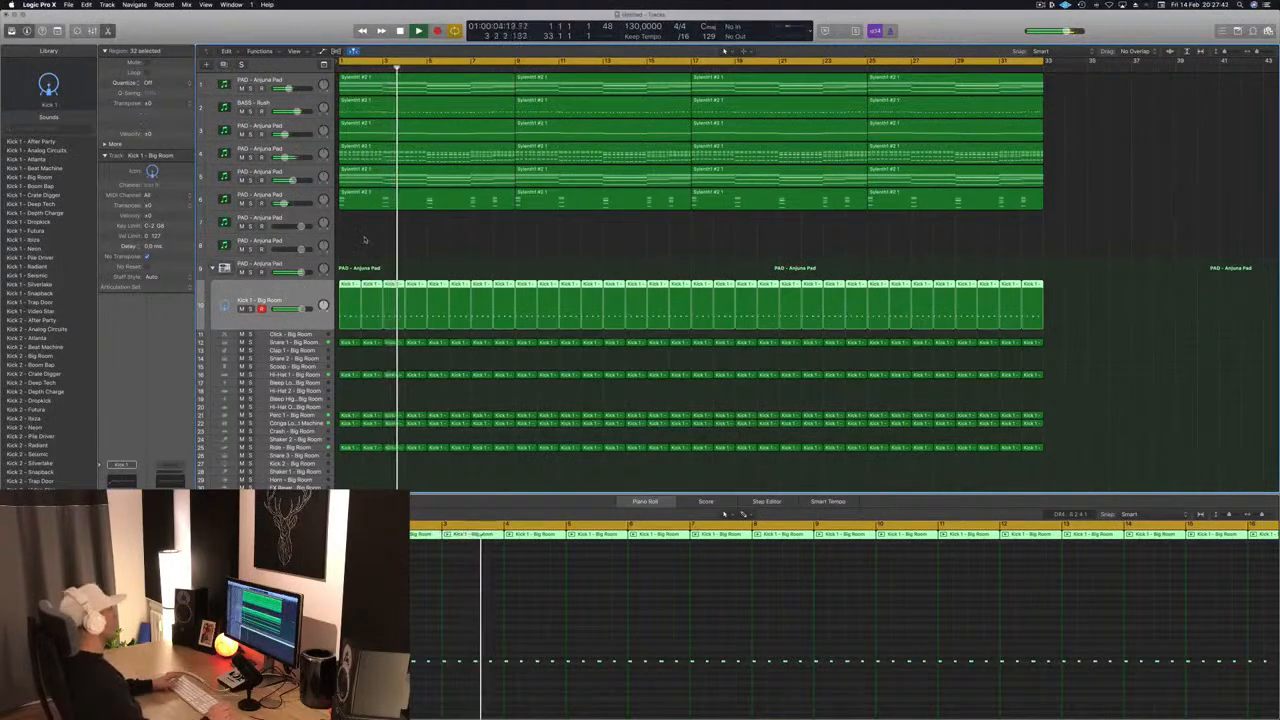
left_click(543, 246)
left_click(297, 195)
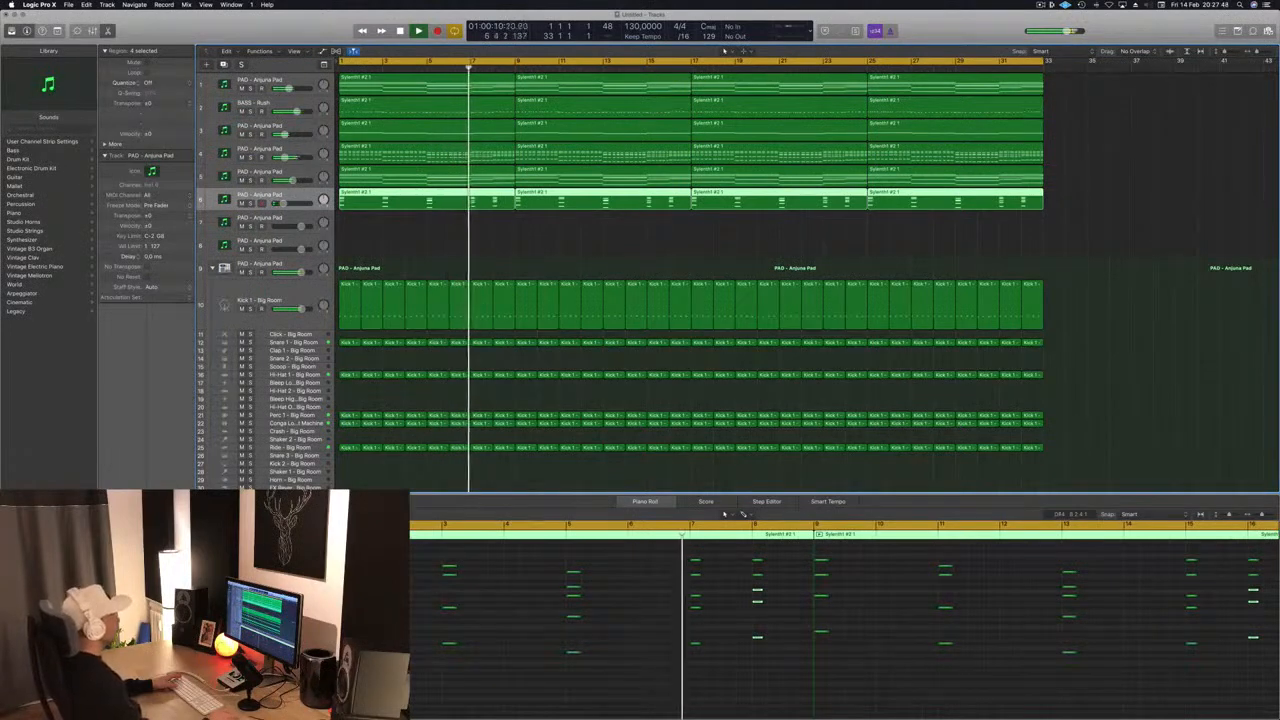
left_click(1180, 195)
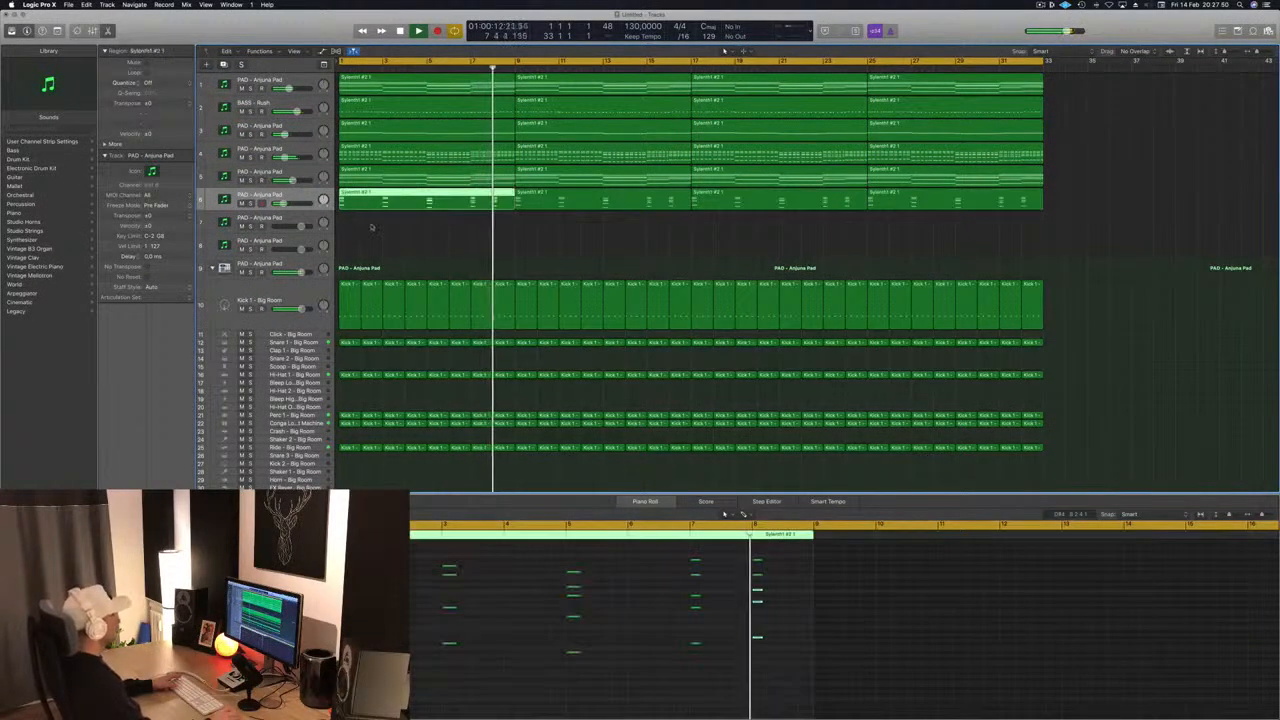
left_click(297, 198)
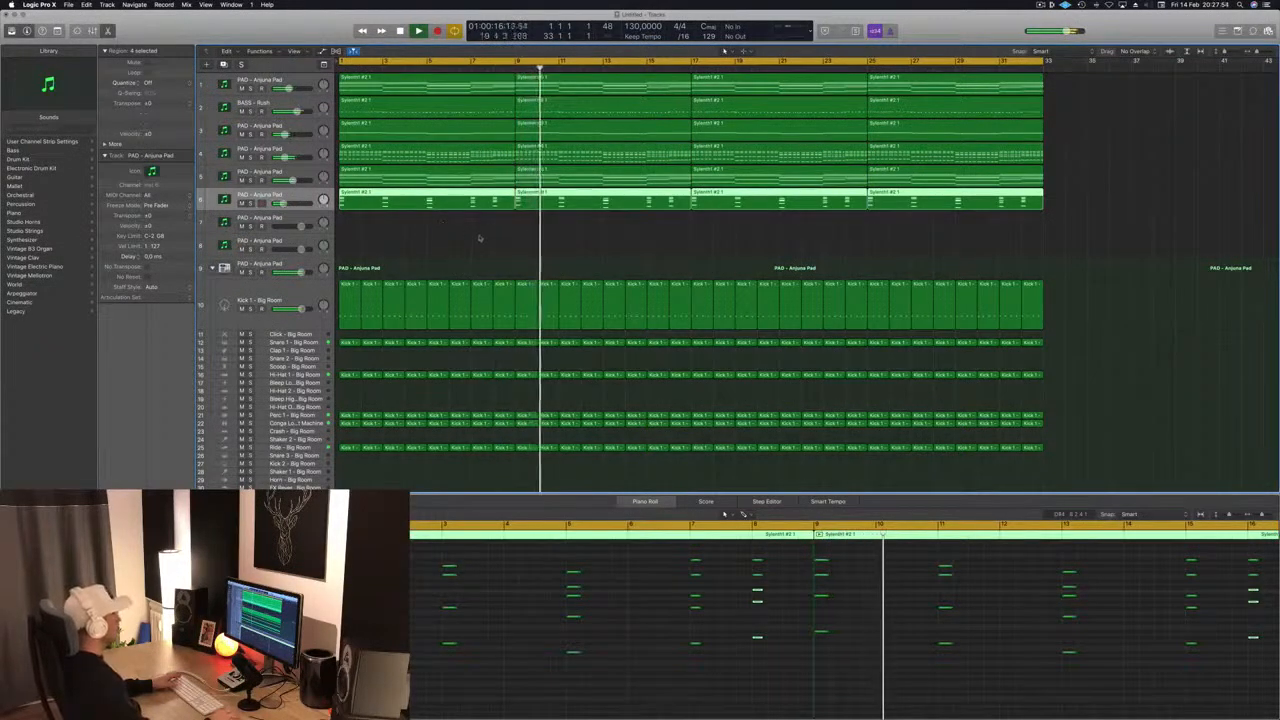
scroll(478, 237, "down", 3)
key("space")
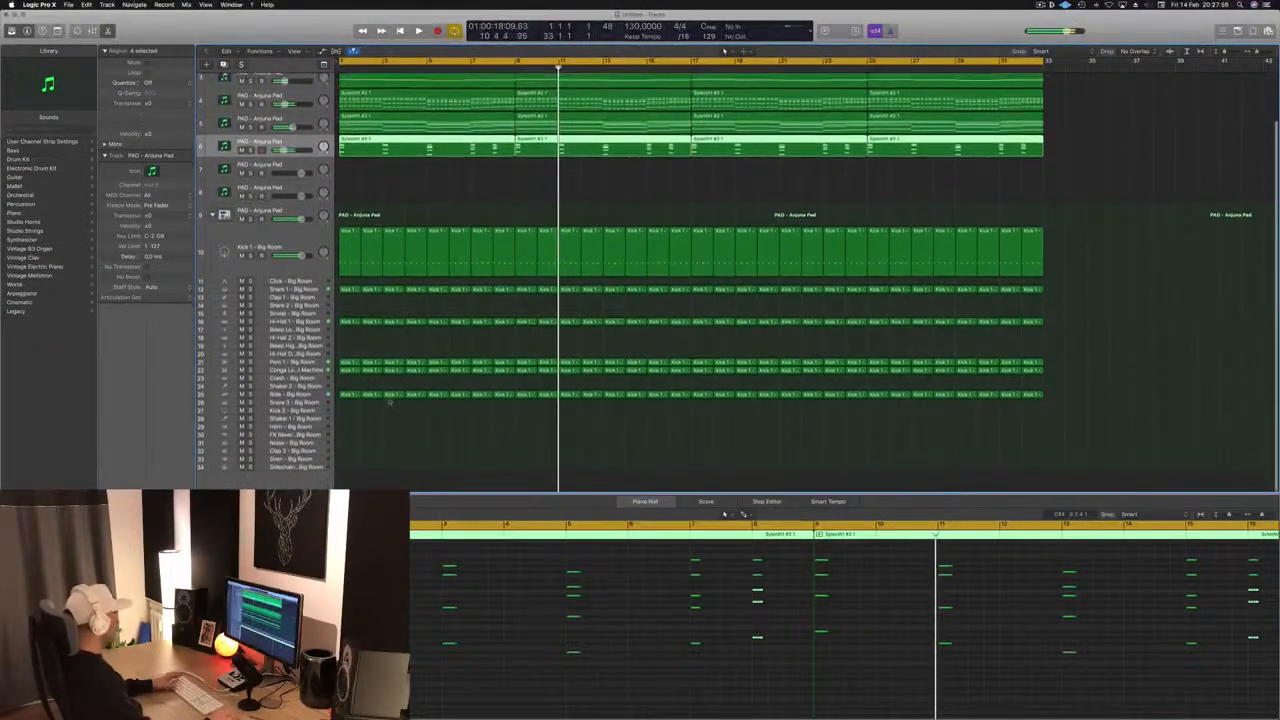
- Copy the first Kick 1 region onto the Shaker 1 track, duplicate its notes slightly after the originals, and play the result
left_click(349, 394)
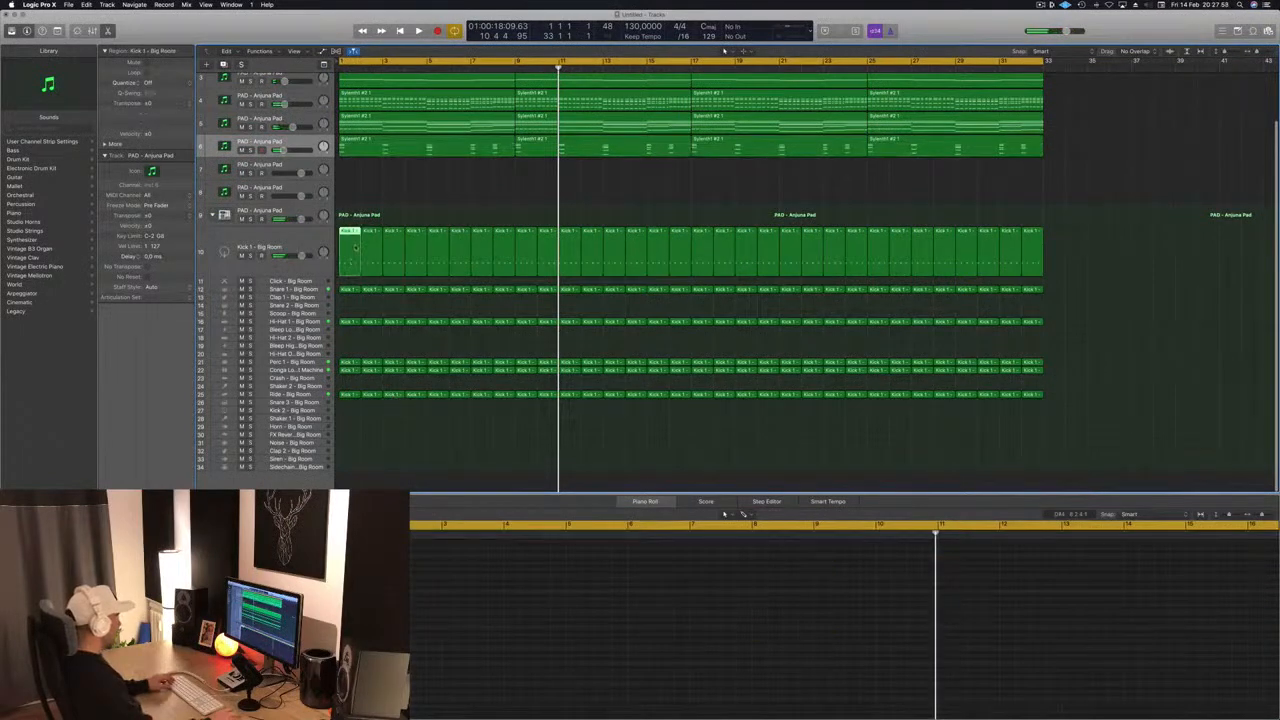
left_click_drag(352, 266, 350, 420)
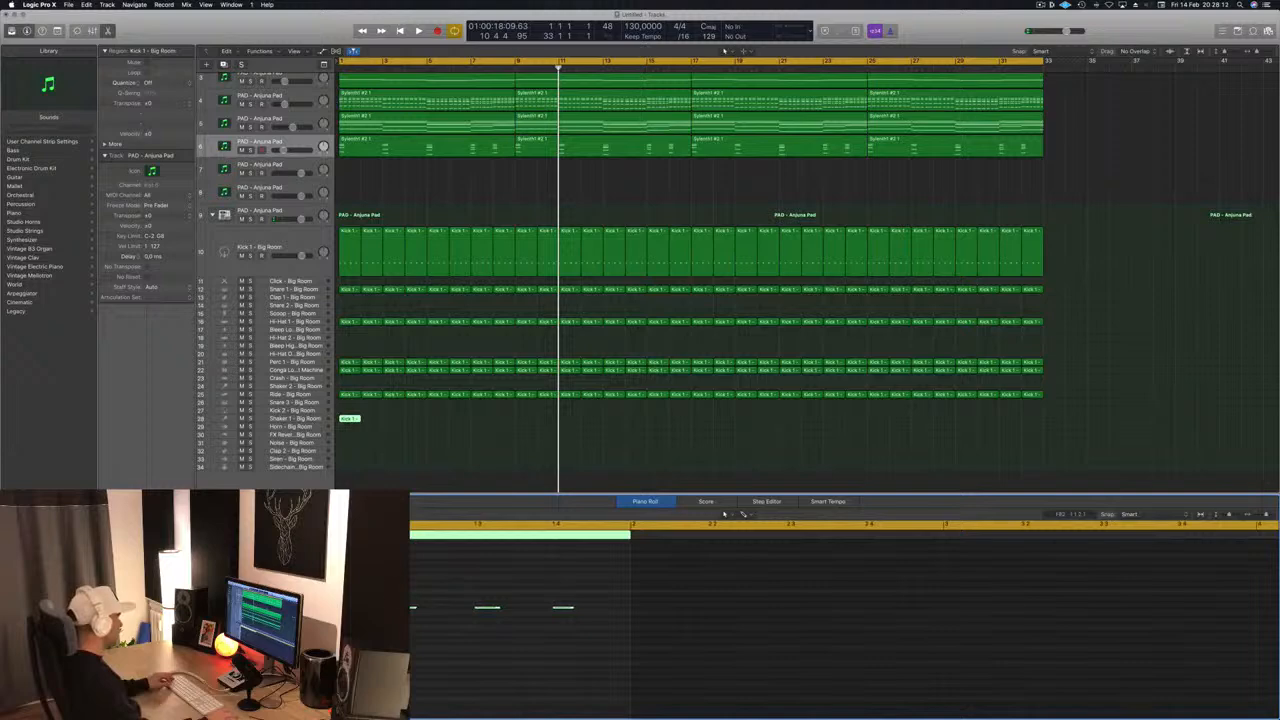
left_click_drag(324, 607, 343, 607)
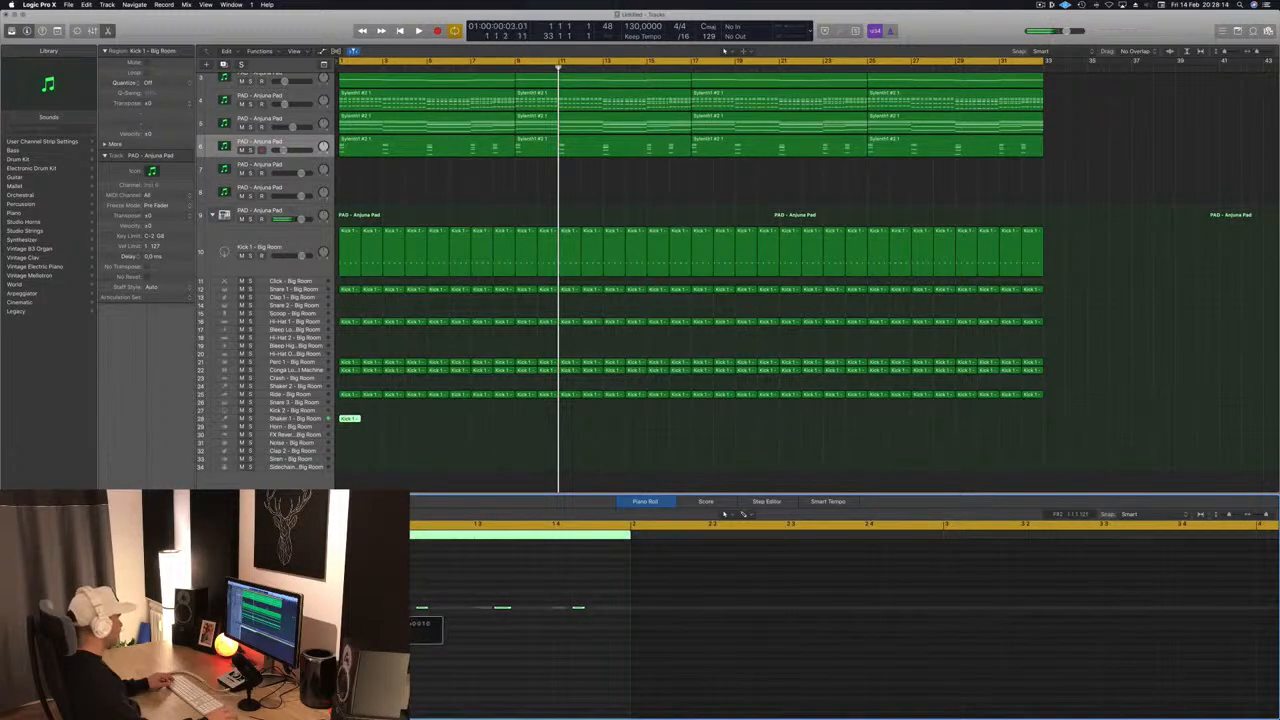
key("space")
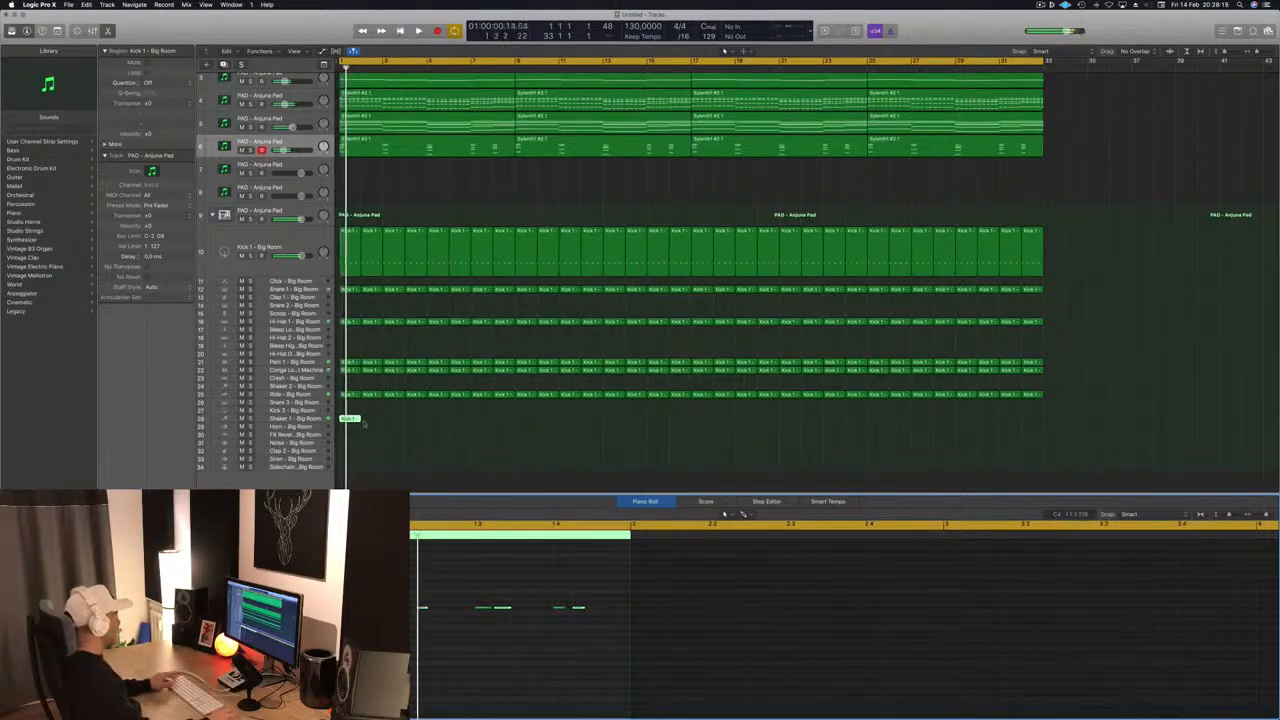
- Copy the one-bar shaker region along the Shaker 1 track until it fills all 32 bars
left_click_drag(350, 419, 446, 427)
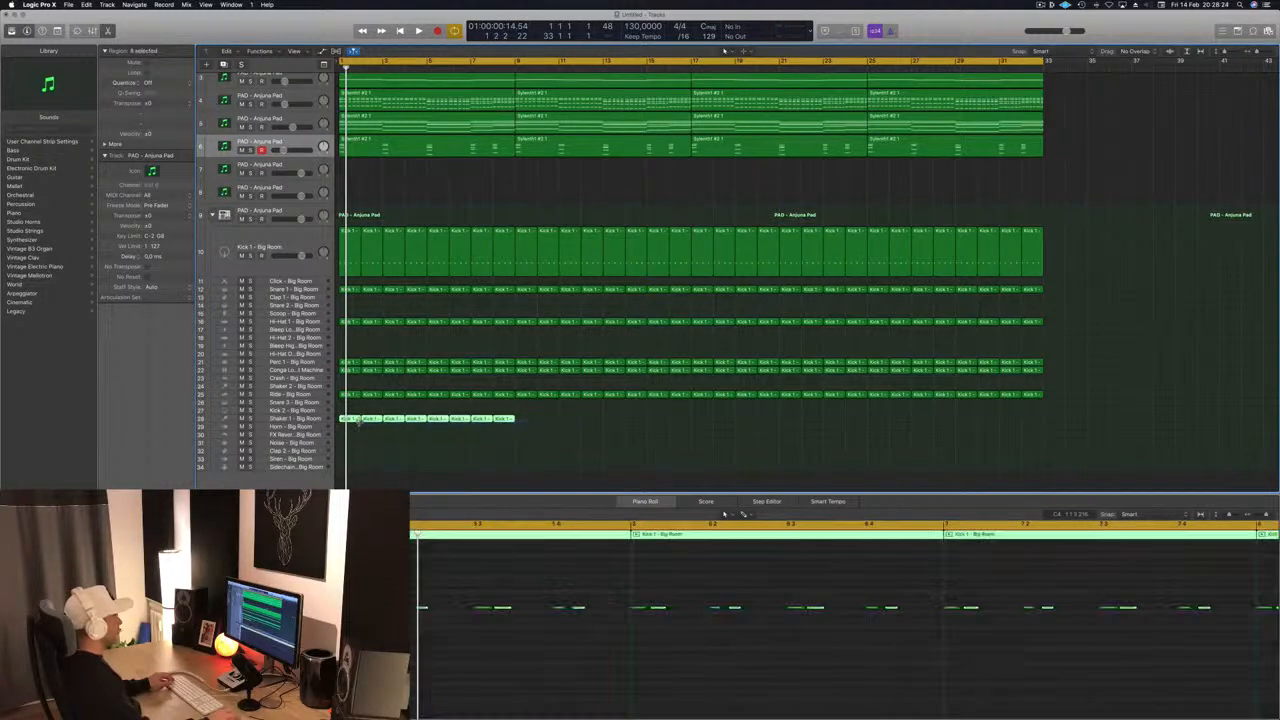
left_click_drag(350, 421, 529, 422)
left_click_drag(731, 426, 705, 427)
- Select all regions in the arrangement and name them by their tracks
left_click(671, 457)
key("super+a")
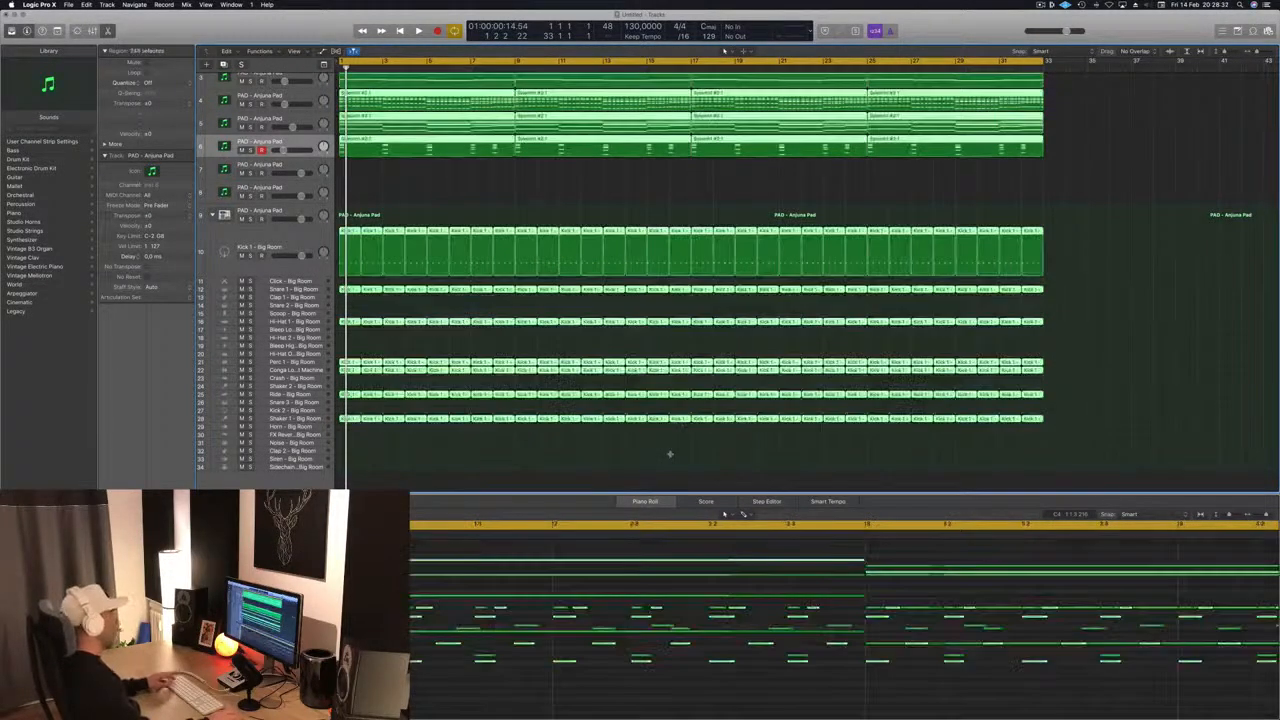
right_click(657, 231)
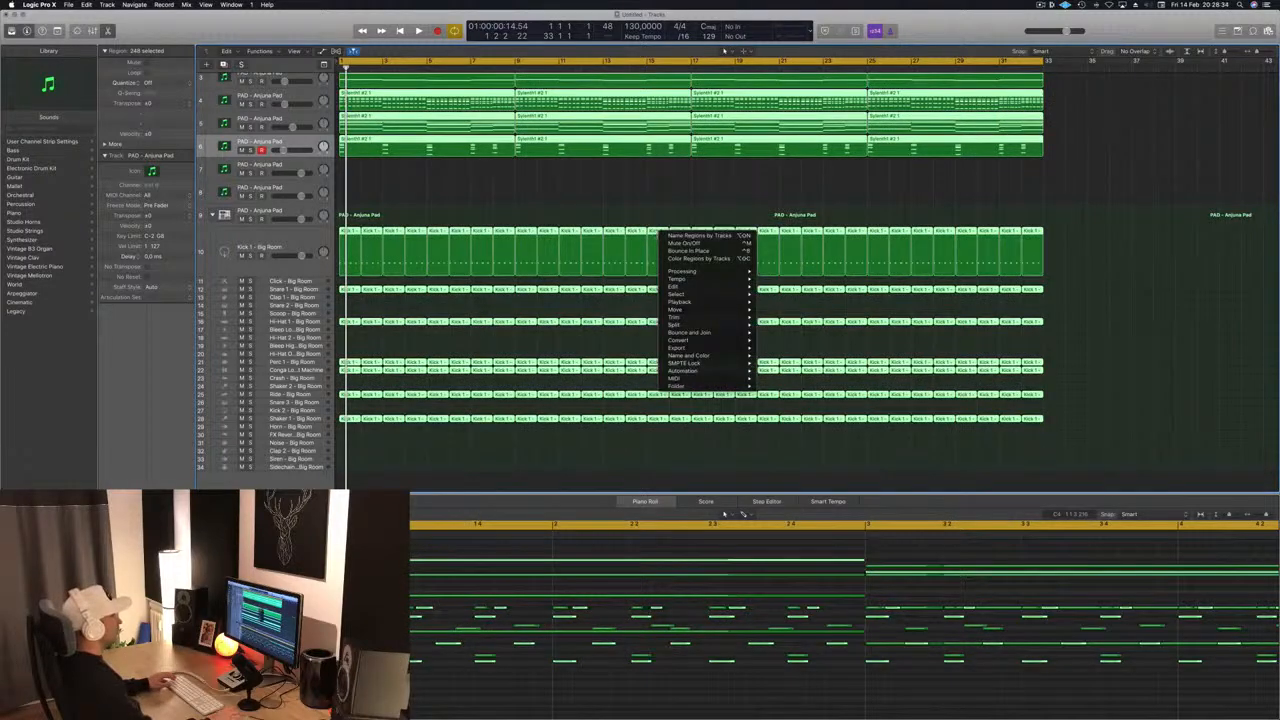
left_click(683, 235)
left_click(588, 507)
left_click(588, 464)
- Open the Shaker 1 track's Stereo Delay and load its 1/8 Note preset
key("space")
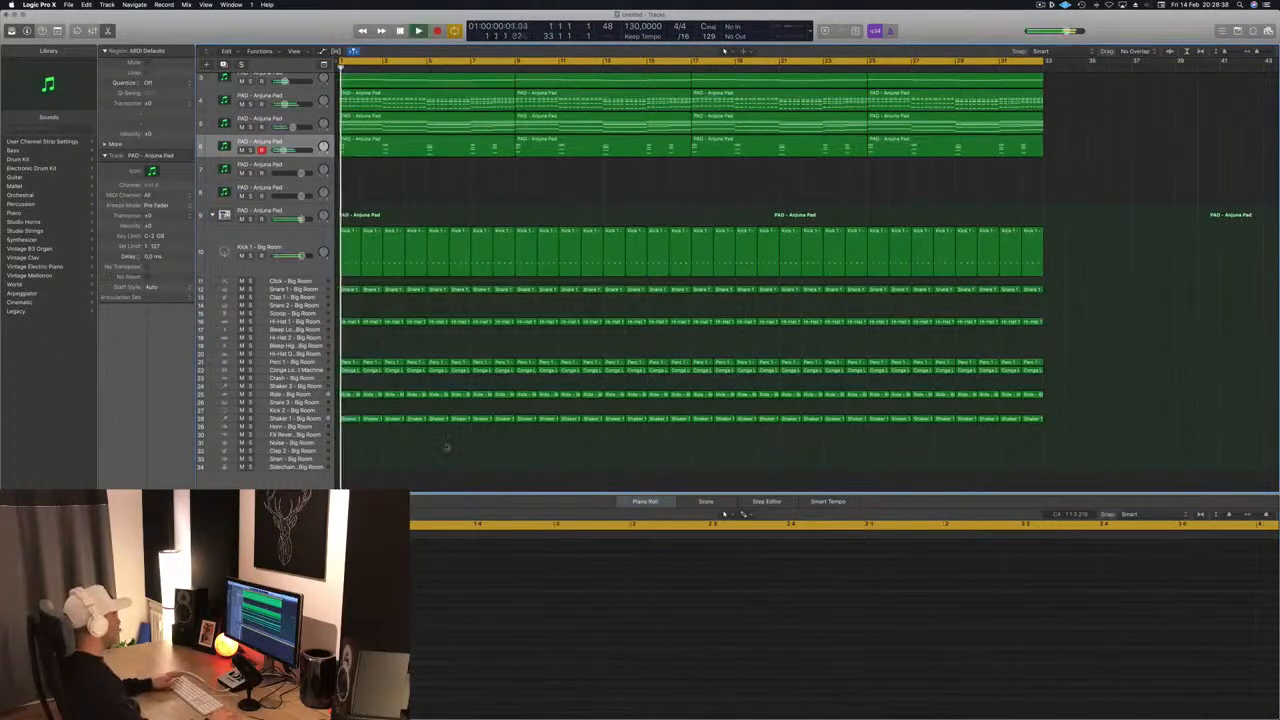
left_click(313, 420)
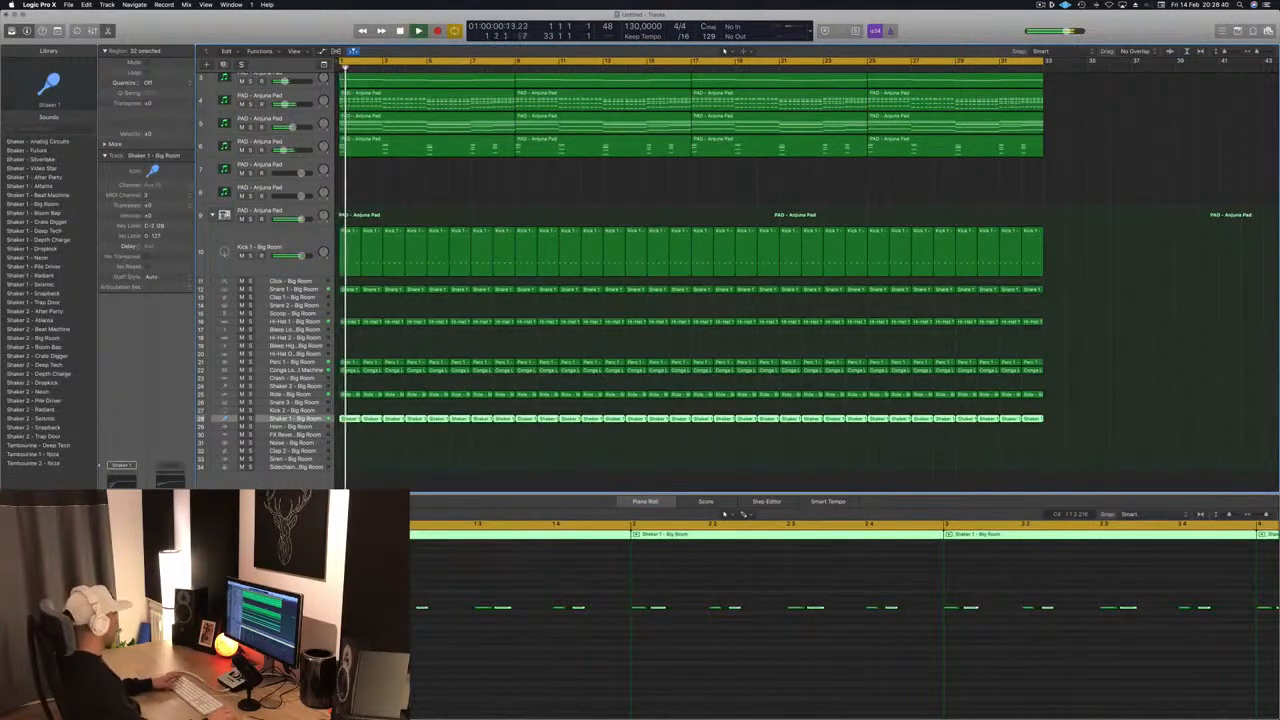
key("Return")
key("v")
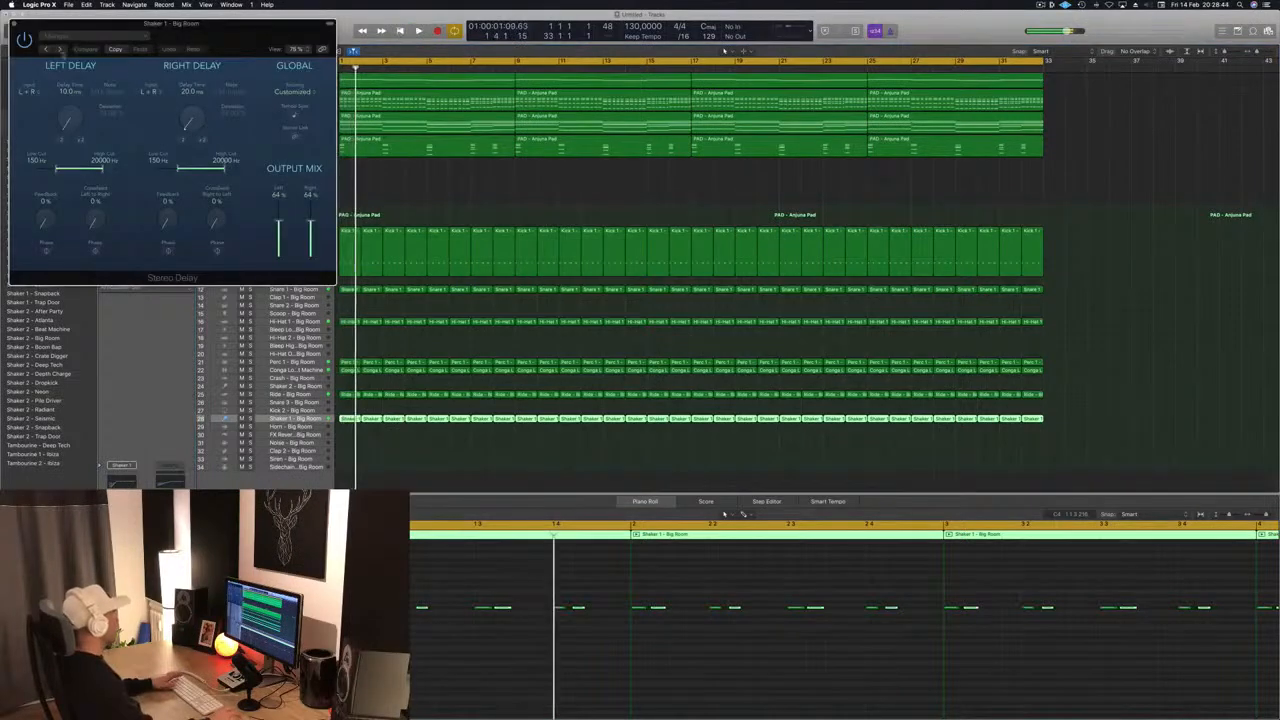
left_click(71, 37)
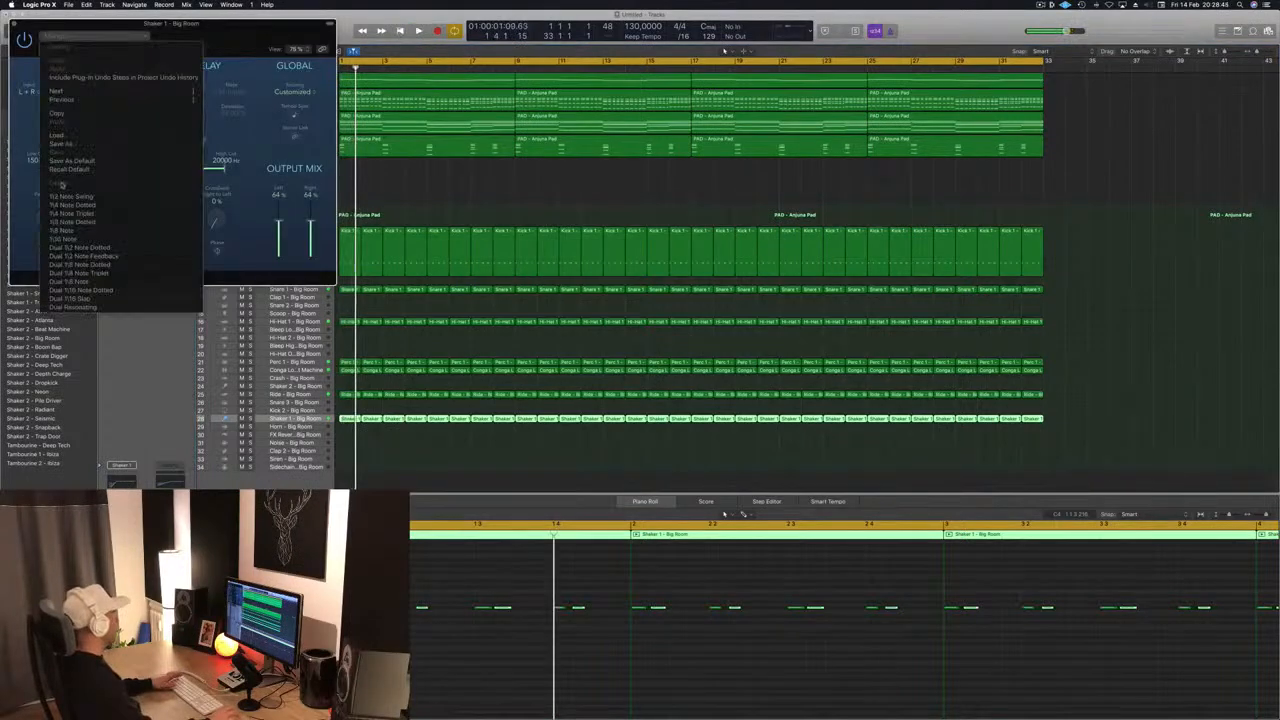
left_click(76, 232)
key("space")
left_click_drag(211, 31, 711, 124)
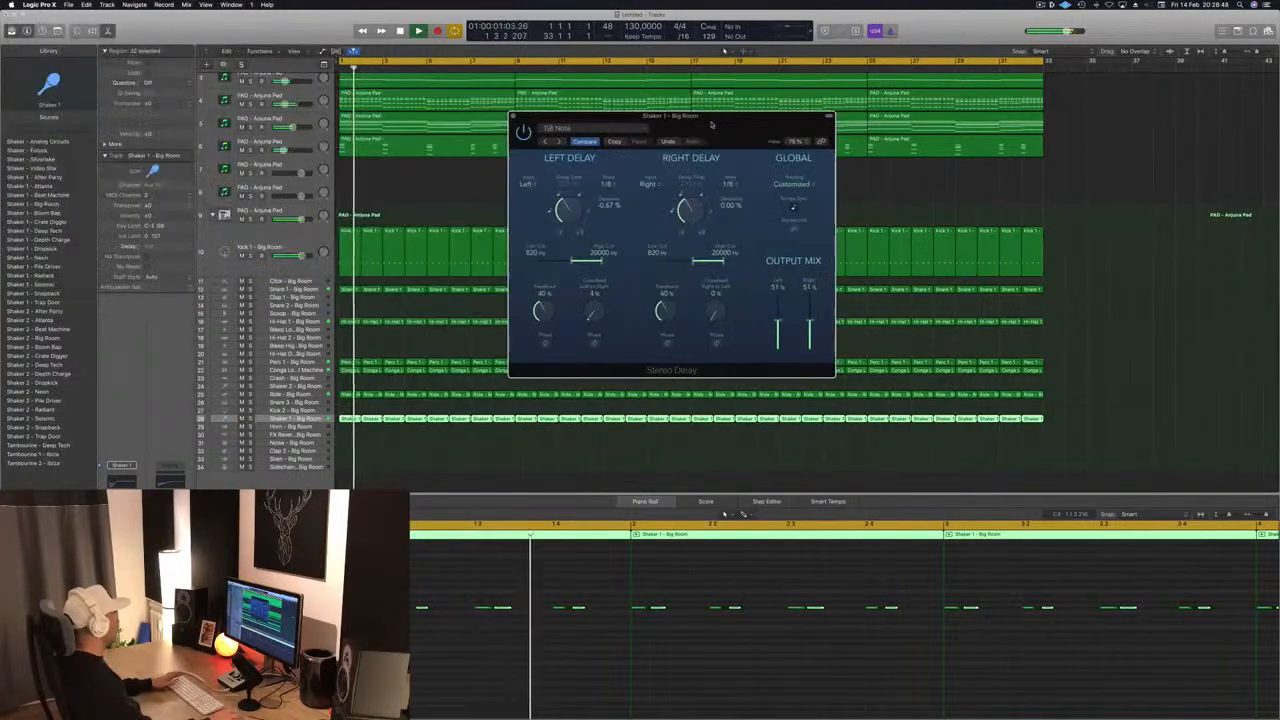
- Close the Stereo Delay window and audition the Shaker 1 track in solo, then within the full mix
left_click(294, 419)
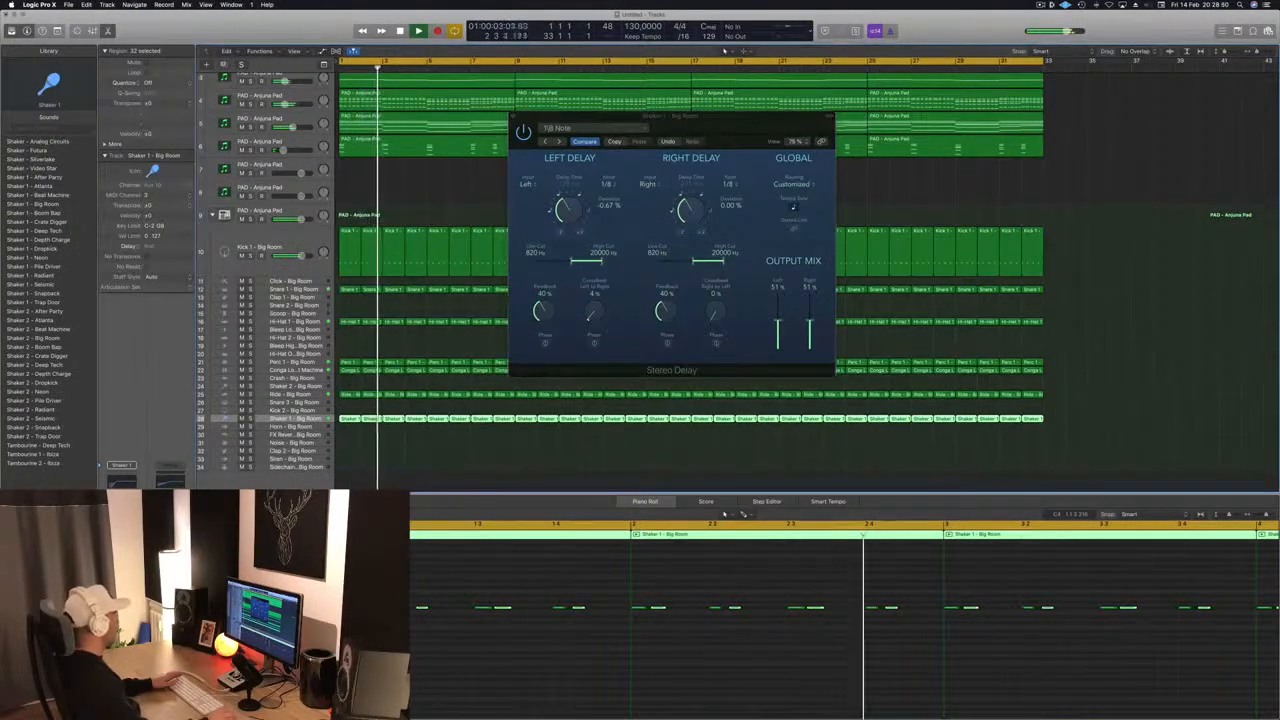
left_click_drag(575, 130, 520, 232)
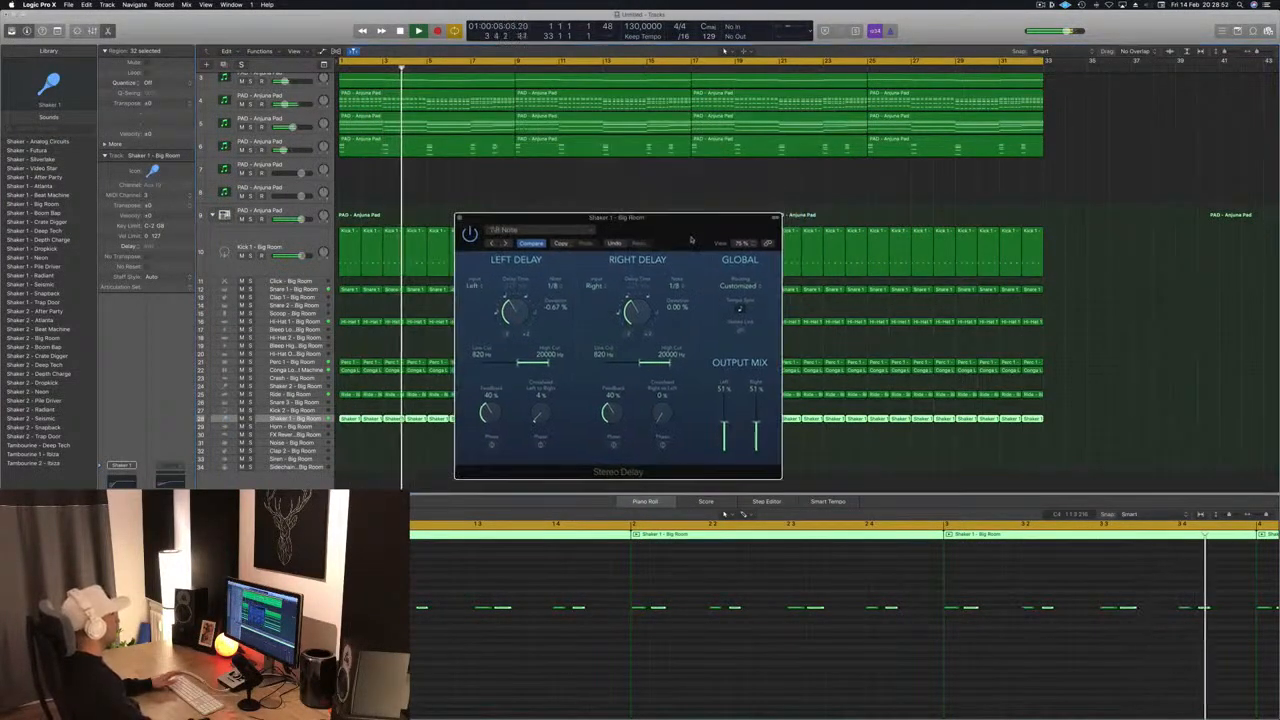
left_click(461, 217)
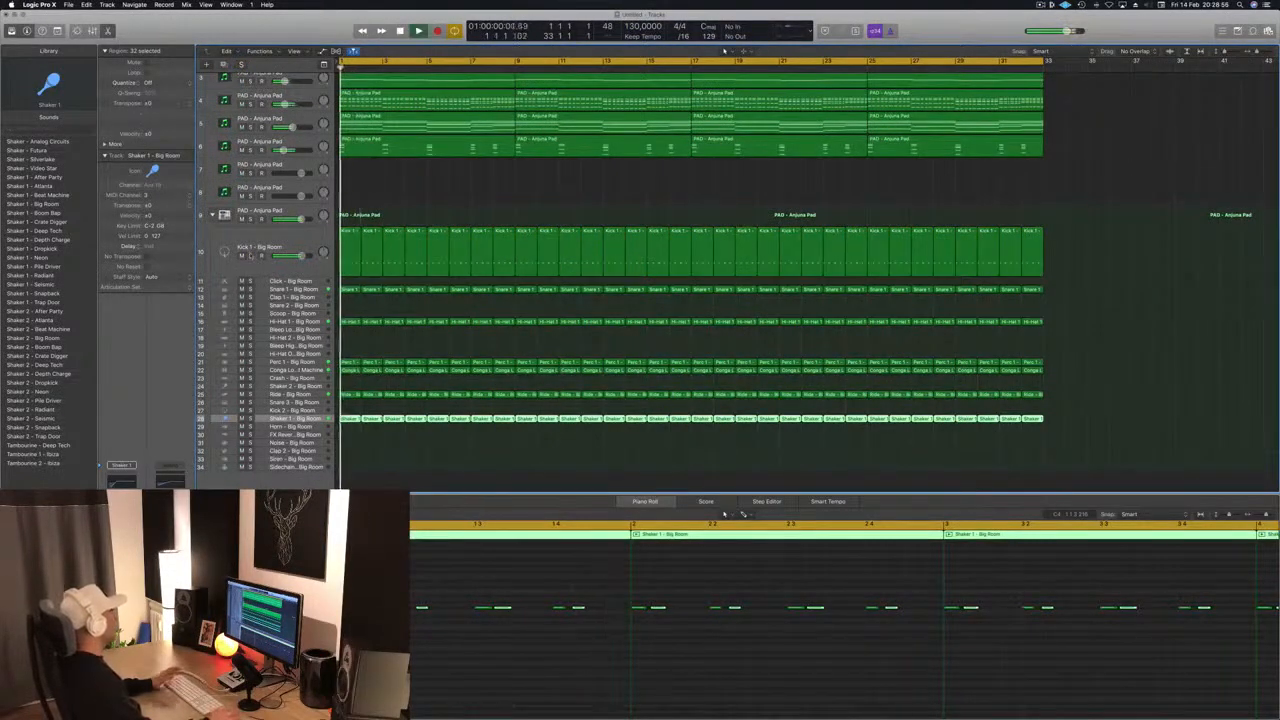
key("s")
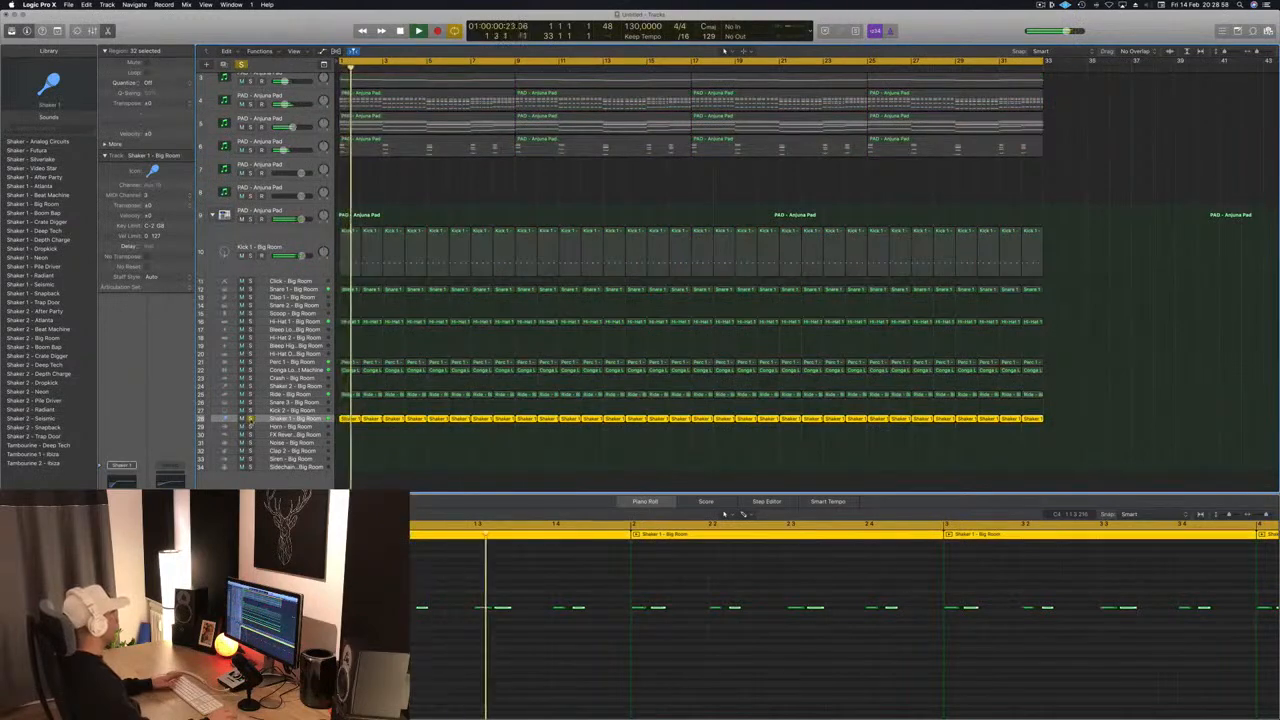
key("s")
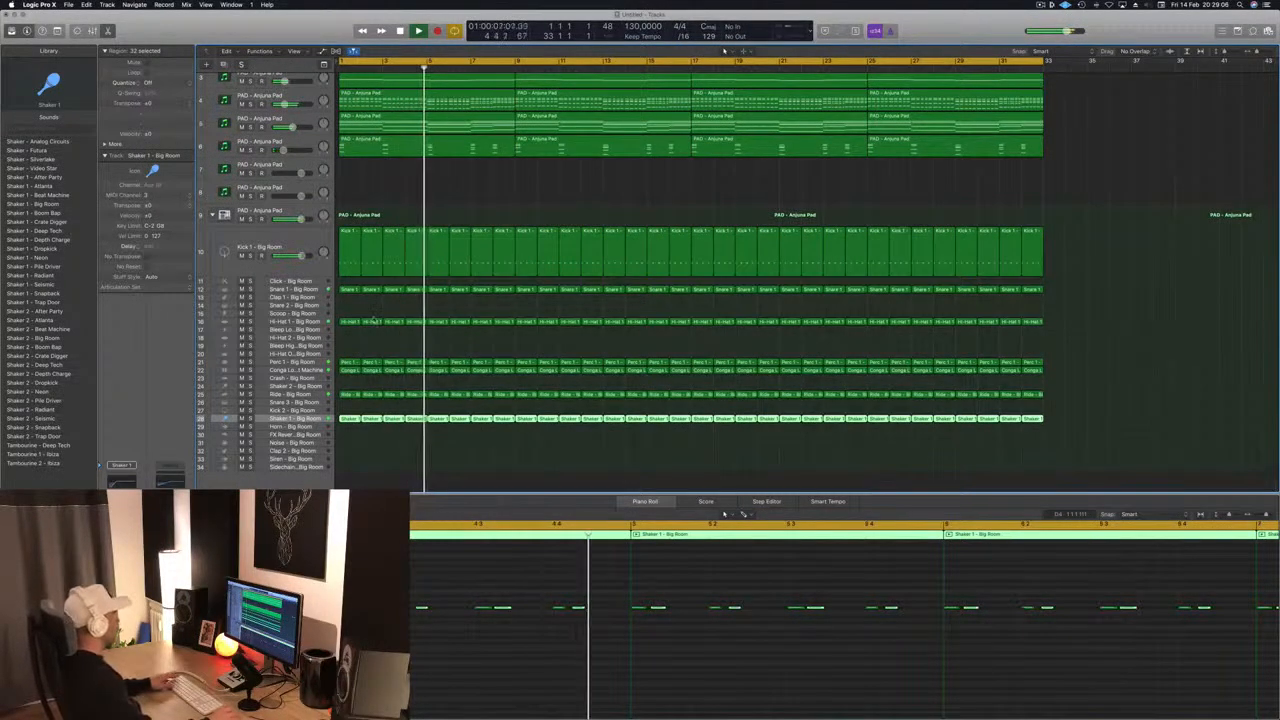
- Copy the first Kick 1 region onto the Noise track and delete its notes on beats 2 to 4
left_click(348, 232)
left_click_drag(348, 232, 348, 444)
left_click_drag(412, 614, 585, 698)
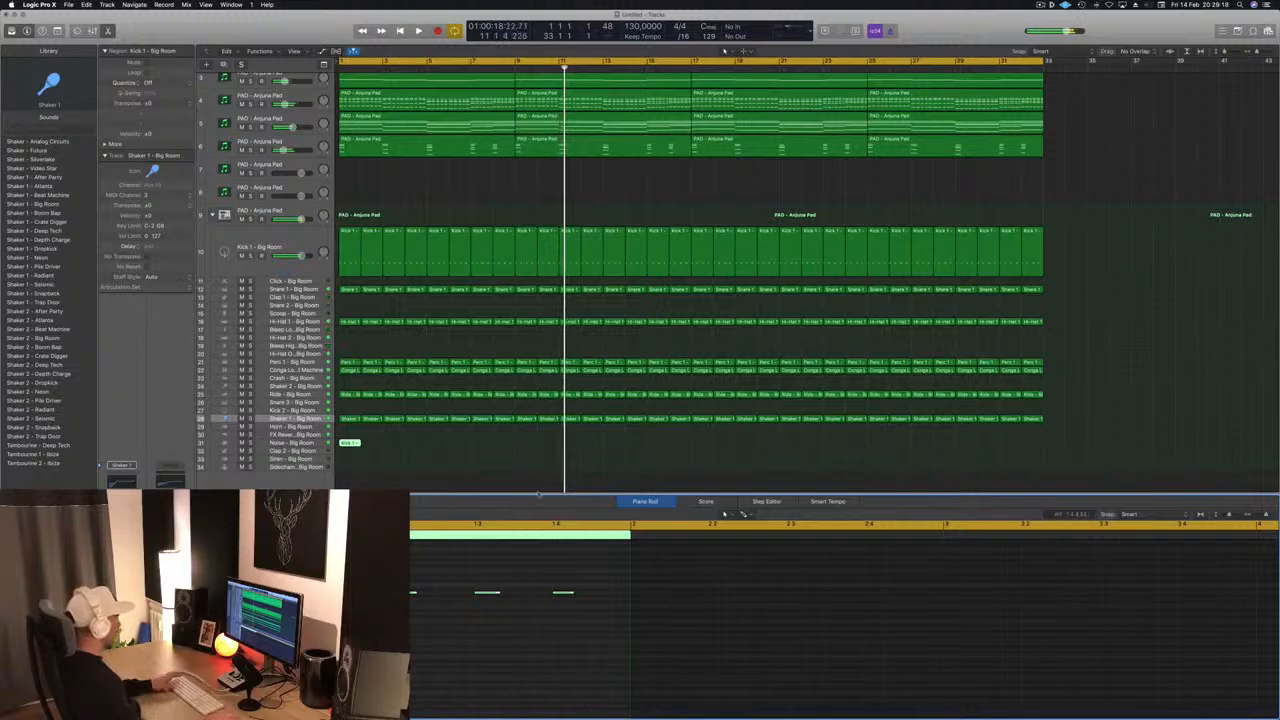
left_click(480, 444)
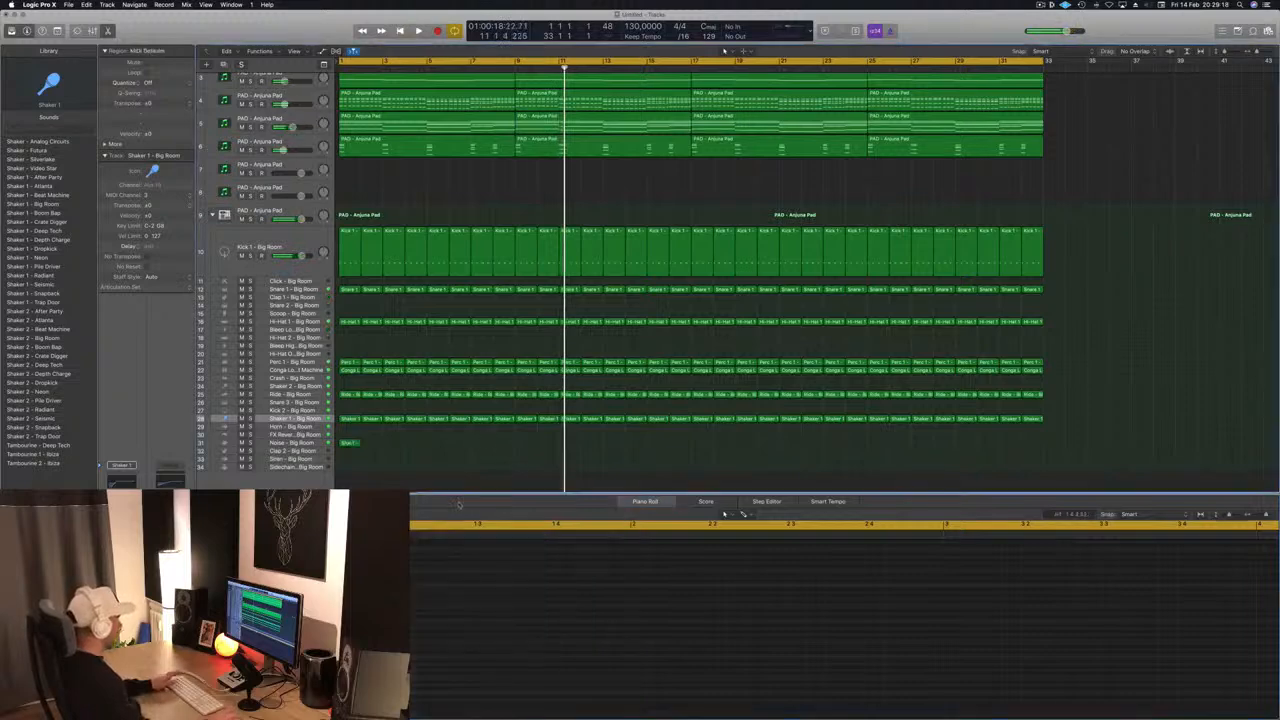
left_click(350, 443)
left_click_drag(371, 577, 605, 642)
key("BackSpace")
key("space")
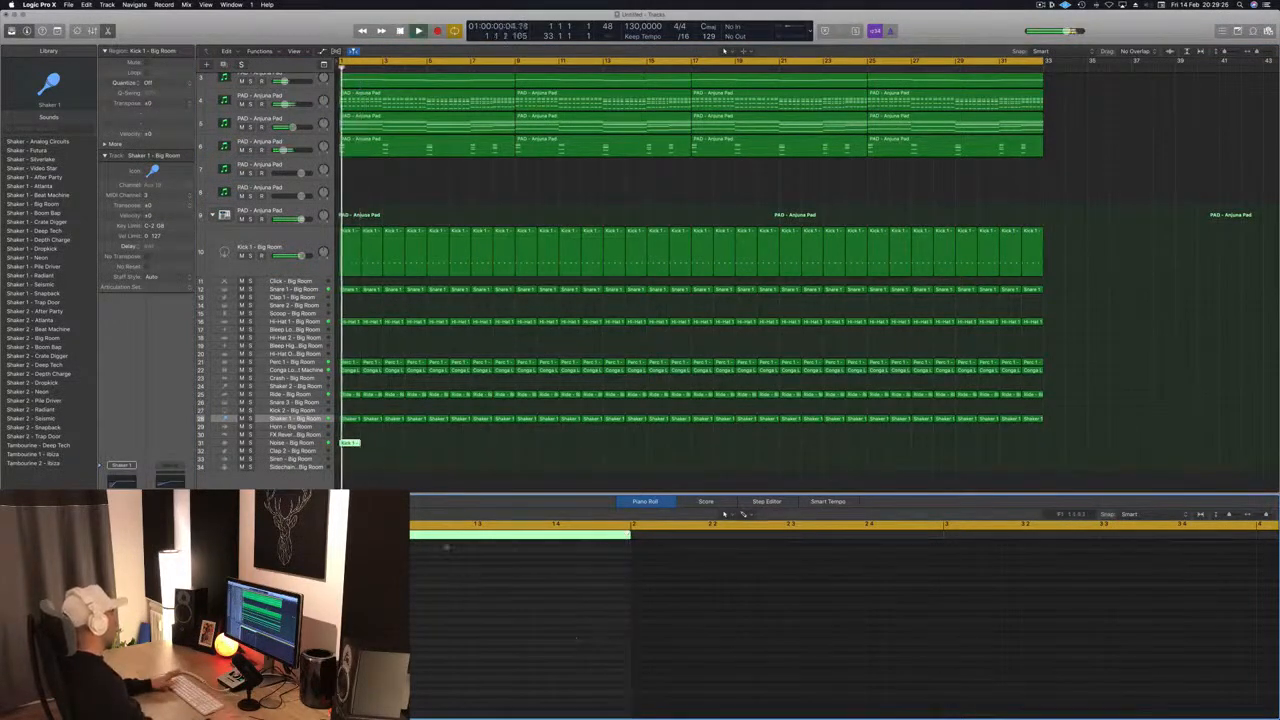
- Audition the Noise track from the start and copy its region to bars 9, 17 and 25
left_click(354, 443)
left_click(306, 443)
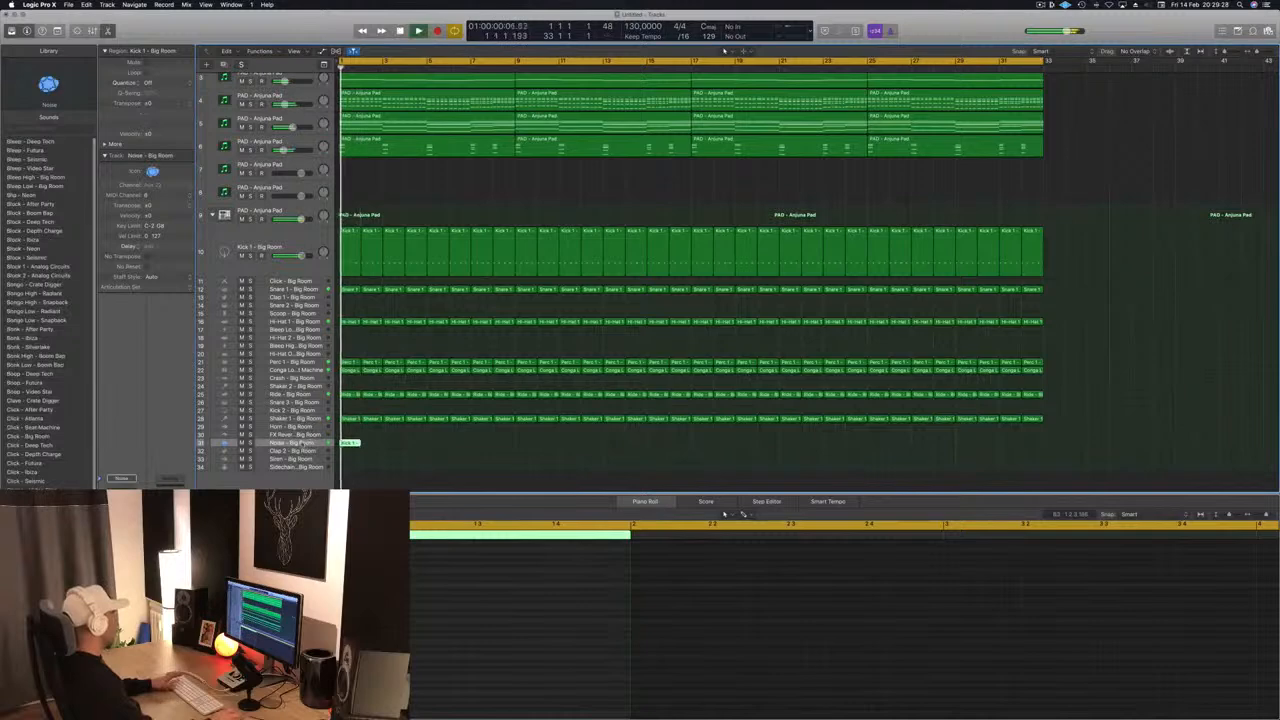
key("Return")
key("Return")
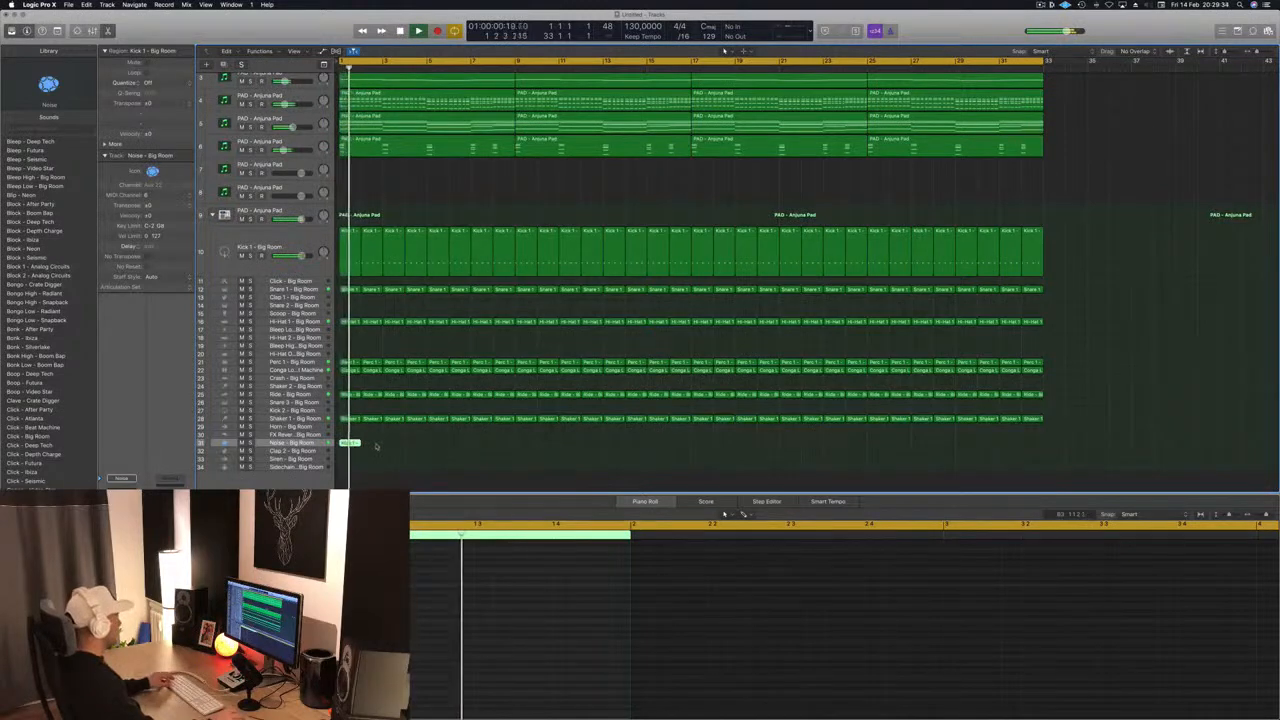
left_click_drag(350, 443, 704, 455)
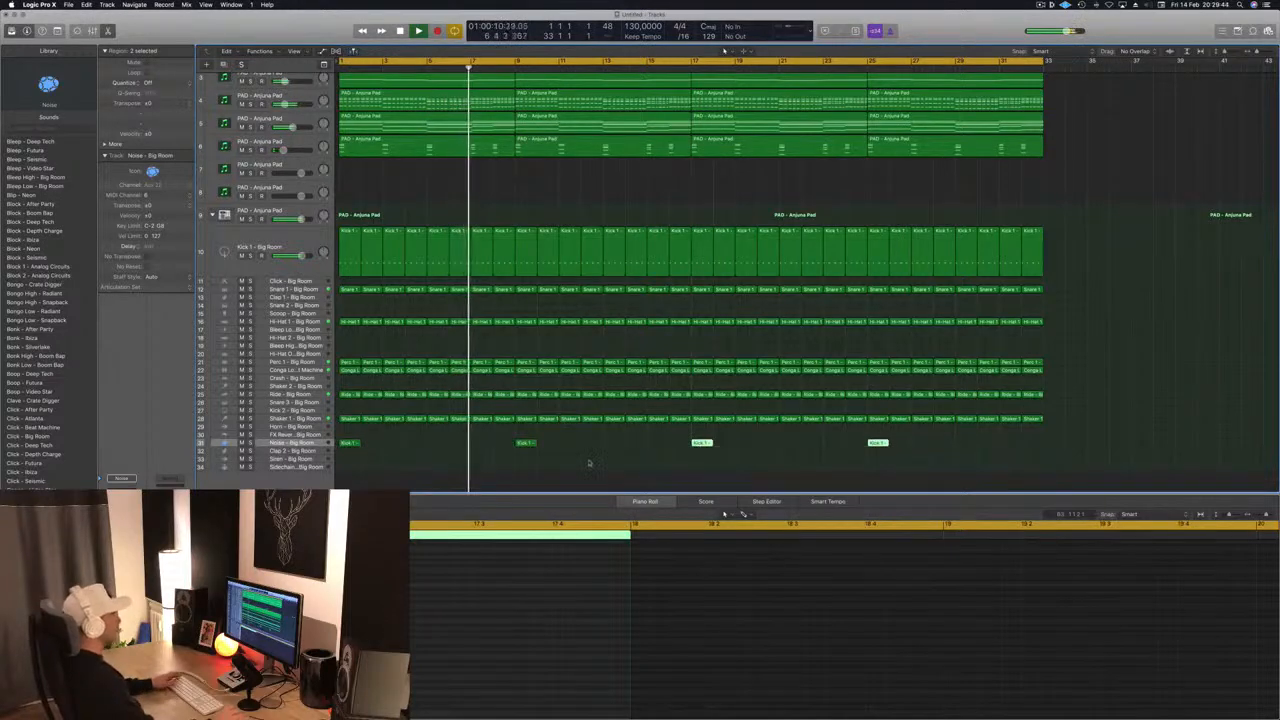
- Copy the first Kick 1 region onto the Clap 1 track, keeping only two notes, on beat 3 and an eighth after it
left_click(642, 458)
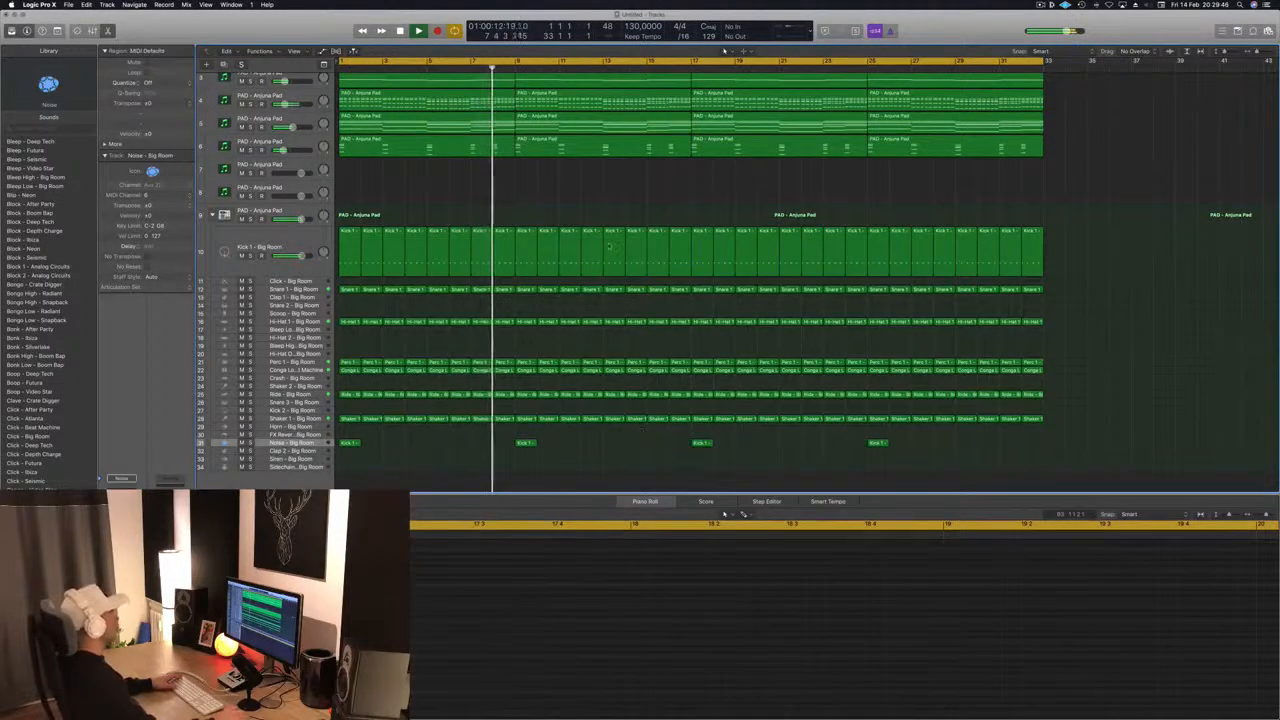
left_click(258, 141)
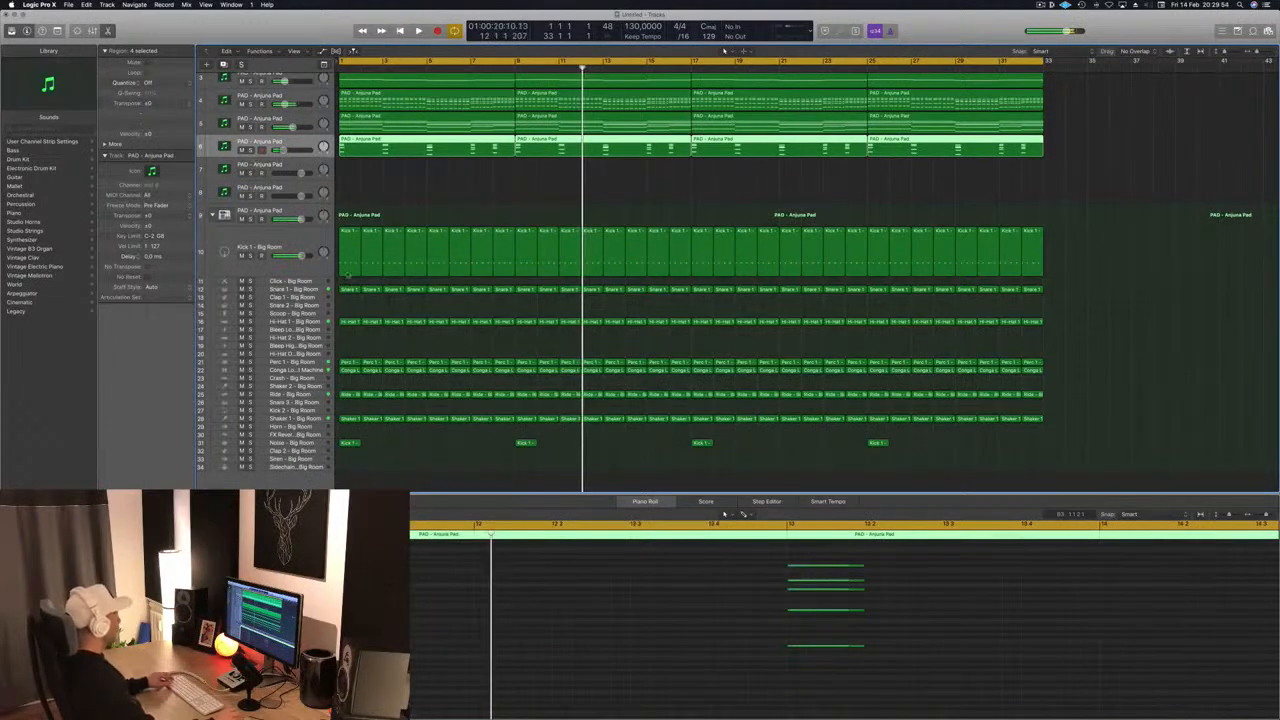
left_click(342, 252)
left_click_drag(348, 250, 345, 305)
left_click(340, 655)
left_click_drag(458, 612, 596, 687)
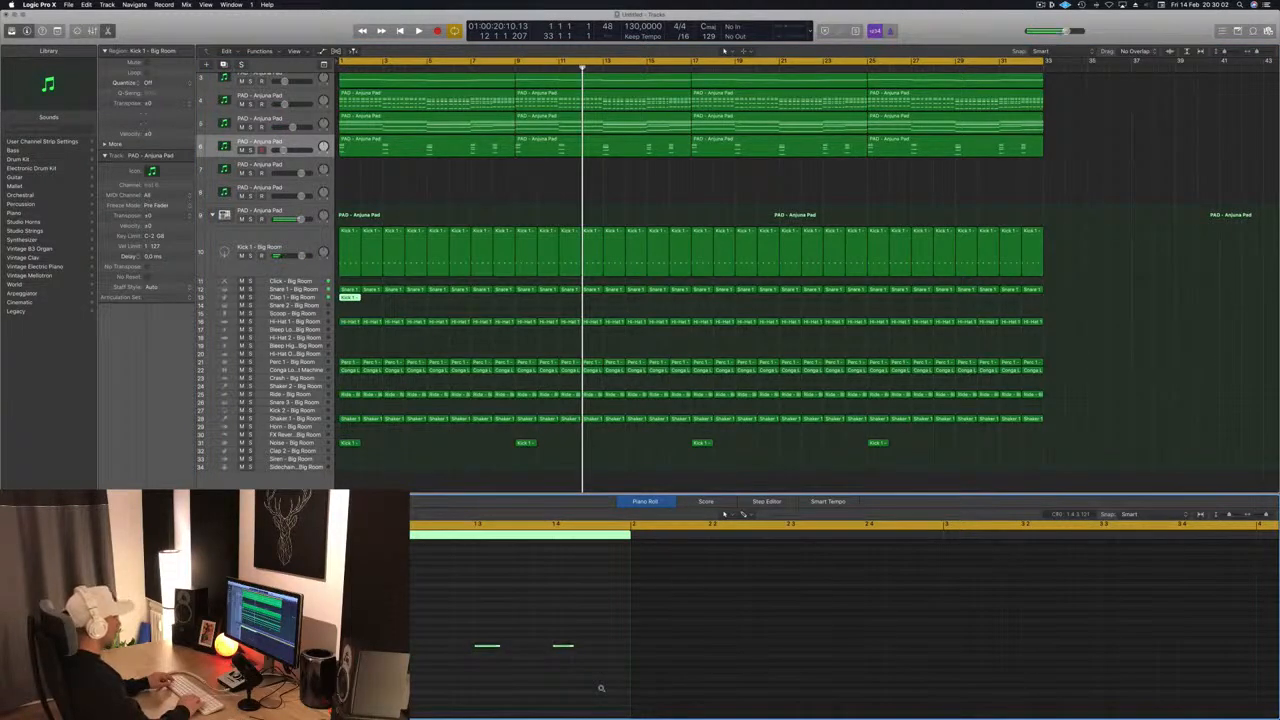
left_click_drag(563, 646, 524, 647)
- Select the Clap 1 track and audition its new clap pattern from the start of the arrangement
key("space")
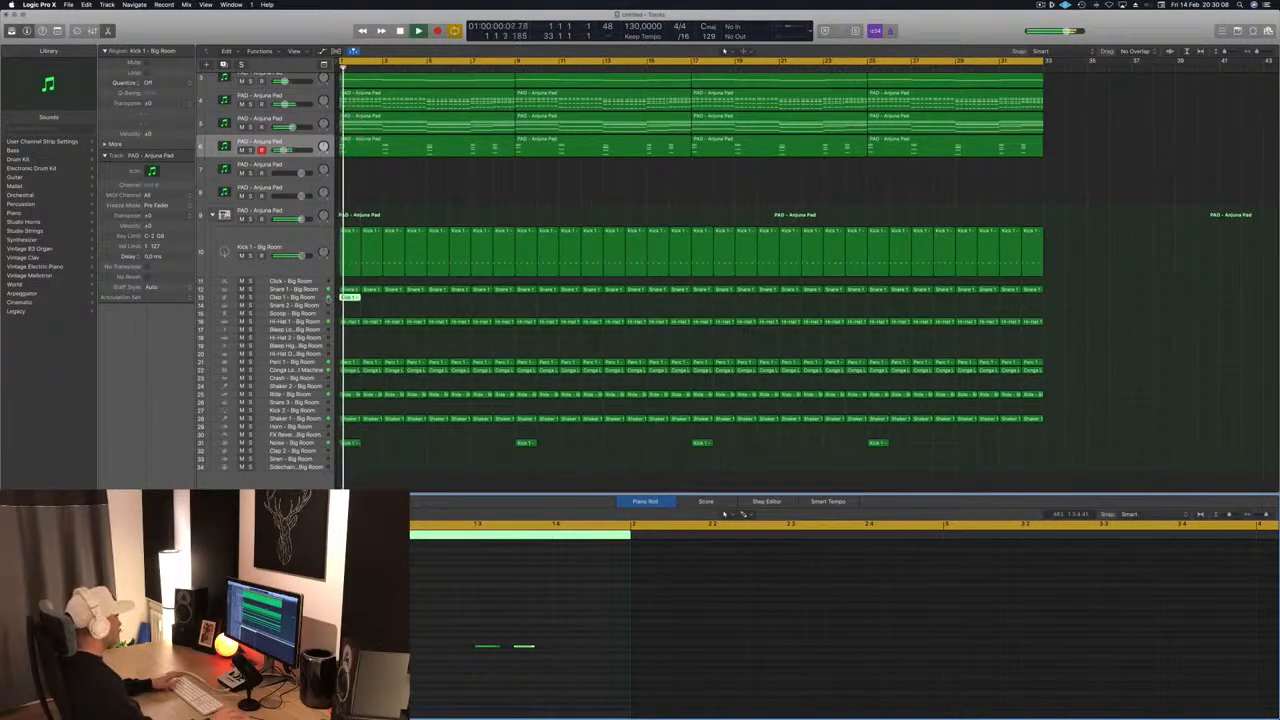
left_click(312, 290)
left_click(313, 297)
key("space")
key("space")
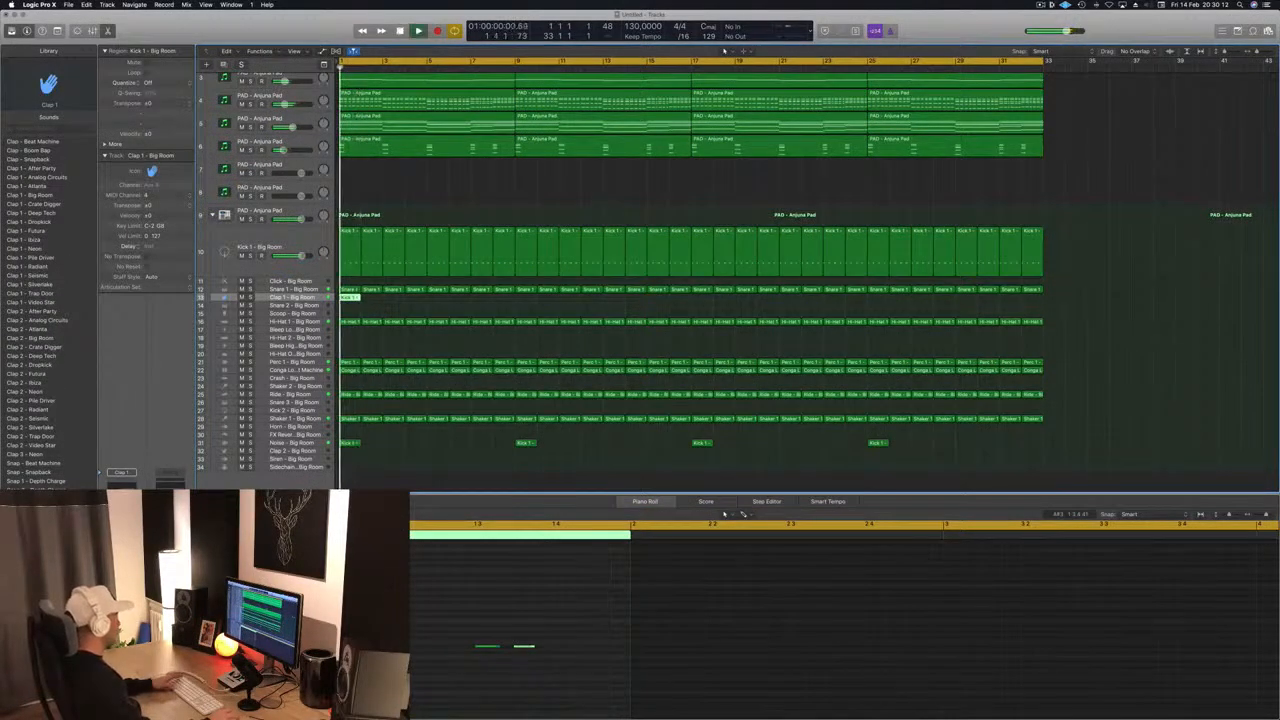
key("space")
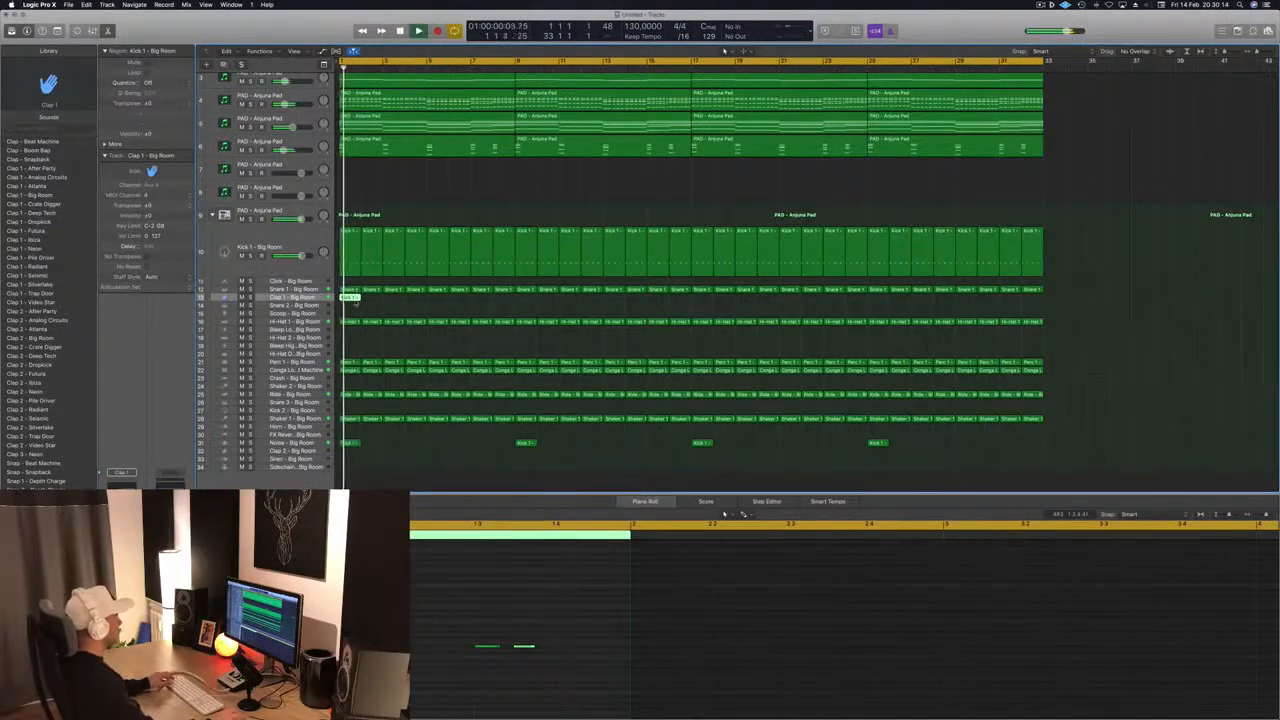
- Copy the one-bar Clap 1 region to every second bar from bar 3 through bar 31
left_click_drag(363, 301, 396, 301)
left_click(347, 299, "shift")
left_click_drag(456, 305, 530, 304)
left_click_drag(338, 308, 701, 301)
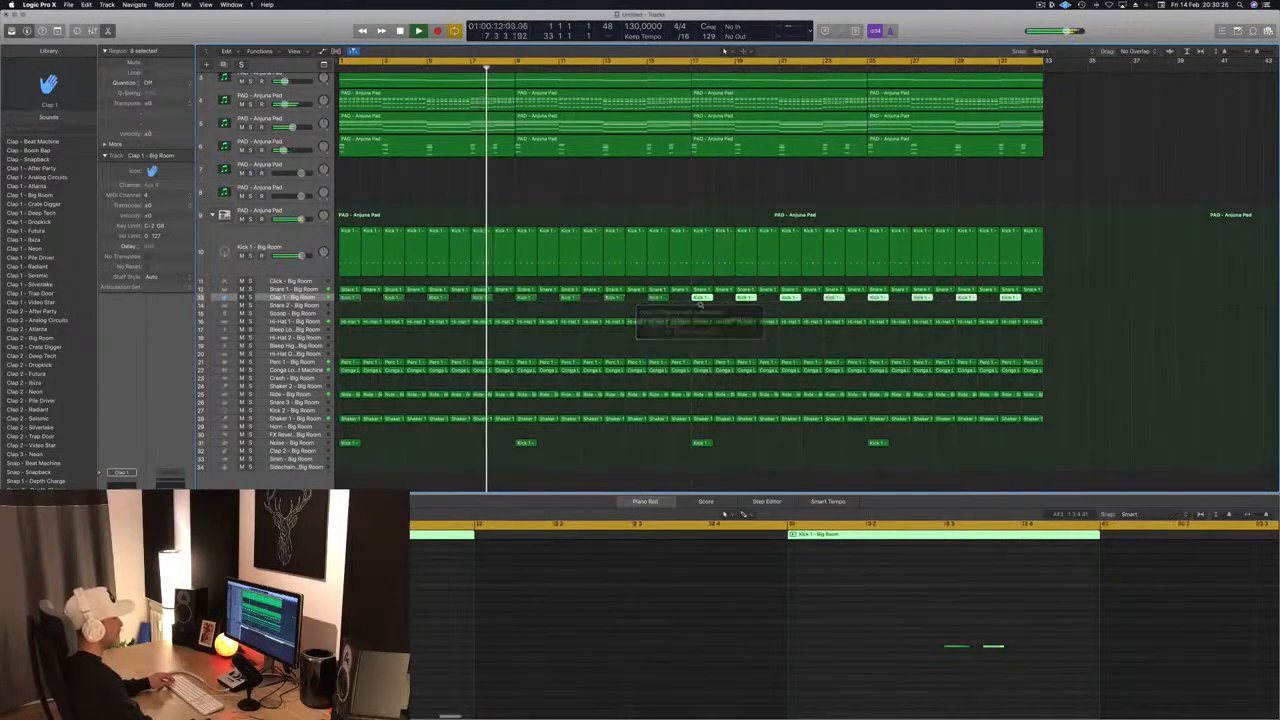
left_click(375, 349)
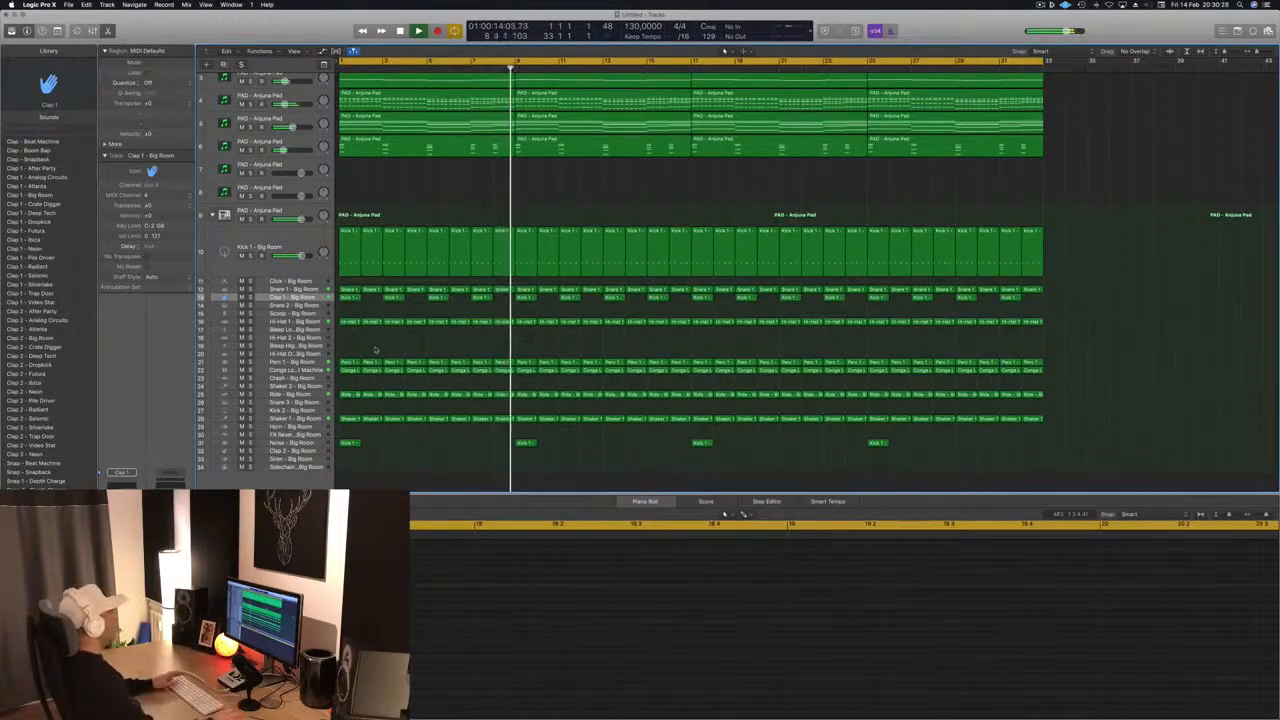
- Copy the first Snare 1 region to bar 2 of the Snare 3 track, keeping only its beat 4 note at a higher pitch
left_click_drag(349, 290, 349, 307)
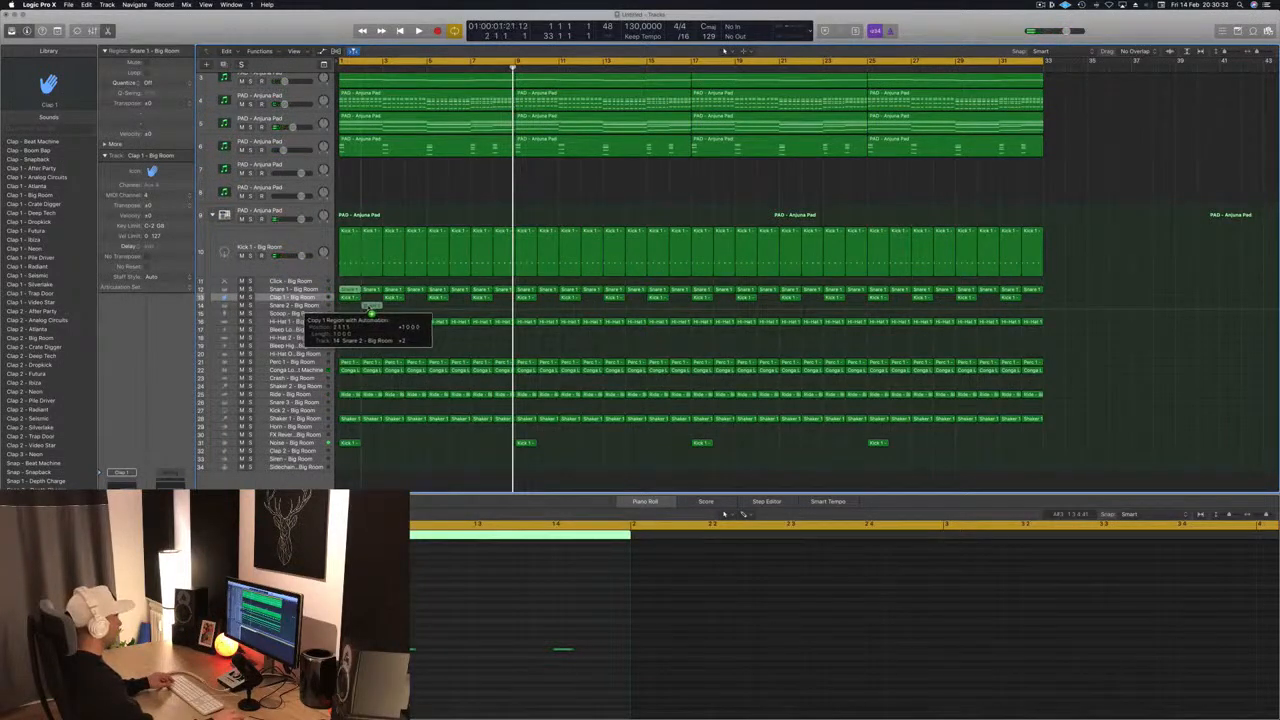
left_click_drag(367, 306, 367, 306)
left_click(746, 662)
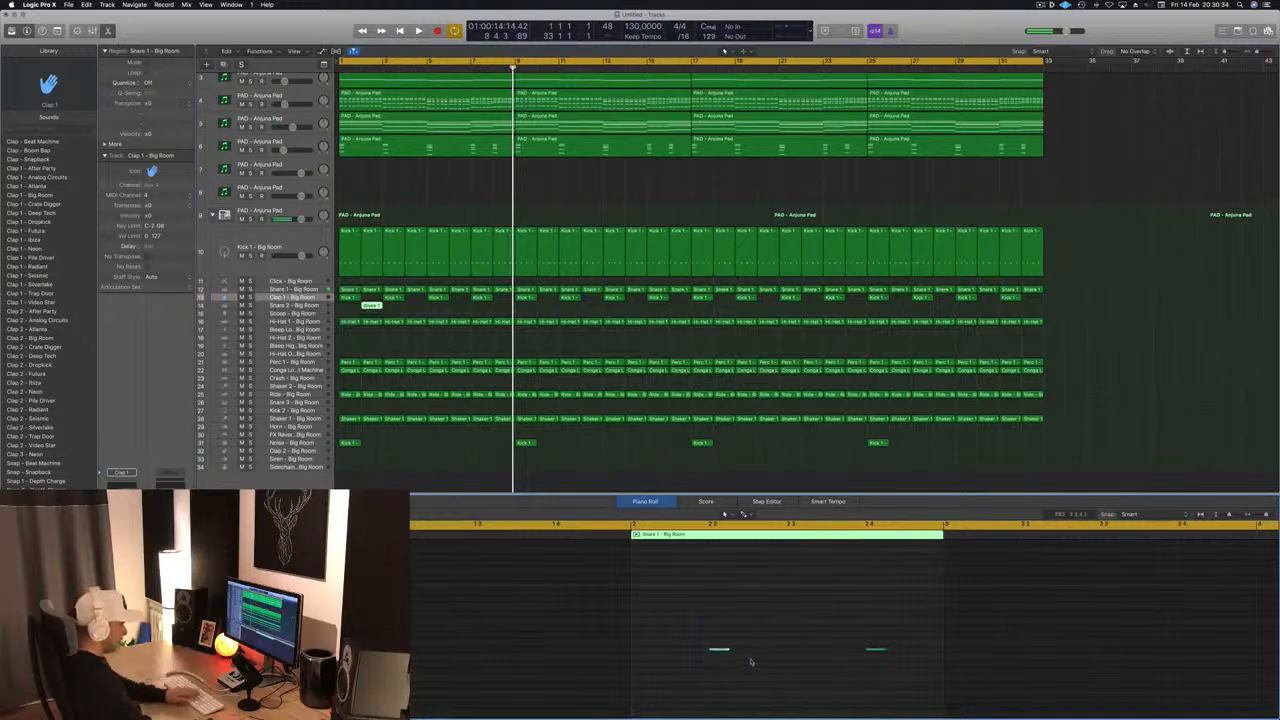
left_click_drag(902, 673, 902, 672)
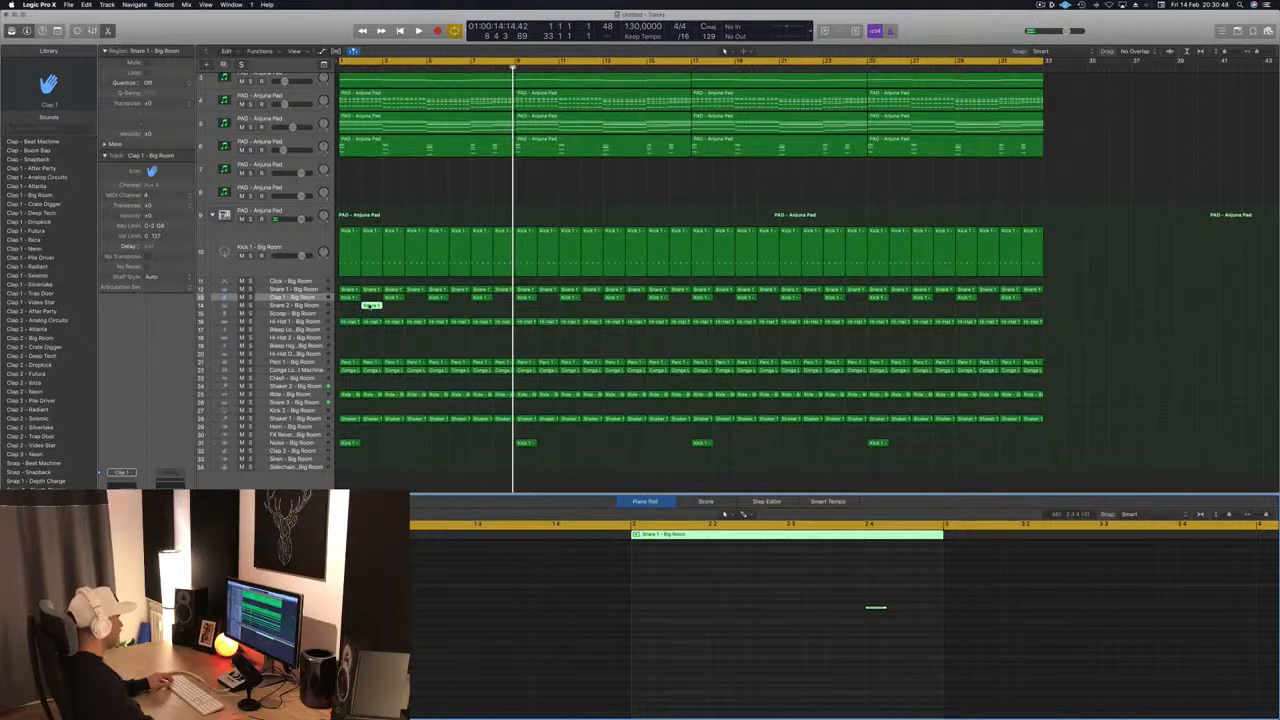
left_click_drag(370, 304, 372, 404)
- Audition the new Snare 3 hit in bar 2 from the start of the arrangement
key("space")
left_click(369, 402)
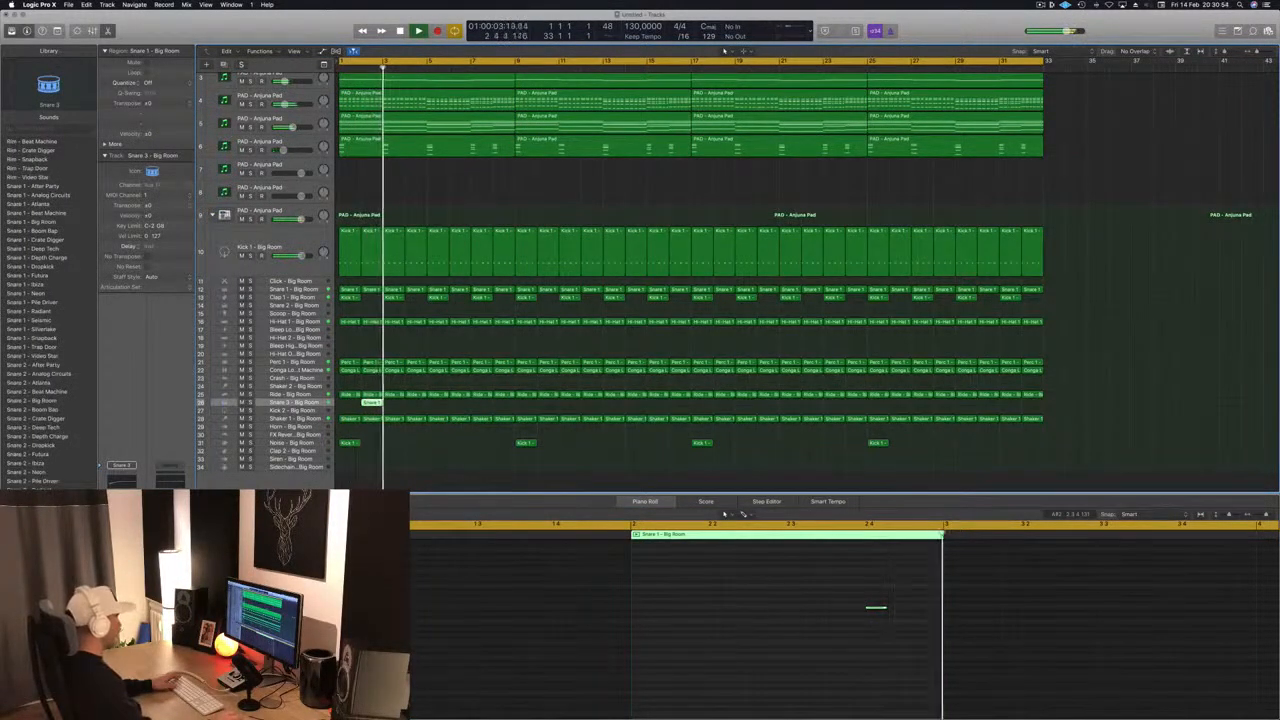
key("space")
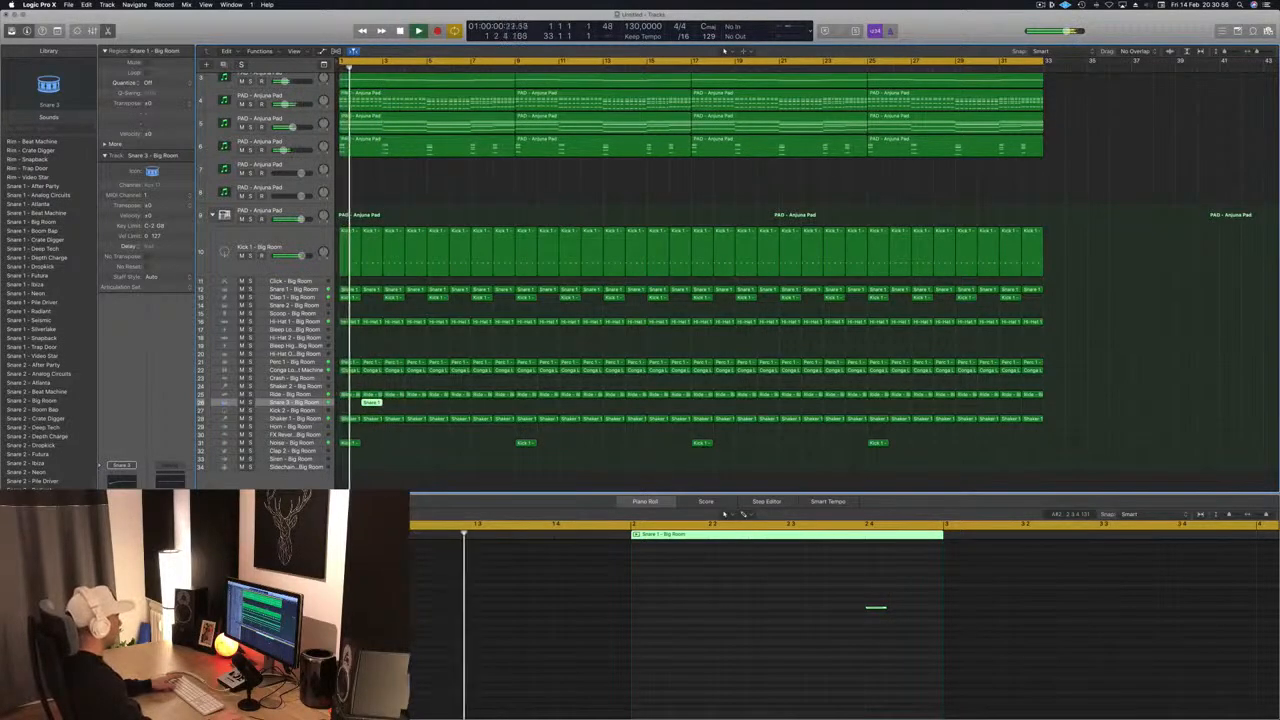
- Copy the one-bar Snare 3 region to every second bar from bar 4 through bar 32
key("super+Right")
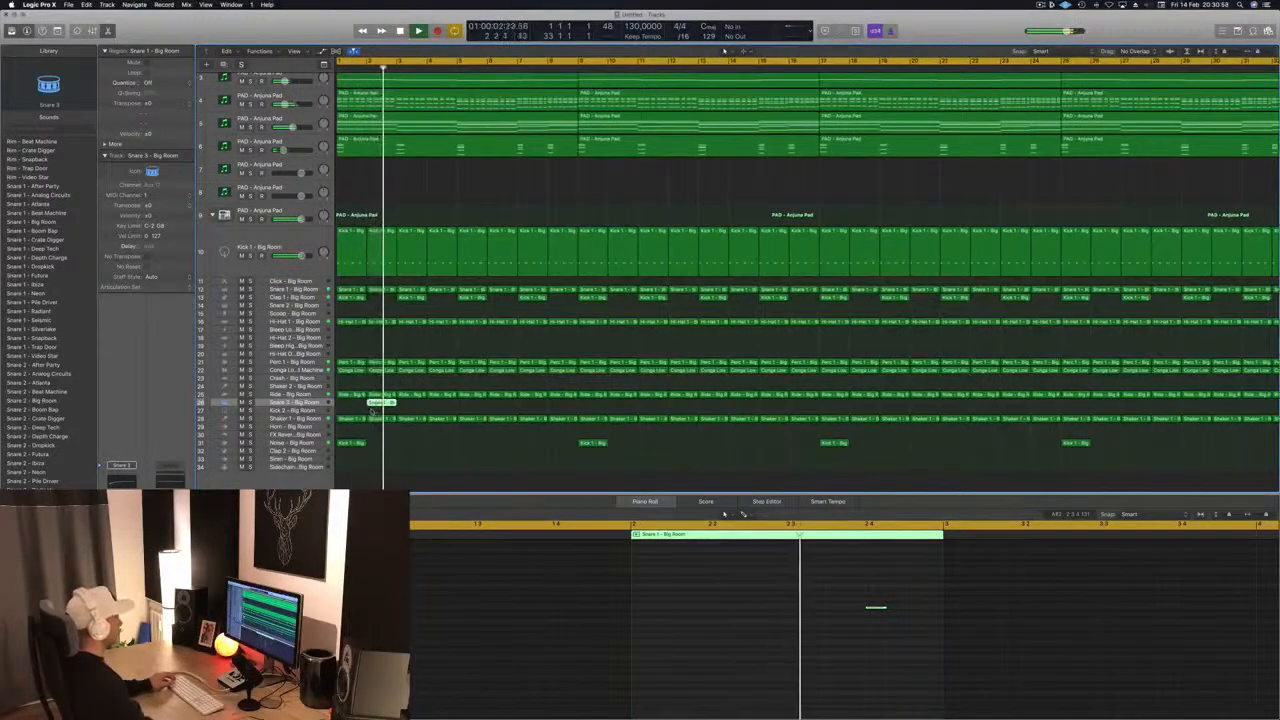
left_click_drag(388, 408, 504, 411)
left_click_drag(356, 404, 628, 405)
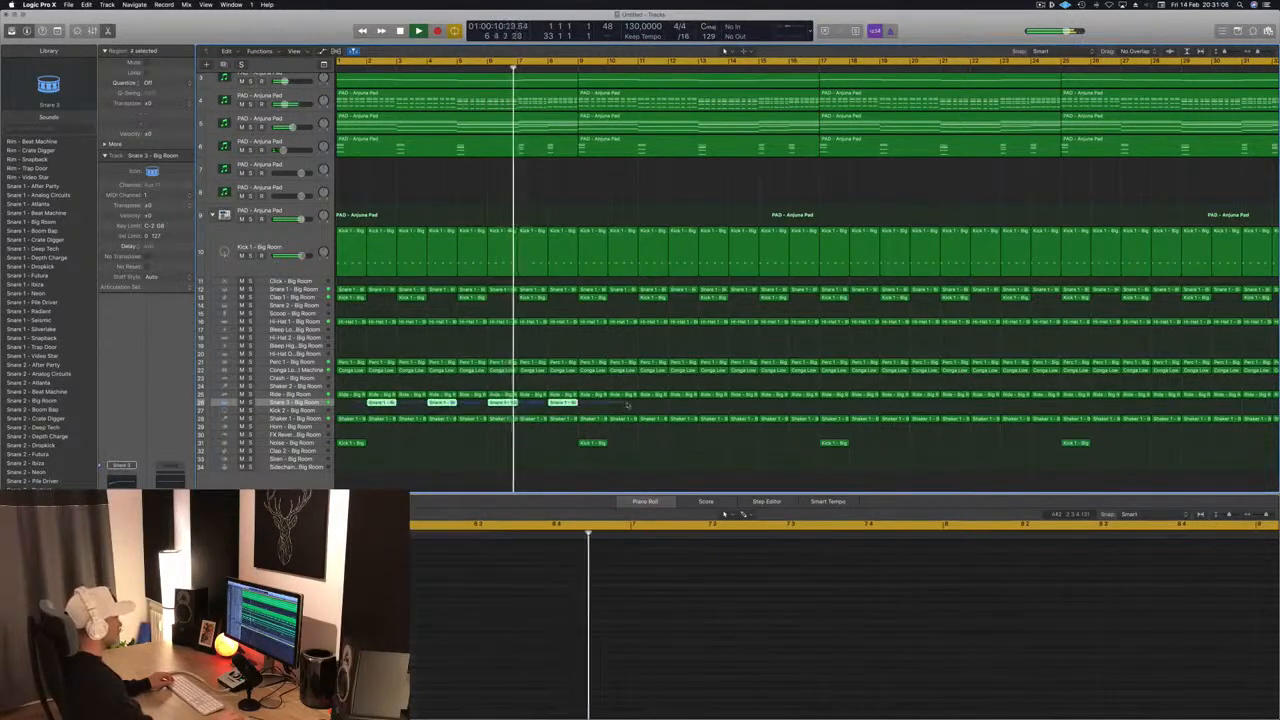
left_click_drag(383, 403, 627, 411)
scroll(624, 410, "down", 5)
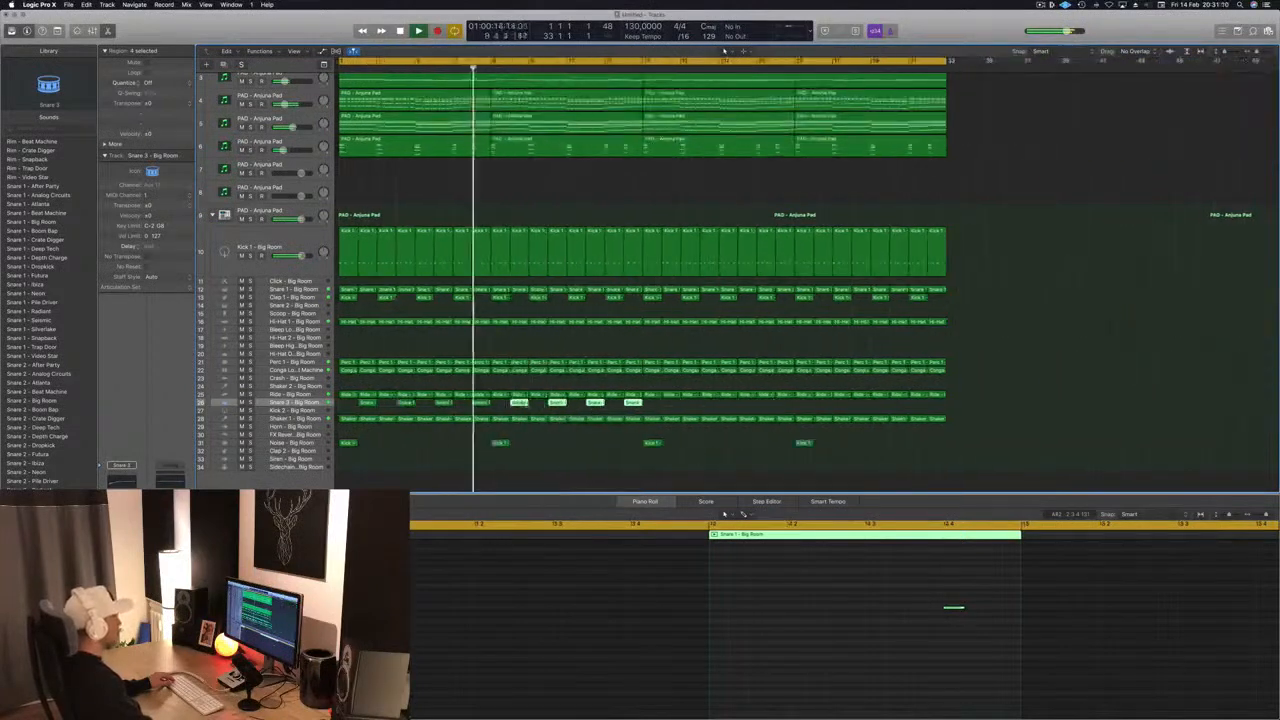
left_click_drag(345, 406, 616, 403)
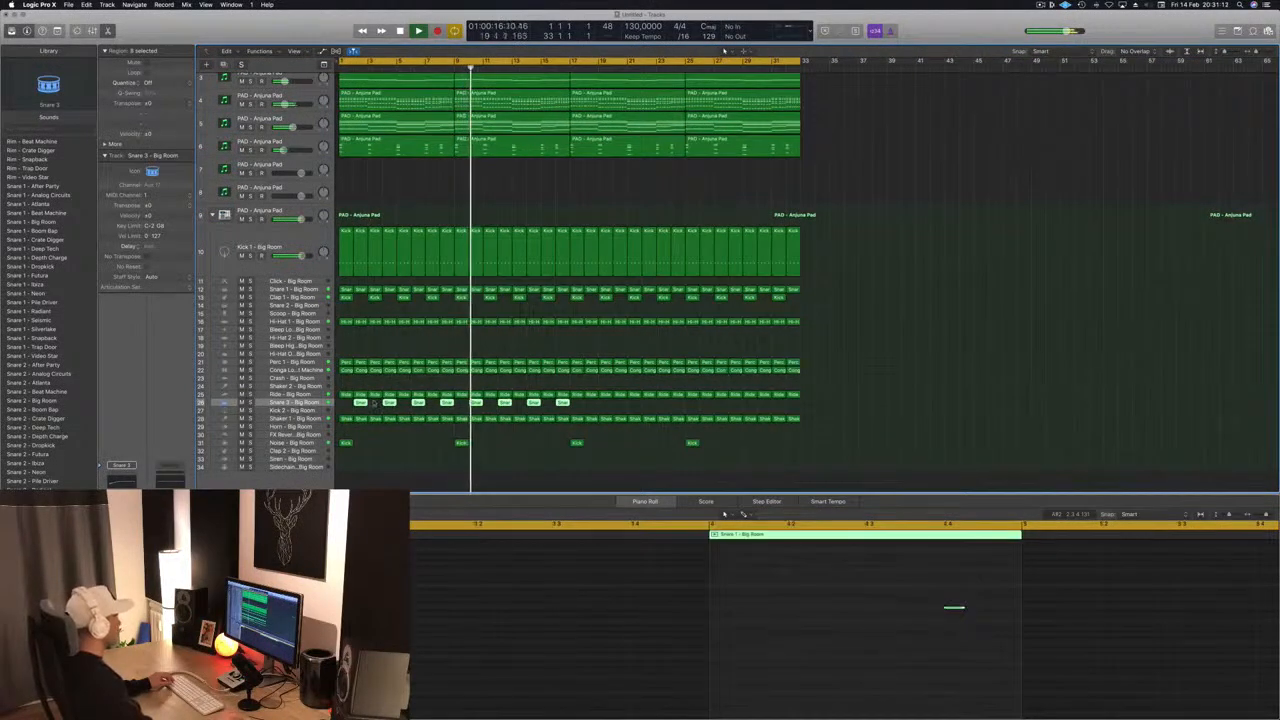
left_click_drag(360, 403, 592, 408)
- Check the Snare 3 and Clap 1 regions across the arrangement and audition the mix again from bar 1
left_click(308, 402)
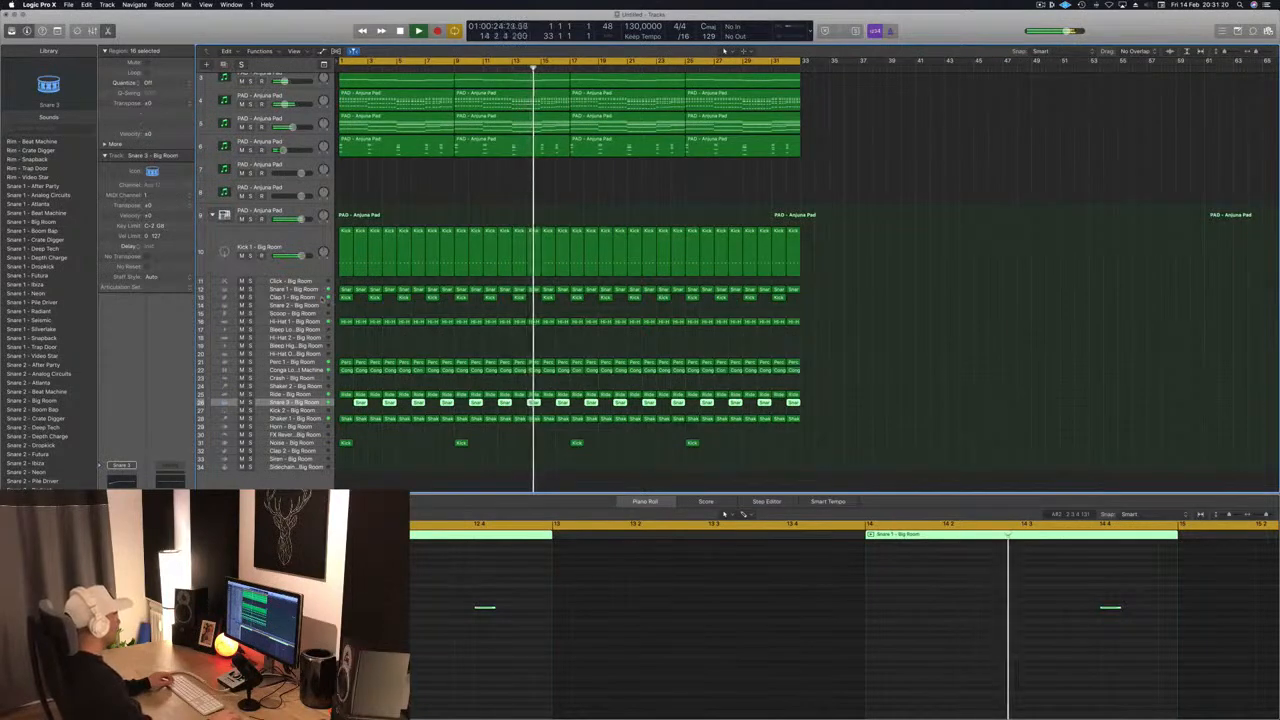
left_click(318, 298)
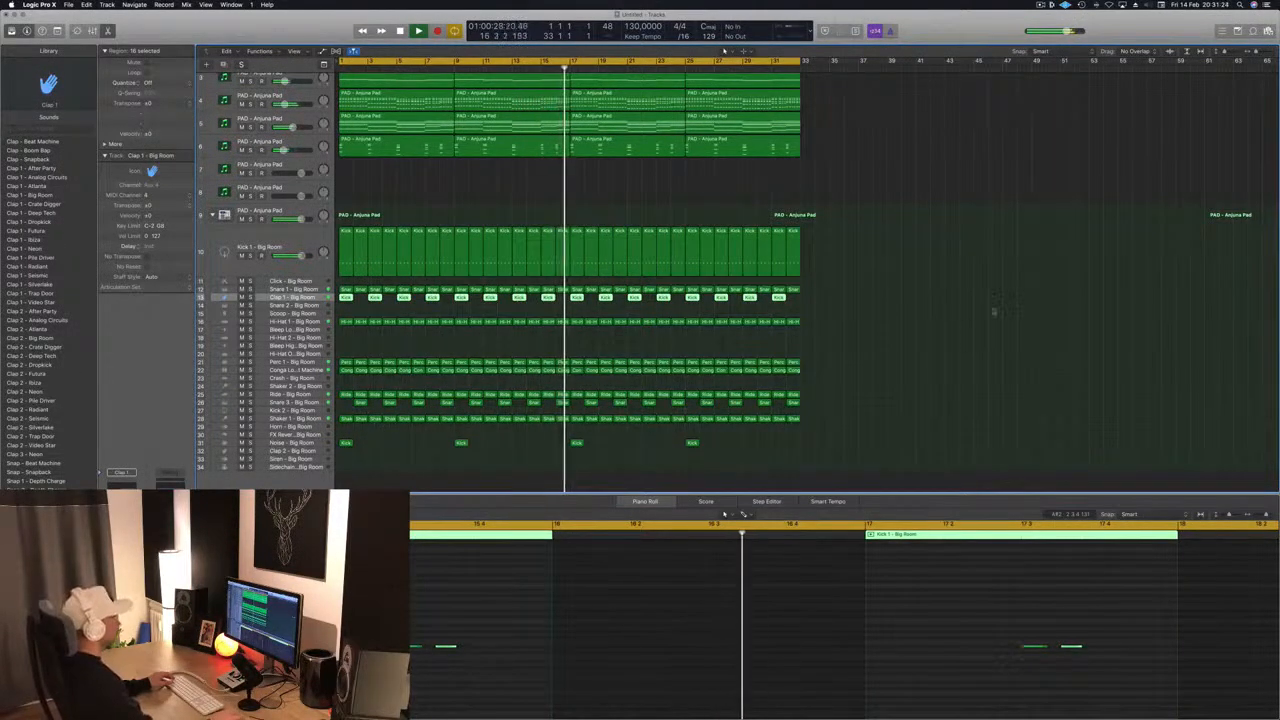
left_click(863, 347)
key("Return")
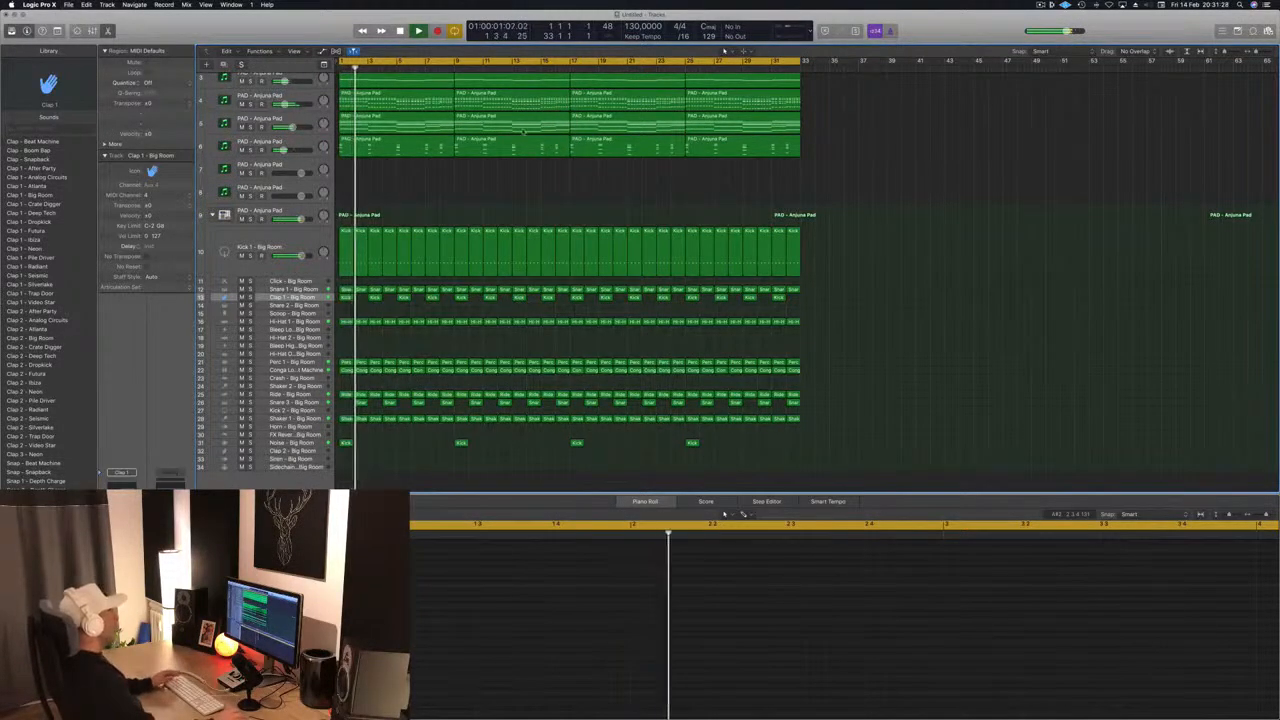
- Save the project as a package in the Logic folder and resume playback of the full mix
key("super+s")
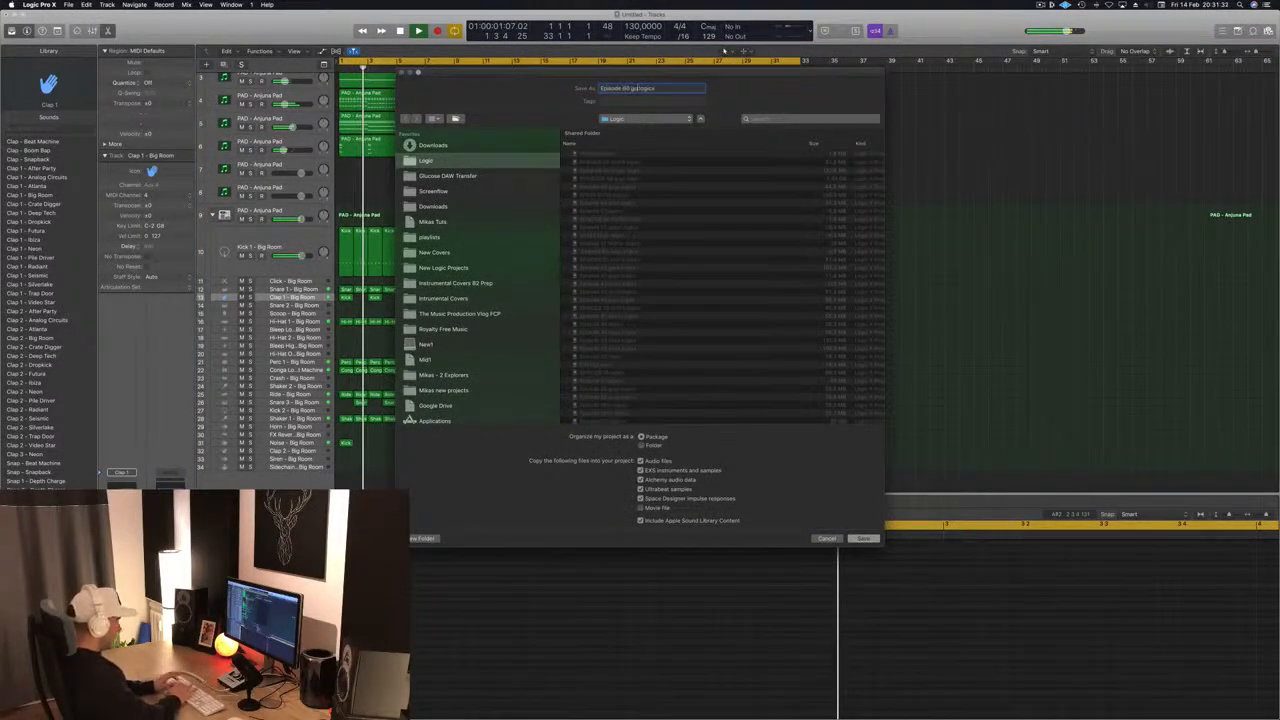
key("Return")
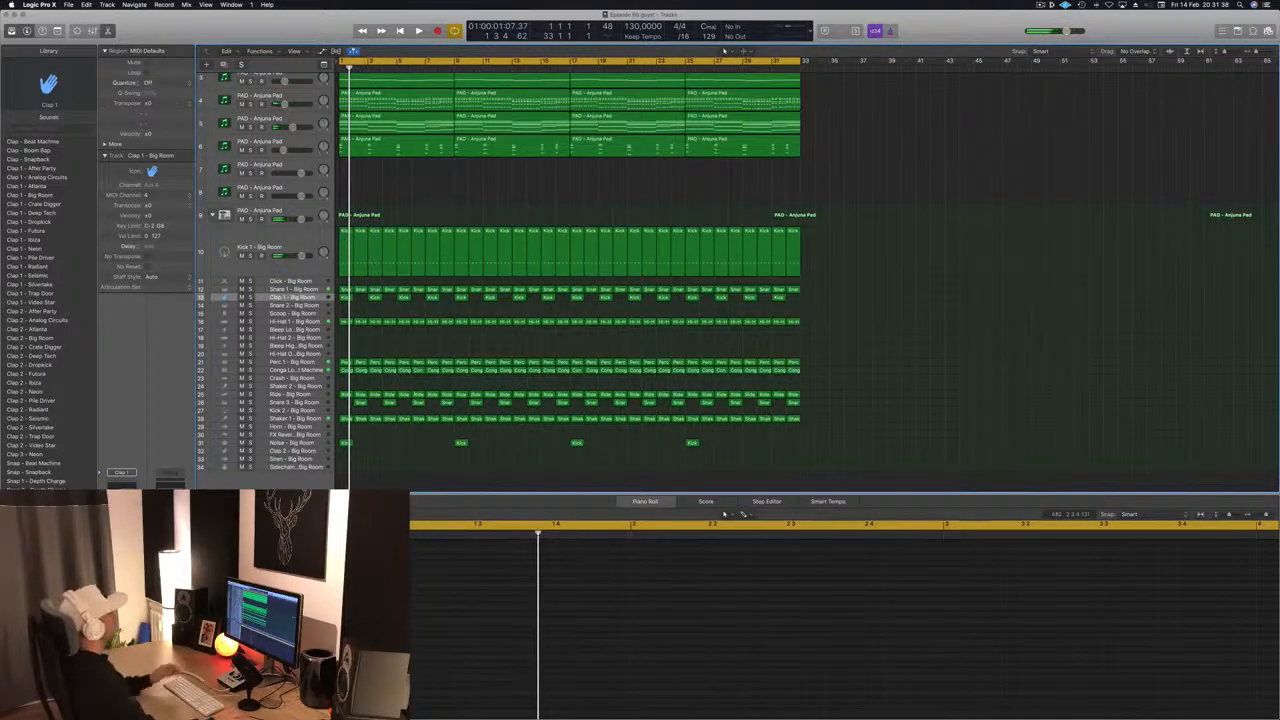
key("space")
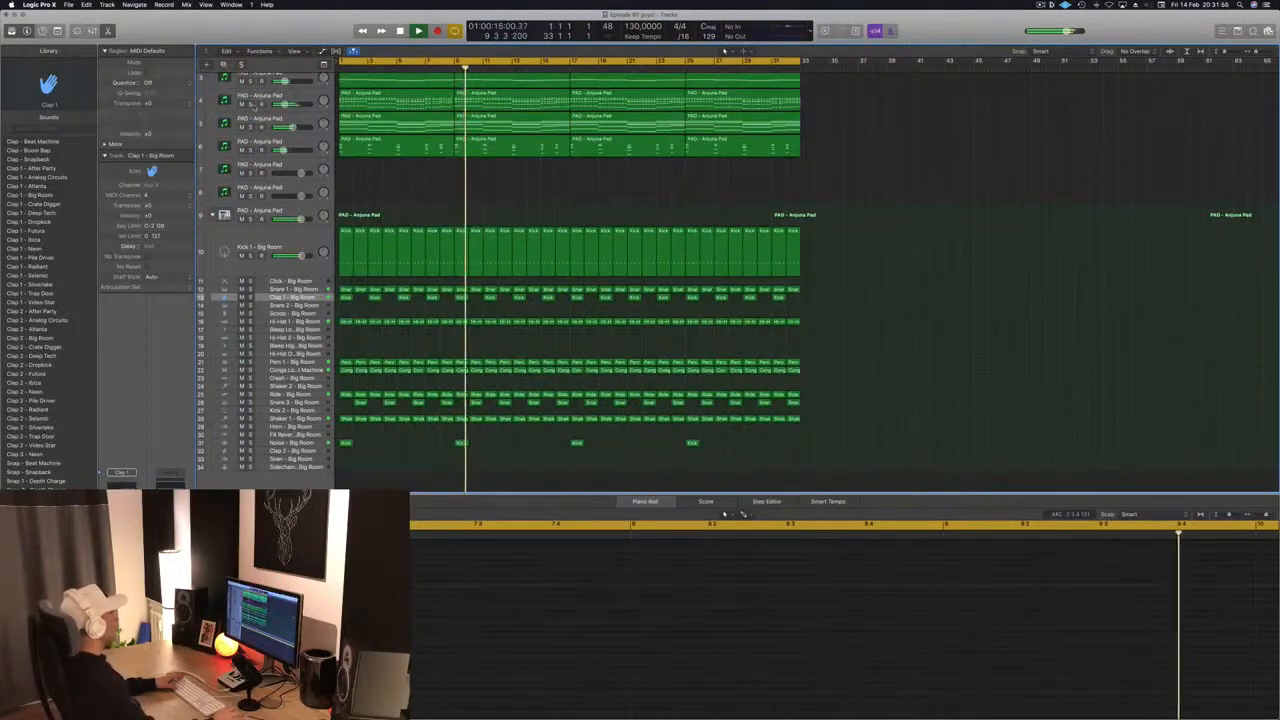
- Solo pad track 4 and cut its low frequencies with the low-cut filter of its Channel EQ
left_click(250, 104)
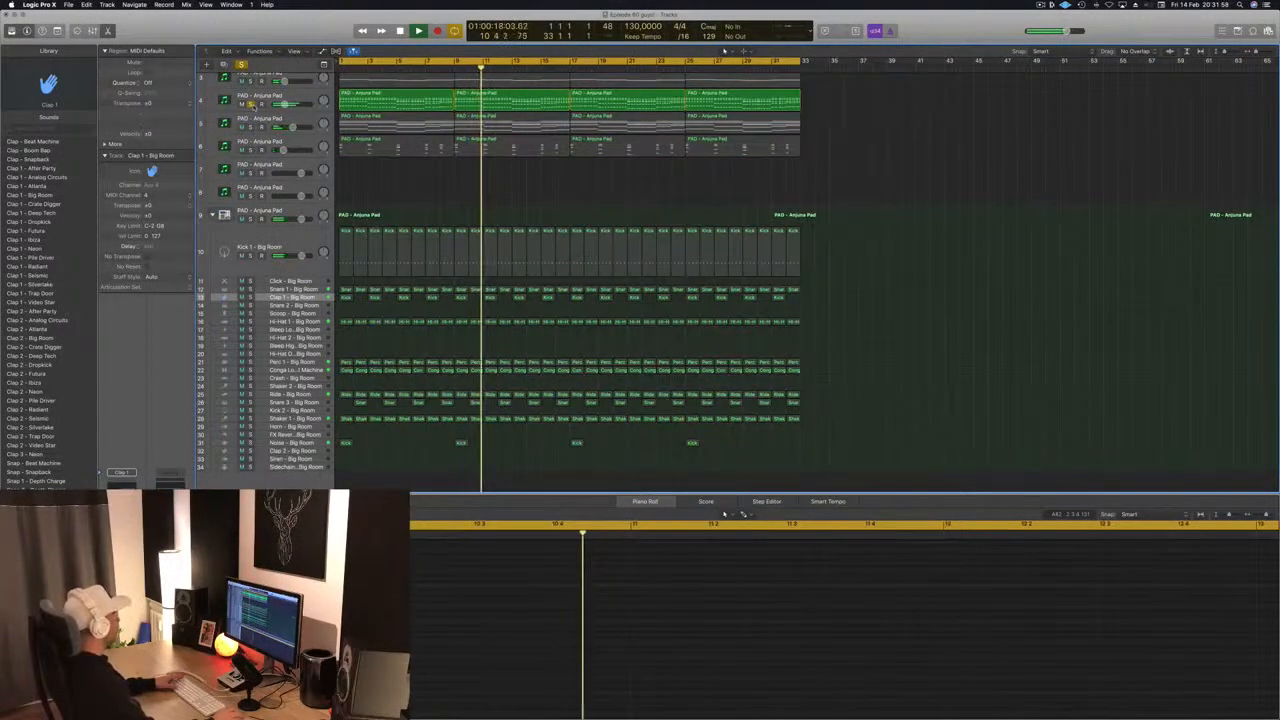
left_click(288, 97)
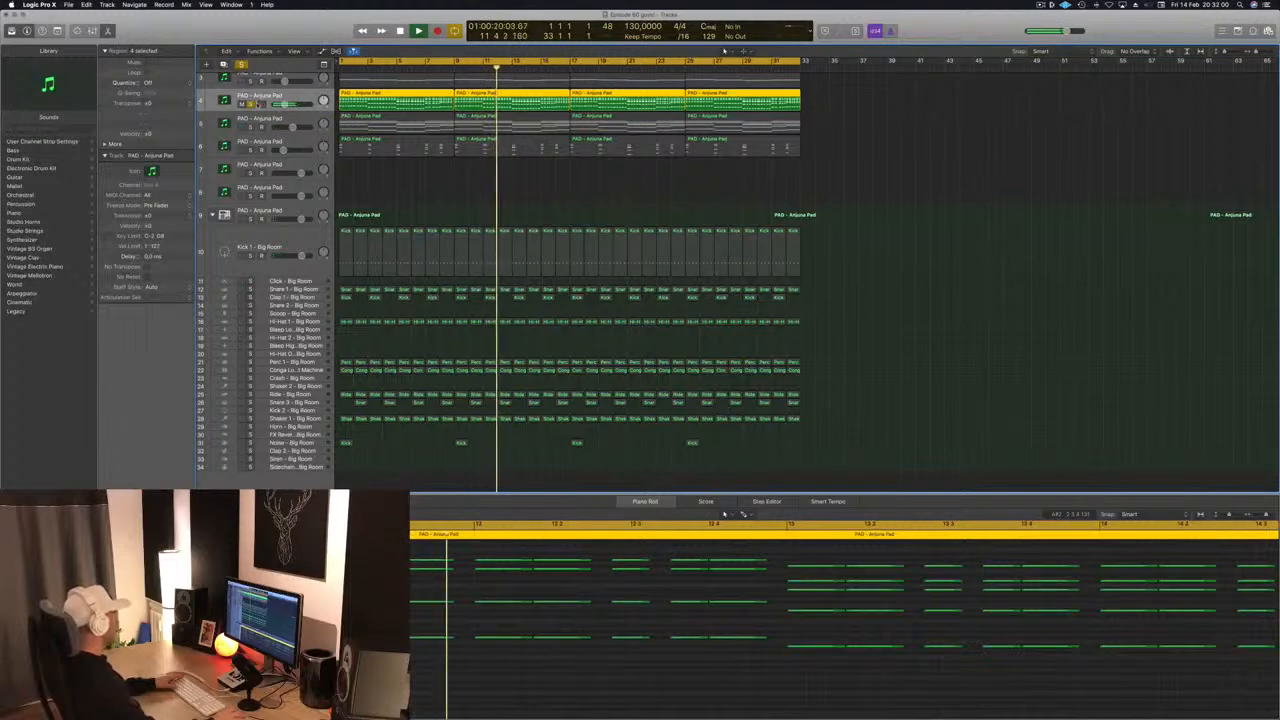
key("shift+e")
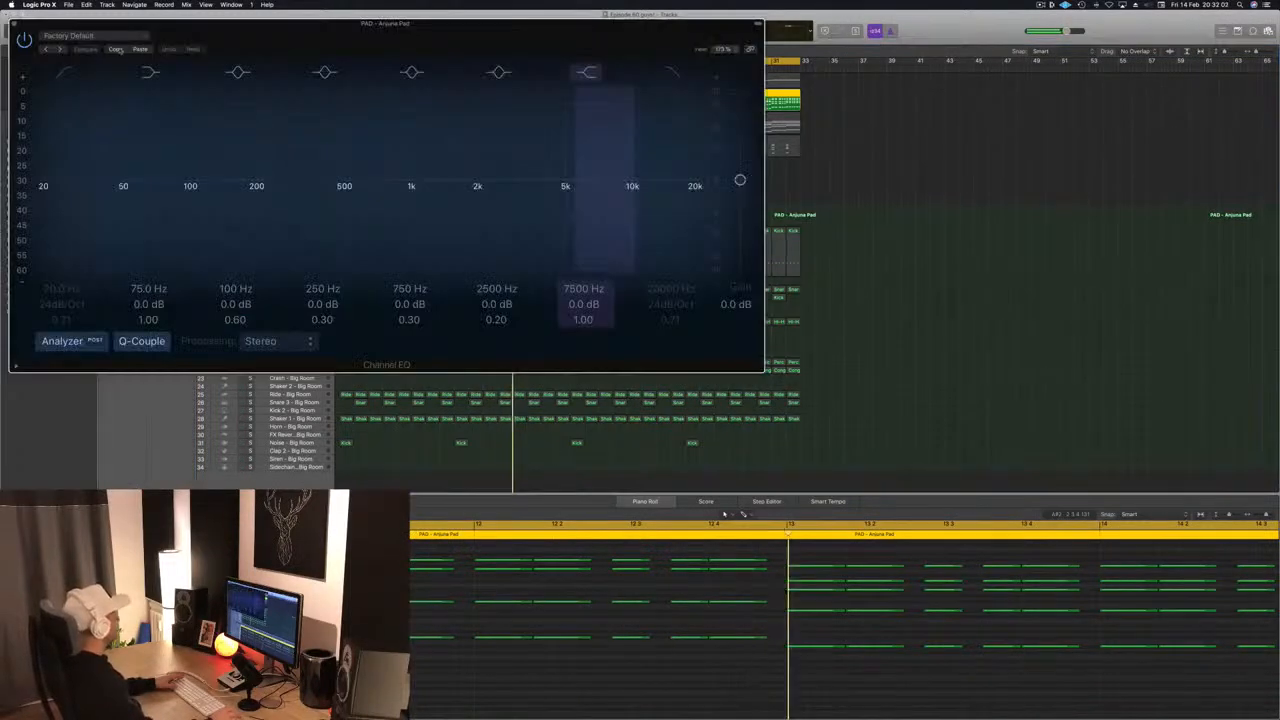
left_click(66, 74)
left_click_drag(35, 200, 181, 185)
left_click(14, 23)
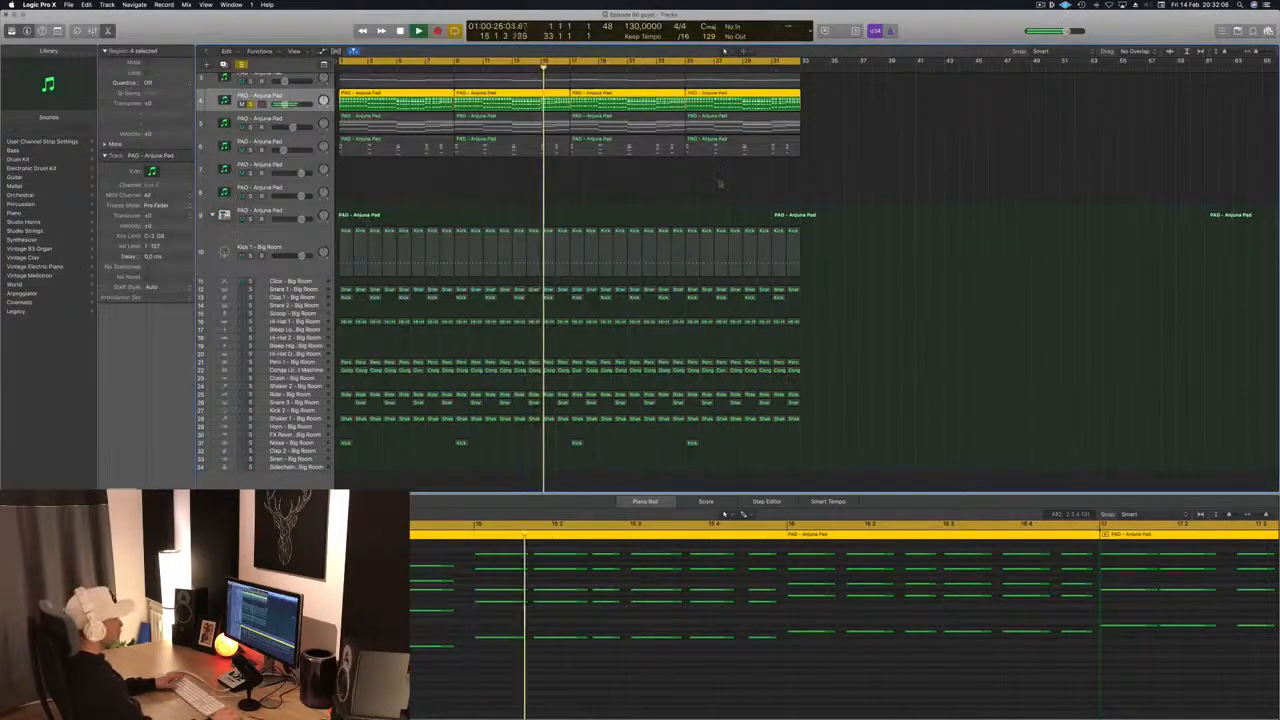
- Add pad tracks 6 and 3 to the solo and set track 3's volume to -11.2 dB
left_click(250, 151)
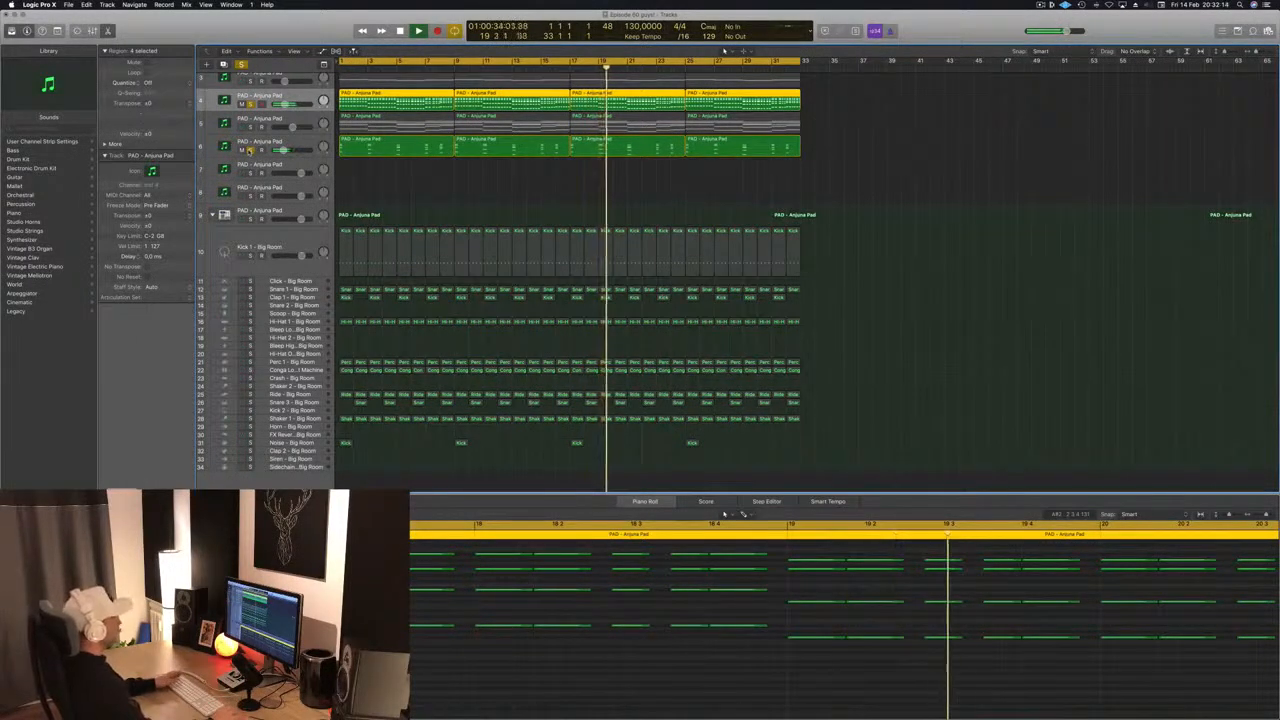
scroll(260, 105, "up", 2)
left_click(250, 104)
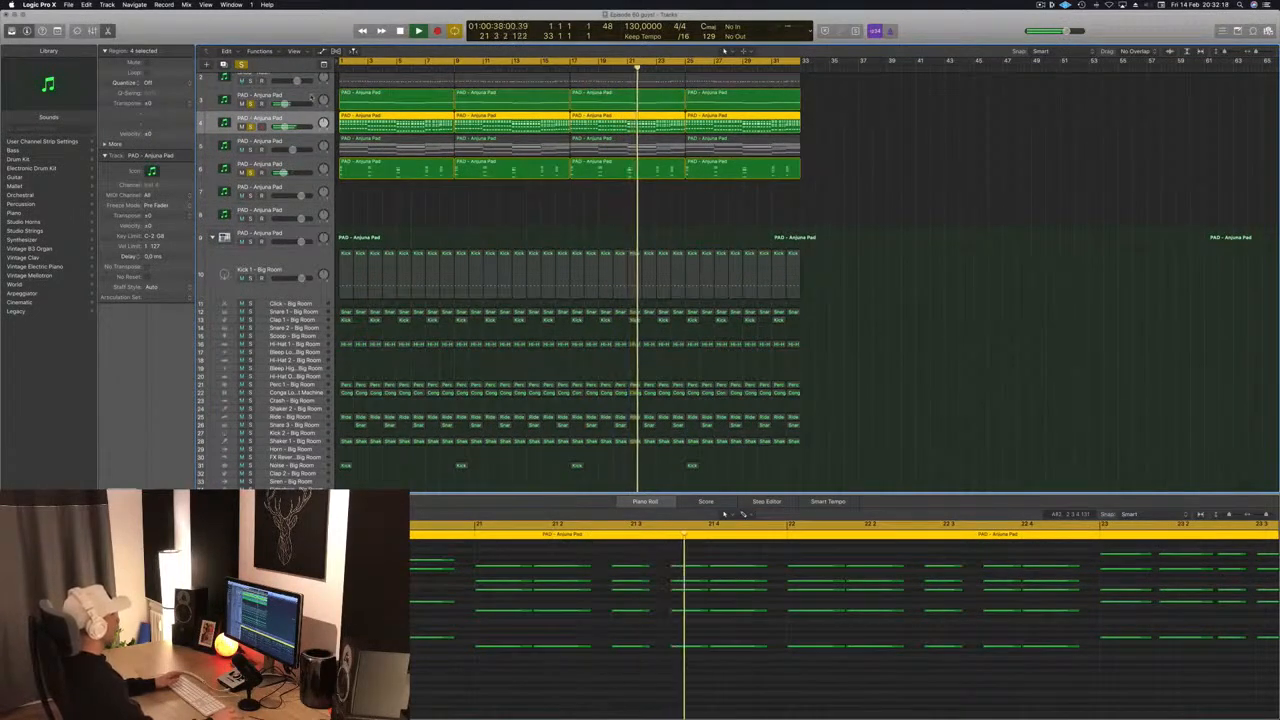
left_click(285, 103)
left_click_drag(293, 104, 288, 104)
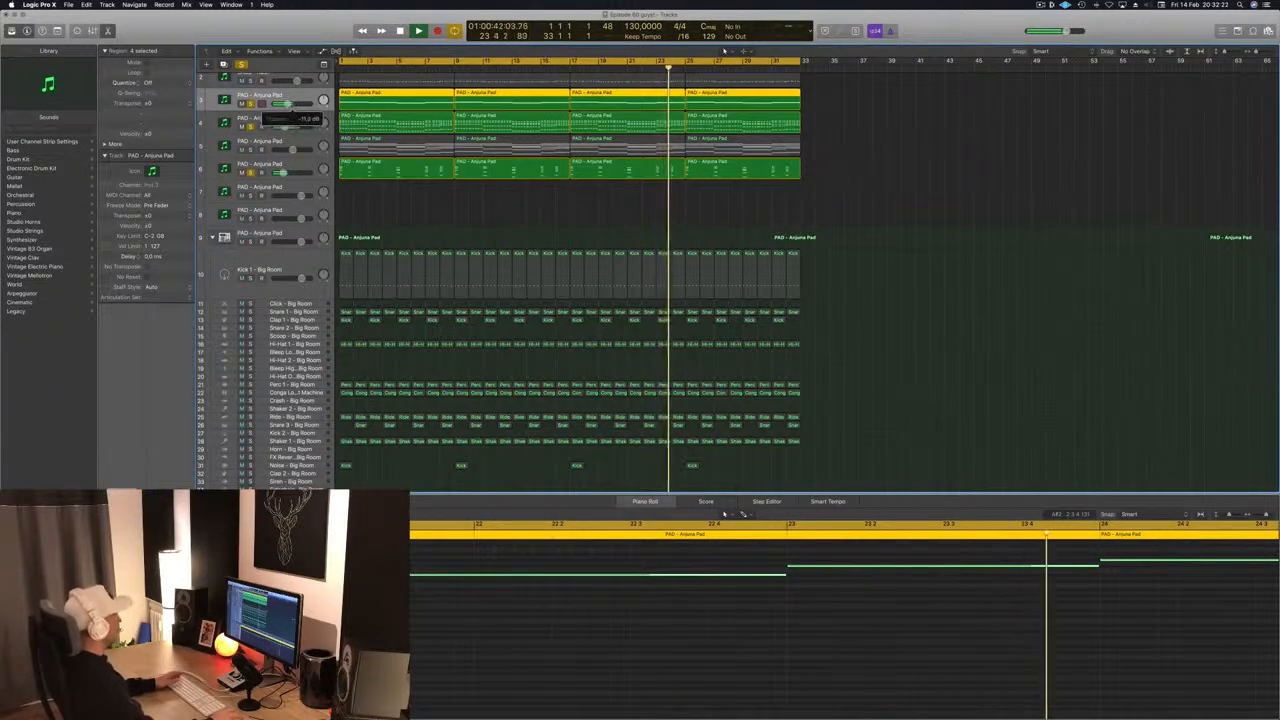
left_click(534, 202)
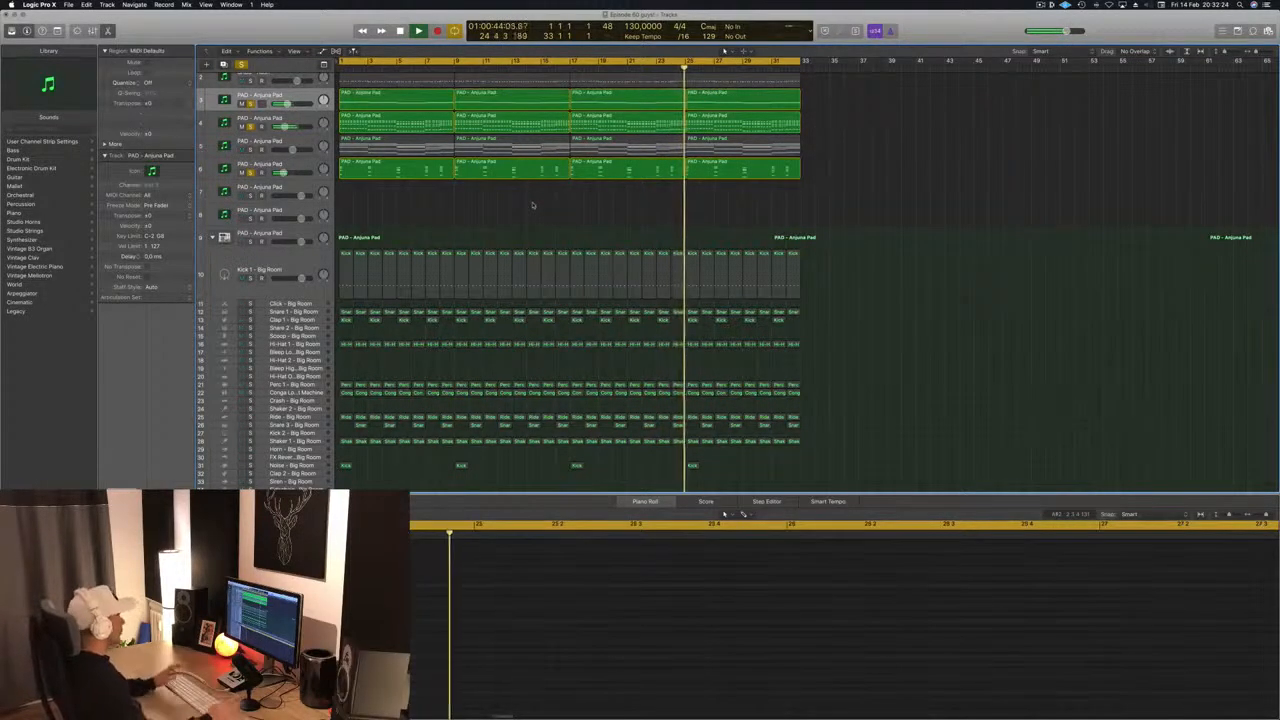
- Add the BASS - Rush track to the soloed pads and audition it while viewing its notes in the piano roll
scroll(533, 205, "up", 1)
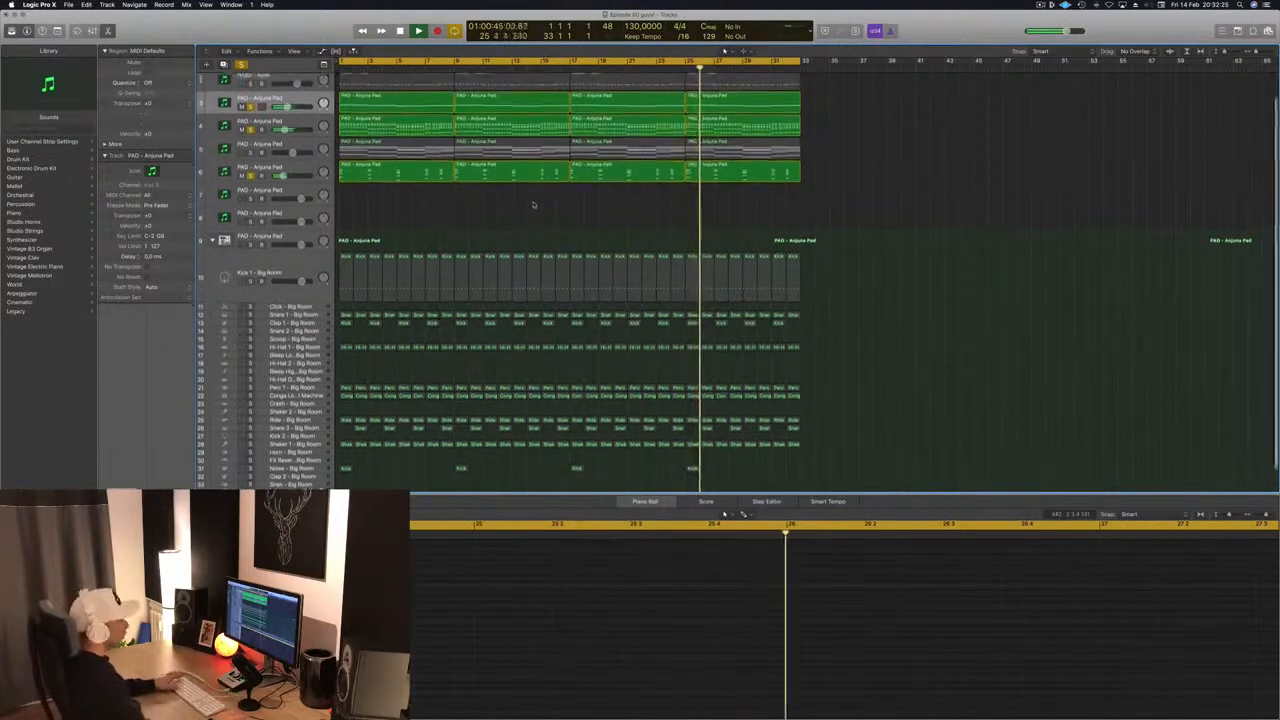
scroll(533, 205, "up", 3)
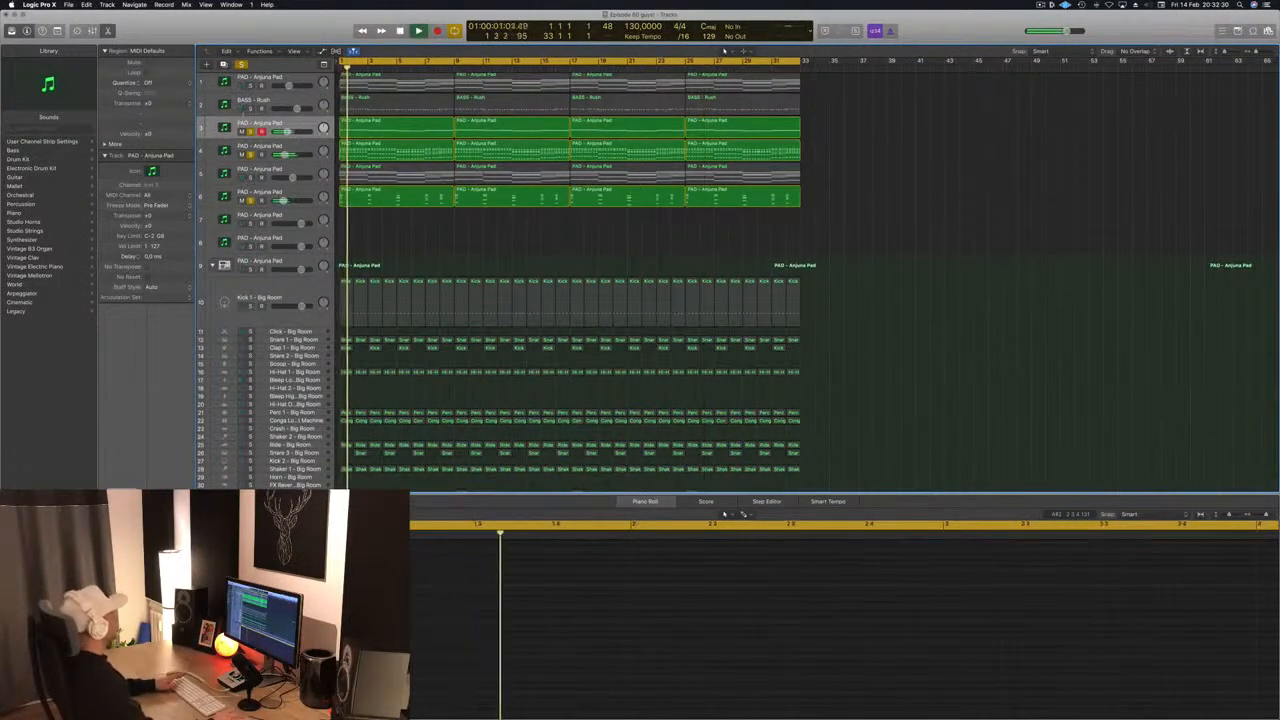
left_click(250, 109)
left_click(228, 104)
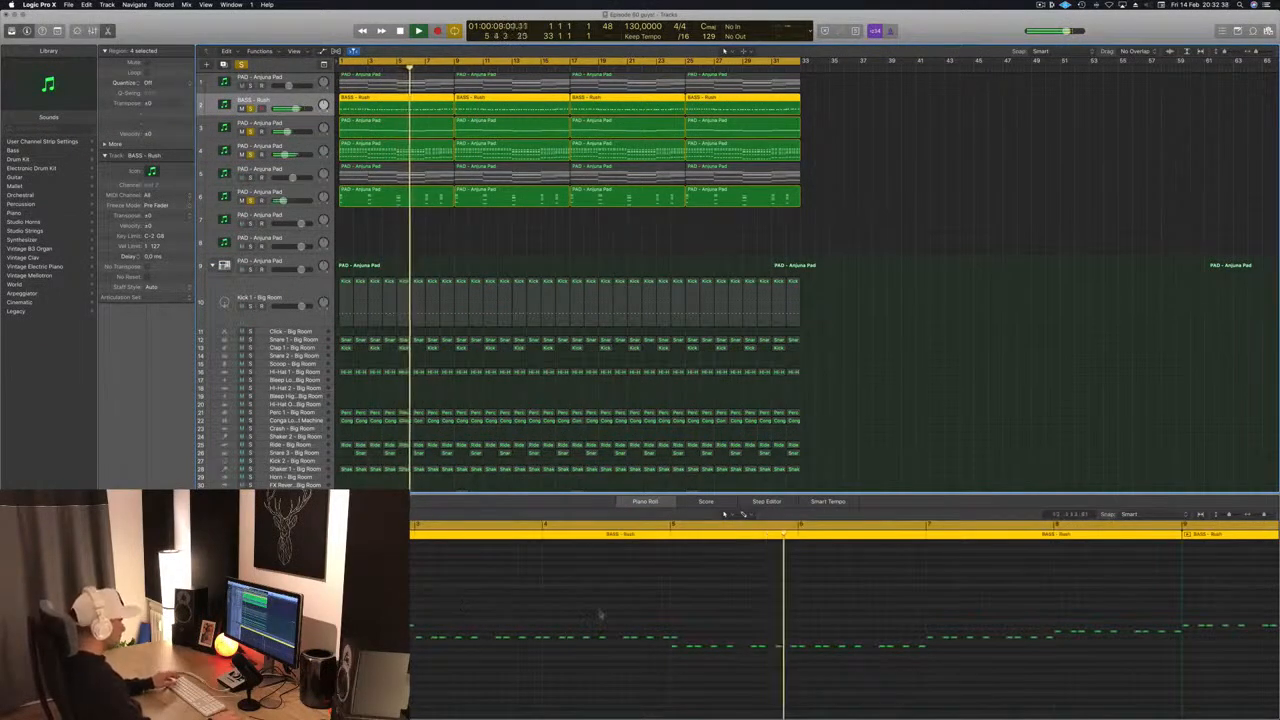
left_click(675, 637)
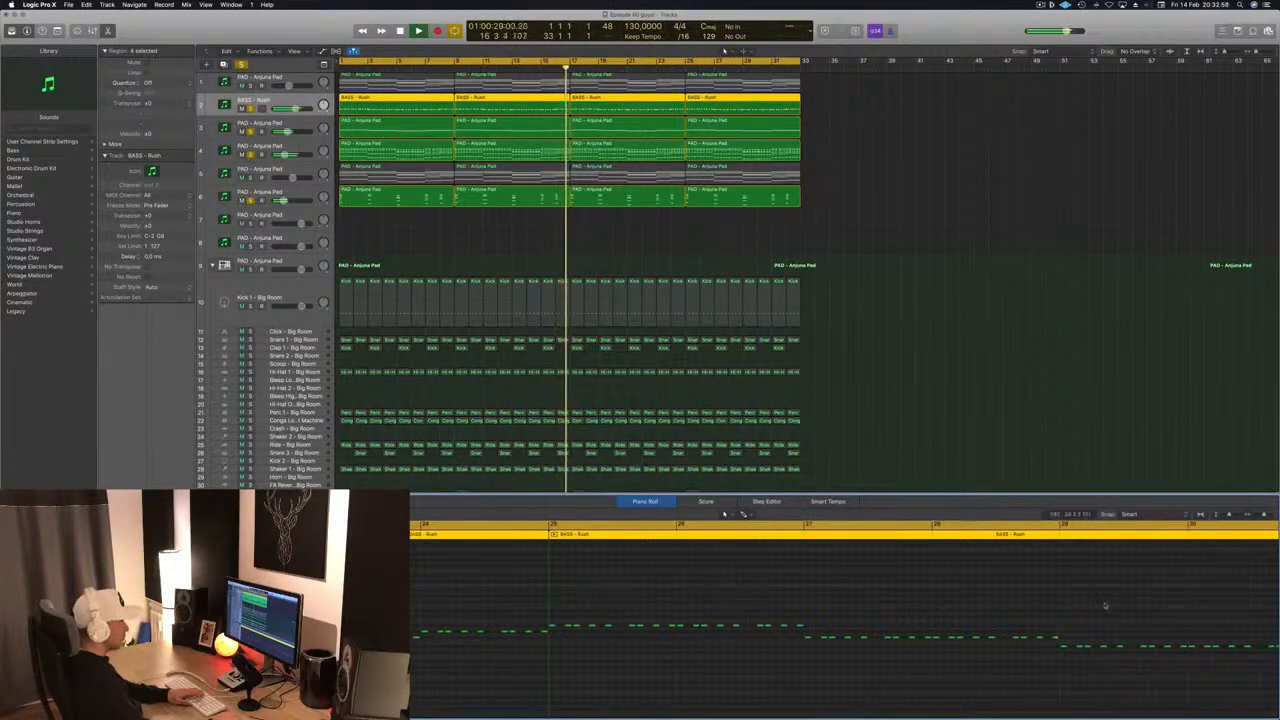
- Clear all track solos, play the full mix from bar 1 and select the Kick 1 - Big Room track
left_click(906, 194)
key("Return")
left_click(241, 65)
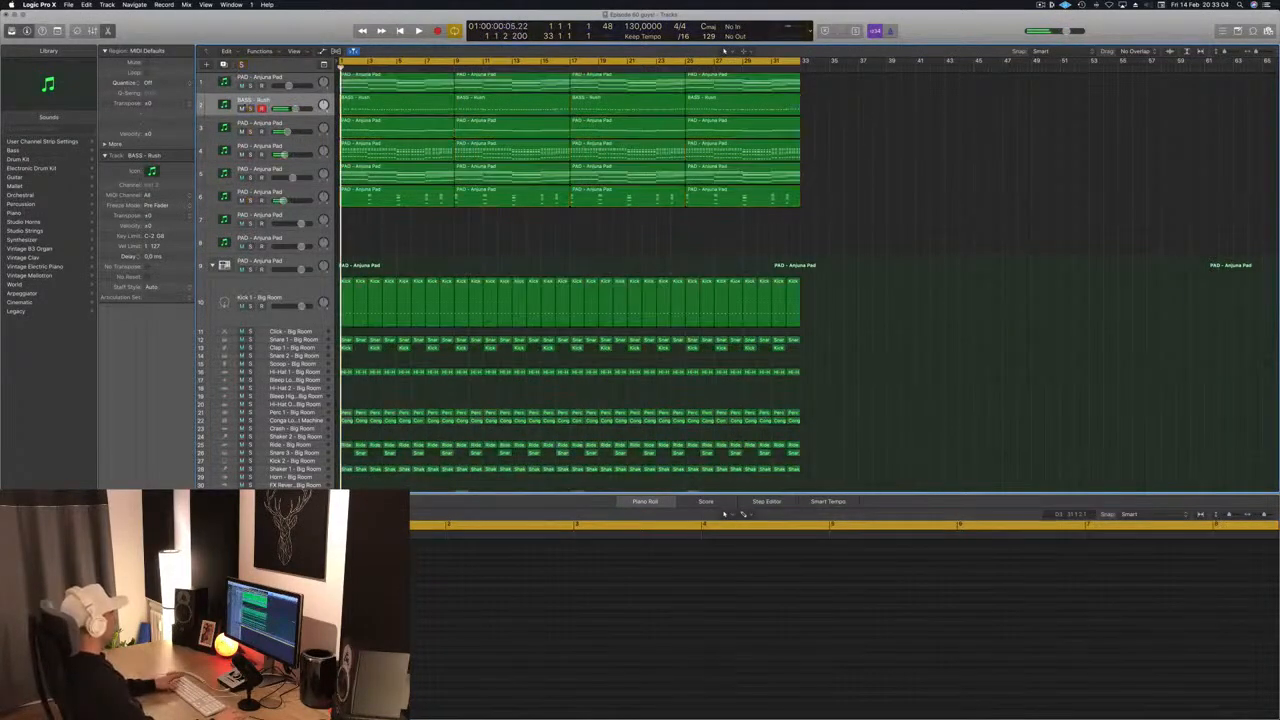
left_click(298, 293)
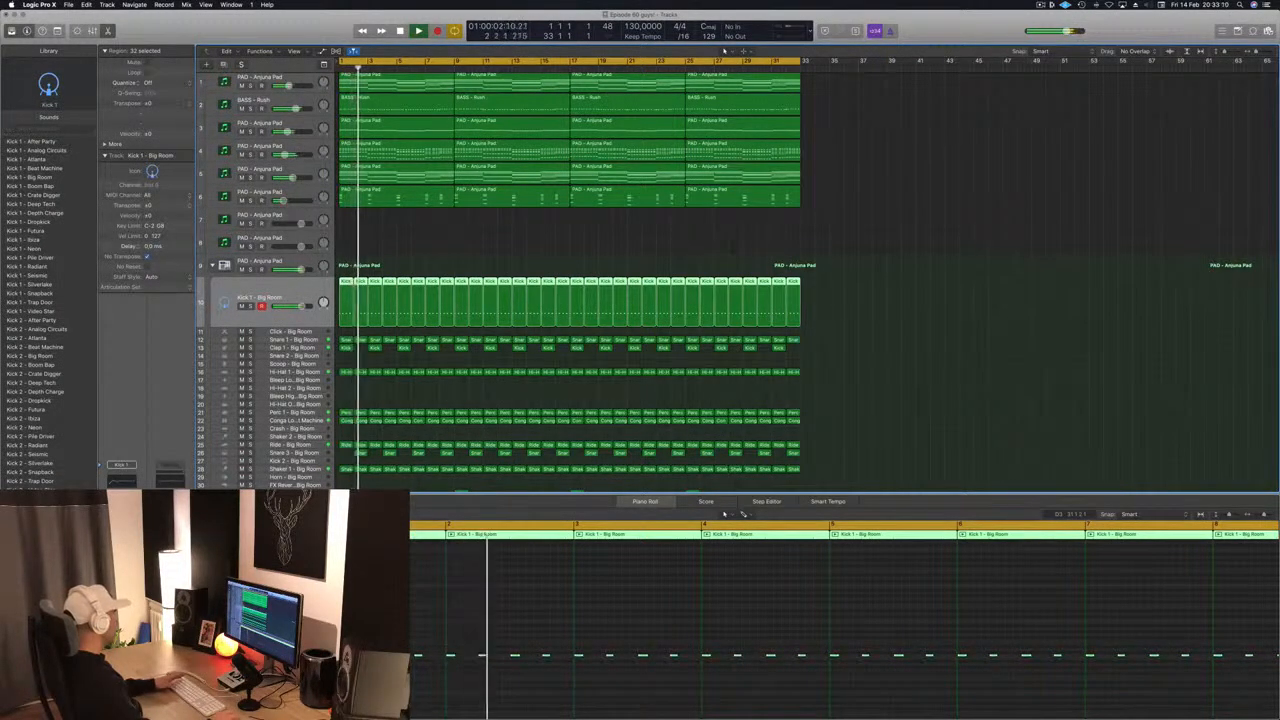
- Copy the bar 1 region of the Hi-Hat 1 track onto the Hi-Hat 2 track and audition it from the start
scroll(954, 177, "up", 1)
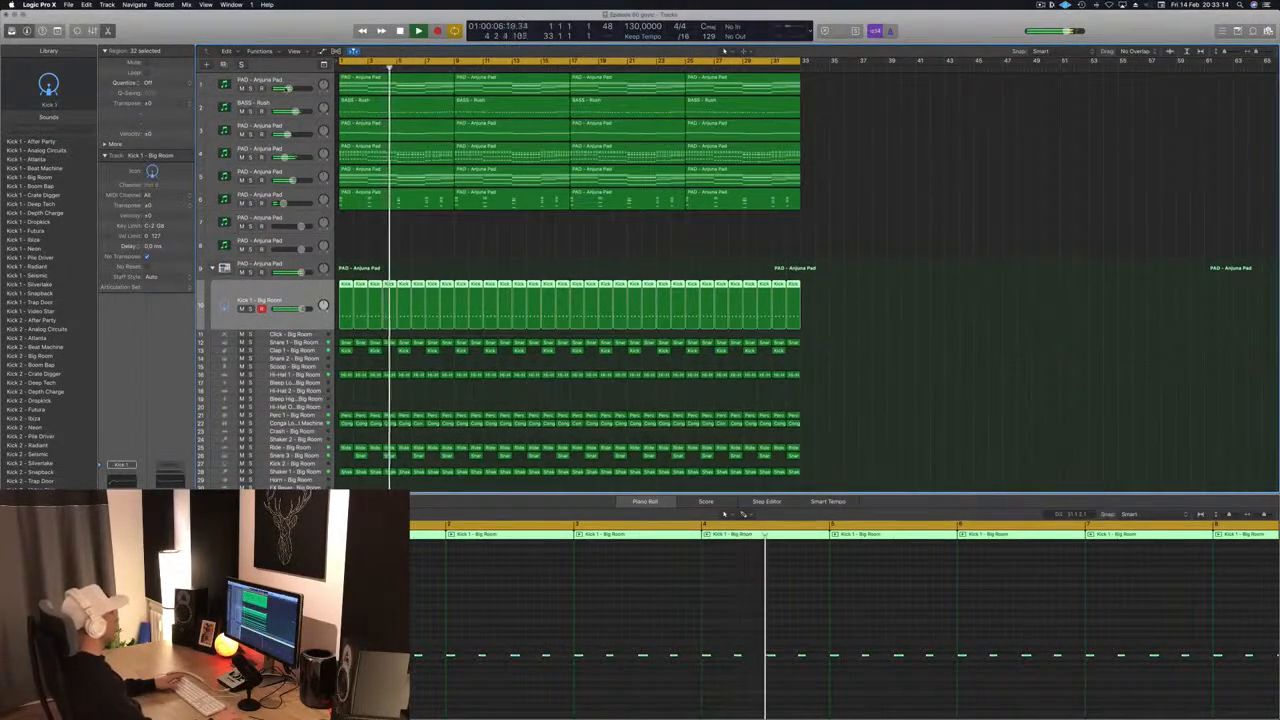
scroll(936, 258, "down", 4)
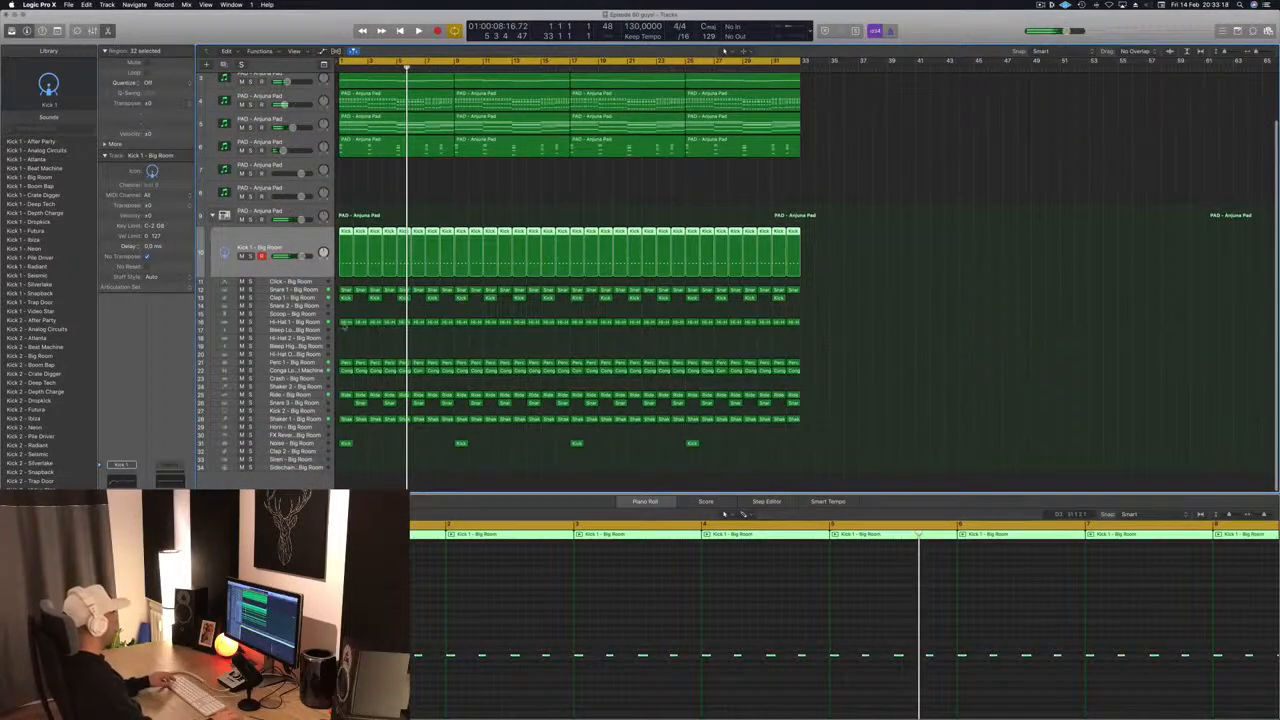
left_click(345, 322)
left_click_drag(346, 325, 345, 341)
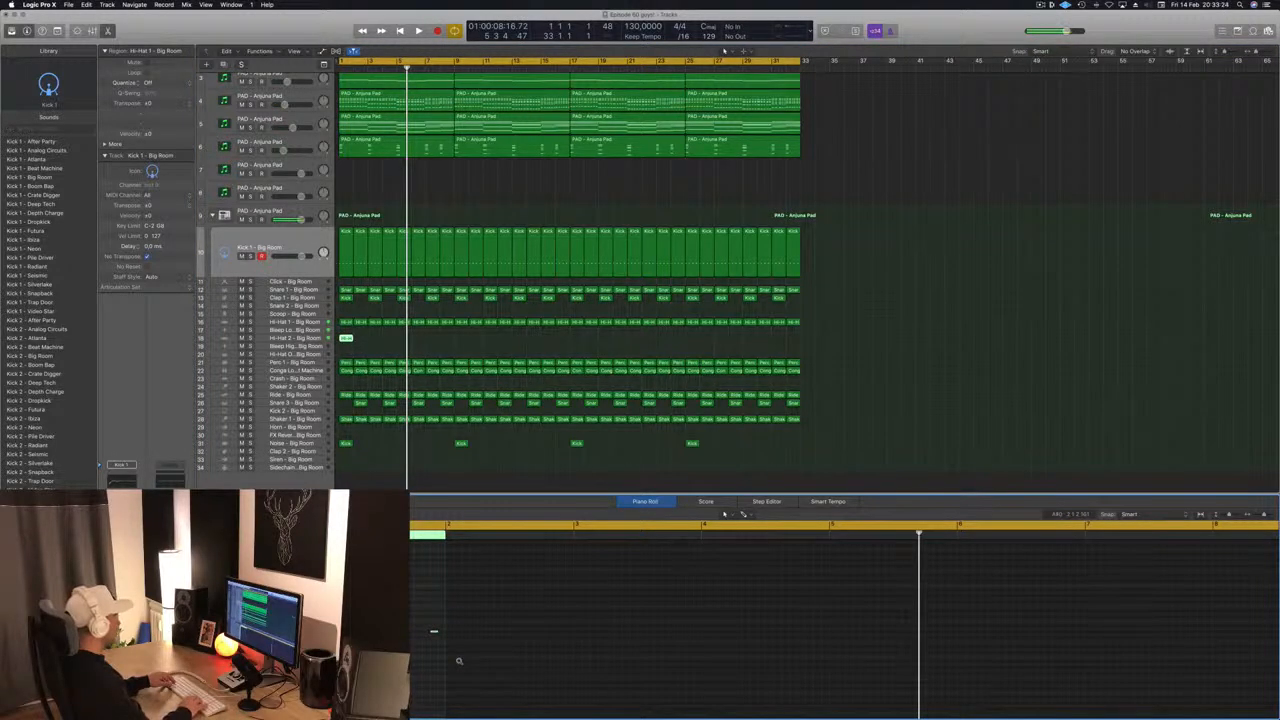
key("Return")
key("space")
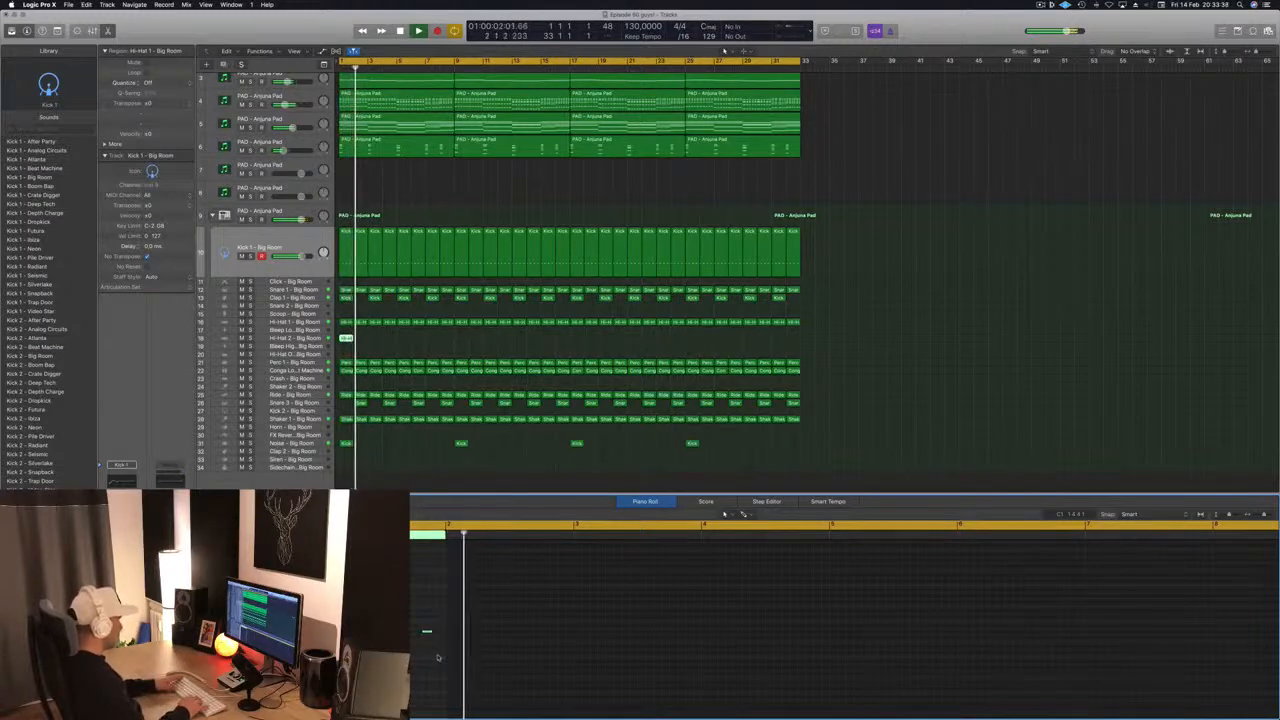
key("space")
key("space")
- Repeat the Hi-Hat 2 region in every bar through bar 32 and play the arrangement from bar 1
left_click_drag(346, 338, 692, 344)
key("space")
key("Return")
key("space")
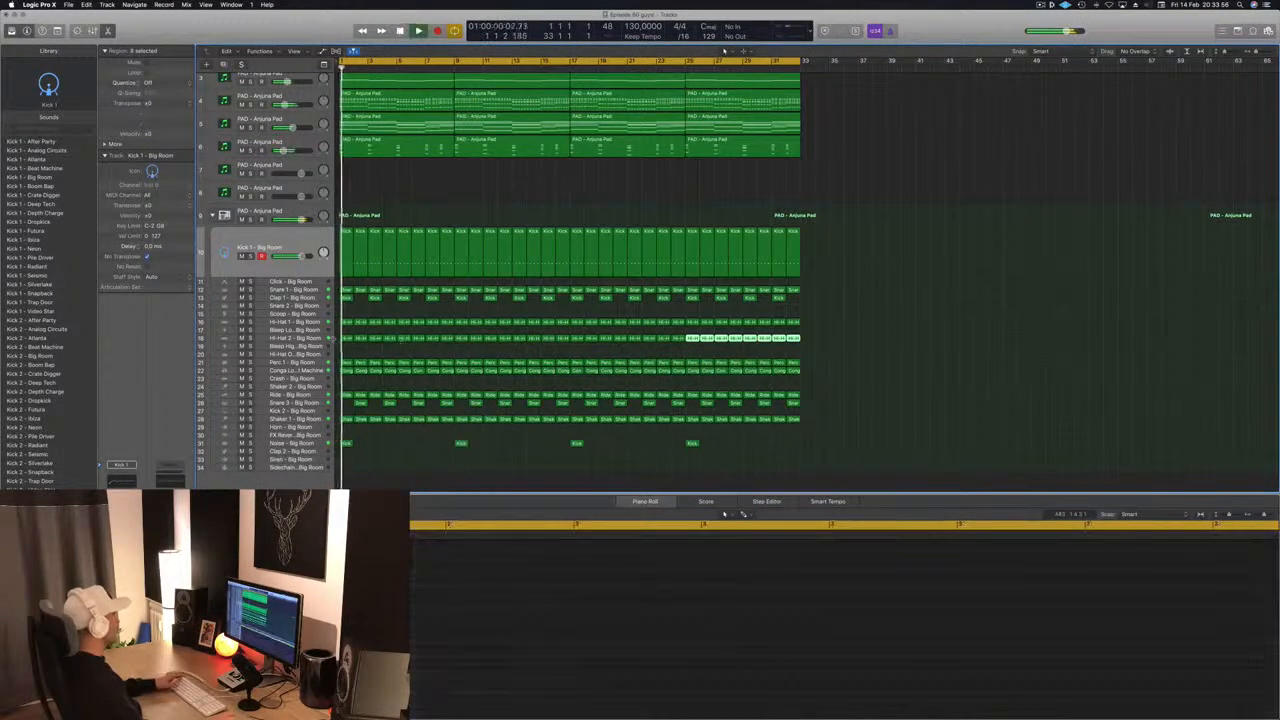
- Audition replacement sounds for the Hi-Hat 2 track during playback and load Hi-Hat Open - Analog Circuits
left_click(293, 341)
key("space")
key("Return")
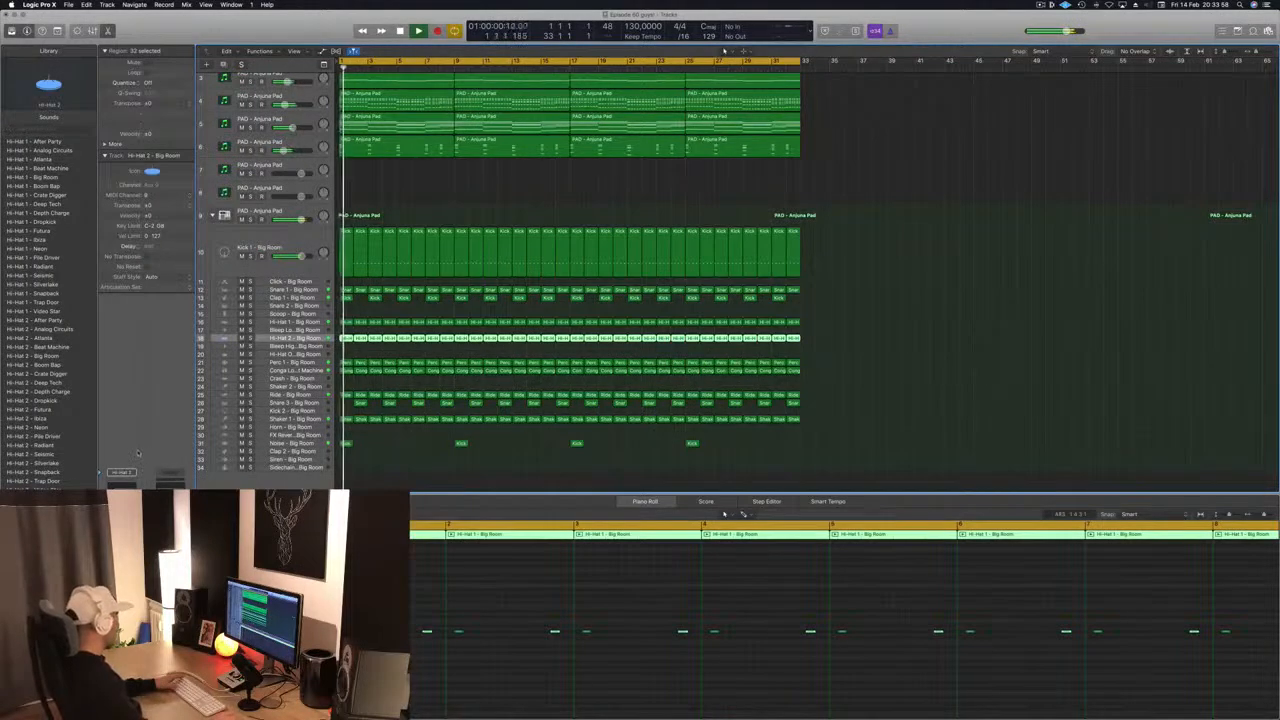
left_click(32, 418)
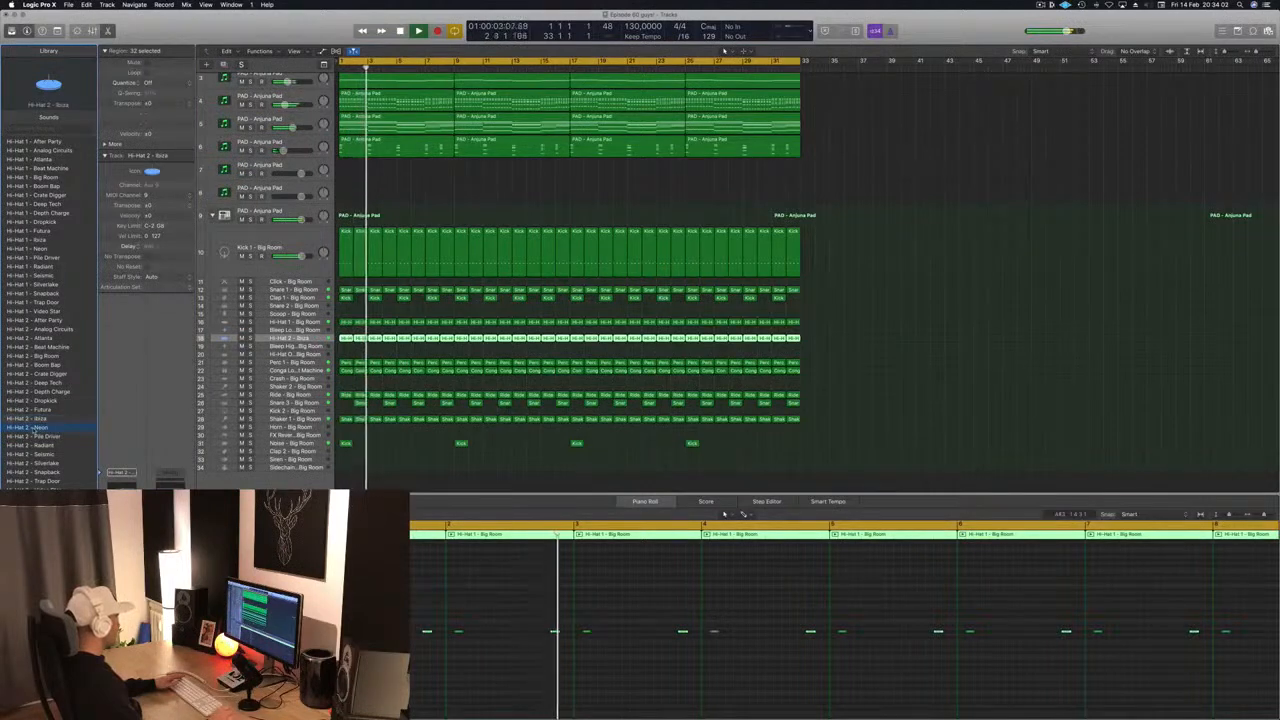
key("Return")
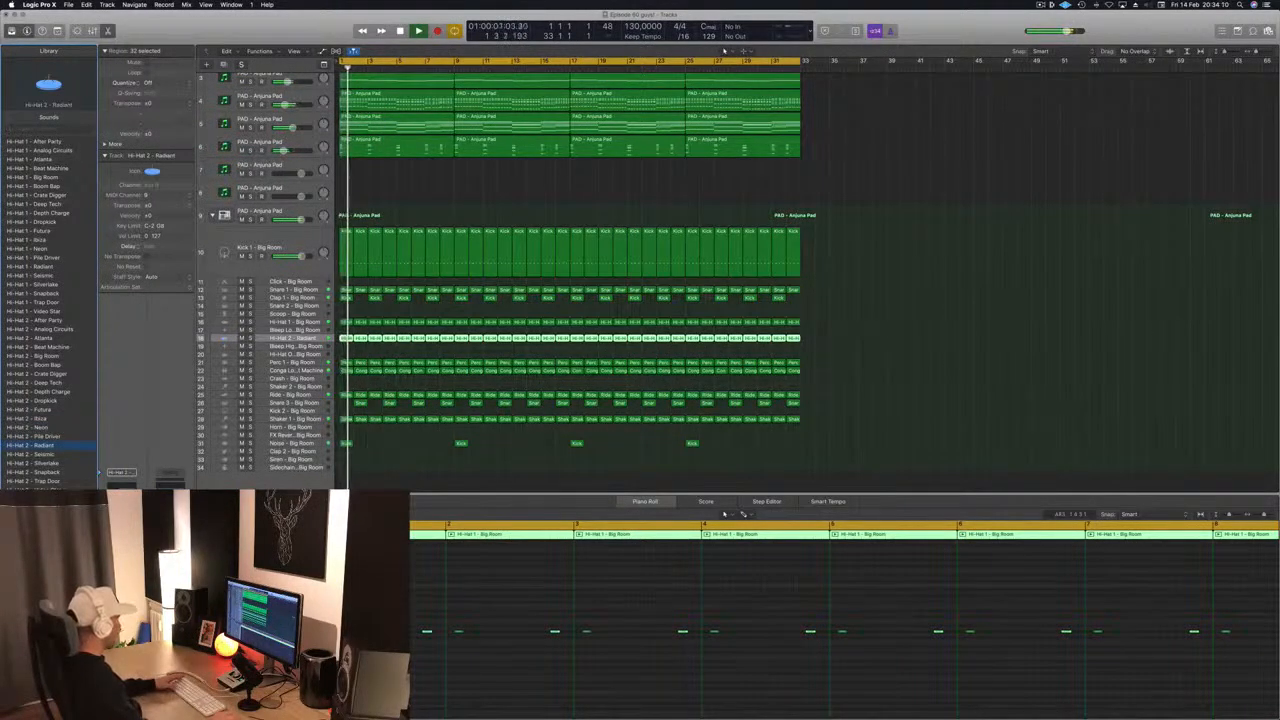
key("Down")
key("Down")
key("Down")
key("Down")
key("Down")
key("Down")
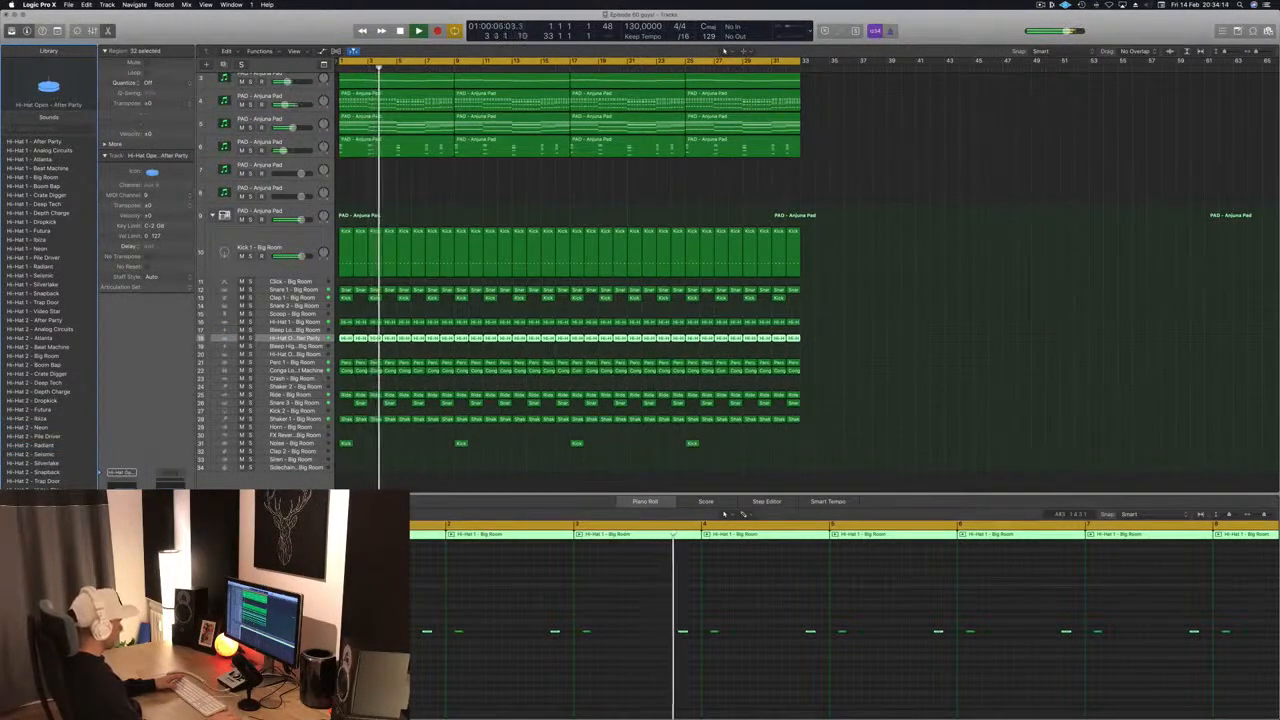
key("Down")
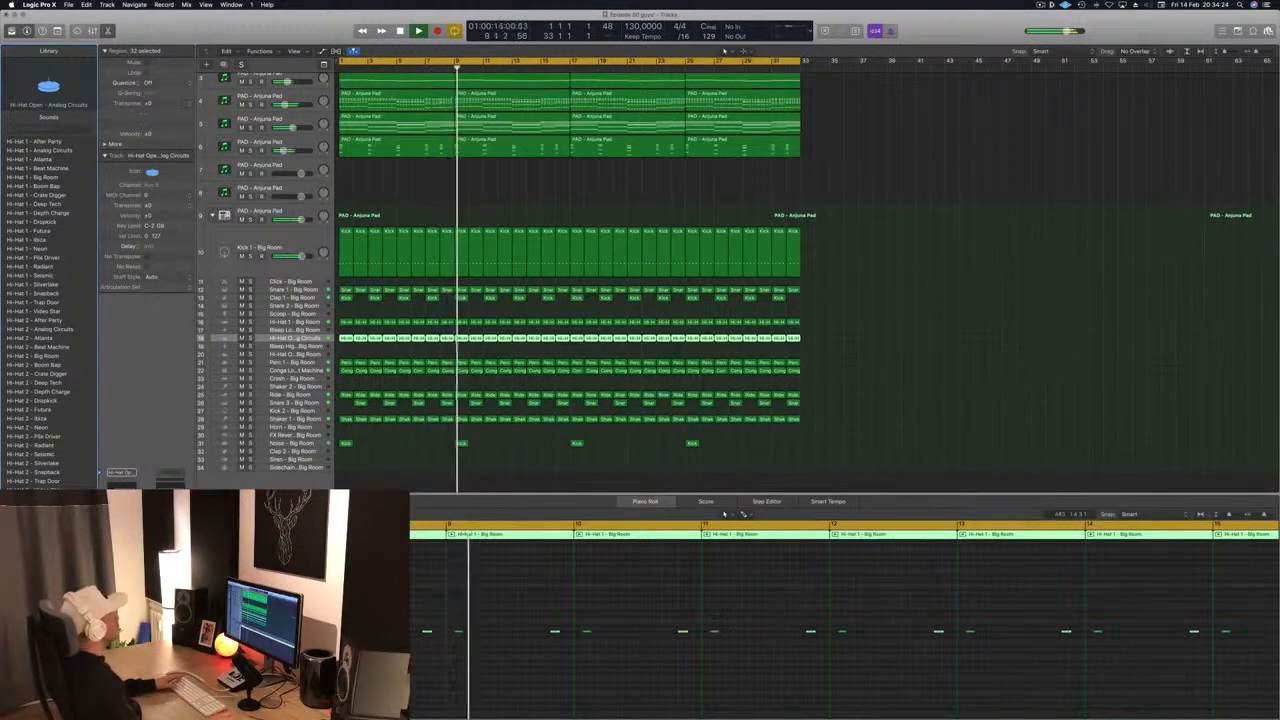
left_click(880, 351)
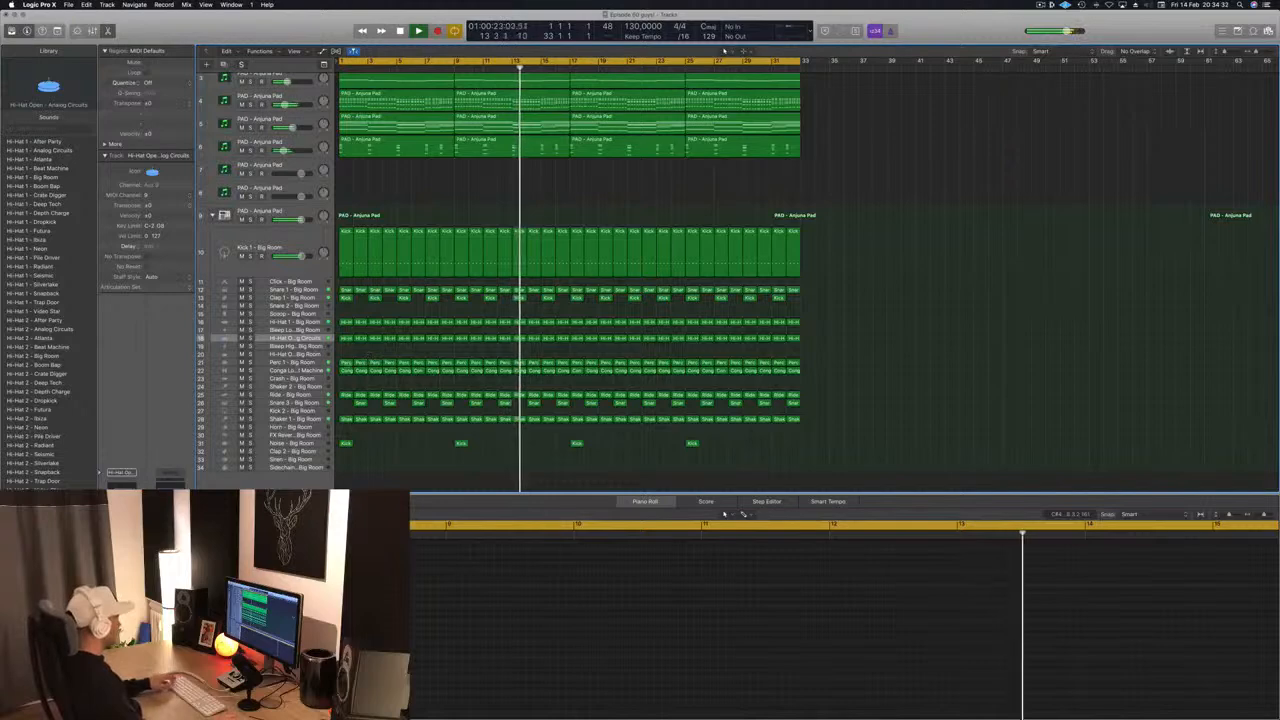
- Copy the Noise track's bar 1 region to the Crash track at bar 5 and repeat it at bars 13, 21 and 29
left_click_drag(346, 443, 403, 387)
left_click_drag(914, 589, 817, 600)
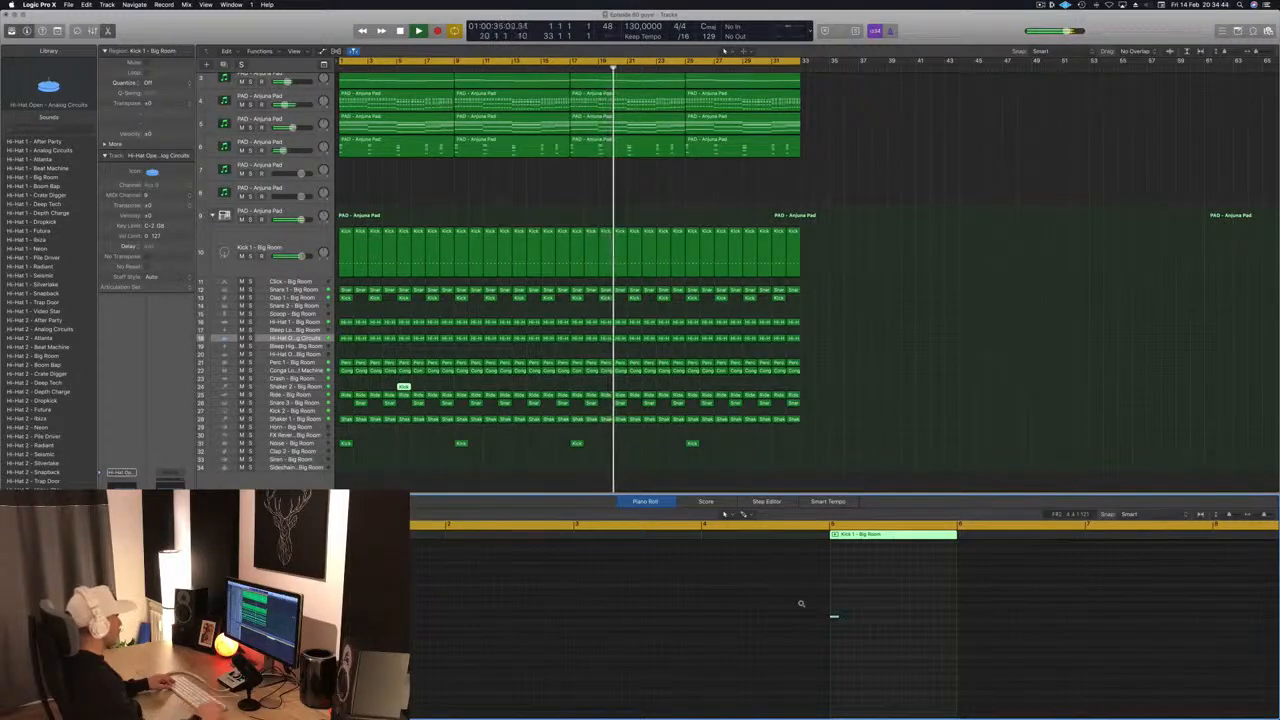
key("space")
left_click_drag(405, 387, 404, 379)
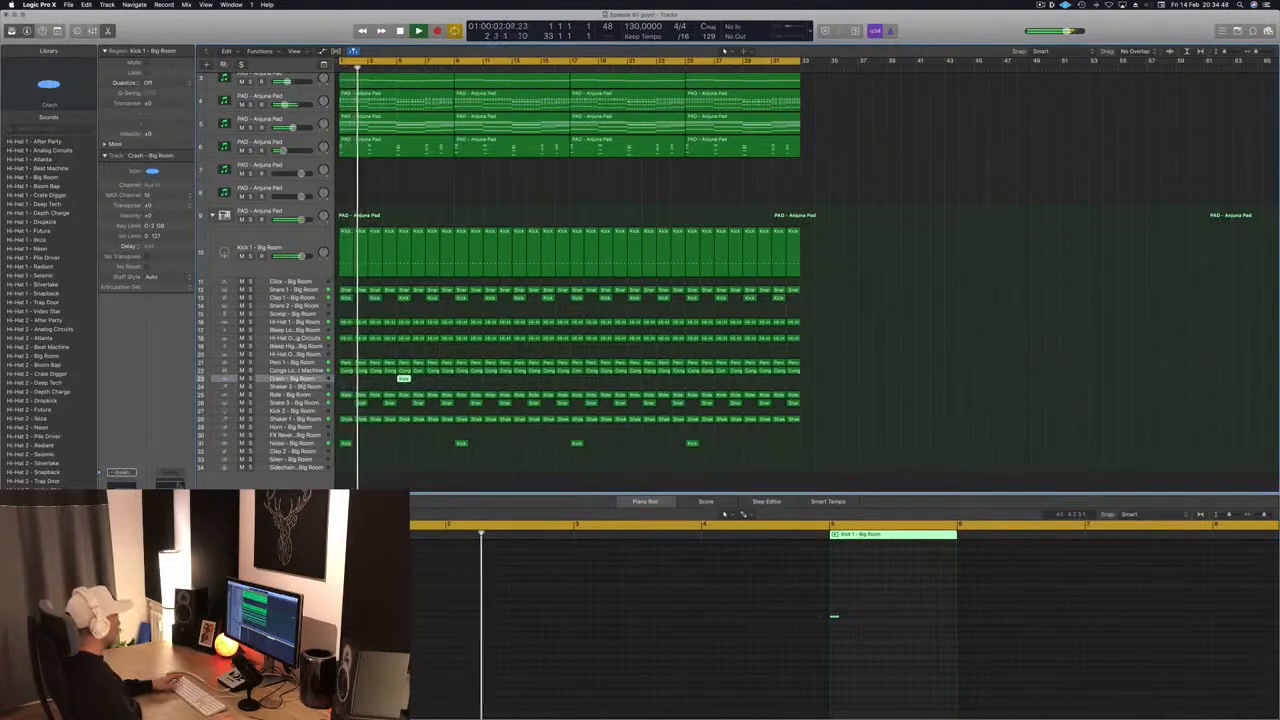
key("space")
key("space")
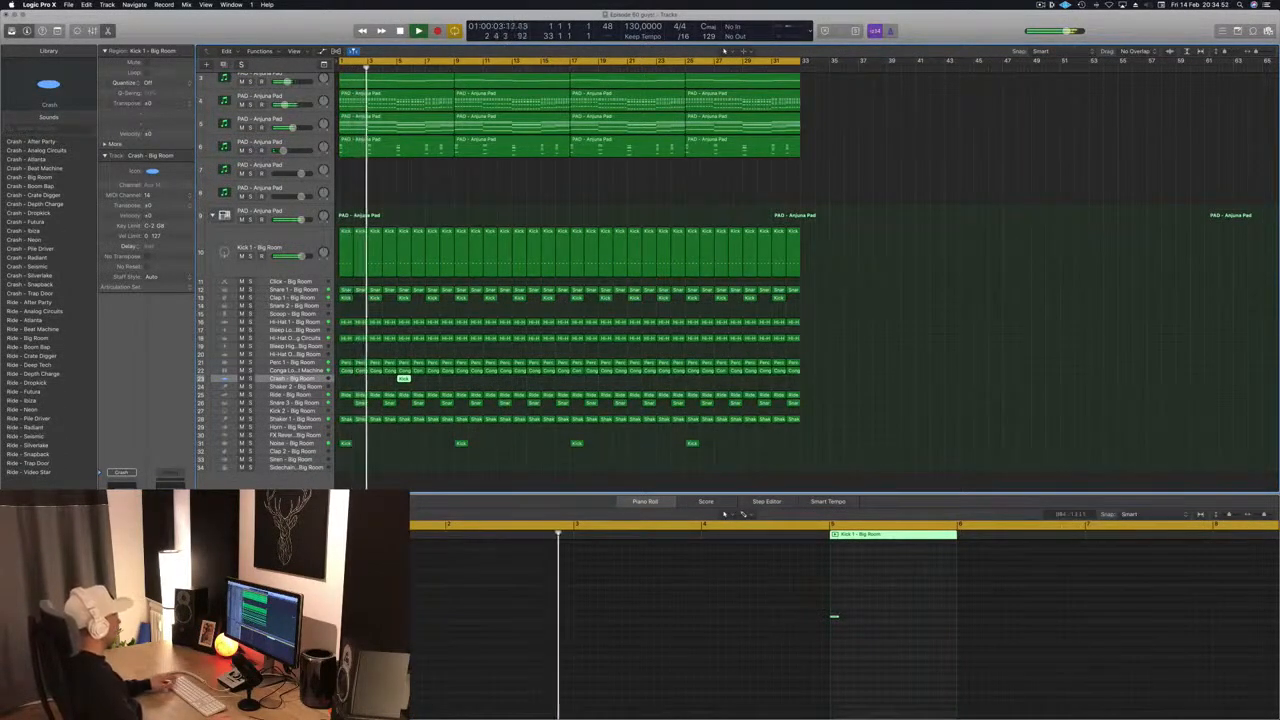
left_click_drag(404, 379, 519, 379)
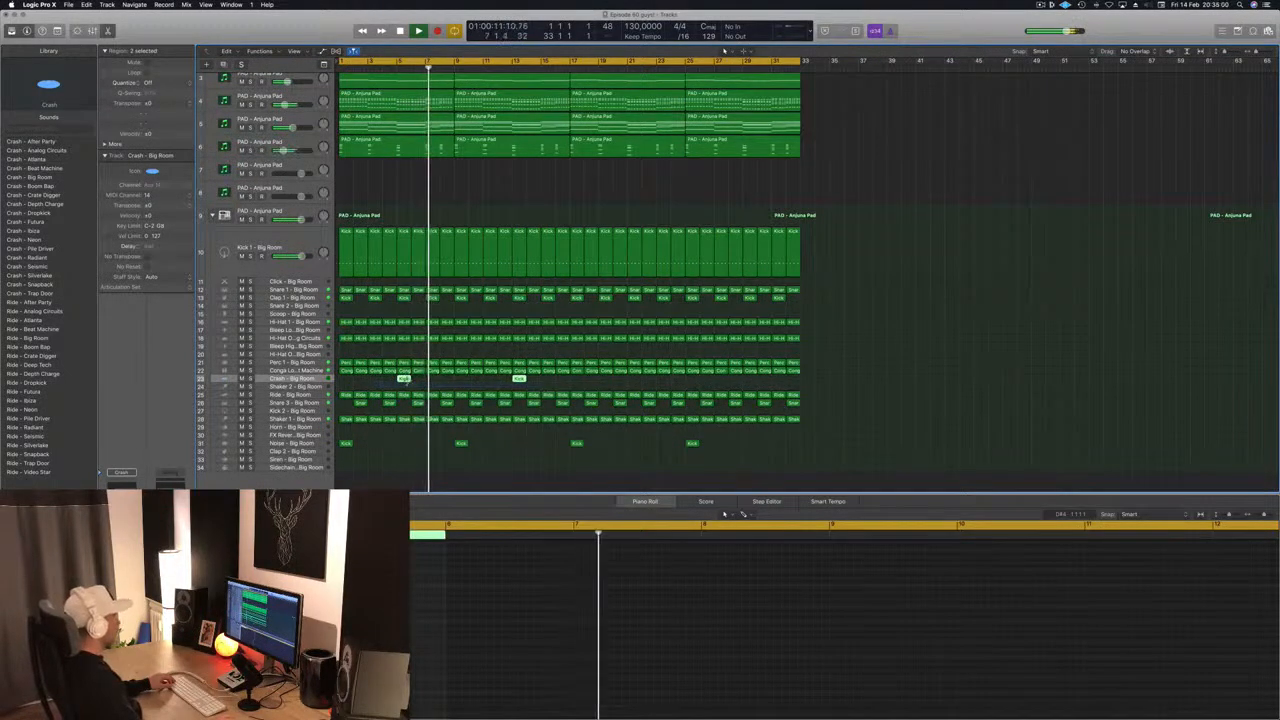
left_click_drag(404, 380, 635, 384)
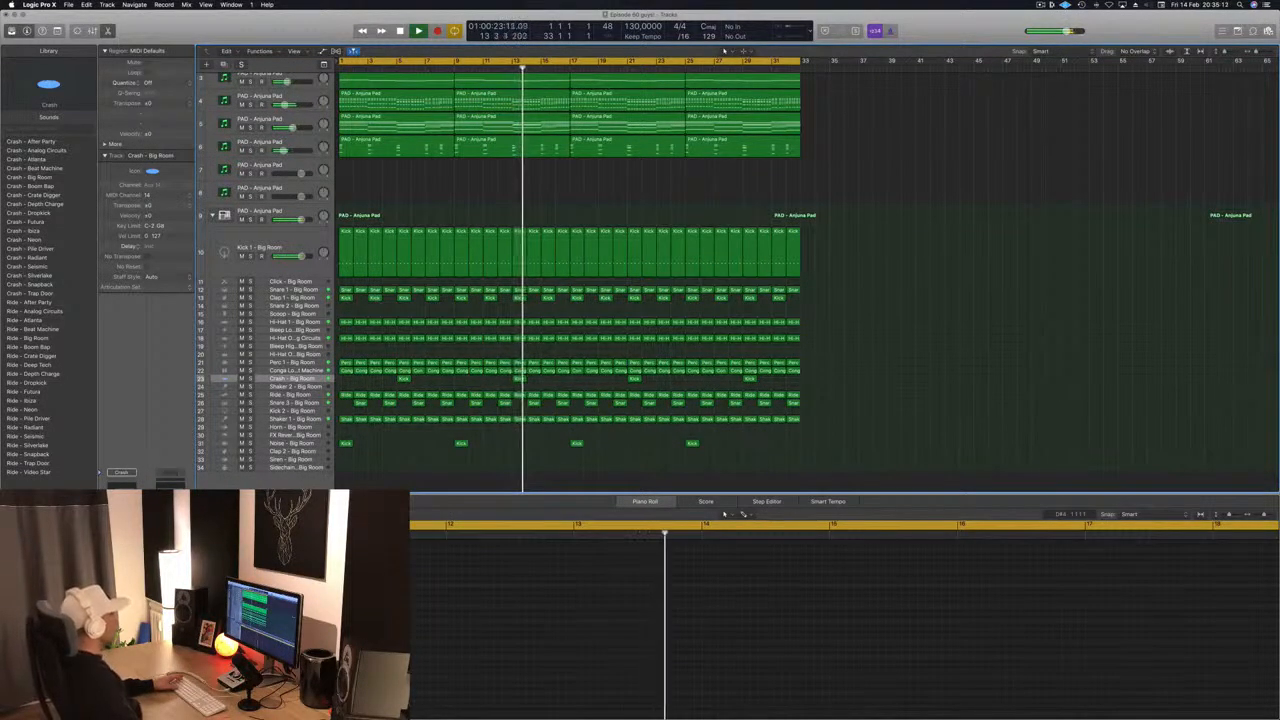
- Open the Sylenth1 instrument window of the empty pad track 7 and select the Crash track
left_click(305, 170)
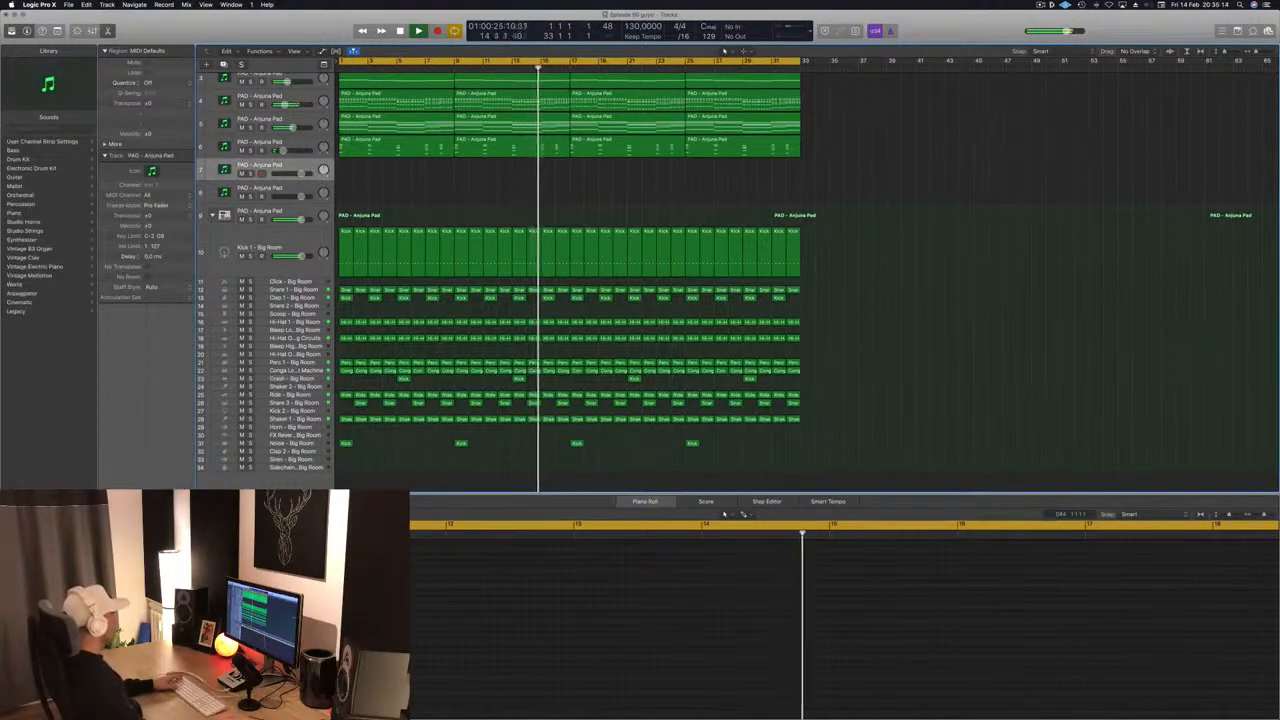
double_click(225, 170)
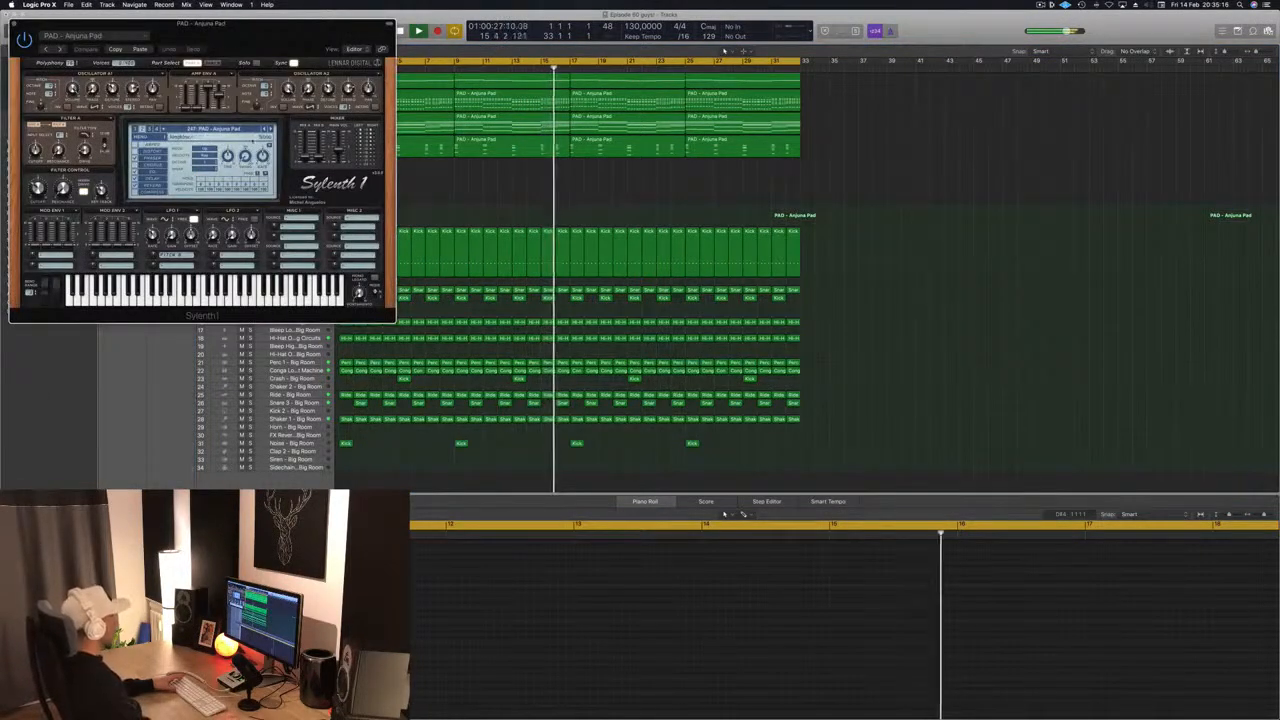
left_click_drag(270, 39, 967, 159)
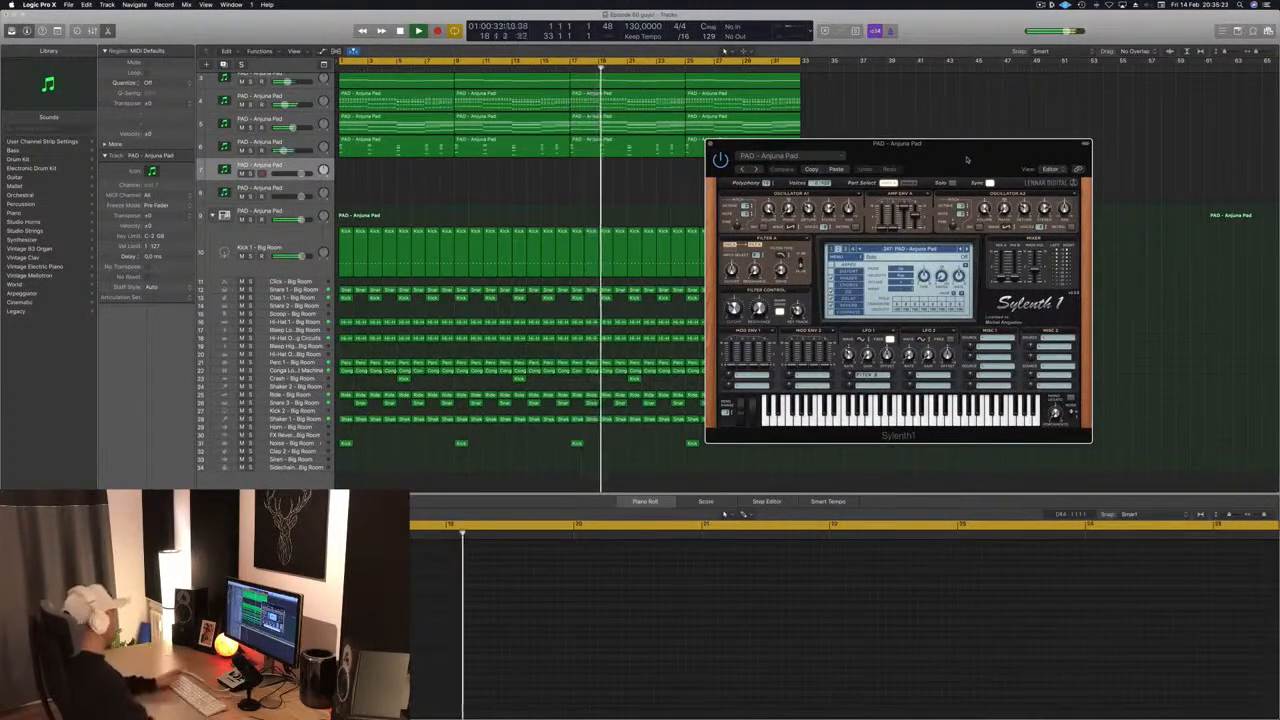
left_click(172, 500)
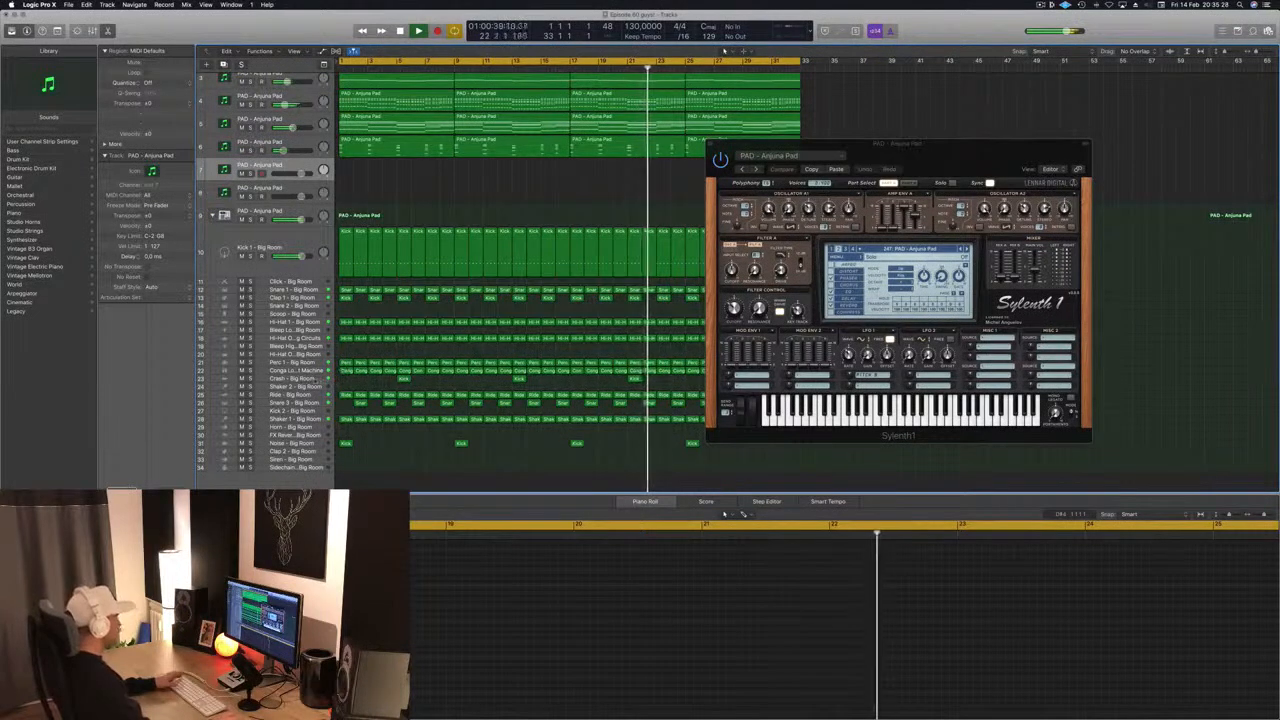
left_click(300, 378)
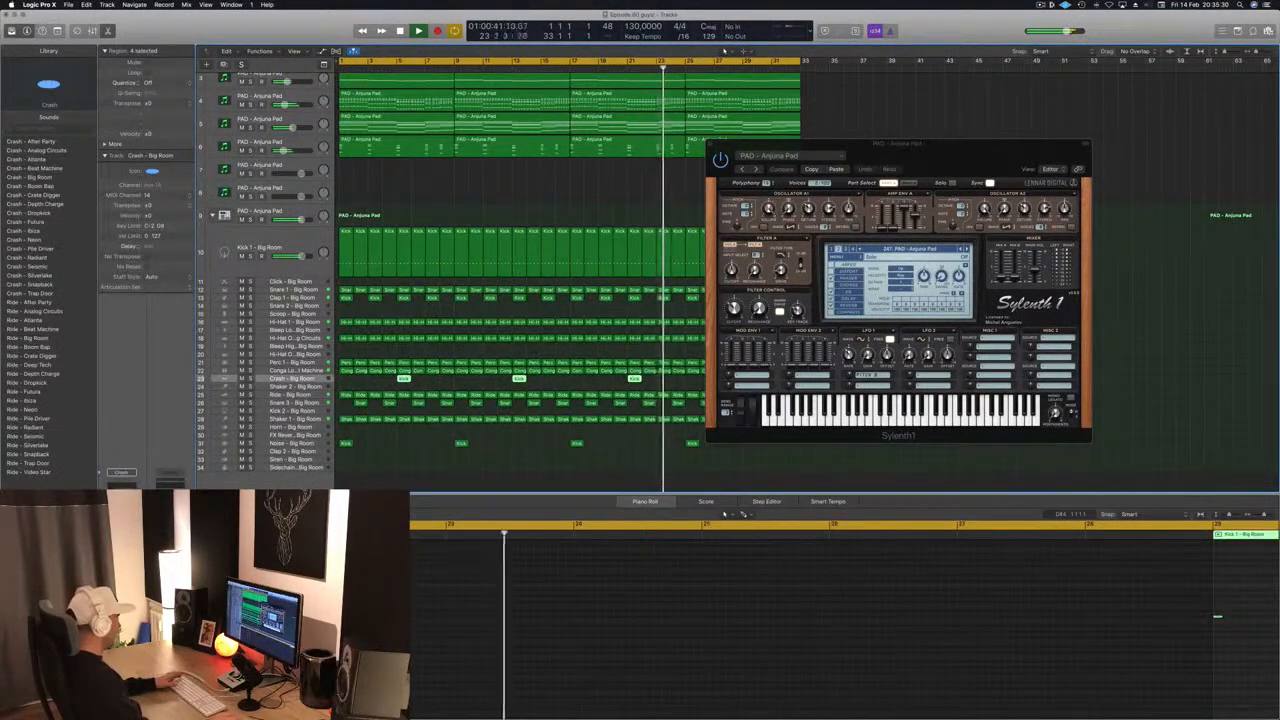
left_click_drag(937, 156, 871, 243)
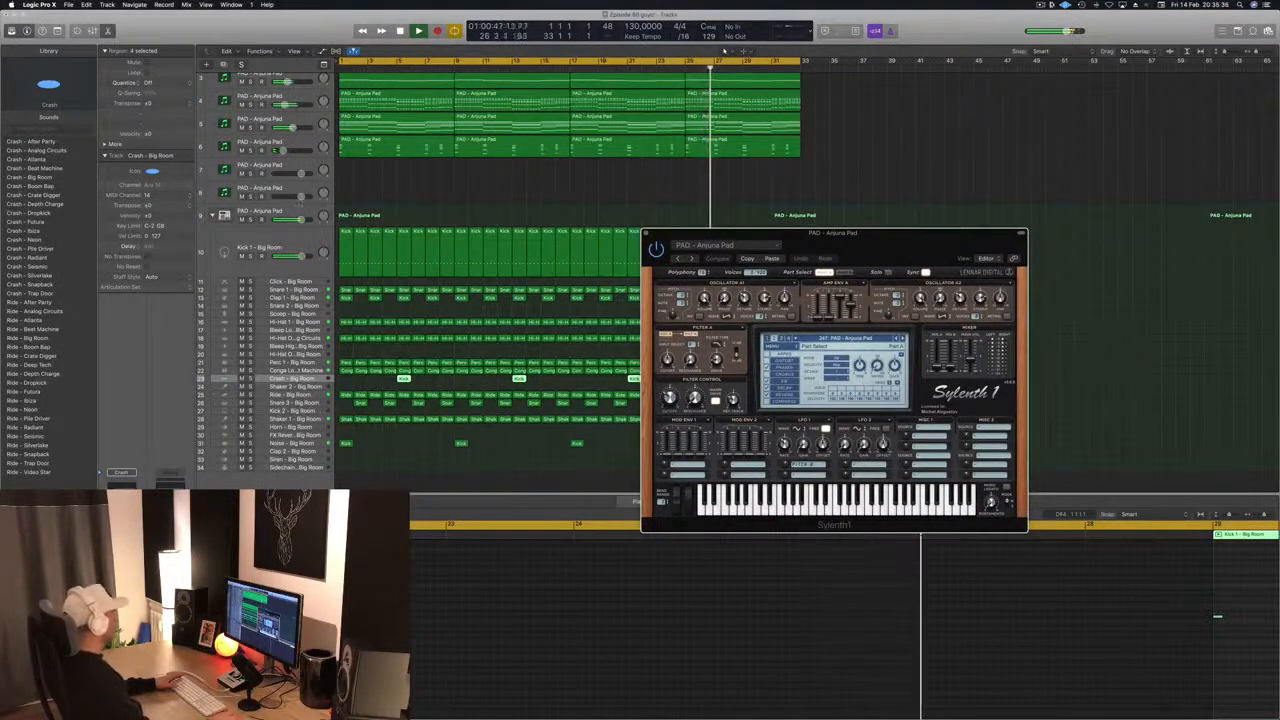
- Return to pad track 7 and load the grandiose preset in the SilverVerb on Aux 35
left_click(295, 212)
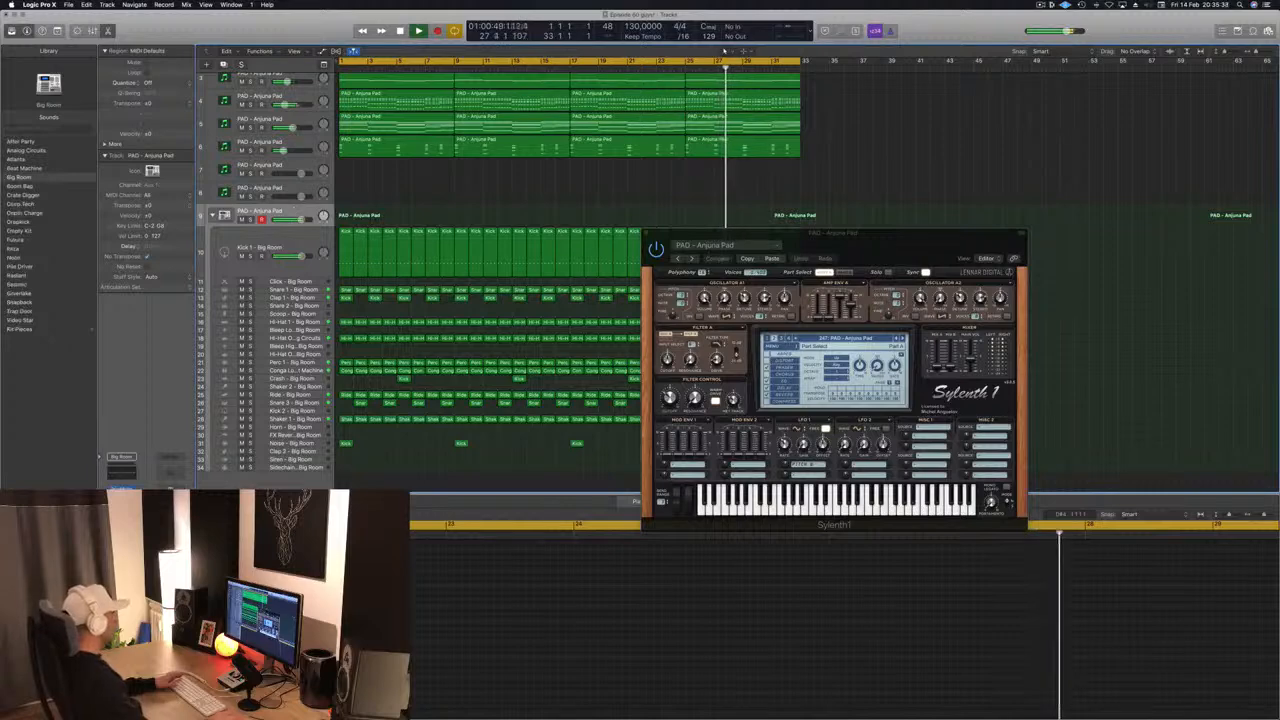
left_click(304, 166)
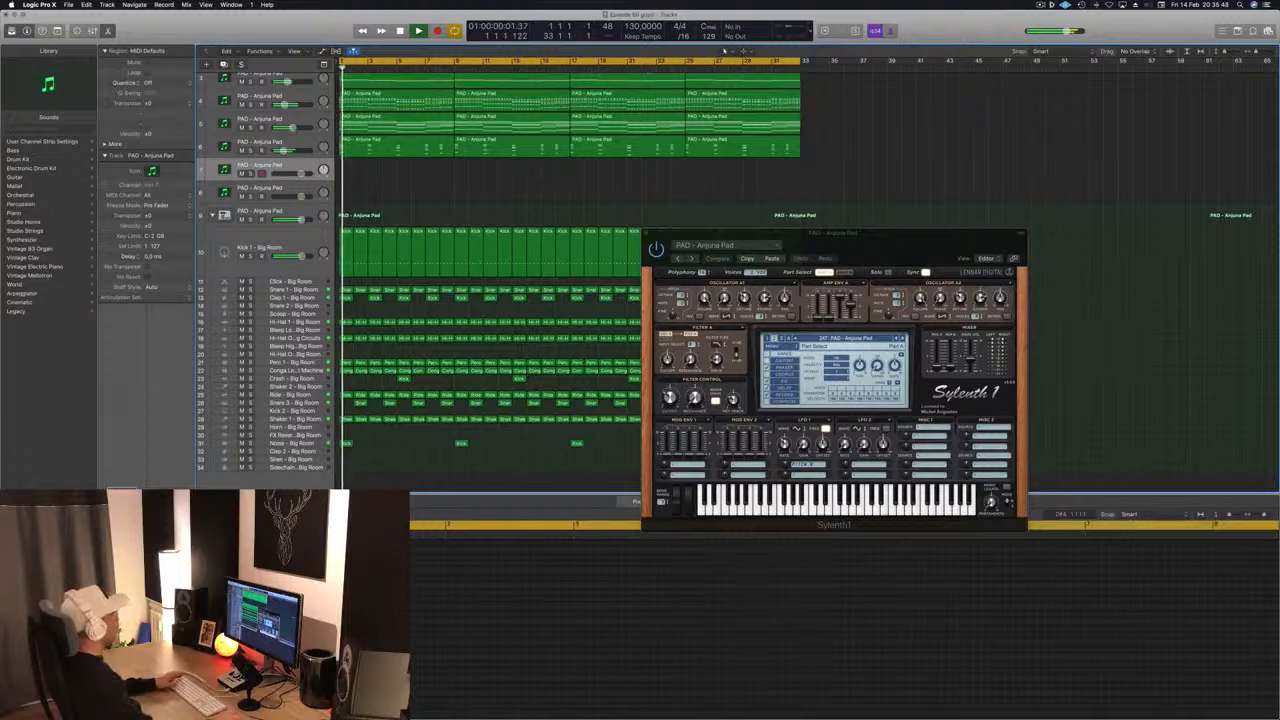
left_click(172, 545)
left_click_drag(110, 24, 388, 43)
left_click(388, 57)
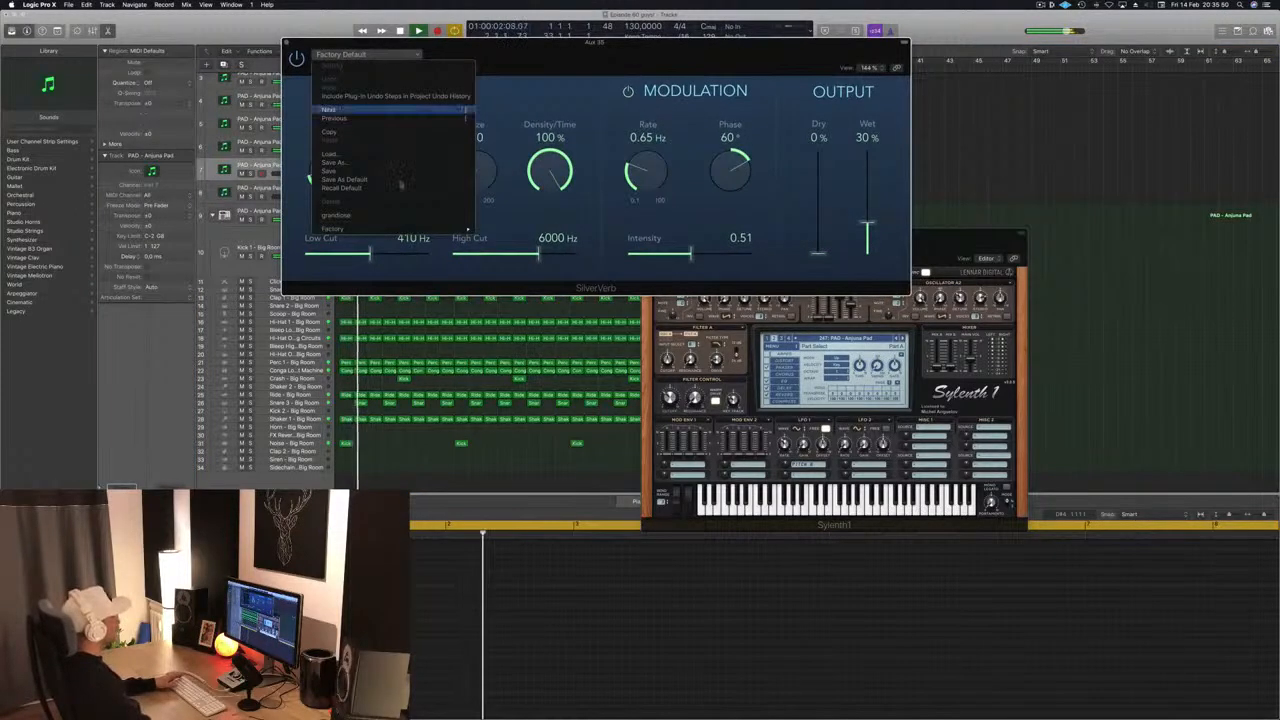
left_click(388, 215)
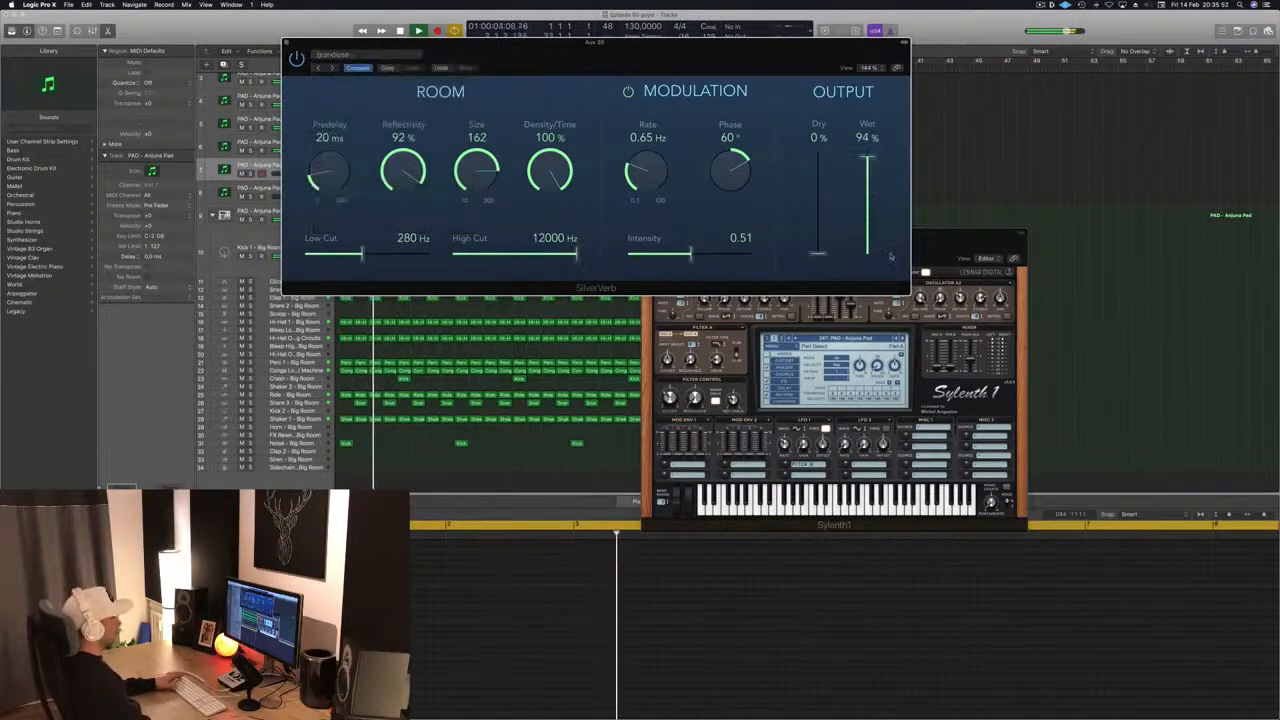
left_click(287, 43)
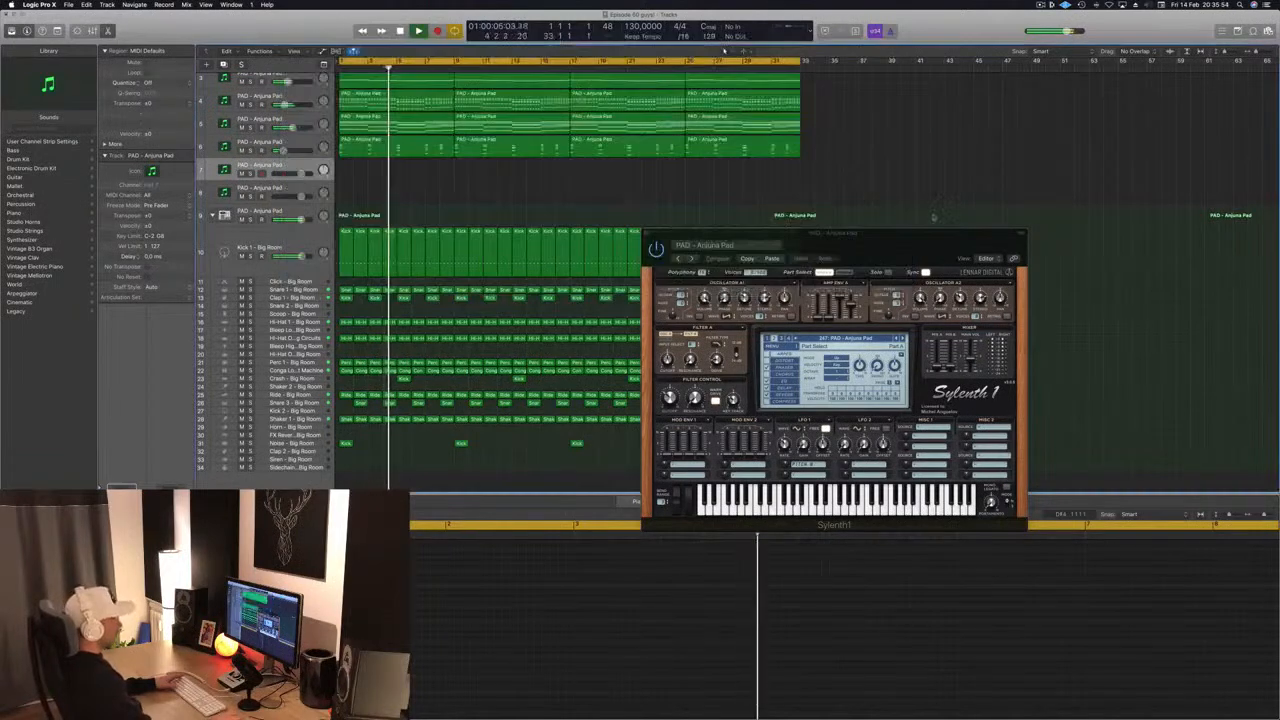
- Reposition the Sylenth1 window and open Musical Typing for pad track 7
left_click_drag(920, 235, 986, 101)
left_click(296, 165)
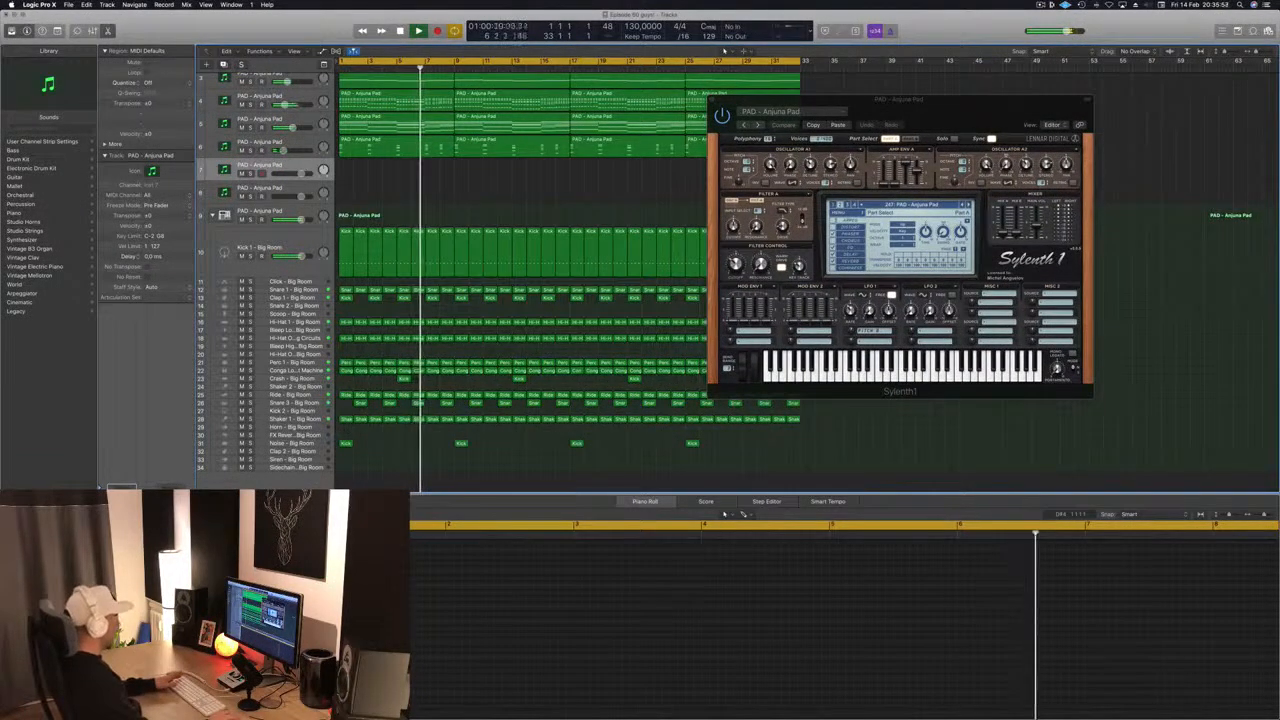
key("super+k")
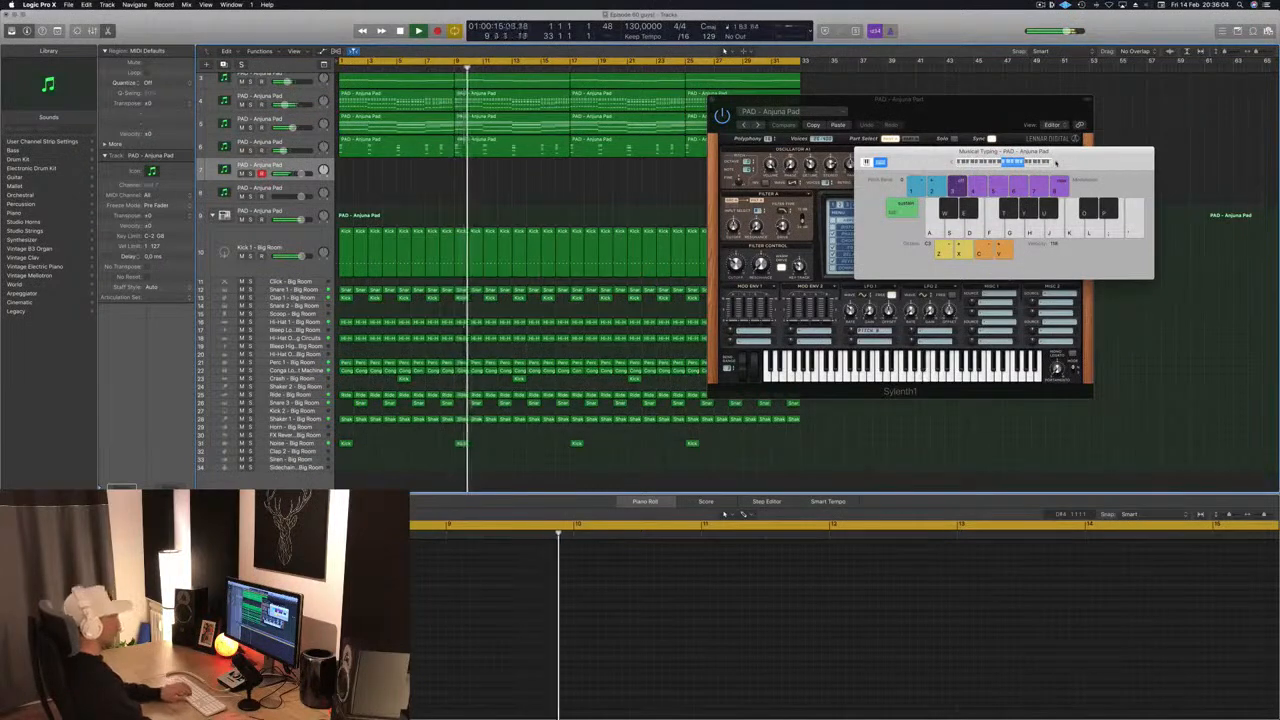
left_click_drag(1056, 162, 736, 308)
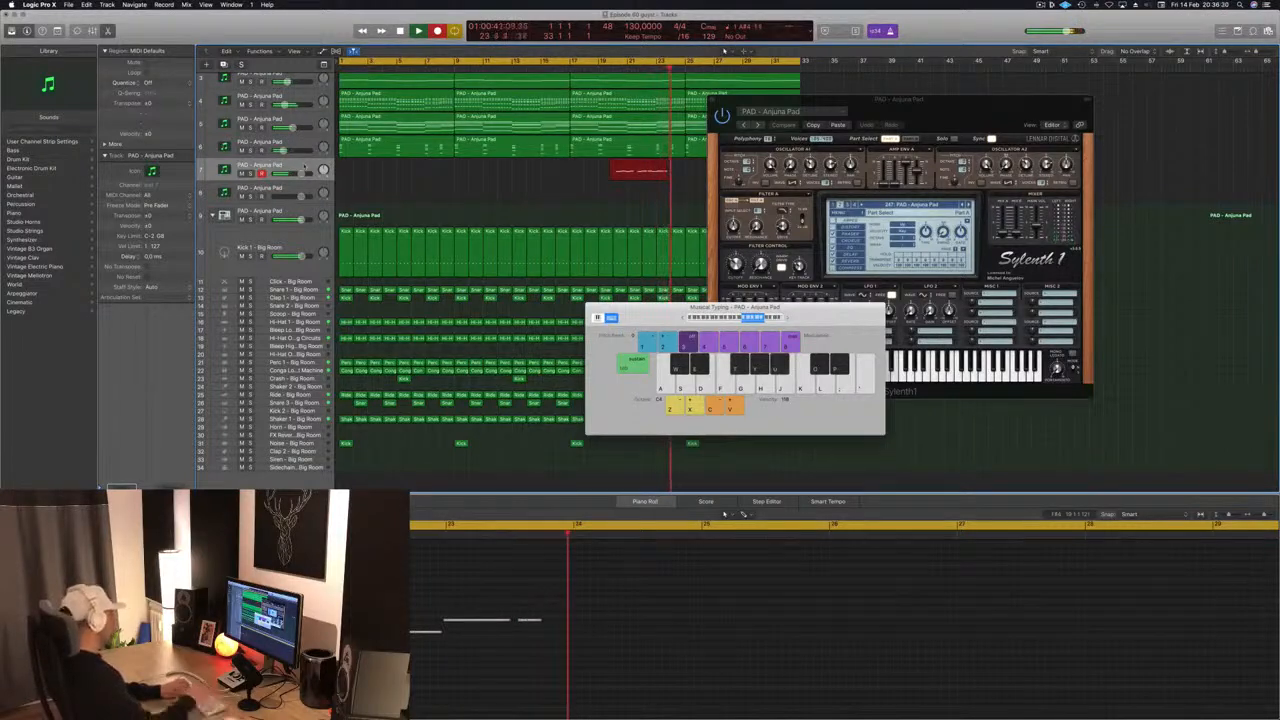
key("space")
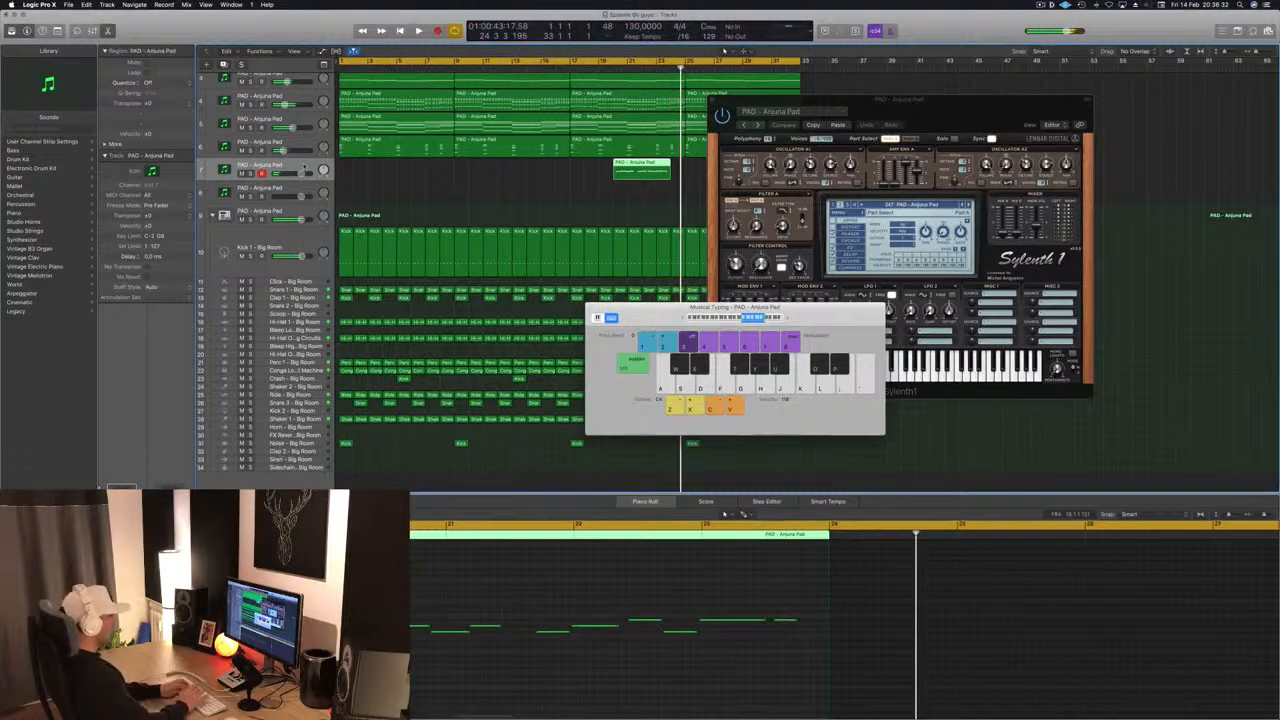
key("Delete")
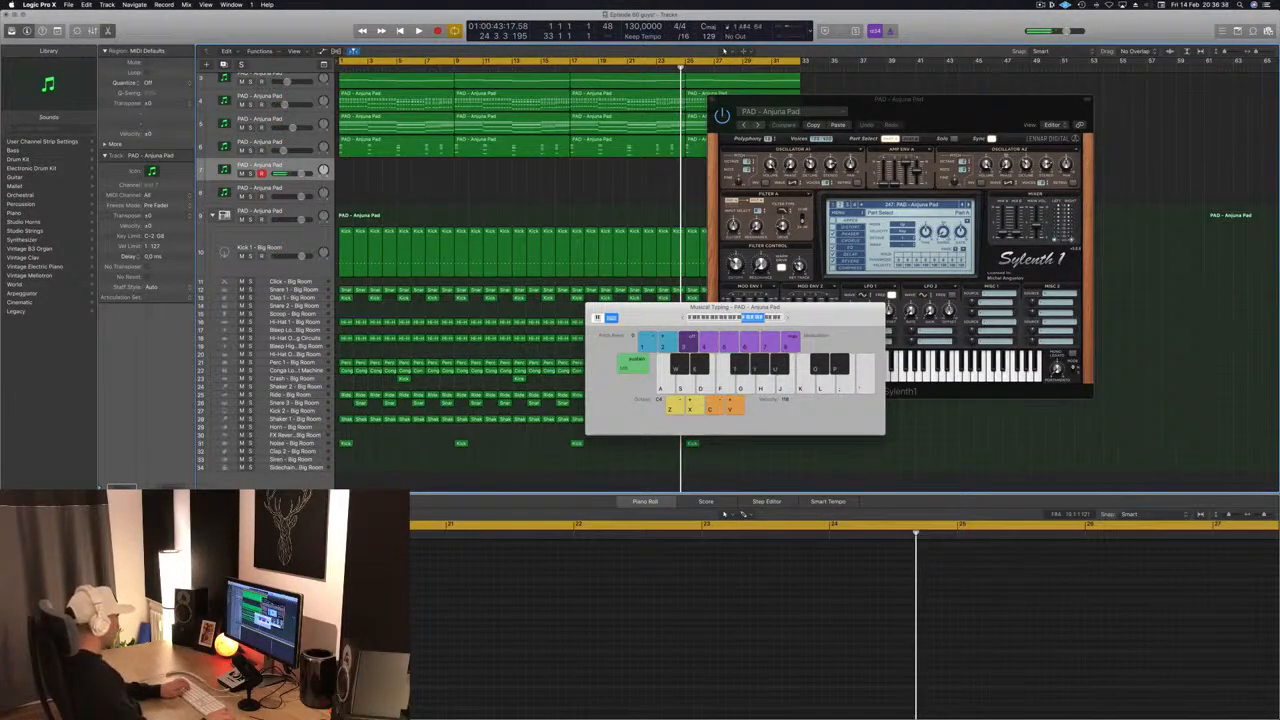
- Rehearse the melody on pad track 7 over playback from the start, lowering the Musical Typing octave to C3
key("Return")
key("space")
left_click_drag(823, 312, 685, 159)
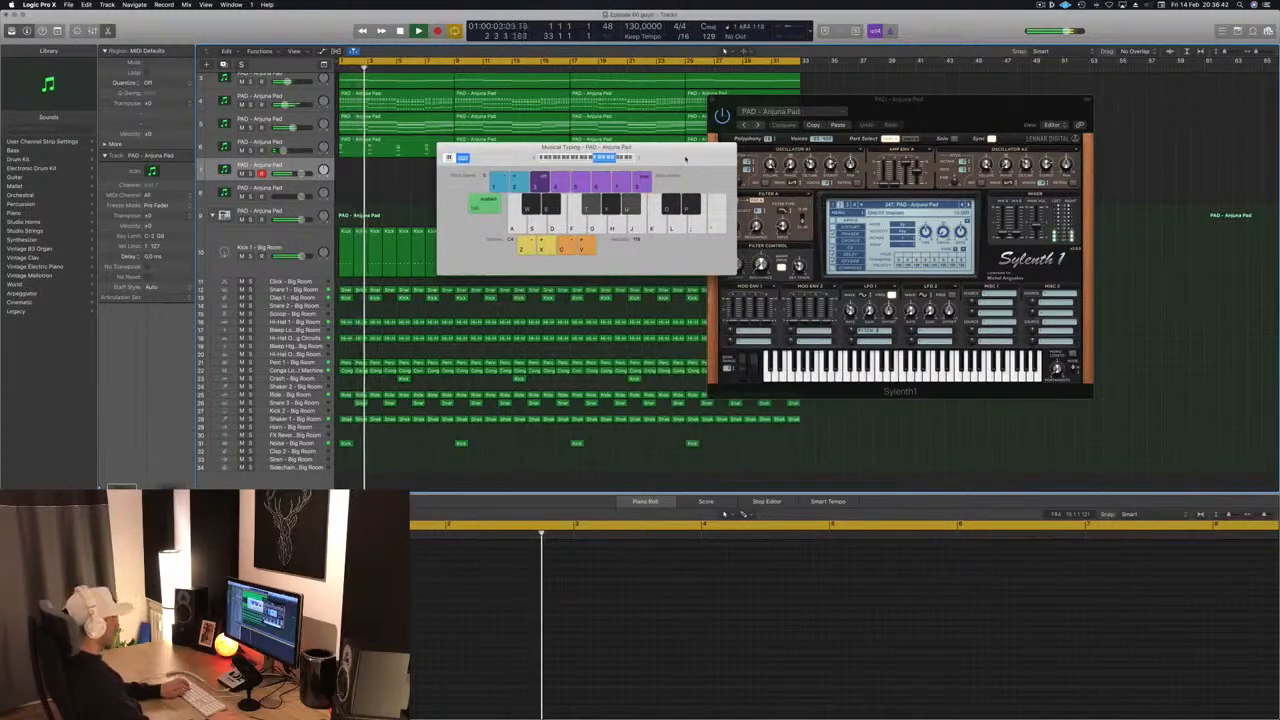
key("i")
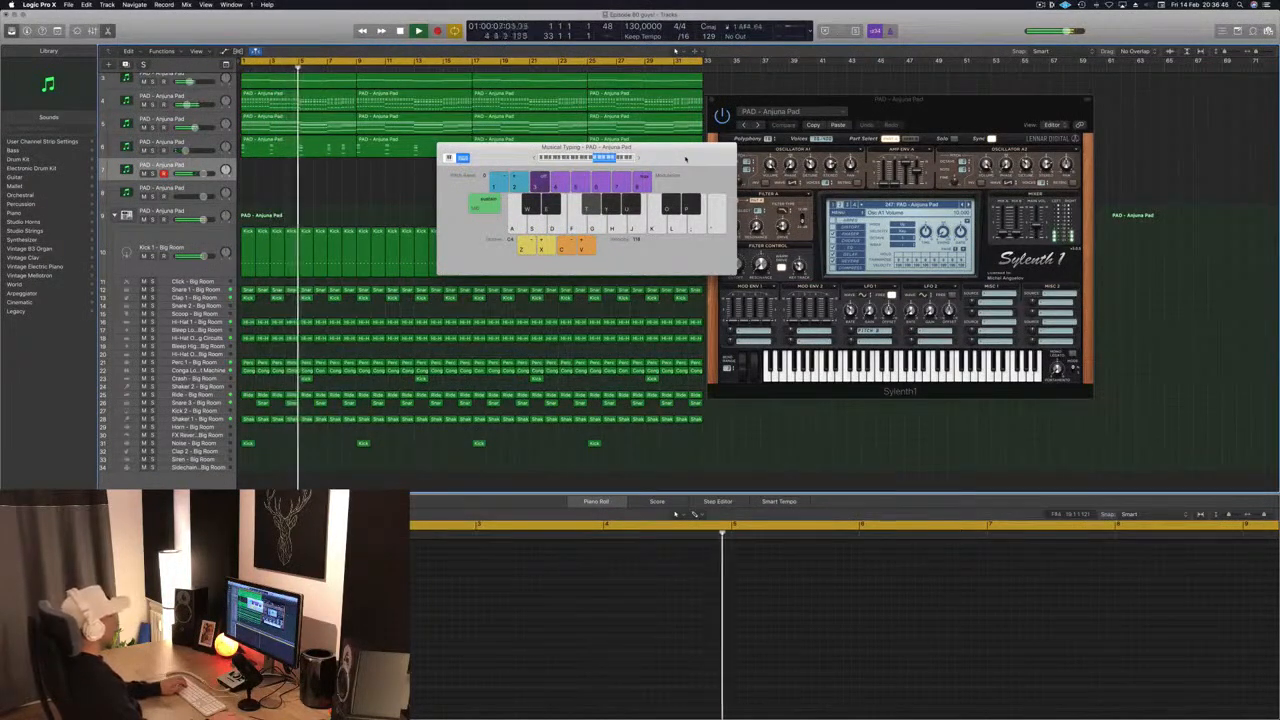
key("w")
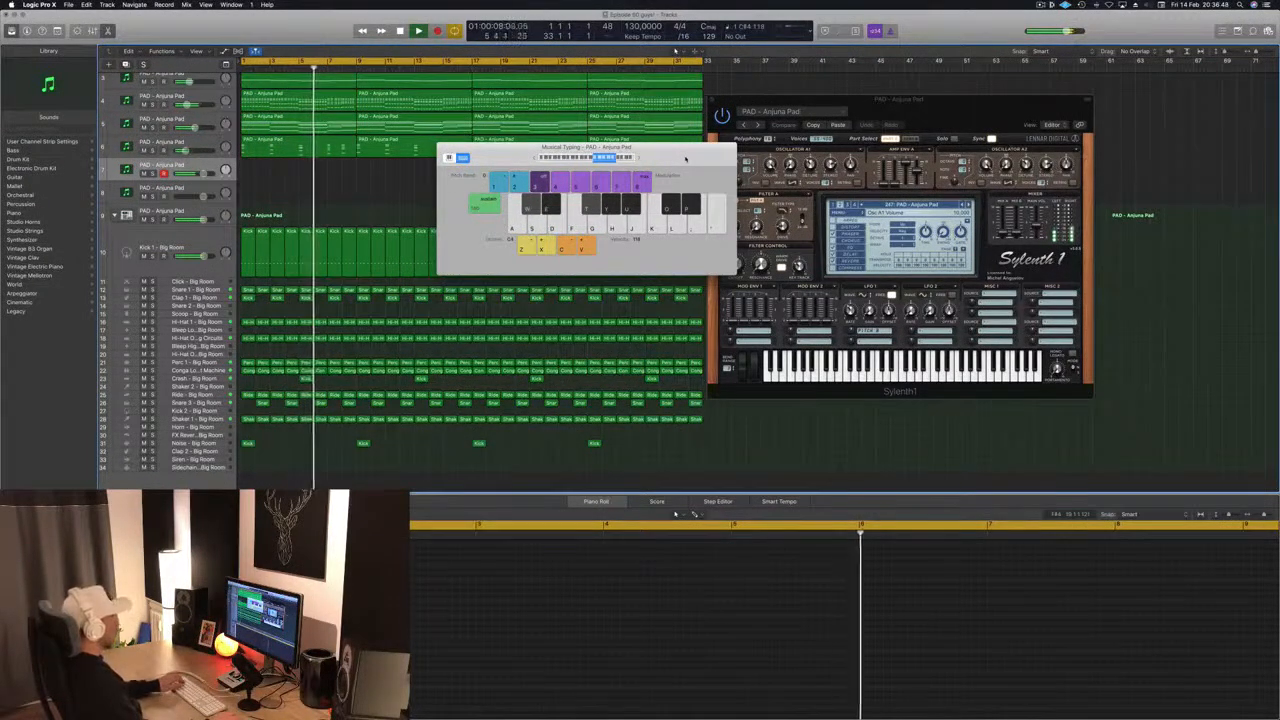
key("e")
key("w")
key("e")
key("w")
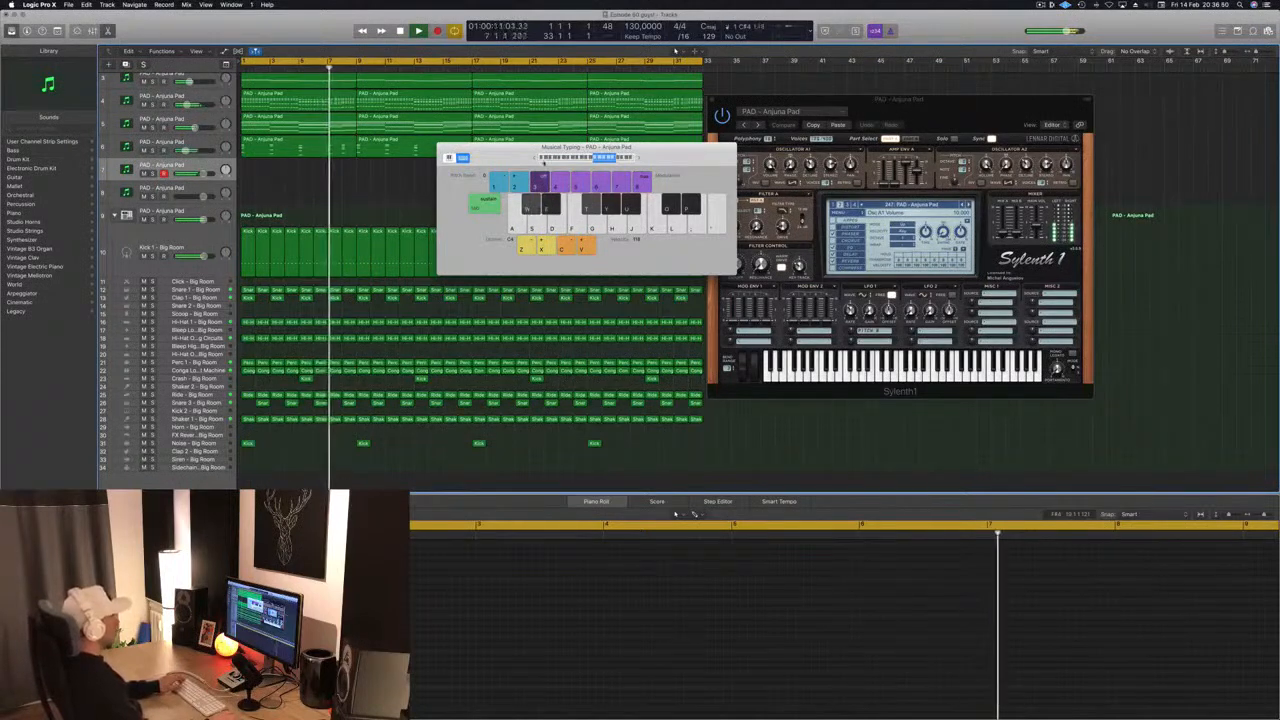
key("w")
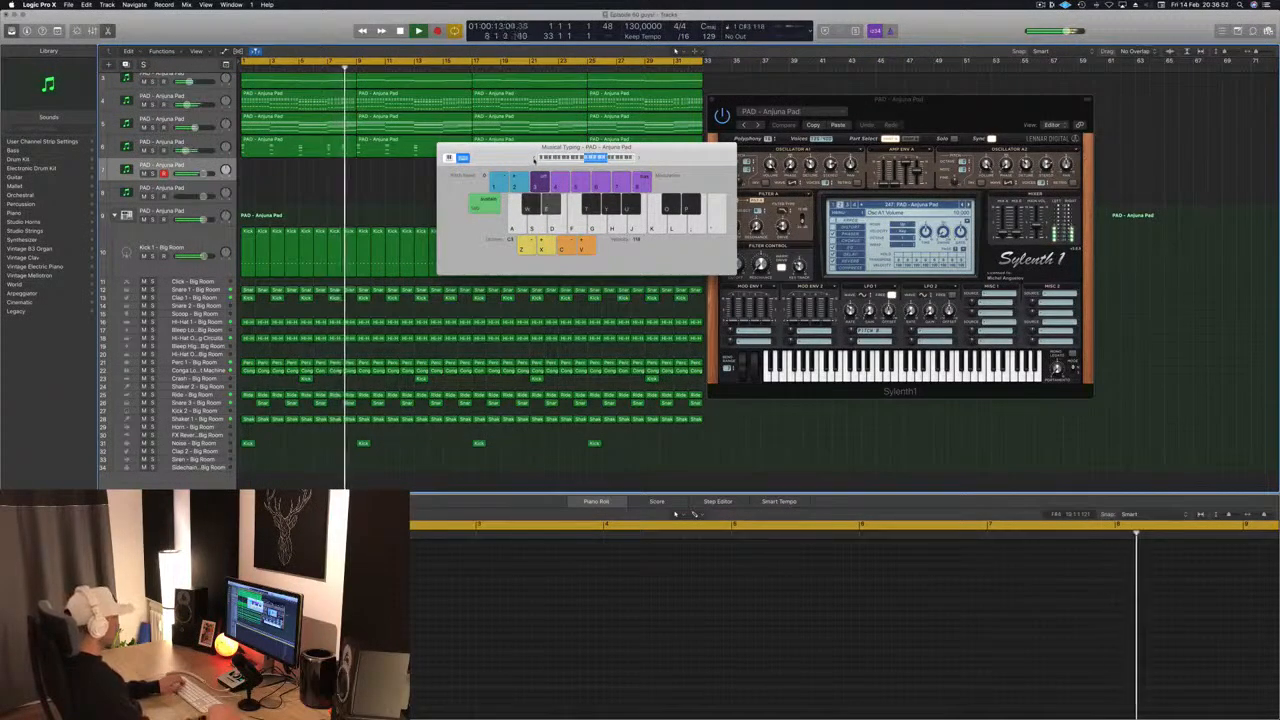
key("i")
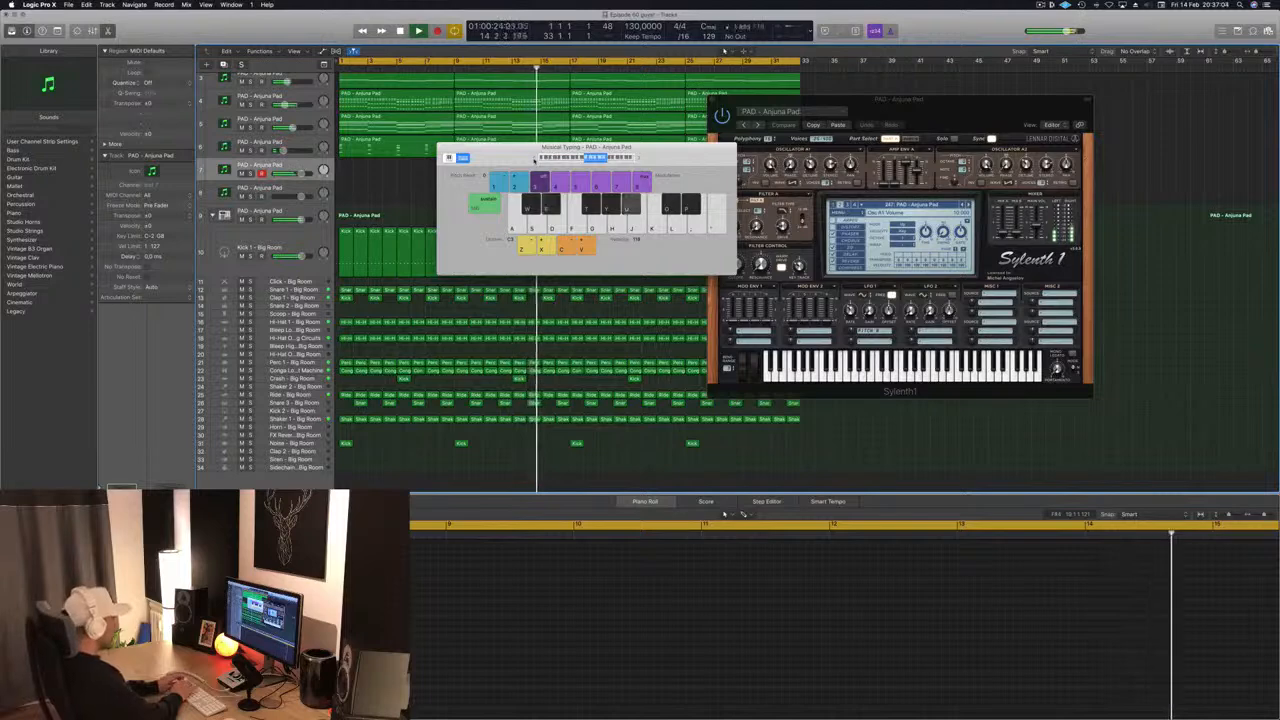
- Record a Sylenth1 melody with Musical Typing on pad track 7 from bar 17 to the end of the 32-bar cycle
key("r")
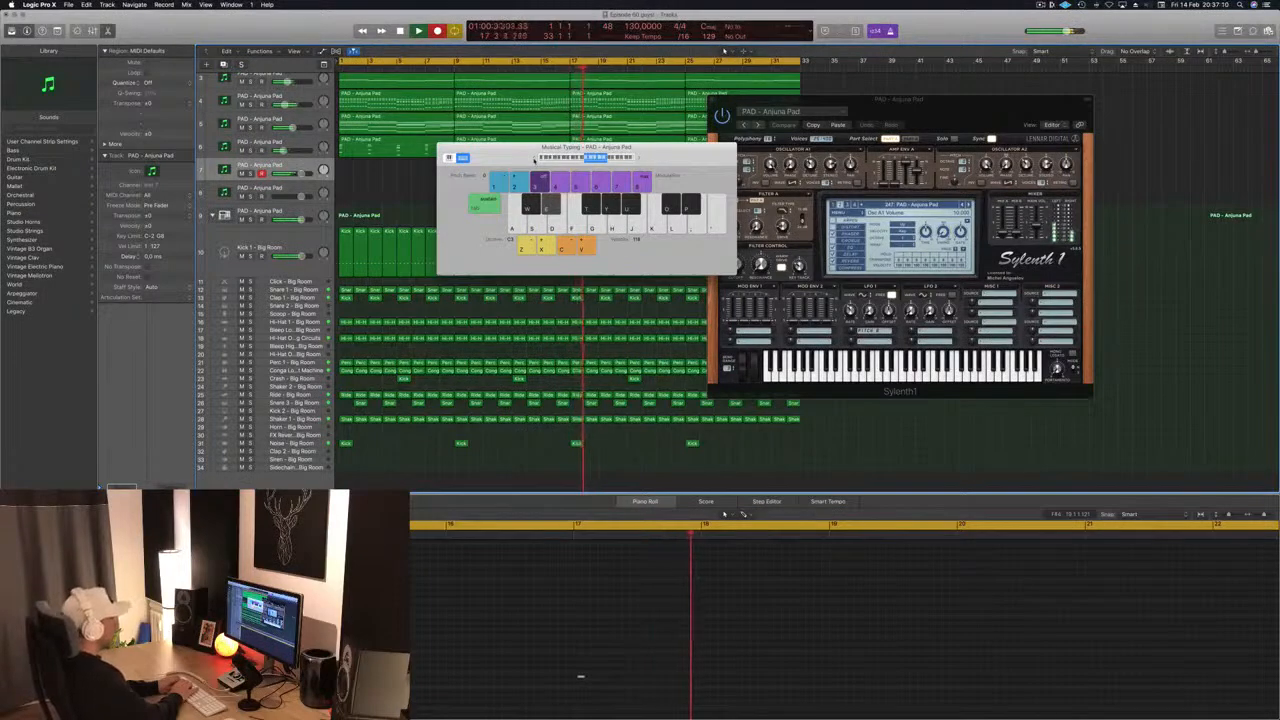
key("u")
key("y")
key("e")
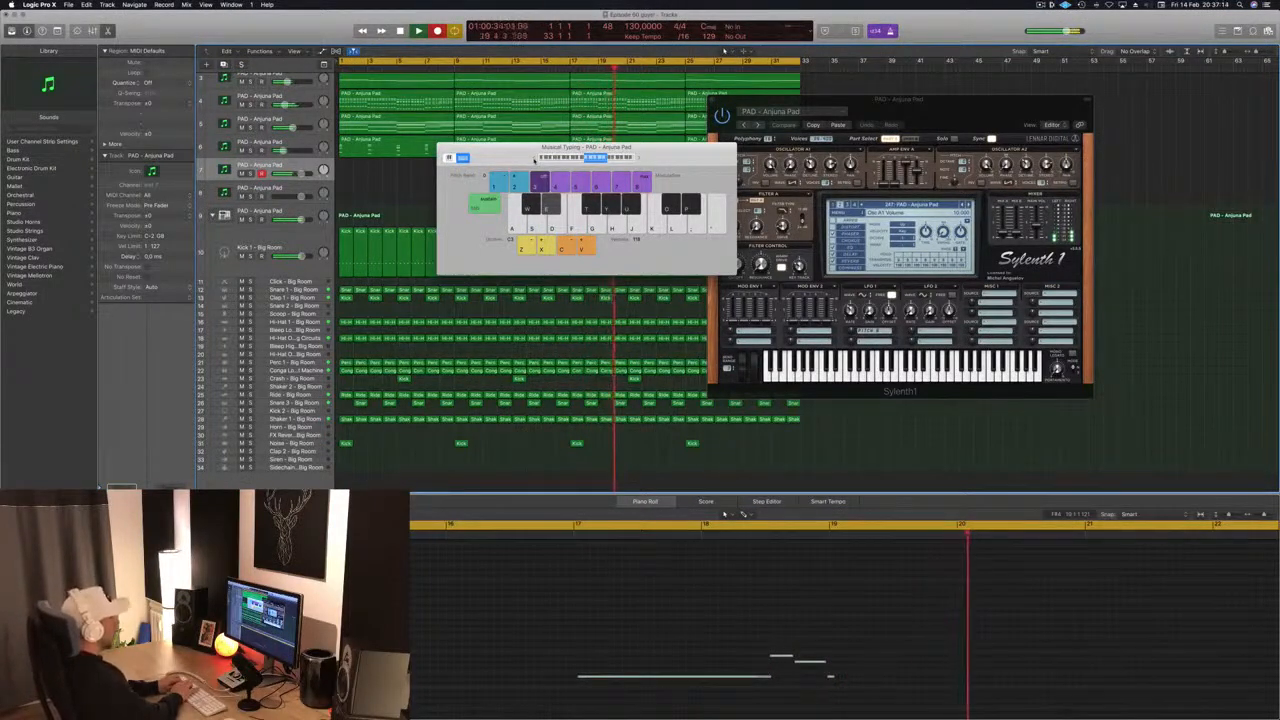
key("u")
key("y")
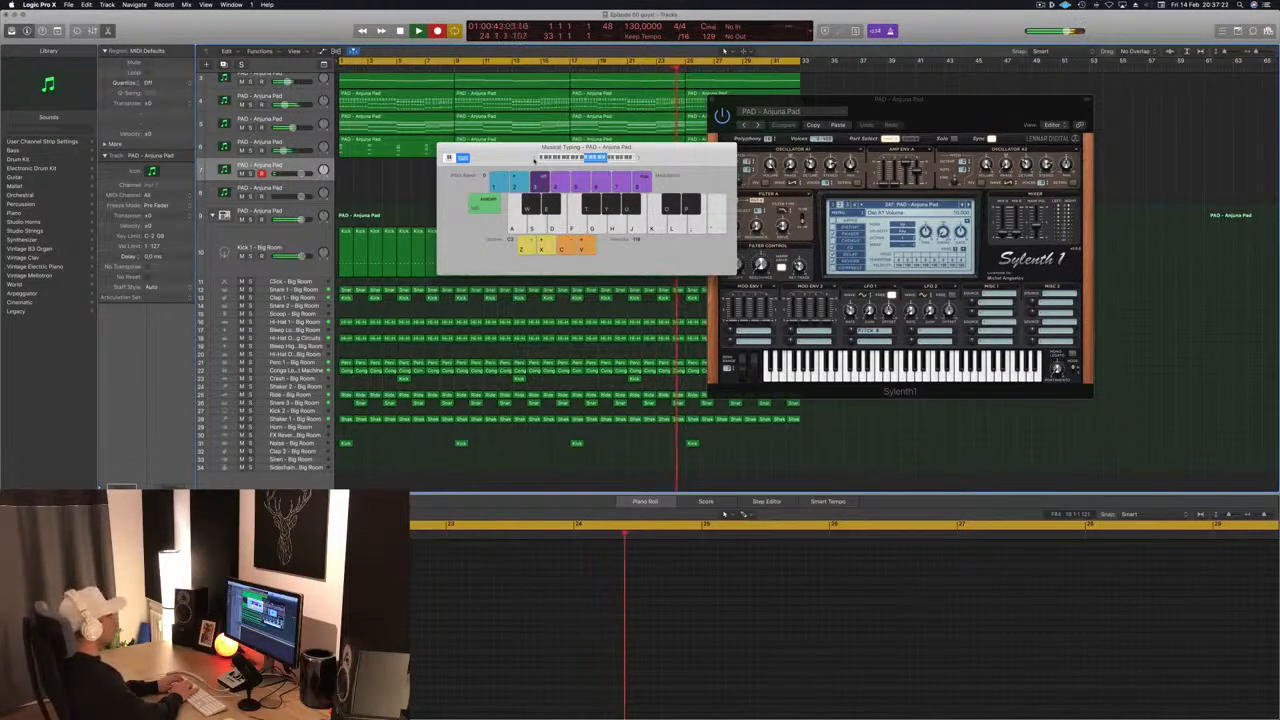
key("e")
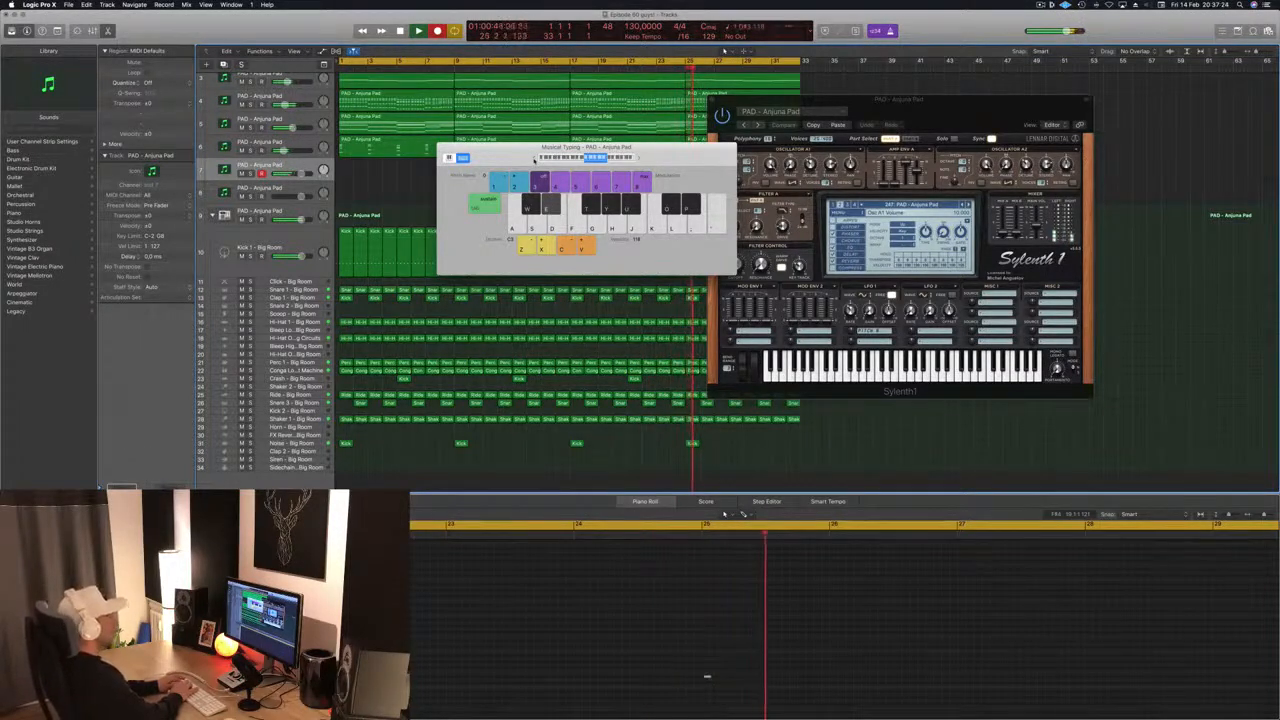
key("u")
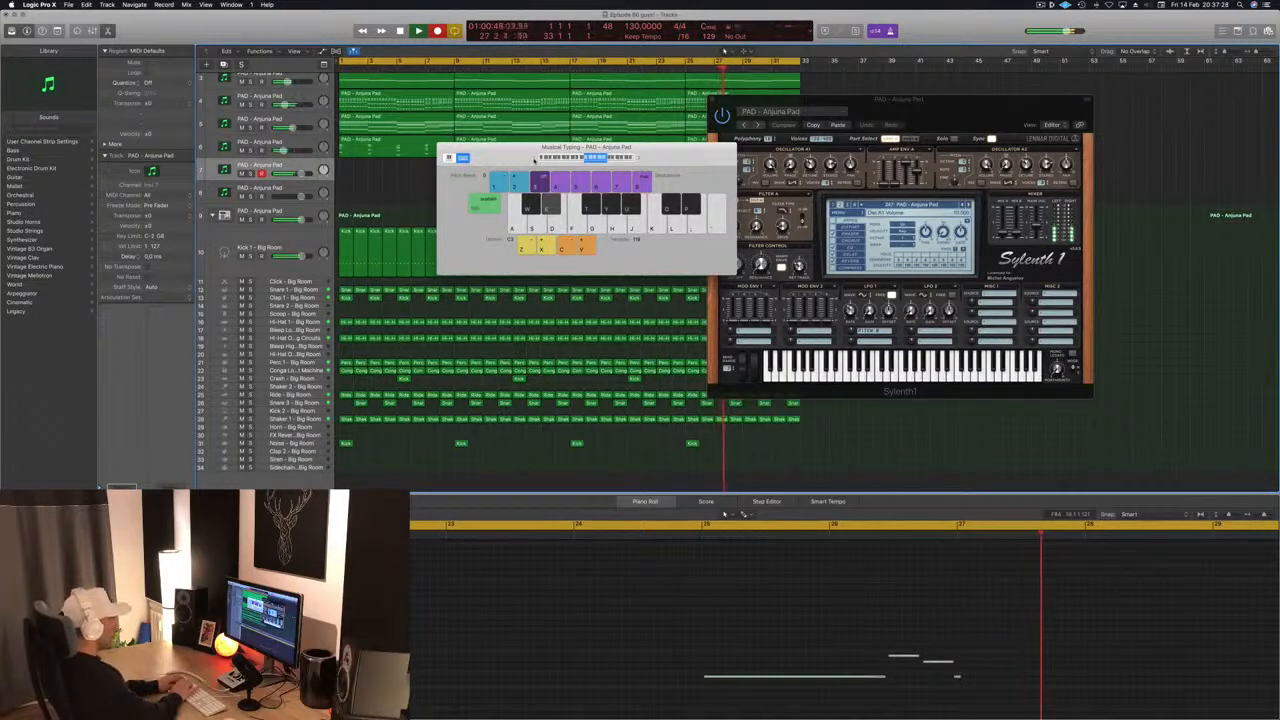
key("t")
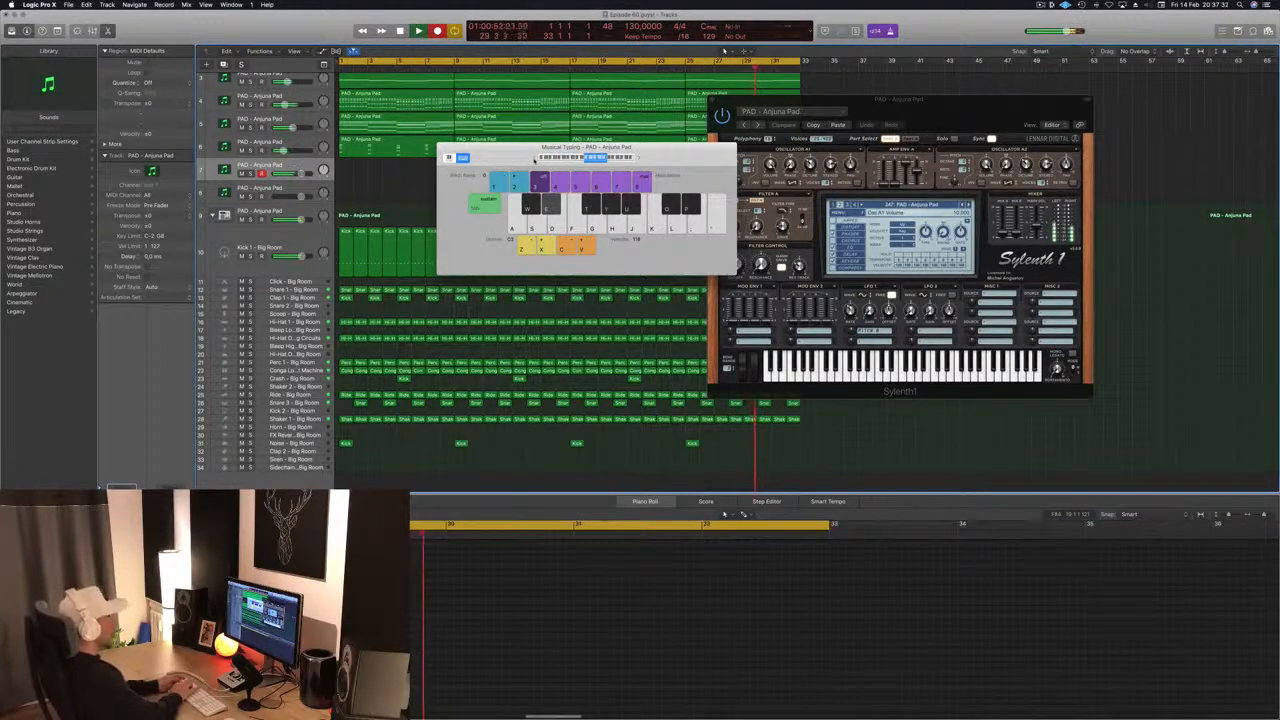
key("u")
key("y")
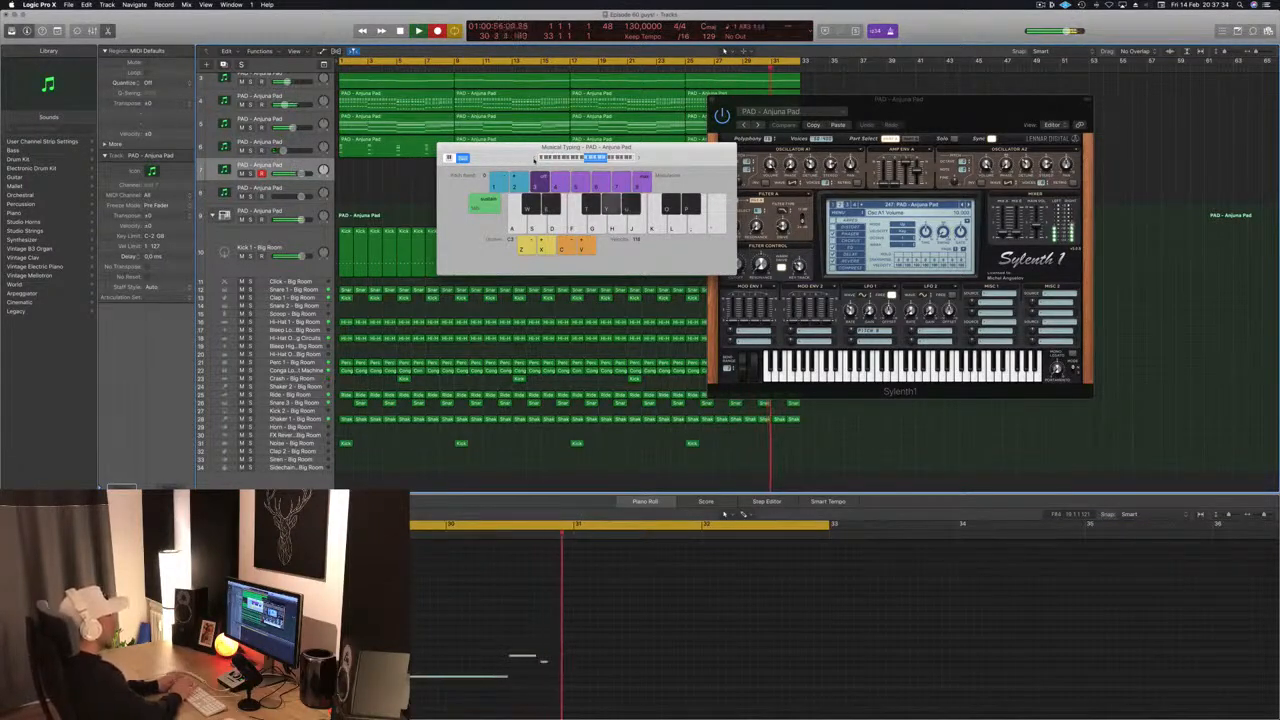
key("e")
key("w")
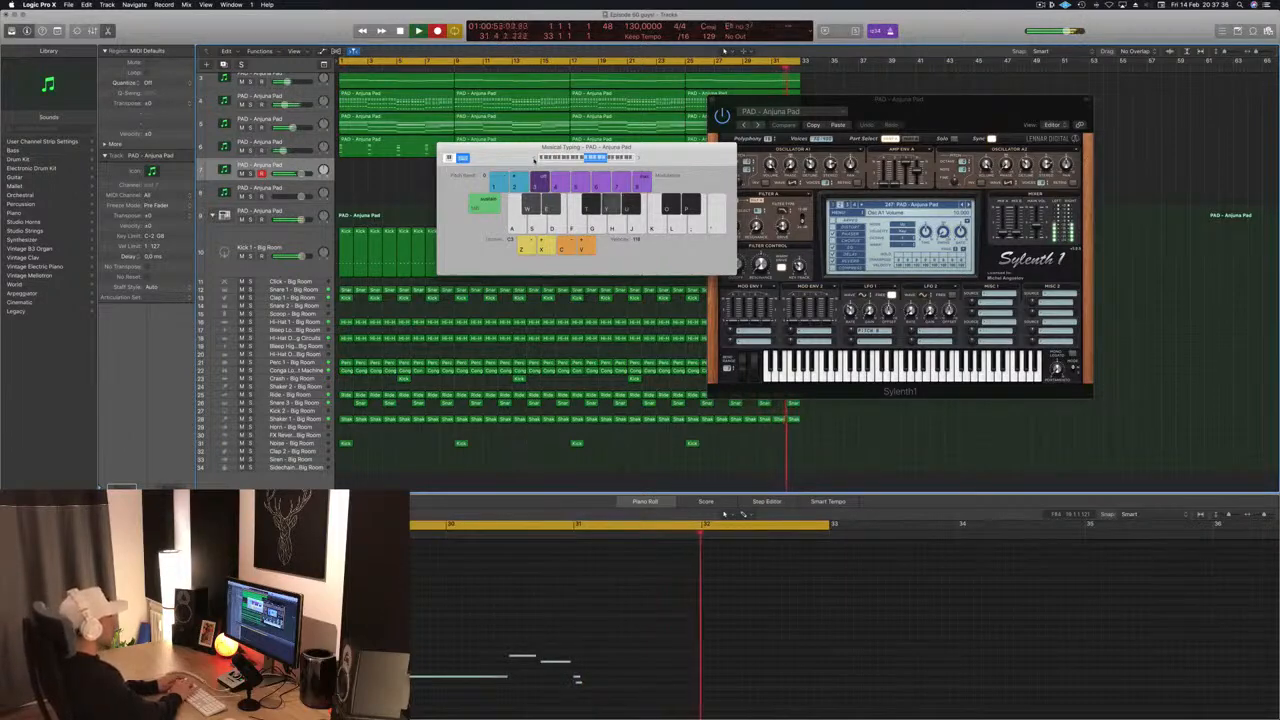
key("y")
key("t")
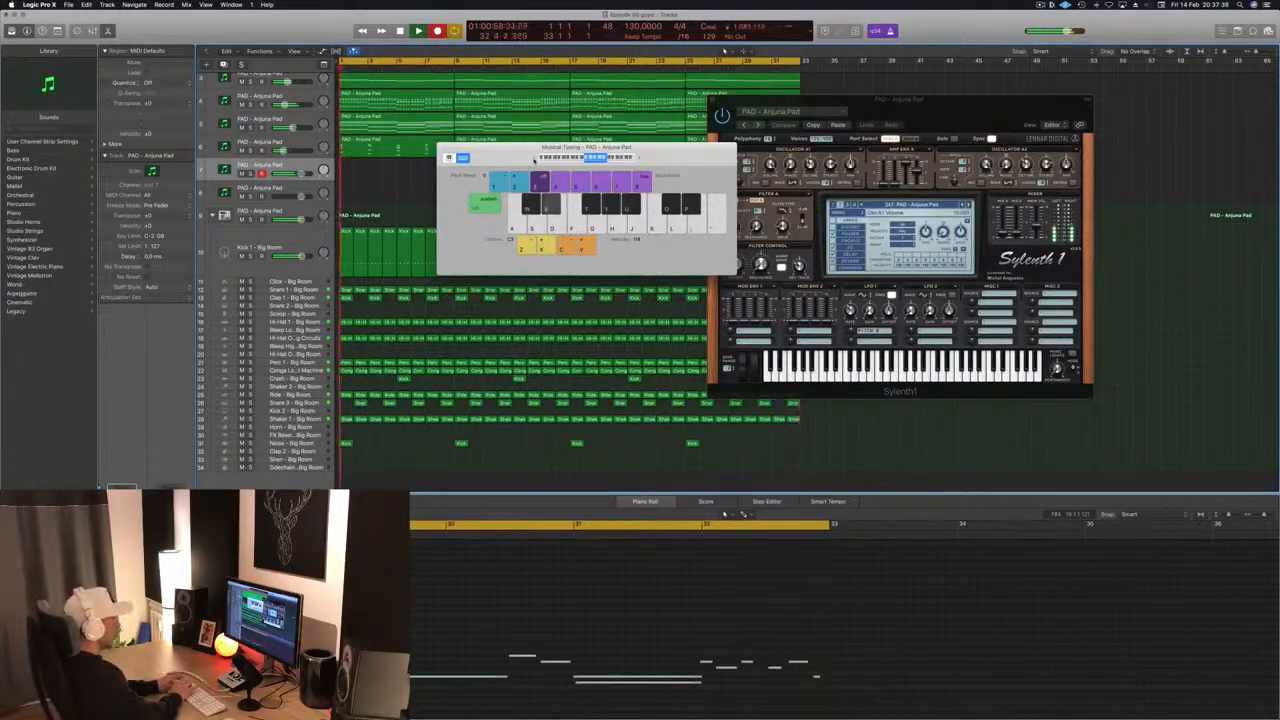
key("space")
- Split the recorded region on pad track 7 at bar 25, delete its first half and move the second half to bar 1
key("space")
left_click_drag(695, 148, 1237, 118)
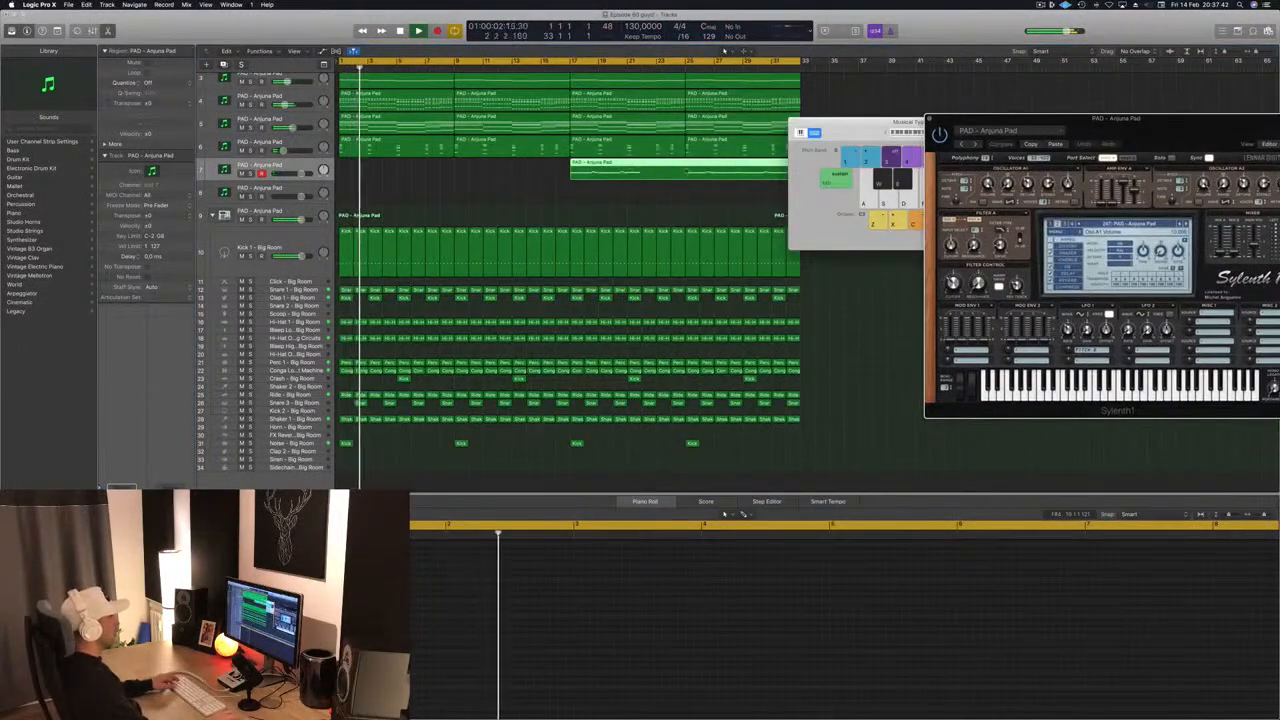
left_click(684, 171, "super")
double_click(684, 171, "super")
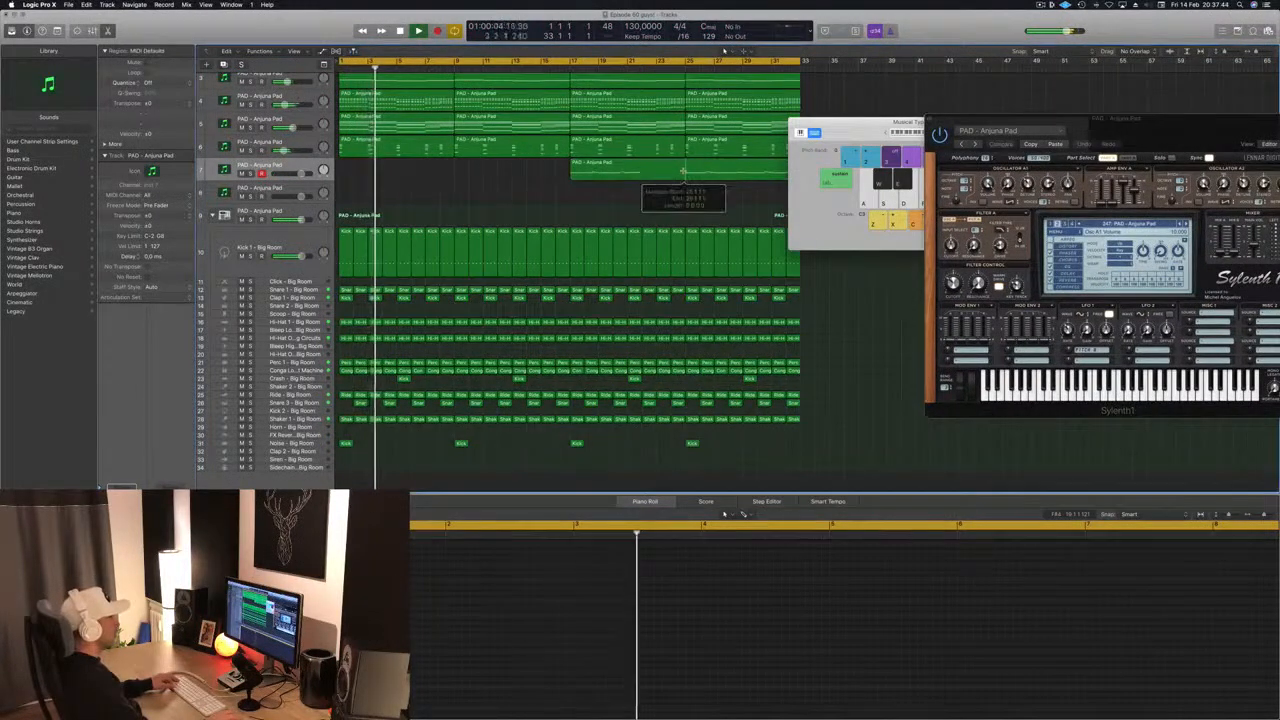
left_click(682, 171)
key("Delete")
key("space")
left_click_drag(693, 171, 318, 166)
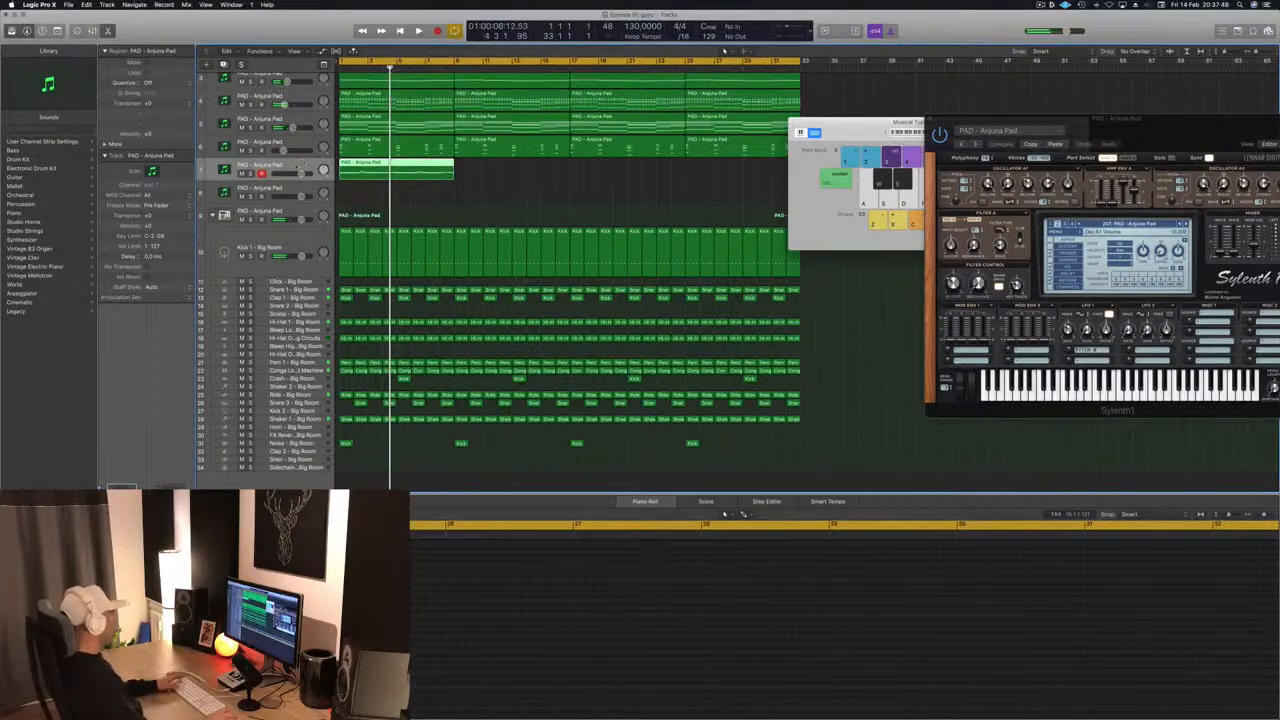
- Quantize the notes of the melody region at bar 1 to 1/16 Note and listen to it from the start
key("Return")
key("space")
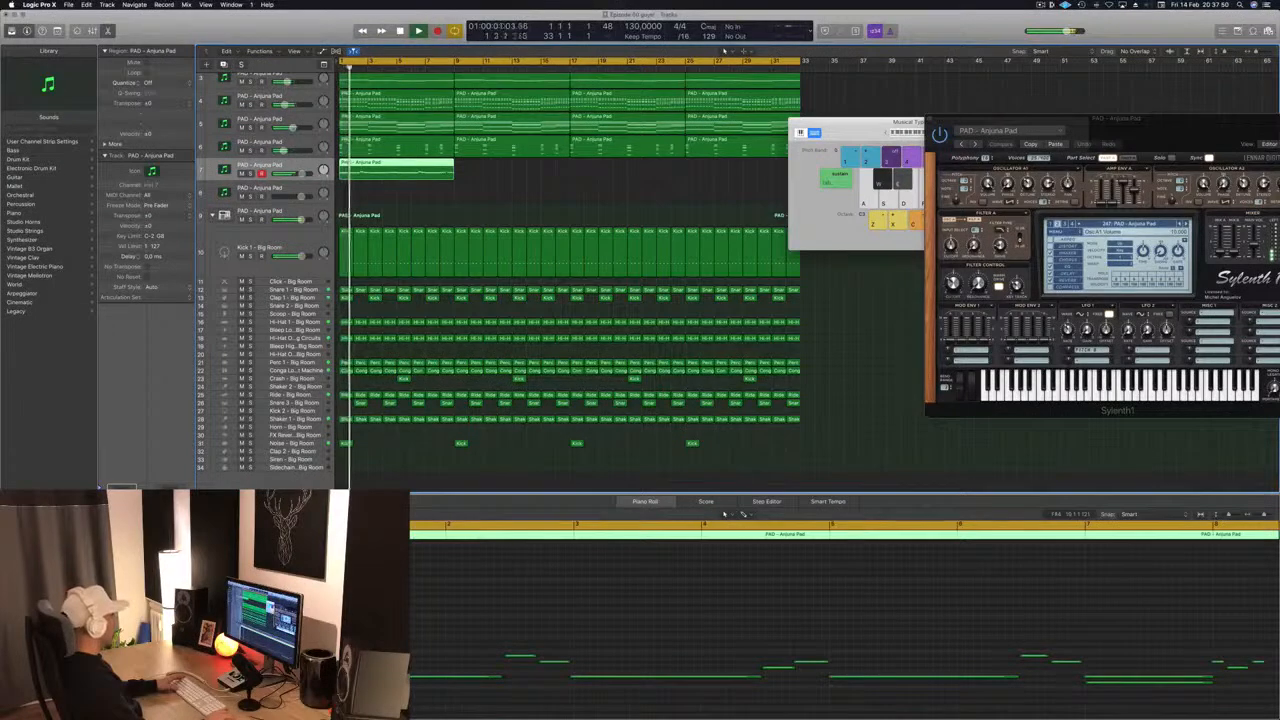
left_click_drag(1175, 149, 885, 62)
key("space")
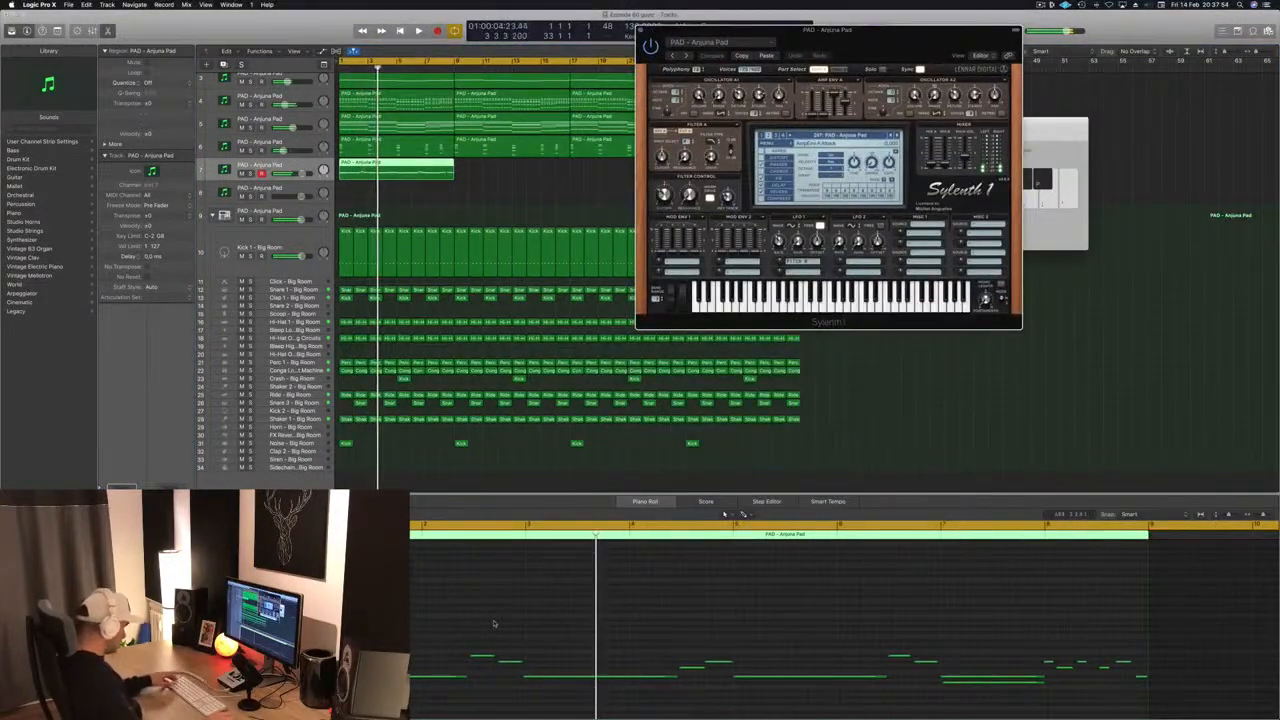
left_click(482, 634)
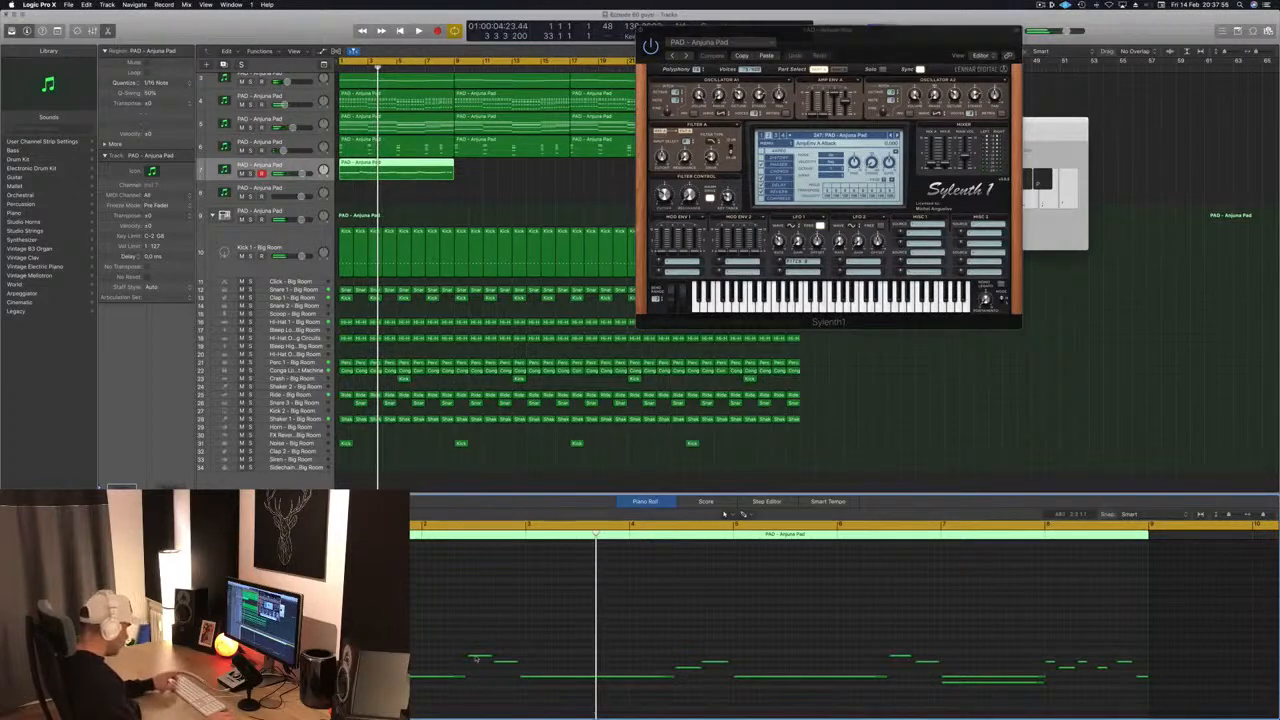
key("Return")
key("space")
key("space")
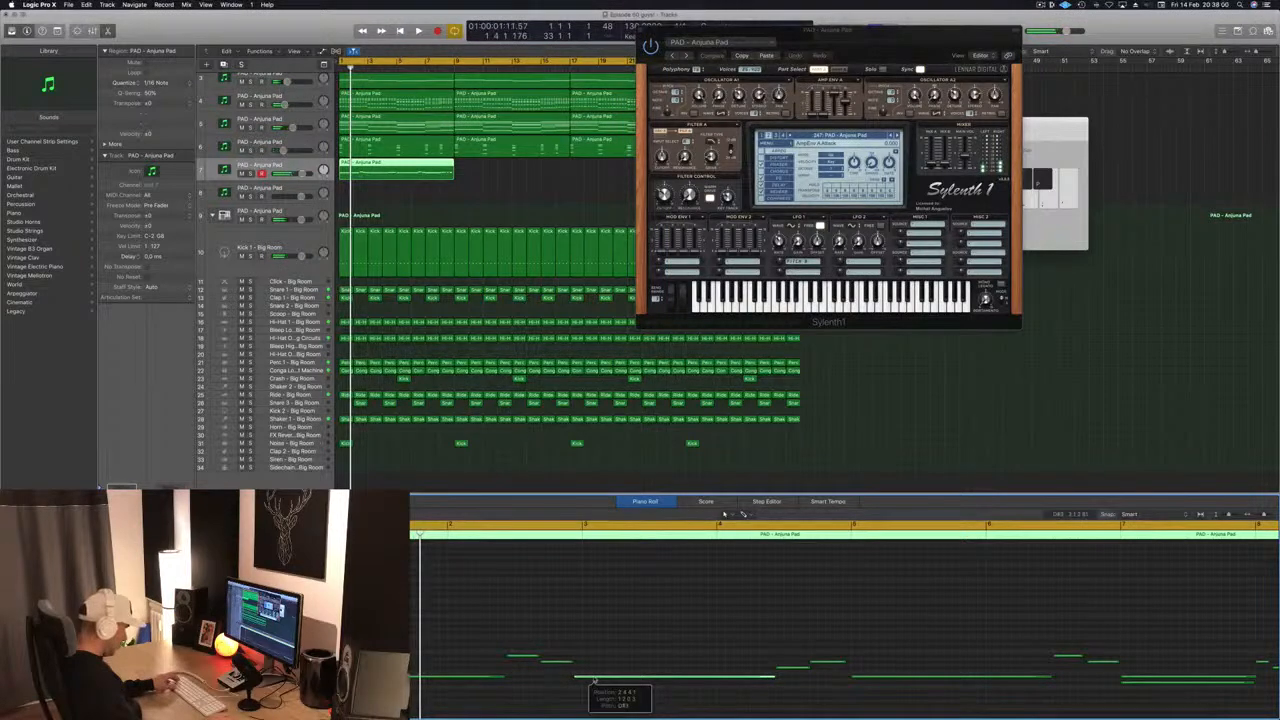
- Shift the melody notes of bars 2 to 4 a sixteenth later and lengthen the preceding long note to meet them
left_click_drag(517, 637, 843, 690)
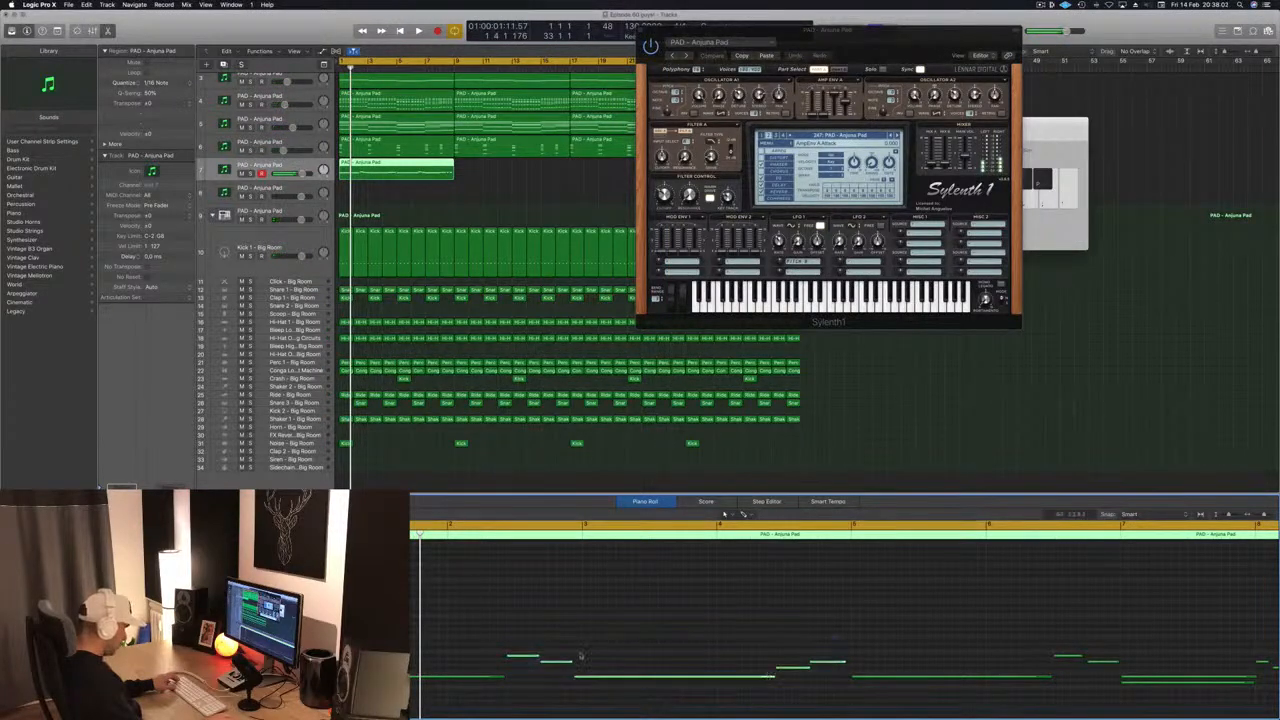
left_click_drag(530, 650, 824, 696)
left_click_drag(652, 679, 597, 667)
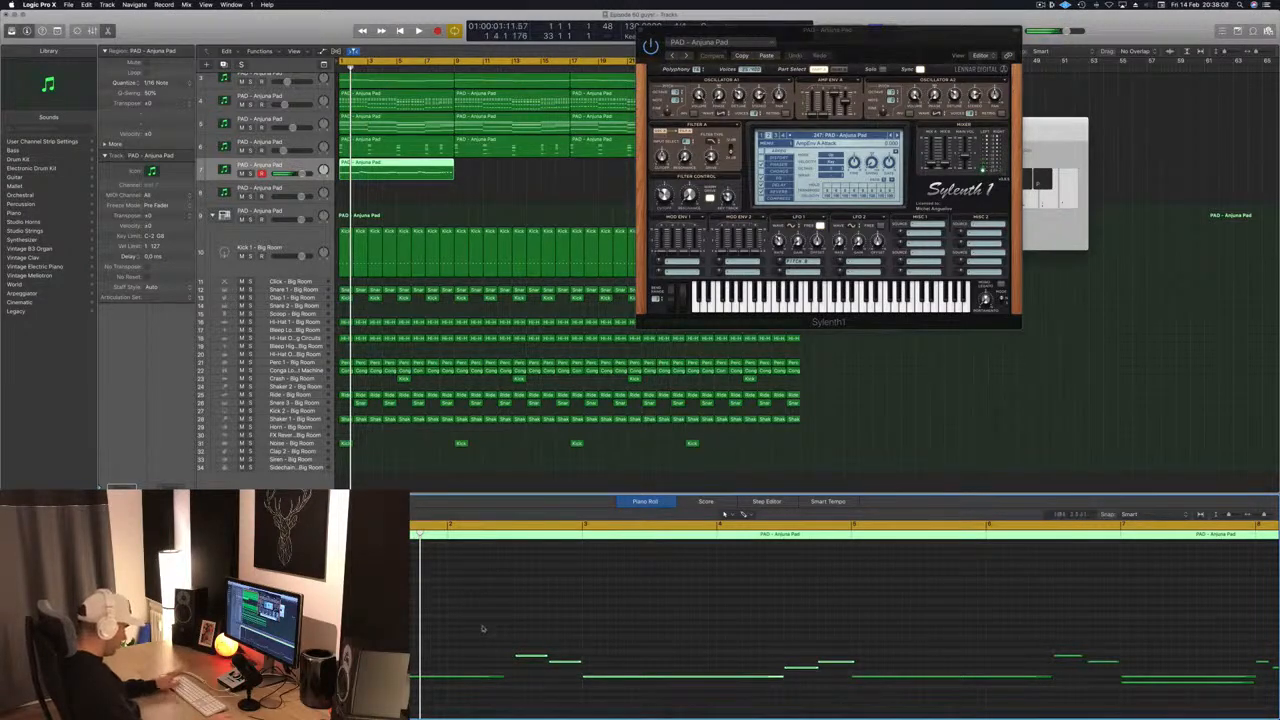
left_click_drag(503, 676, 512, 677)
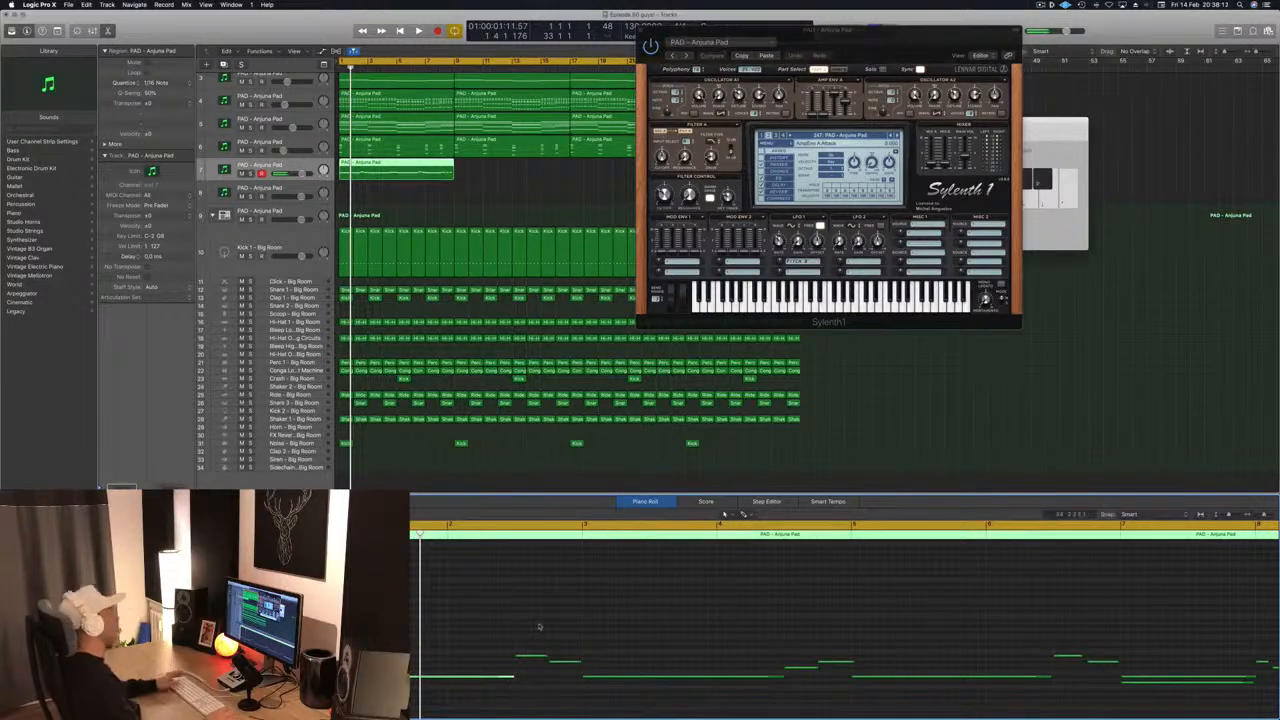
- Play the melody back and adjust the filter control cutoff in the Sylenth1 of pad track 7
key("space")
key("super+Left")
key("super+Left")
key("super+Left")
key("super+Left")
key("super+Left")
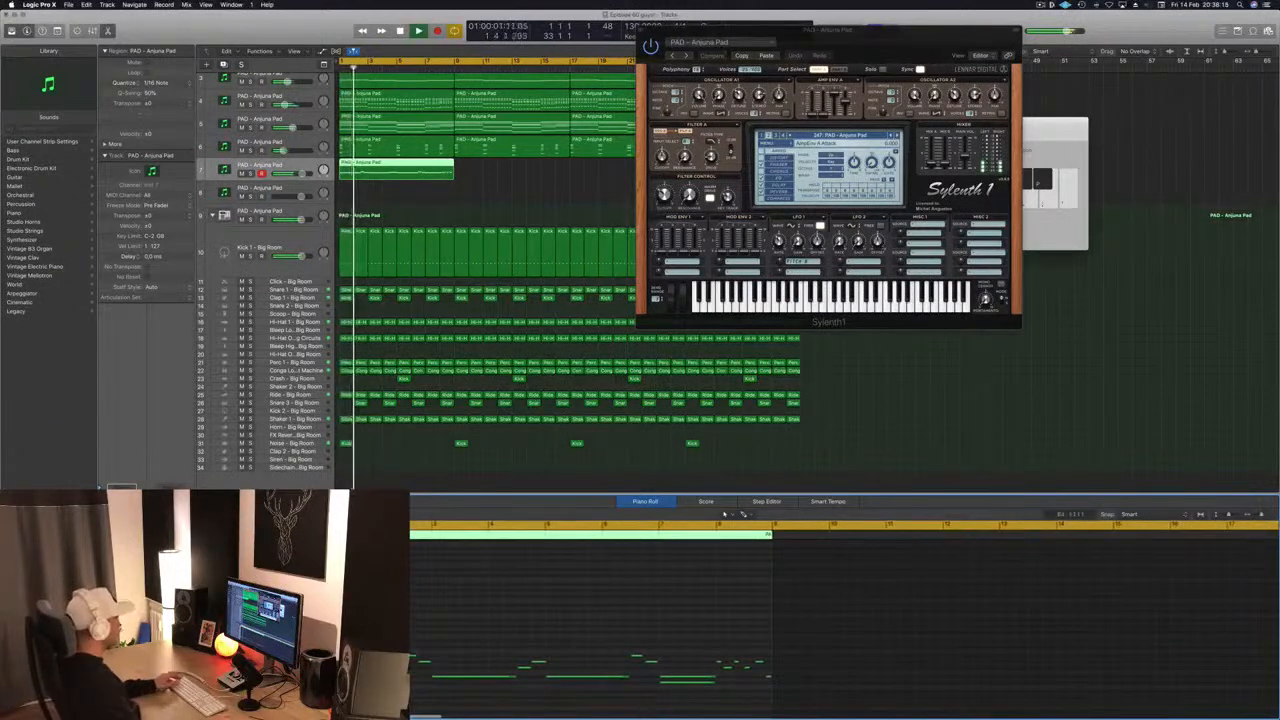
left_click_drag(936, 36, 1037, 120)
key("space")
key("space")
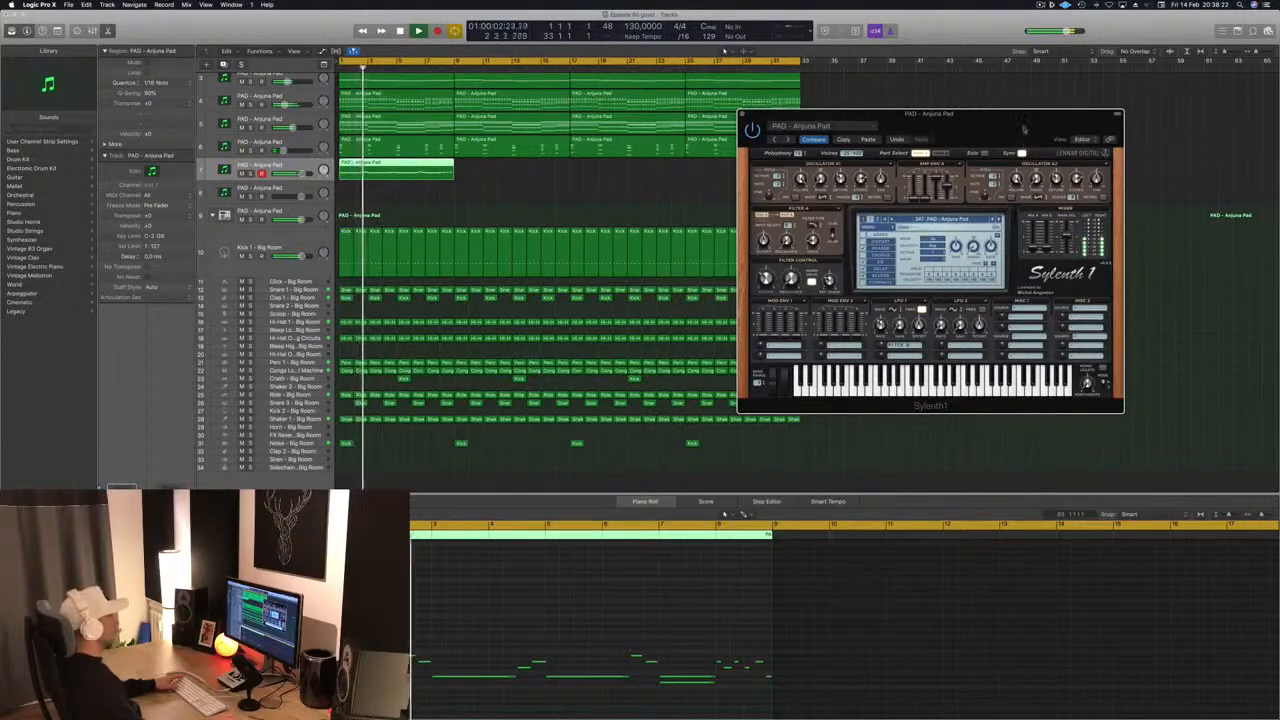
left_click_drag(997, 124, 954, 125)
key("space")
key("space")
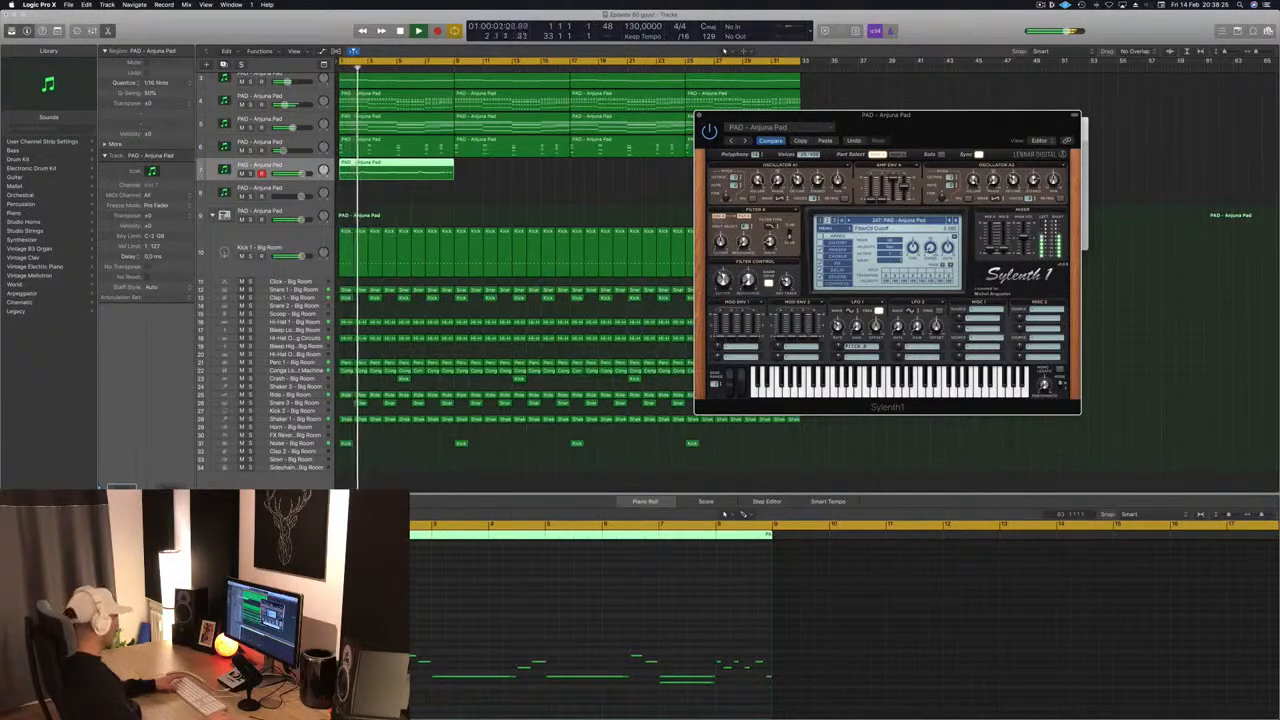
- Delete the lower of the two overlapping long notes at bar 7, replay the melody and deselect its region
left_click(720, 600)
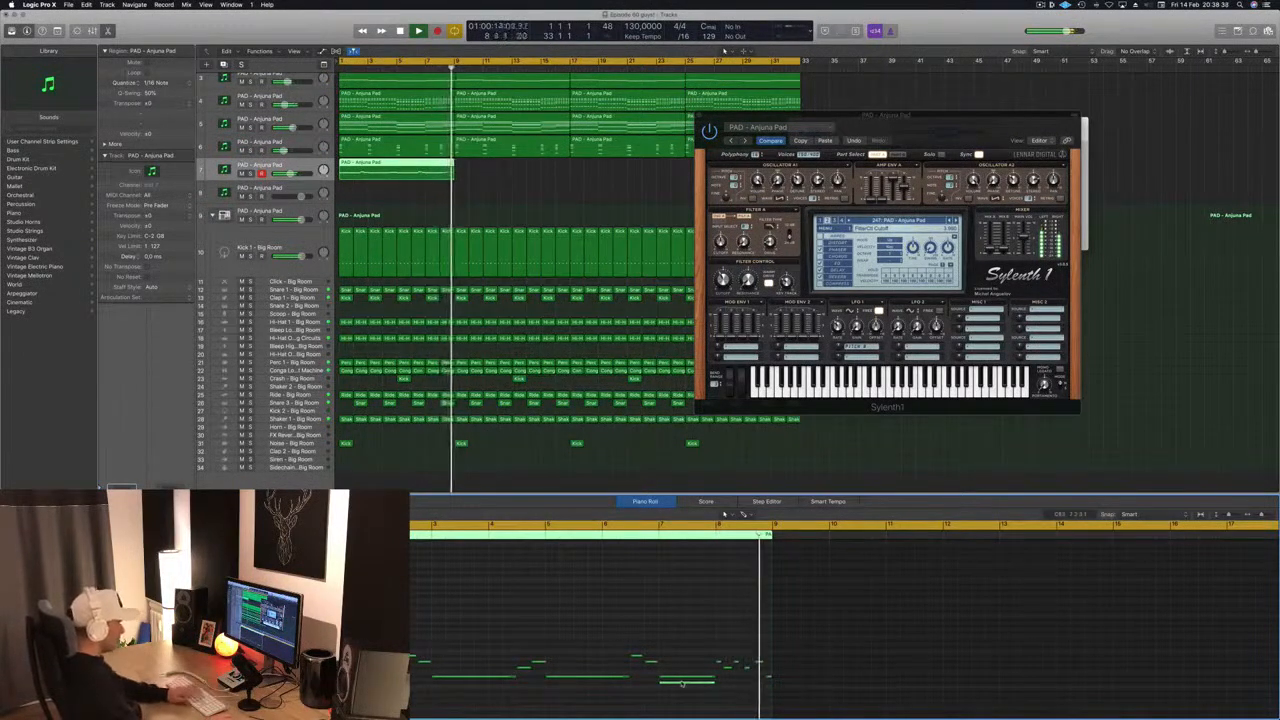
key("Return")
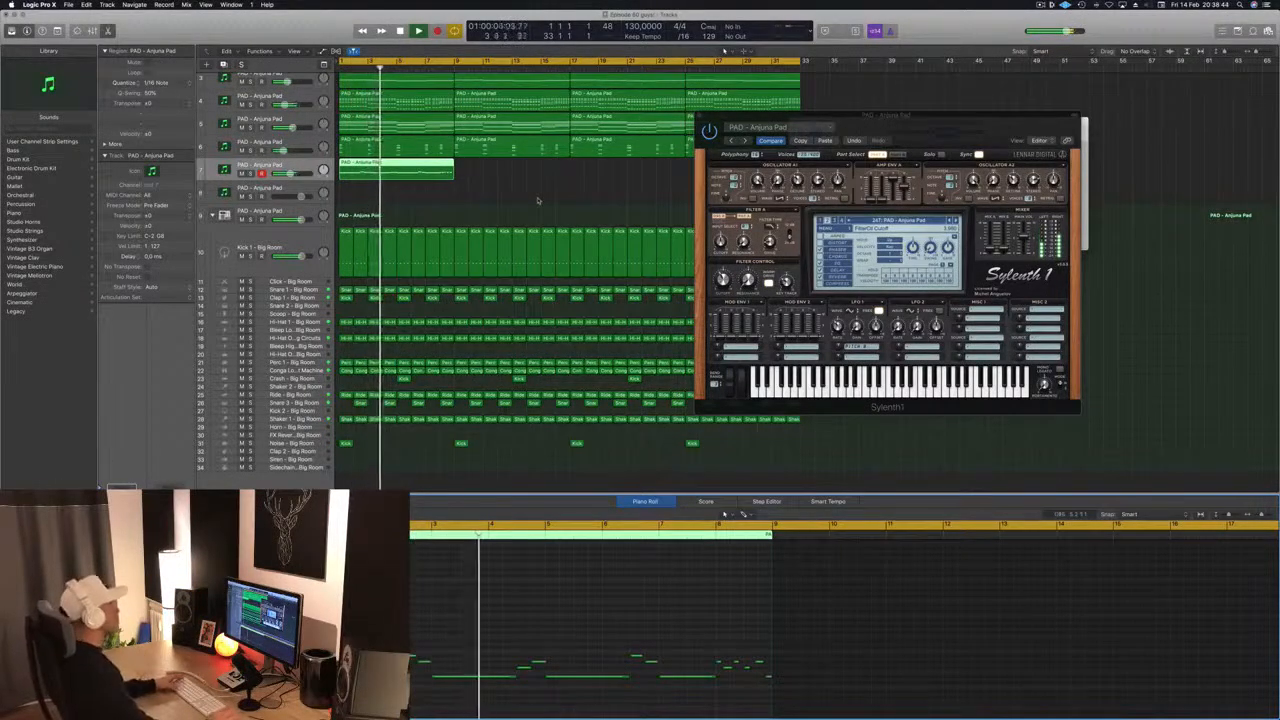
left_click_drag(923, 127, 1068, 88)
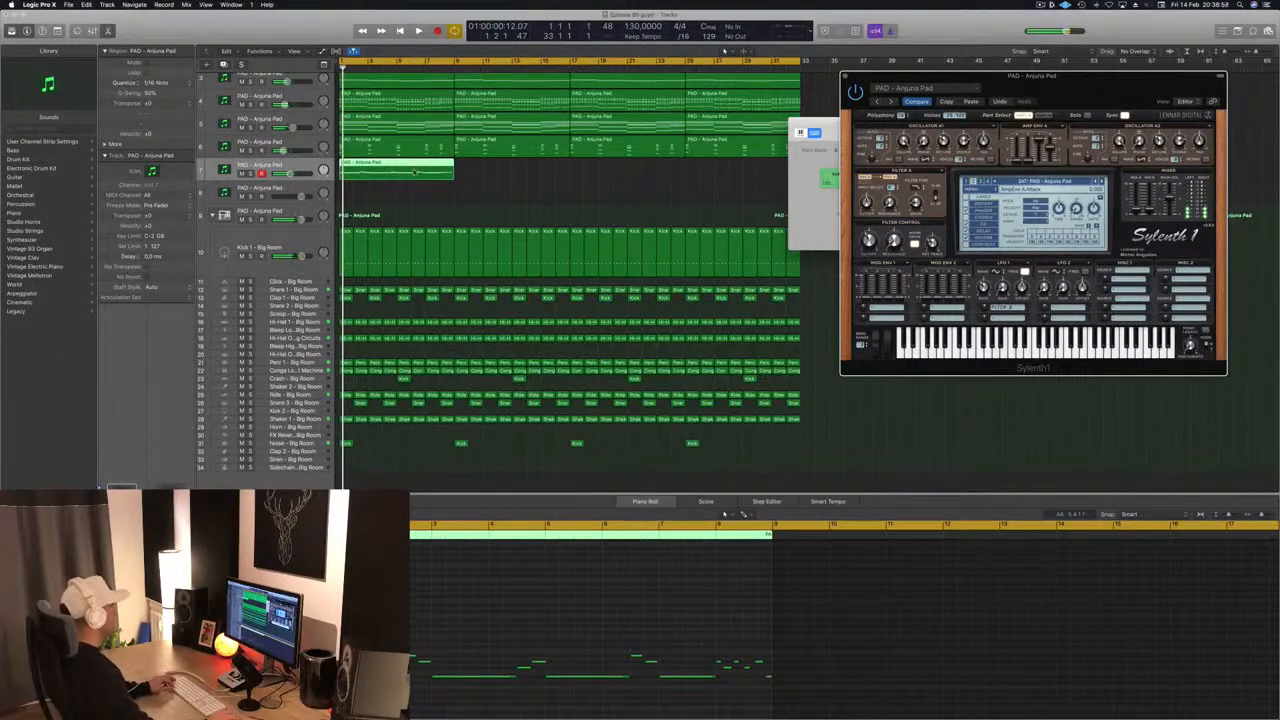
left_click(400, 199)
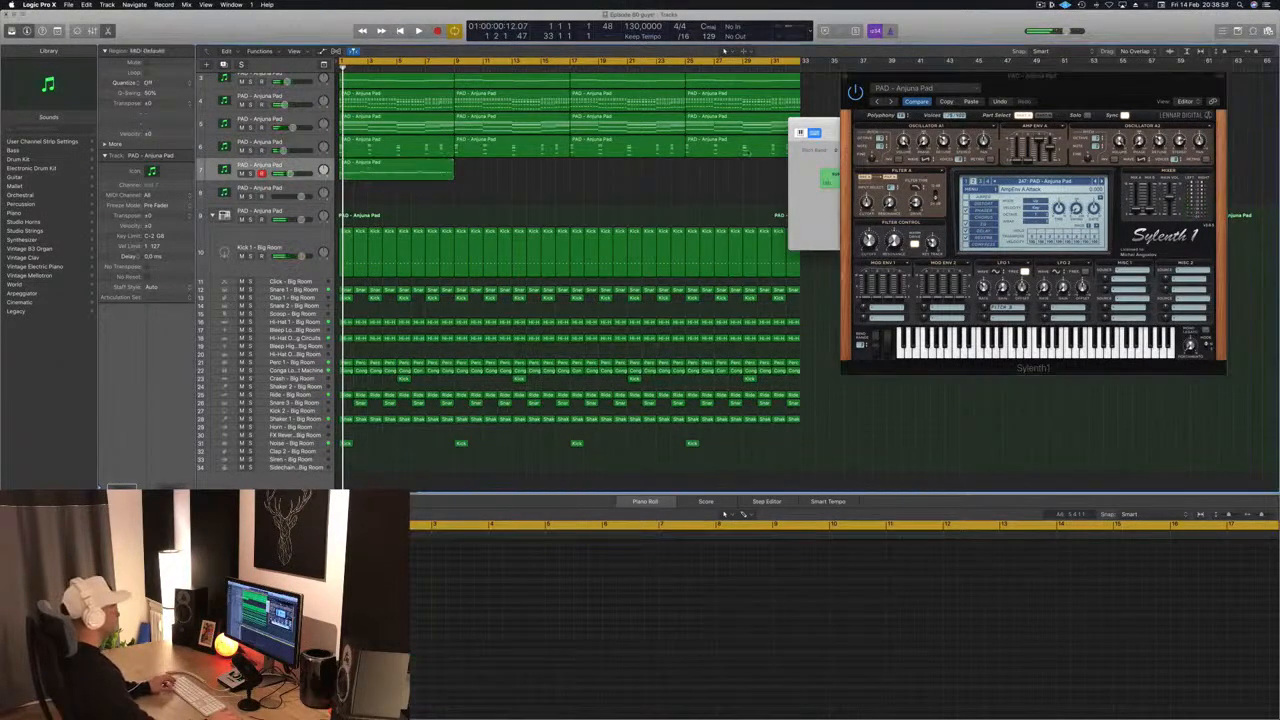
- Split the melody region on track 7 at bar 5 and delete its second half
left_click(396, 172)
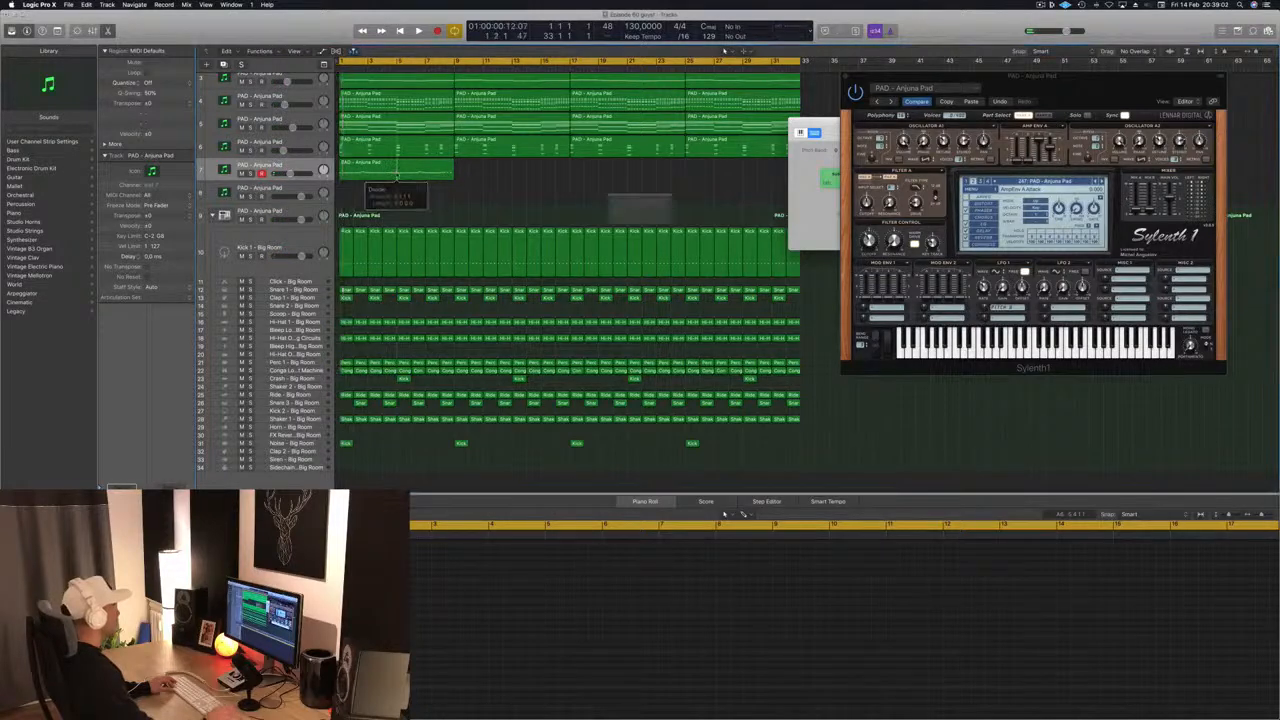
left_click(692, 238)
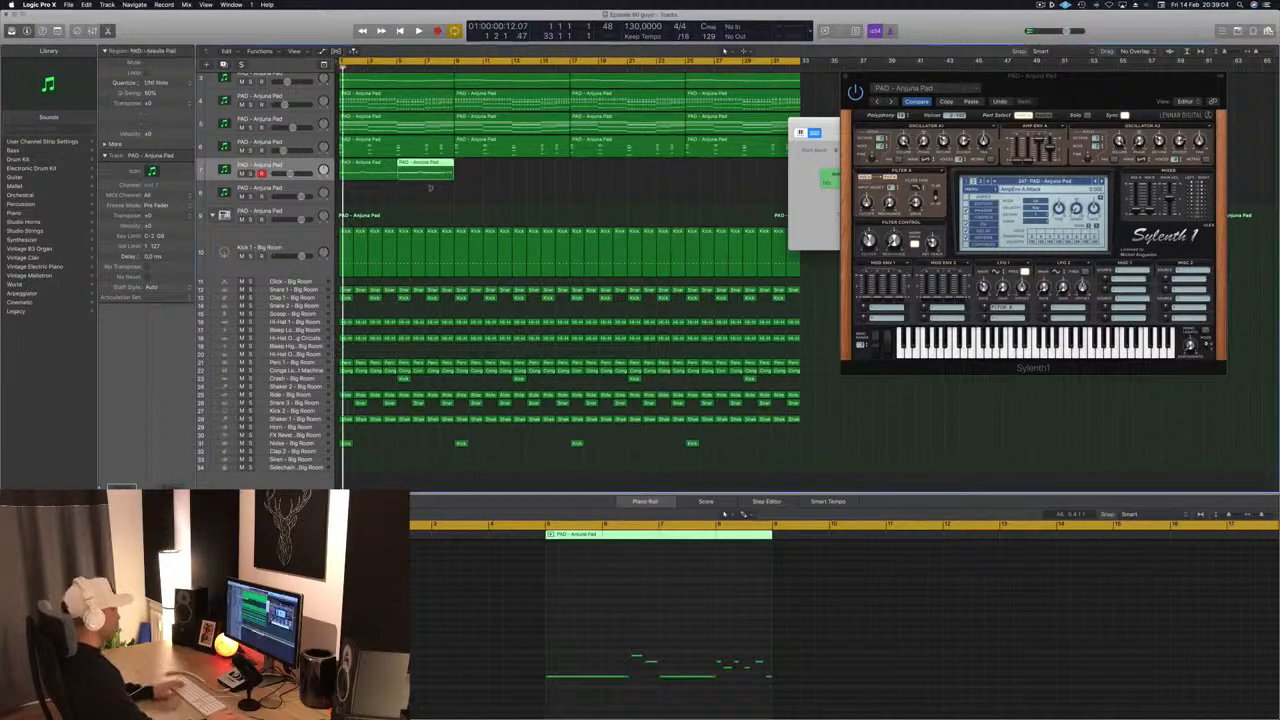
key("Delete")
- Trim the last melody note to the region's end at bar 5 and copy the four-bar region to bar 5
left_click(358, 174)
key("space")
scroll(527, 678, "right", 3)
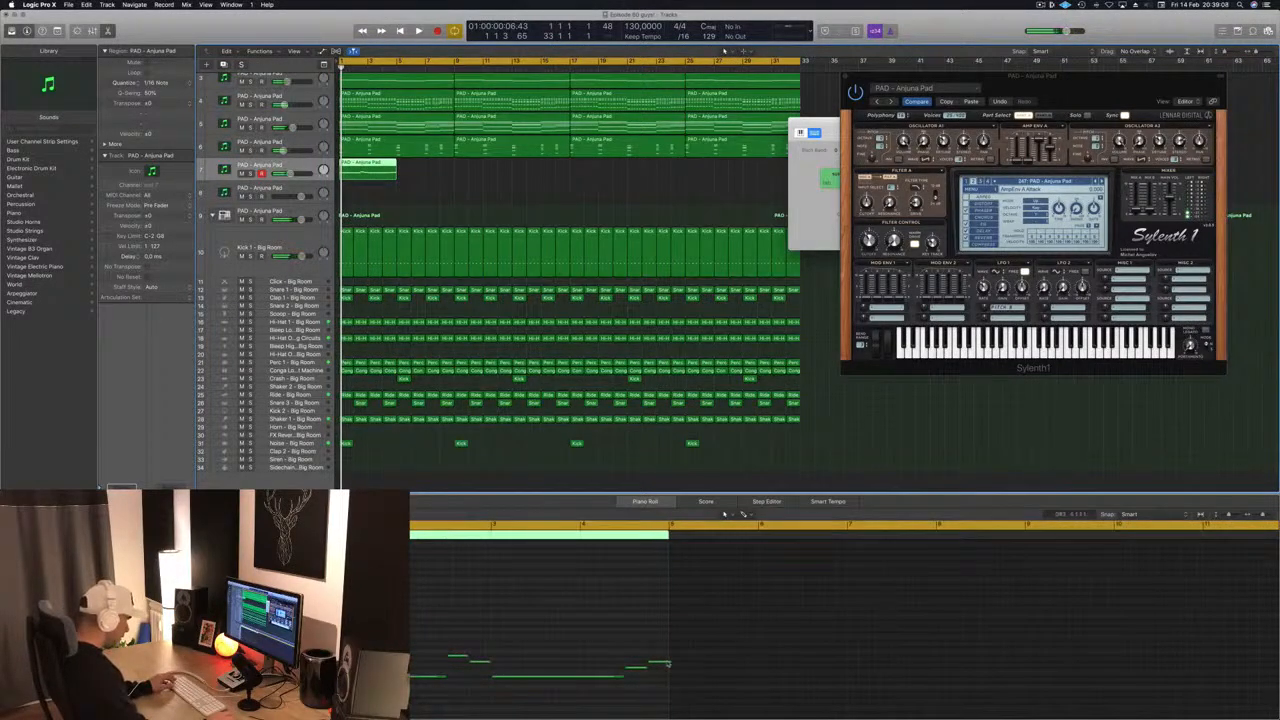
left_click_drag(668, 661, 668, 661)
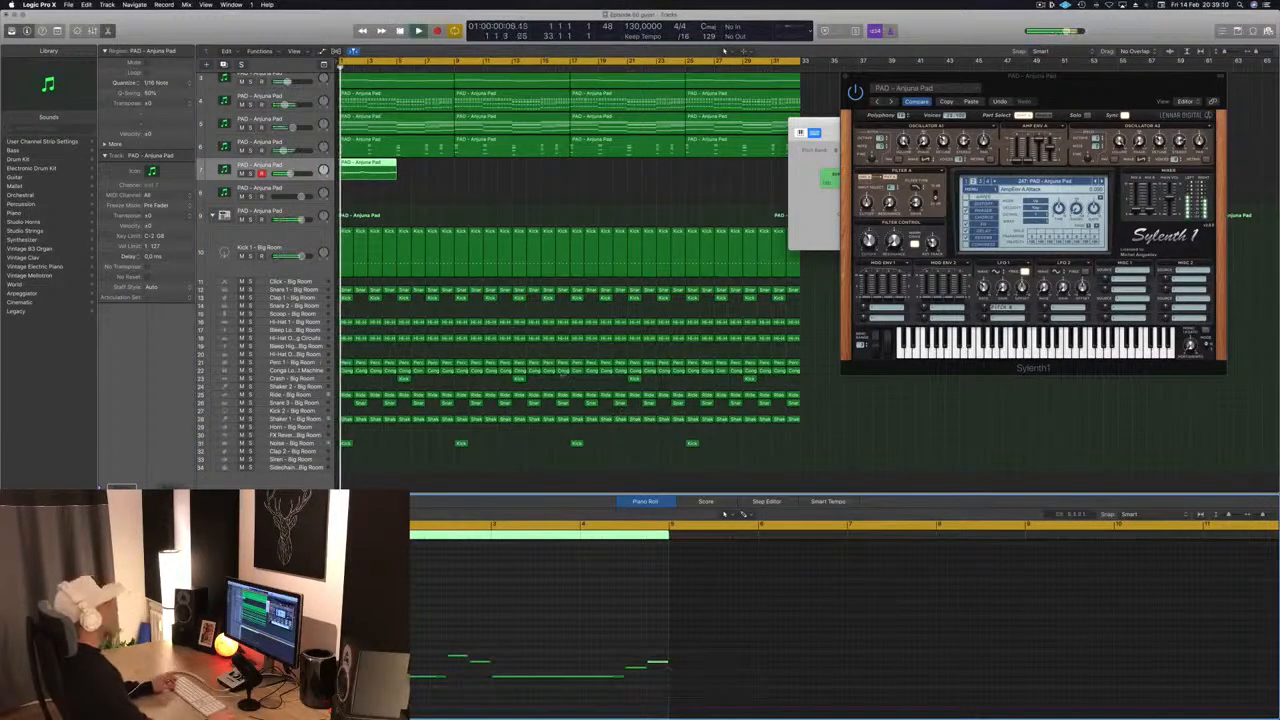
left_click_drag(372, 167, 429, 168)
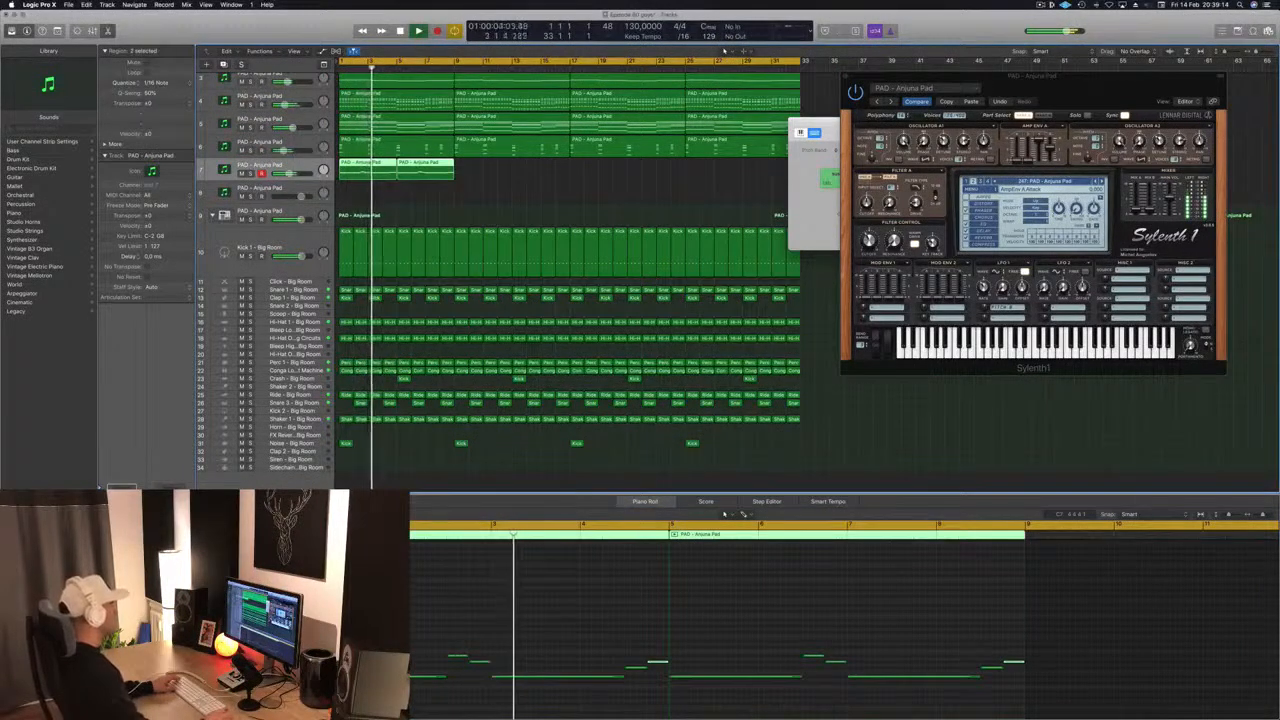
- Listen to the repeated four-bar melody from the start while repositioning the Sylenth1 window
left_click_drag(1097, 80, 836, 228)
key("Return")
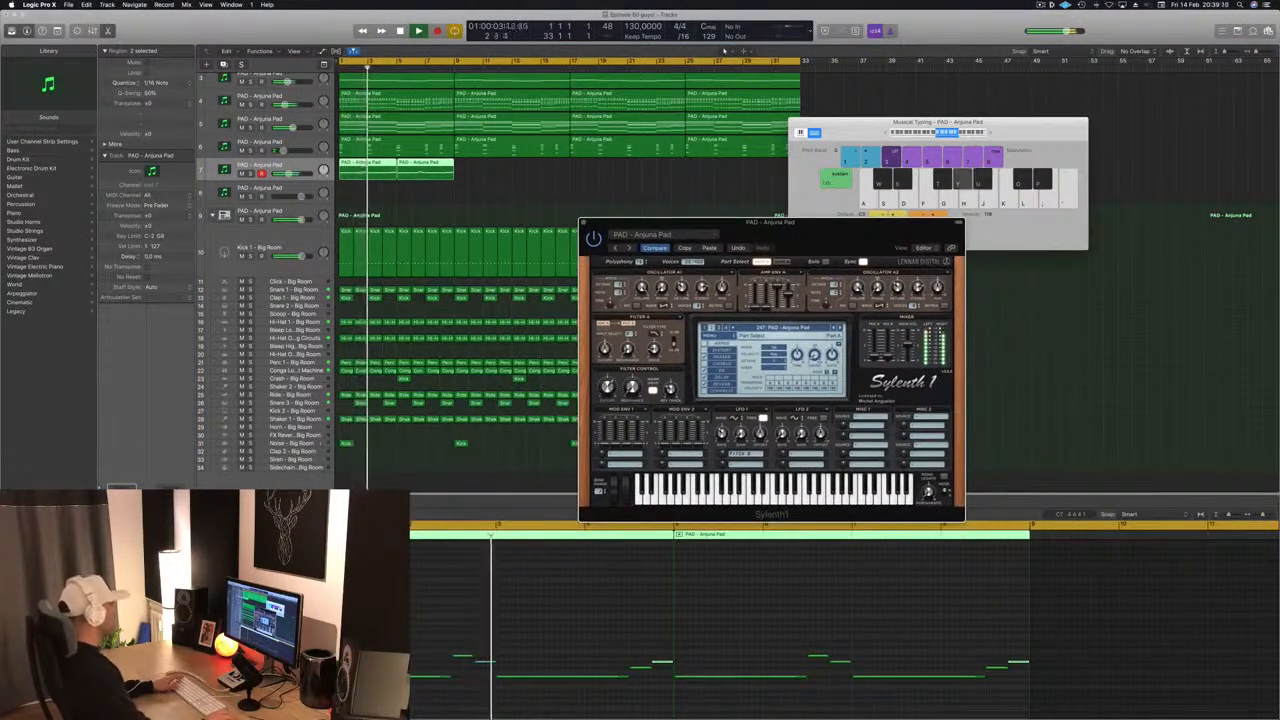
left_click_drag(735, 223, 747, 217)
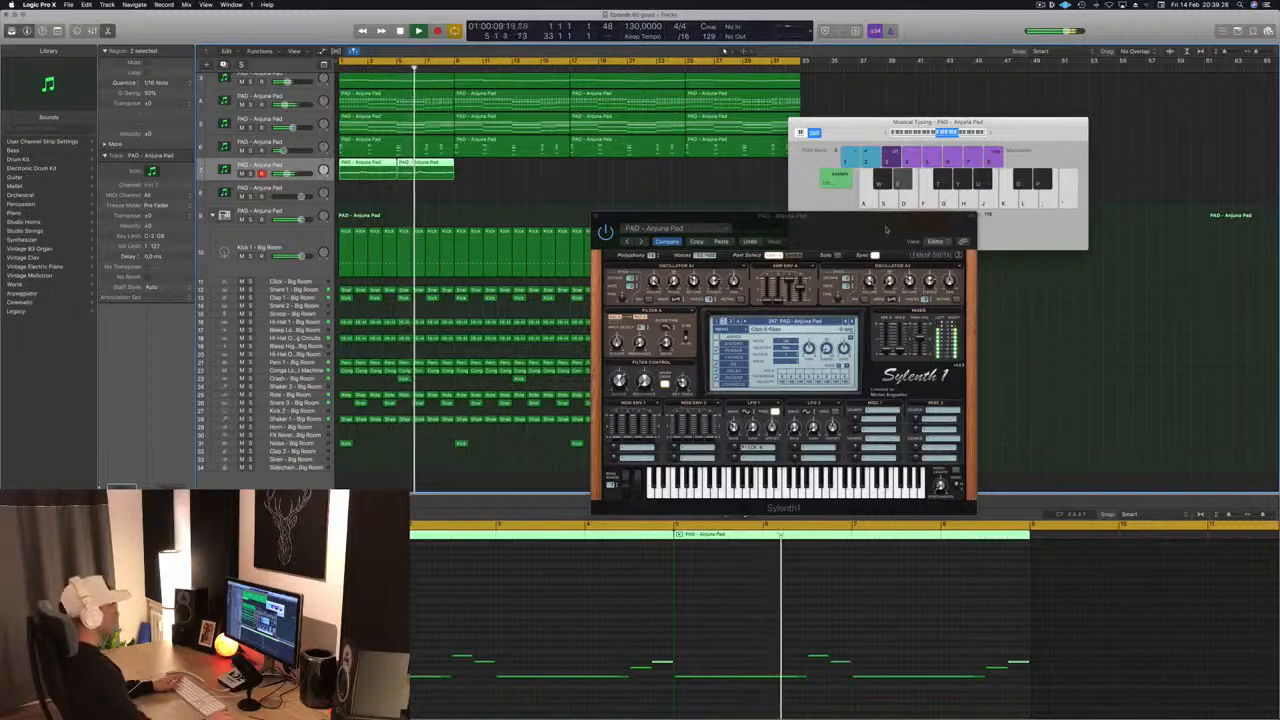
left_click_drag(845, 227, 972, 118)
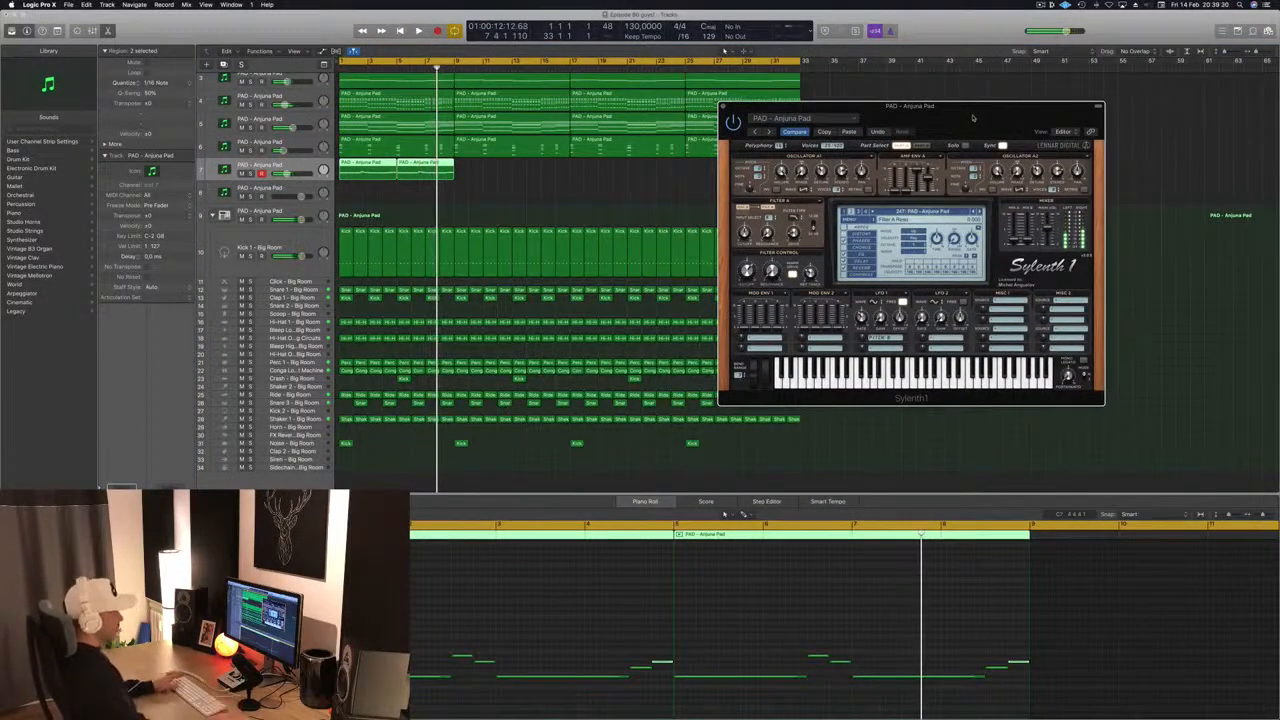
key("Return")
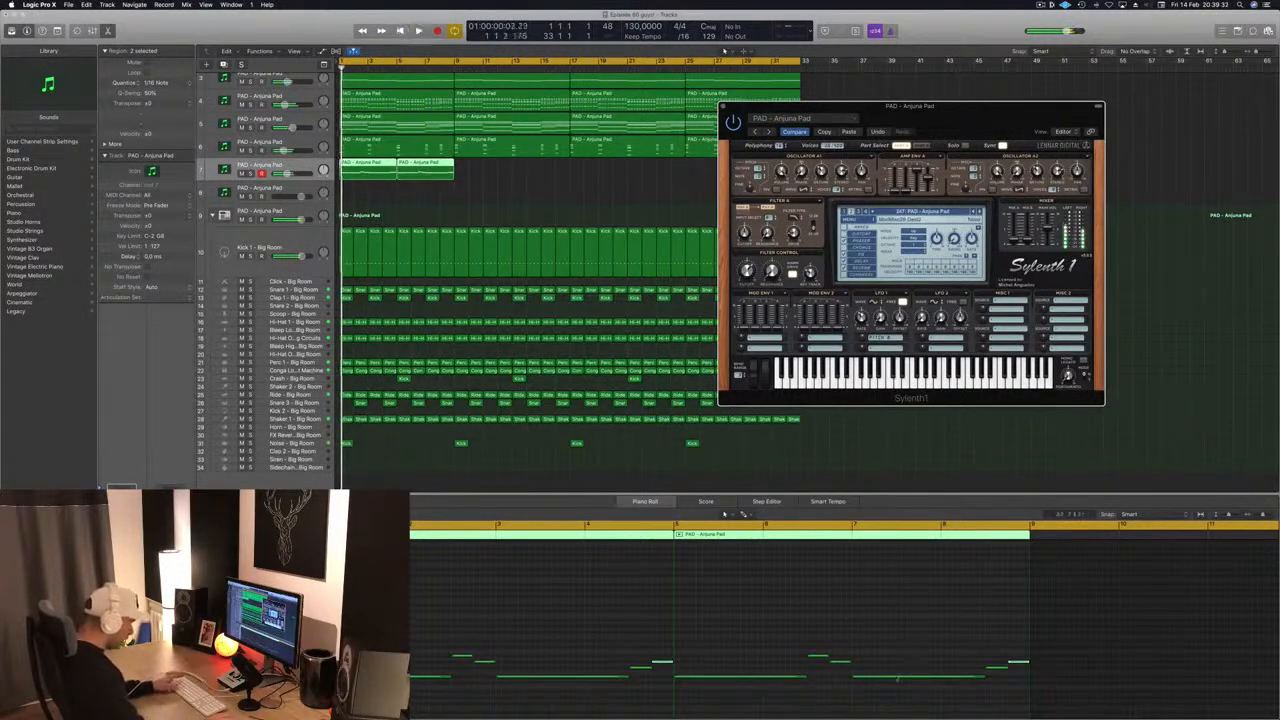
- Lower the pitch of the long melody note at bar 3 and replay from the start
left_click_drag(606, 677, 606, 680)
key("Return")
left_click(606, 657)
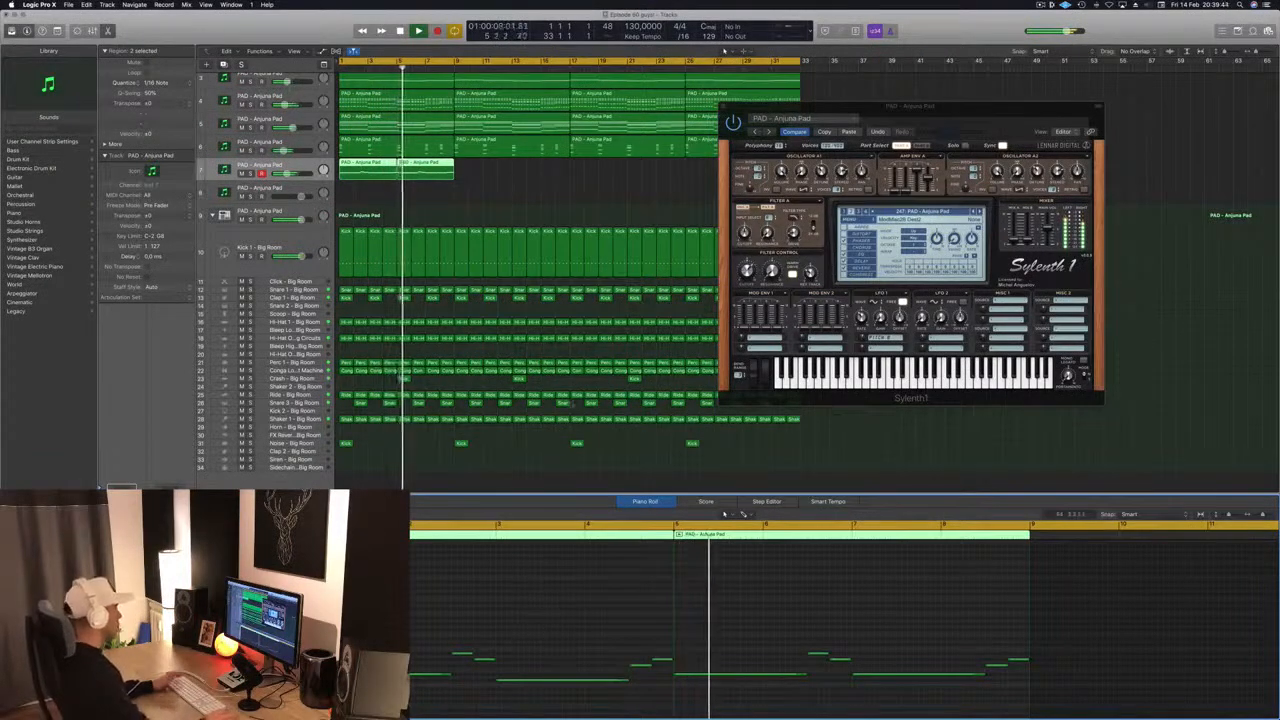
key("Return")
- Join the two melody regions on track 7 into one eight-bar region and play it from the start
left_click(425, 168)
left_click(379, 176, "shift")
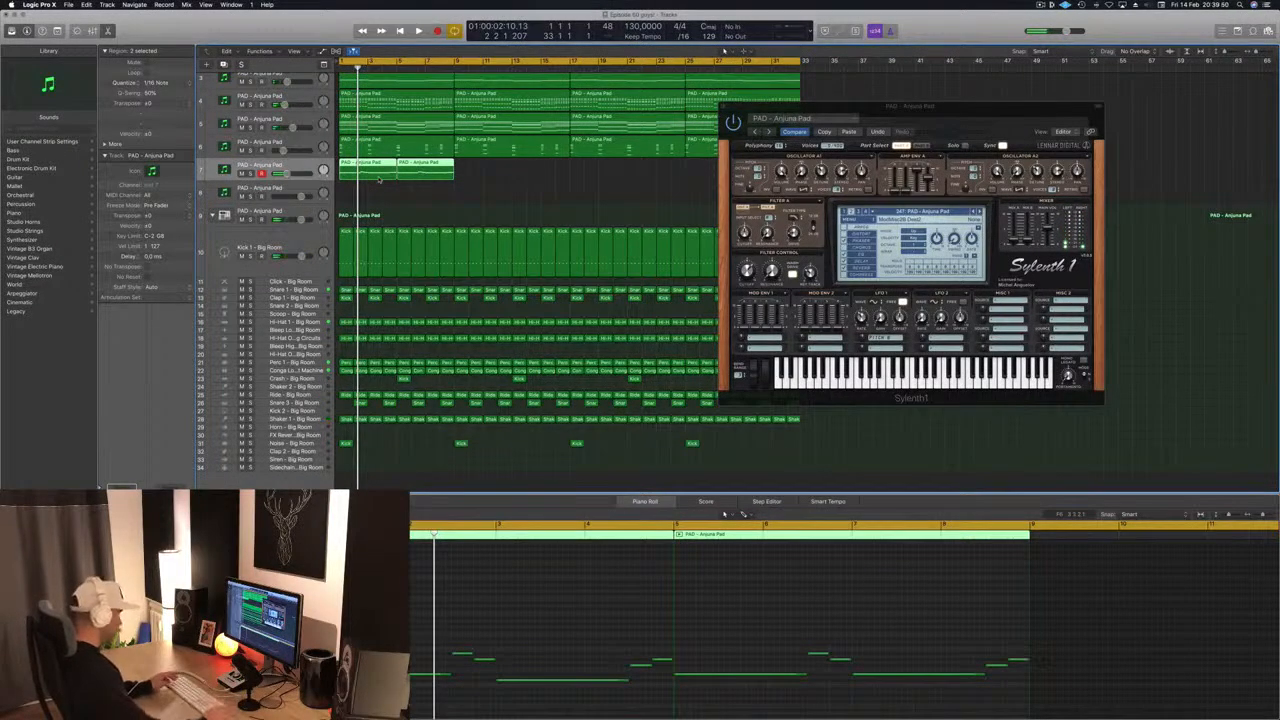
key("super+k")
key("super+k")
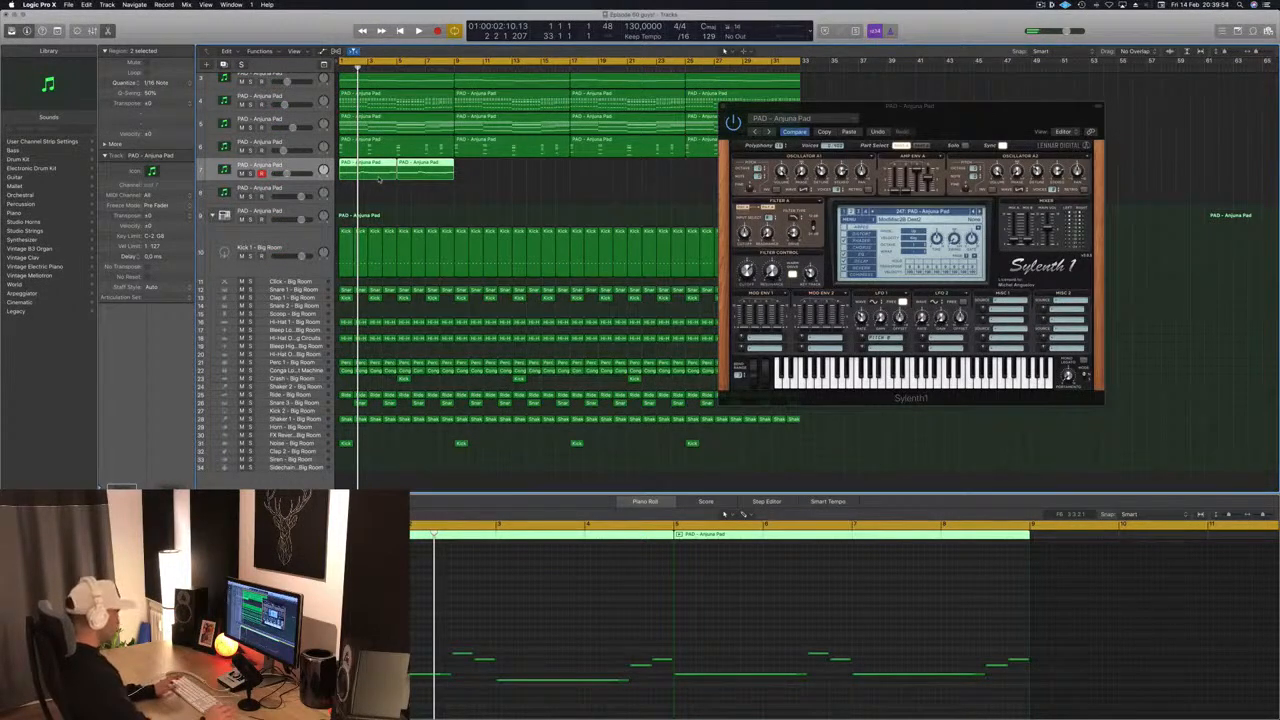
key("Return")
key("space")
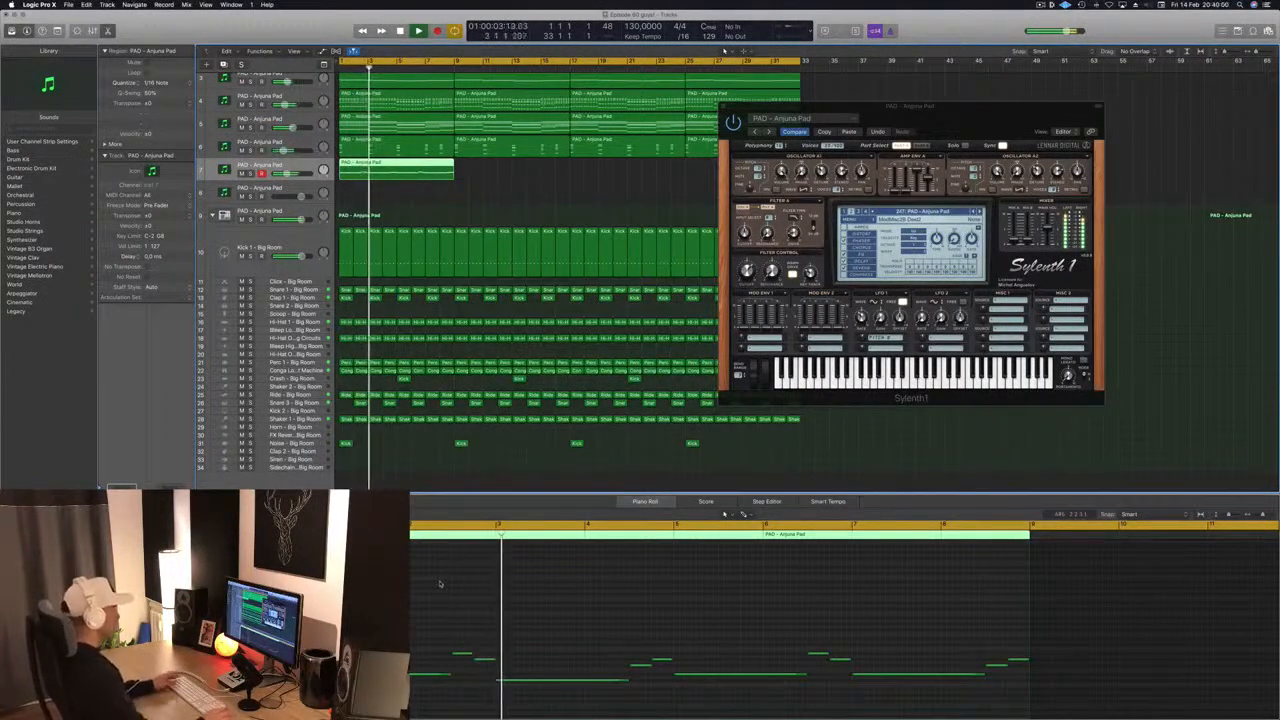
- Try other pitches for the long note at bar 3 during playback, ending on the pitch of the other long notes
scroll(520, 589, "down", 3)
key("space")
key("space")
left_click(490, 688)
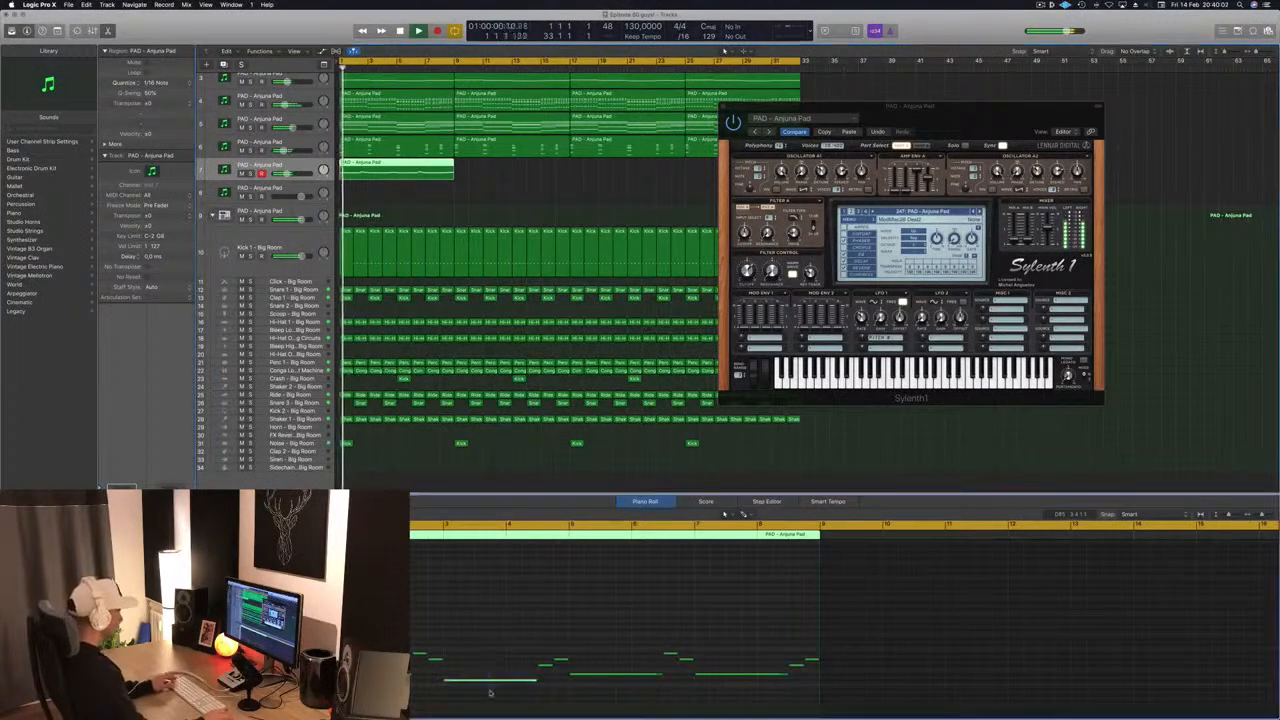
key("alt+Down")
key("alt+Down")
key("alt+Down")
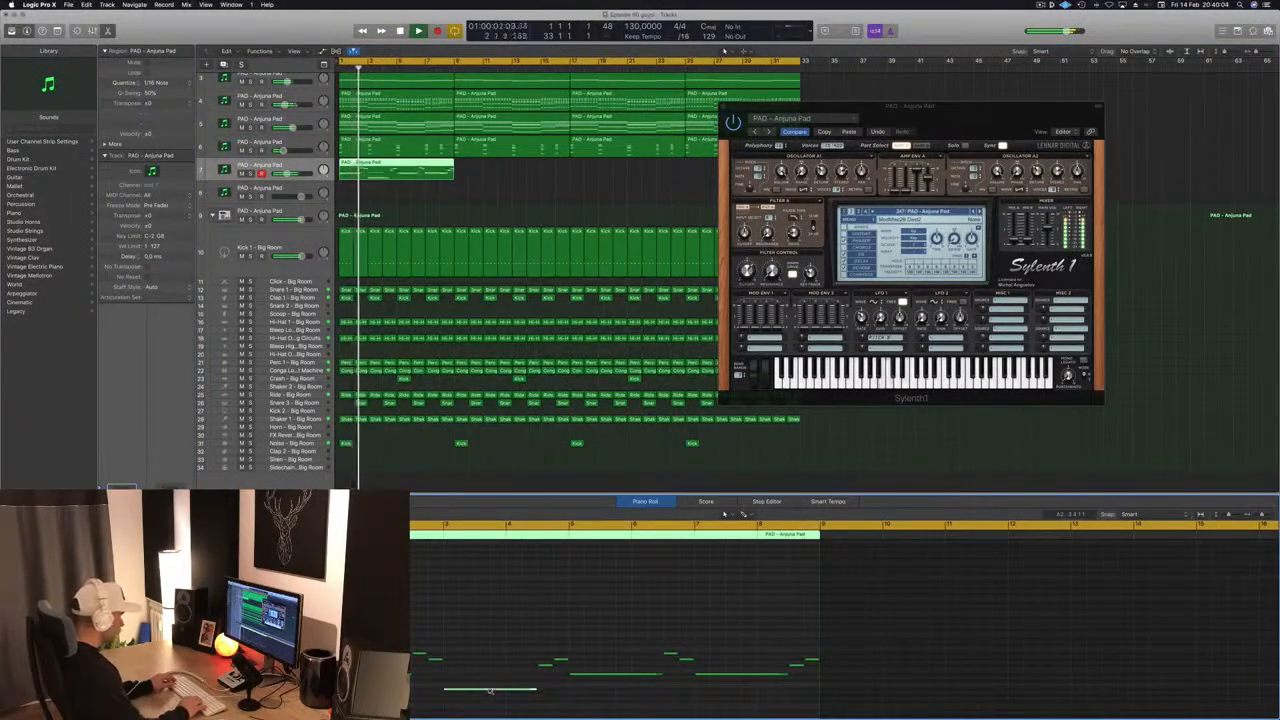
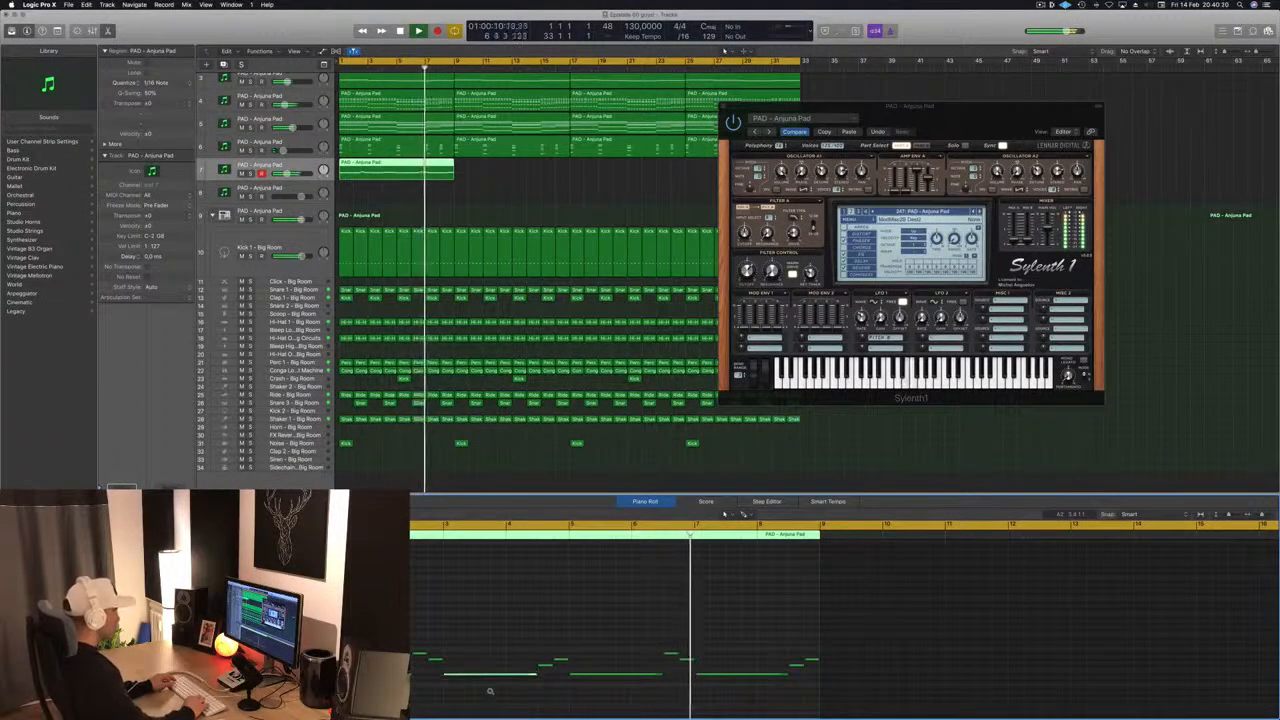
key("space")
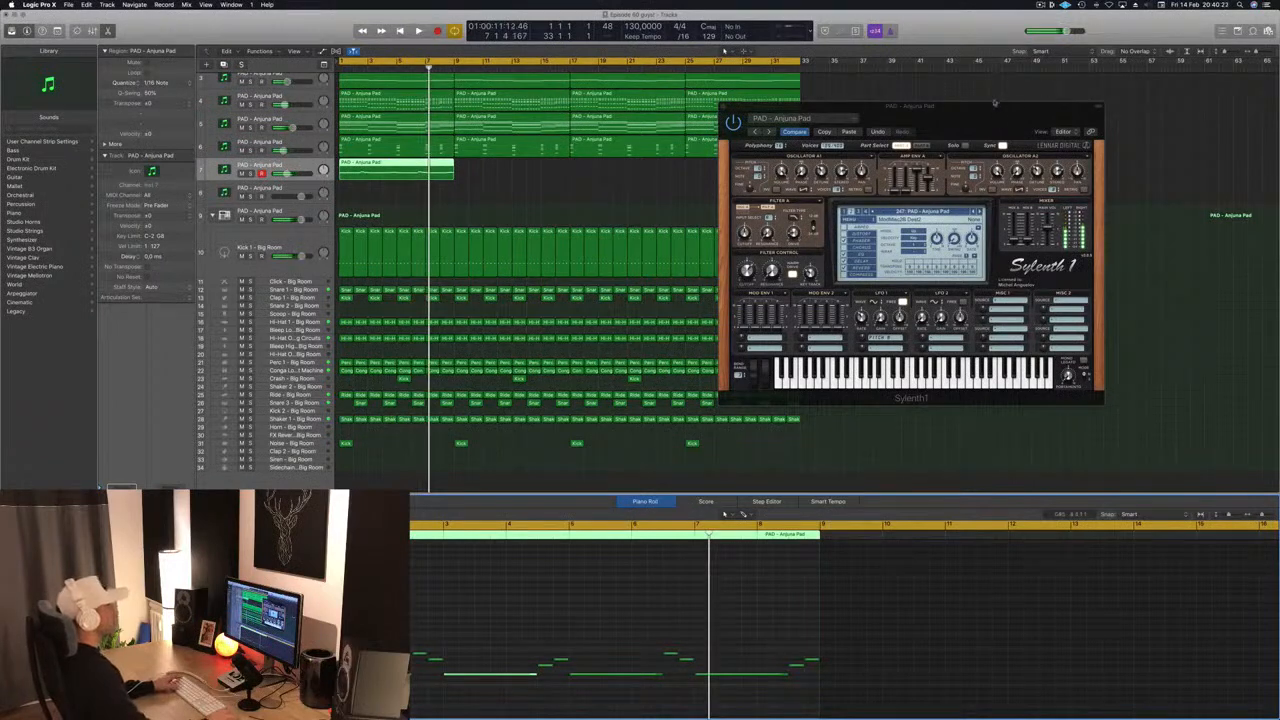
- Move the Sylenth1 window clear of the regions and play the joined melody again from bar 1
left_click_drag(997, 101, 921, 95)
key("space")
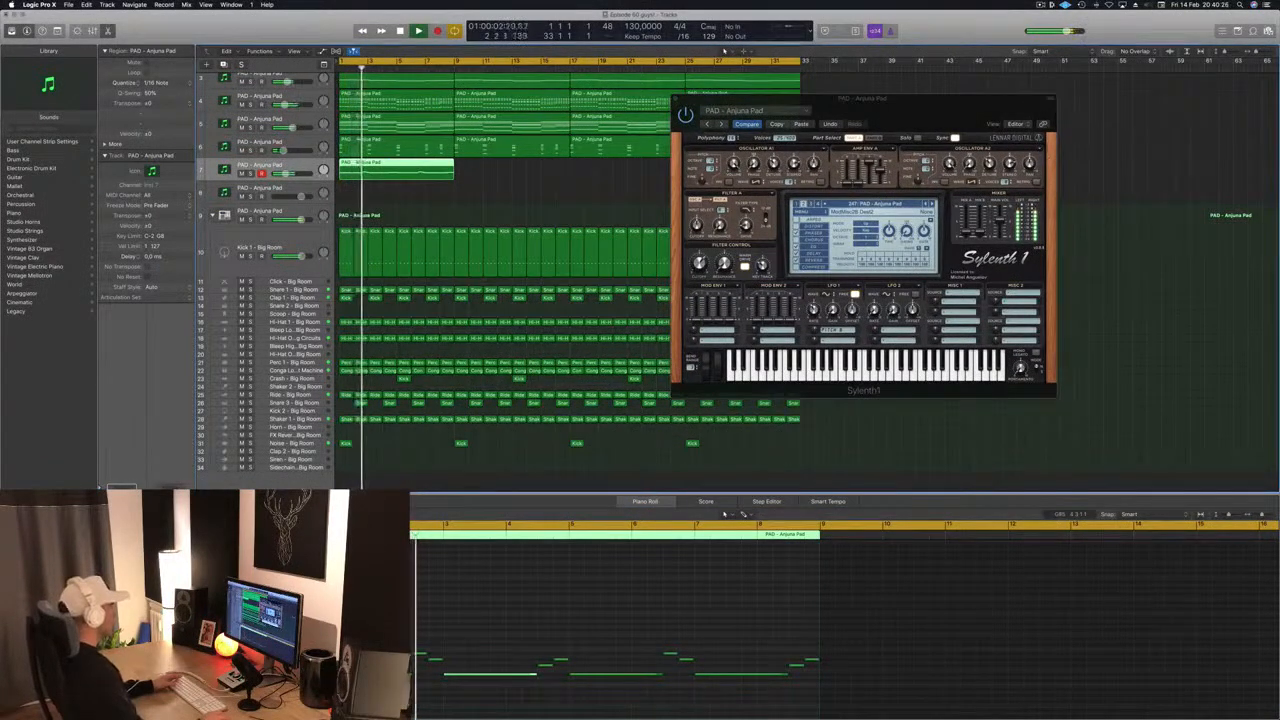
left_click_drag(882, 100, 1040, 110)
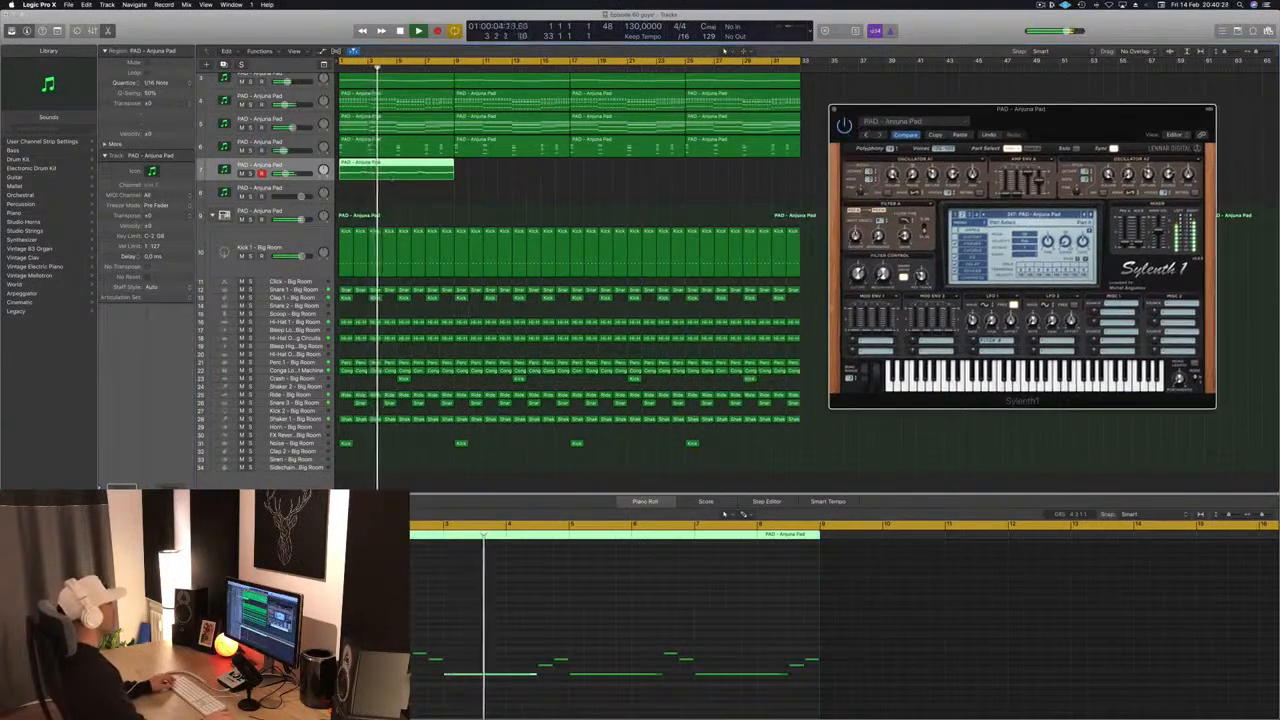
key("Return")
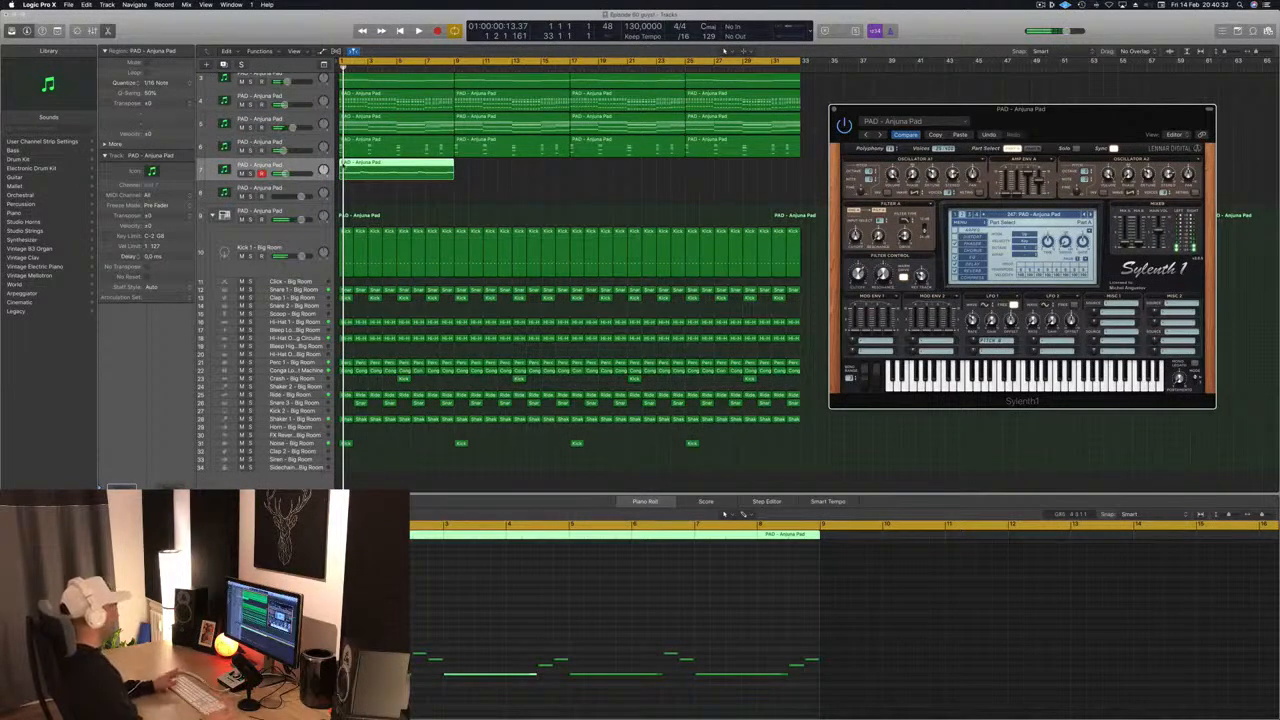
left_click_drag(1081, 112, 1084, 102)
key("space")
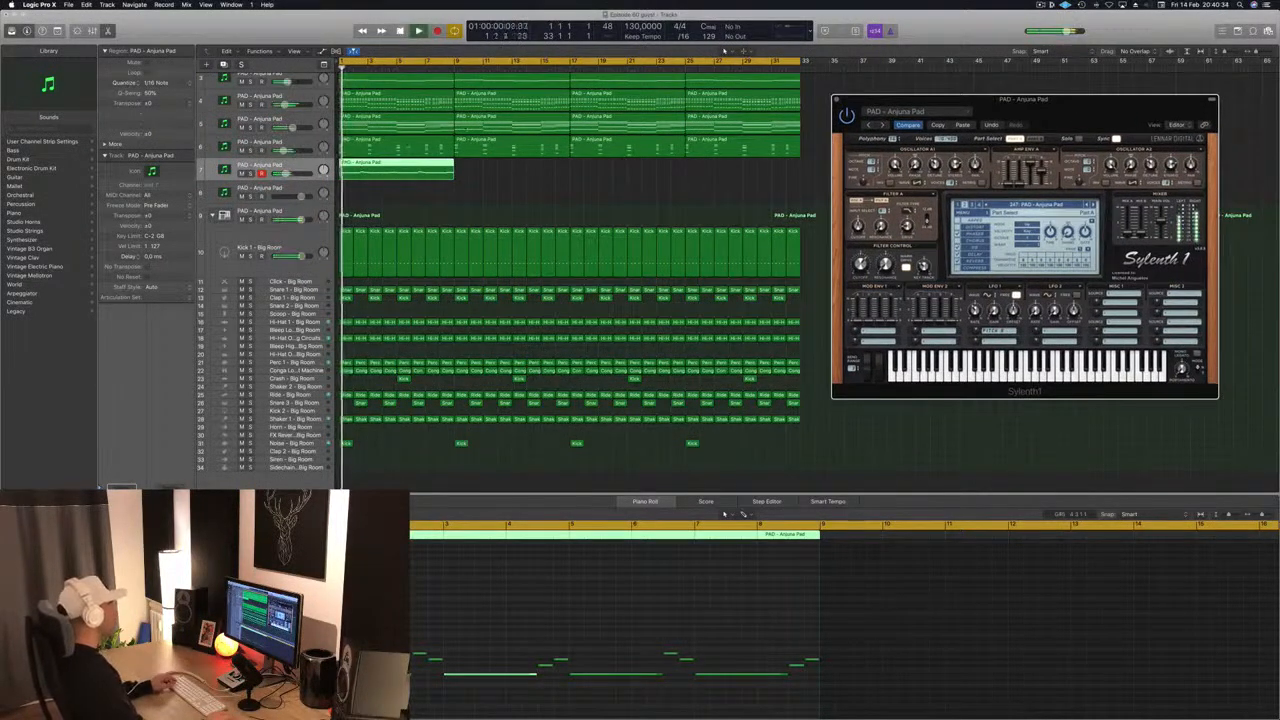
- Copy the eight-bar melody region on track 7 to bars 9, 17 and 25, mute pad track 5 and replay
left_click_drag(432, 169, 508, 167)
mouse_move(630, 170)
left_mouse_down()
mouse_move(429, 163)
mouse_move(638, 177)
left_mouse_up()
left_click(429, 165, "shift")
key("Return")
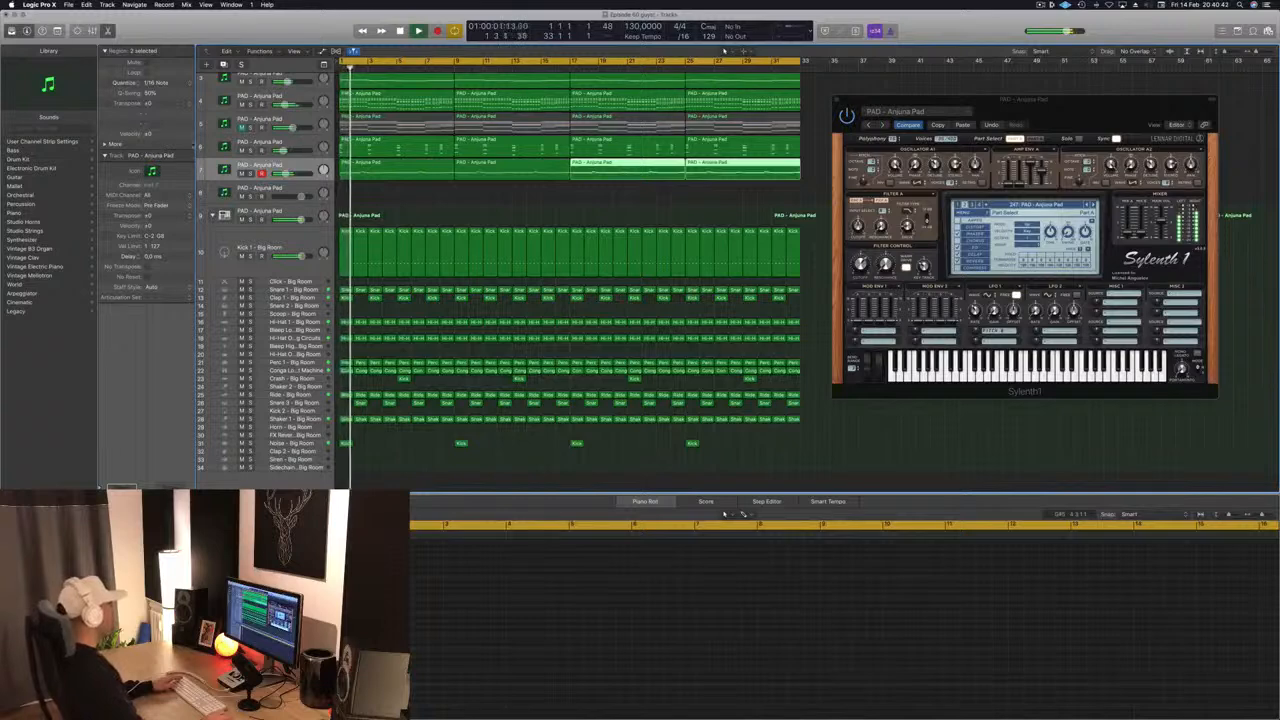
- Mute pad track 6 and select the Crash - Big Room track while the arrangement plays
scroll(400, 210, "up", 2)
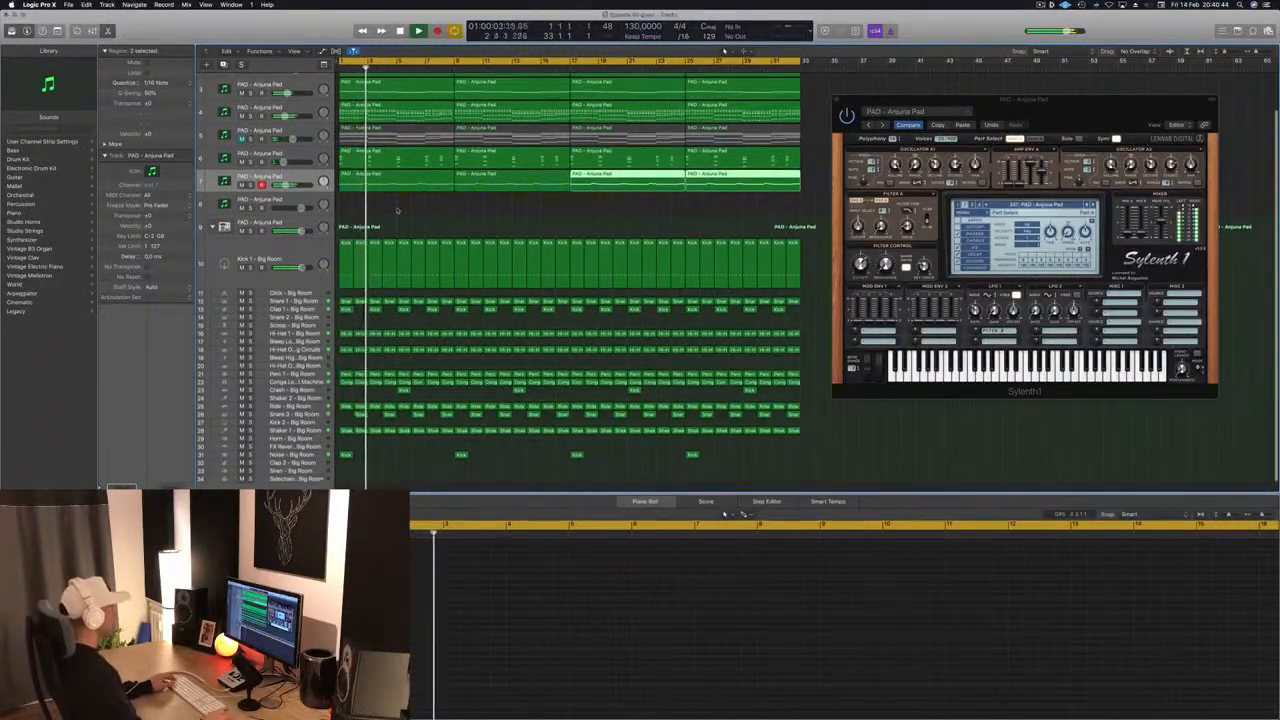
key("super+Up")
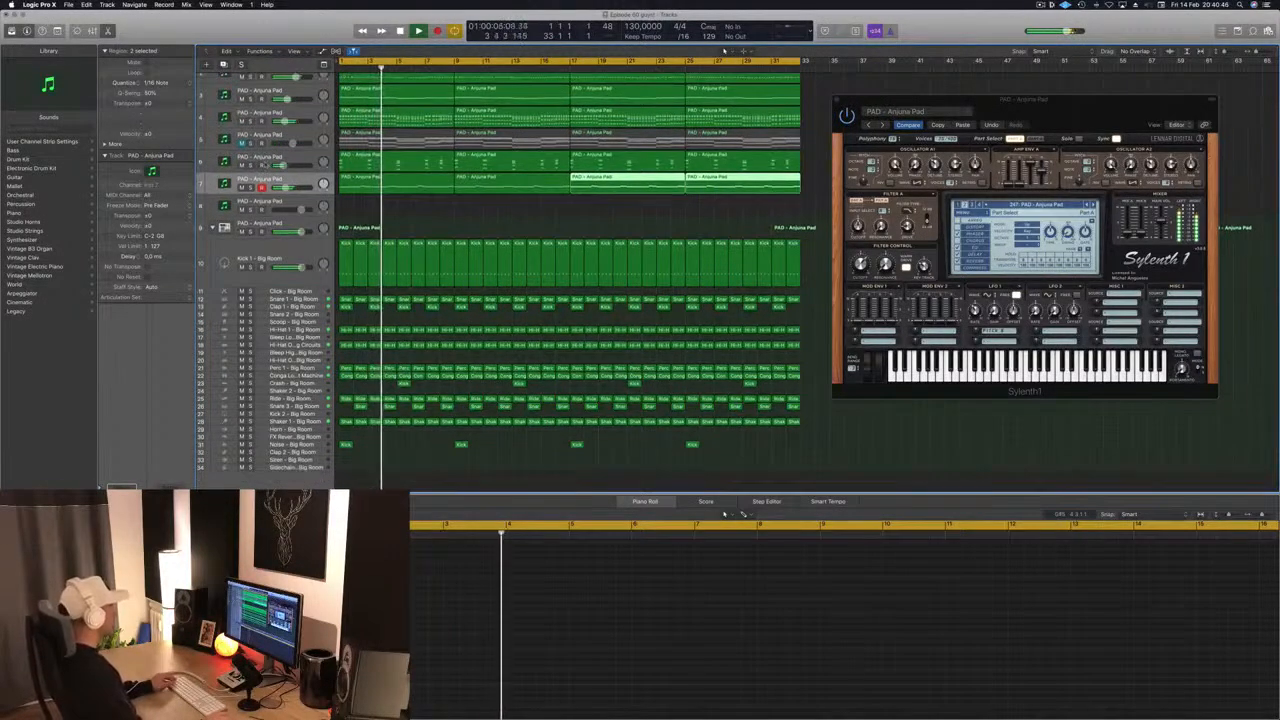
scroll(444, 222, "up", 1)
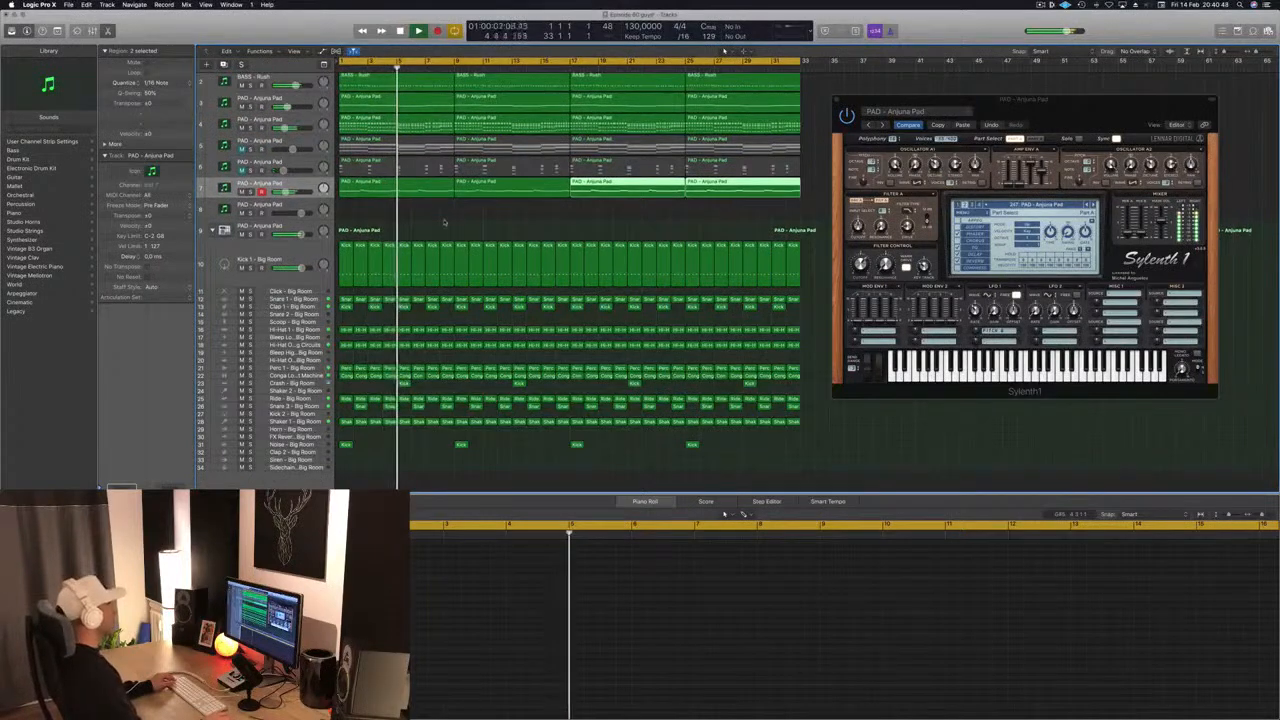
key("super+Left")
key("super+Left")
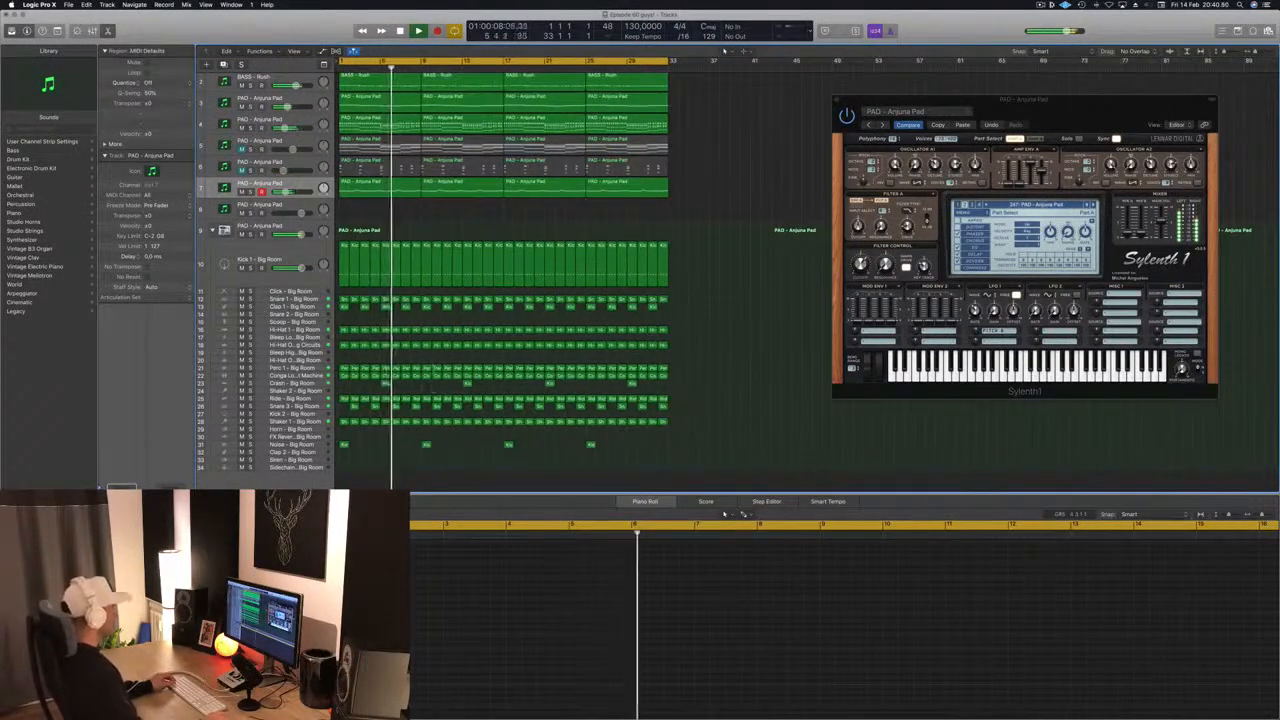
left_click(291, 383)
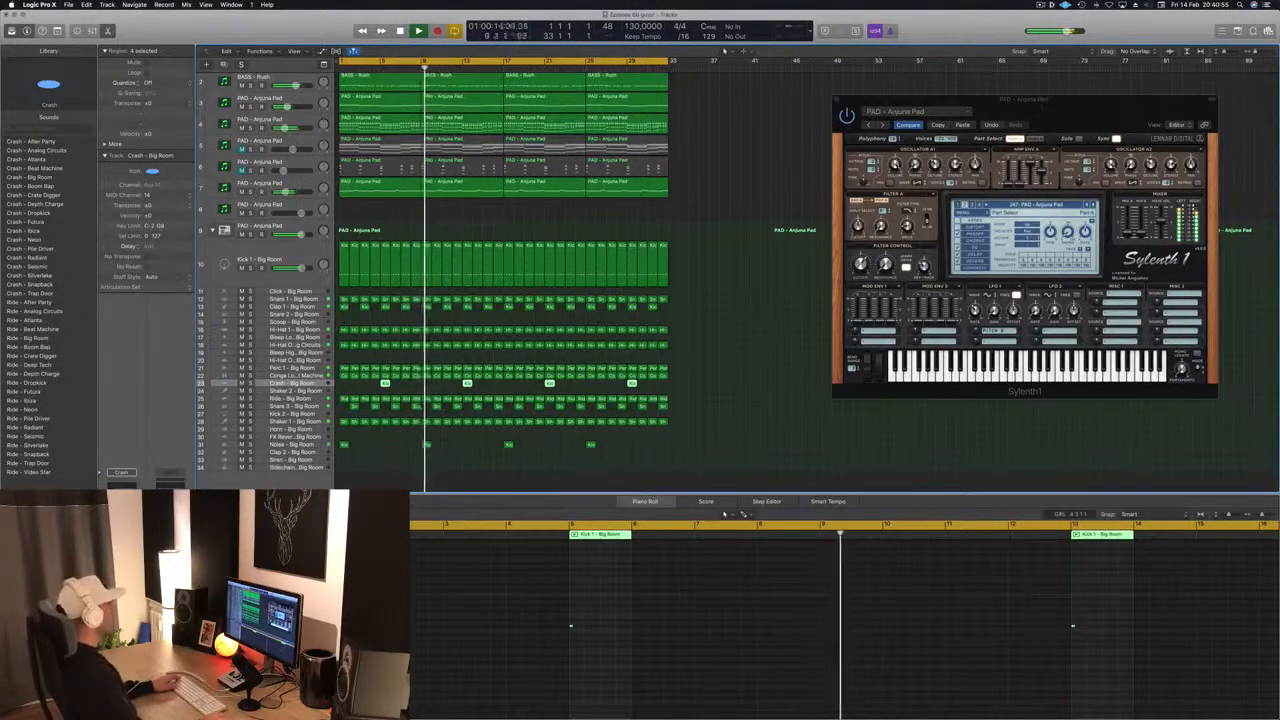
scroll(701, 213, "up", 3)
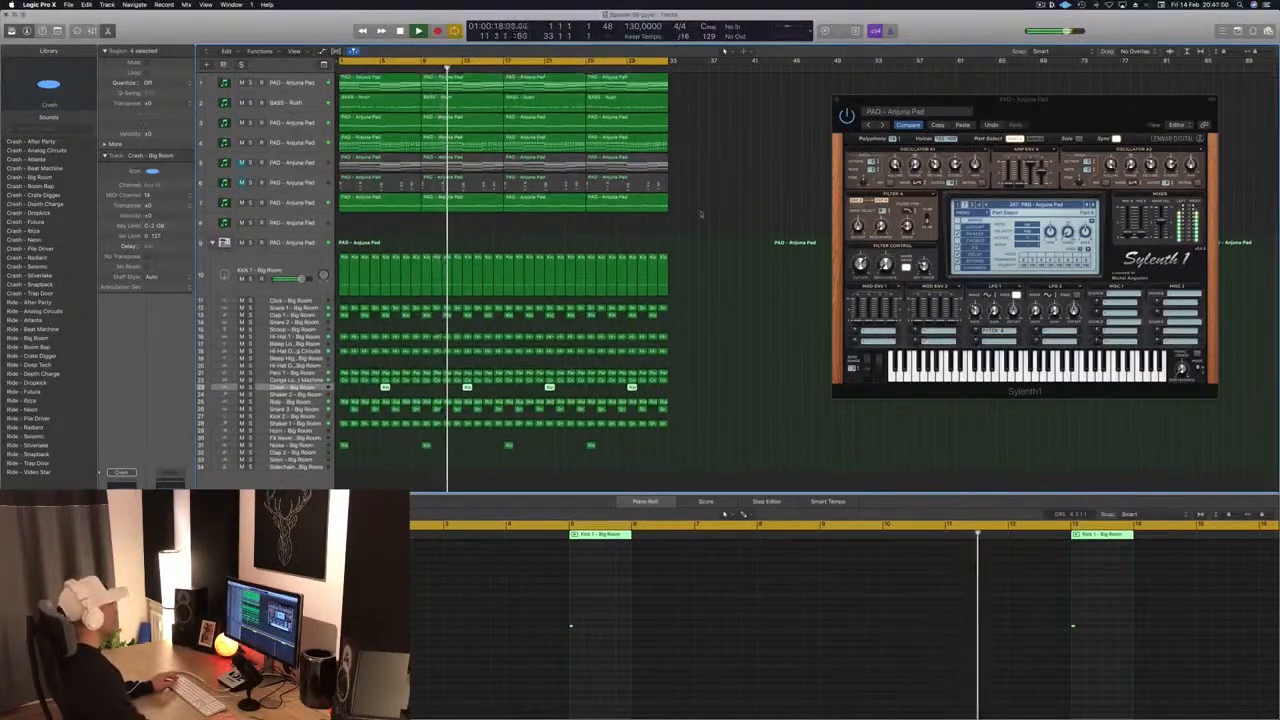
- Open the first melody region on track 7 and replay its opening bars up to the long note at bar 3
left_click(352, 203)
key("space")
key("space")
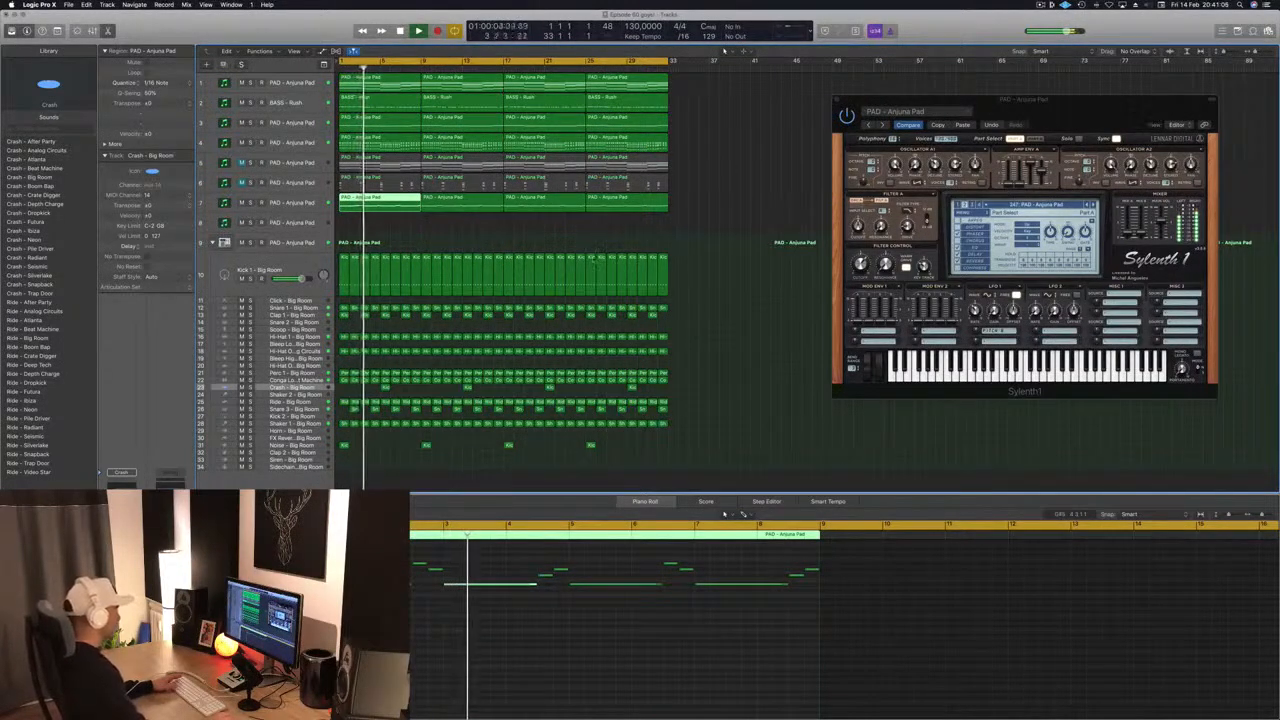
key("space")
key("space")
left_click(482, 567)
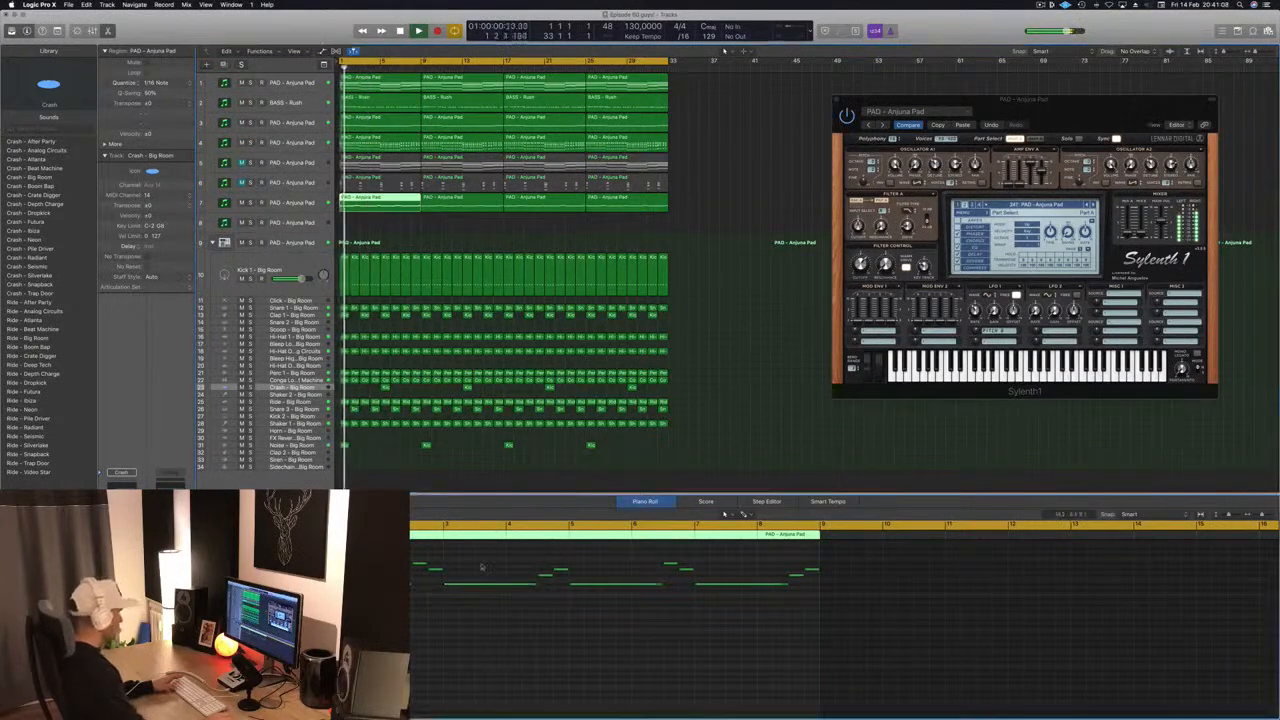
key("space")
key("space")
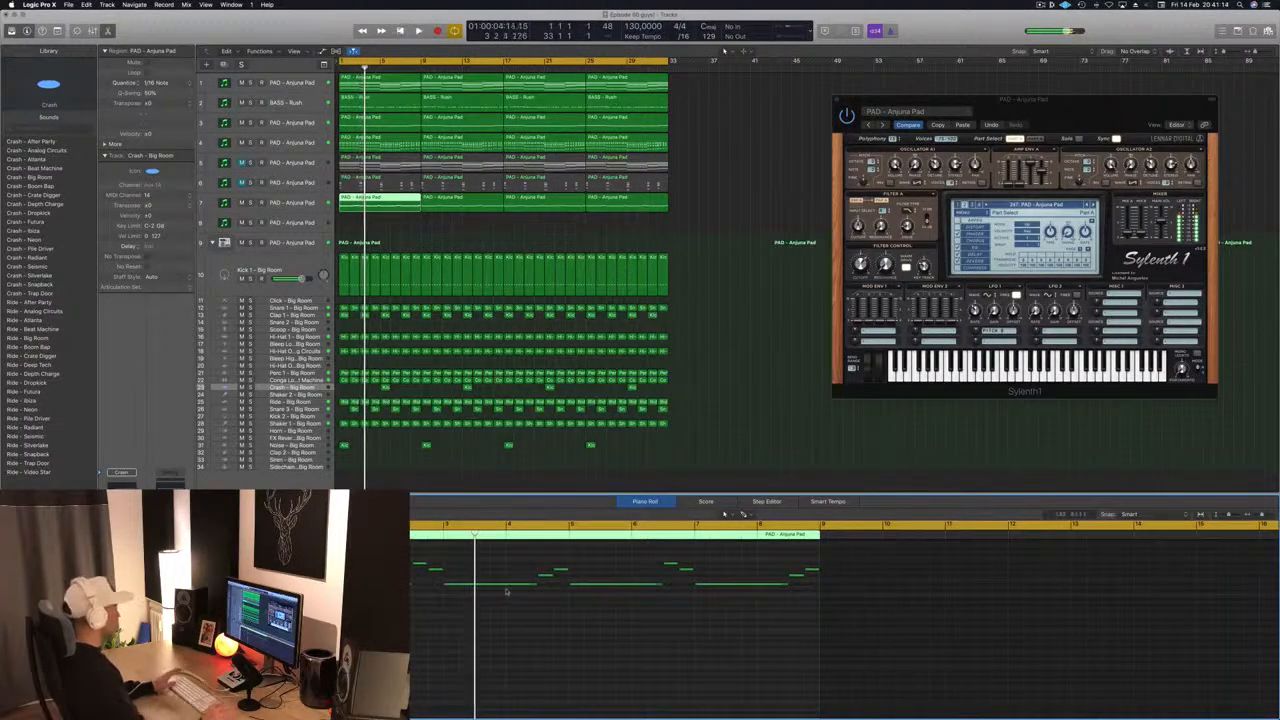
- Open the first region of muted pad track 5 and check the lowest chord note at bar 3
key("space")
left_click(392, 169)
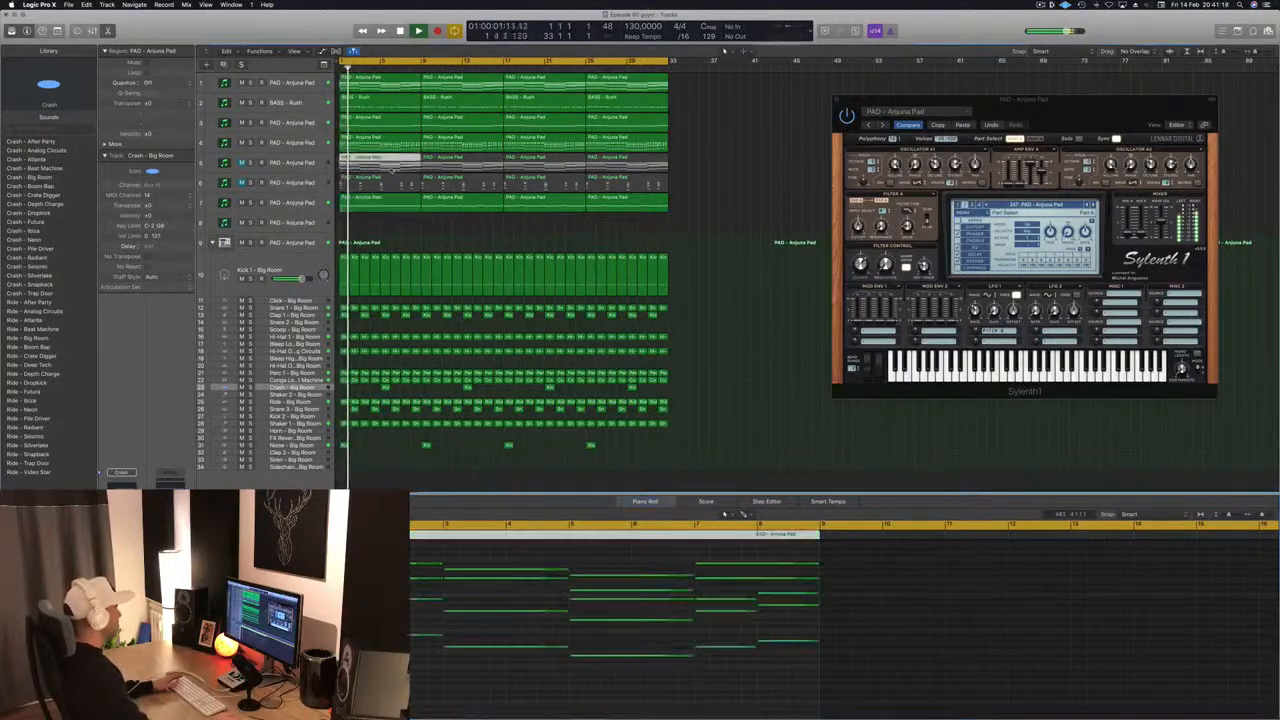
left_click(477, 650)
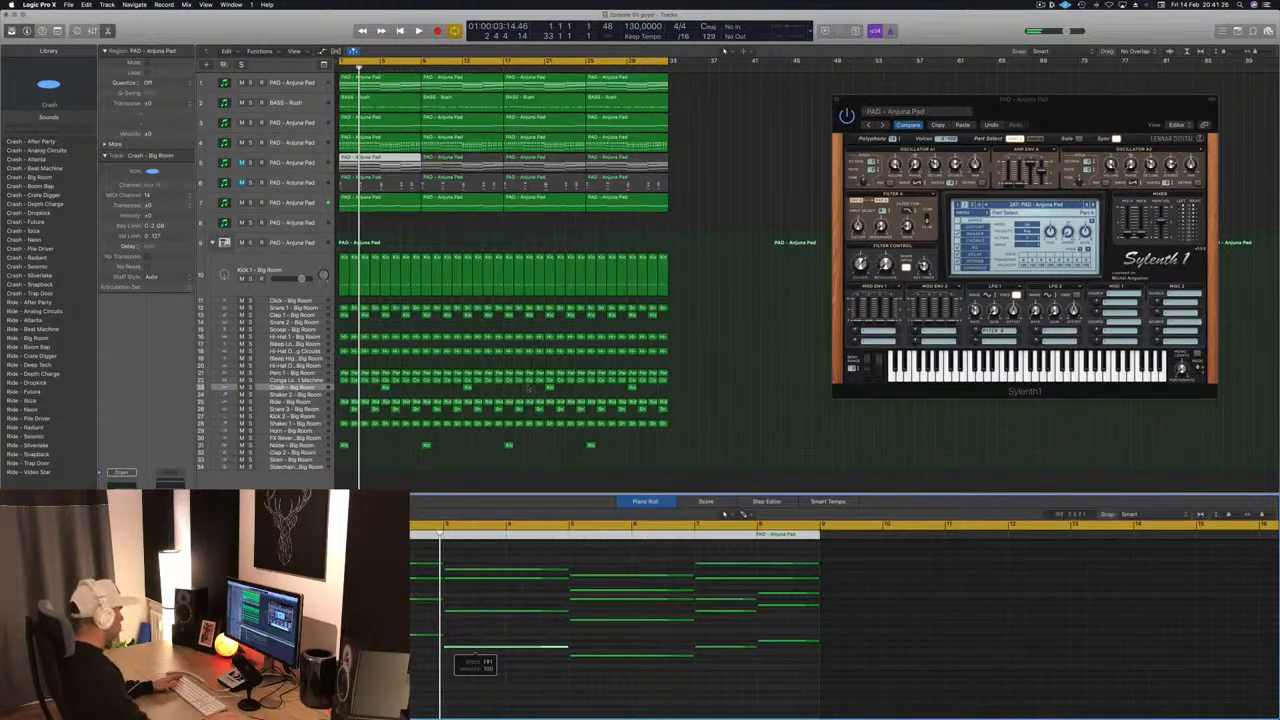
- Raise the long note at bar 3 of track 7's first melody region to the pitch of the following short note
left_click(387, 203)
left_click(497, 585)
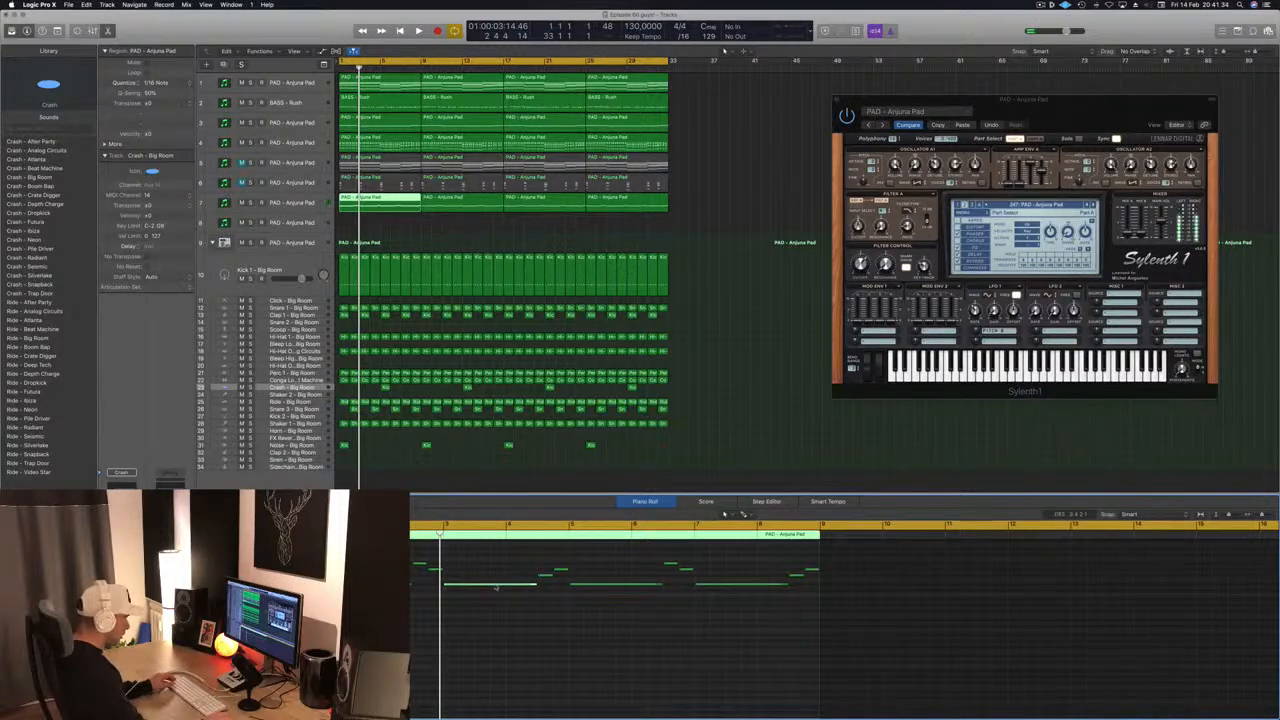
left_click(495, 588)
left_click_drag(495, 592, 495, 577)
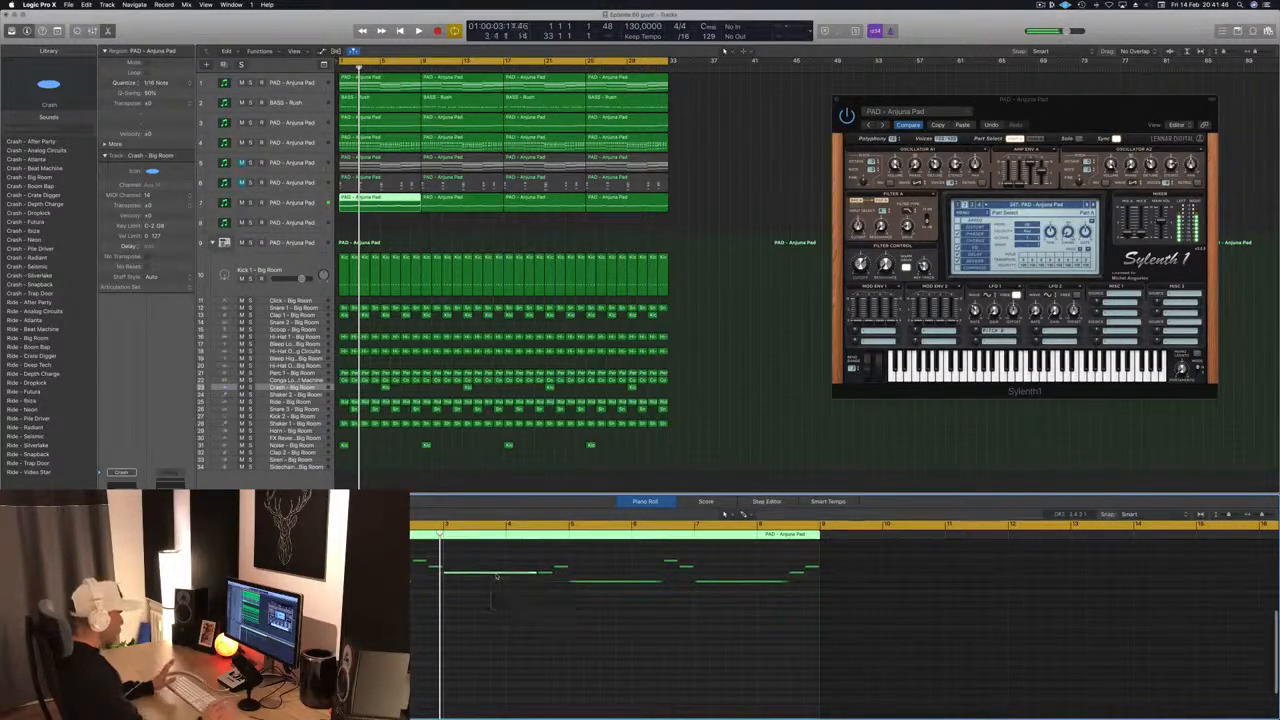
- Replay the melody and raise the first short note following bar 3's long note to the melody's highest pitch
key("space")
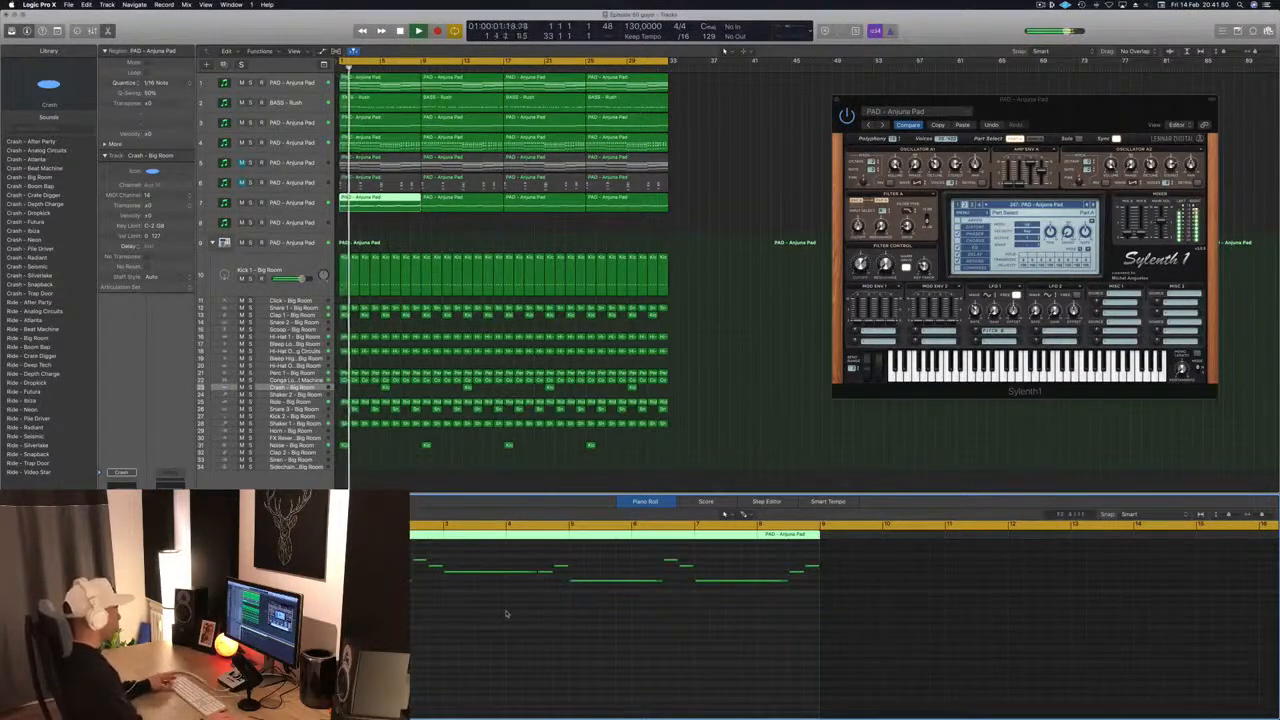
scroll(507, 614, "down", 4)
scroll(498, 617, "up", 2)
scroll(472, 624, "down", 3)
scroll(463, 626, "up", 1)
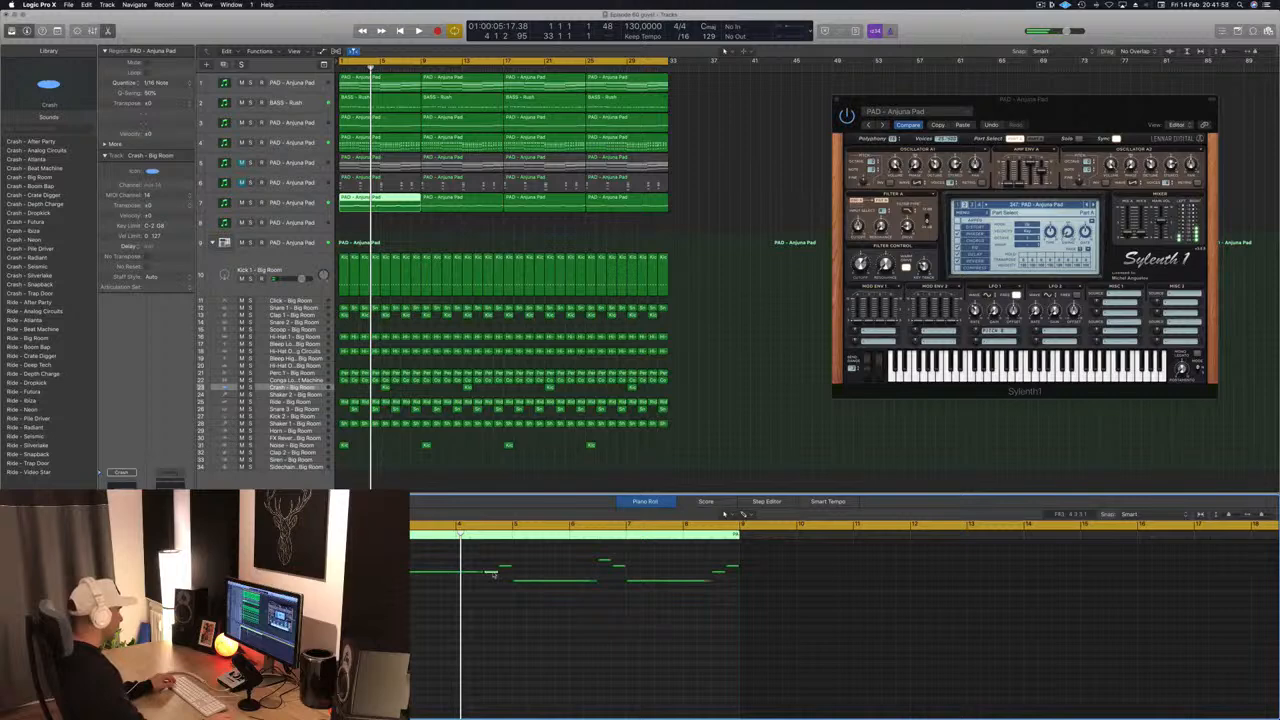
left_click_drag(492, 573, 493, 566)
key("space")
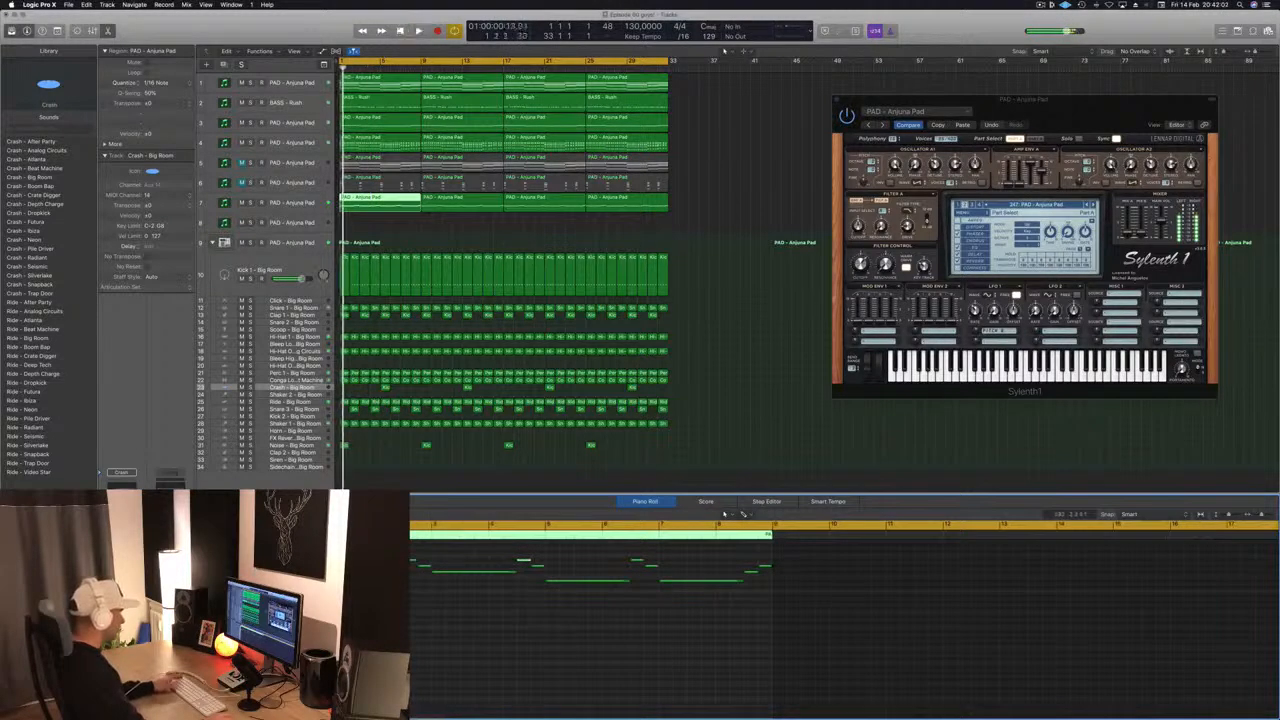
- Try lowering the high short note in the second half of bar 2 and replay the melody from the start
left_click_drag(411, 561, 412, 576)
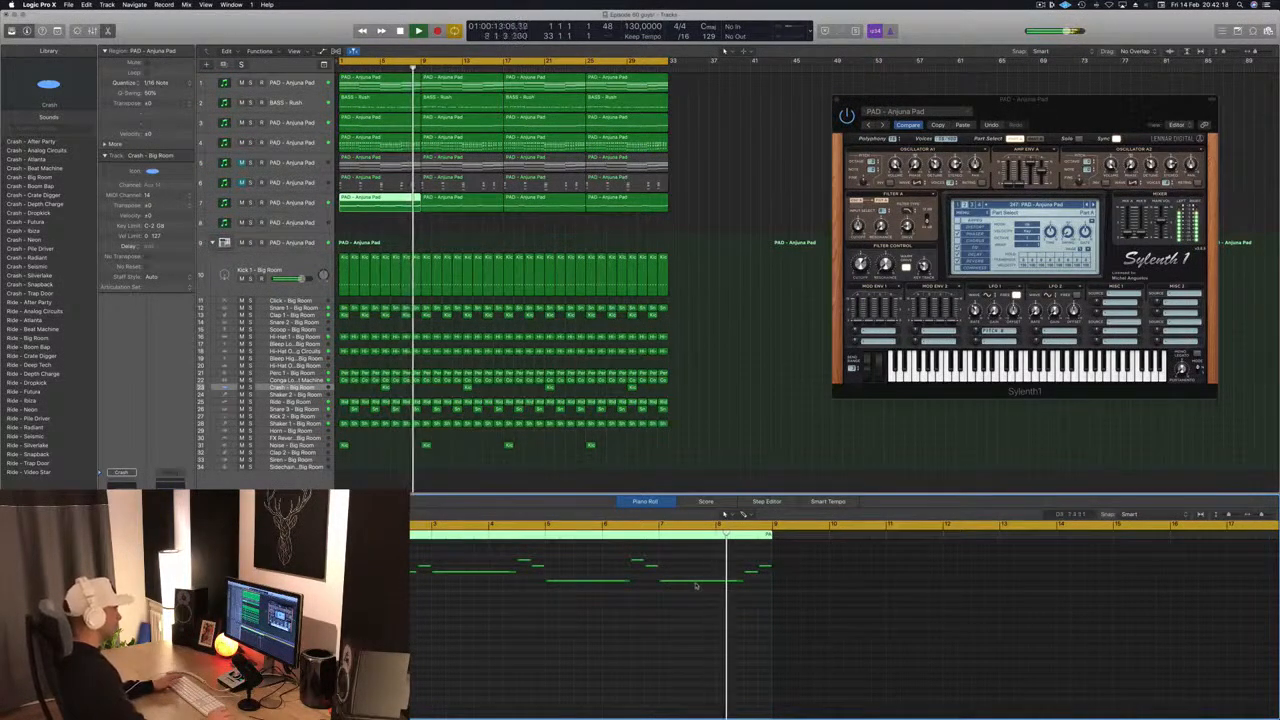
key("Return")
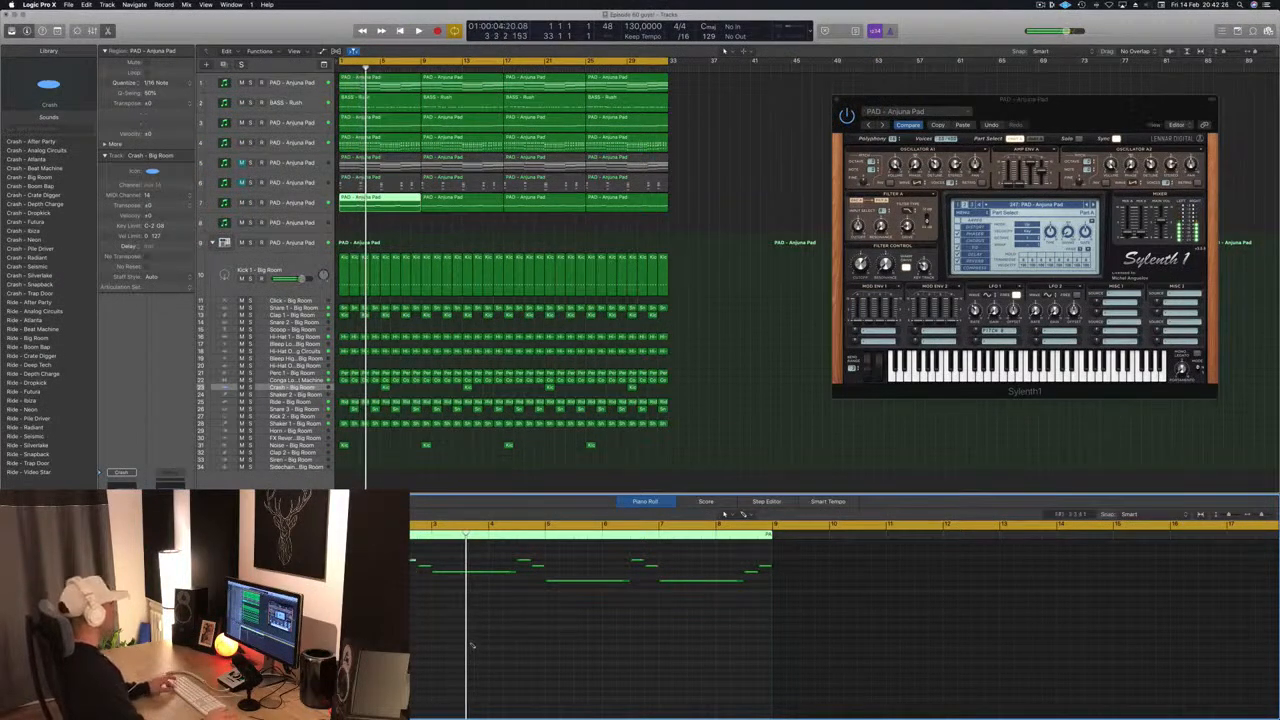
key("Return")
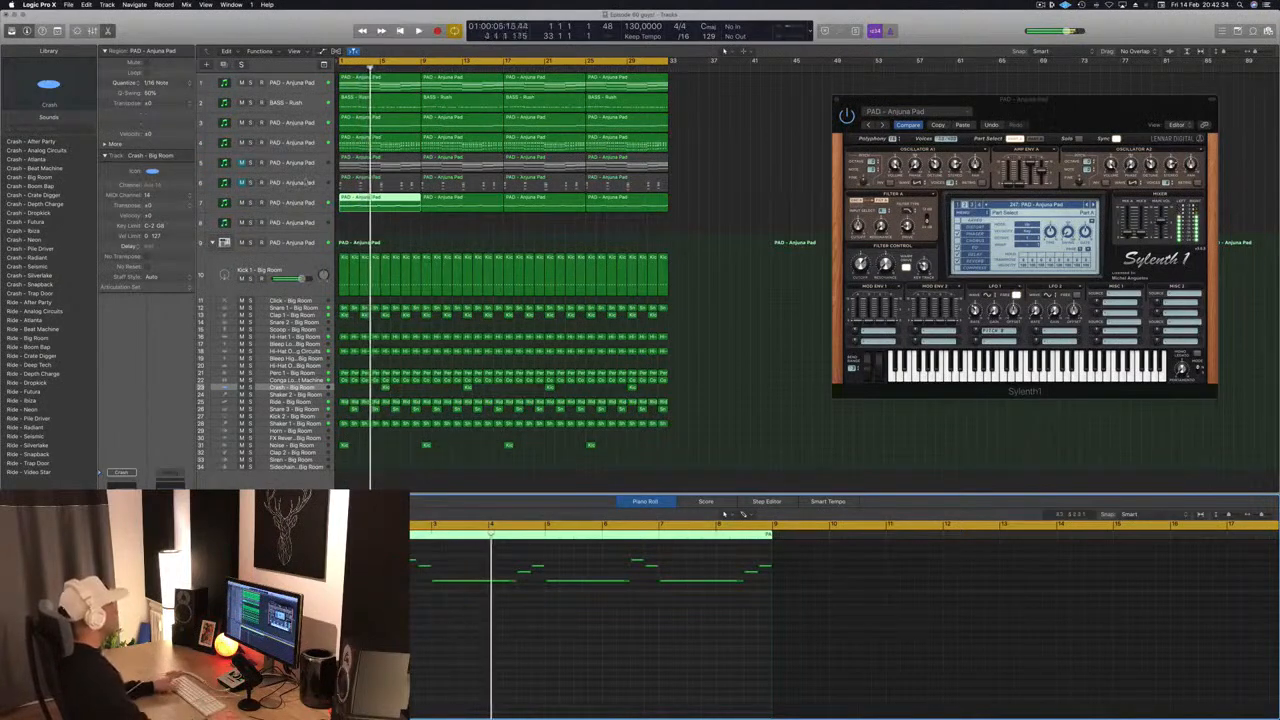
- Mute tracks 1 to 4 to hear the track 7 melody against the drums
left_click(241, 82)
left_click(241, 102)
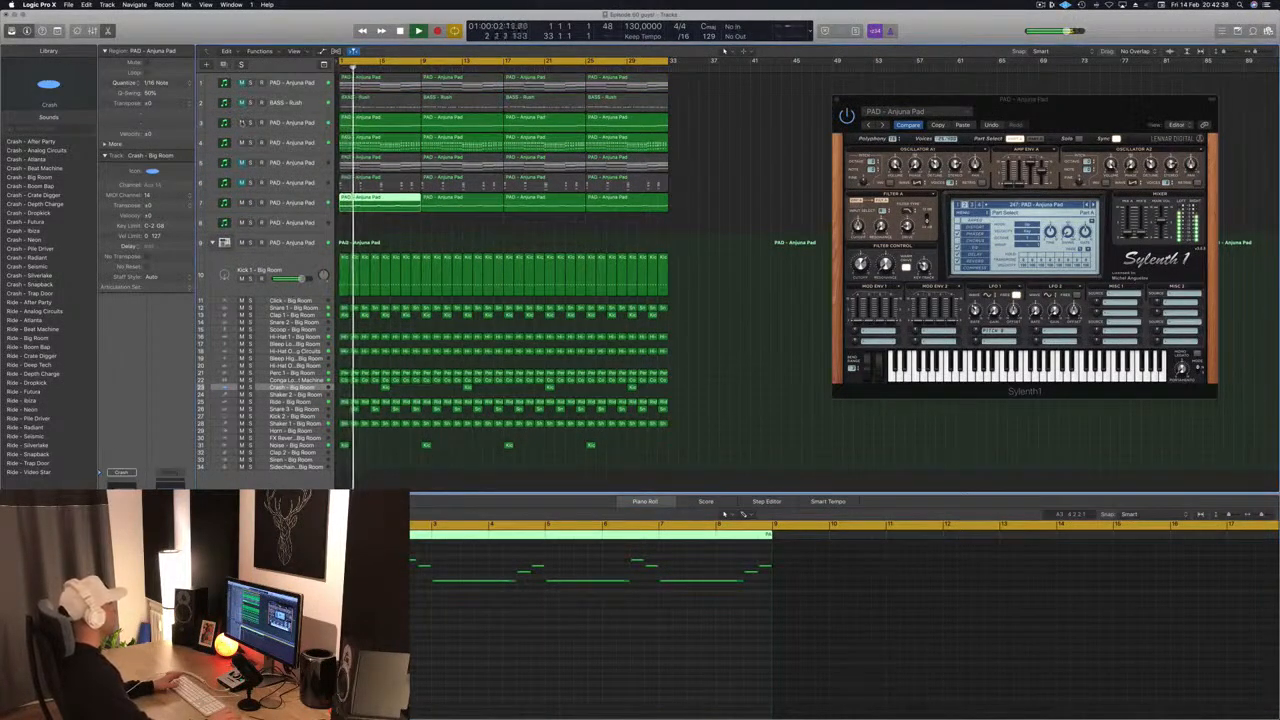
left_click(241, 122)
left_click(241, 142)
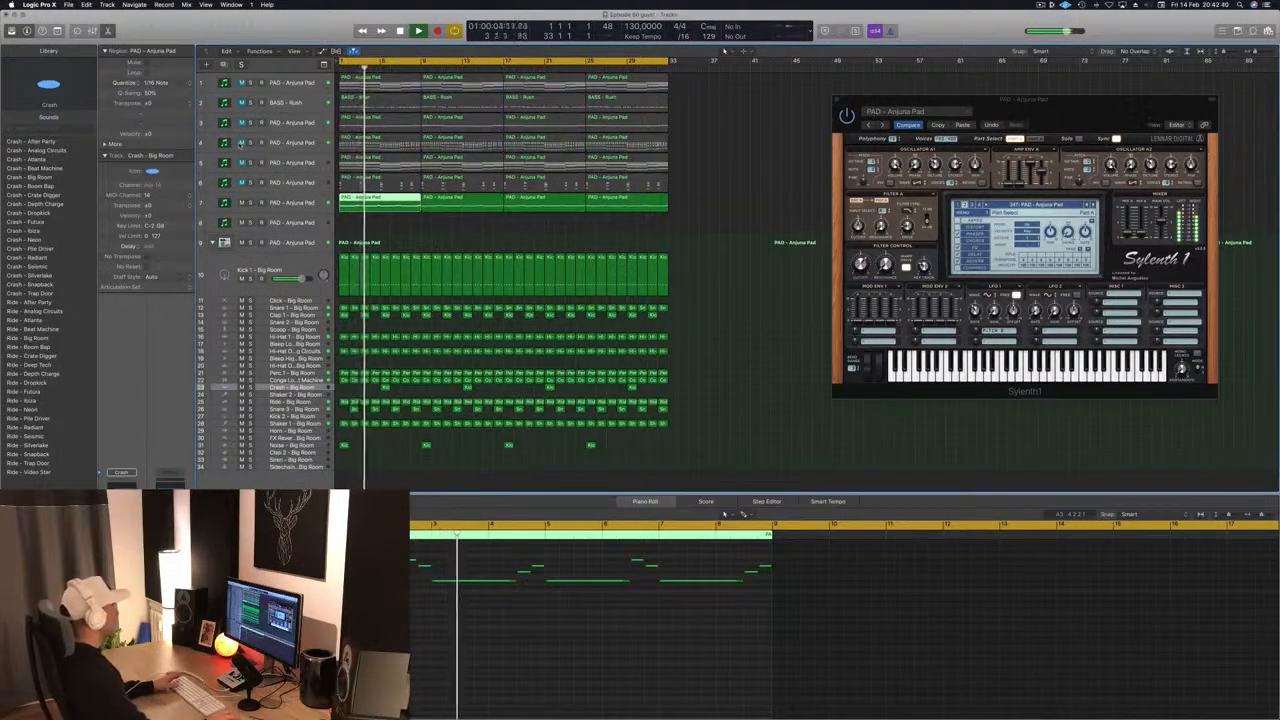
- Audition tracks 1 to 3 against the melody one after another, leaving only the bass and pad track 4 unmuted among tracks 1 to 4
left_click(241, 122)
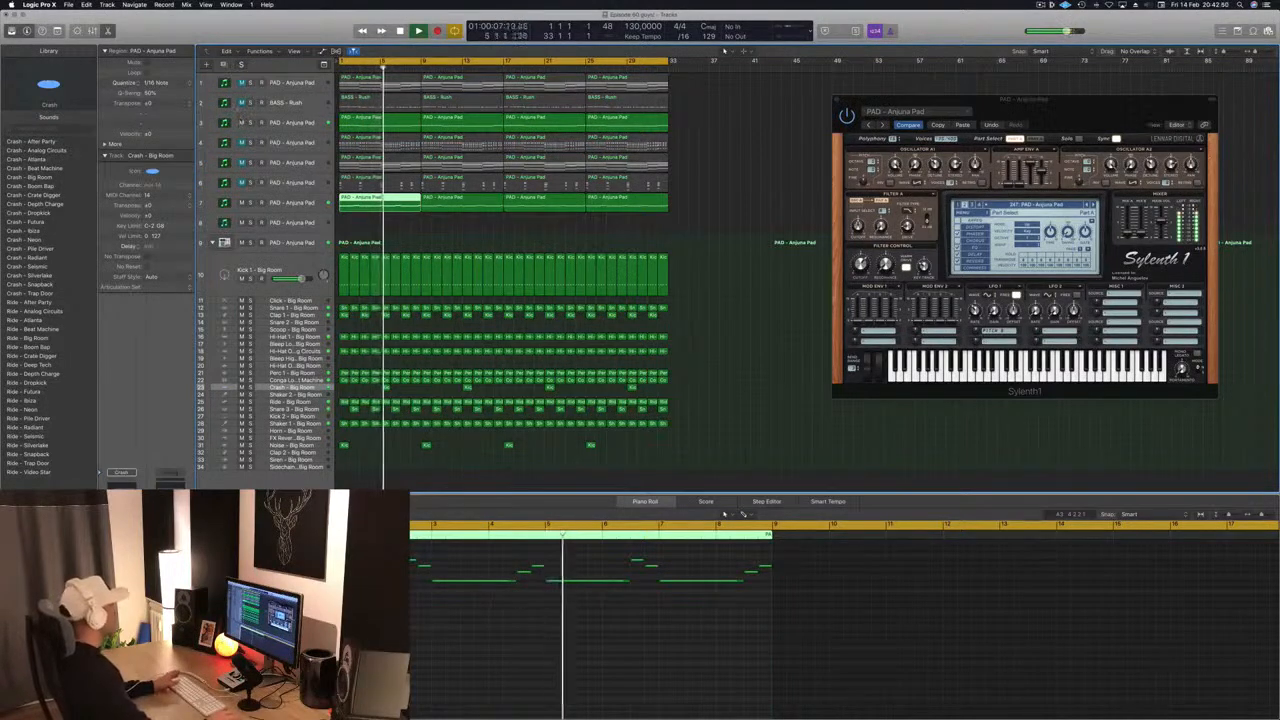
left_click(242, 124)
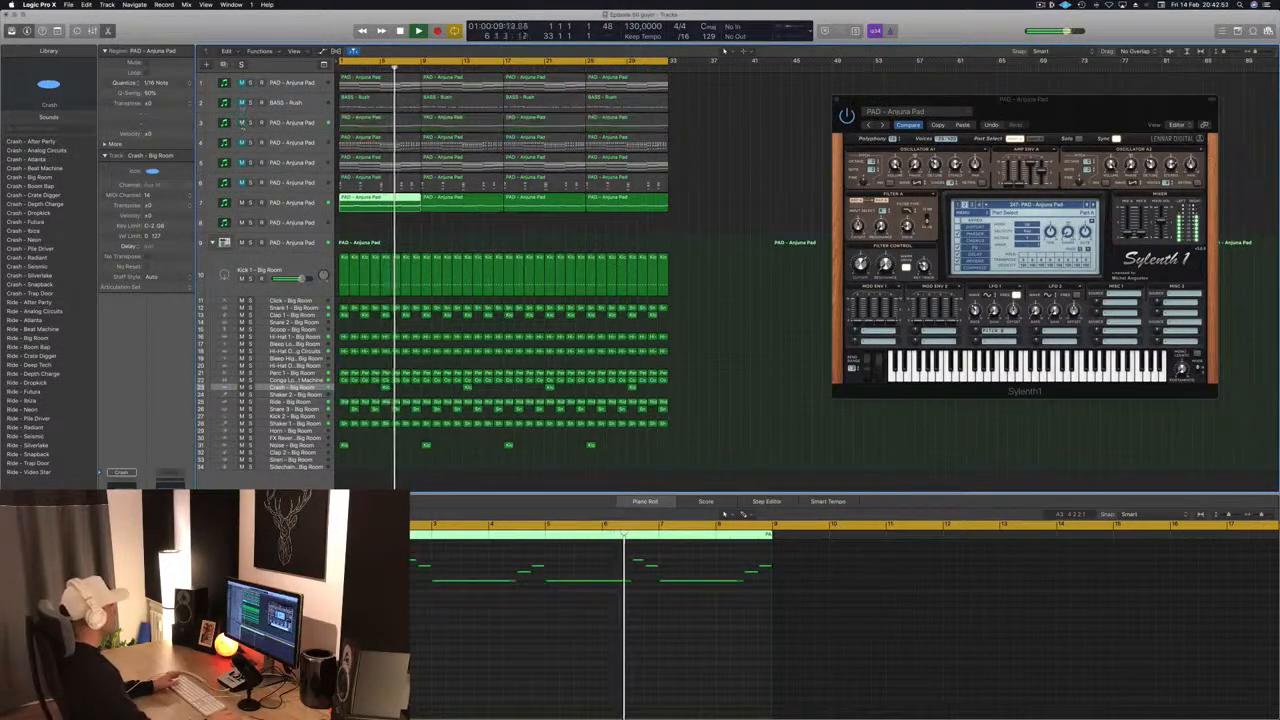
left_click(242, 104)
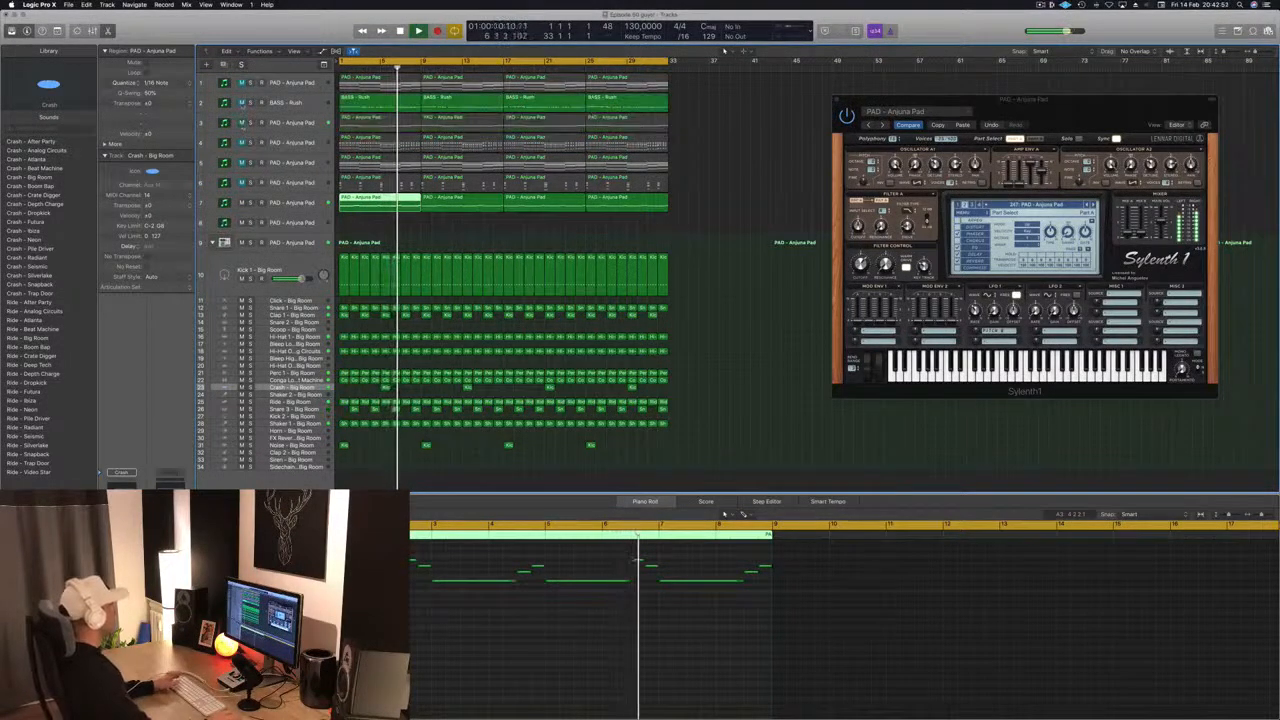
left_click(241, 83)
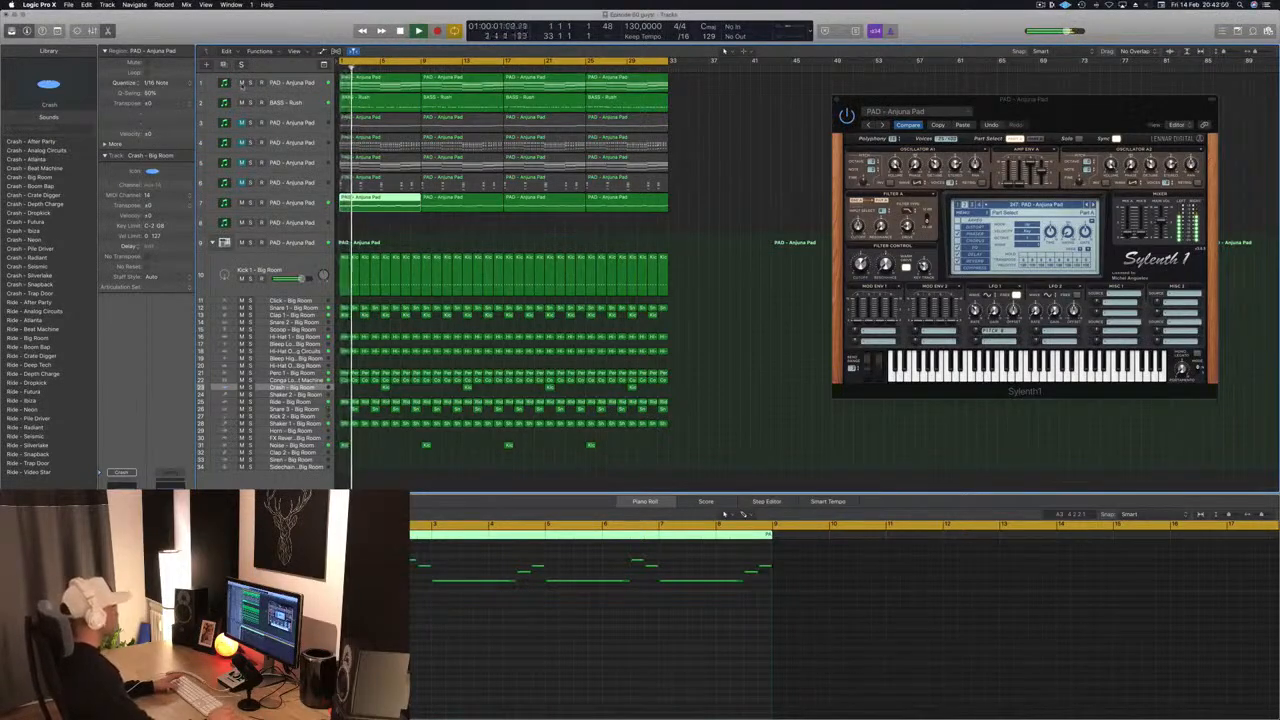
left_click(241, 83)
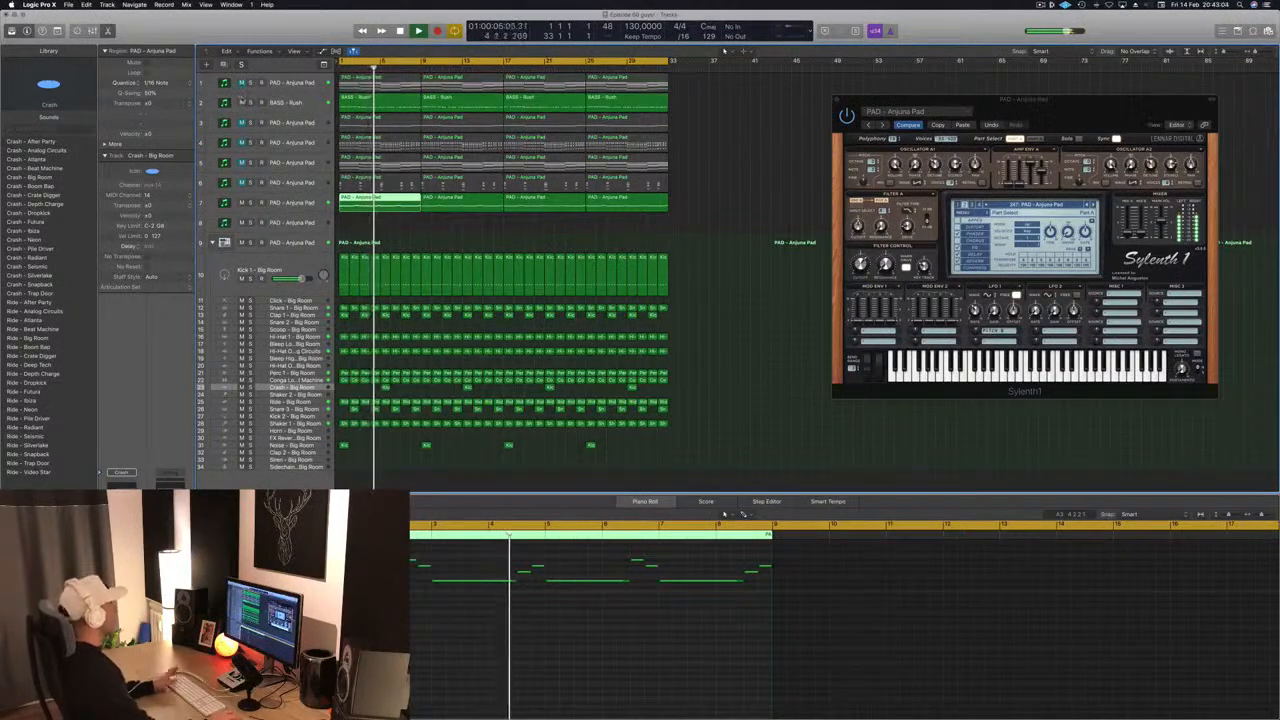
left_click(241, 142)
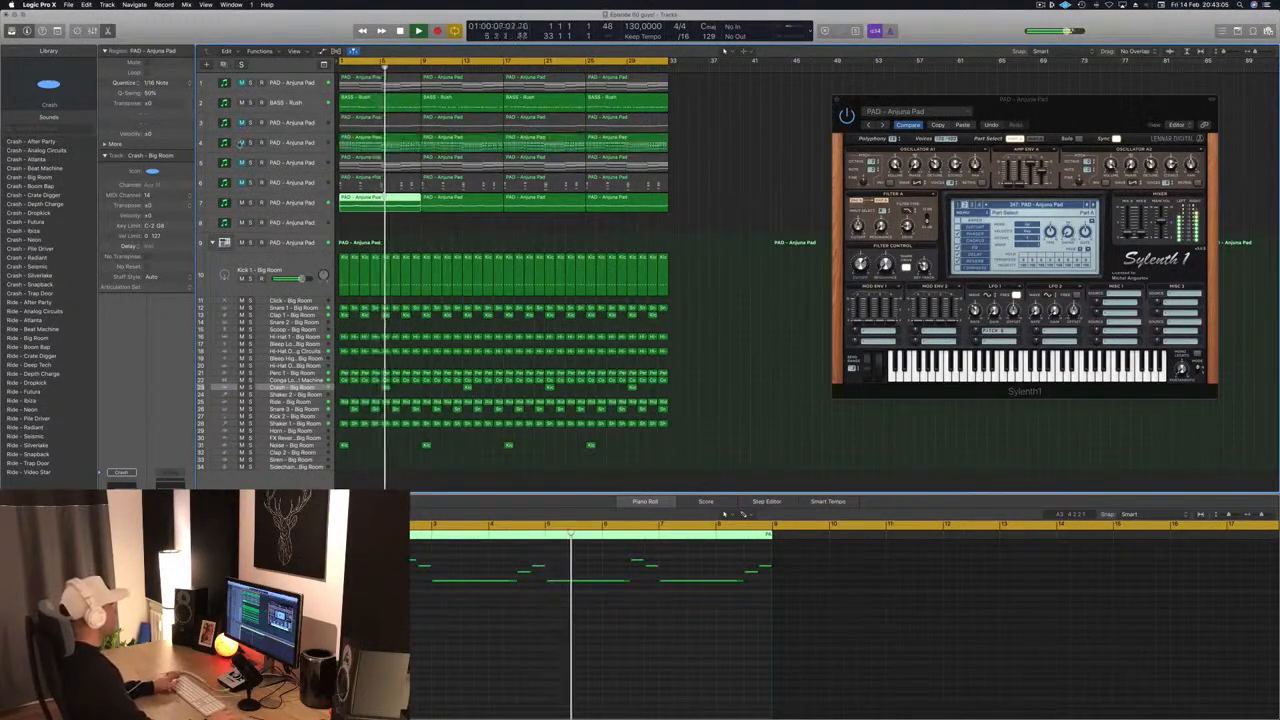
- Open the first region of pad track 4 to examine its notes, and return playback to the start
left_click(289, 142)
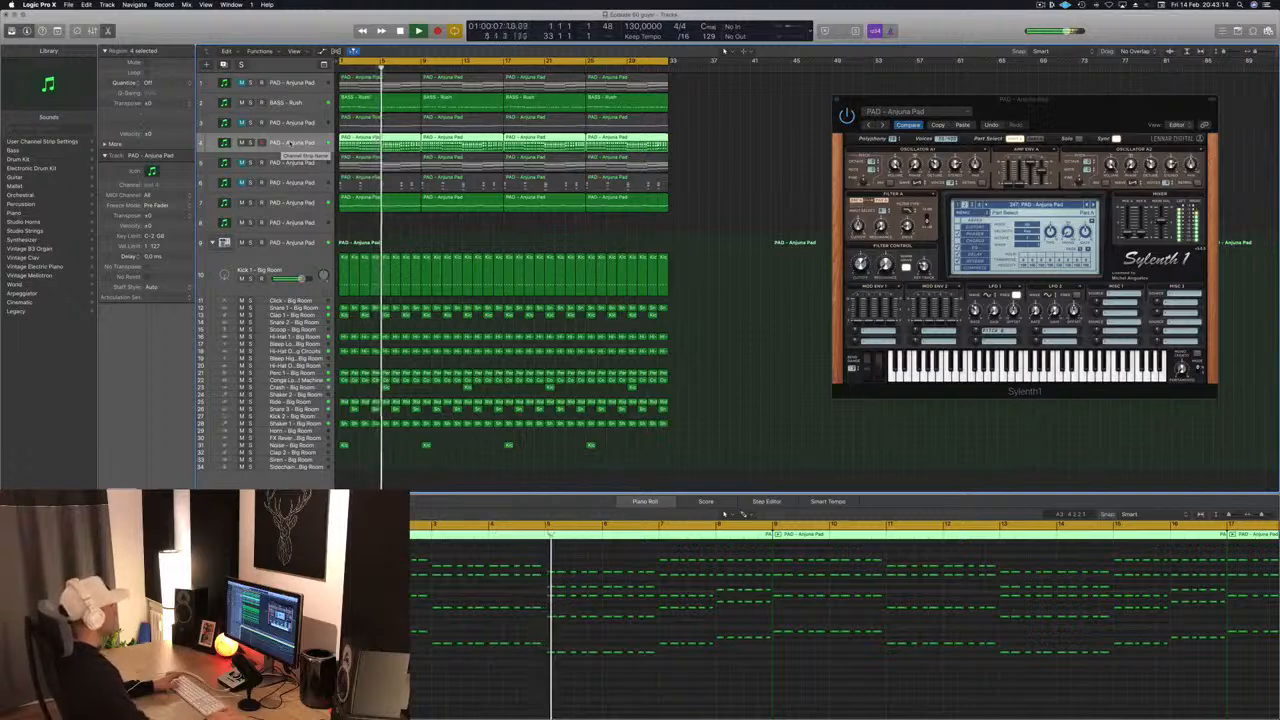
left_click(706, 120)
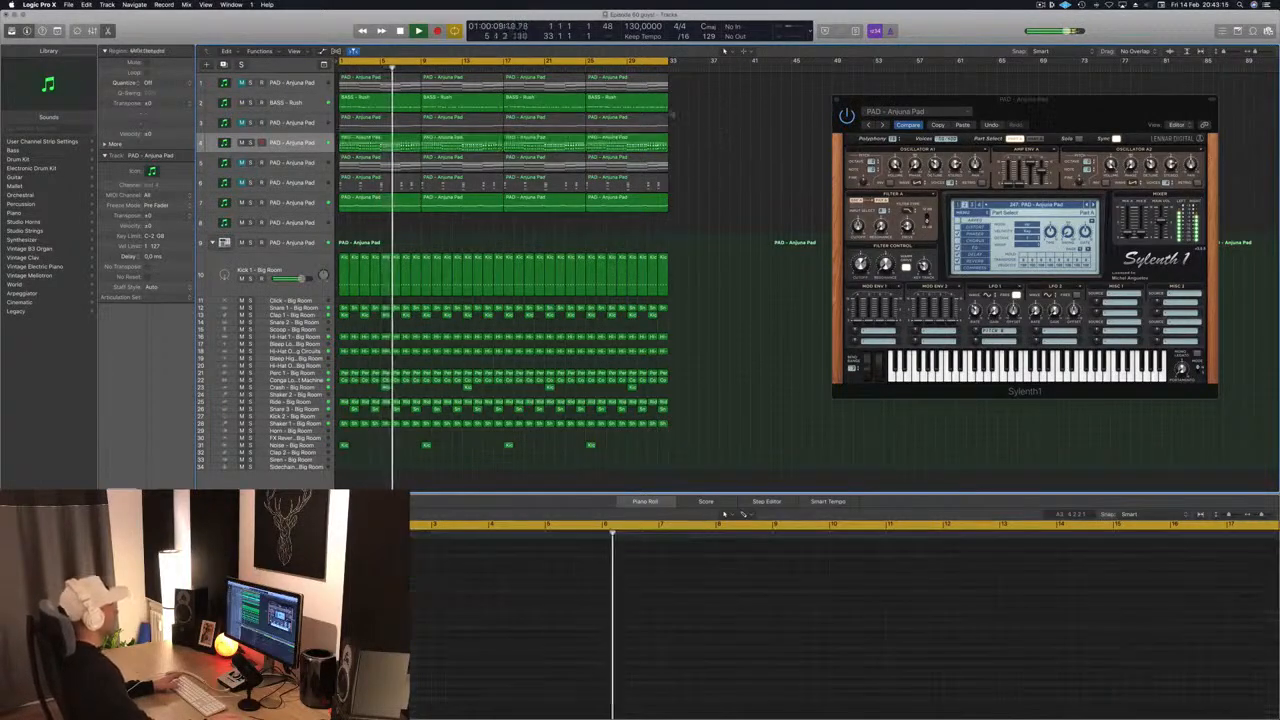
left_click(377, 149)
key("space")
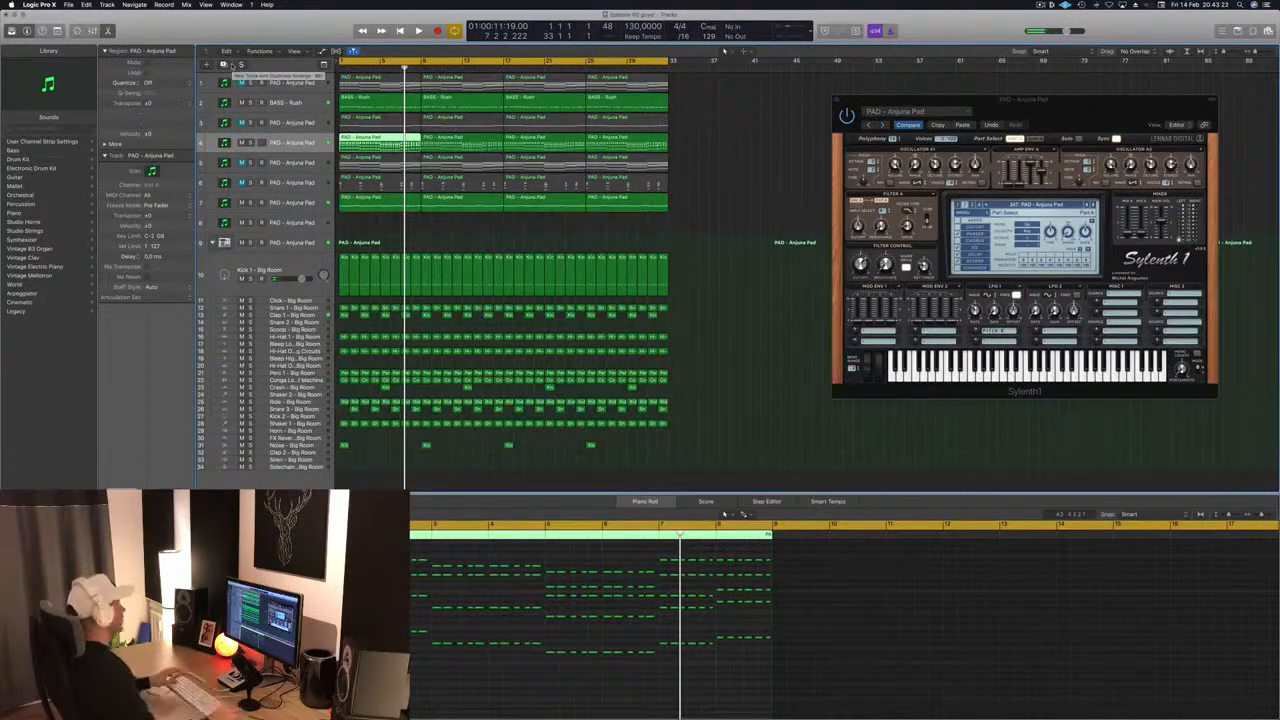
key("Return")
key("space")
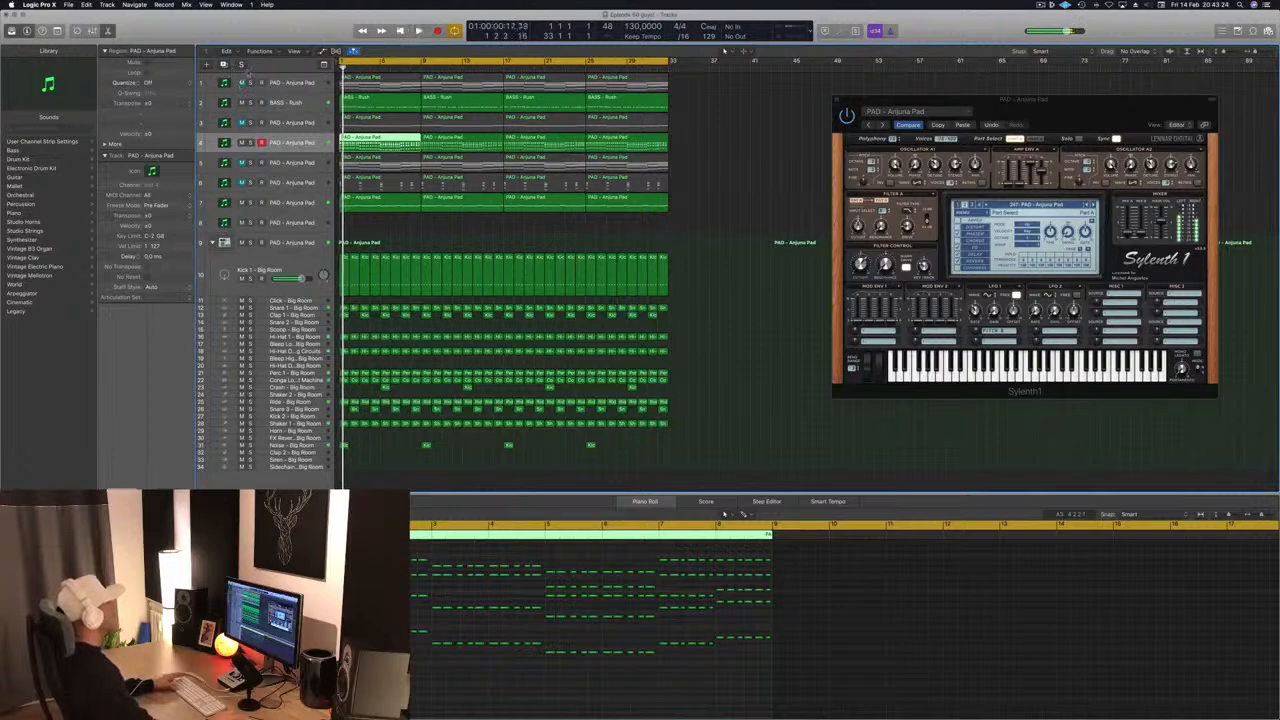
- Unmute pad tracks 1, 3, 5 and 6 and clear the region selection
left_click(241, 83)
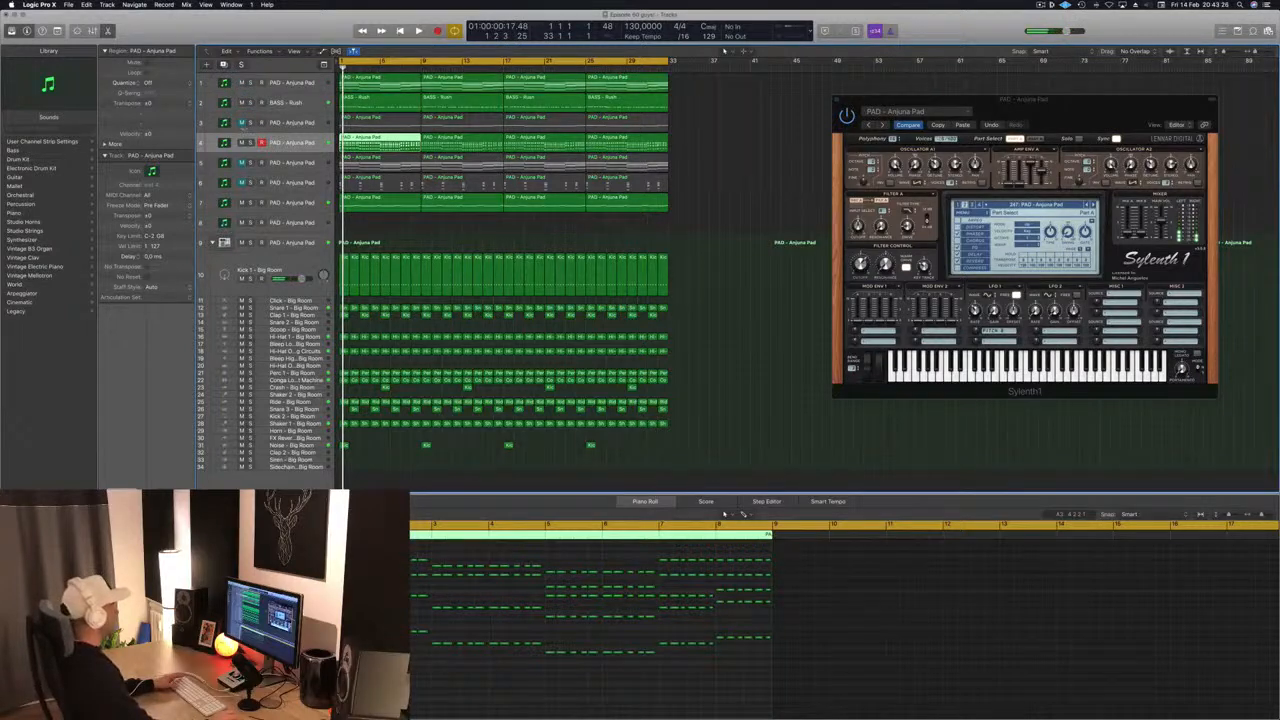
left_click(243, 123)
left_click(243, 163)
left_click(243, 183)
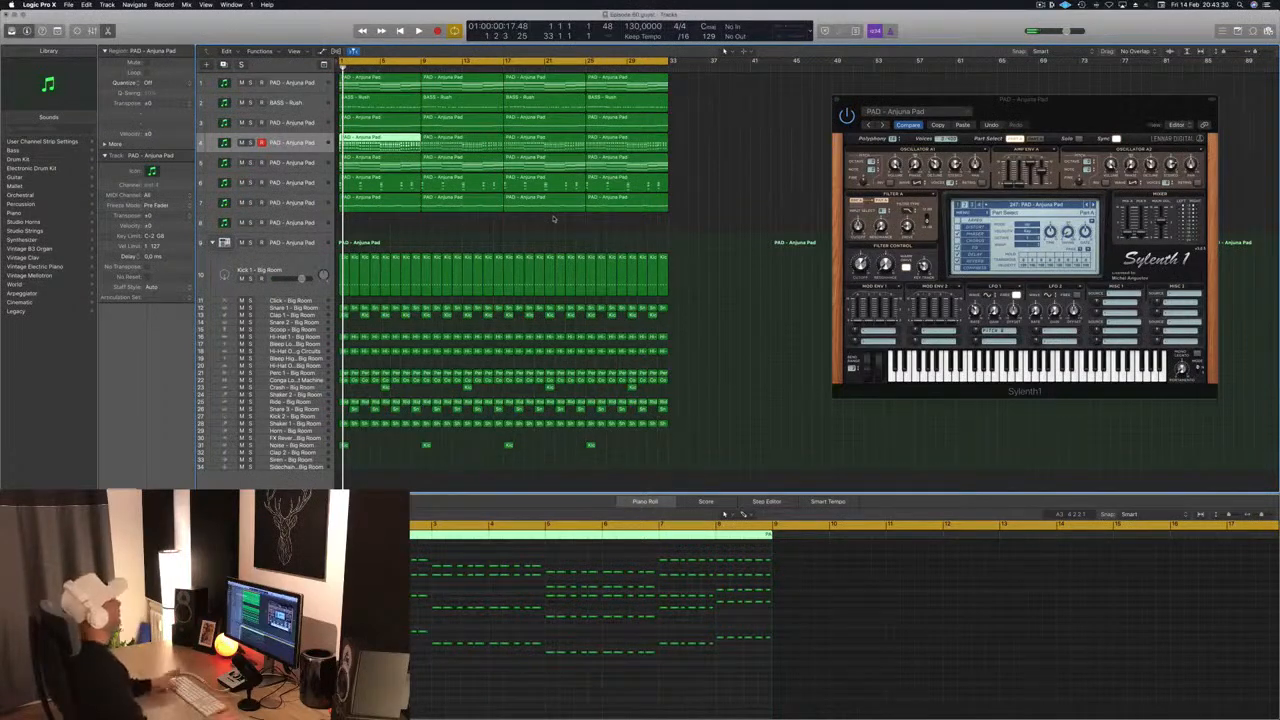
left_click(487, 235)
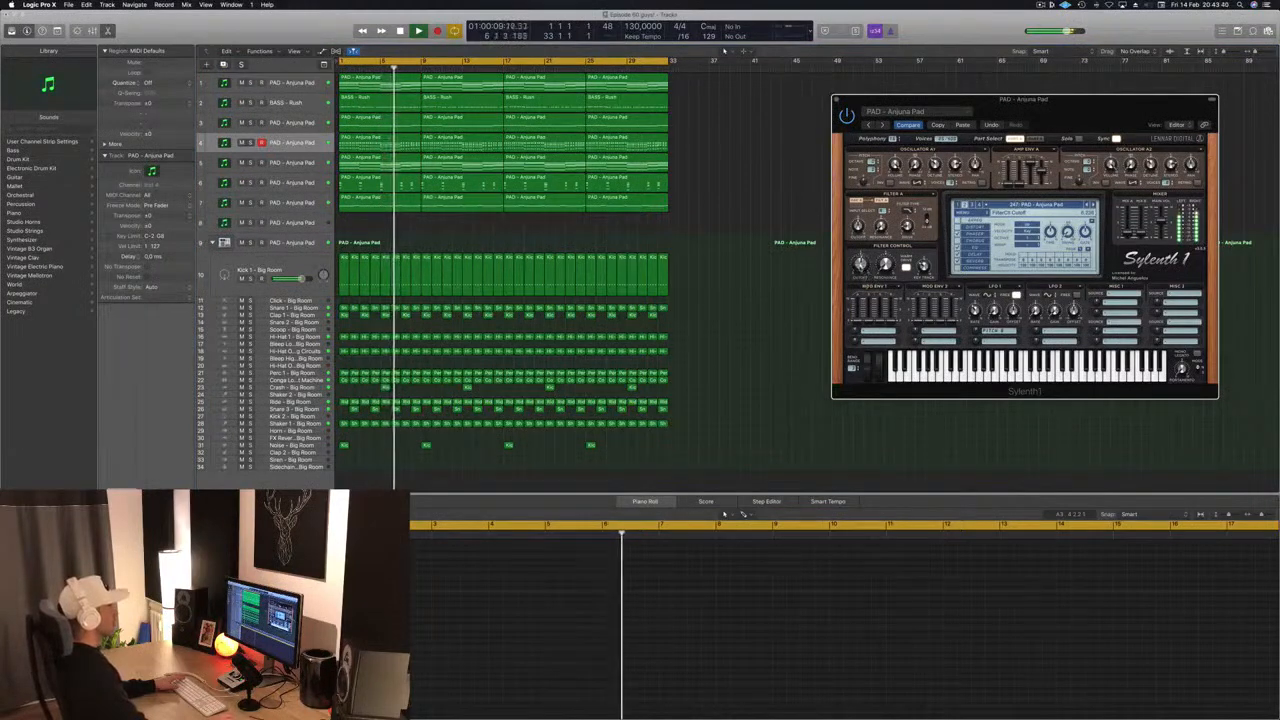
- Move the Sylenth1 window closer to the regions and select melody track 7 while the arrangement plays
left_click_drag(1057, 131, 850, 210)
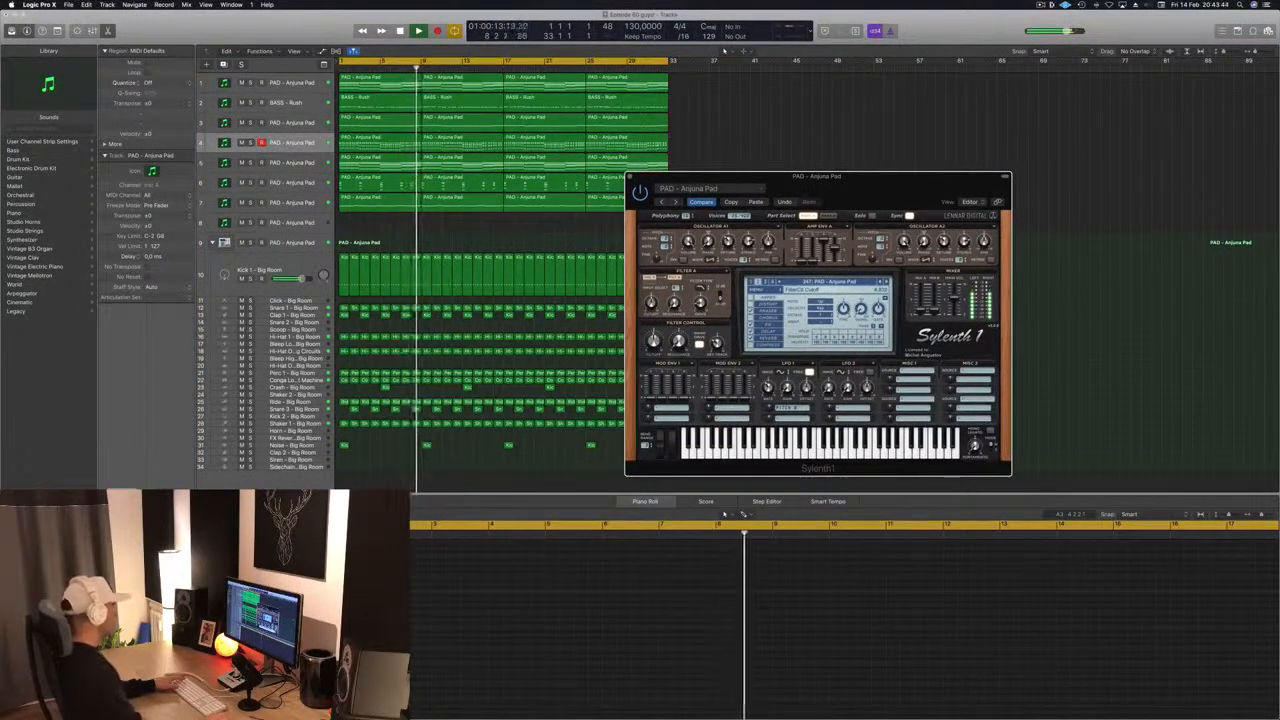
left_click(800, 135)
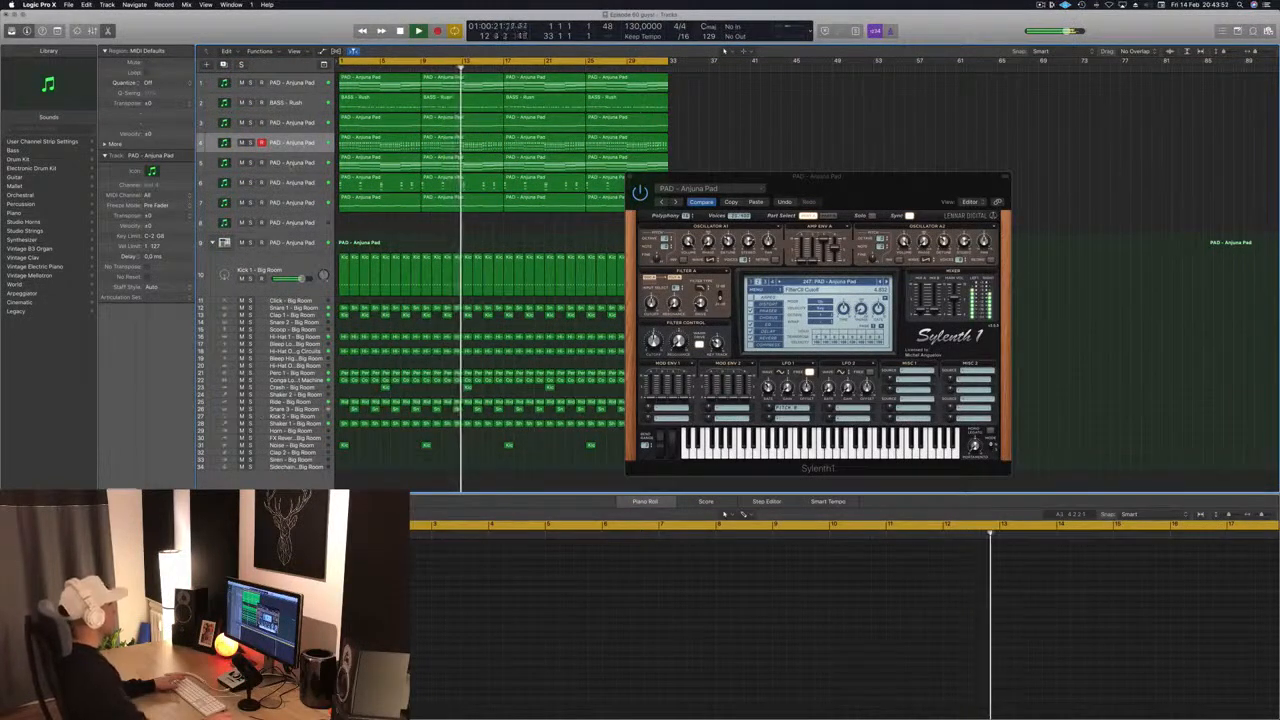
left_click(292, 203)
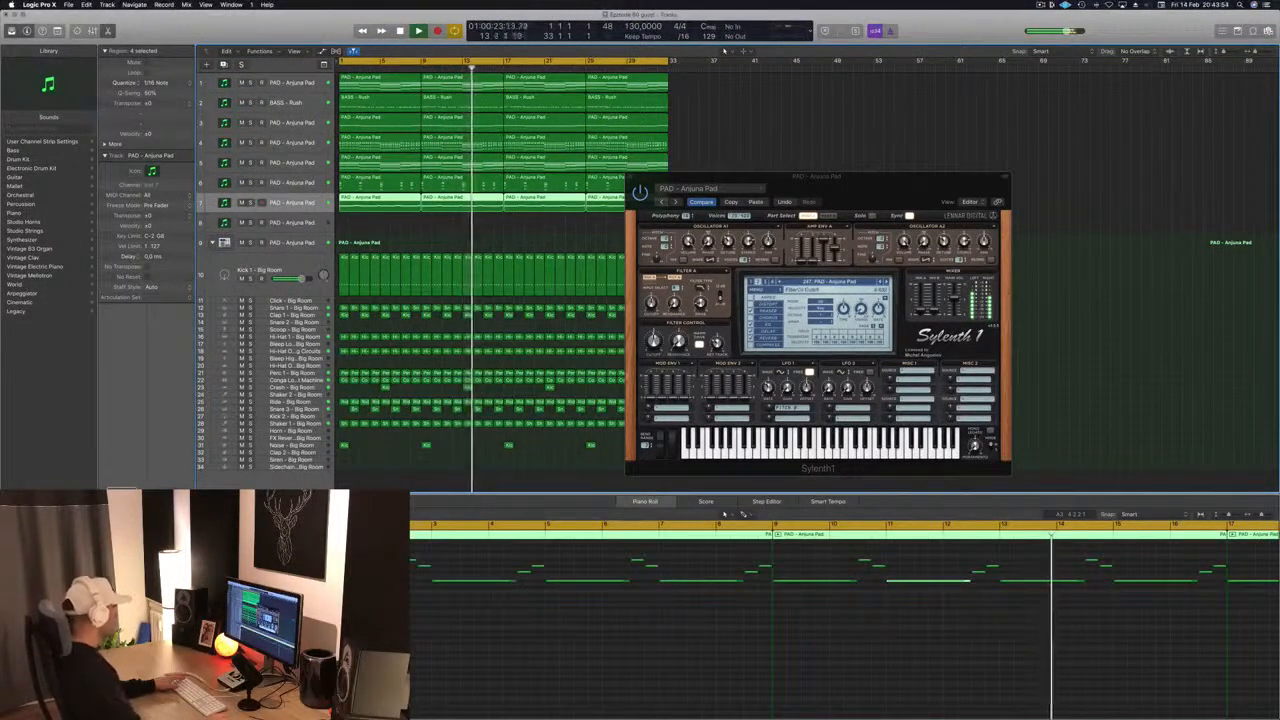
key("super+w")
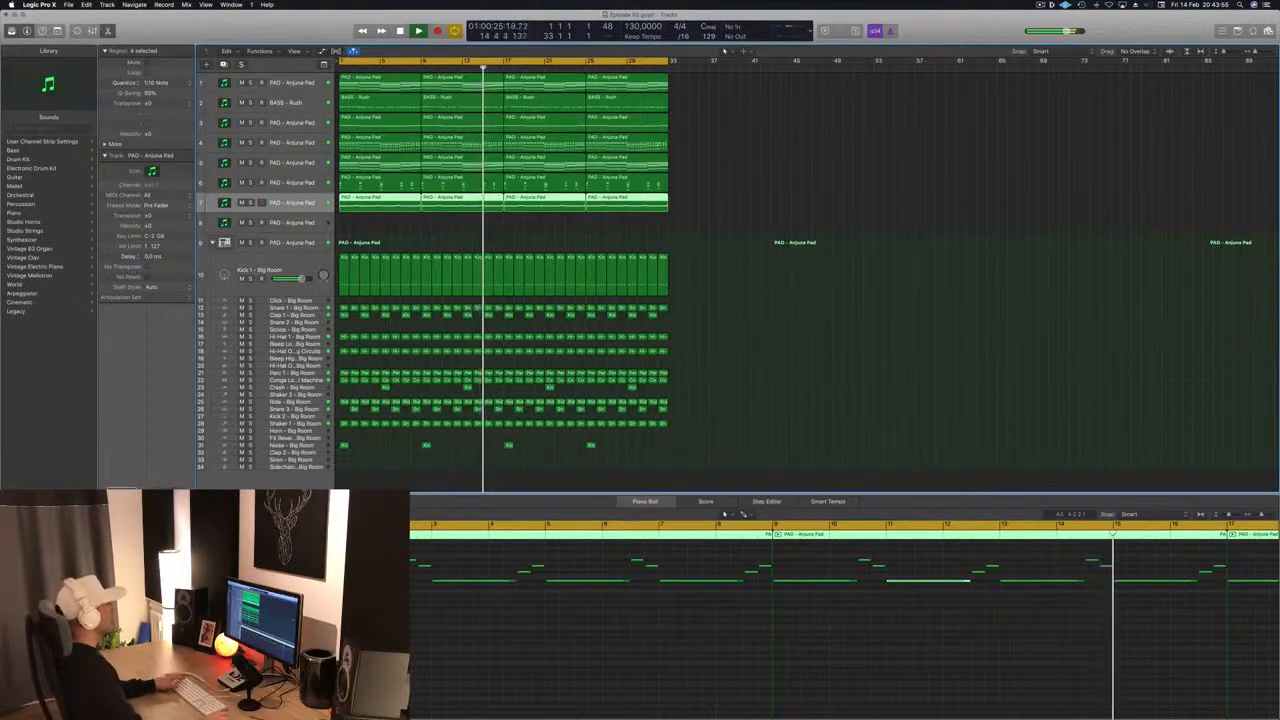
key("v")
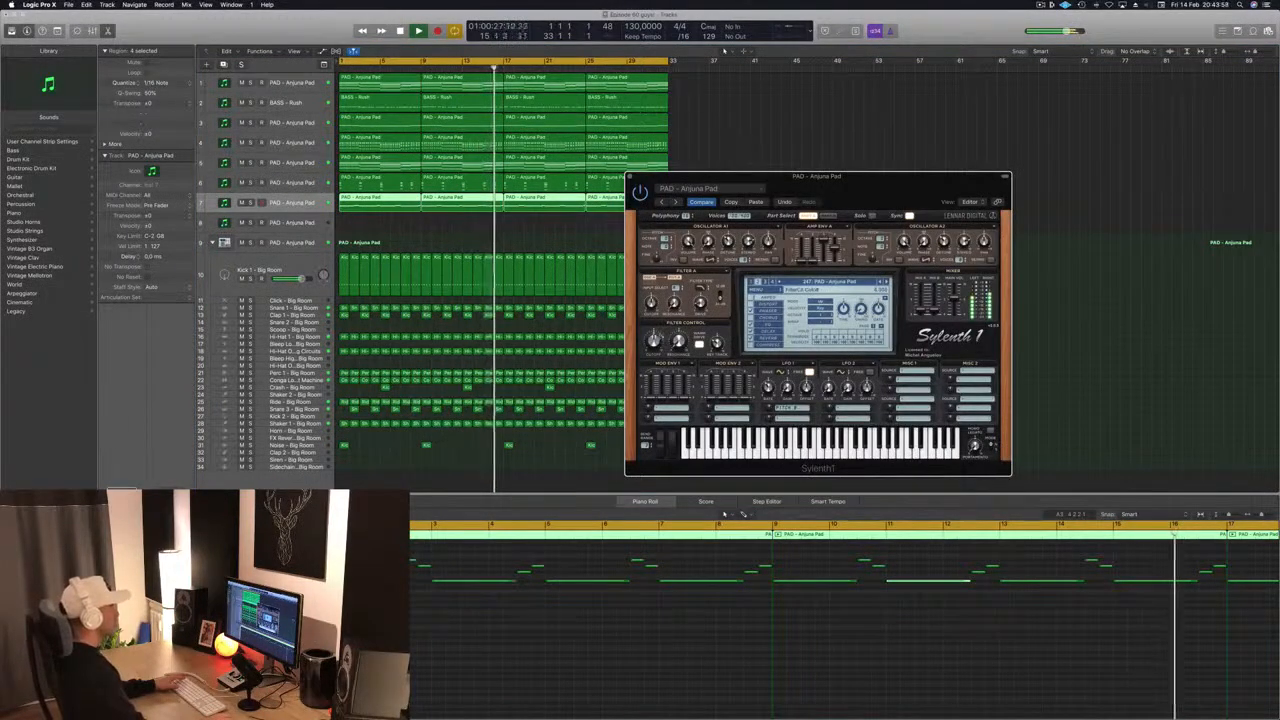
key("super+grave")
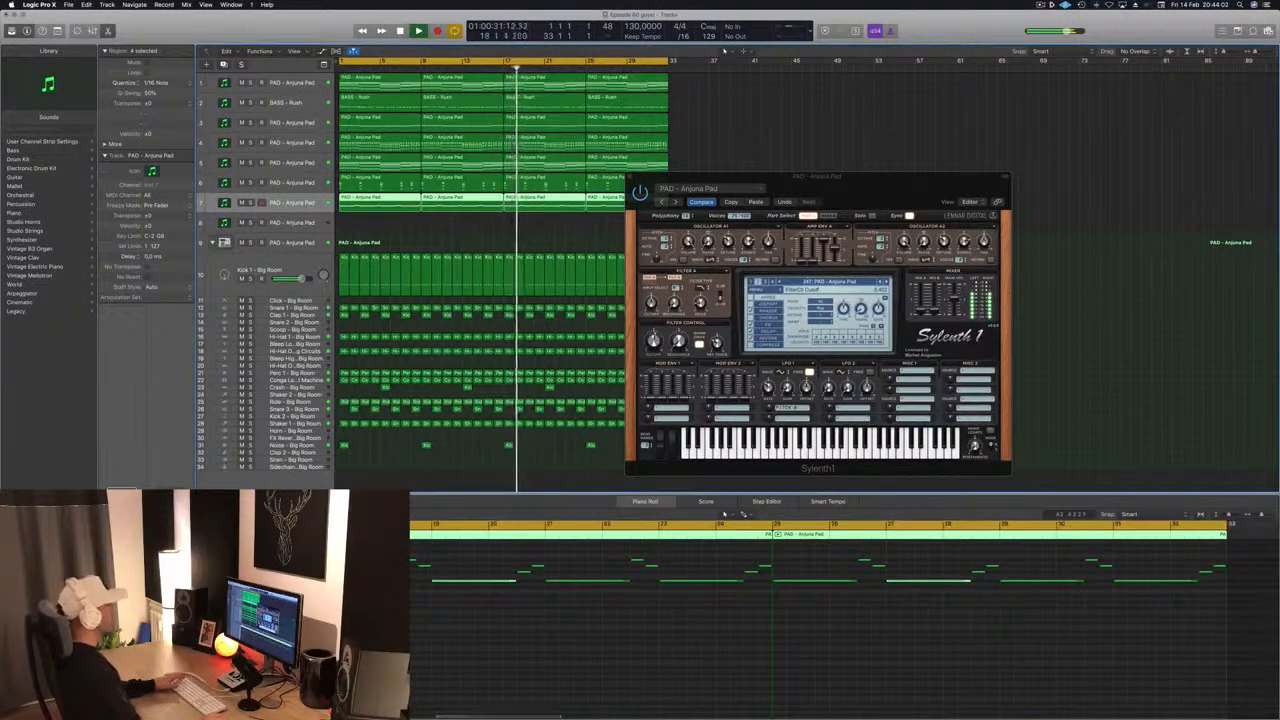
key("super+grave")
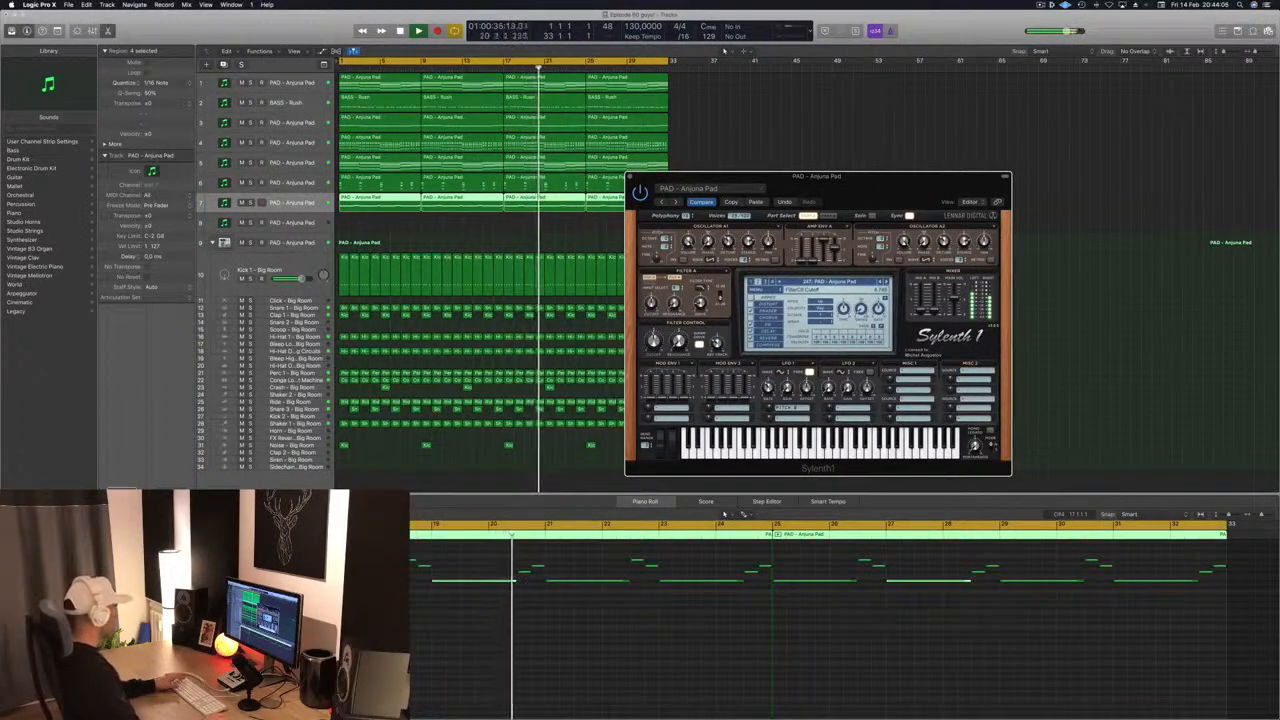
- Close the Sylenth1 window and deselect the track 7 regions
left_click_drag(897, 180, 807, 168)
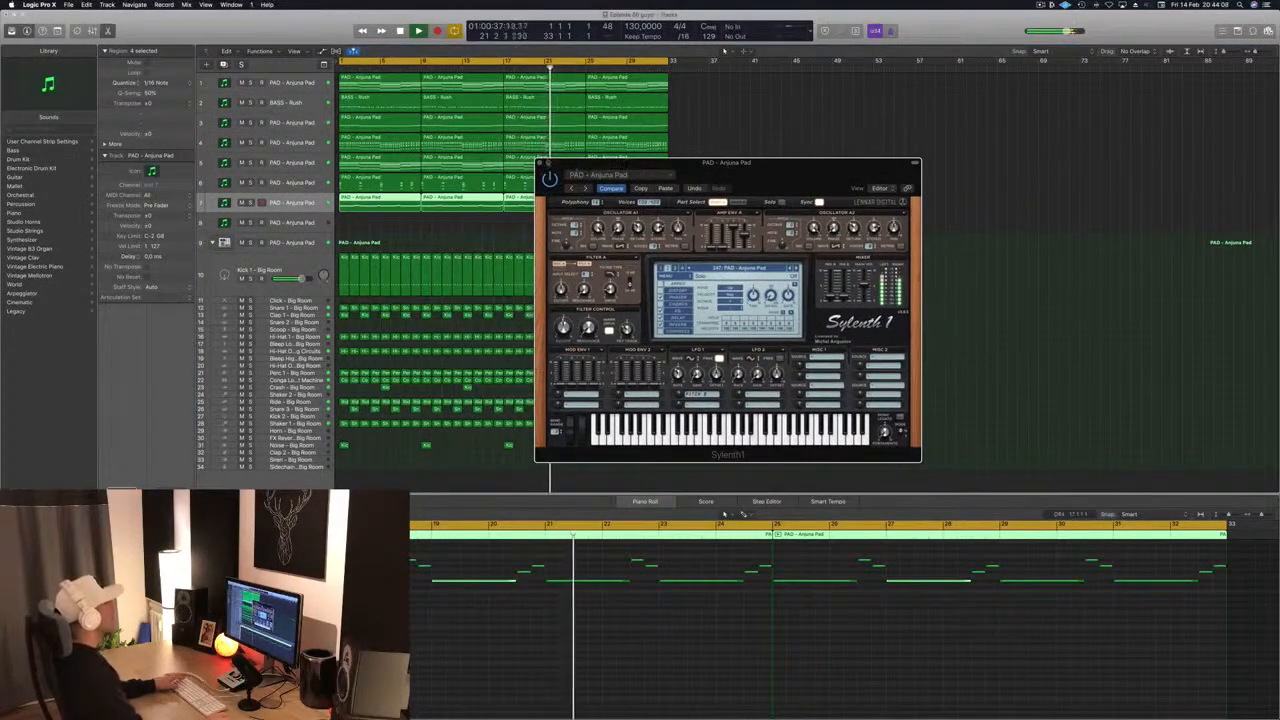
left_click(539, 163)
left_click(806, 154)
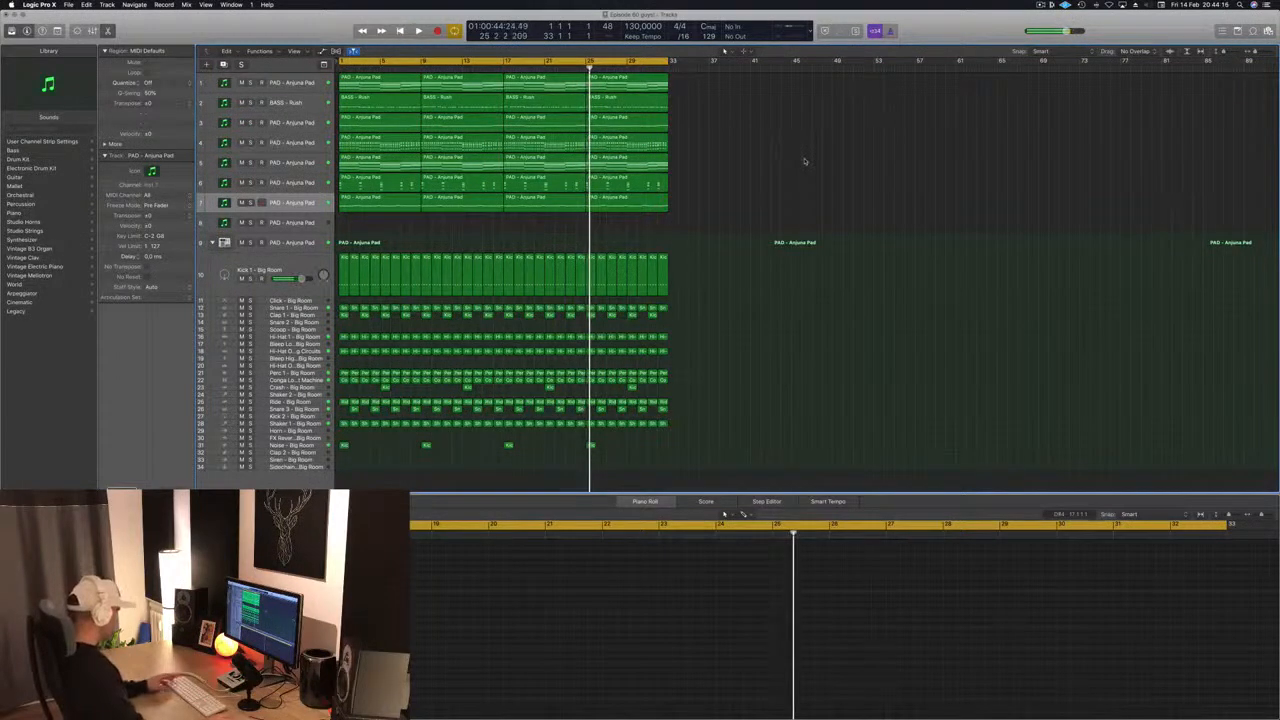
- Repeat all regions once to extend the arrangement from 32 to 64 bars
key("super+r")
key("space")
key("space")
left_click(1097, 158)
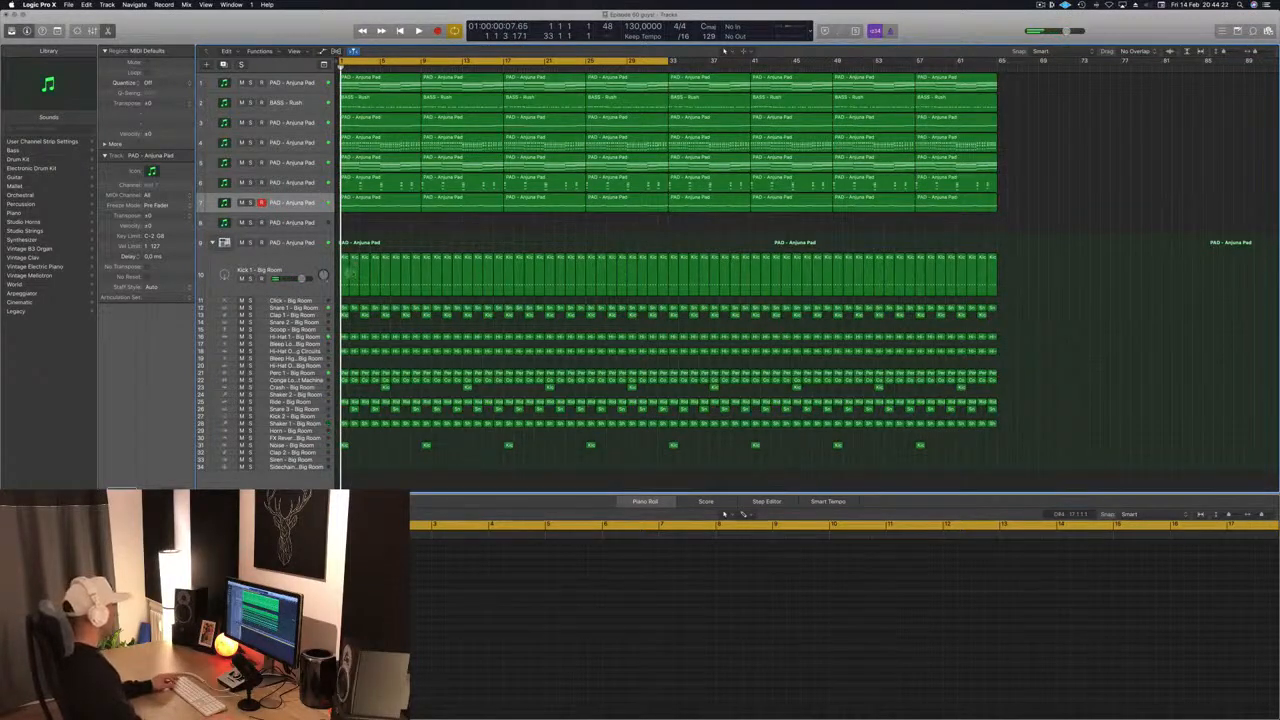
- Delete all drum regions below the kick track in the first 16 bars and start playback
left_click_drag(348, 306, 494, 459)
key("Delete")
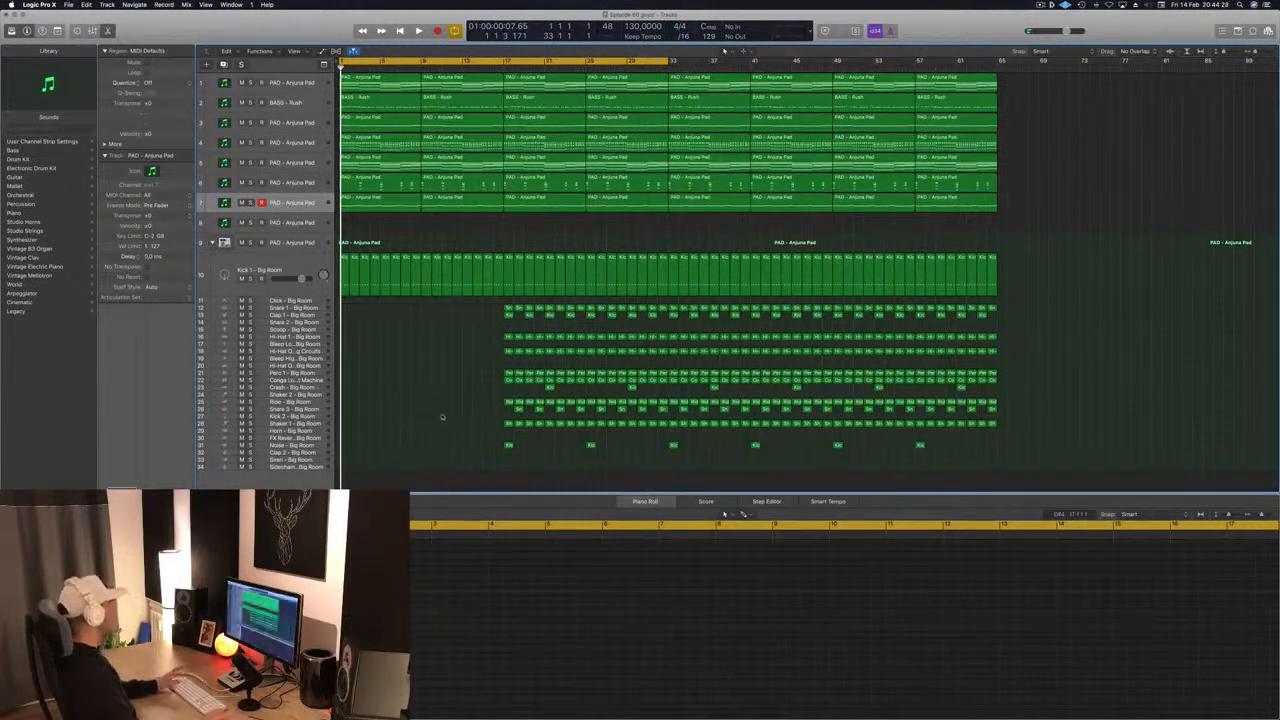
key("b")
key("space")
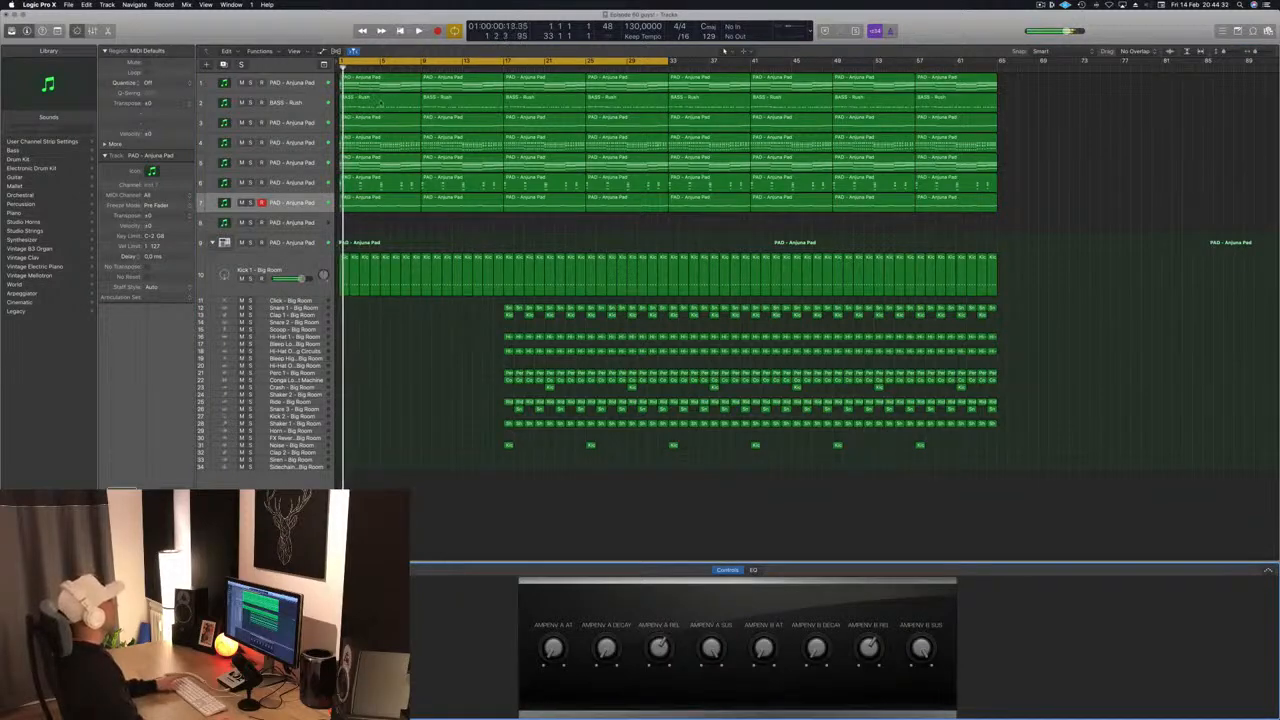
- Delete the regions on the bass track and on tracks 5 and 7 throughout the first 16 bars
left_click(380, 98)
key("Delete")
key("Delete")
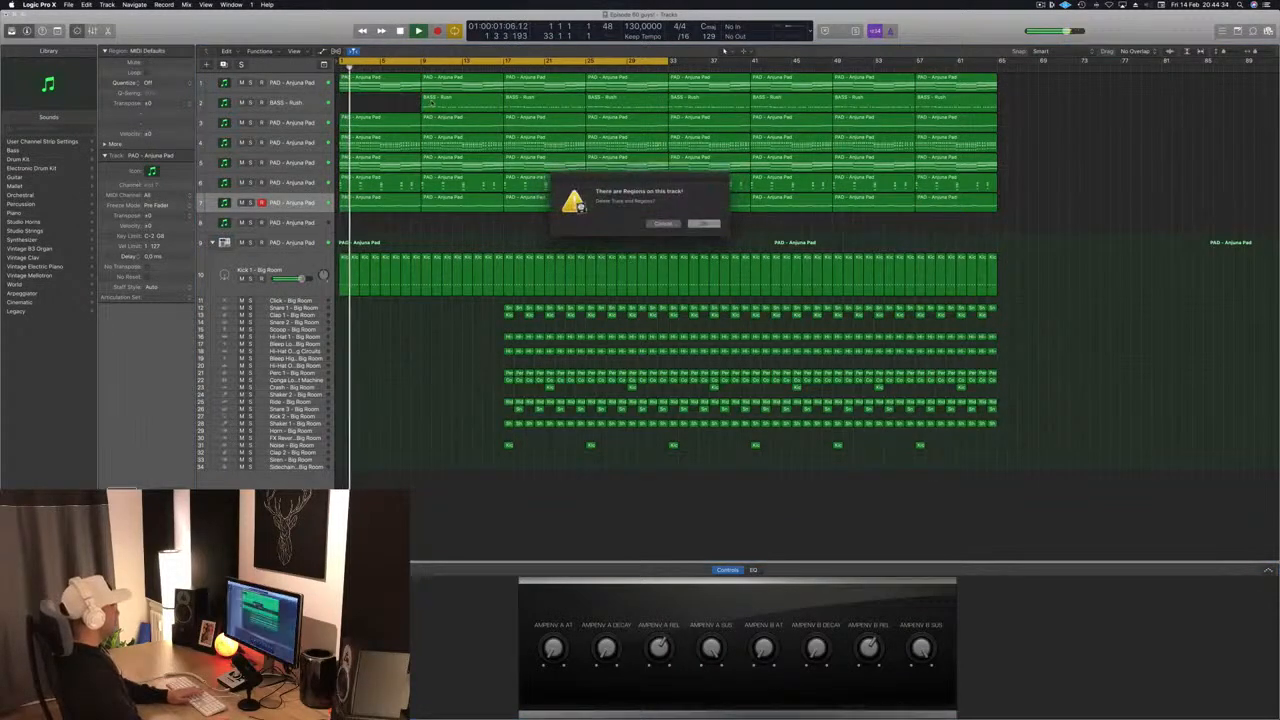
left_click(661, 224)
key("Delete")
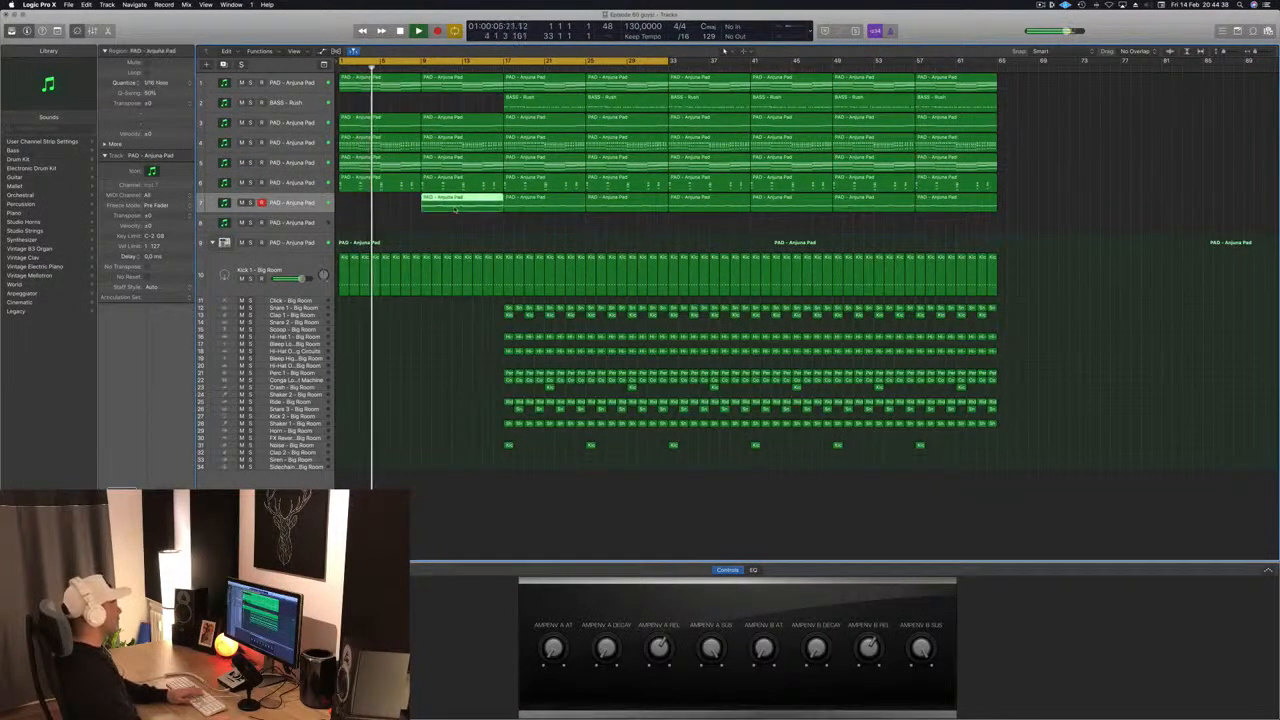
key("Delete")
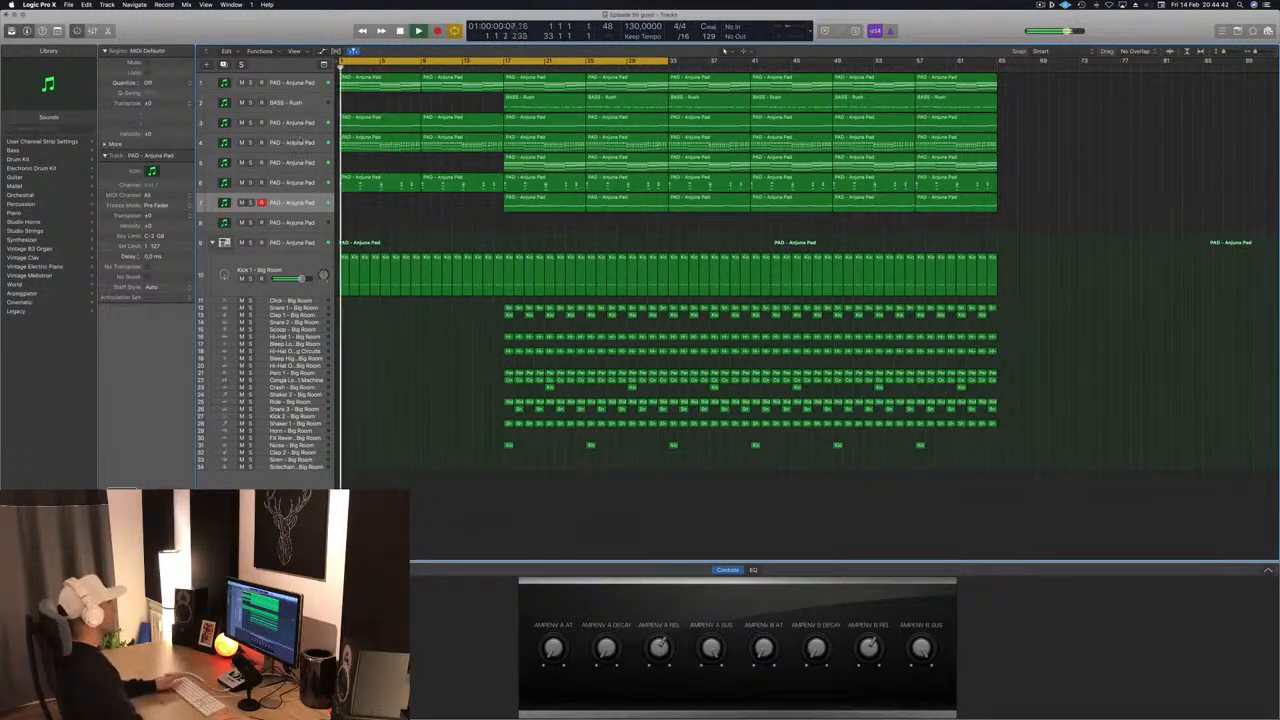
- Inspect track 4's Sylenth1 instrument during playback, close it, and listen to the stripped intro from the start
left_click(297, 142)
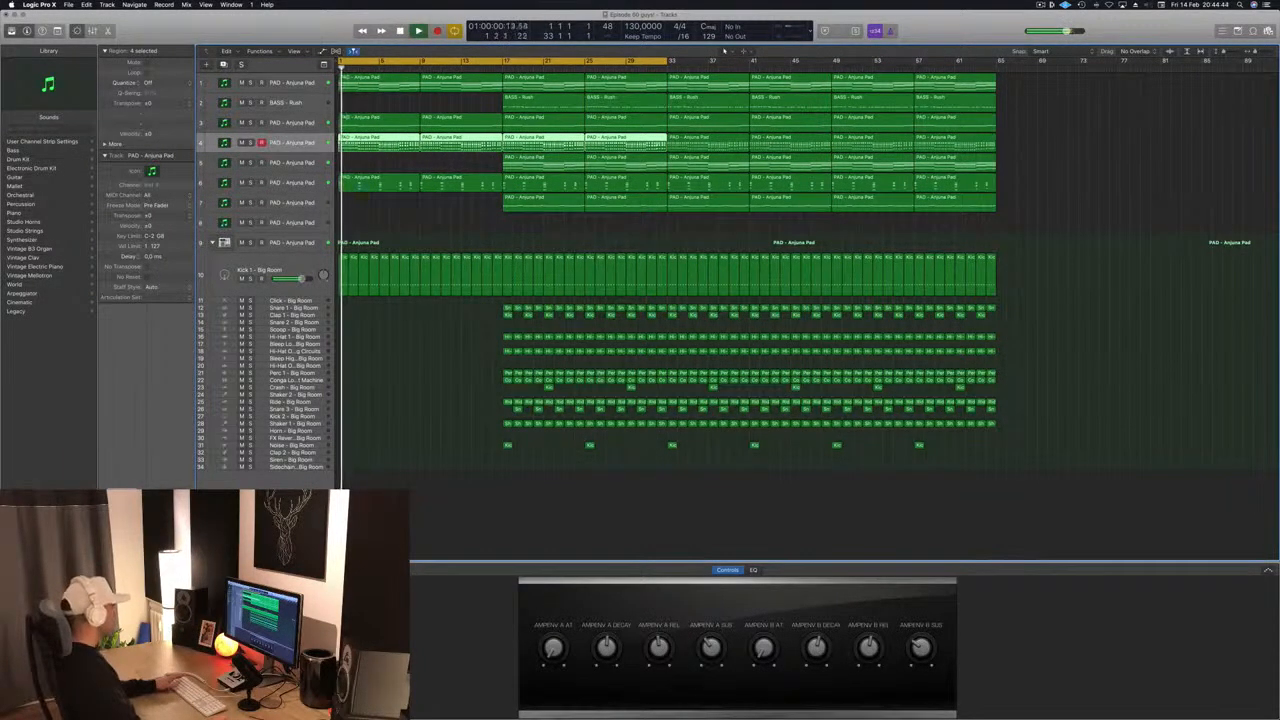
key("v")
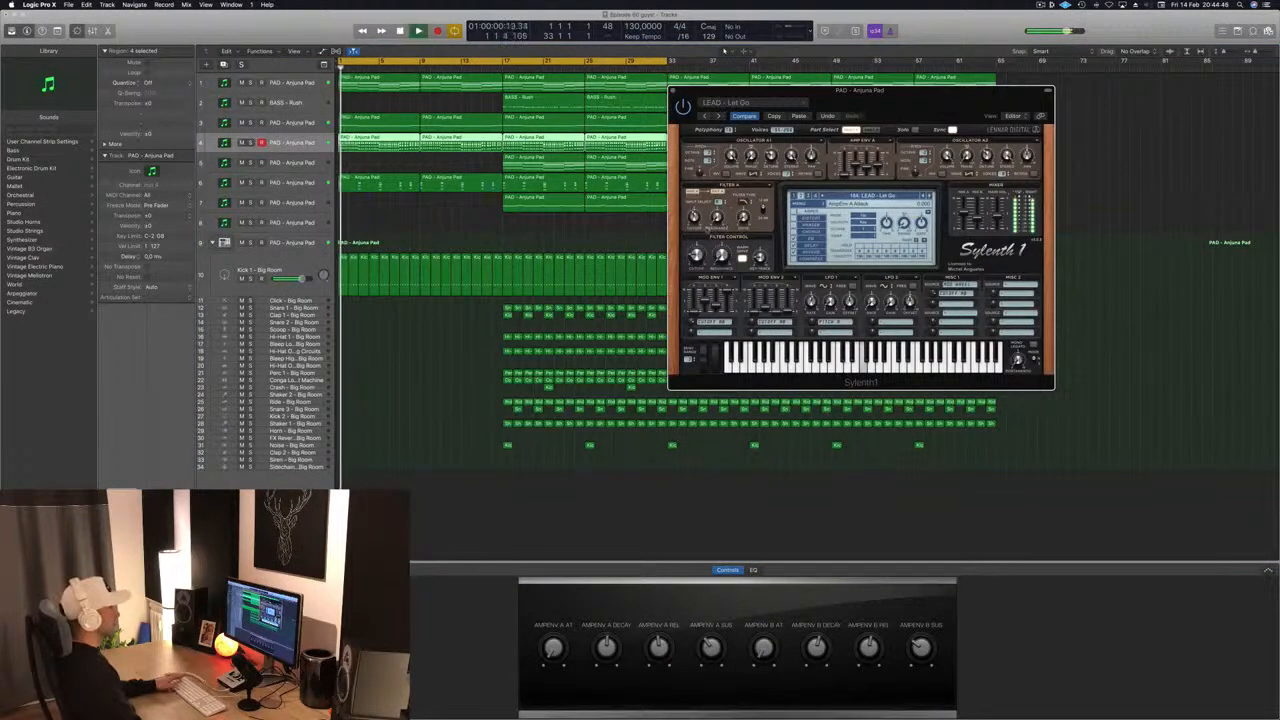
left_click_drag(904, 94, 877, 99)
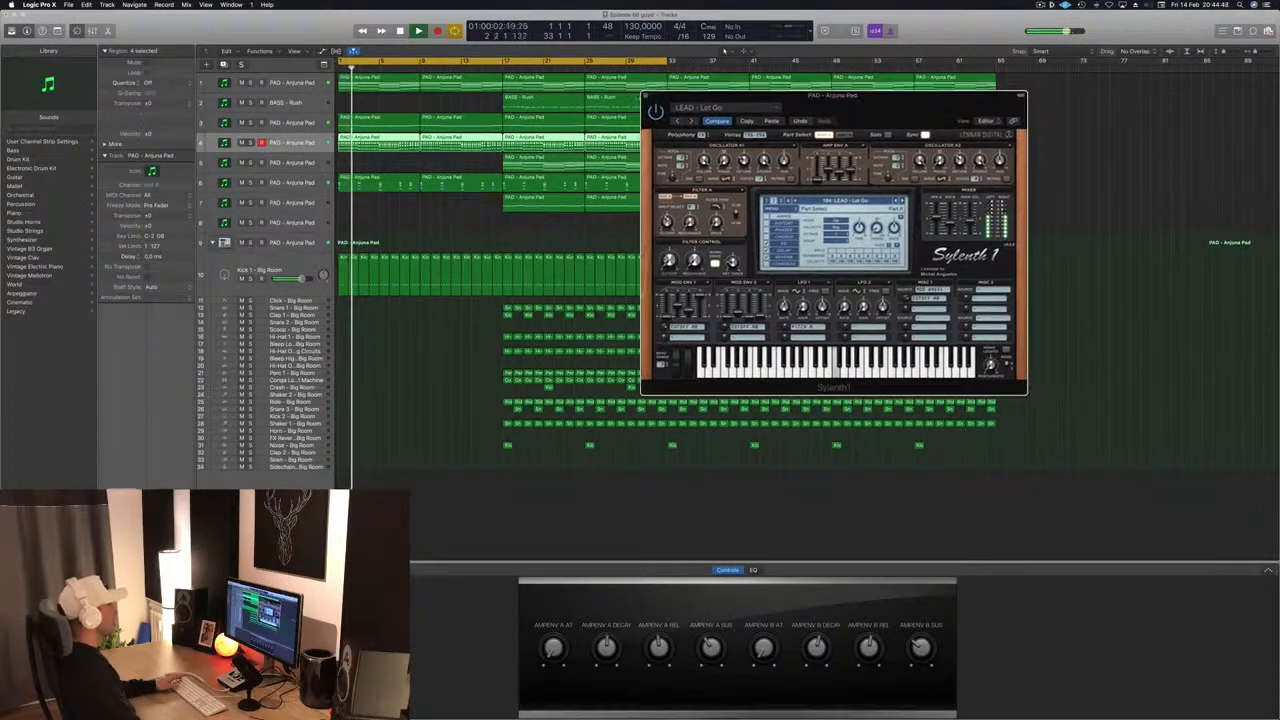
key("v")
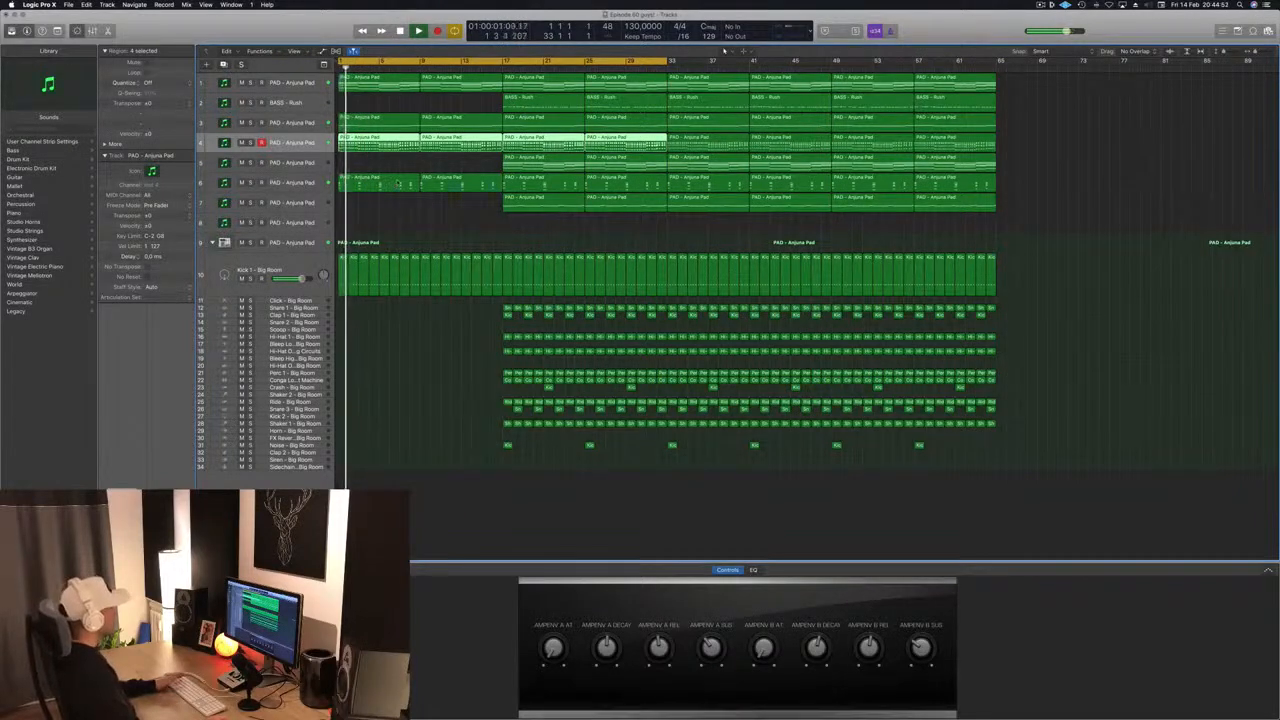
left_click(407, 210)
key("space")
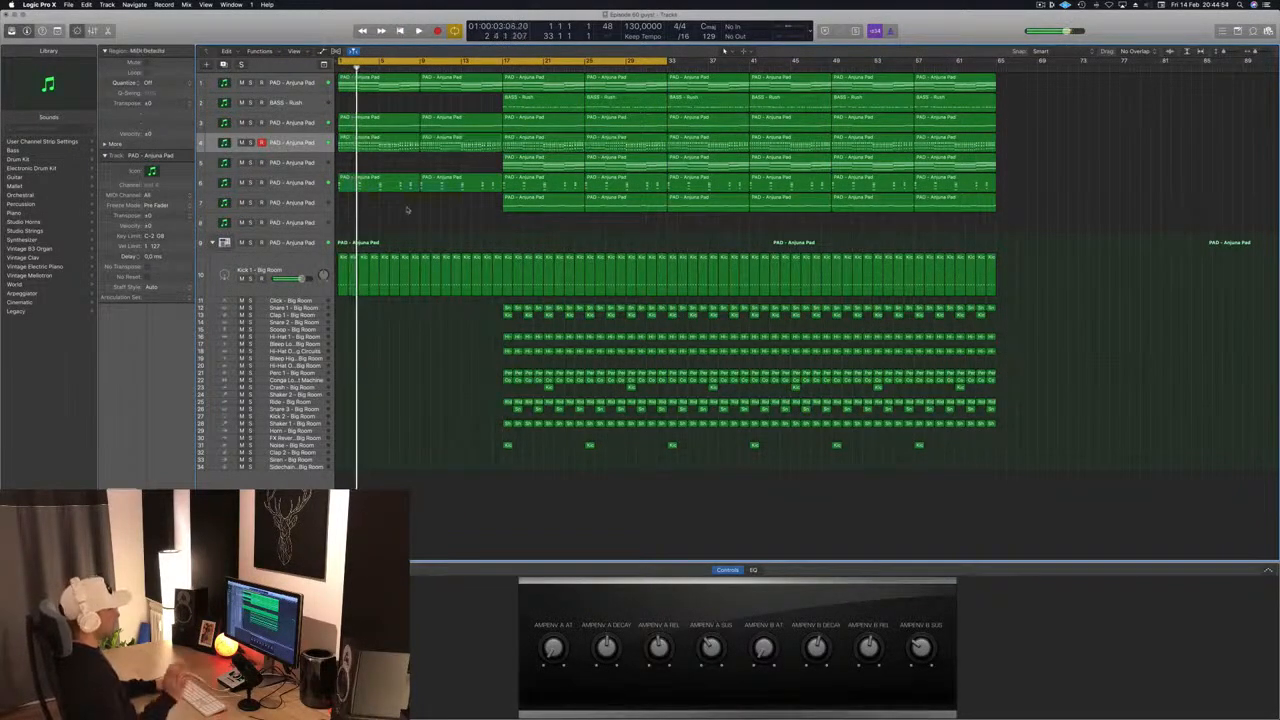
key("Return")
key("space")
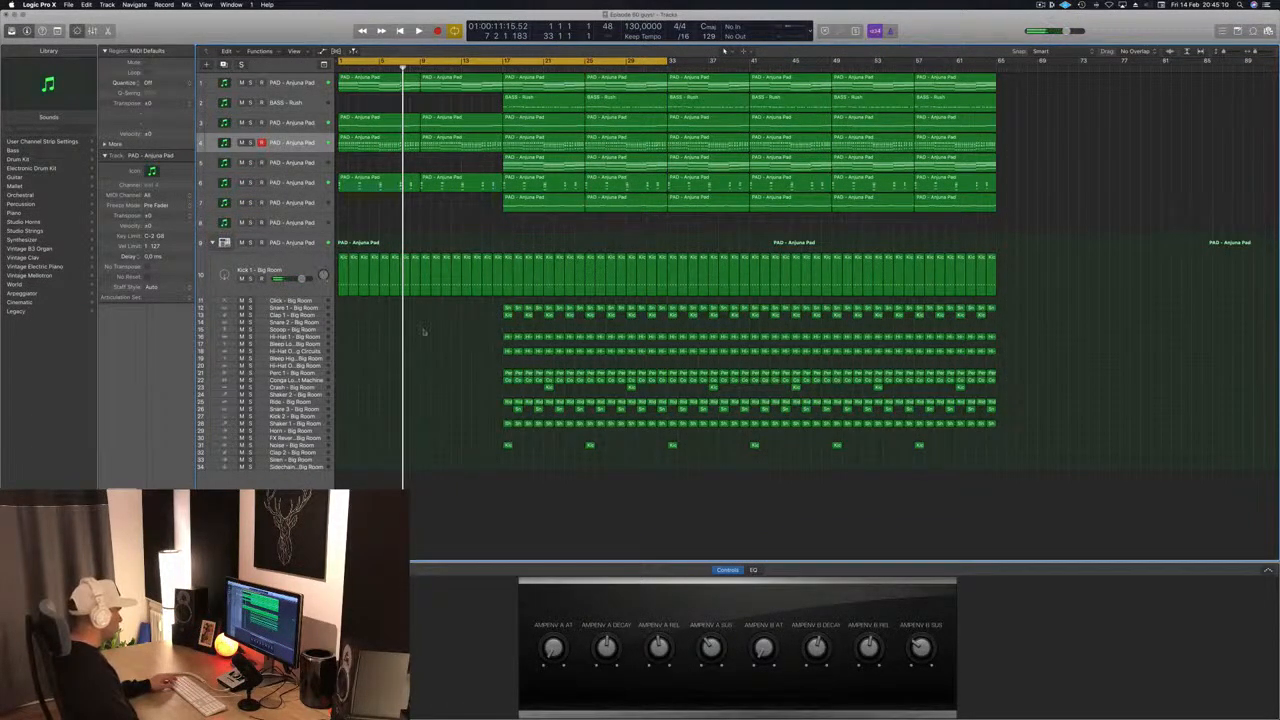
- Copy a Snare 1 region onto the Snare 2 track at bar 9 and open it in the Piano Roll
left_click_drag(507, 309, 425, 322)
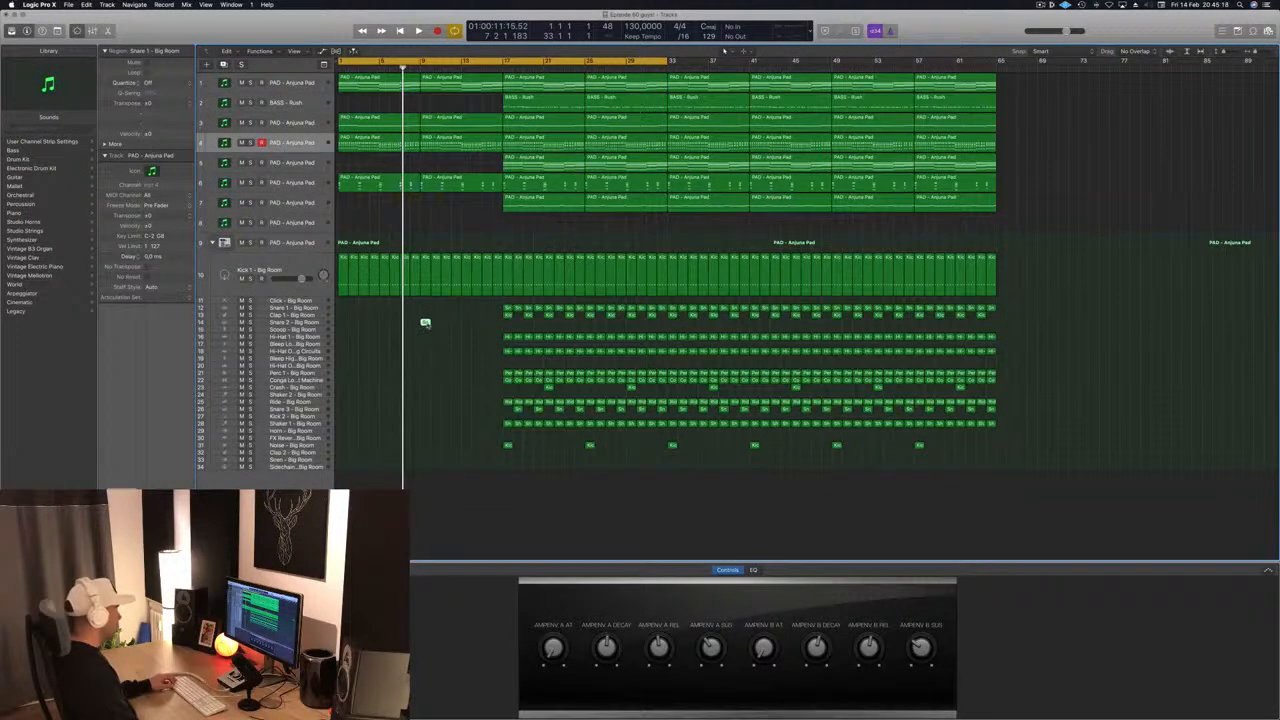
double_click(425, 322)
left_click_drag(744, 611, 856, 652)
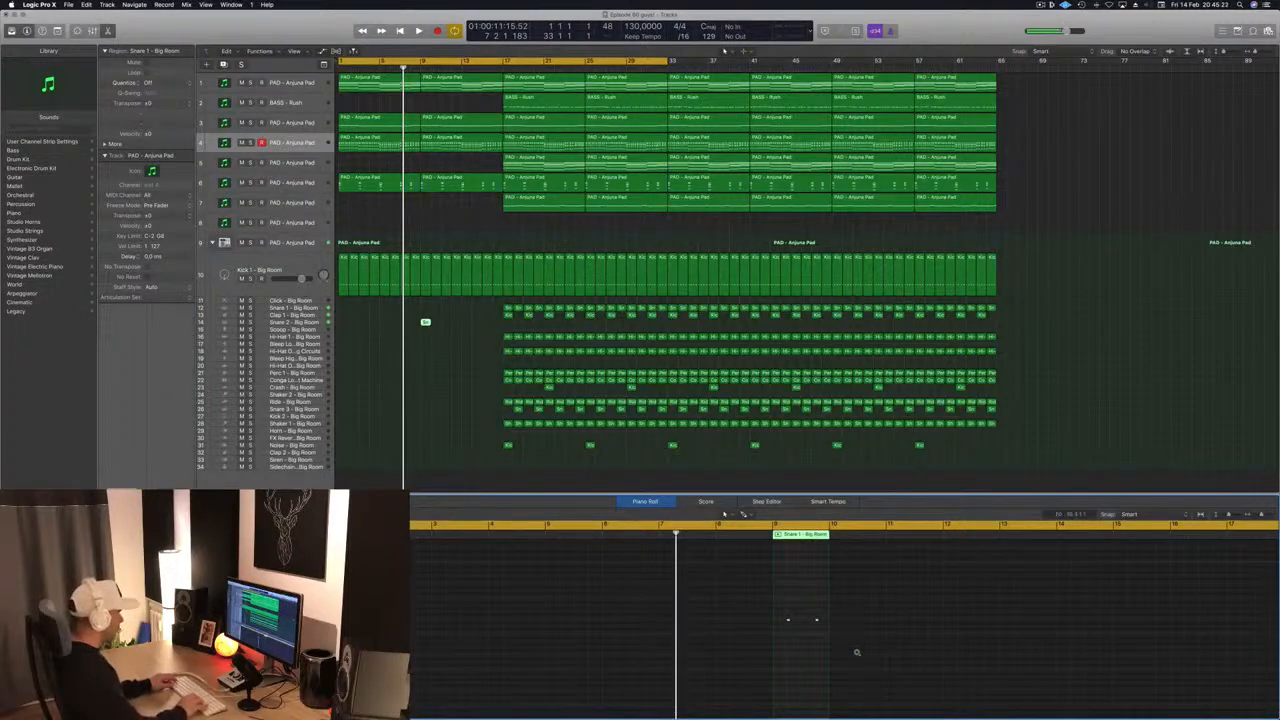
scroll(856, 652, "up", 10)
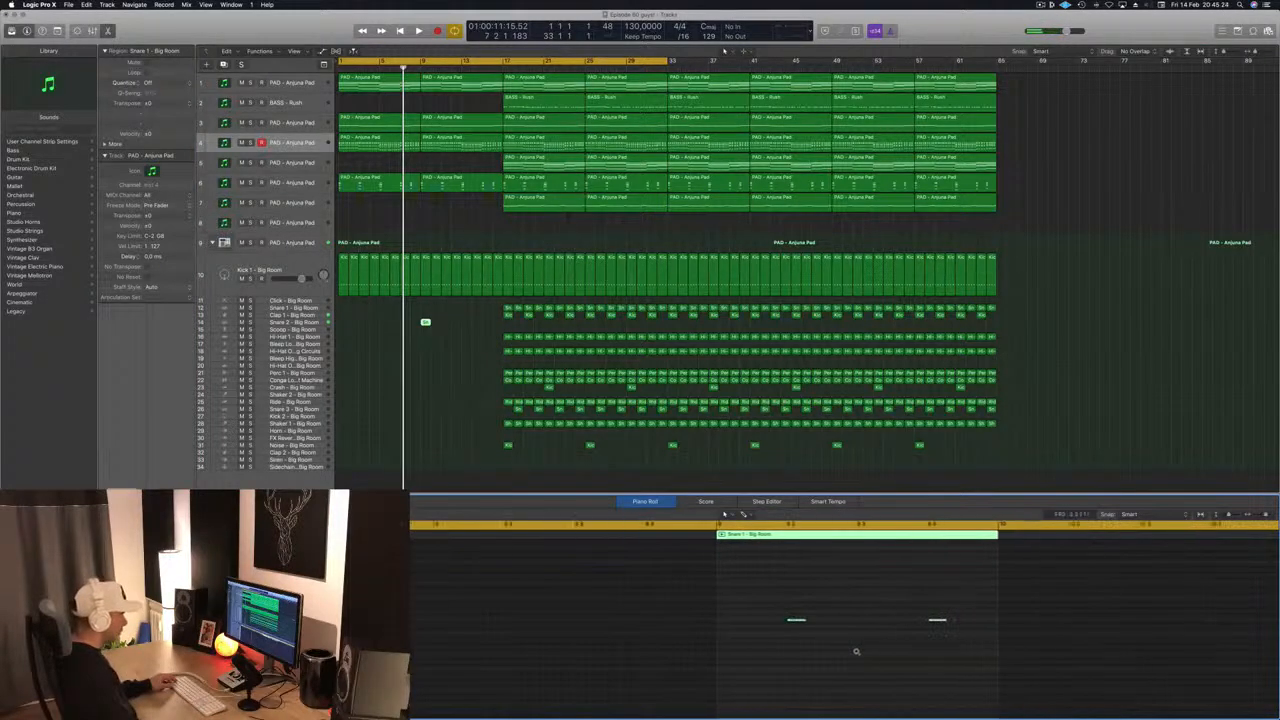
- Fill the one-bar snare region with evenly spaced sixteenth-note hits and play the arrangement
left_click_drag(786, 622, 692, 625)
left_click_drag(1166, 599, 1089, 624)
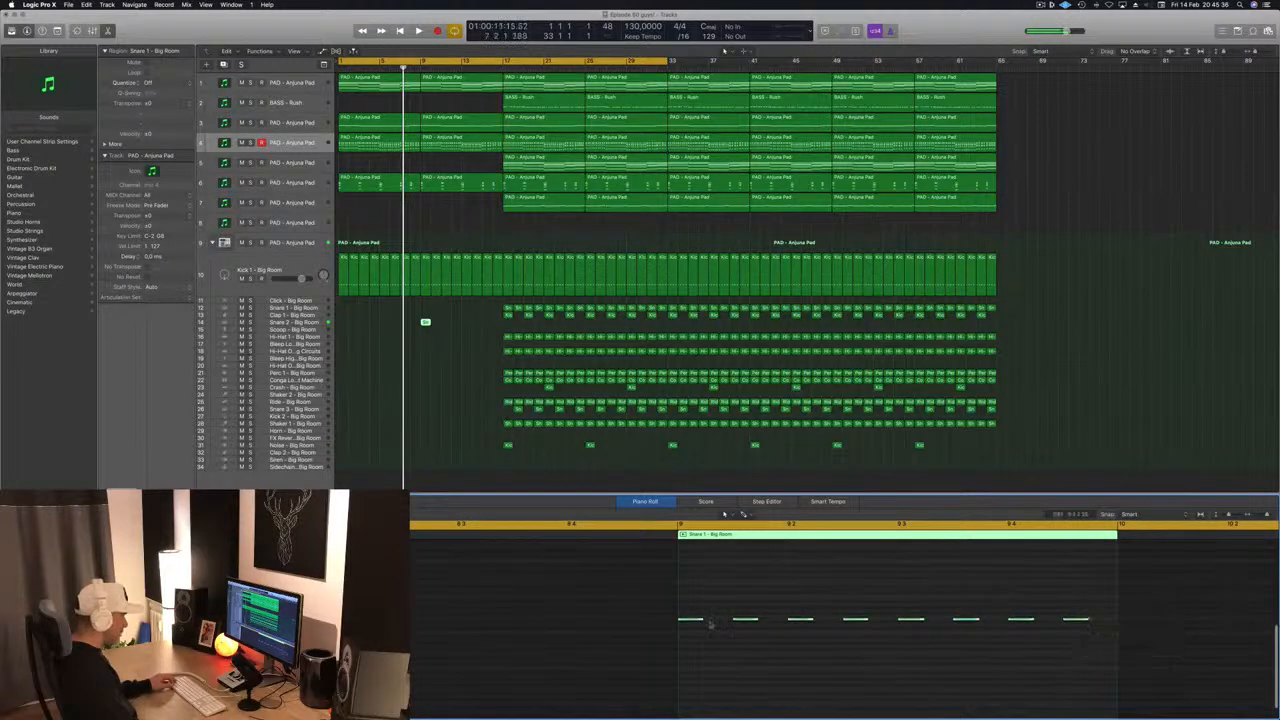
left_click_drag(697, 622, 727, 628)
key("space")
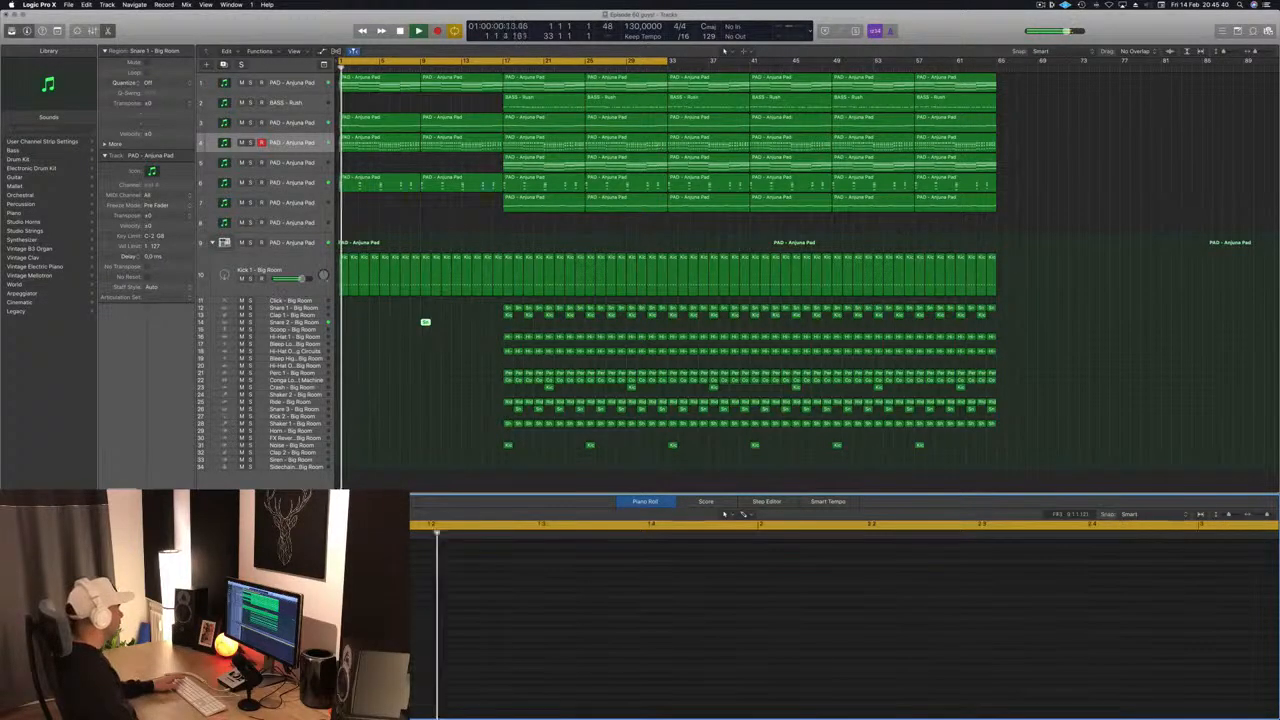
- Repeat the Snare 2 roll region so that it fills bars 9 through 16
left_click(445, 322)
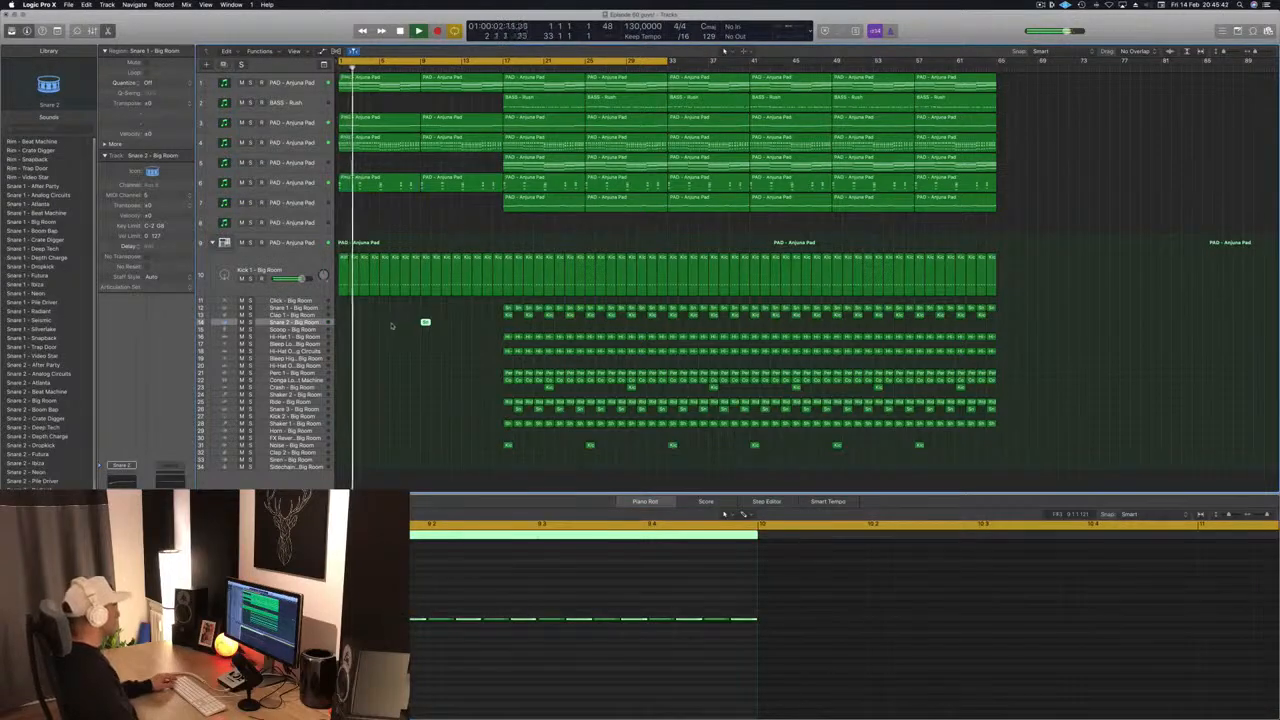
left_click_drag(424, 322, 470, 331)
key("space")
- Open the Snare 2 Channel EQ, lower its high-cut frequency to 80 Hz, and move the window off the intro regions
left_click(114, 482)
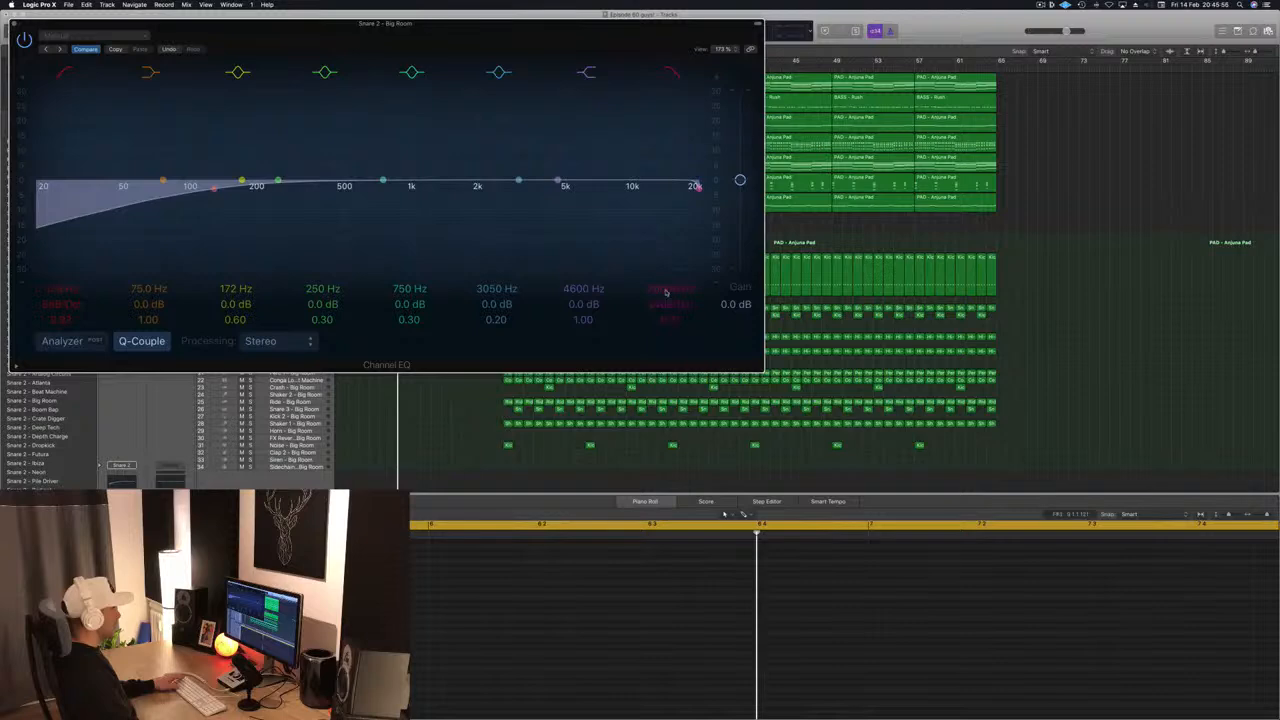
left_click_drag(667, 287, 667, 403)
left_click_drag(525, 36, 1087, 28)
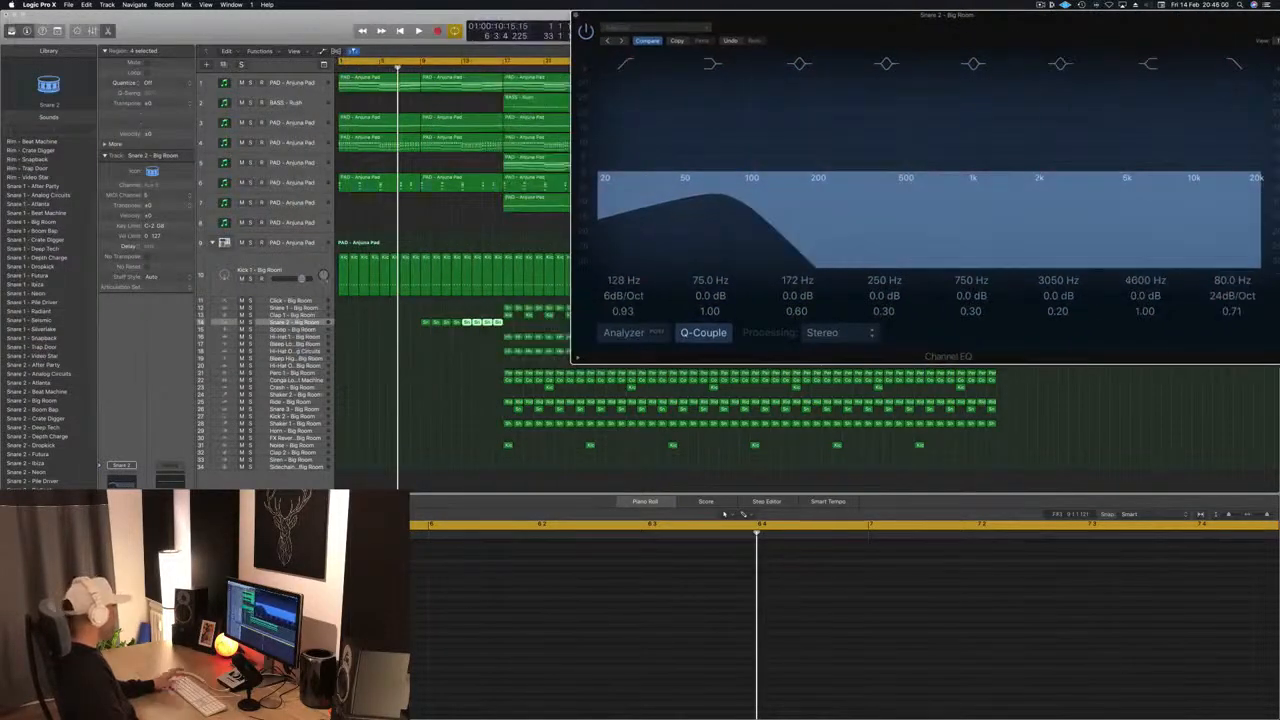
- Play the intro and try raising the Snare 2 EQ's high-cut frequency
key("space")
key("space")
key("space")
key("space")
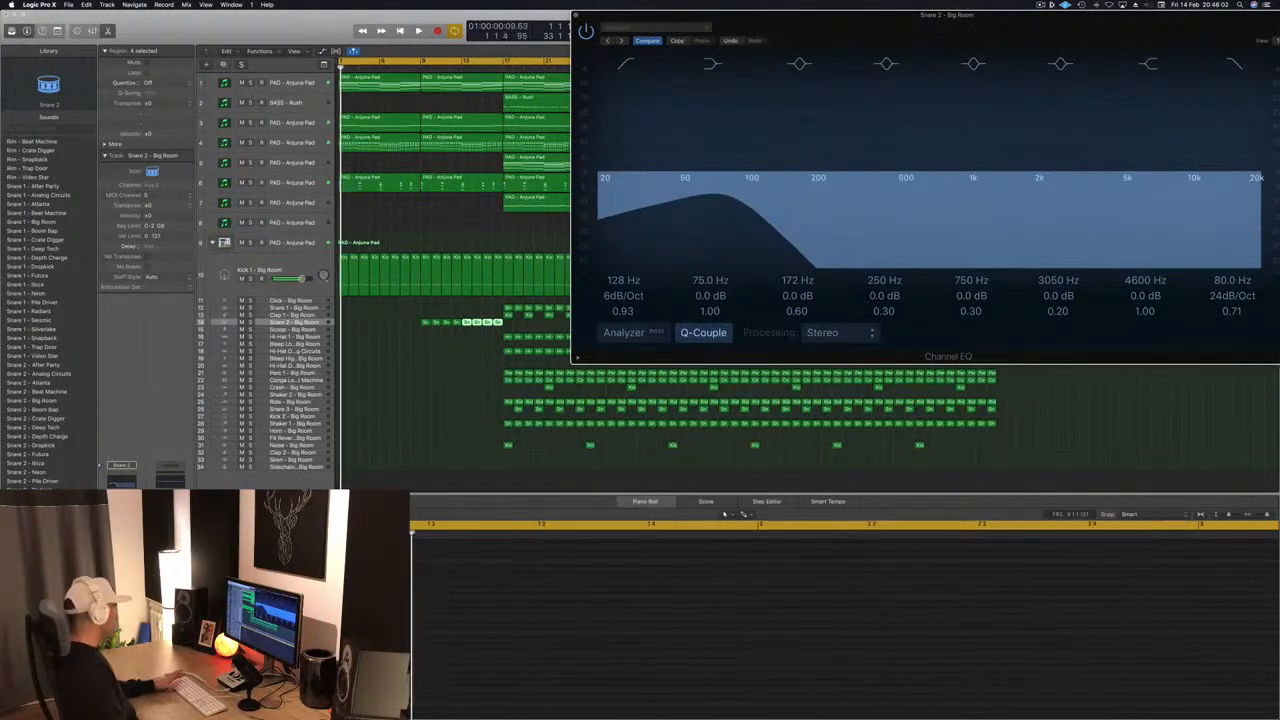
key("space")
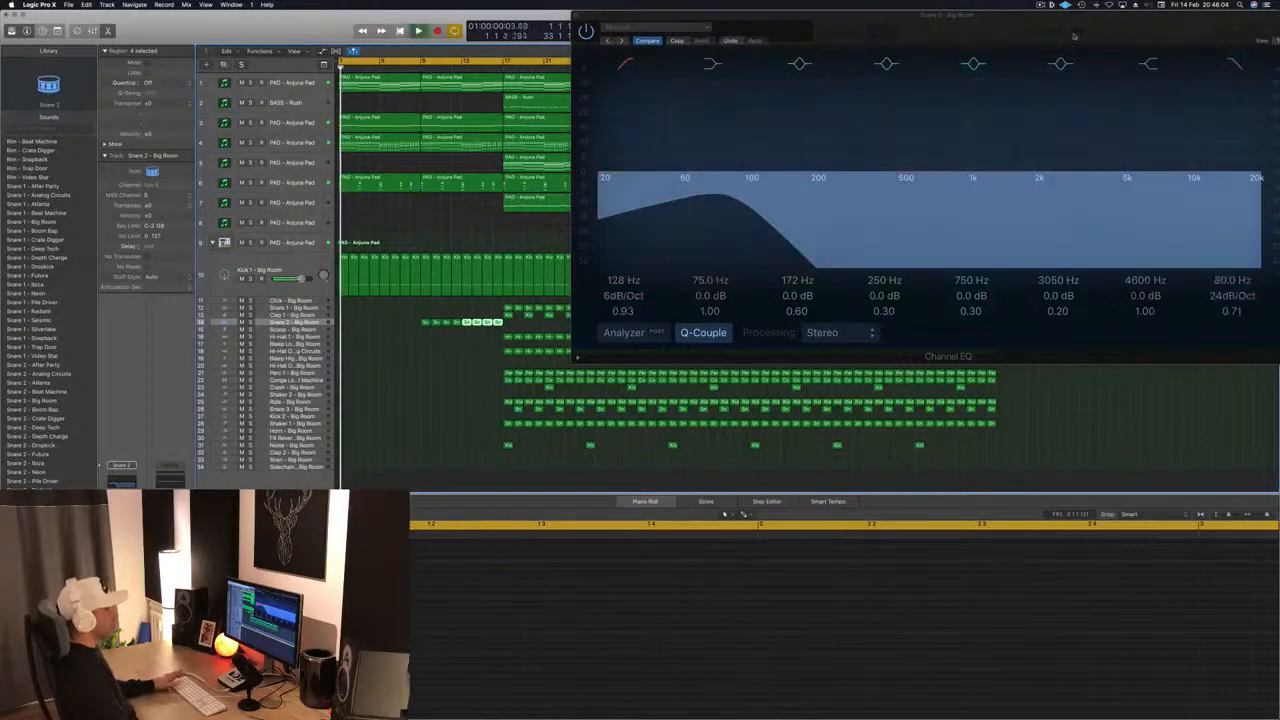
left_click_drag(1050, 15, 609, 41)
left_click_drag(790, 309, 790, 262)
key("super+z")
left_click_drag(816, 57, 1279, 58)
key("space")
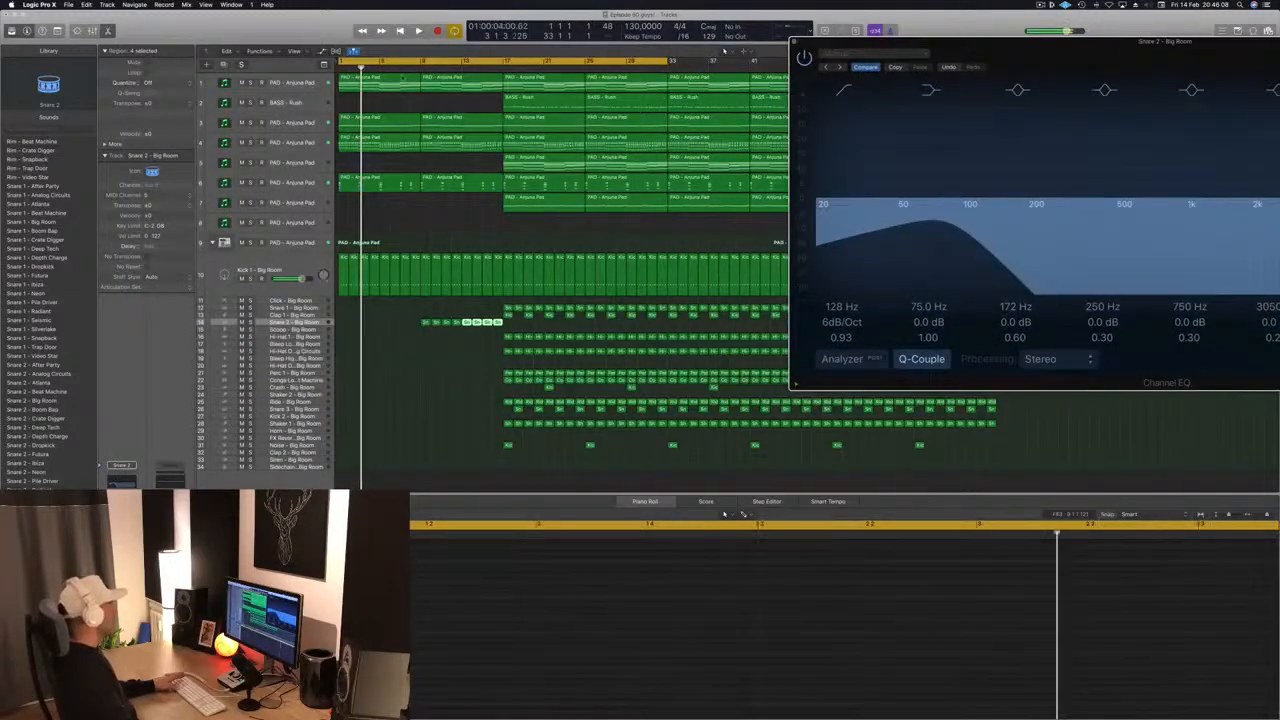
- Set the cycle range from bar 9 to bar 17 and play the loop
left_click(341, 63)
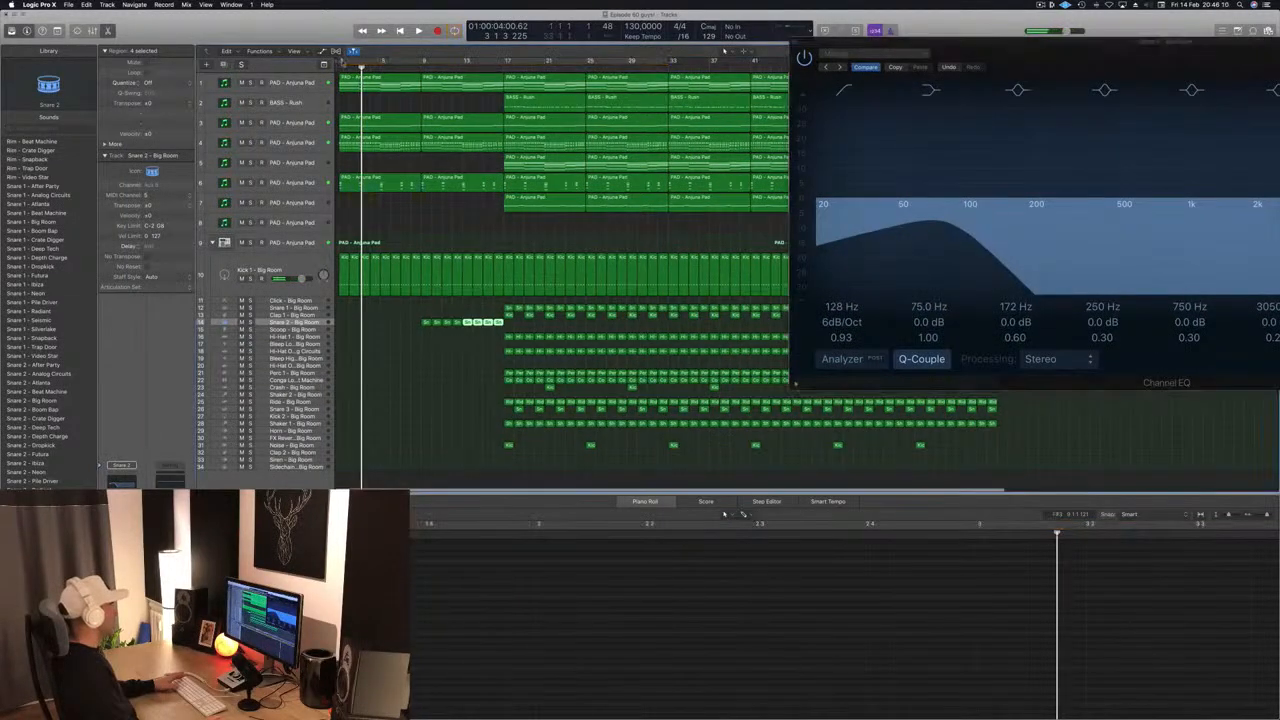
left_click(454, 58)
left_click(437, 64)
left_click_drag(424, 63, 503, 63)
key("space")
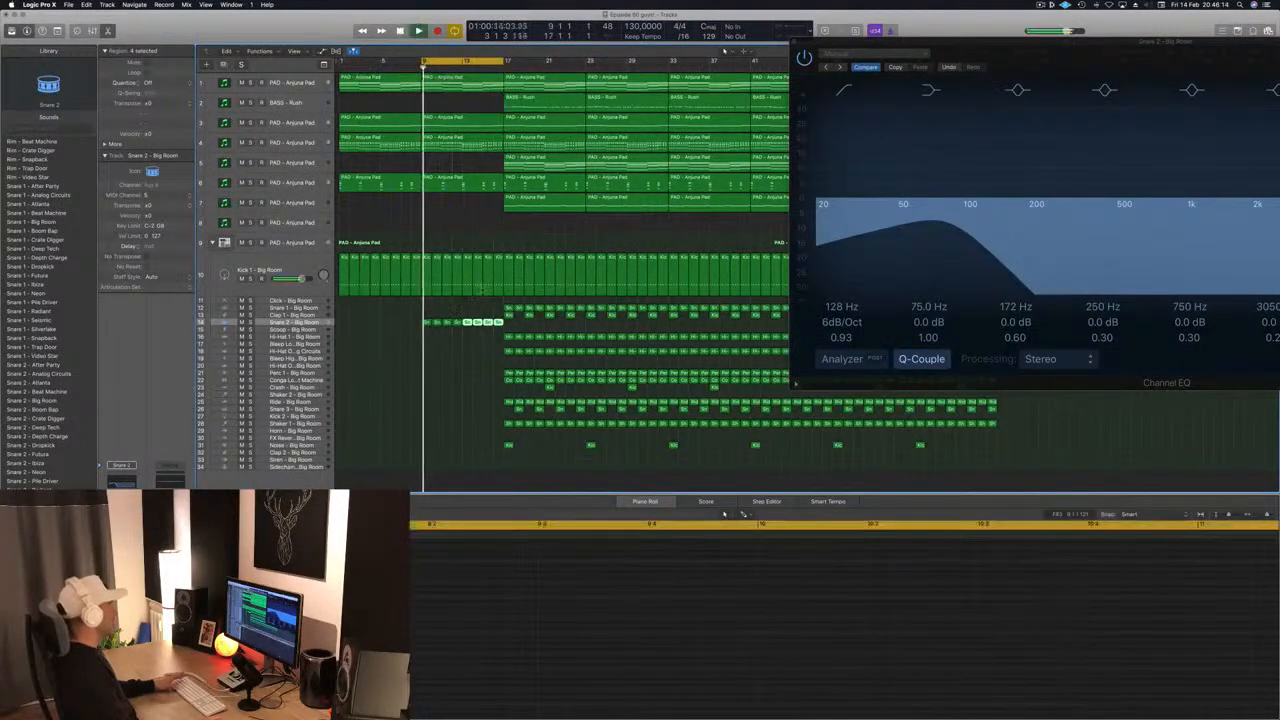
- Try sweeping the Snare 2 EQ's high-cut frequency upward while bars 9 to 17 loop
key("space")
key("space")
left_click_drag(1100, 52, 849, 42)
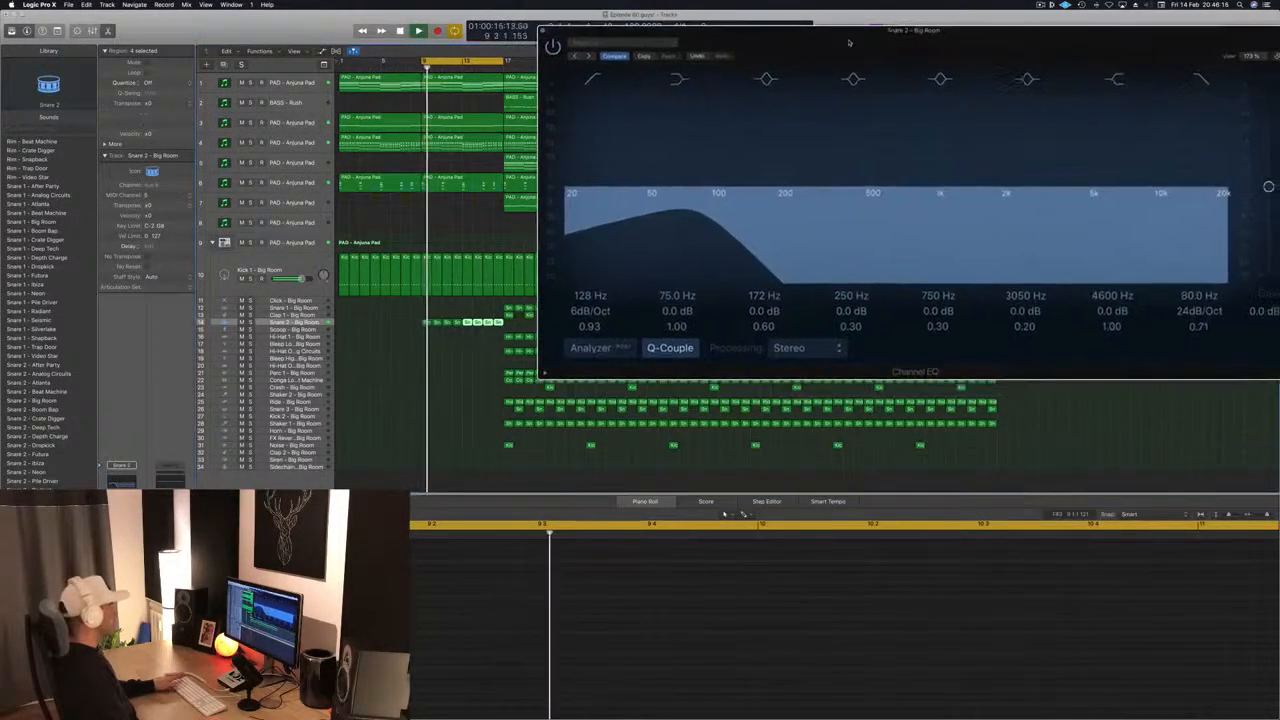
left_click_drag(1199, 296, 1199, 244)
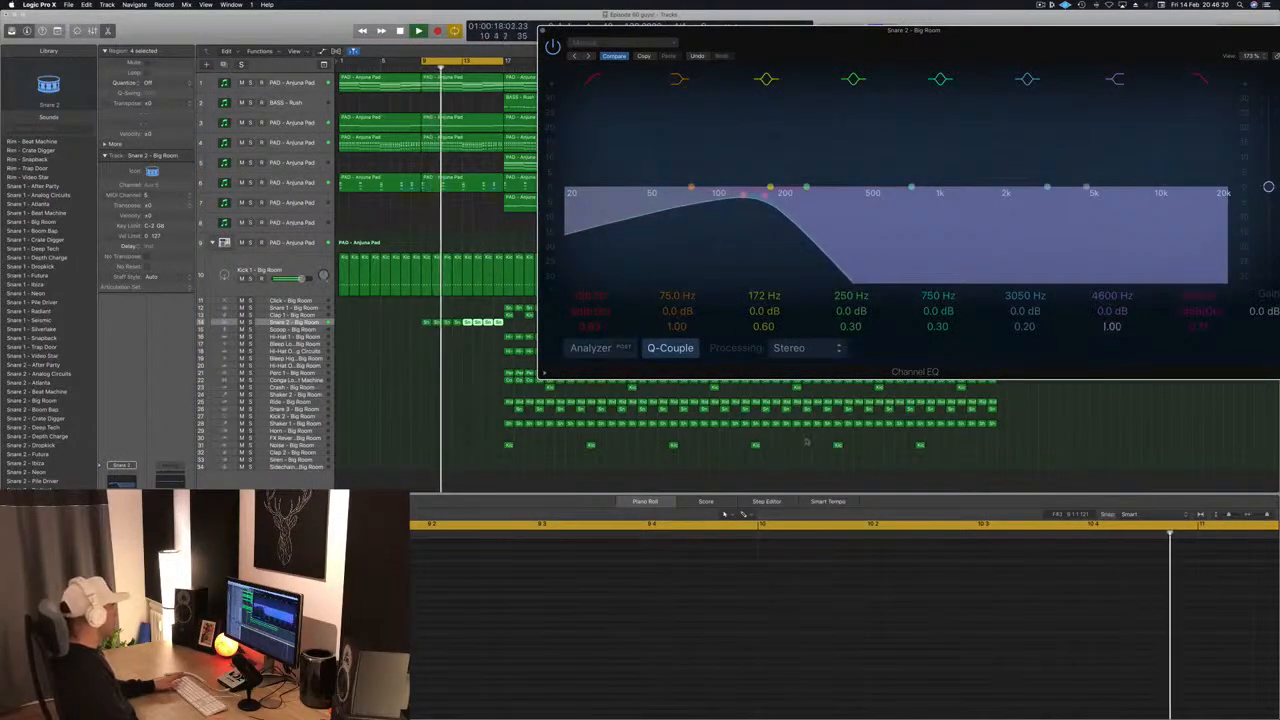
key("space")
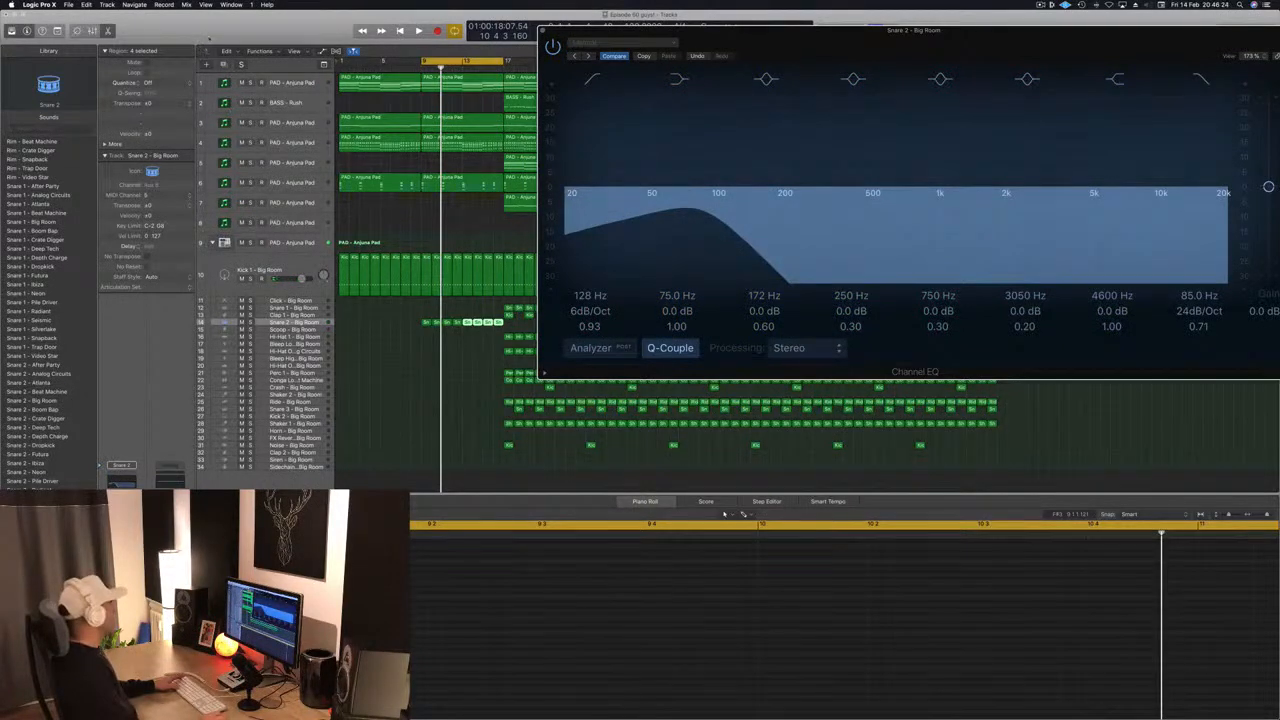
- Show track automation and set the Snare 2 lane to Read mode with the Channel EQ High Cut Frequency parameter
key("super+w")
key("ctrl+alt+super+t")
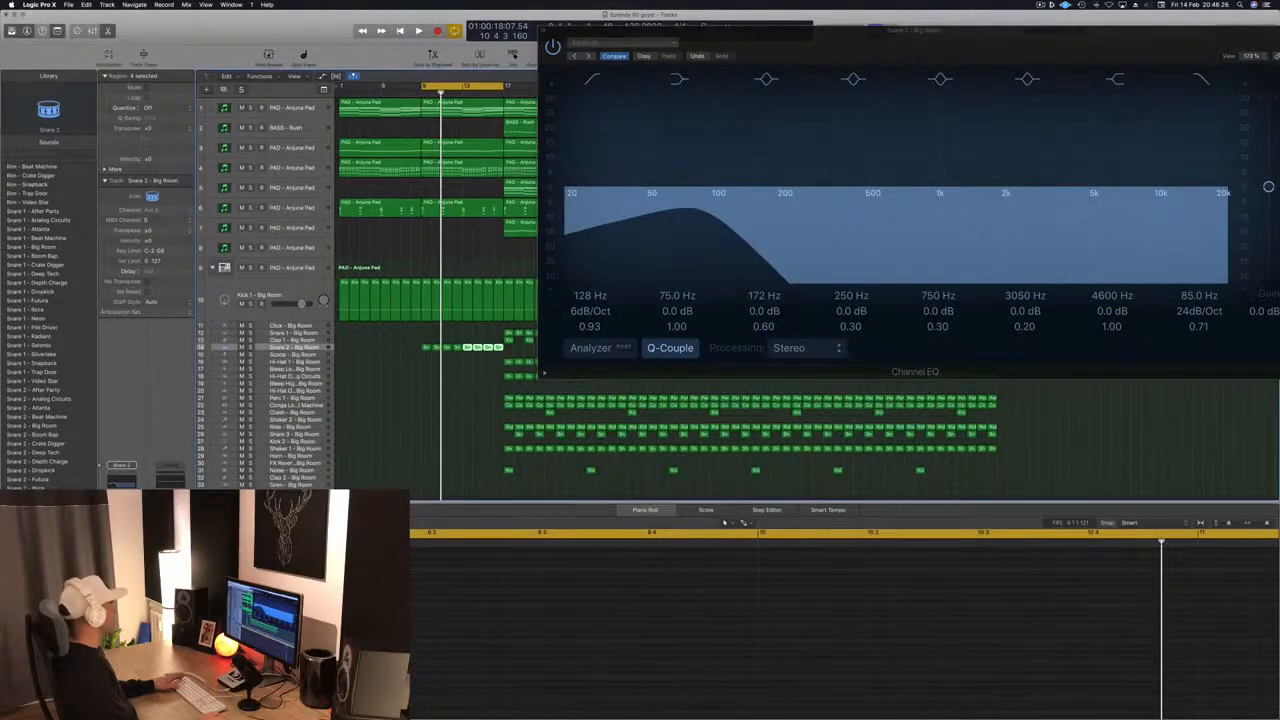
key("ctrl+z")
key("super+Down")
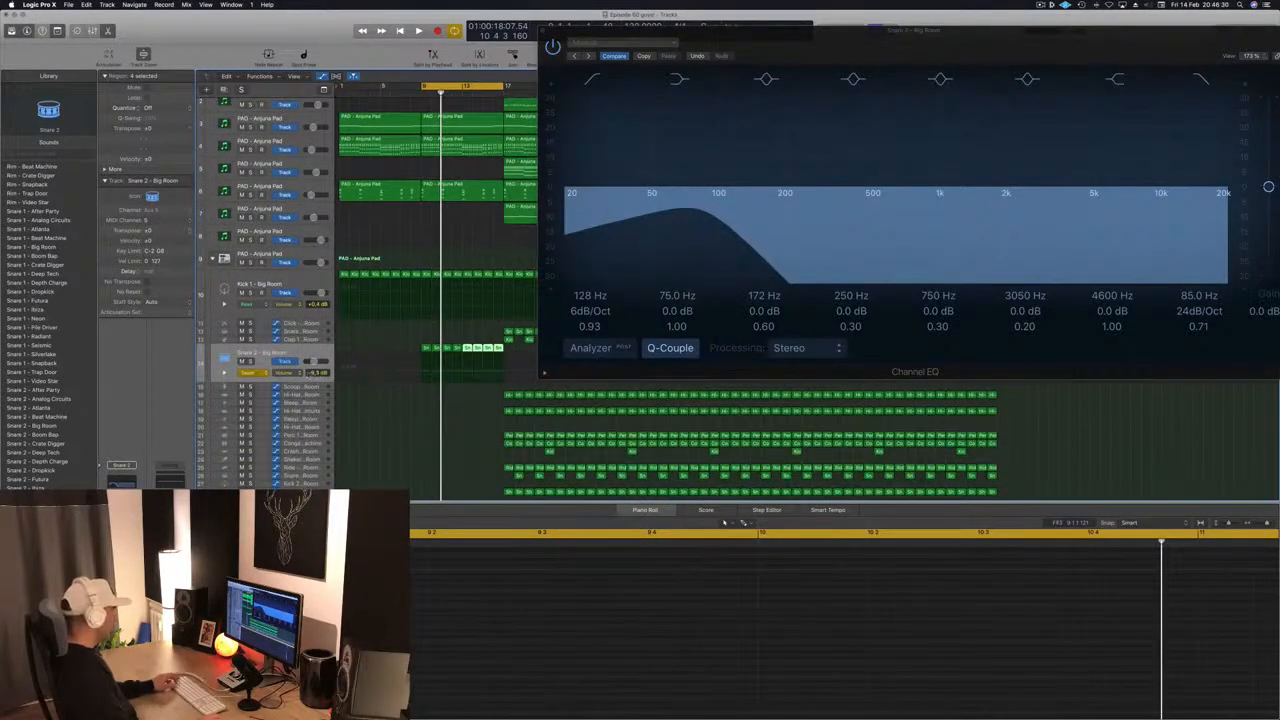
left_click(250, 372)
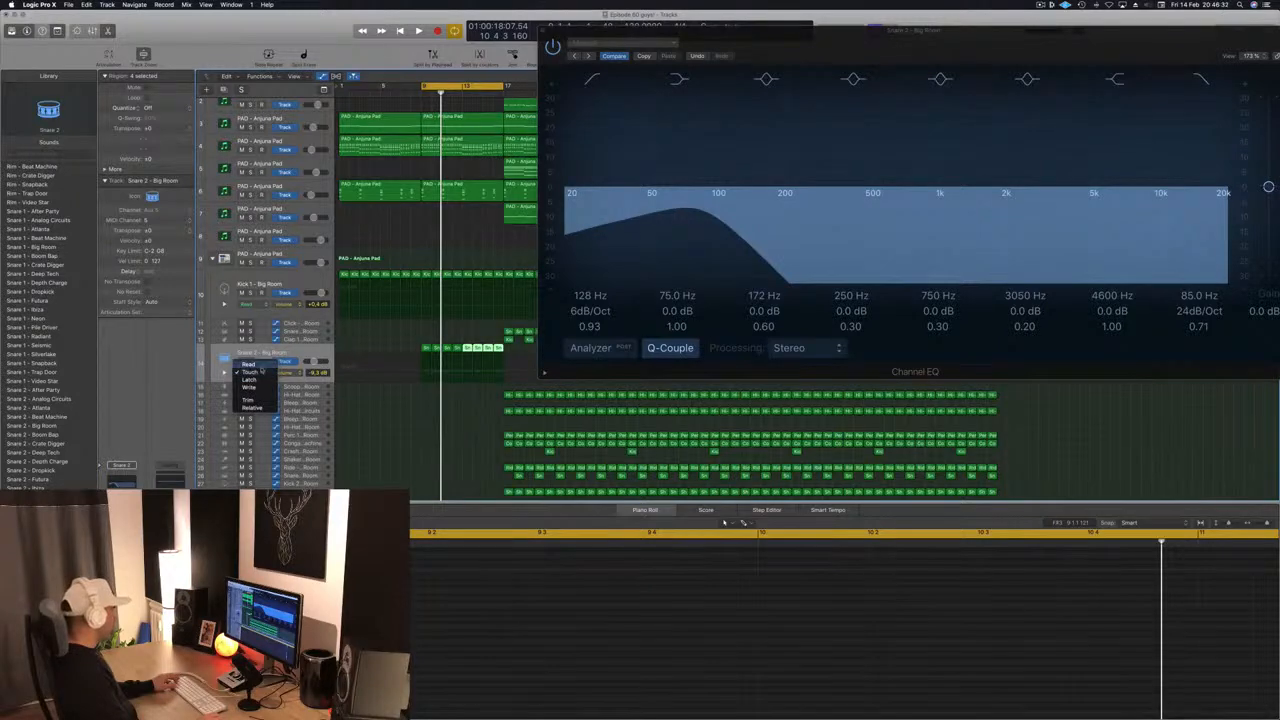
left_click(249, 364)
left_click(281, 373)
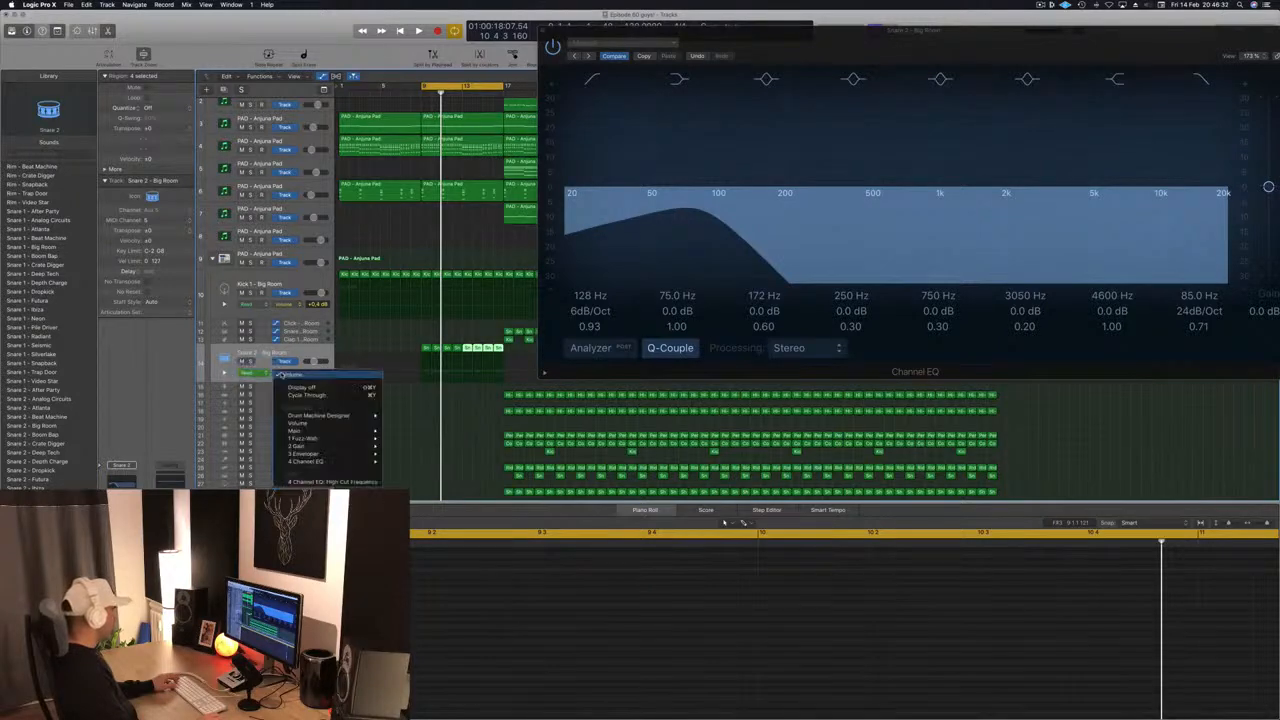
left_click(330, 482)
- Draw a high-cut automation ramp from 80 Hz at bar 9 to about 4600 Hz at bar 13, play it, and close the EQ
left_click_drag(447, 377, 340, 376)
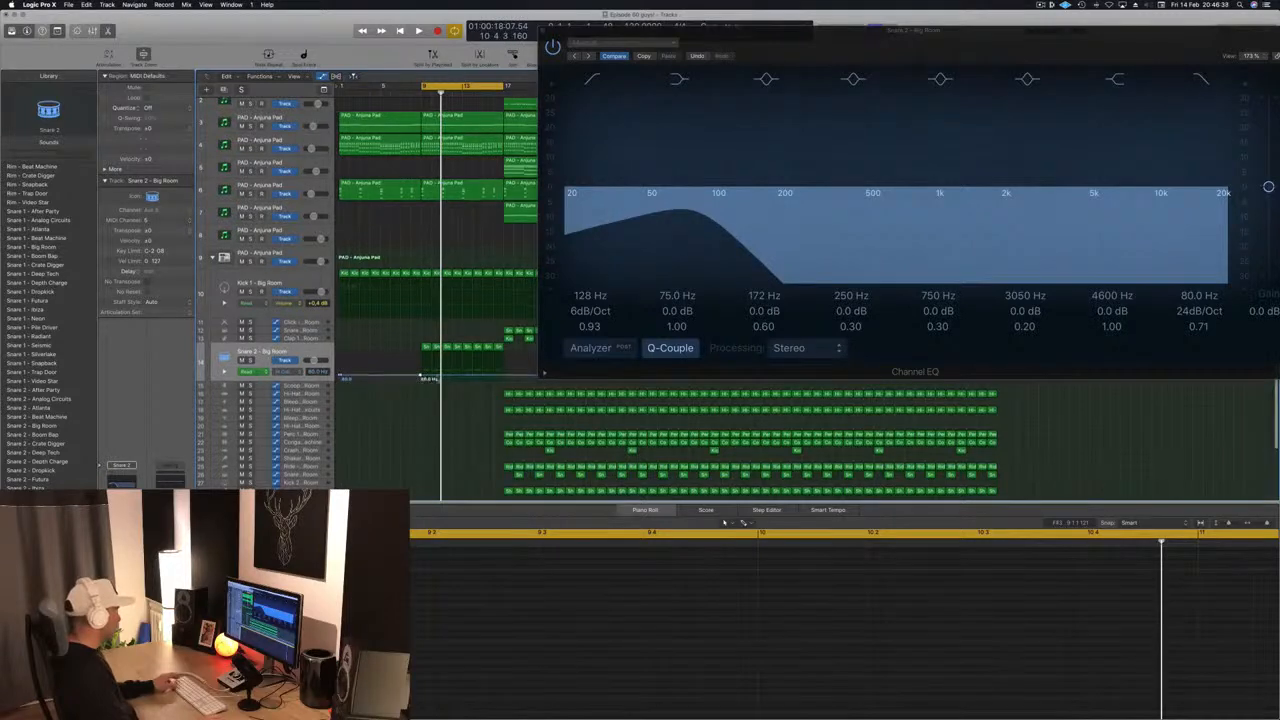
left_click_drag(452, 376, 462, 358)
key("space")
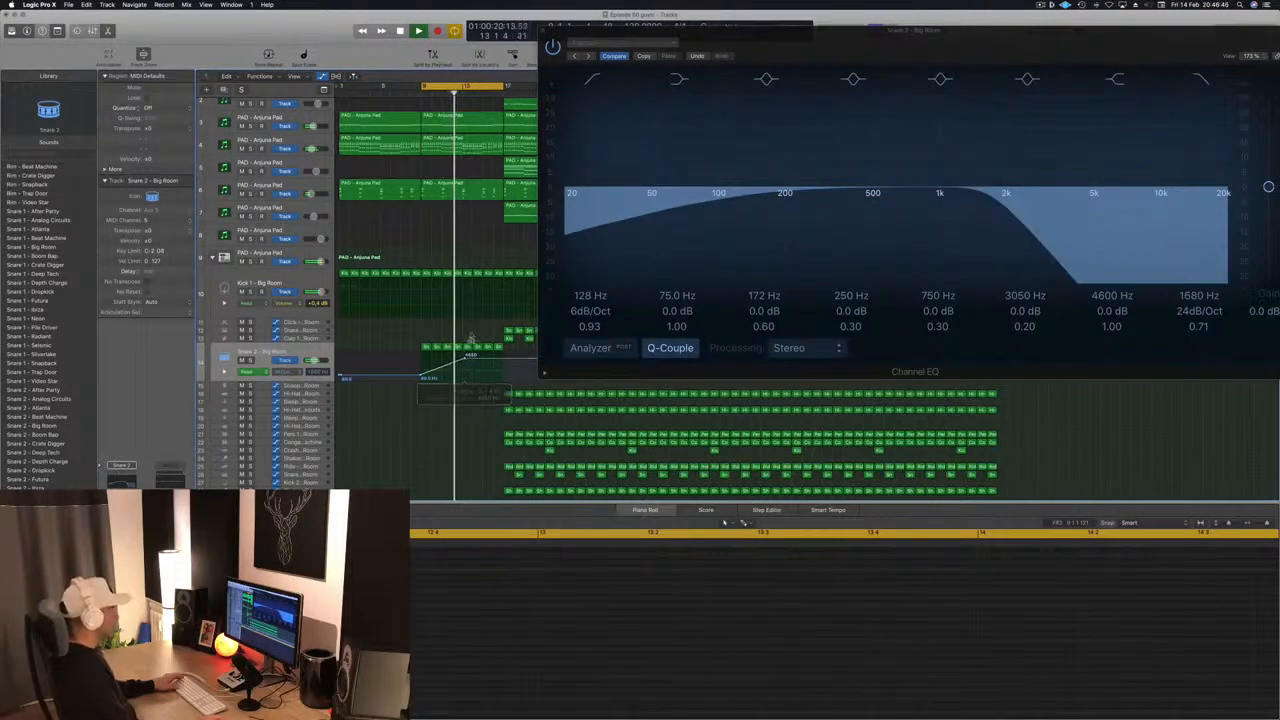
left_click_drag(831, 44, 974, 75)
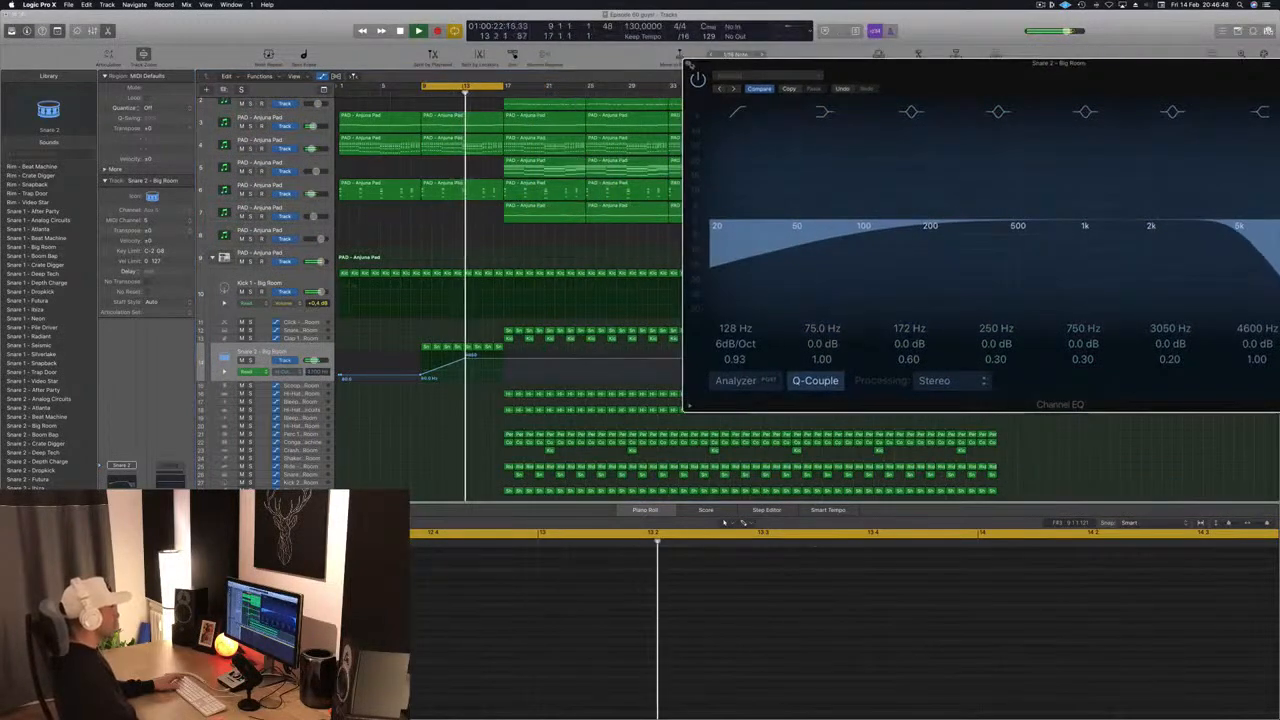
left_click(686, 61)
- Copy the Noise region from bar 17 to bar 9 and the Crash region from bar 21 to bar 13
scroll(533, 457, "down", 3)
left_click(508, 452)
left_click_drag(497, 452, 425, 451)
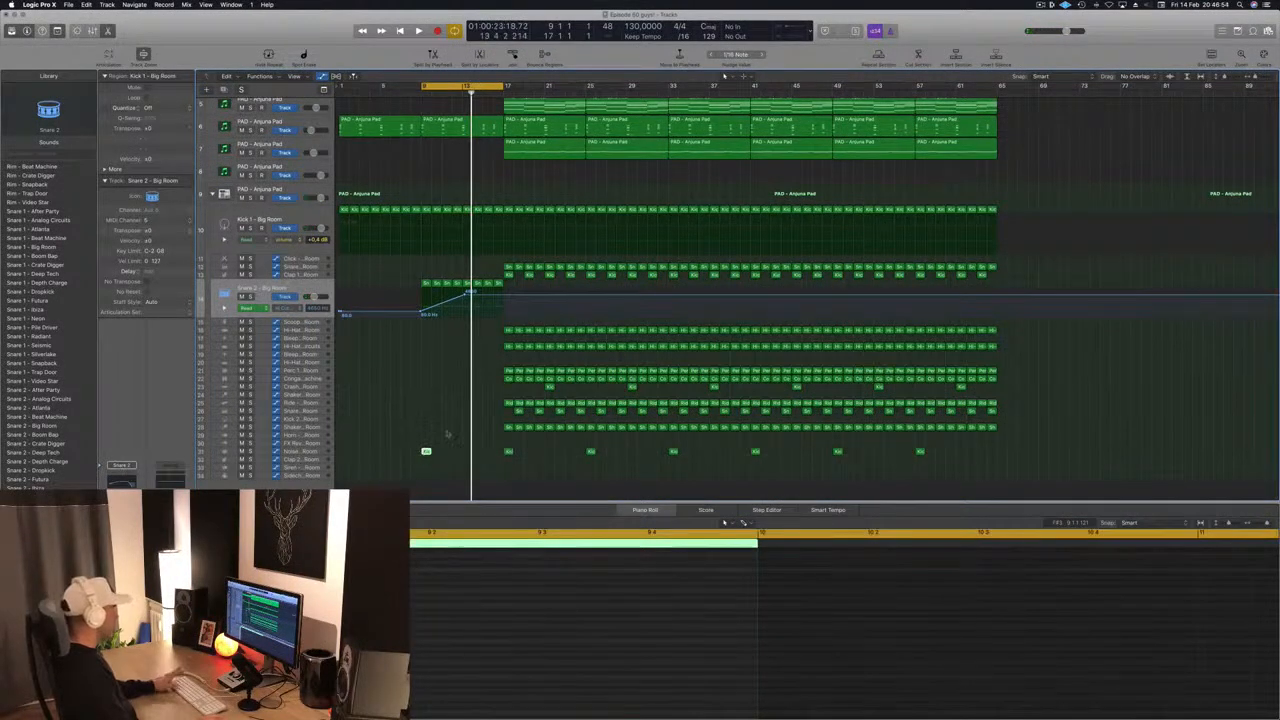
left_click(549, 386)
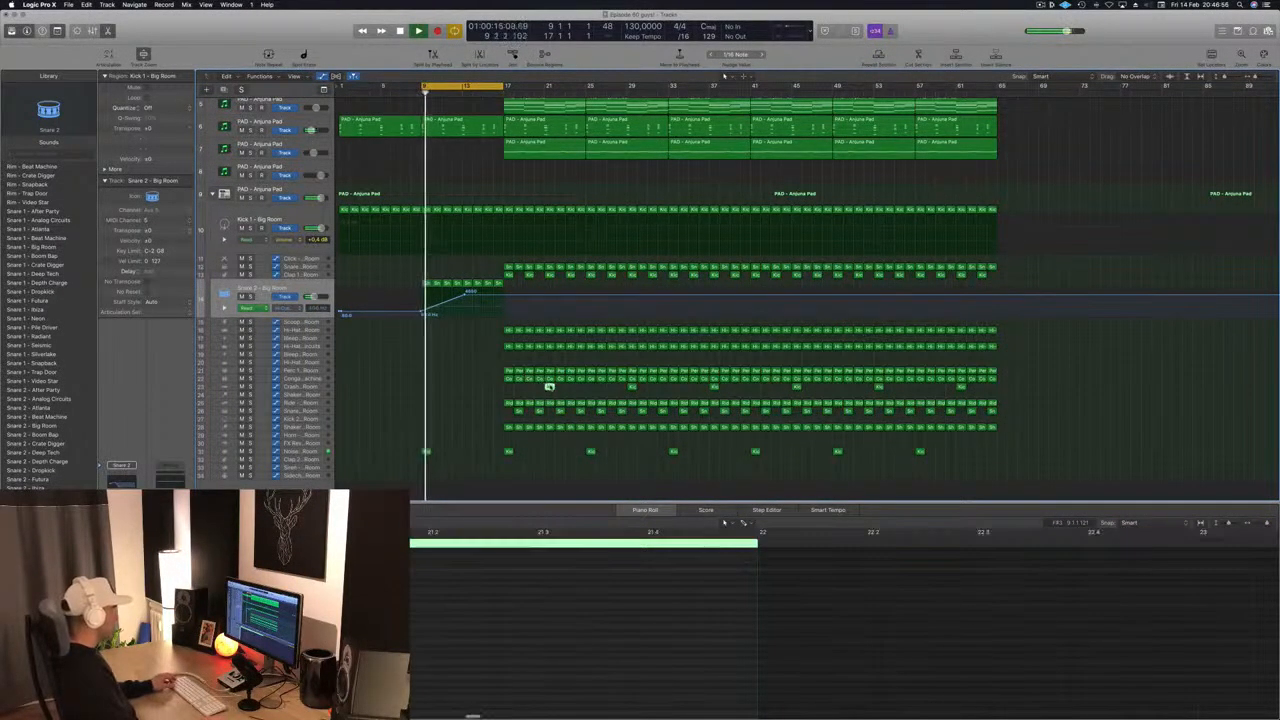
left_click_drag(549, 386, 457, 388)
left_click_drag(460, 388, 464, 386)
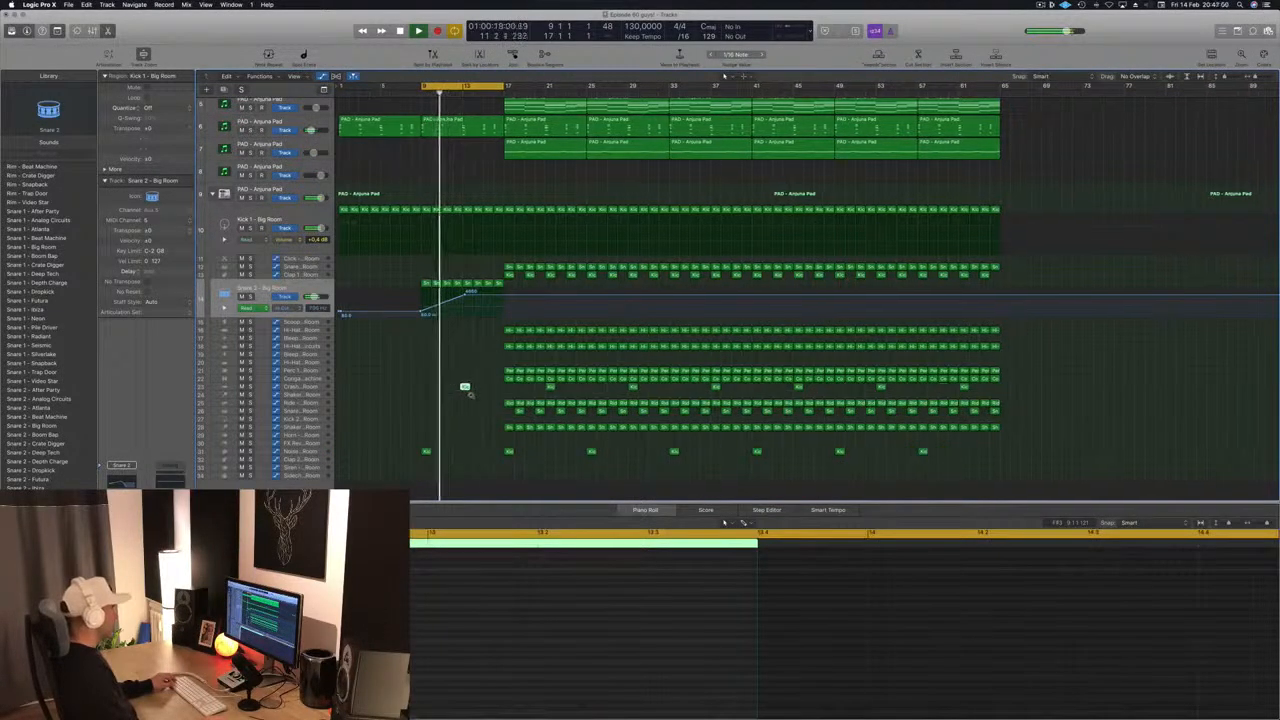
- Stop playback and add a drop to about 300 Hz in the Snare 2 high-cut automation at bar 13
scroll(470, 394, "up", 9)
key("space")
left_click_drag(792, 387, 808, 387)
left_click_drag(791, 291, 782, 305)
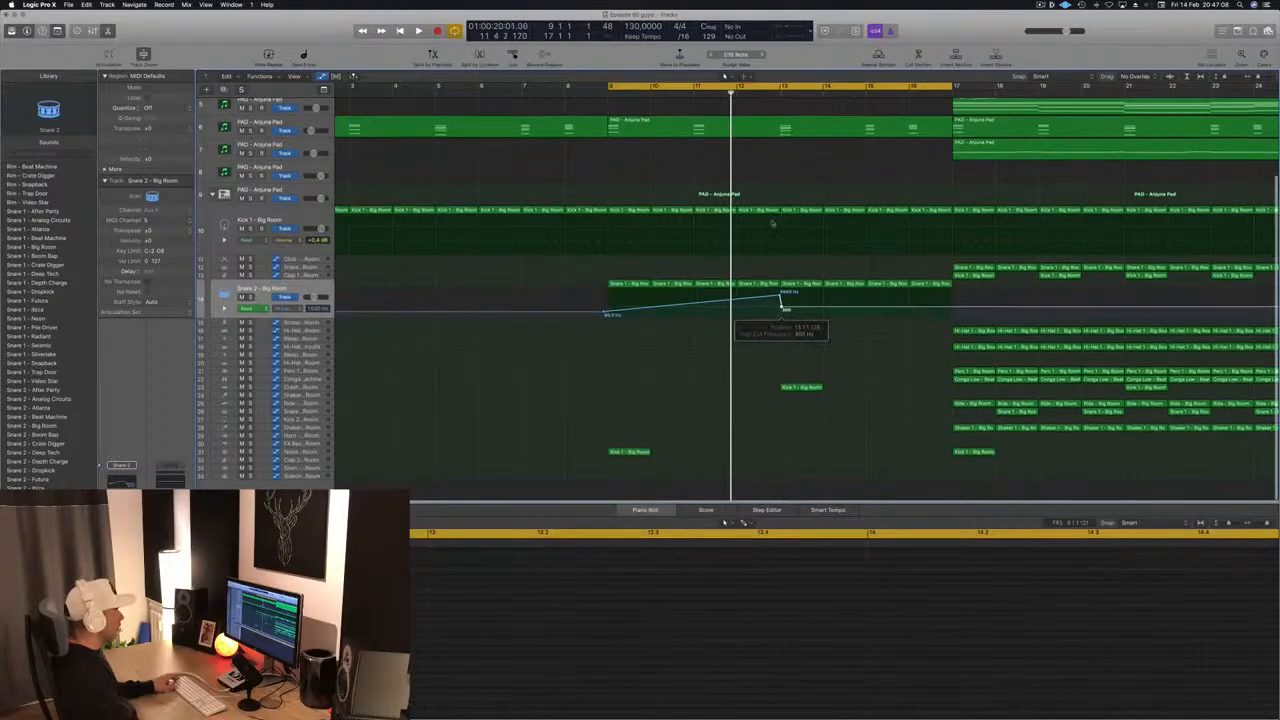
- Duplicate notes in the Kick 1 region at bar 12 to build a kick roll that doubles in density in its second half, and start playback
left_click(765, 210)
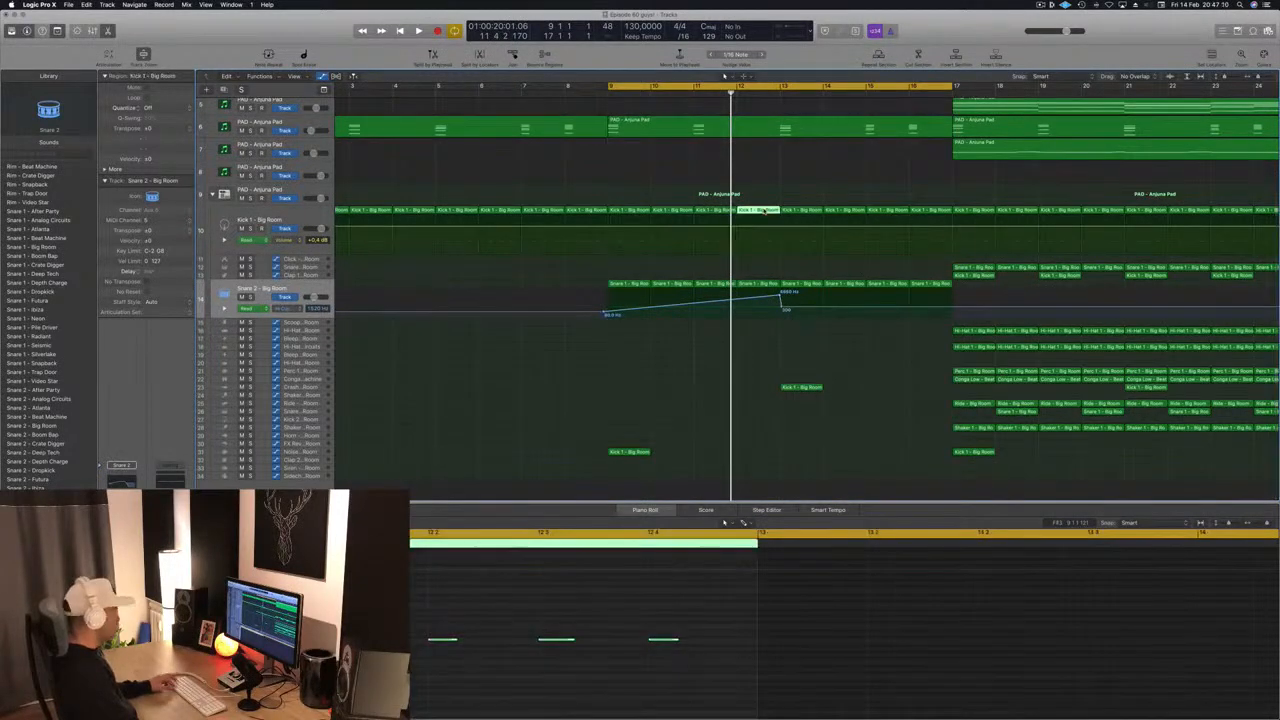
scroll(763, 210, "down", 5)
scroll(756, 240, "up", 3)
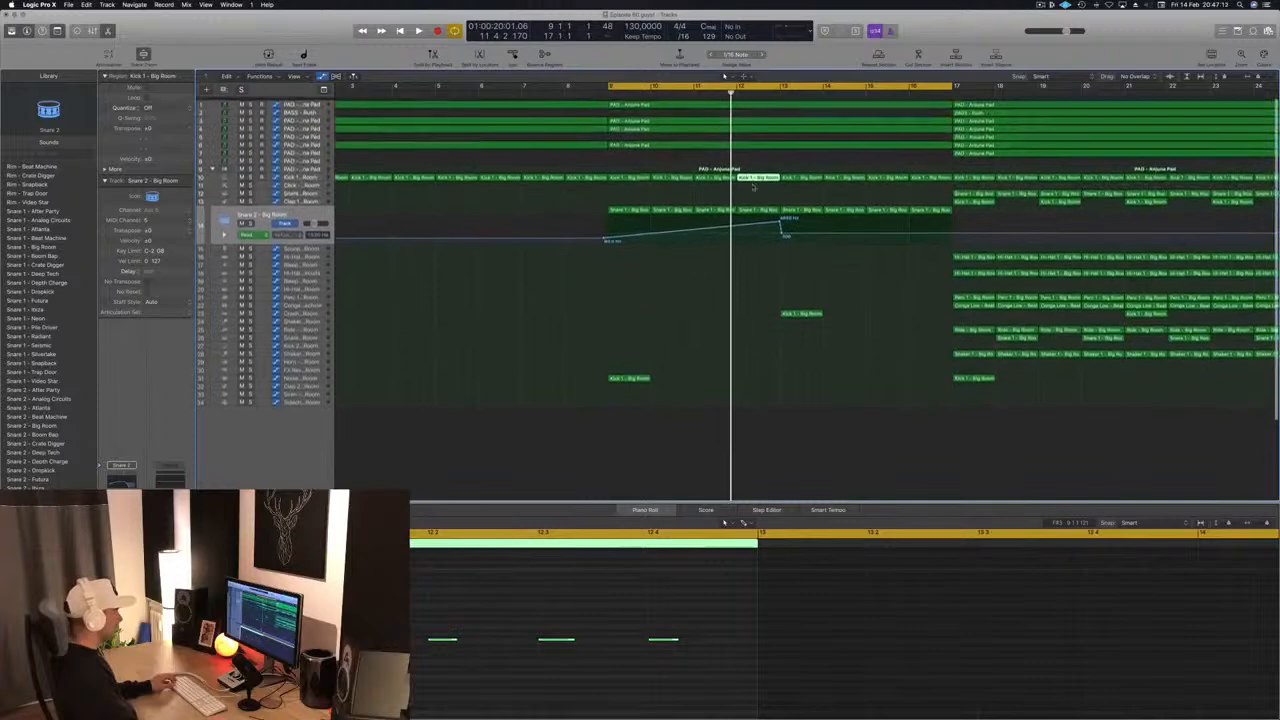
left_click(318, 176)
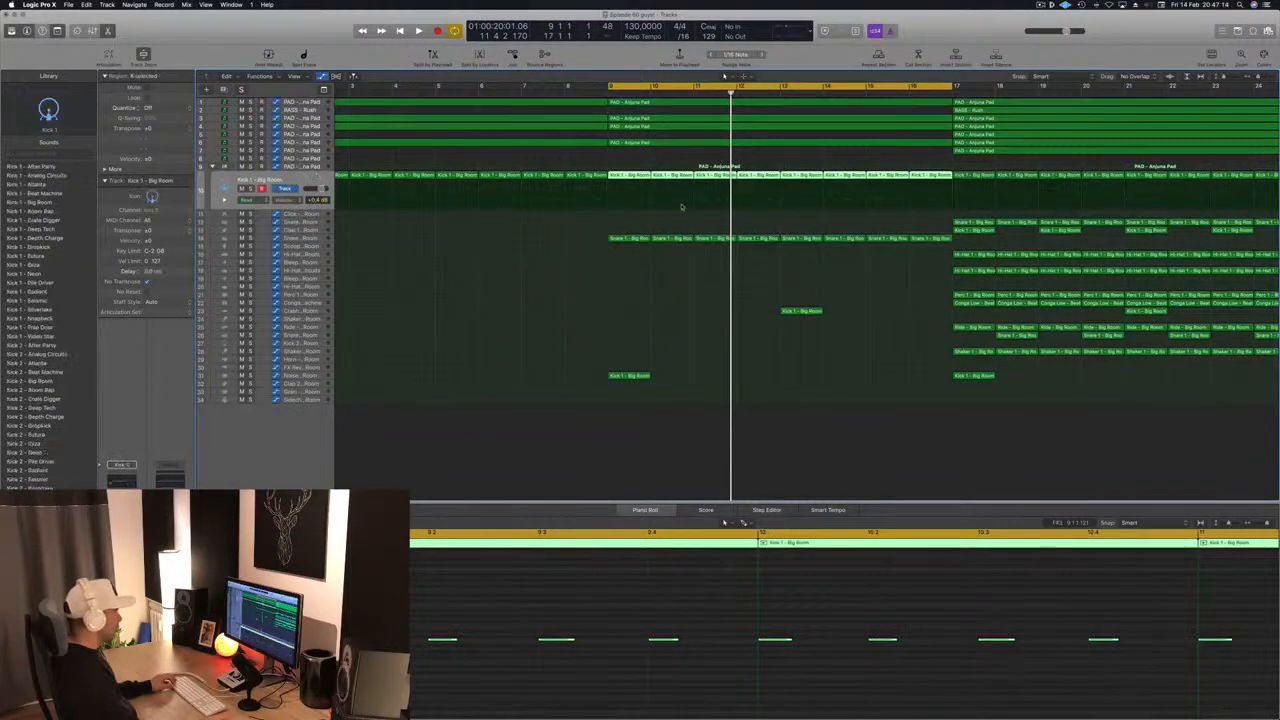
scroll(740, 611, "down", 5)
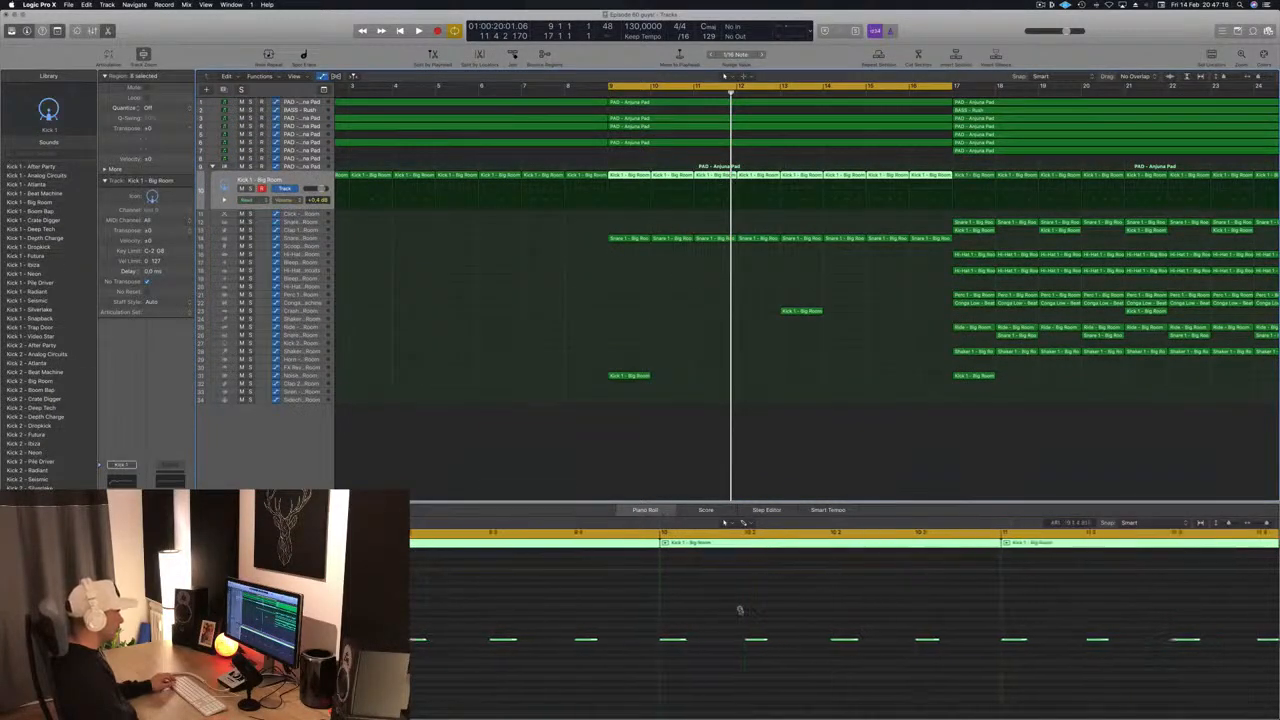
left_click(741, 256)
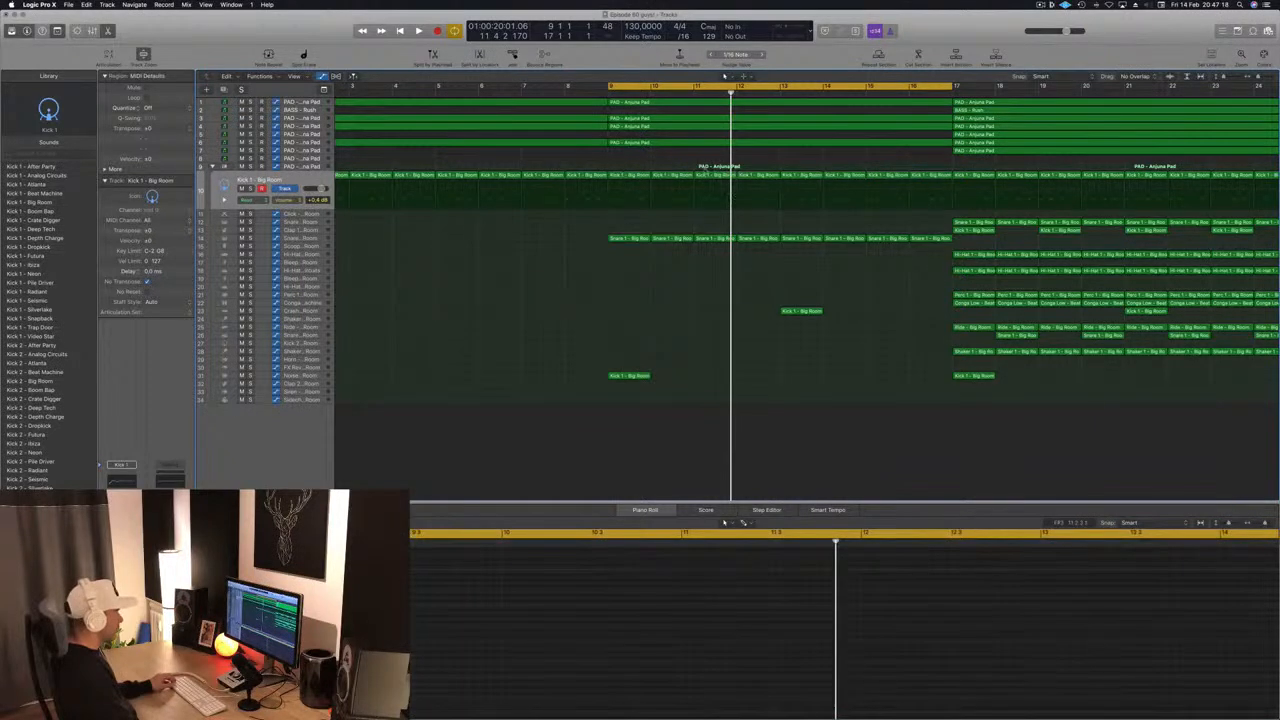
left_click(759, 176)
left_click_drag(1011, 626, 896, 645)
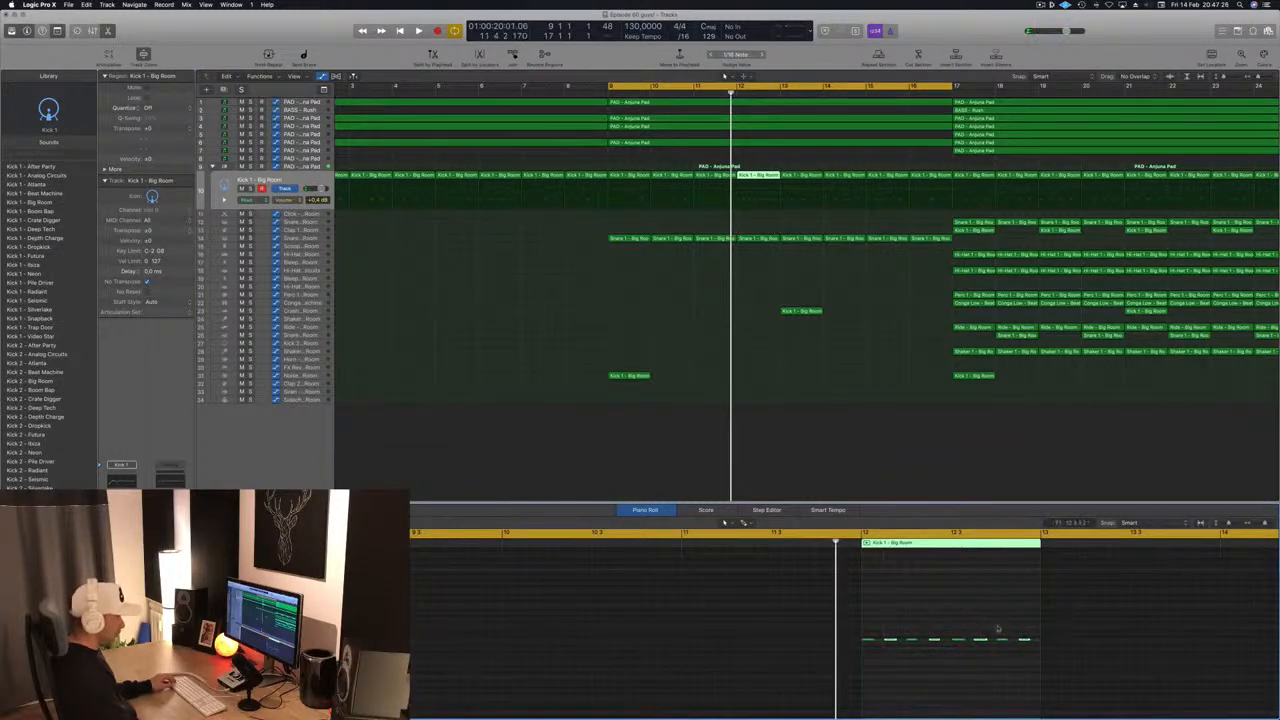
left_click_drag(1025, 639, 966, 648)
key("space")
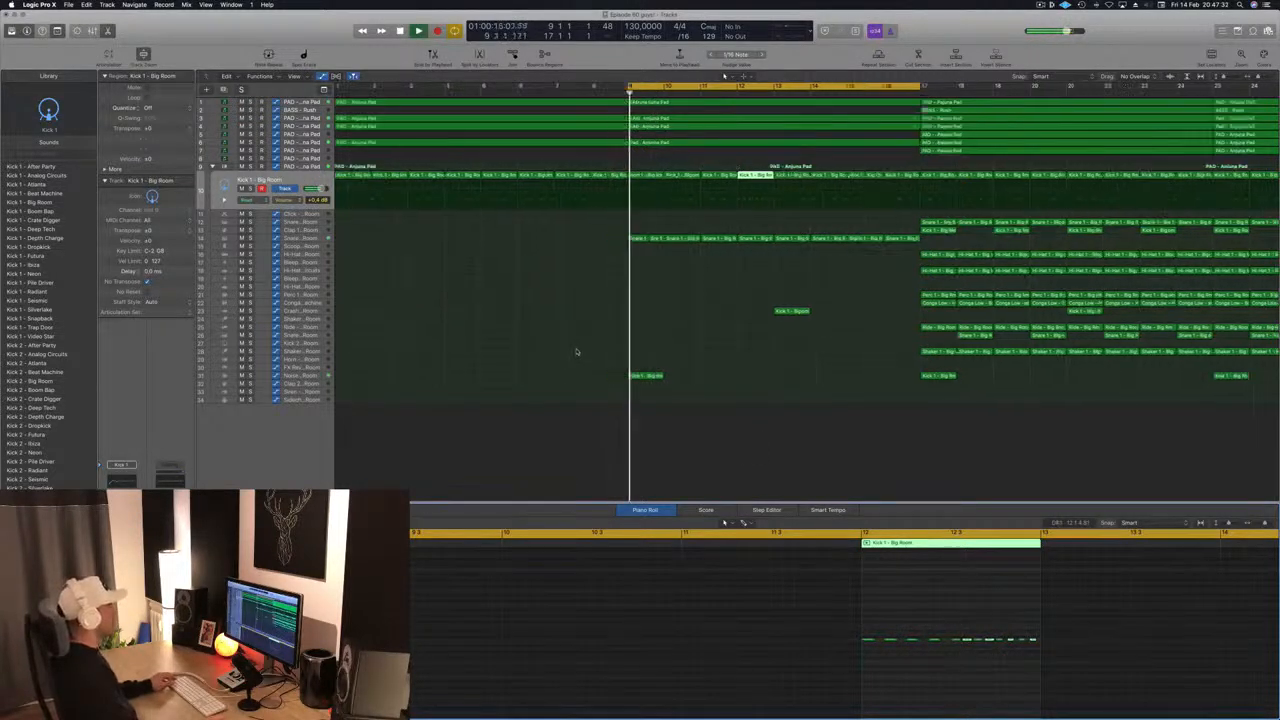
- Draw a second Snare 2 high-cut automation ramp from the drop at bar 13 up to 20000 Hz at bar 17
key("super+Left")
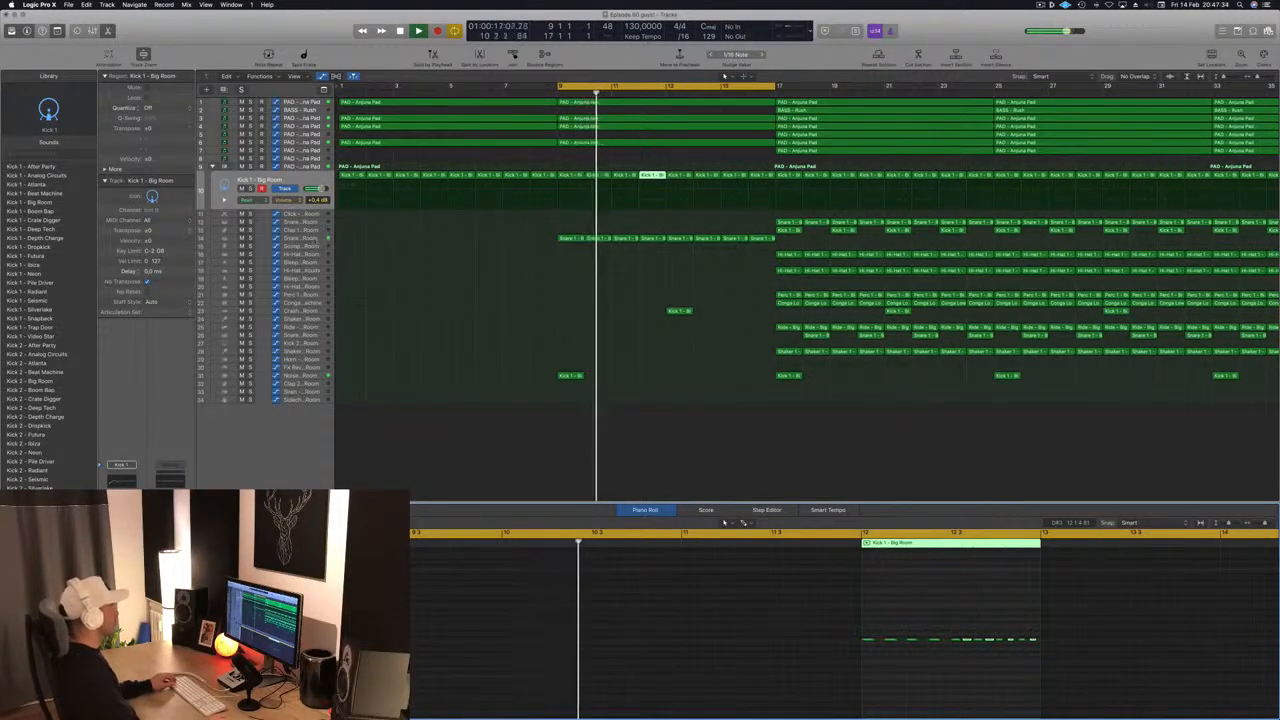
left_click(314, 238)
key("super+Left")
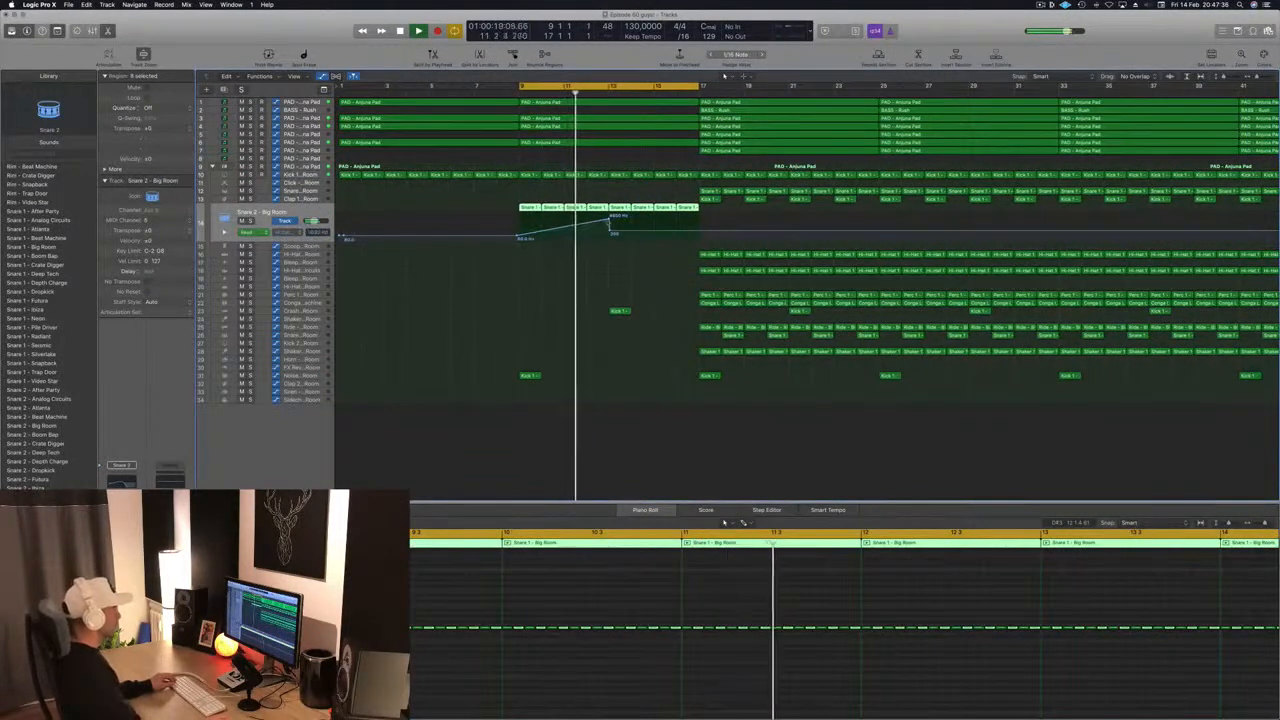
left_click_drag(610, 221, 608, 232)
left_click(697, 232)
left_click(697, 207)
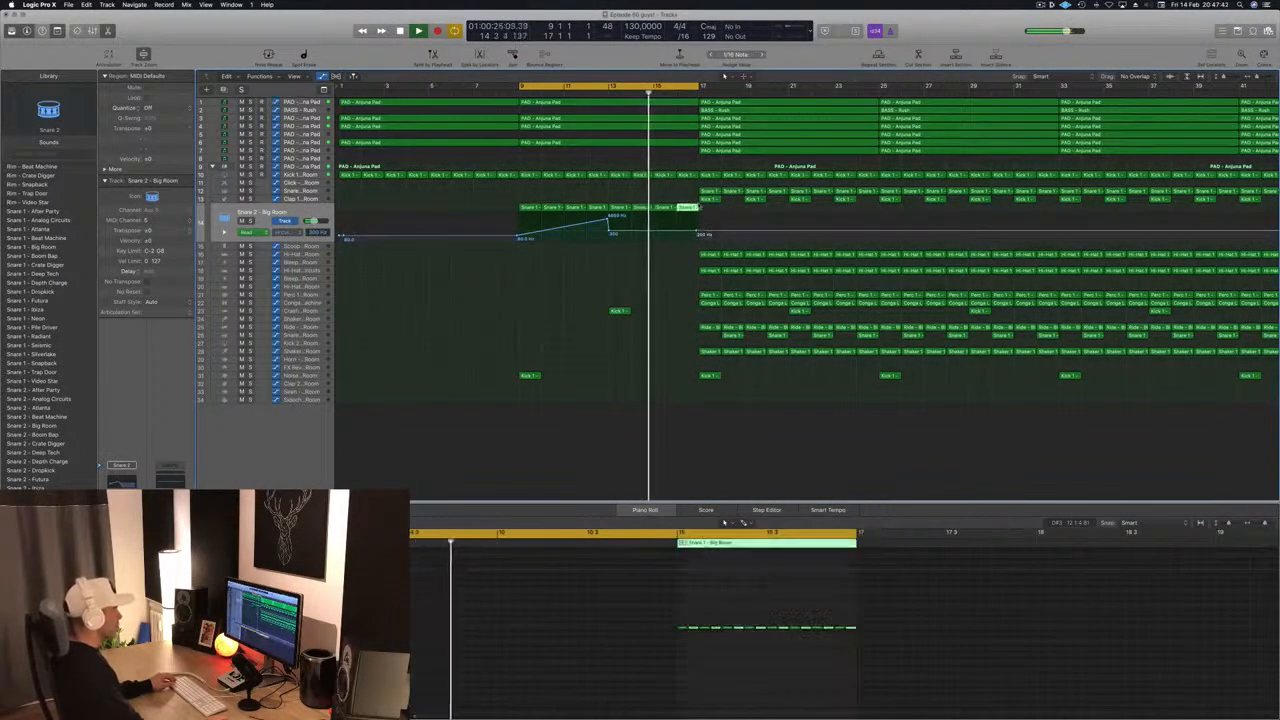
left_click_drag(697, 231, 697, 213)
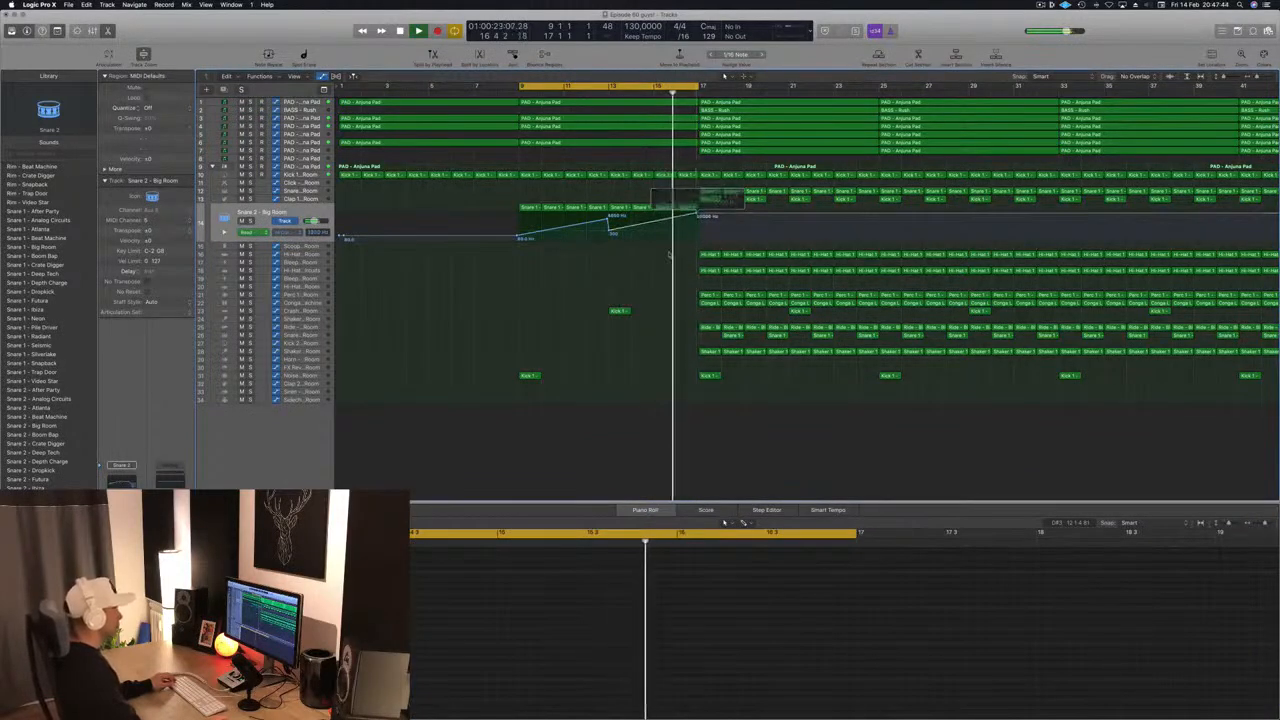
- Listen through the looped build-up from bar 9 to check the snare filter sweeps and the kick roll
scroll(669, 254, "down", 5)
scroll(558, 259, "up", 3)
scroll(558, 259, "right", 1)
scroll(485, 184, "down", 2)
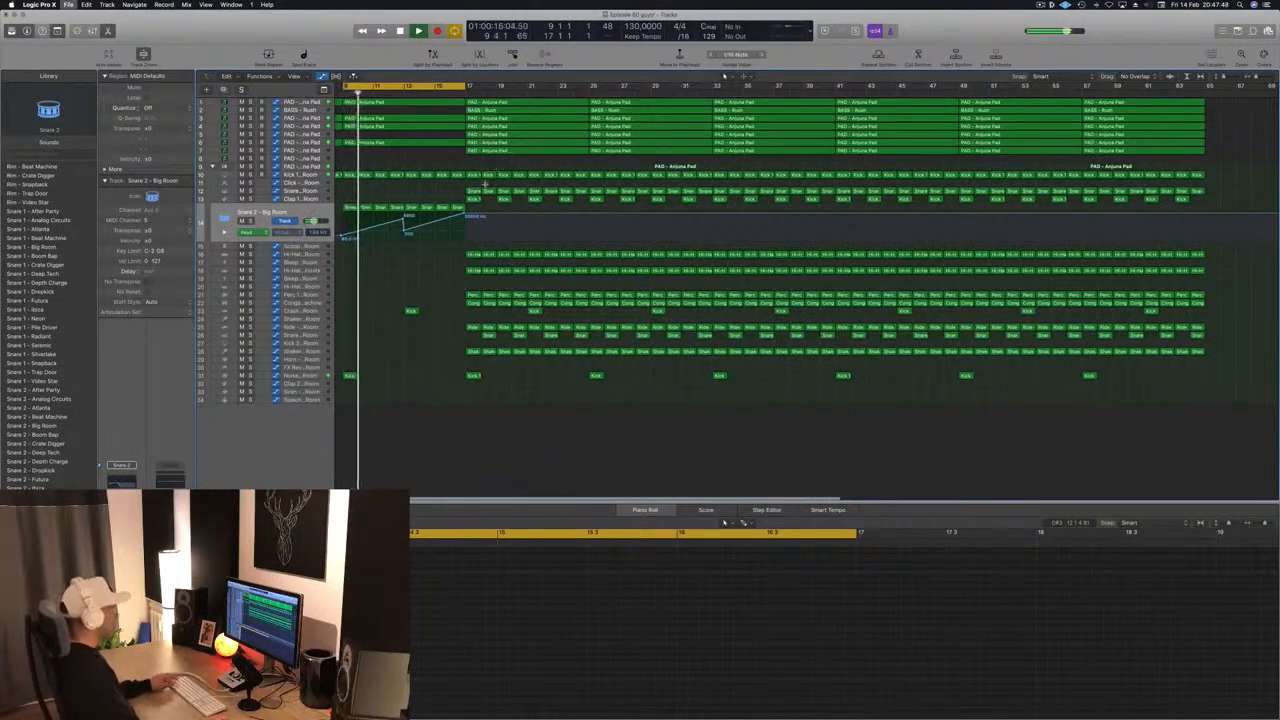
scroll(440, 186, "down", 3)
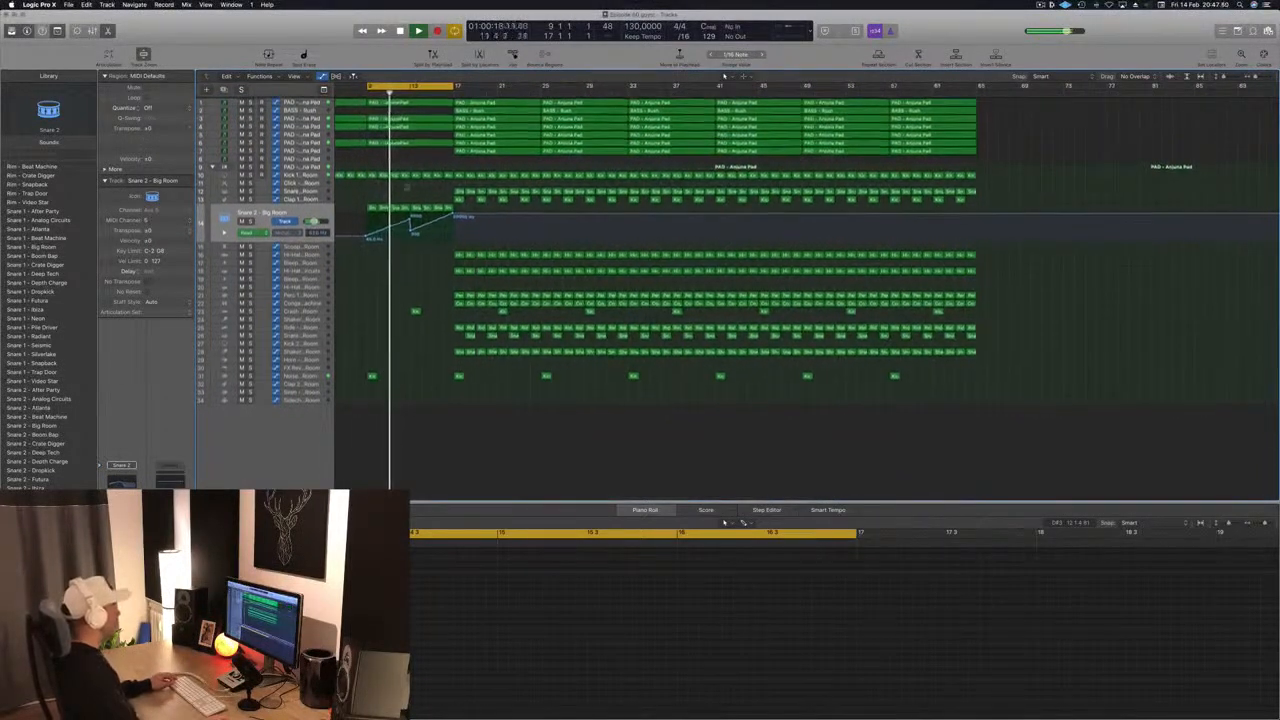
scroll(407, 184, "down", 1)
scroll(408, 179, "up", 1)
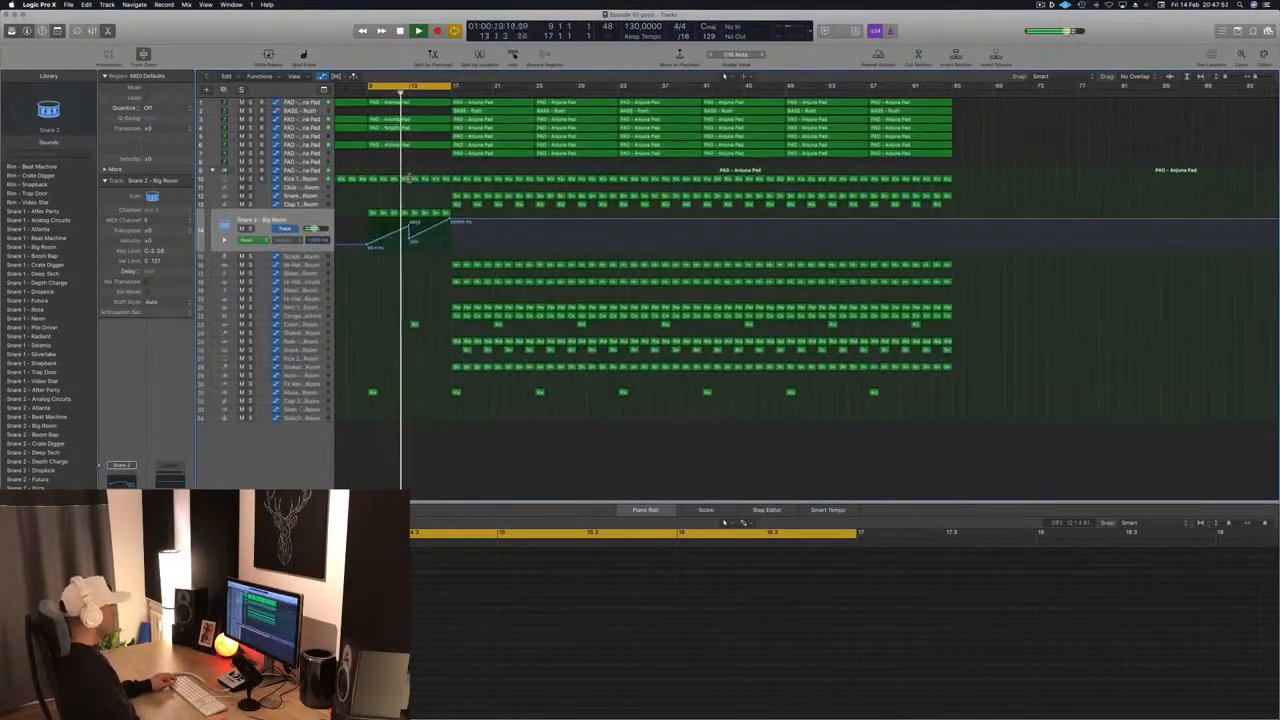
scroll(409, 179, "up", 5)
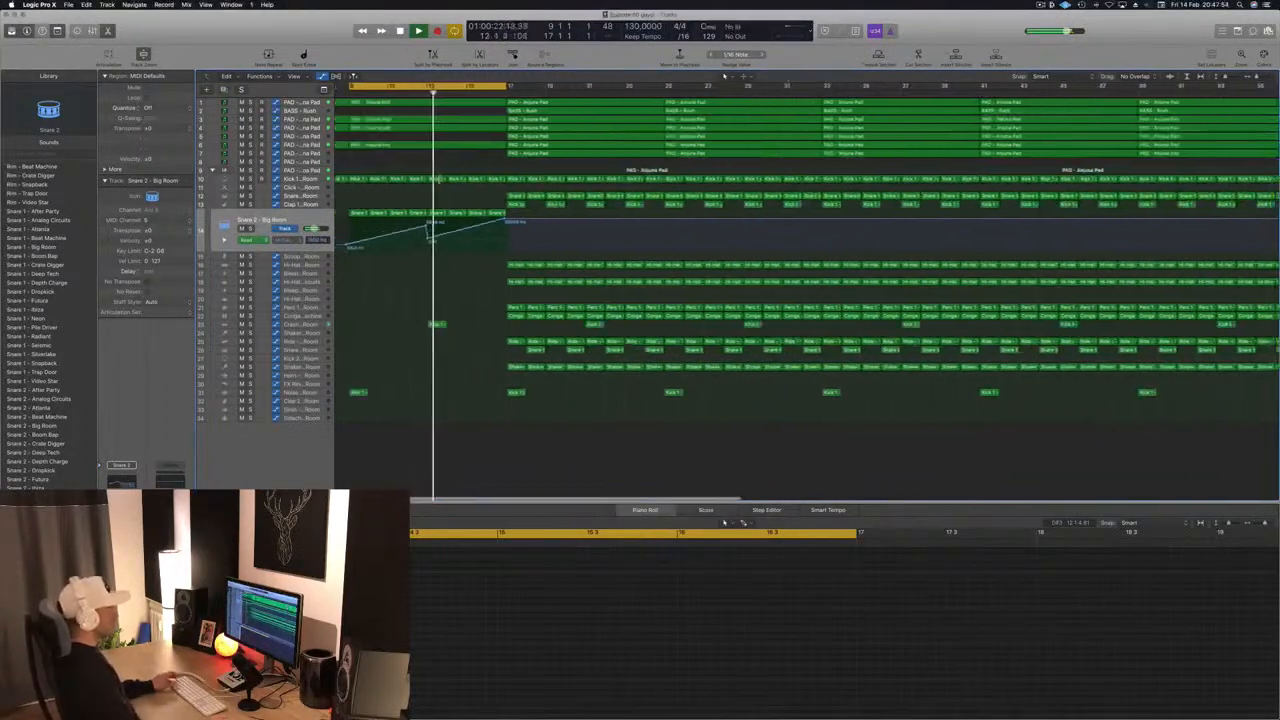
key("space")
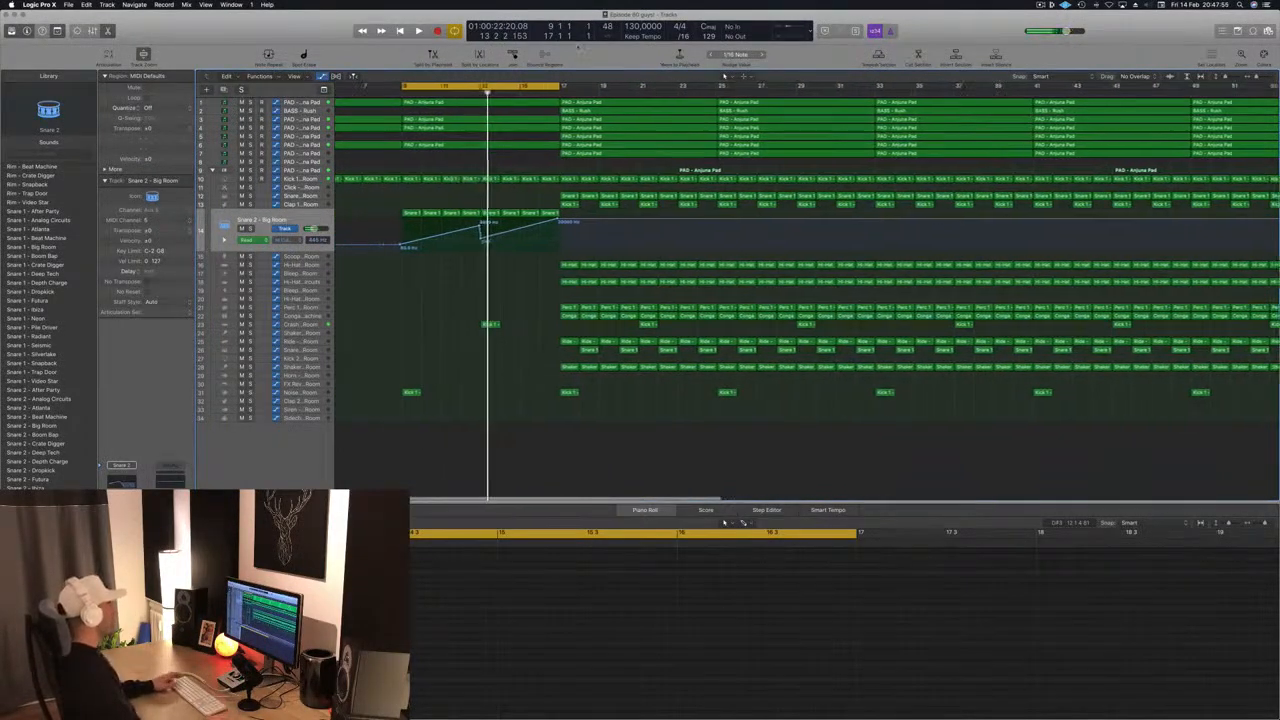
- Extend the cycle range to bar 25 and delete the pad regions at bar 17 on tracks 5 and 7
key("space")
left_click_drag(564, 88, 716, 93)
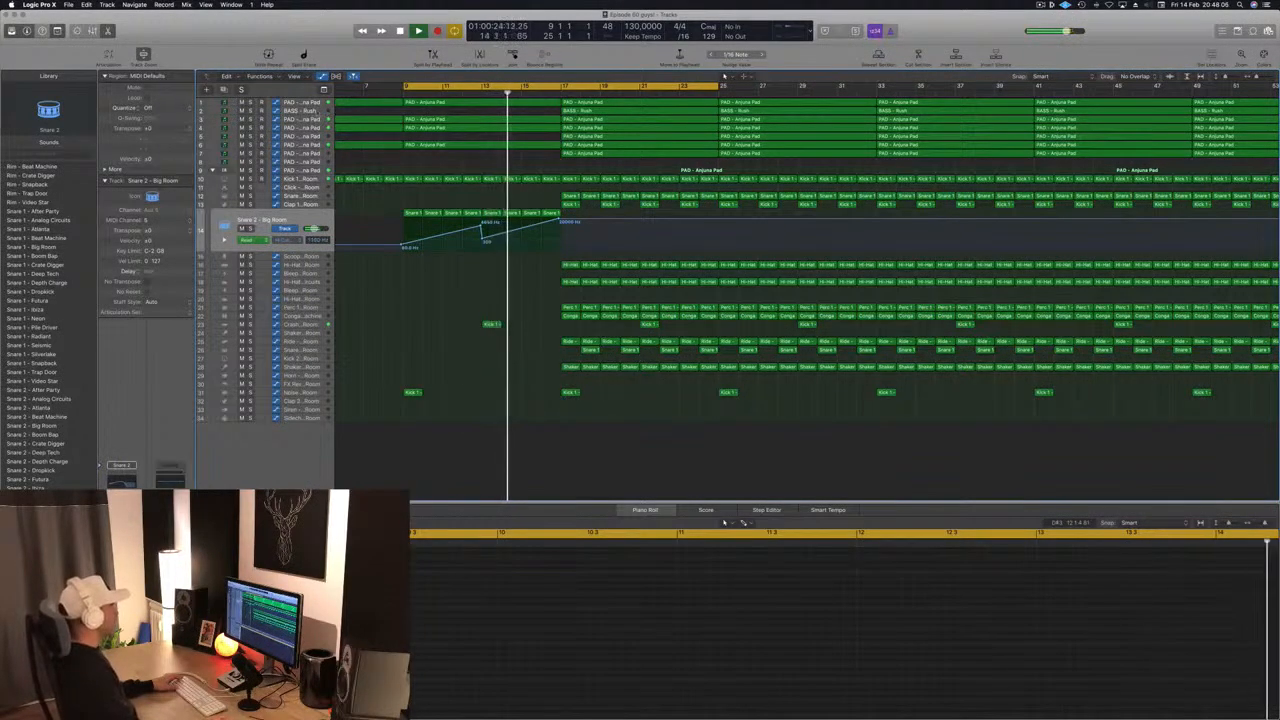
key("super+Down")
key("super+Down")
key("super+Down")
key("super+Down")
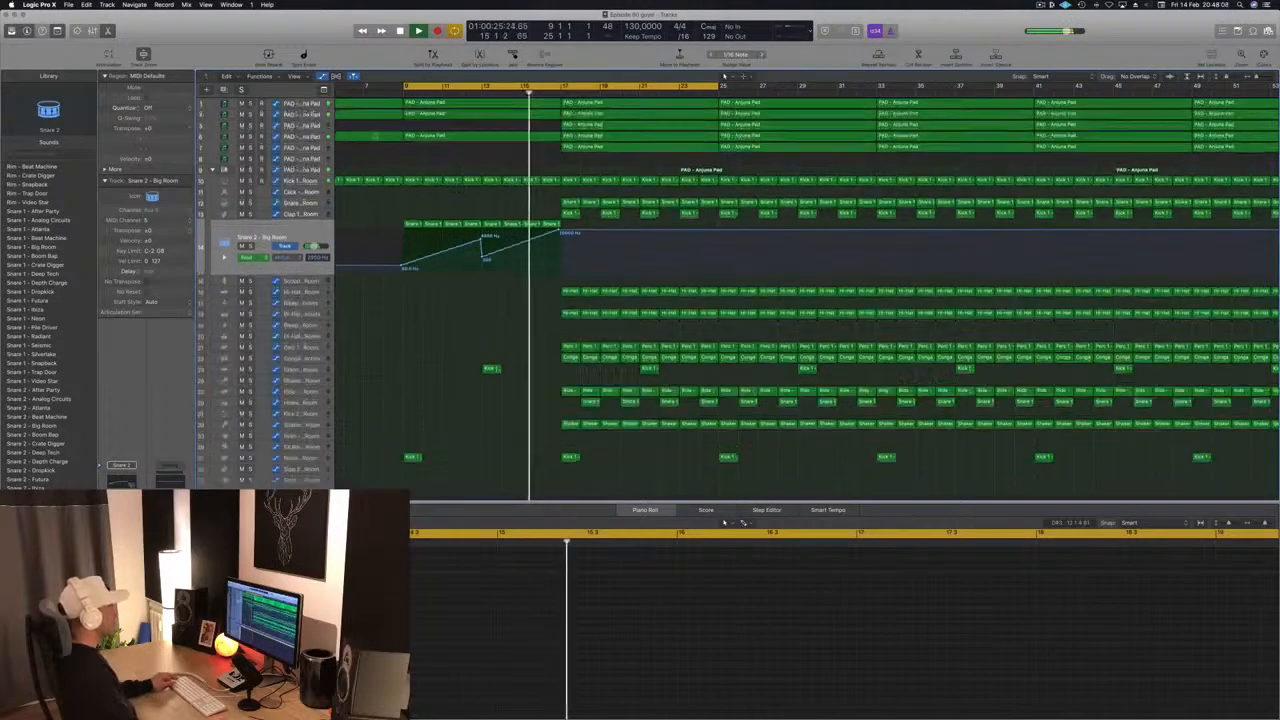
scroll(555, 228, "up", 3)
scroll(555, 227, "up", 4)
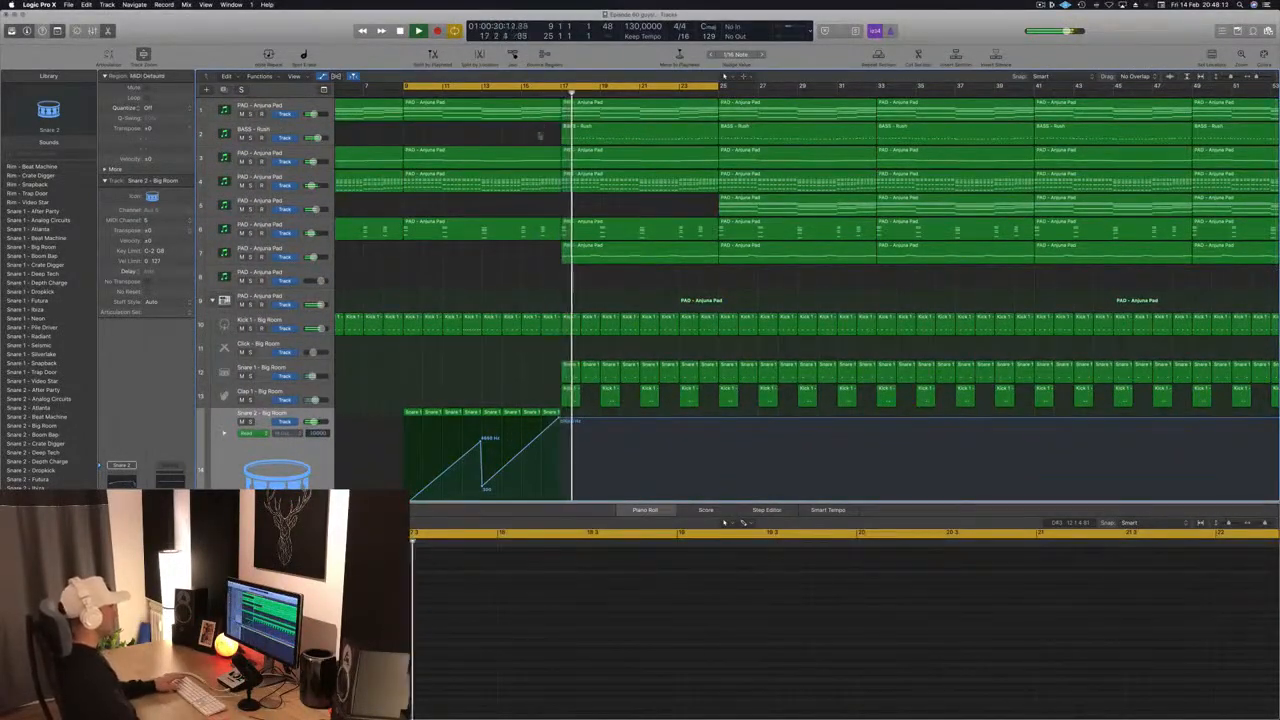
left_click(594, 252)
key("Delete")
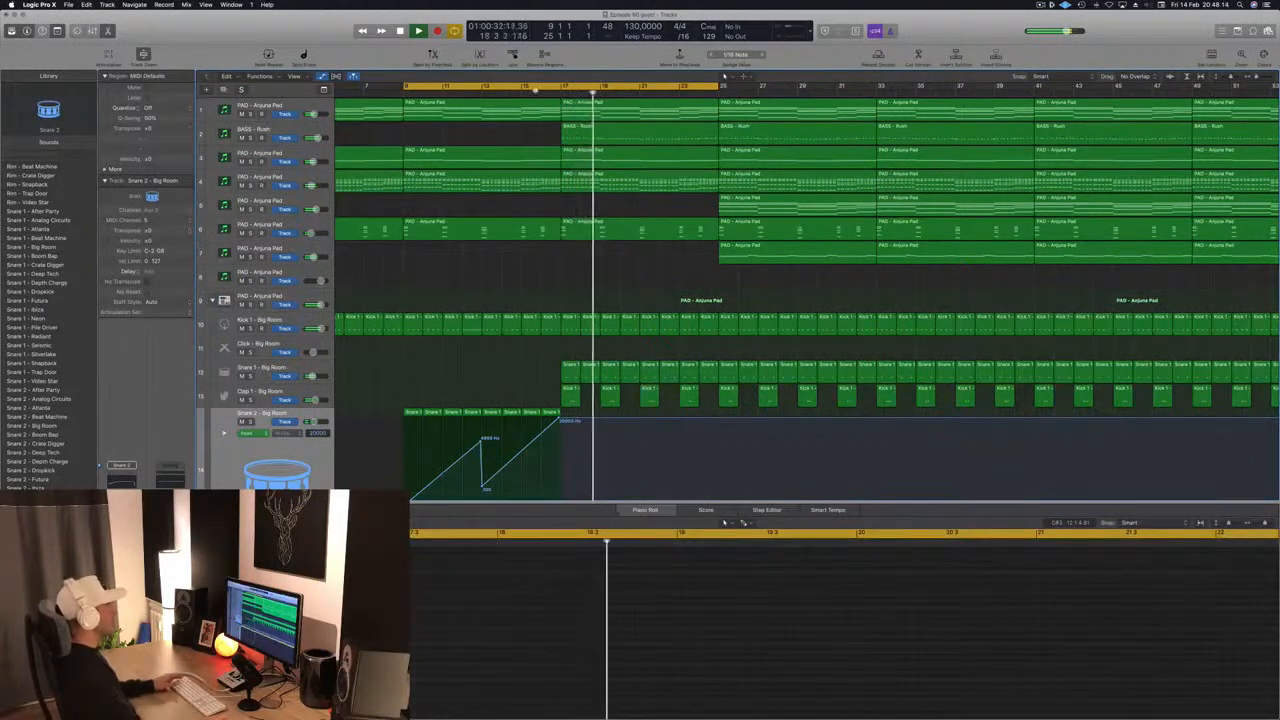
- Replay the transition into bar 17 and examine the track 4 pad region between bars 17 and 25
key("comma")
key("comma")
key("super+Left")
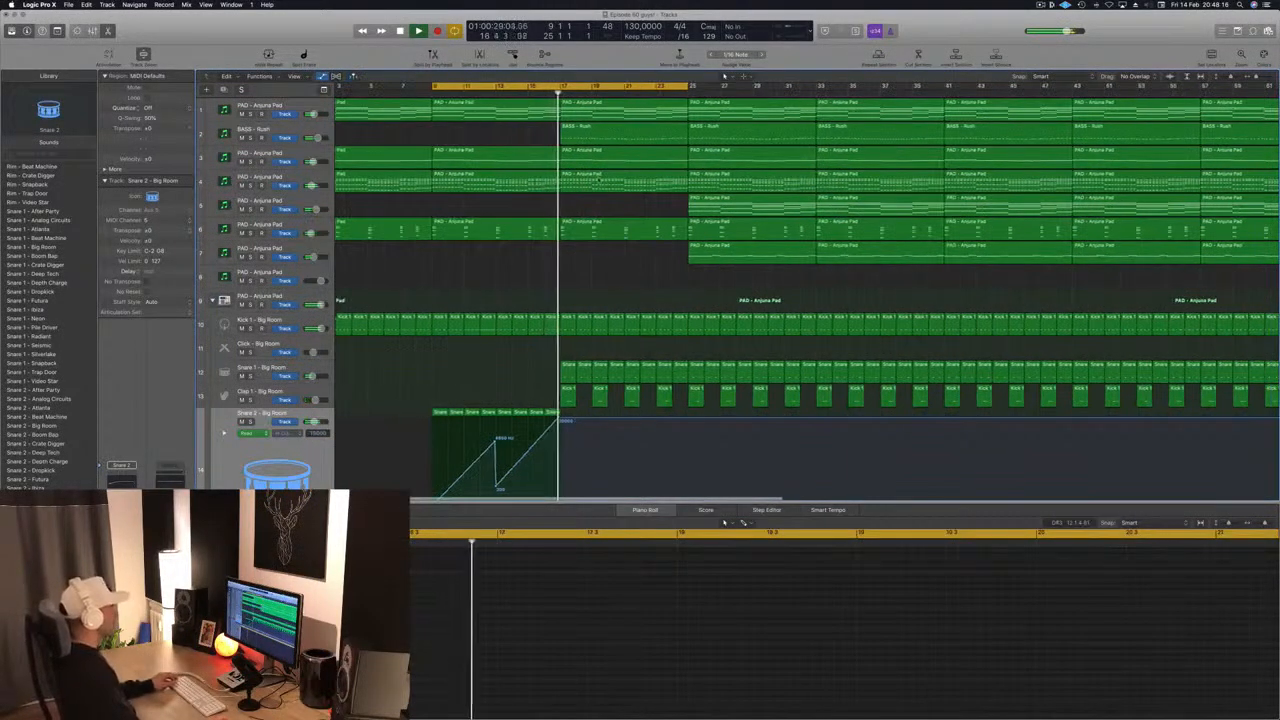
left_click(636, 182)
key("super+Left")
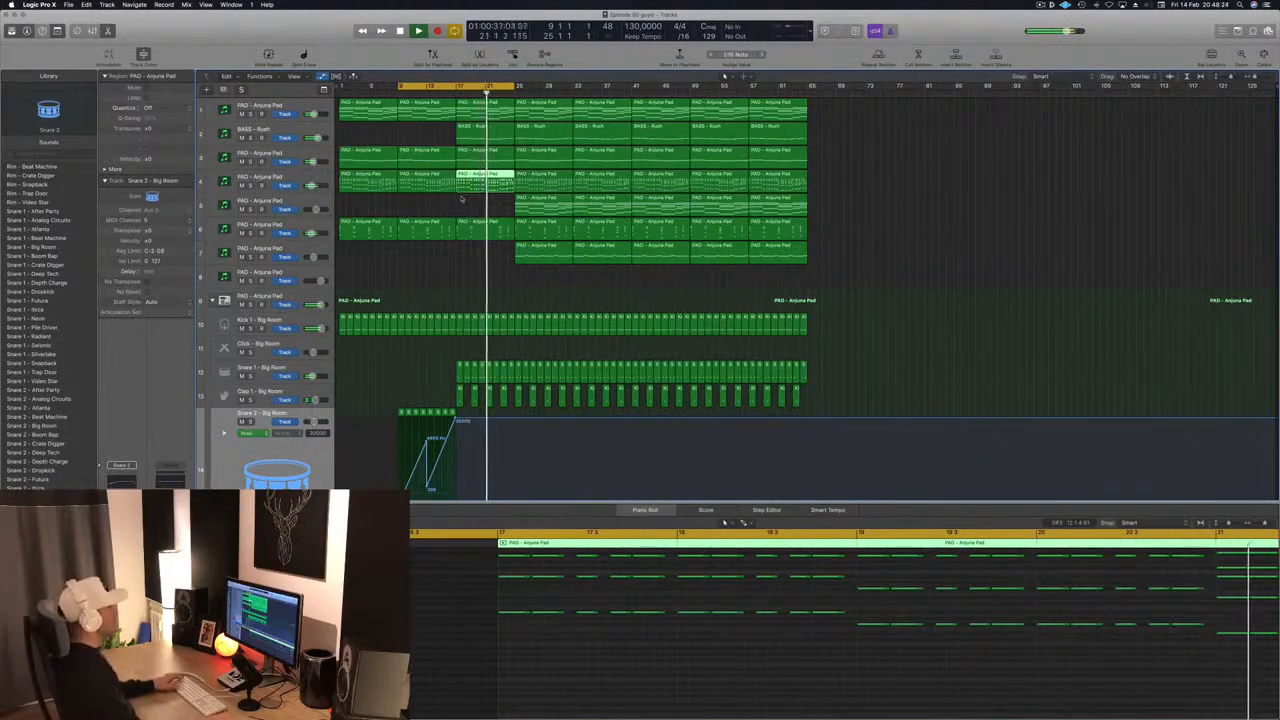
key("super+Right")
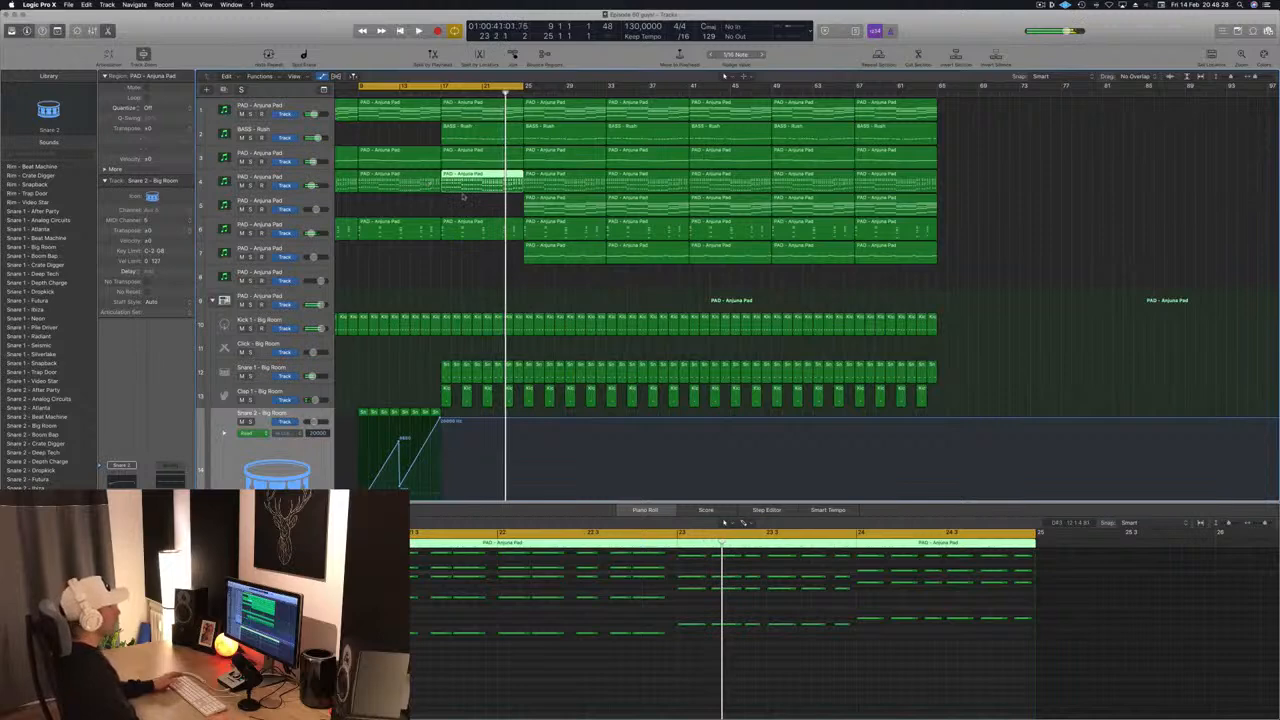
- Delete the Noise region at bar 25 and the Crash region at bar 21
scroll(490, 266, "down", 10)
key("super+Left")
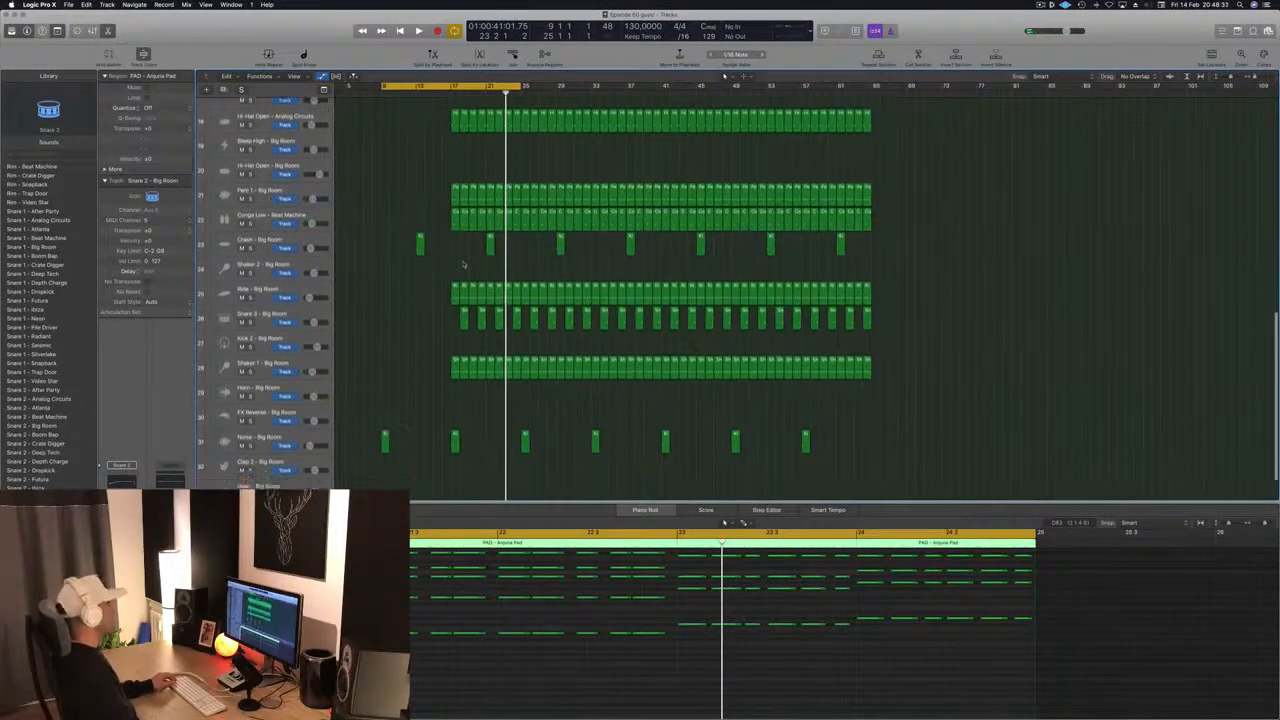
scroll(460, 330, "down", 3)
left_click(525, 392)
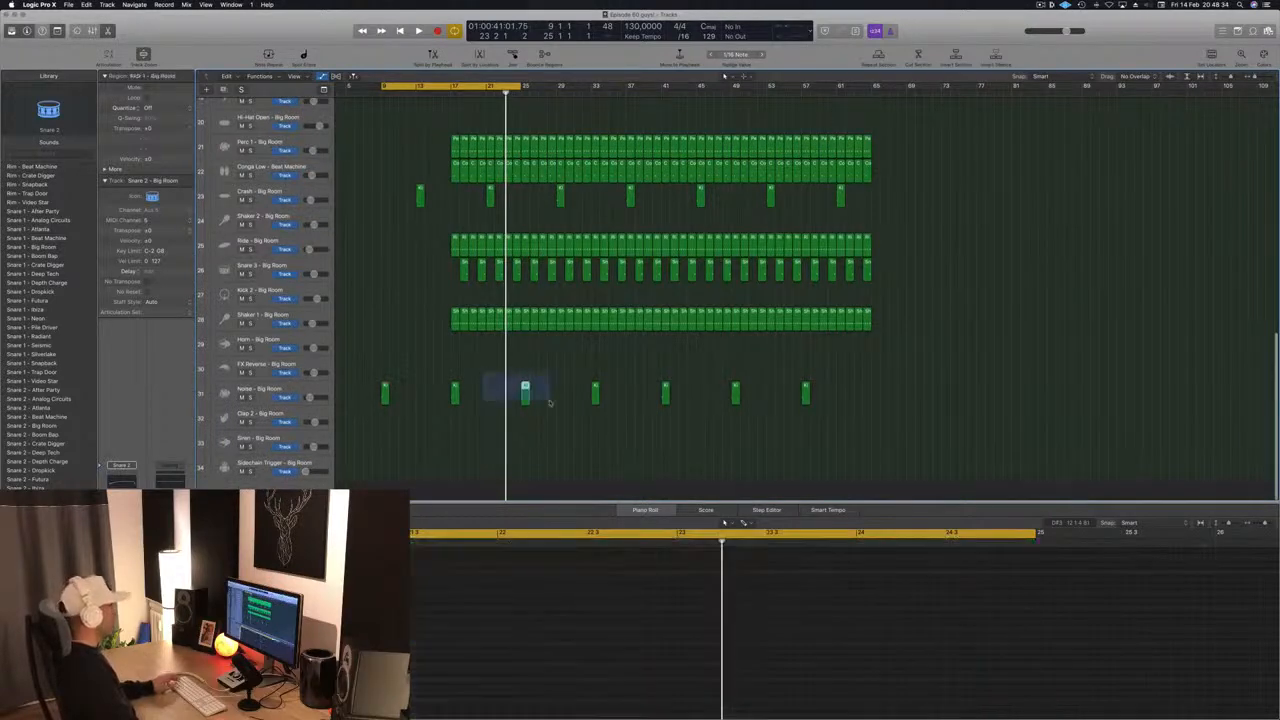
key("Delete")
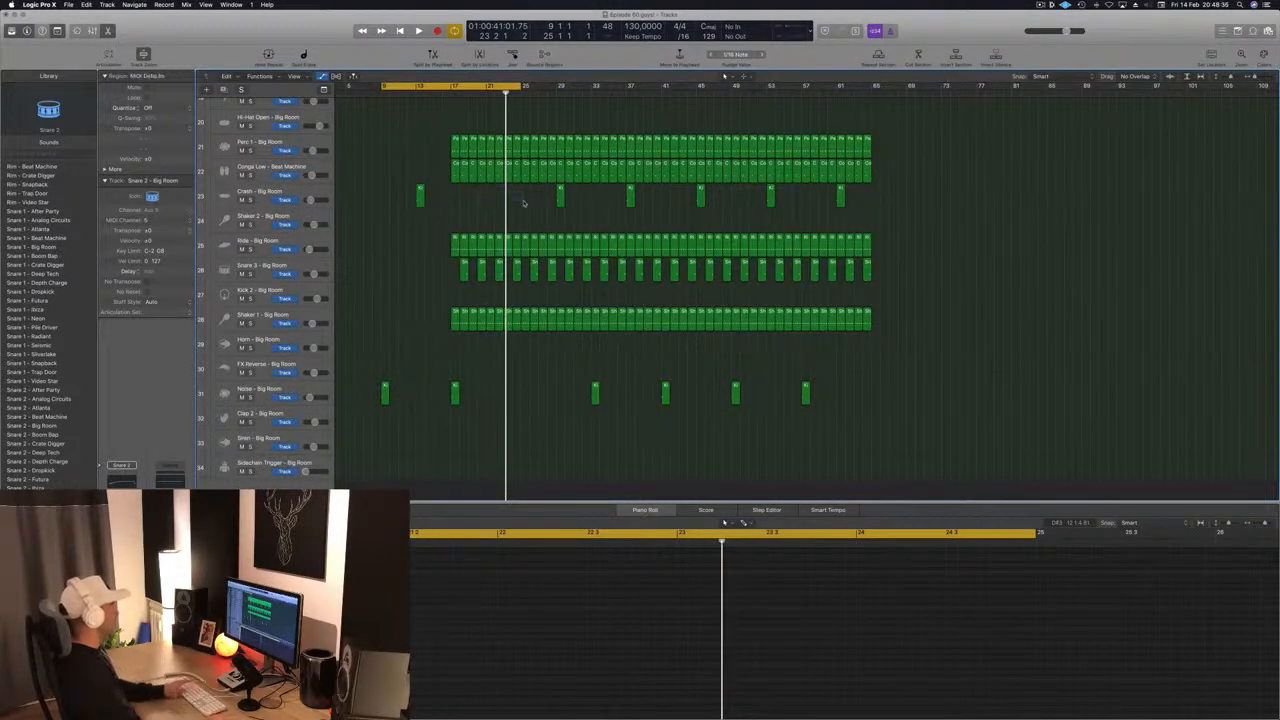
- Set the cycle range to bars 17 to 33 and delete the Shaker 1 regions across it
key("space")
key("space")
left_click_drag(442, 88, 512, 88)
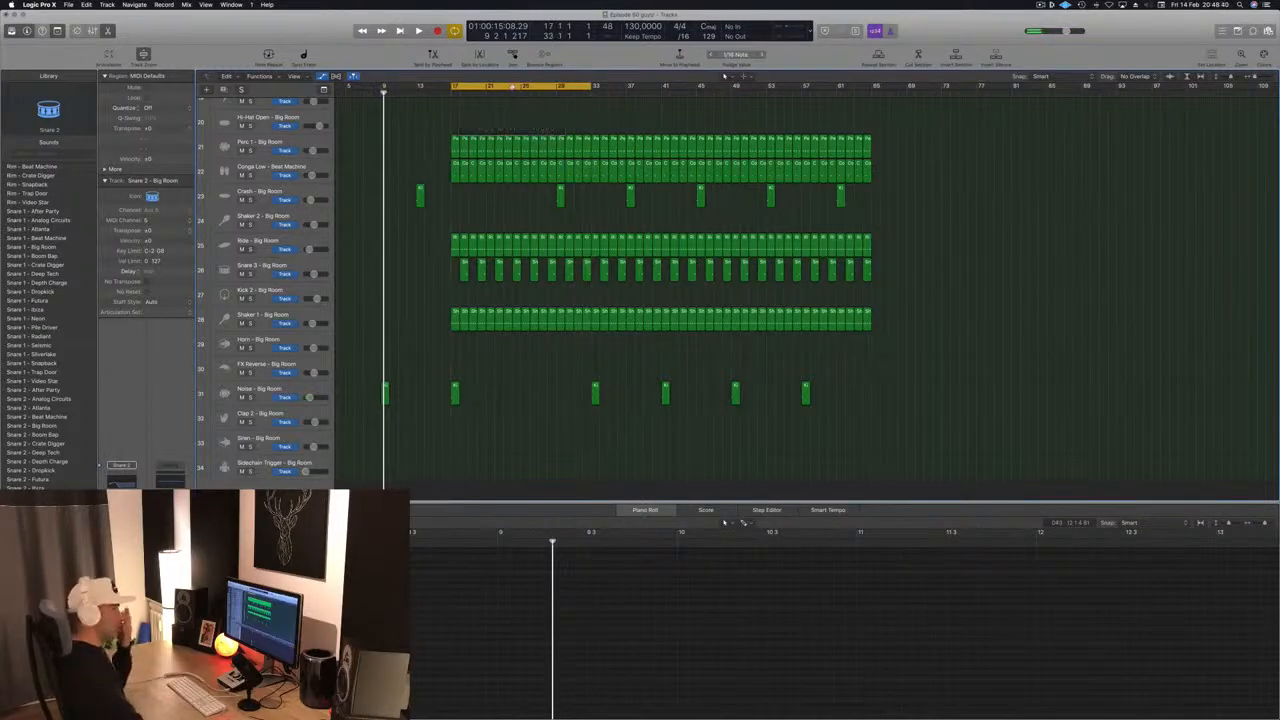
key("space")
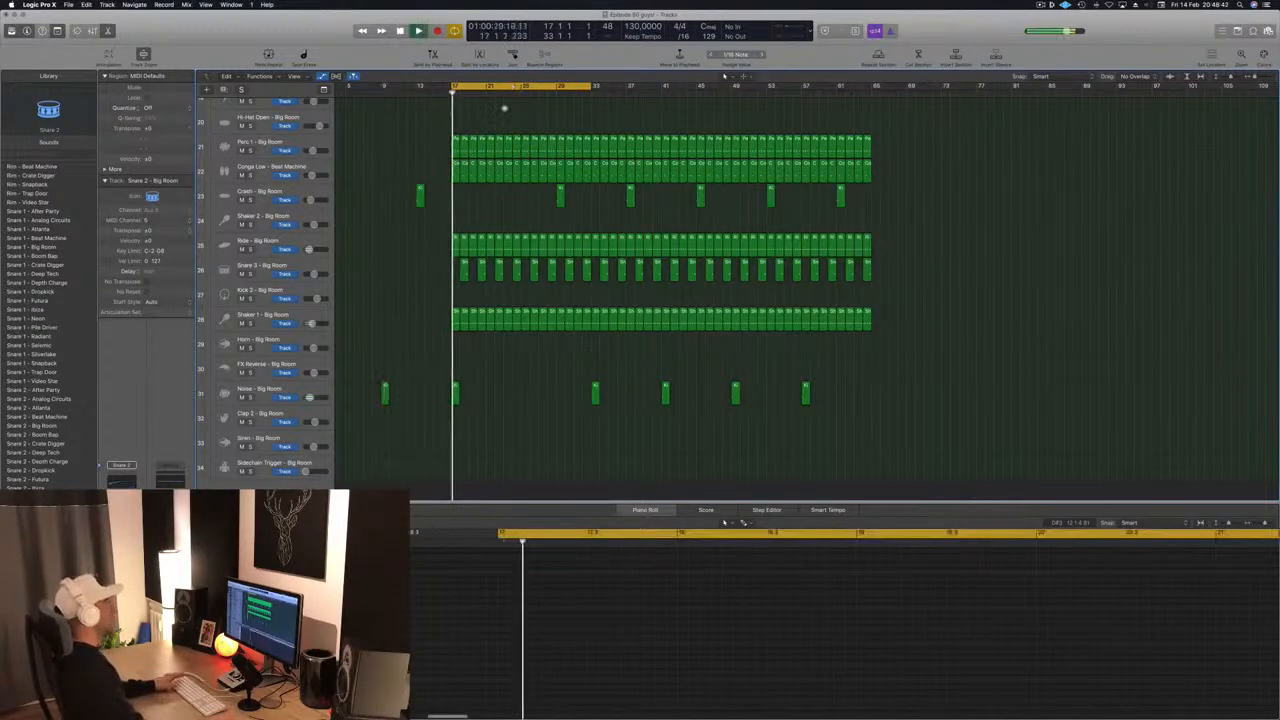
scroll(395, 444, "up", 5)
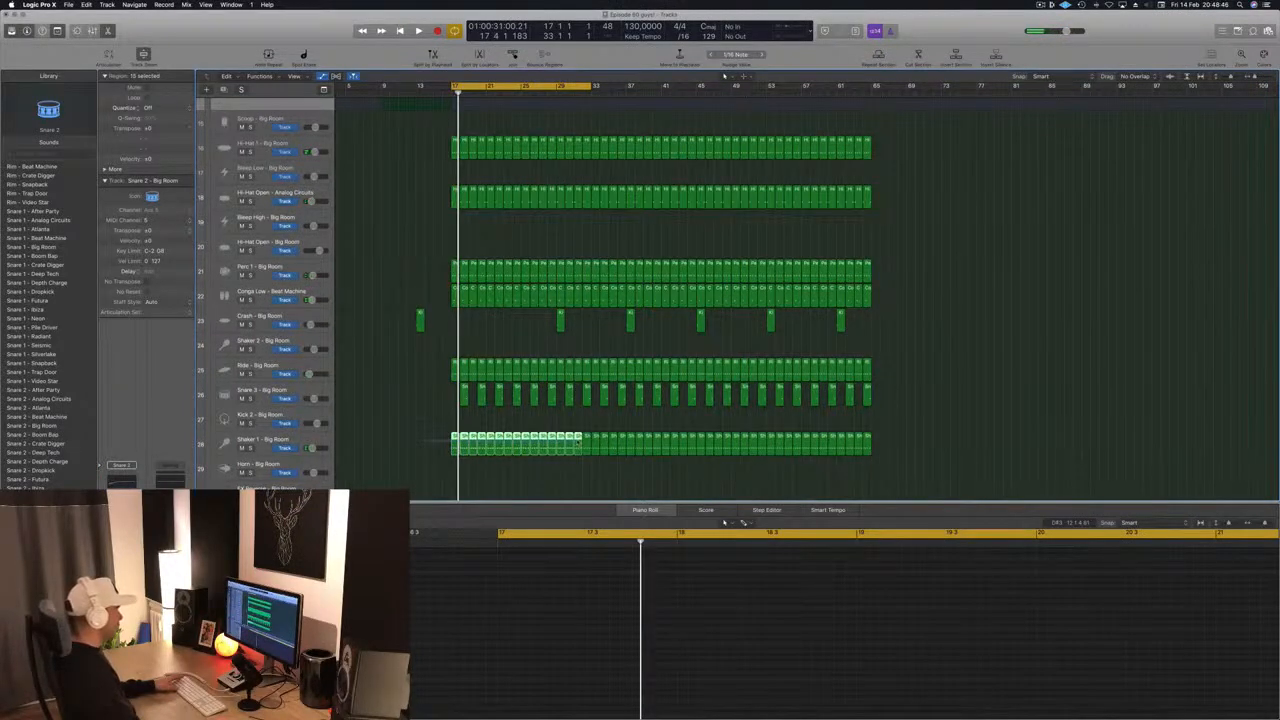
key("Delete")
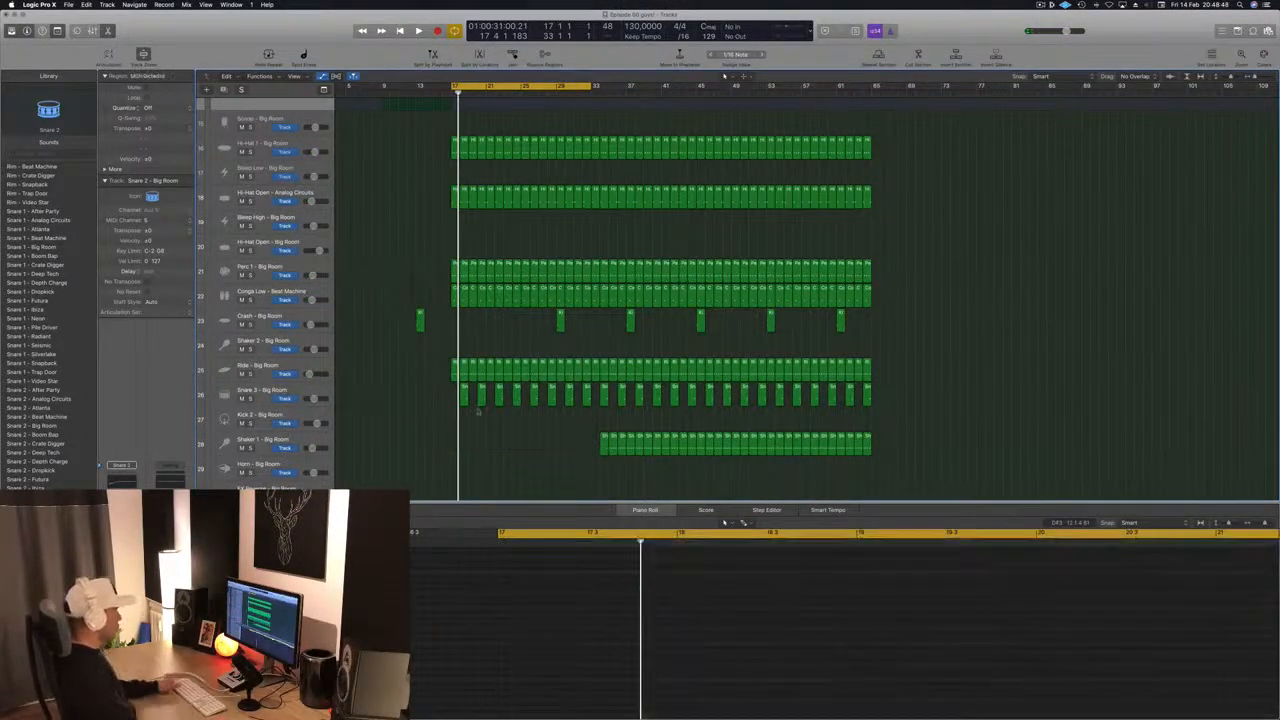
- Delete the Clap 1 regions between bars 17 and 25
key("space")
scroll(506, 406, "up", 5)
scroll(504, 350, "down", 2)
scroll(504, 347, "down", 2)
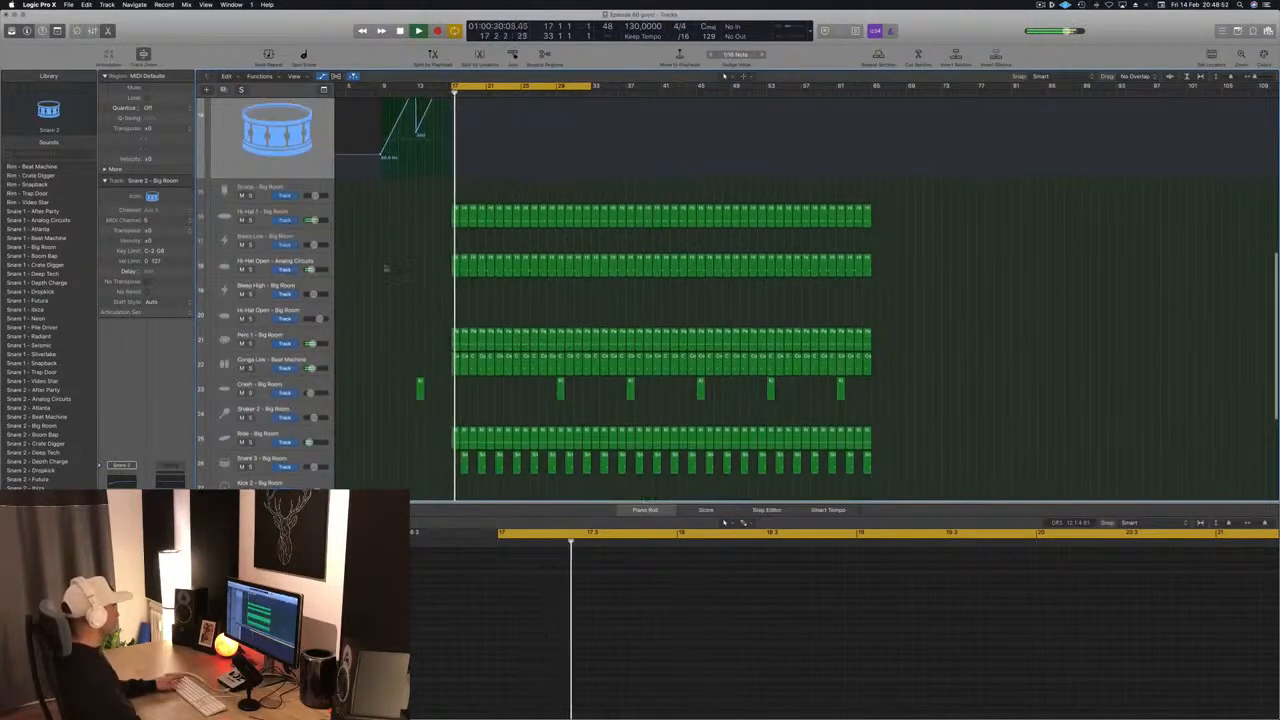
scroll(437, 290, "up", 5)
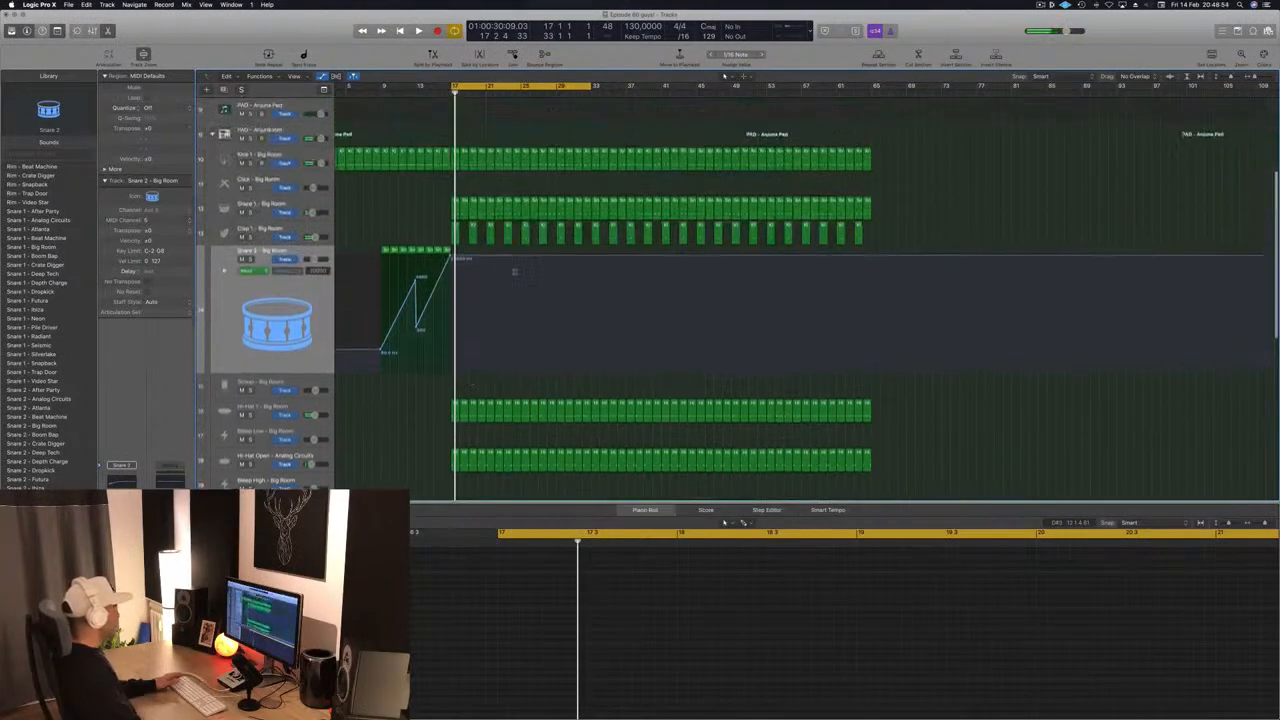
key("Delete")
- Play from bar 17 and open the Sylenth1 instrument of the first PAD track, with its automation mode set to Touch
key("space")
scroll(423, 258, "up", 3)
scroll(415, 325, "down", 3)
scroll(439, 319, "down", 3)
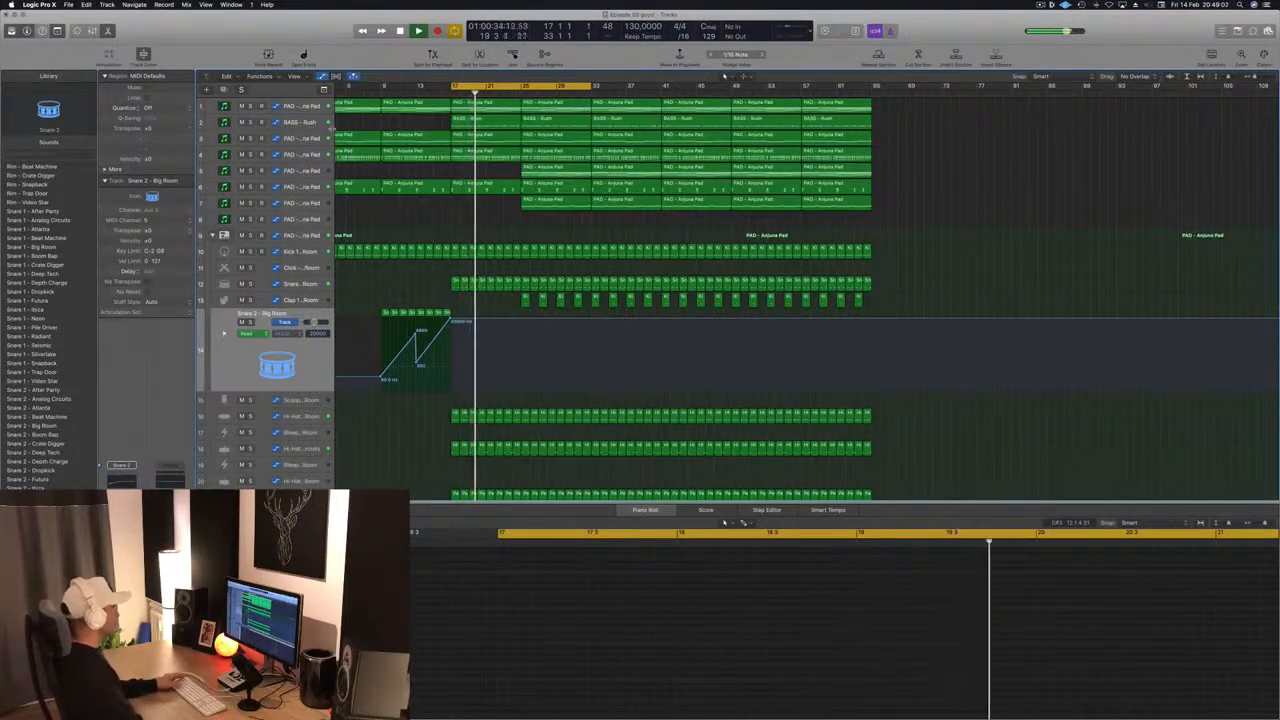
left_click(312, 104)
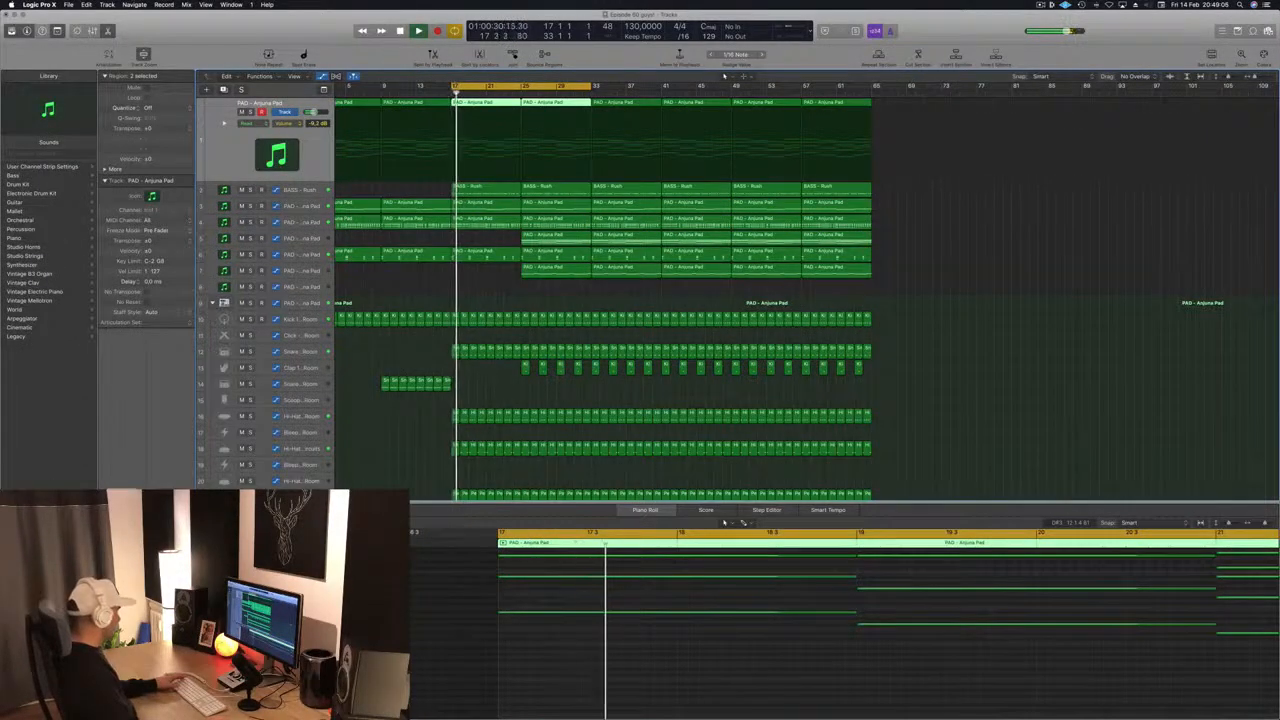
key("v")
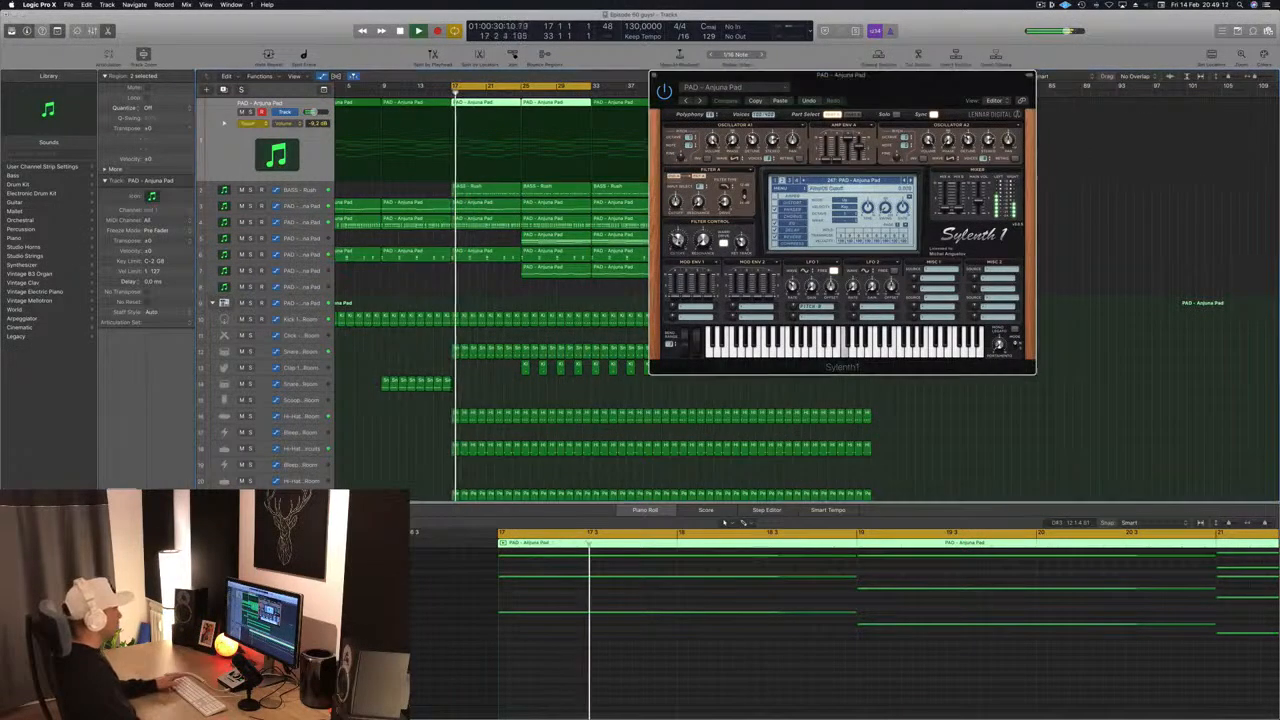
- Add filter cutoff automation to the first PAD track, dropping the cutoff at bar 17, and play back the transition
left_click(464, 161)
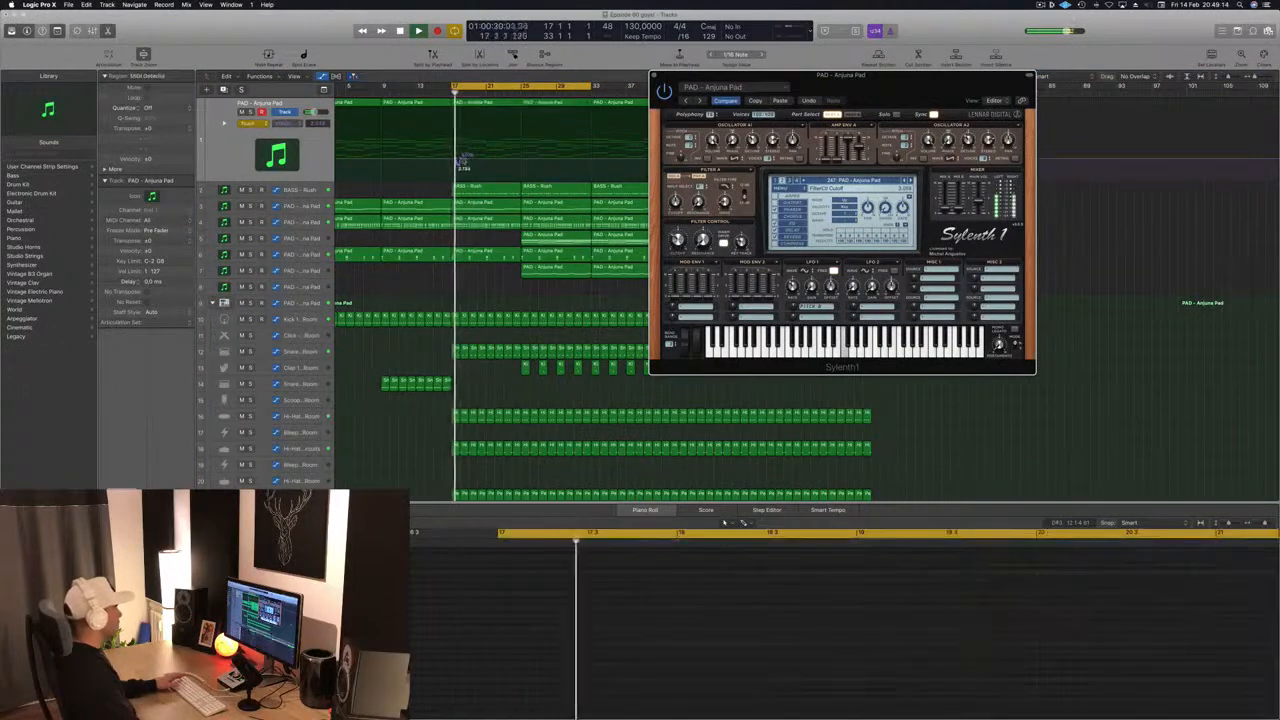
left_click_drag(452, 158, 451, 176)
key("space")
key("space")
key("space")
scroll(409, 122, "left", 3)
key("space")
key("space")
- Extend the cycle range to bars 1 to 33 and set the first PAD track's automation mode to Read
left_click_drag(484, 87, 342, 87)
key("space")
key("space")
left_click(251, 123)
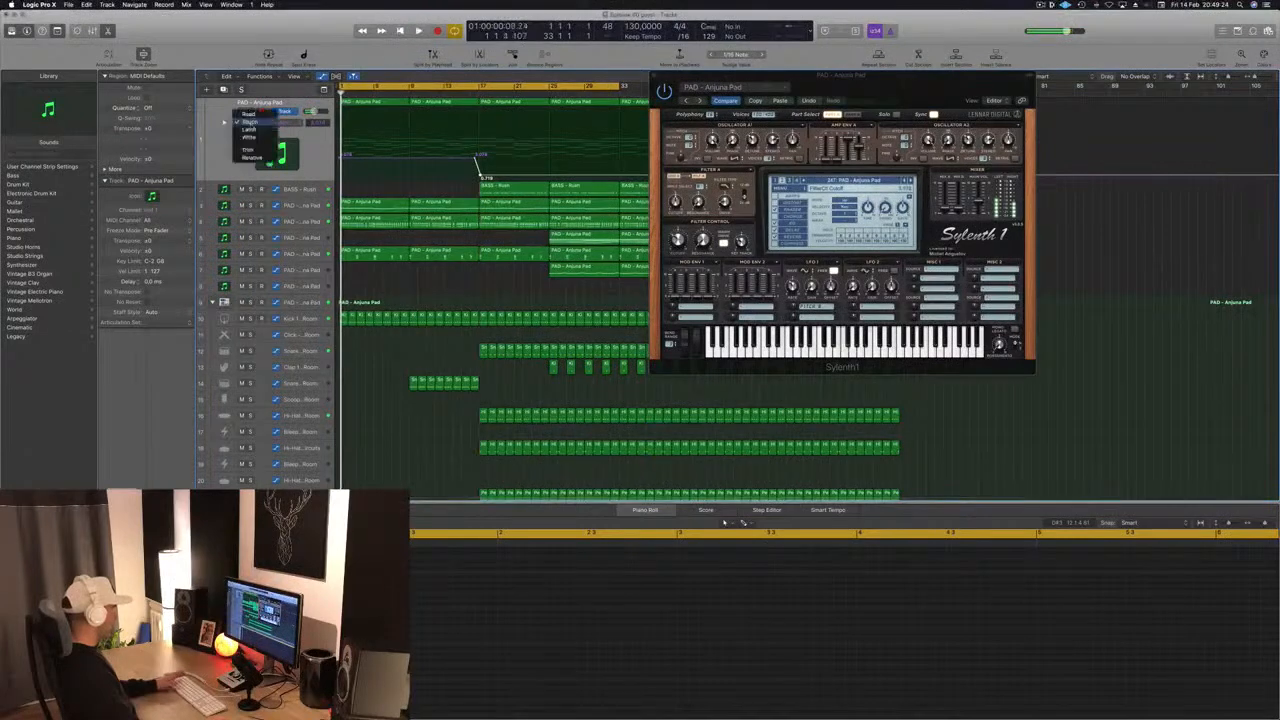
left_click(248, 114)
- Shape the first PAD track's cutoff automation into rises from bars 1 to 9 and 9 to 13, falling toward bar 17, during playback
left_click_drag(340, 158, 340, 173)
key("space")
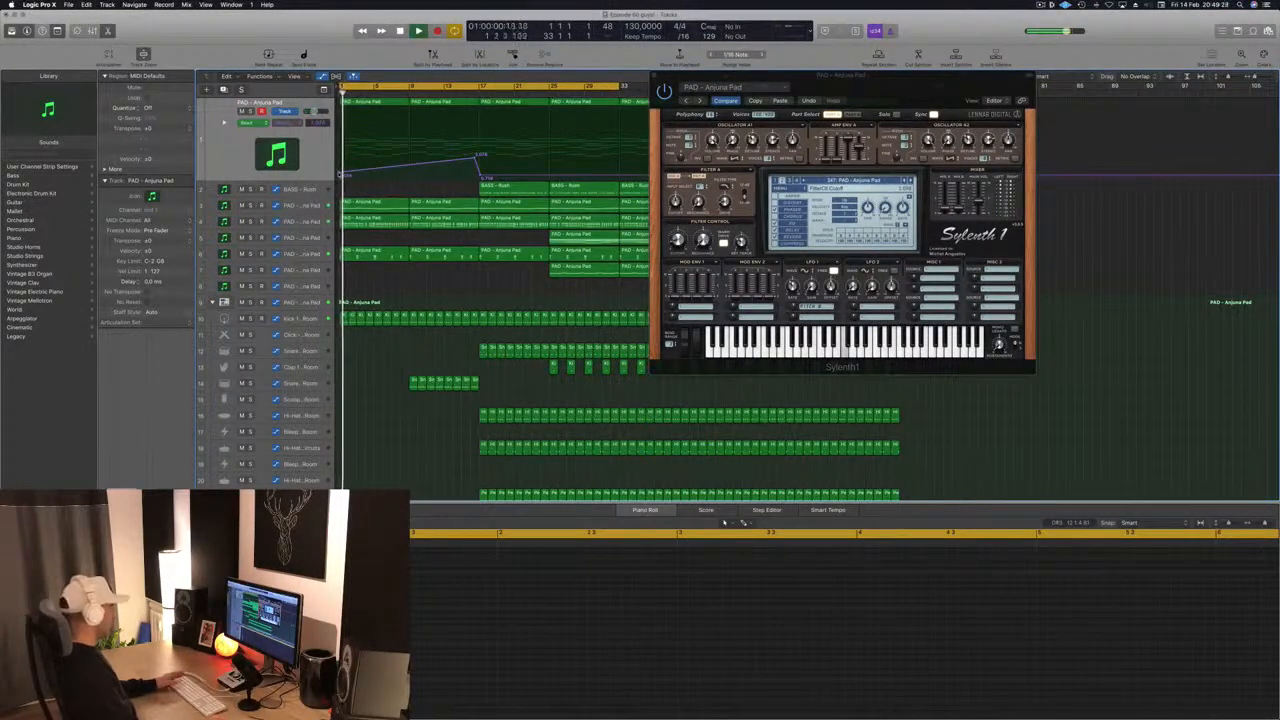
left_click_drag(411, 166, 413, 153)
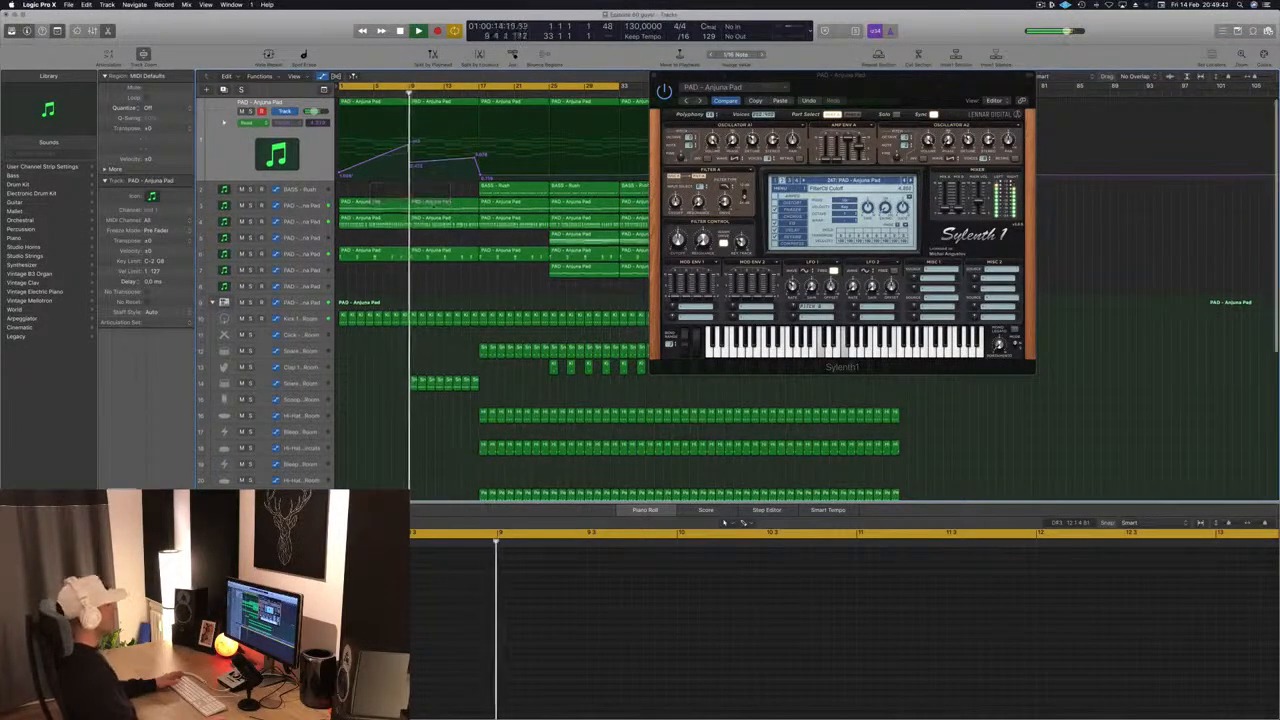
scroll(459, 308, "down", 5)
scroll(459, 308, "up", 5)
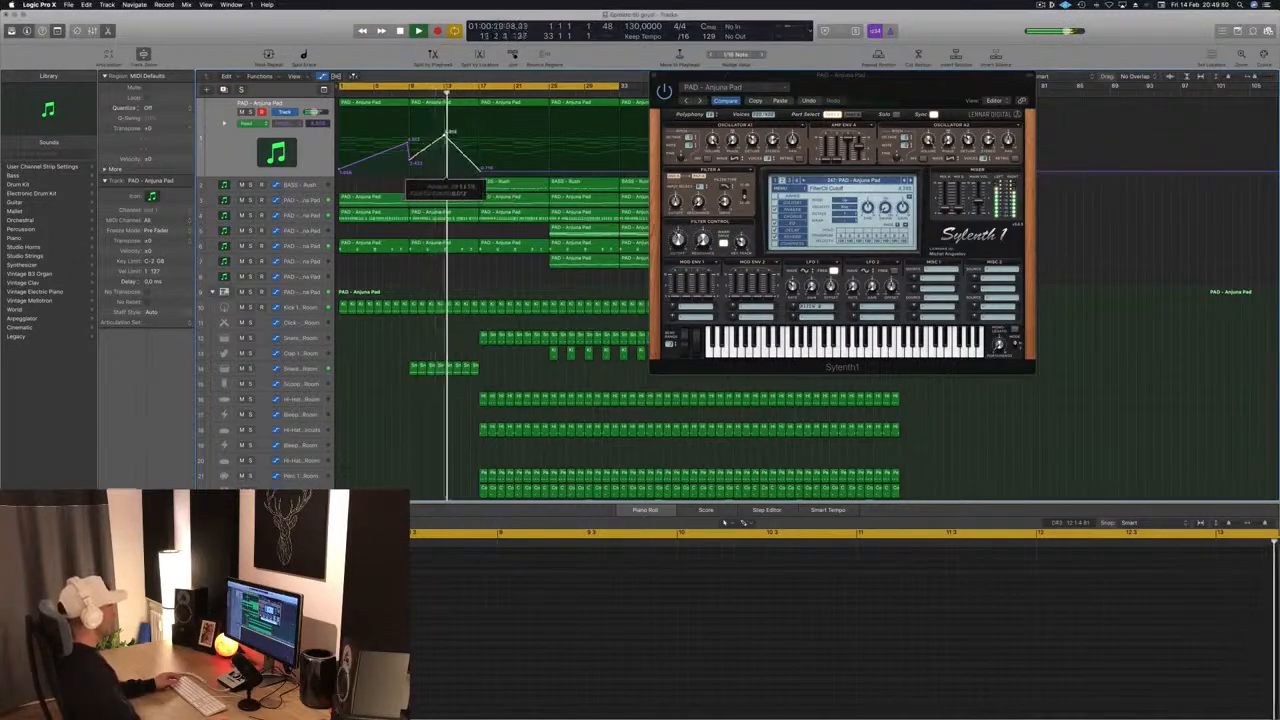
left_click_drag(444, 139, 444, 139)
scroll(444, 139, "down", 1)
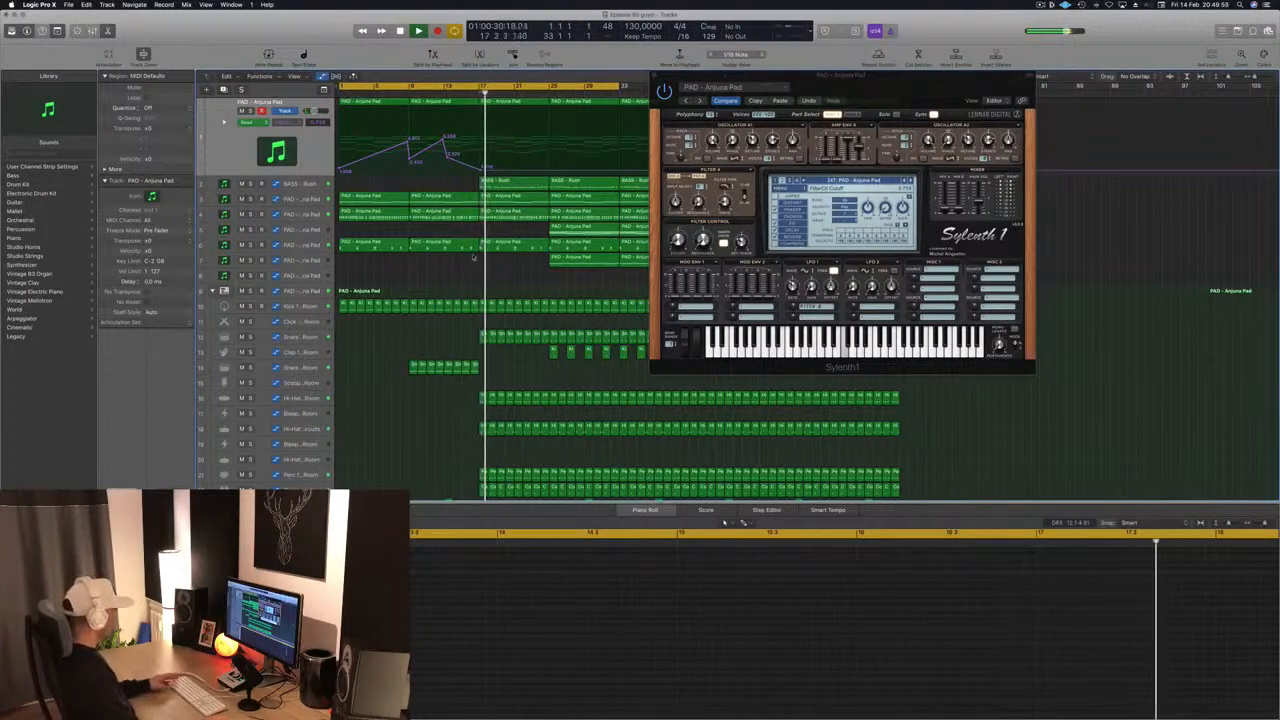
- Lower the Ride track's volume to -23.5 dB and close the Sylenth1 window
key("super+Left")
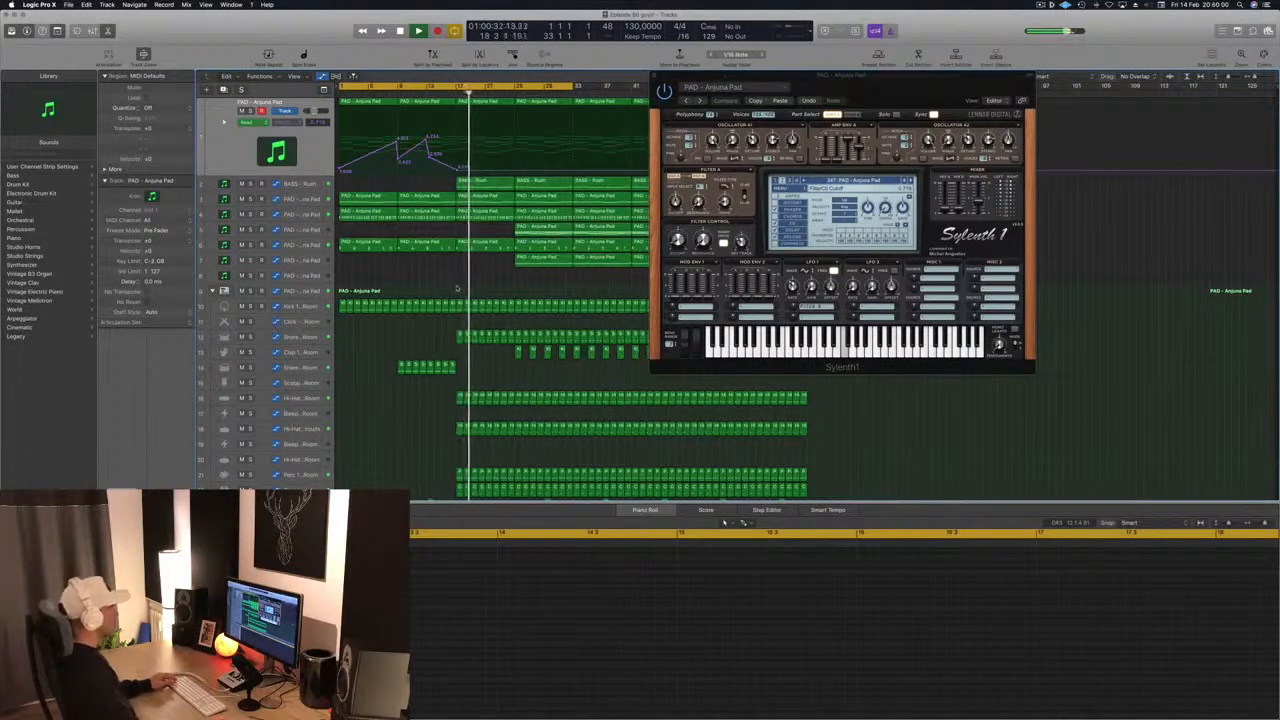
scroll(456, 289, "down", 10)
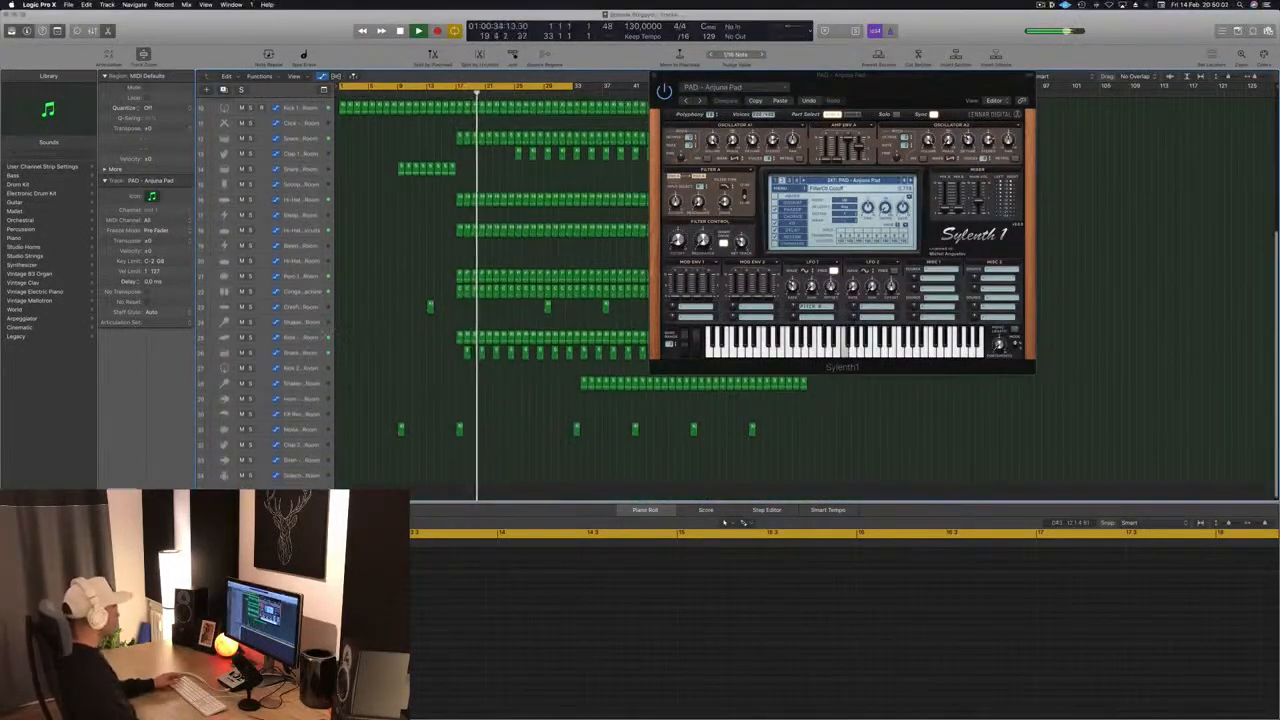
left_click(308, 338)
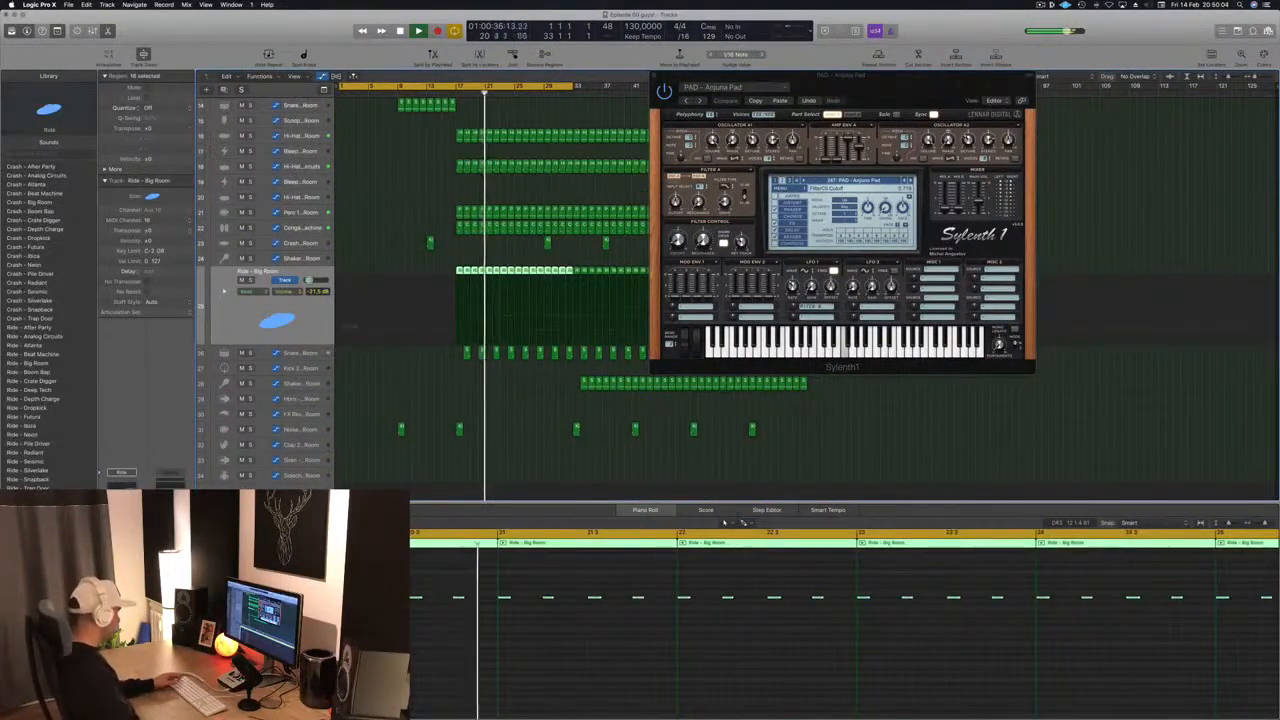
left_click_drag(921, 94, 893, 116)
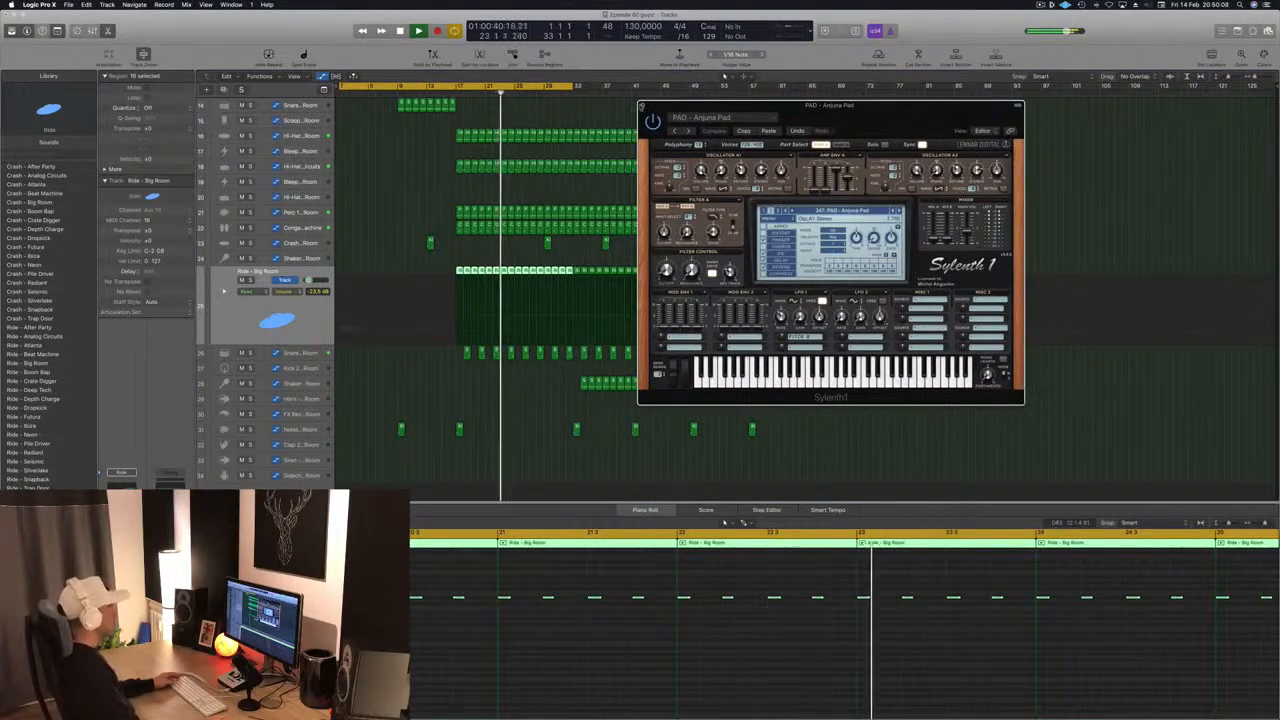
left_click(643, 106)
- Copy the first nine Shaker 1 regions back to around bar 25 and play the arrangement
key("super+Right")
key("super+Right")
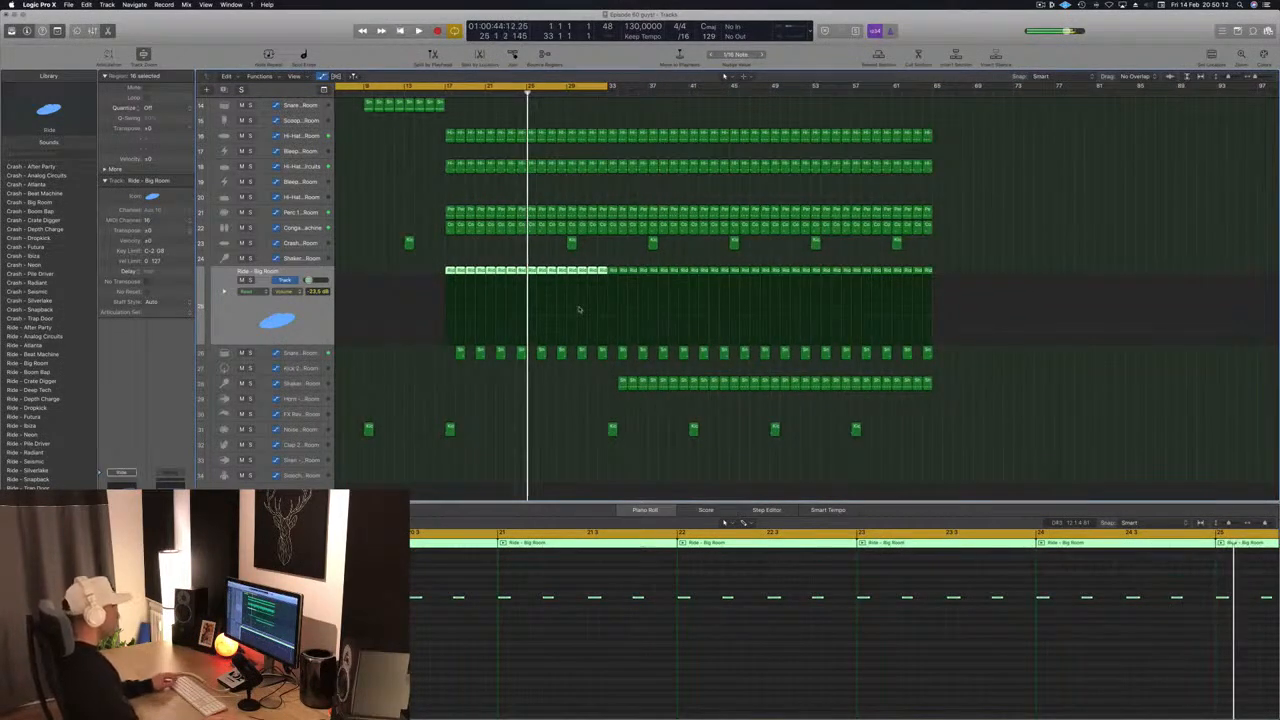
left_click_drag(600, 388, 704, 389)
left_click_drag(622, 386, 576, 388)
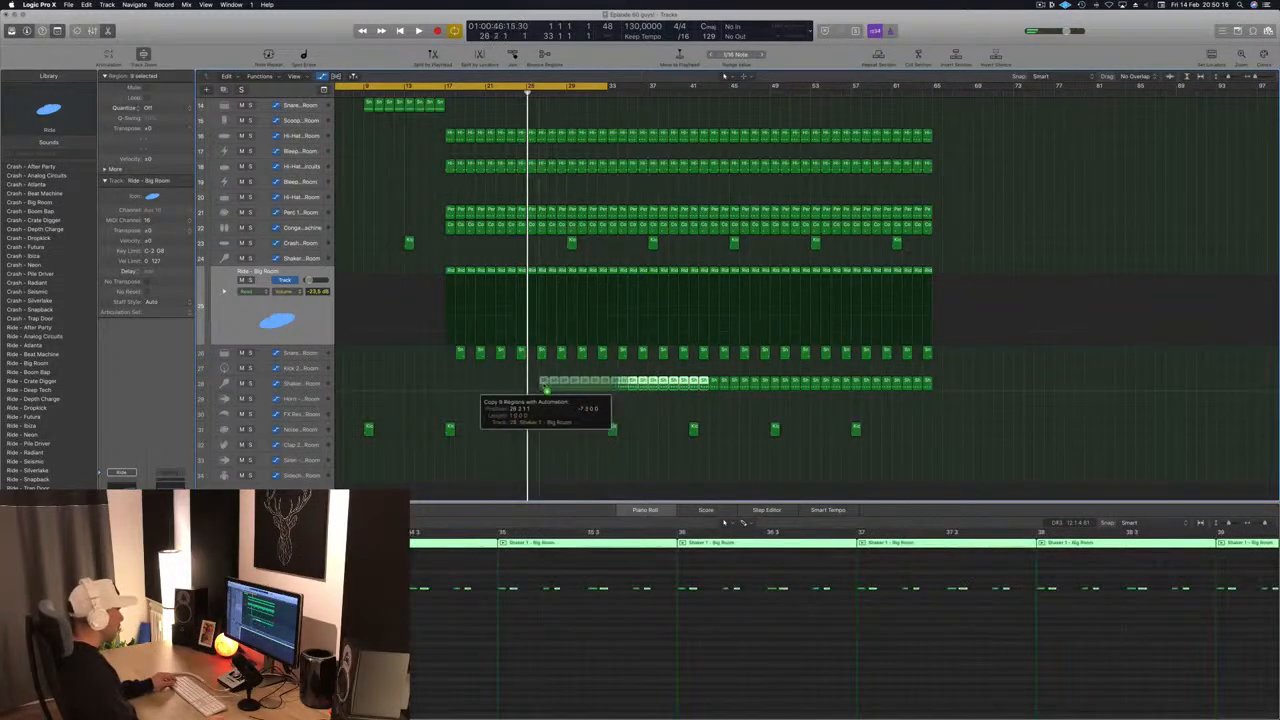
key("space")
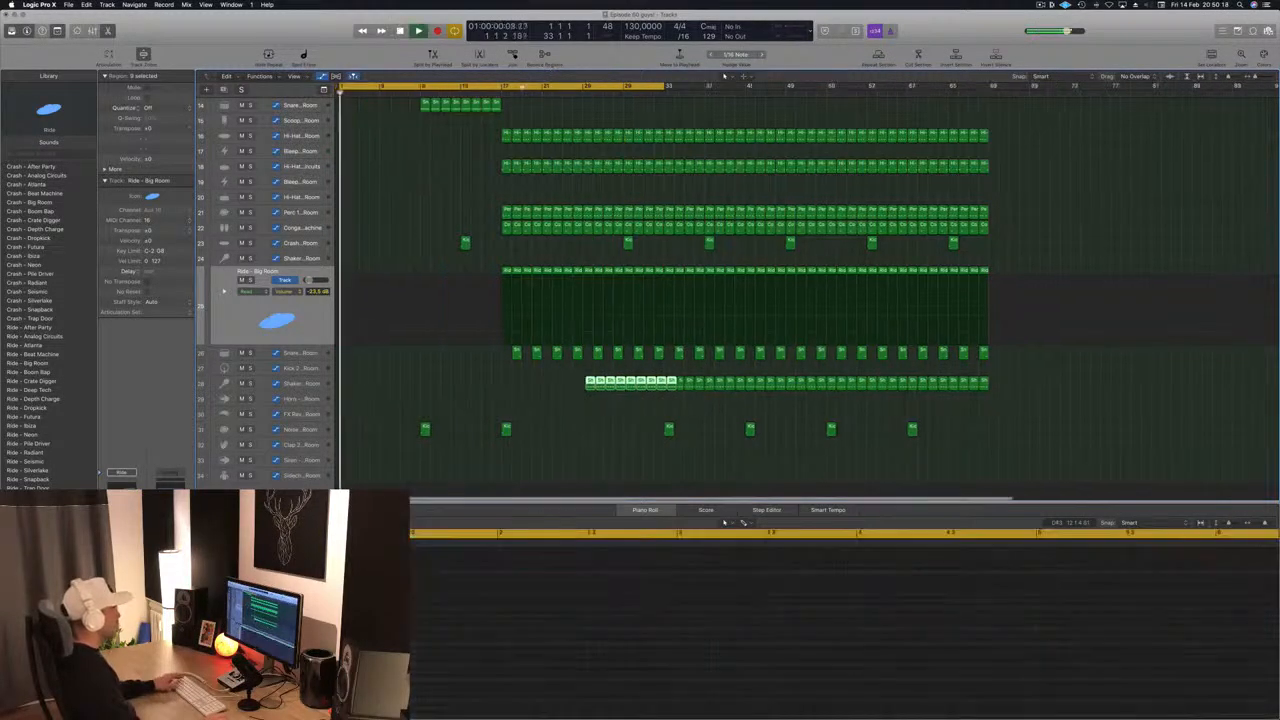
- Shift the nine copied Shaker 1 regions slightly earlier so that they start exactly on bar 25
key("super+Left")
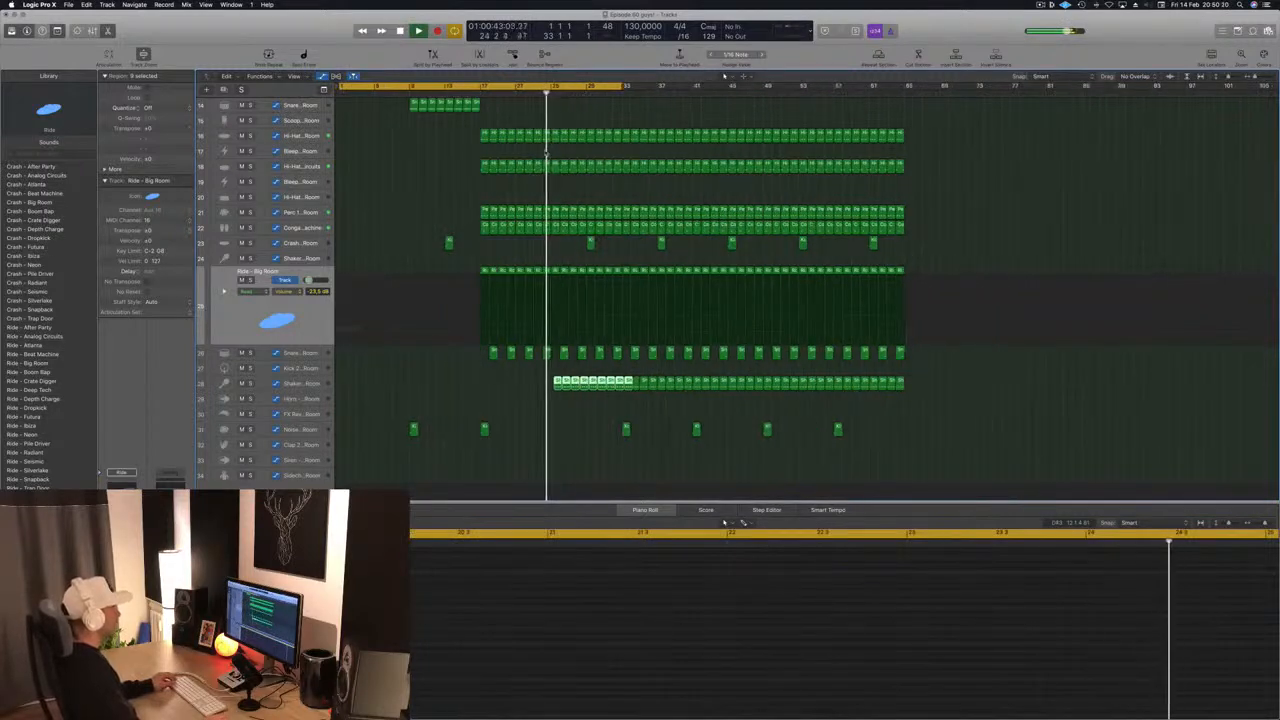
key("super+Right")
key("super+Right")
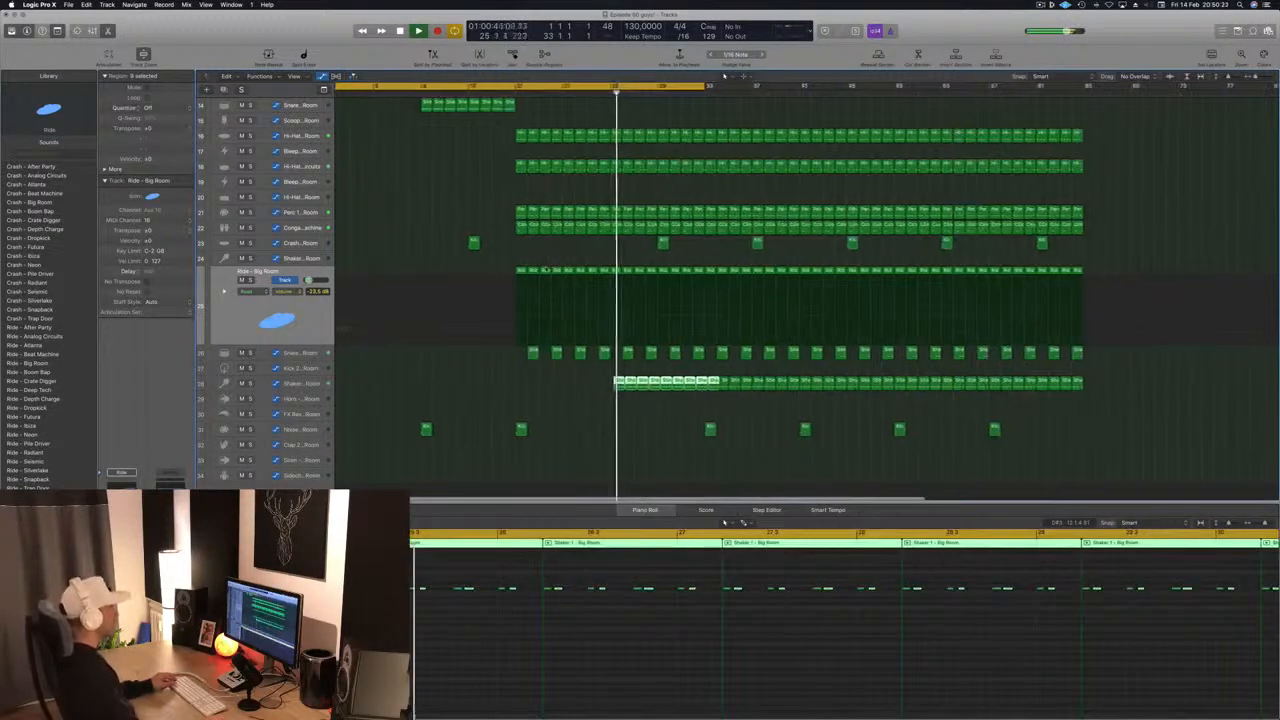
key("space")
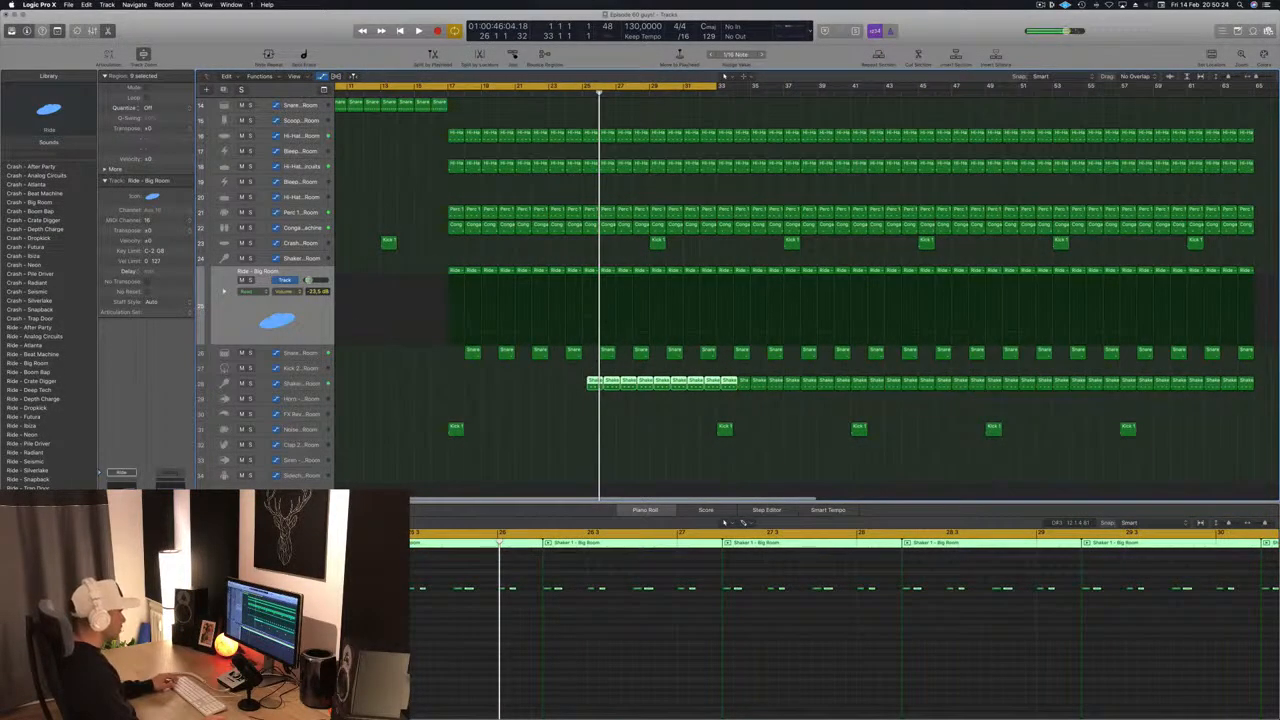
mouse_move(588, 381)
left_mouse_down()
mouse_move(707, 382)
mouse_move(584, 387)
left_mouse_up()
key("space")
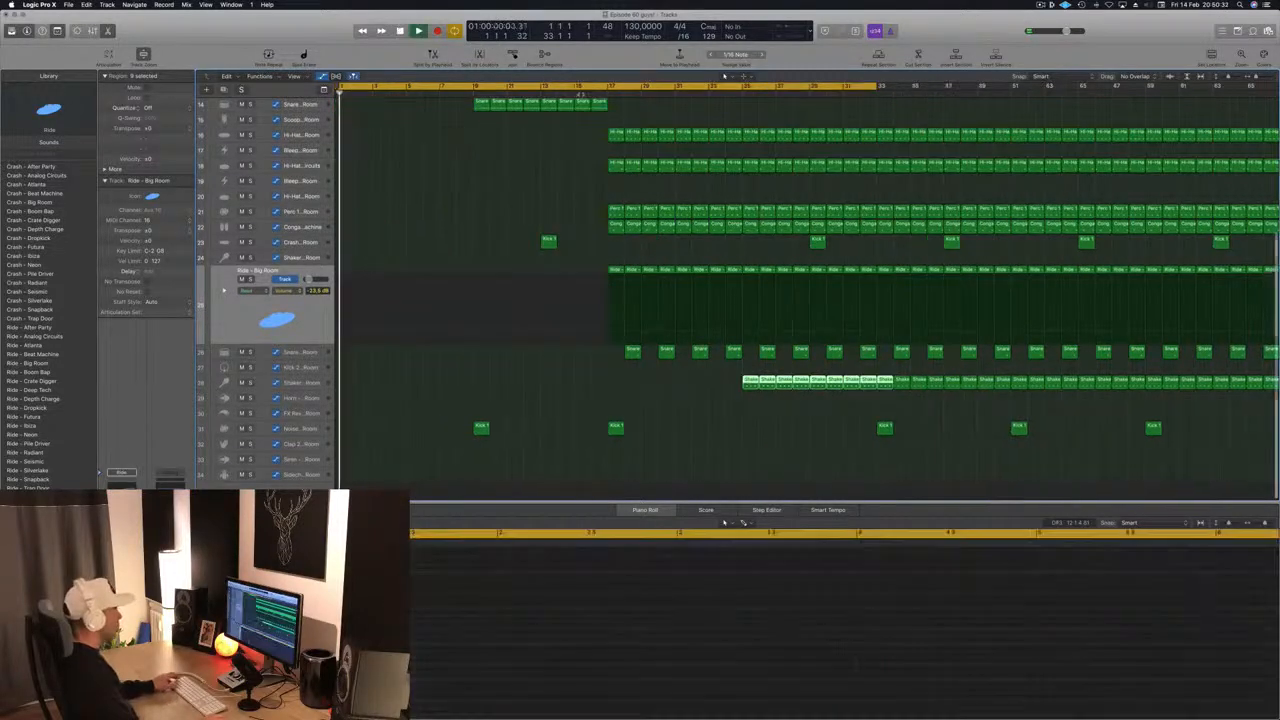
- Play the transition into bar 25 and save the project
left_click(735, 96)
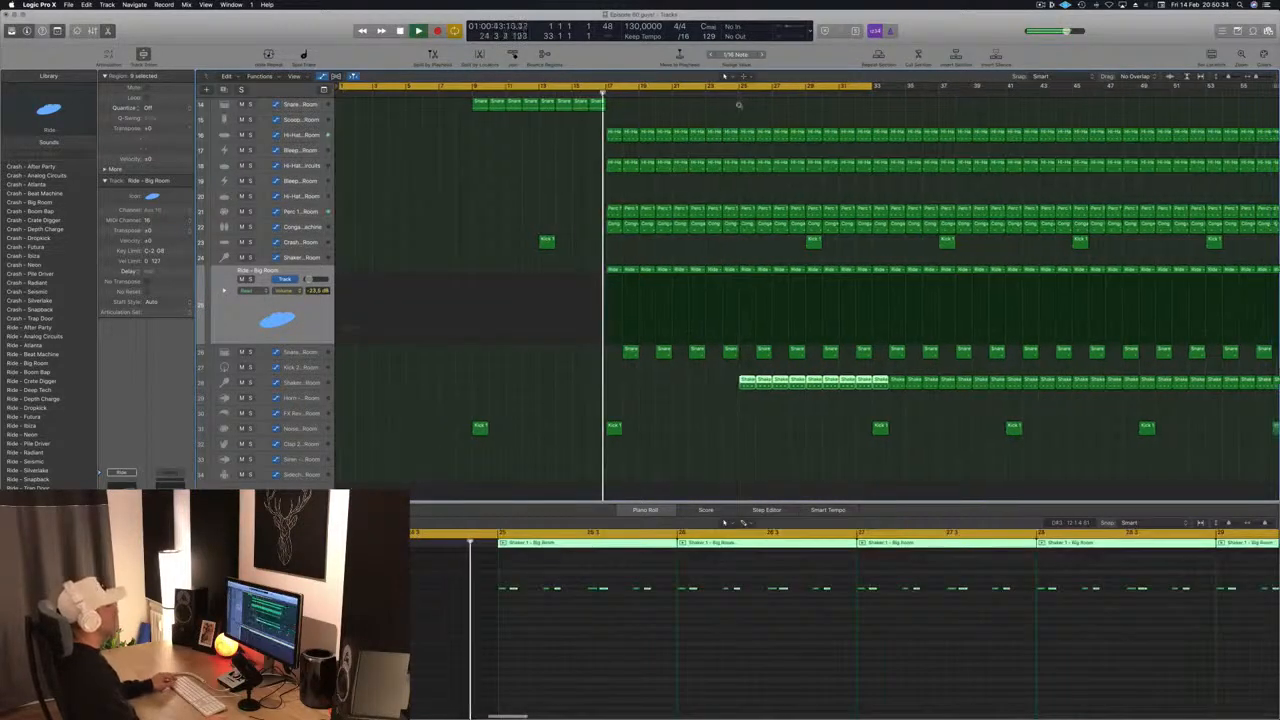
scroll(739, 105, "left", 5)
left_click(415, 187)
key("super+s")
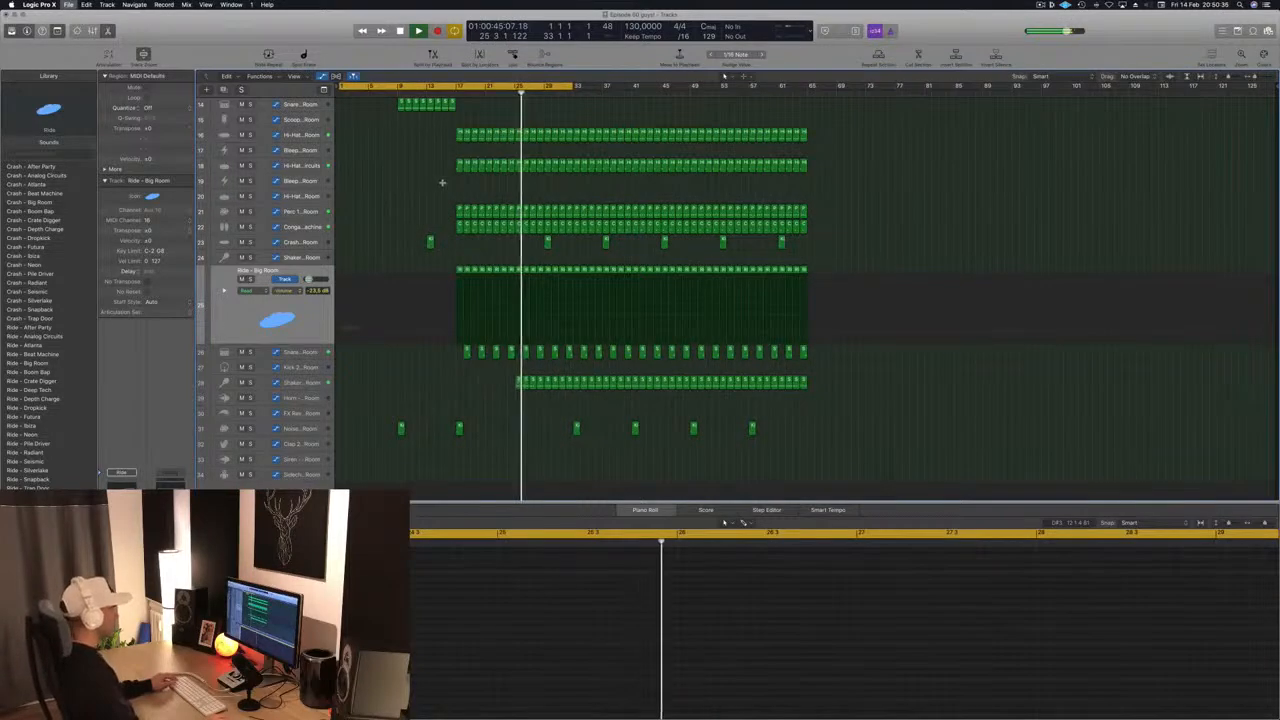
- Replay from bar 17 and delete the track 7 PAD region between bars 25 and 33
scroll(442, 182, "up", 10)
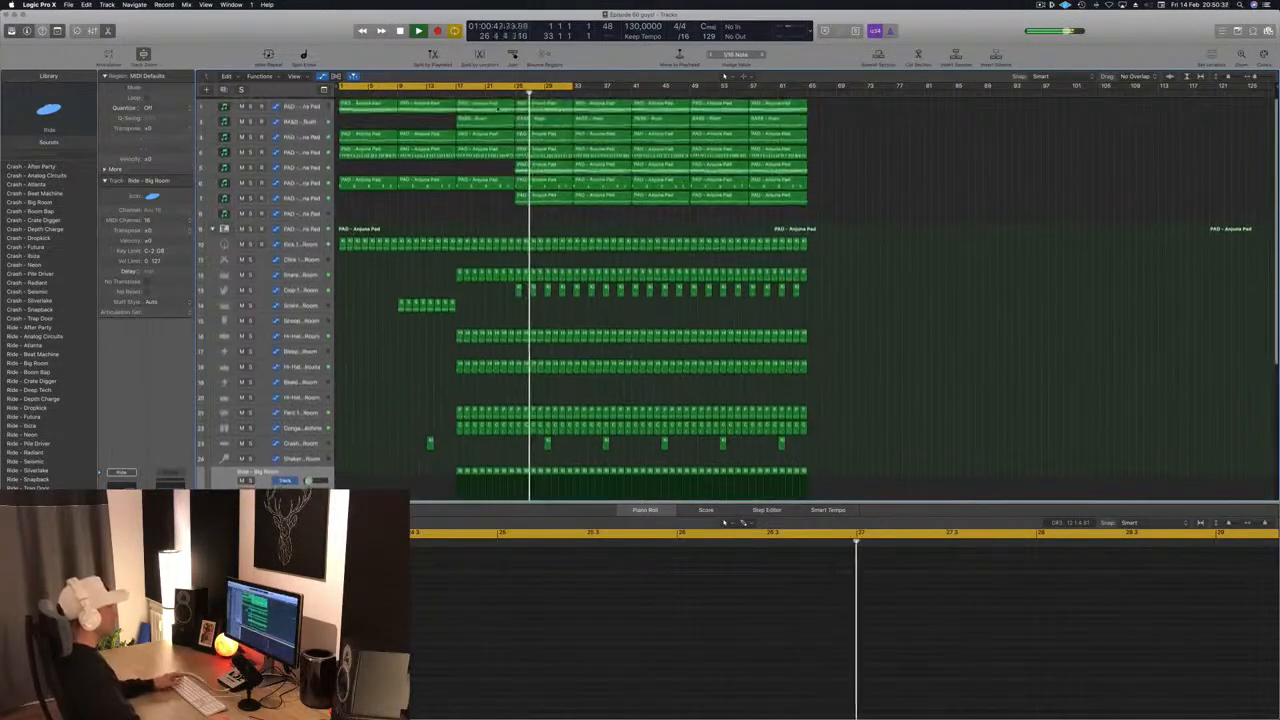
left_click(459, 93)
left_click(558, 197)
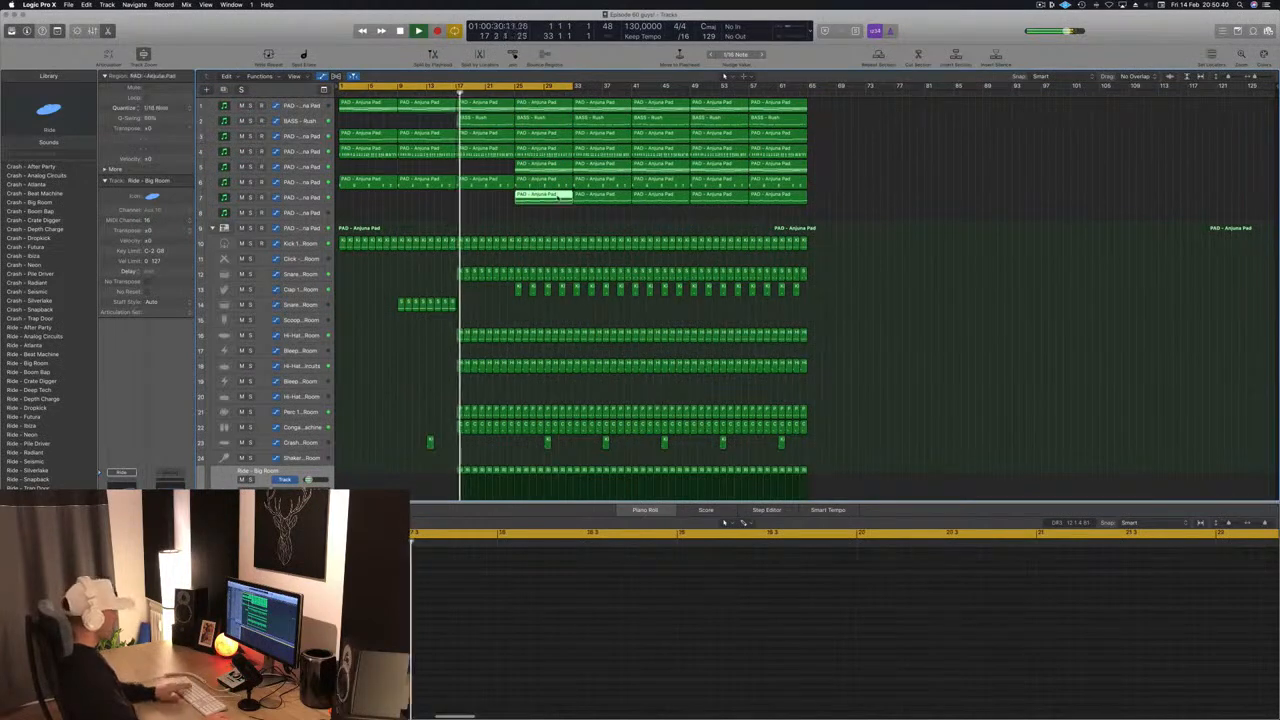
key("Delete")
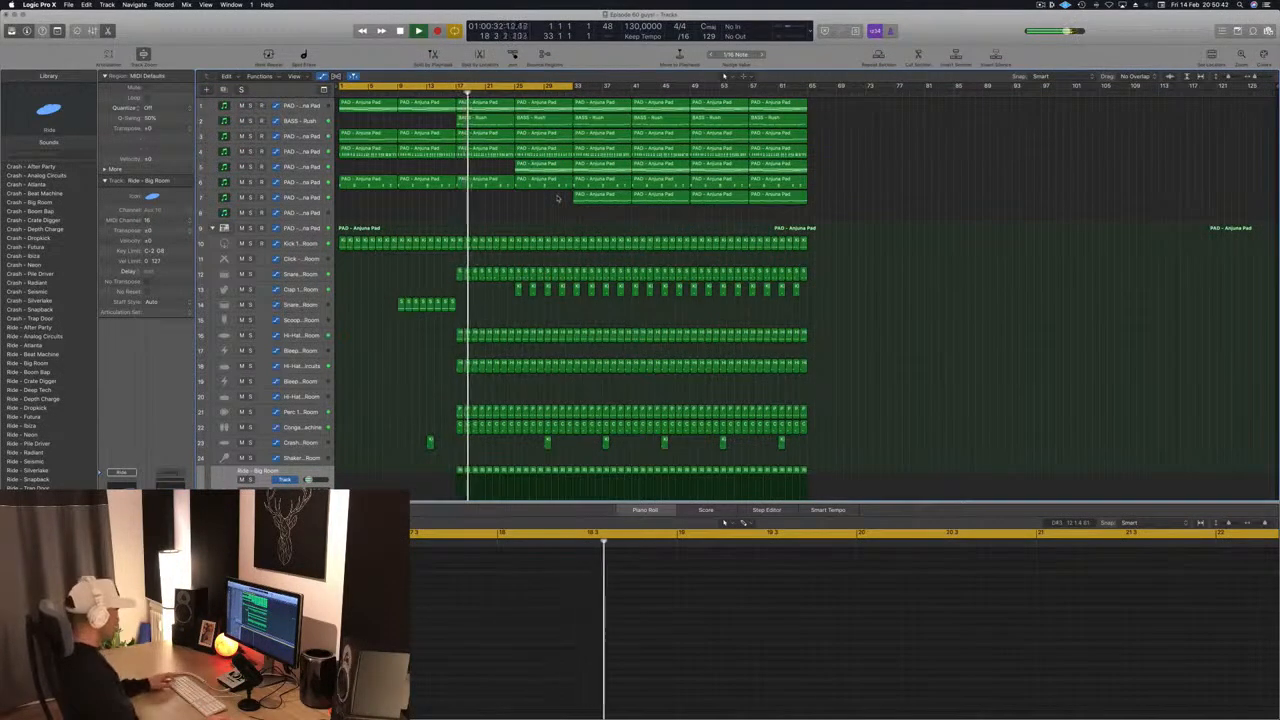
- Move the project end marker back to bar 67 and show the secondary ruler
left_click(1267, 92)
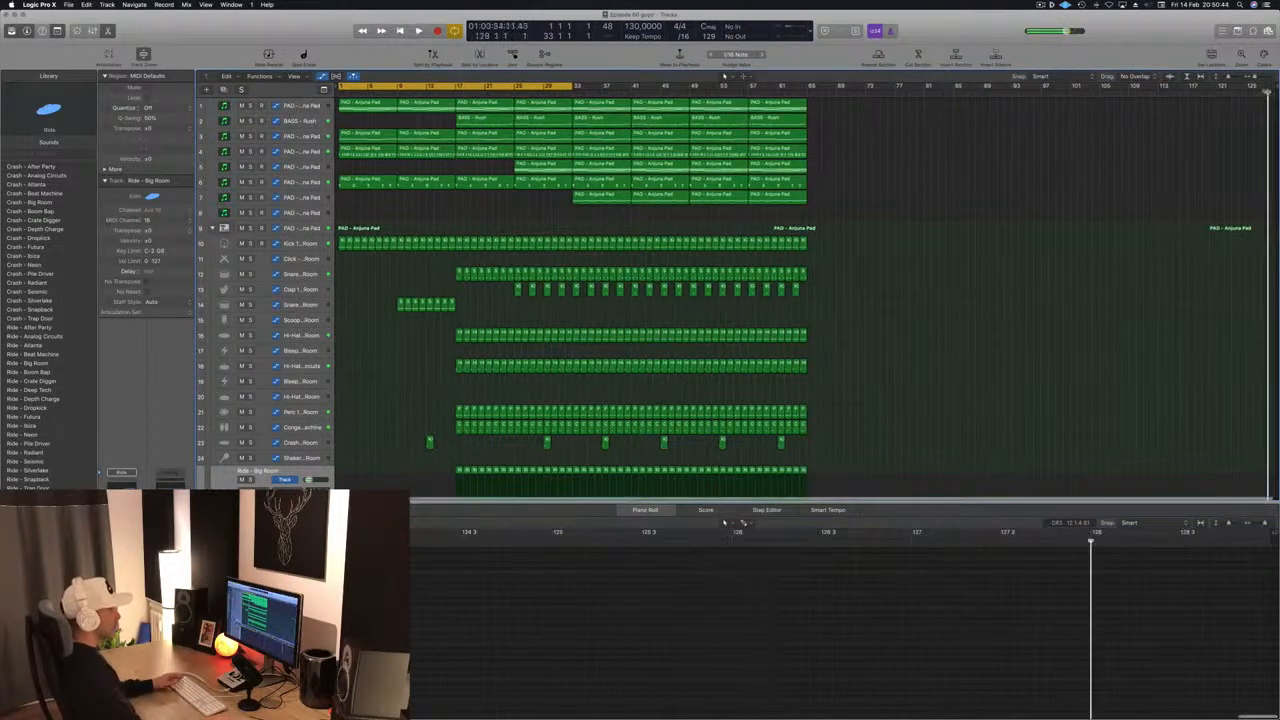
left_click_drag(1267, 92, 822, 112)
left_click(294, 76)
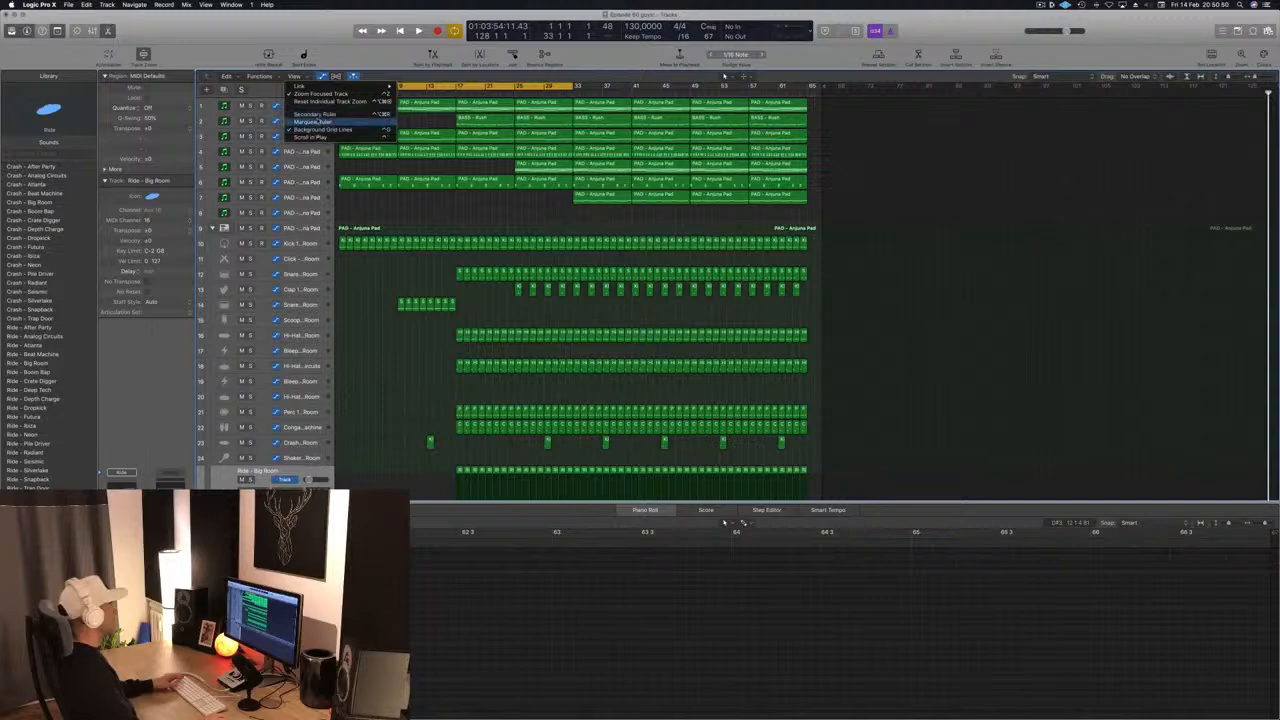
left_click(315, 114)
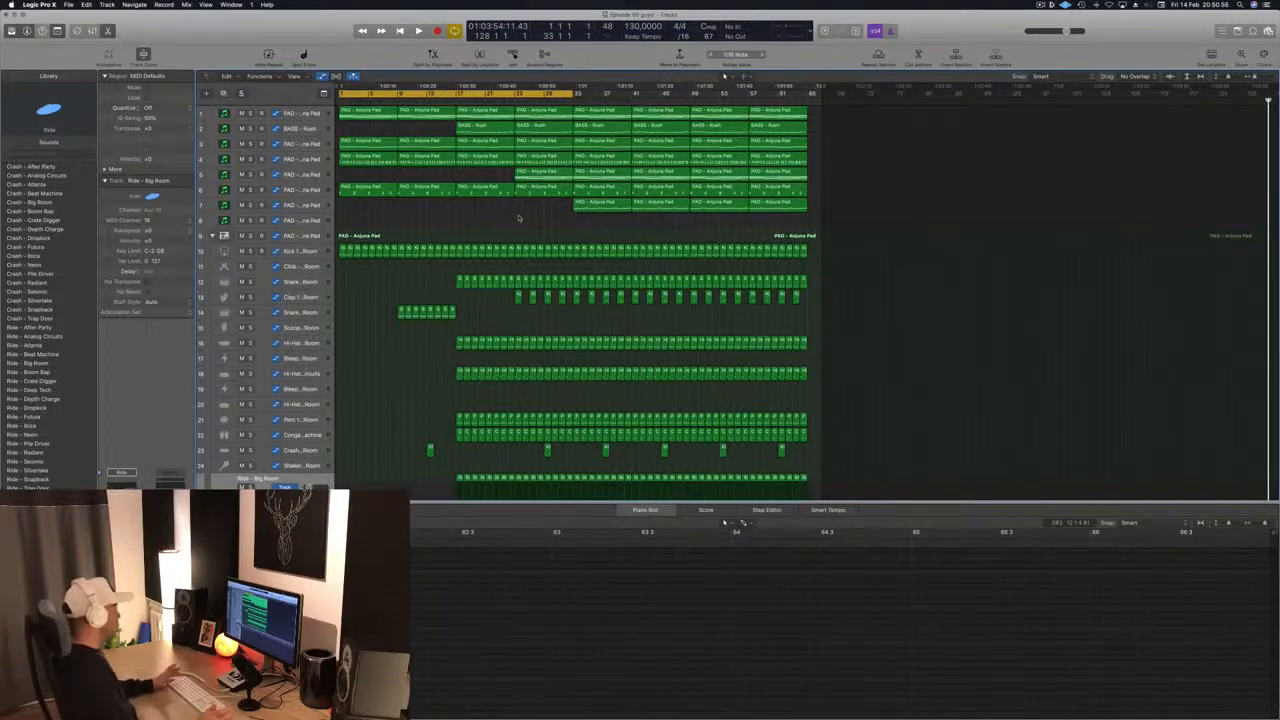
- Play the arrangement from the beginning and check the transition around bar 16
key("space")
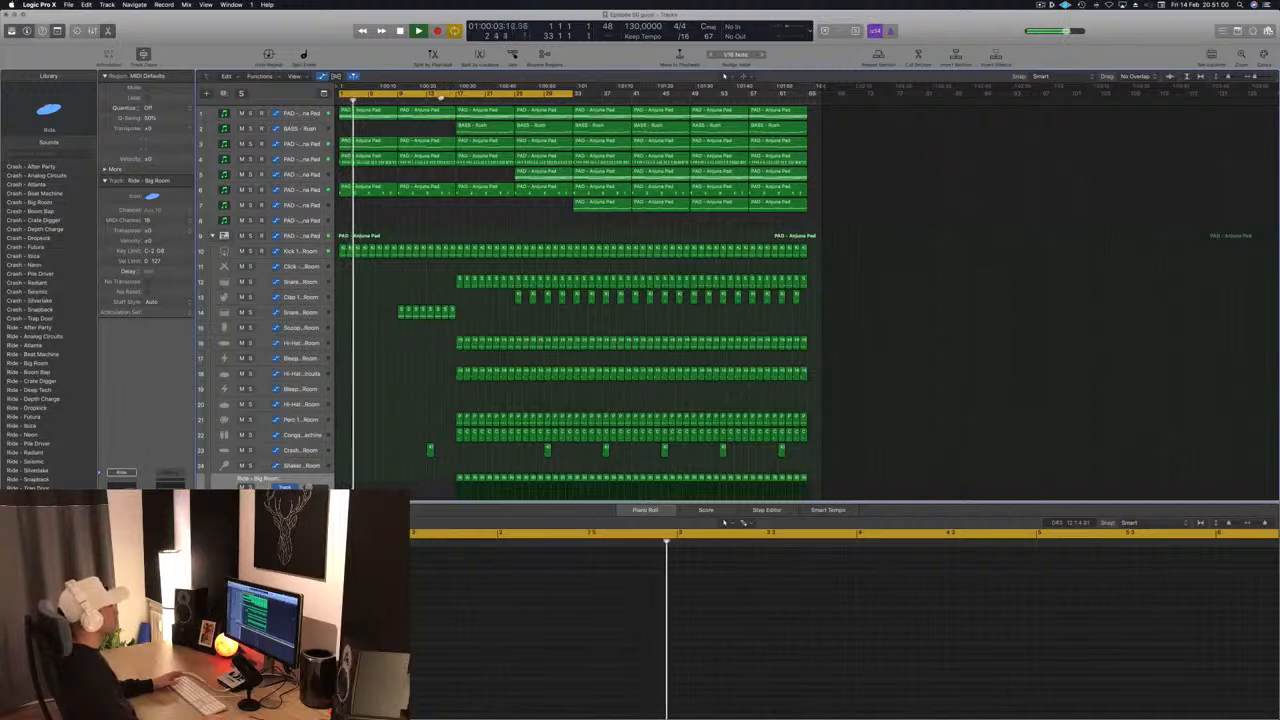
left_click(447, 99)
key("space")
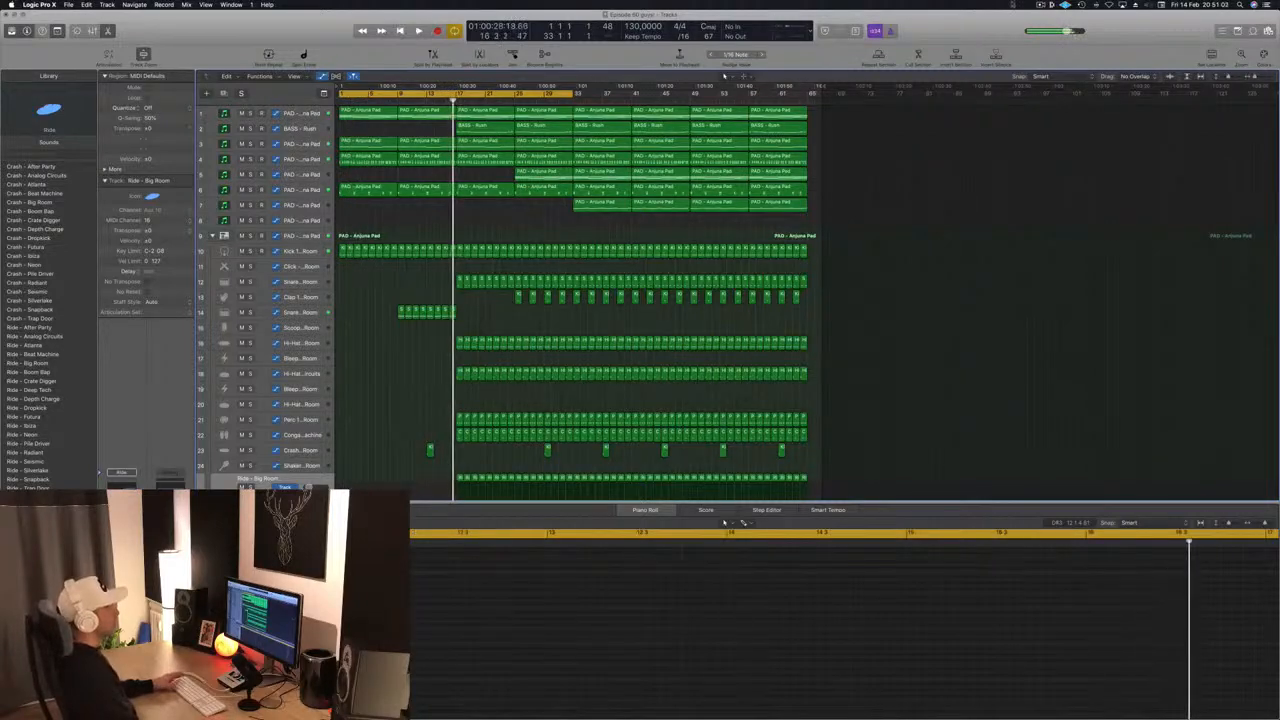
key("space")
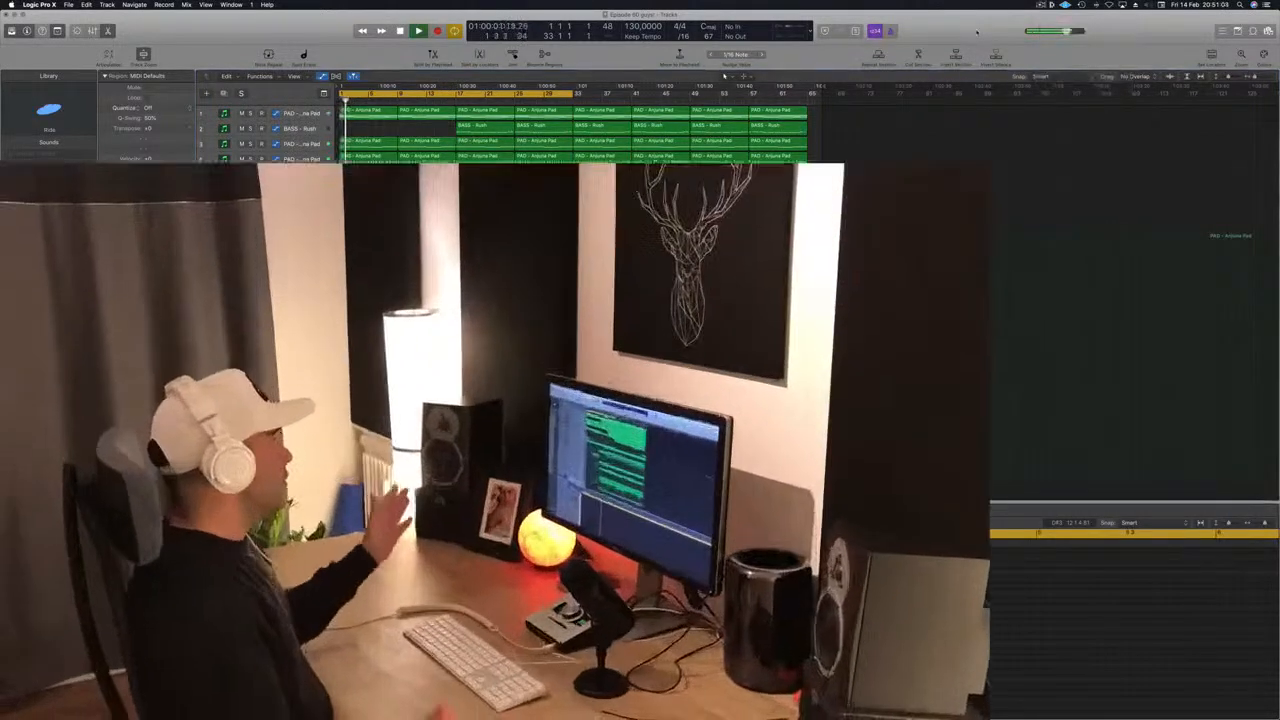